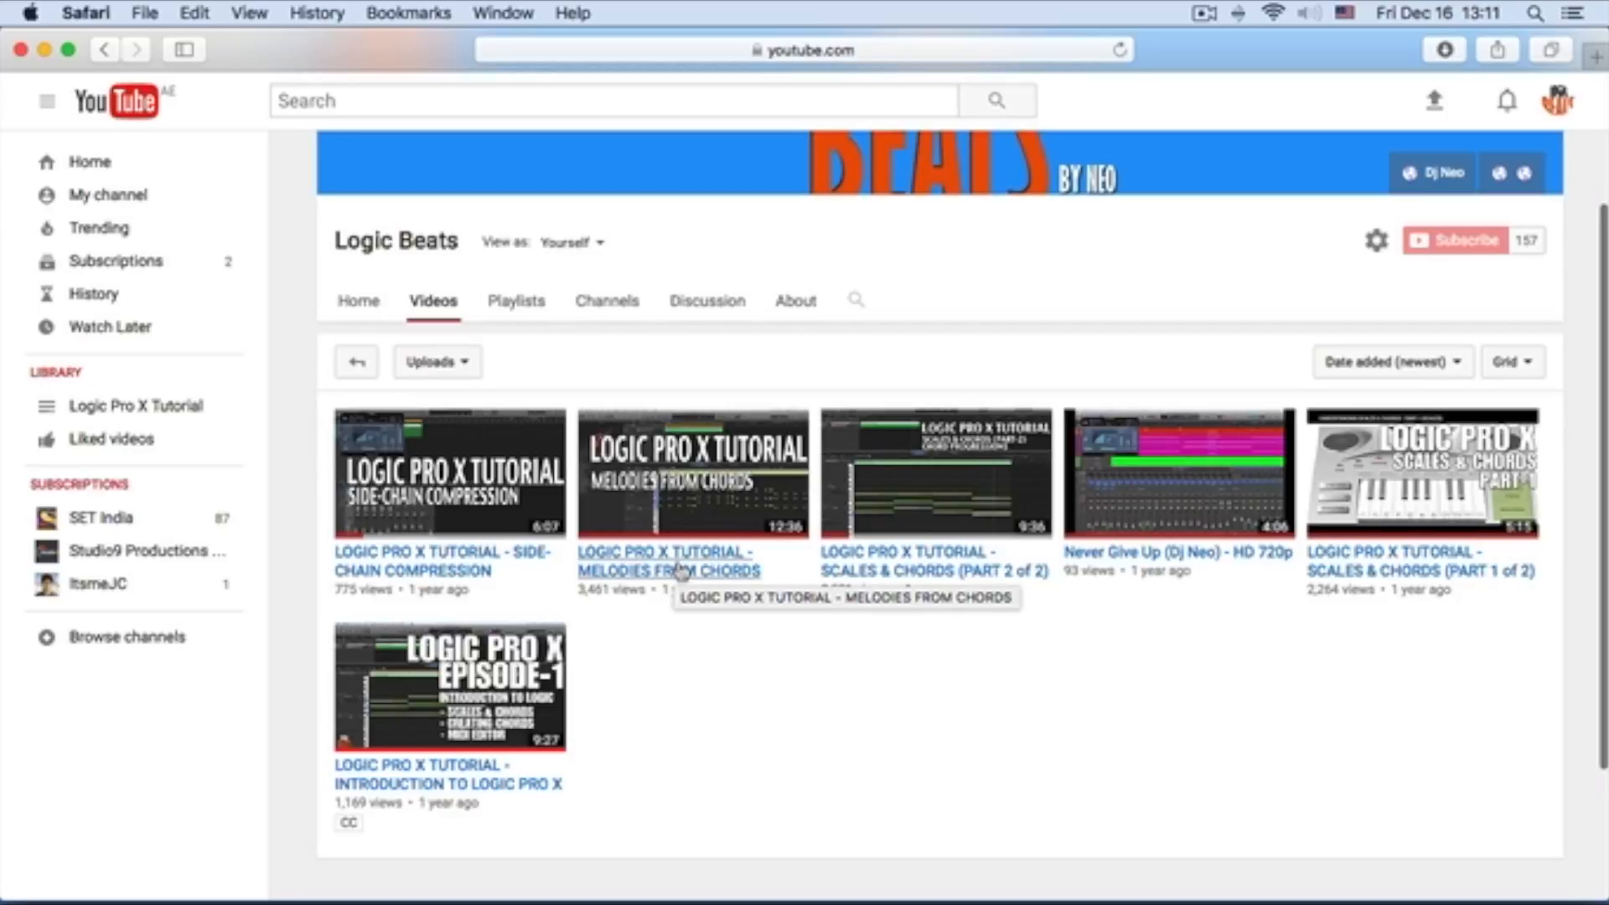
Step: Switch to the TUTS_MIDI project in Logic Pro X and play the Grand Piano and Strings region through
left_click(681, 570)
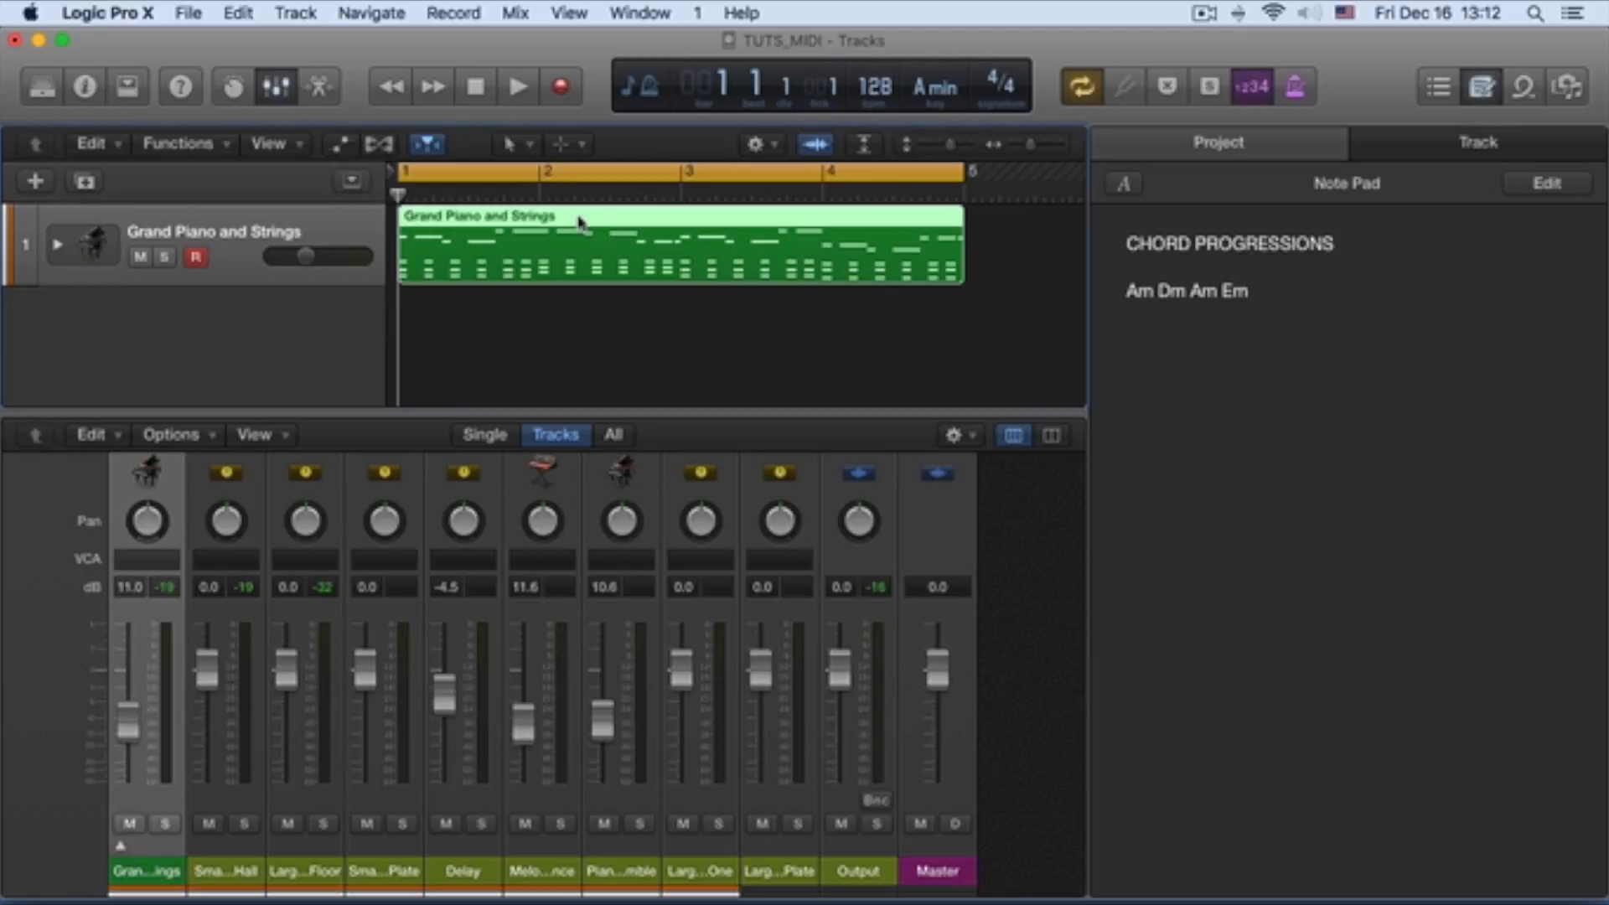
key("space")
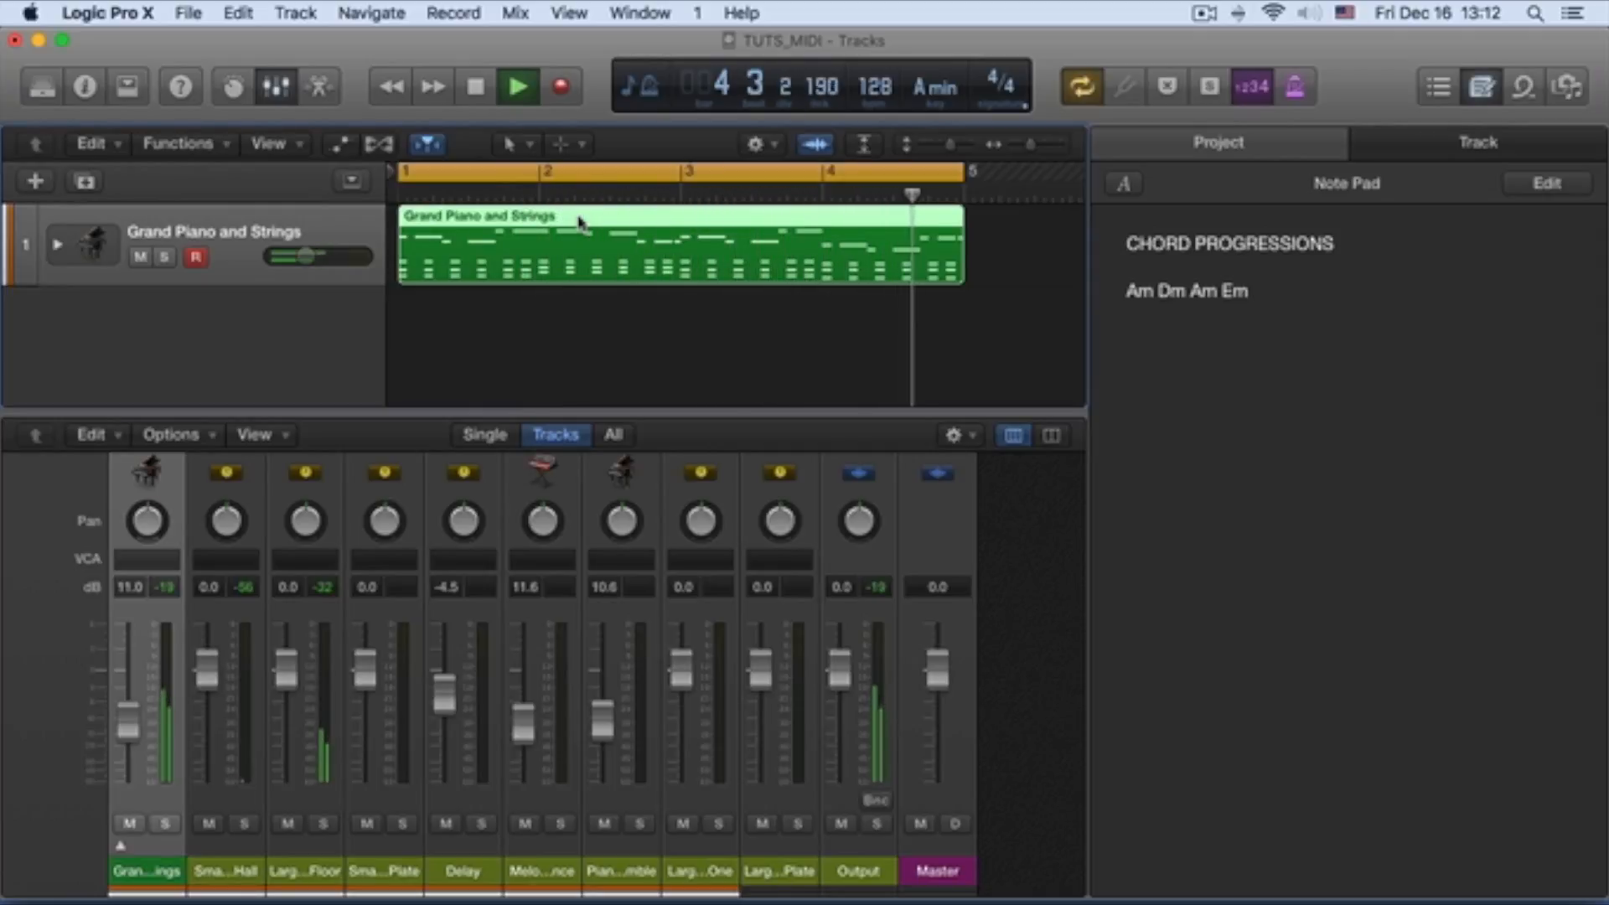
key("space")
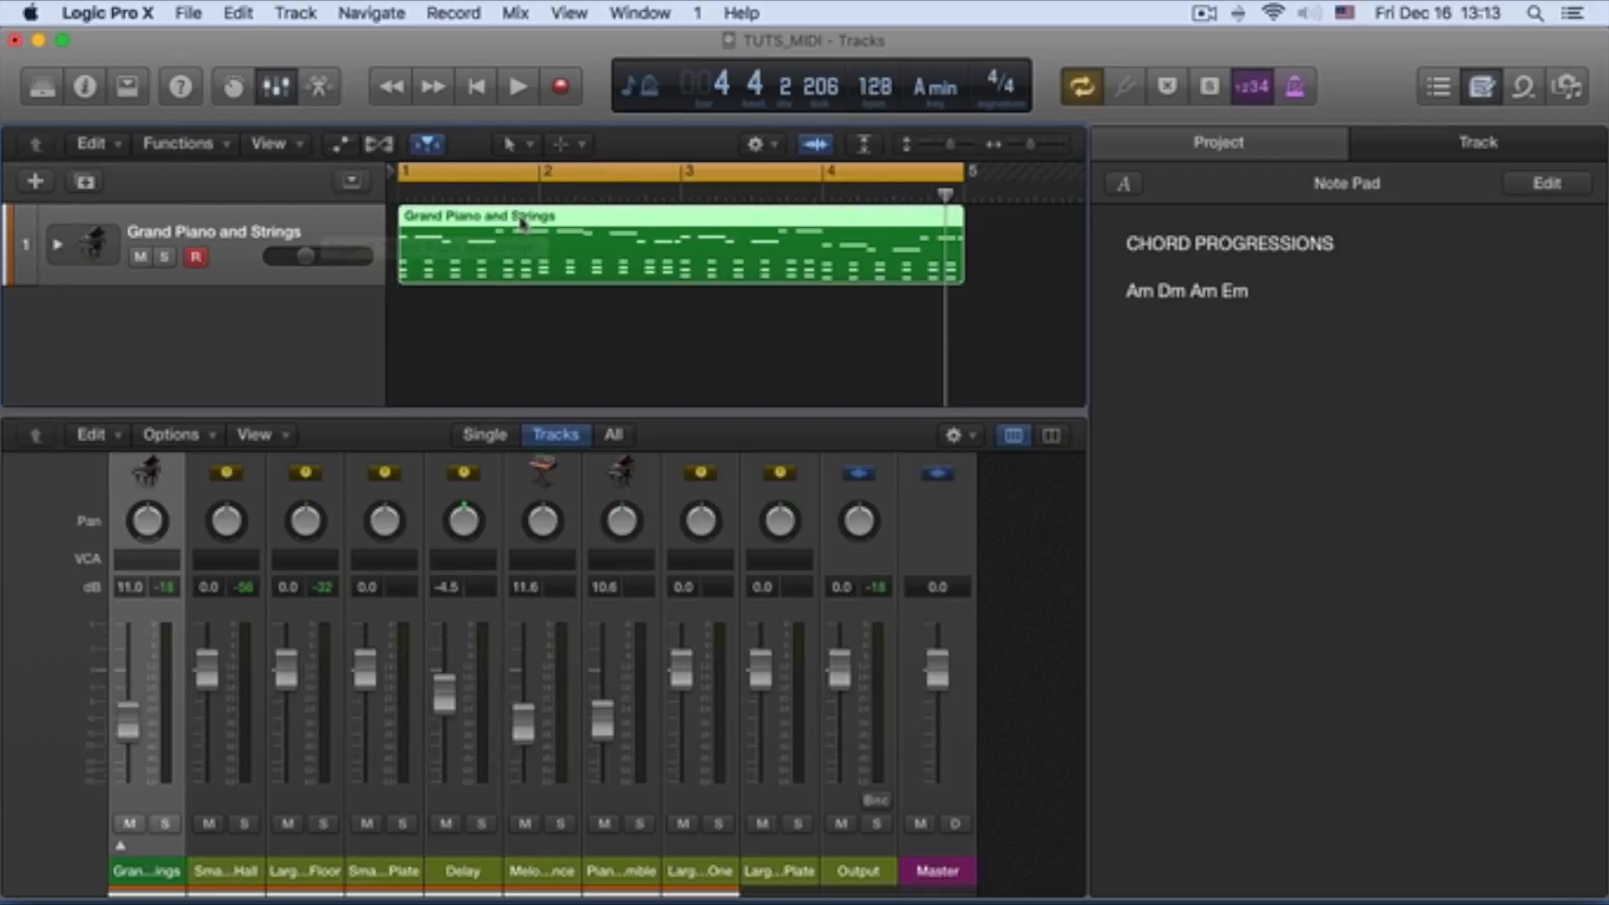
Step: Open the Grand Piano and Strings region in the Piano Roll, hide the Note Pad and enlarge the editor
double_click(521, 223)
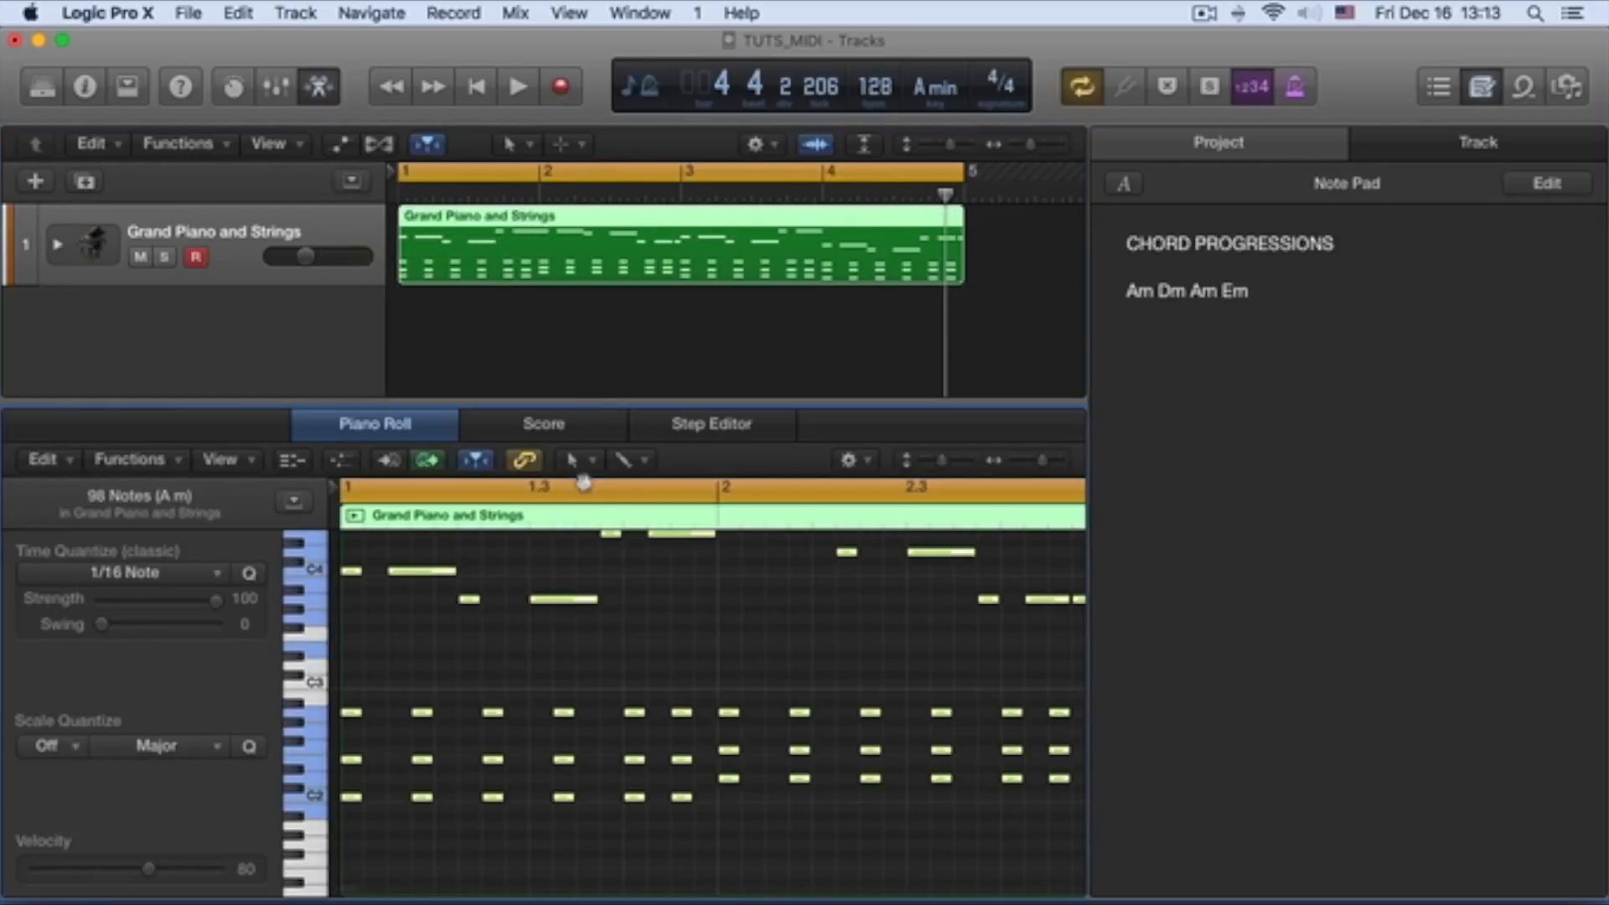
left_click(1481, 89)
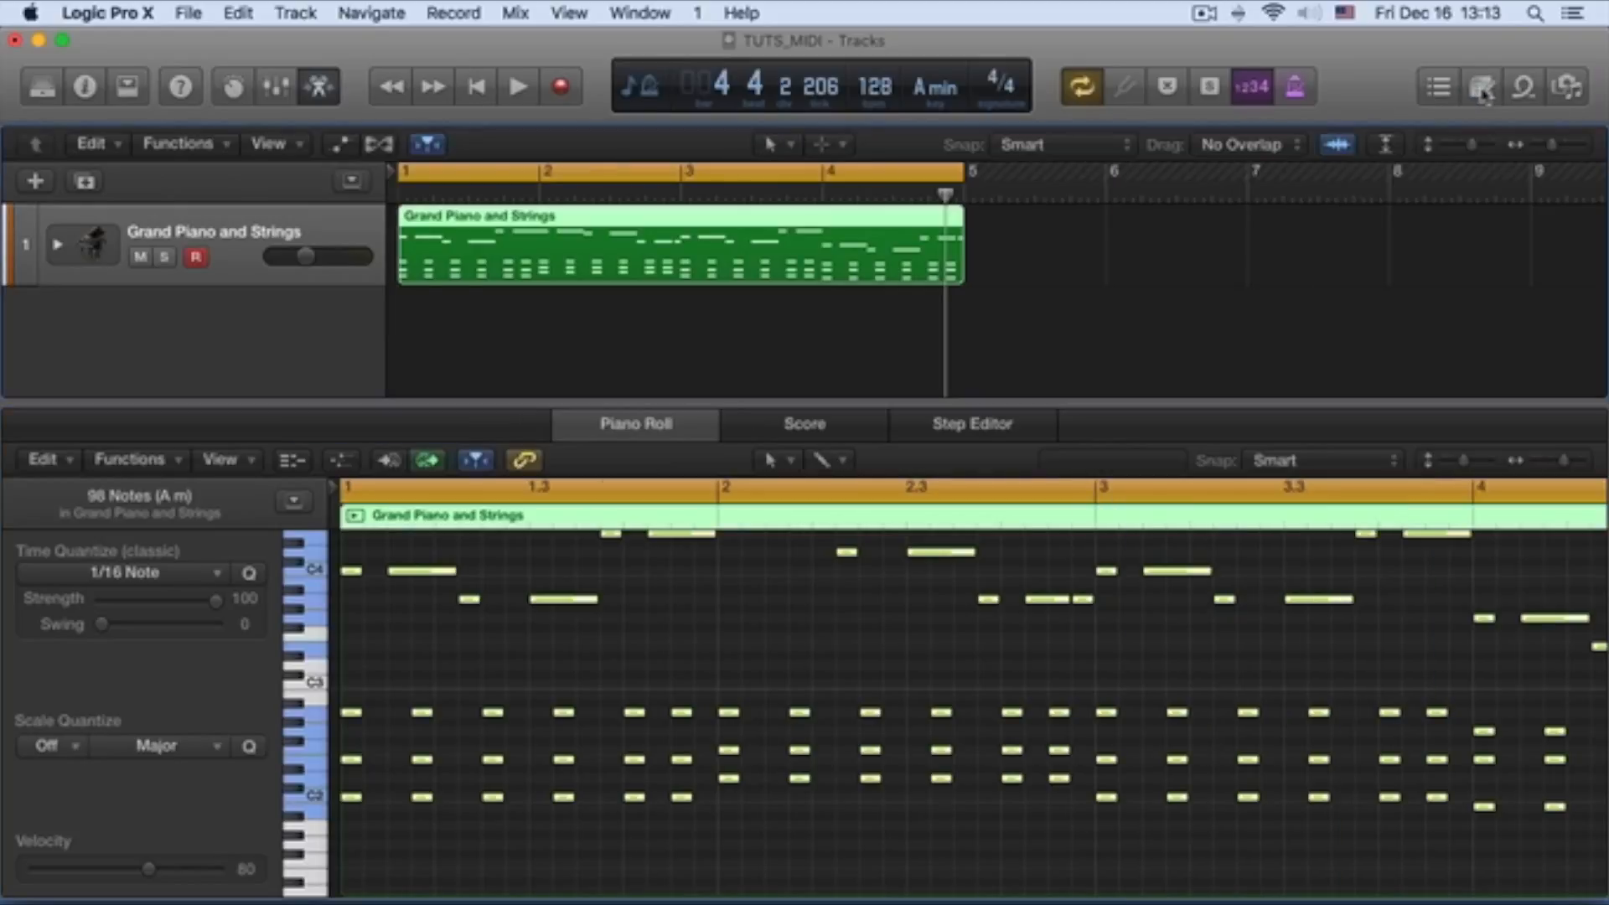
left_click_drag(714, 411, 721, 318)
scroll(592, 572, "up", 3)
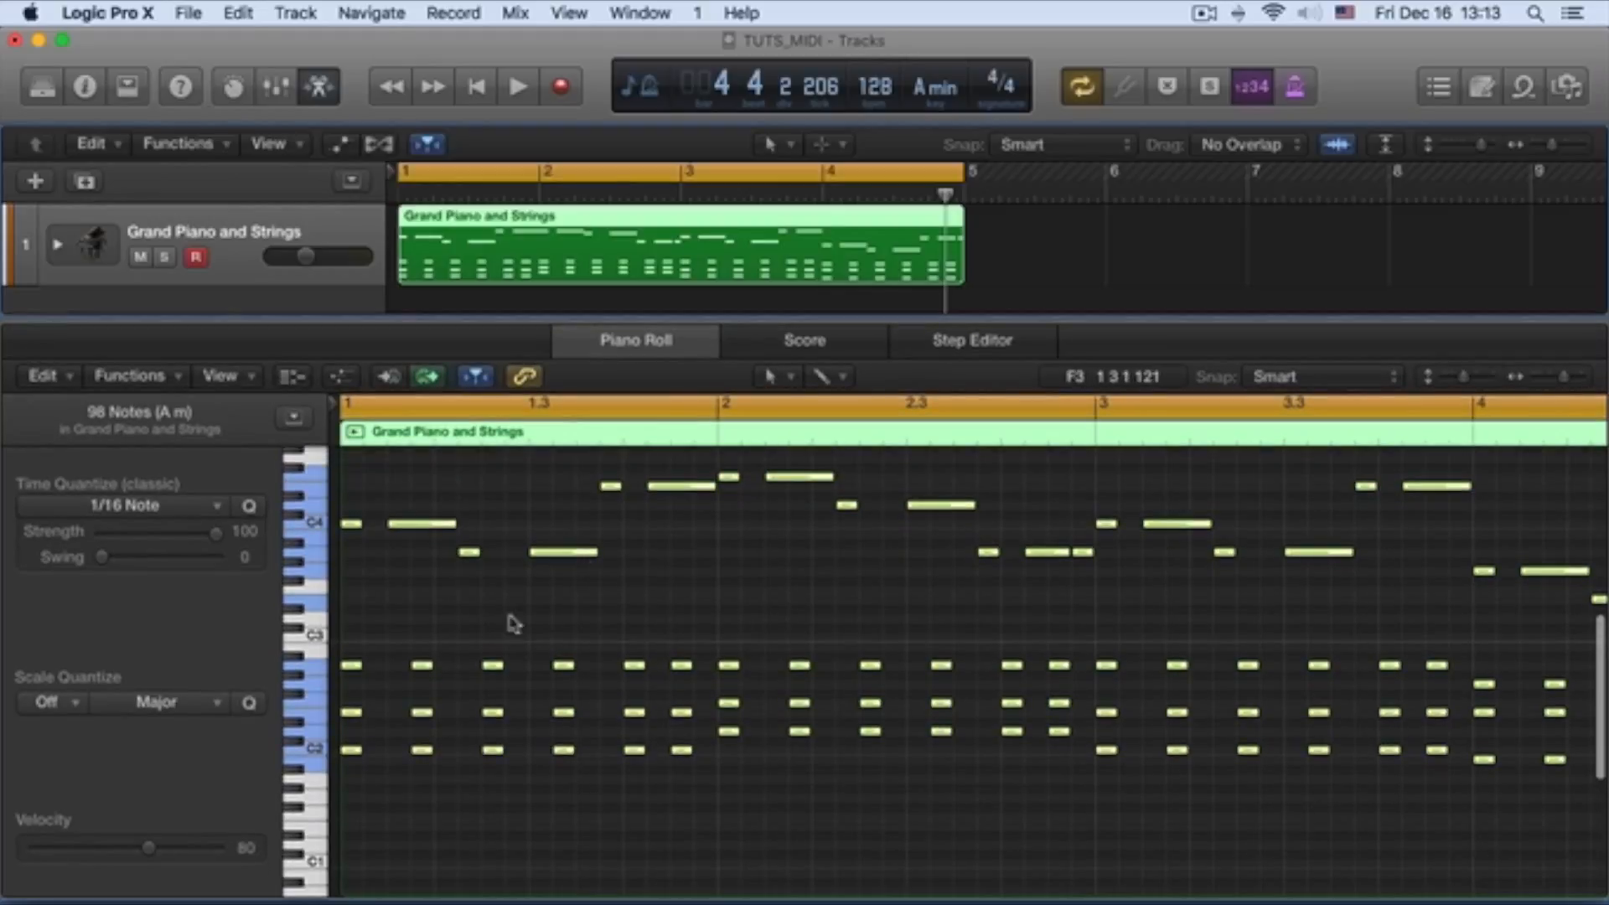
Step: Select the chord notes of bar 1 except the last chord and play the bar back
left_click_drag(356, 643, 671, 794)
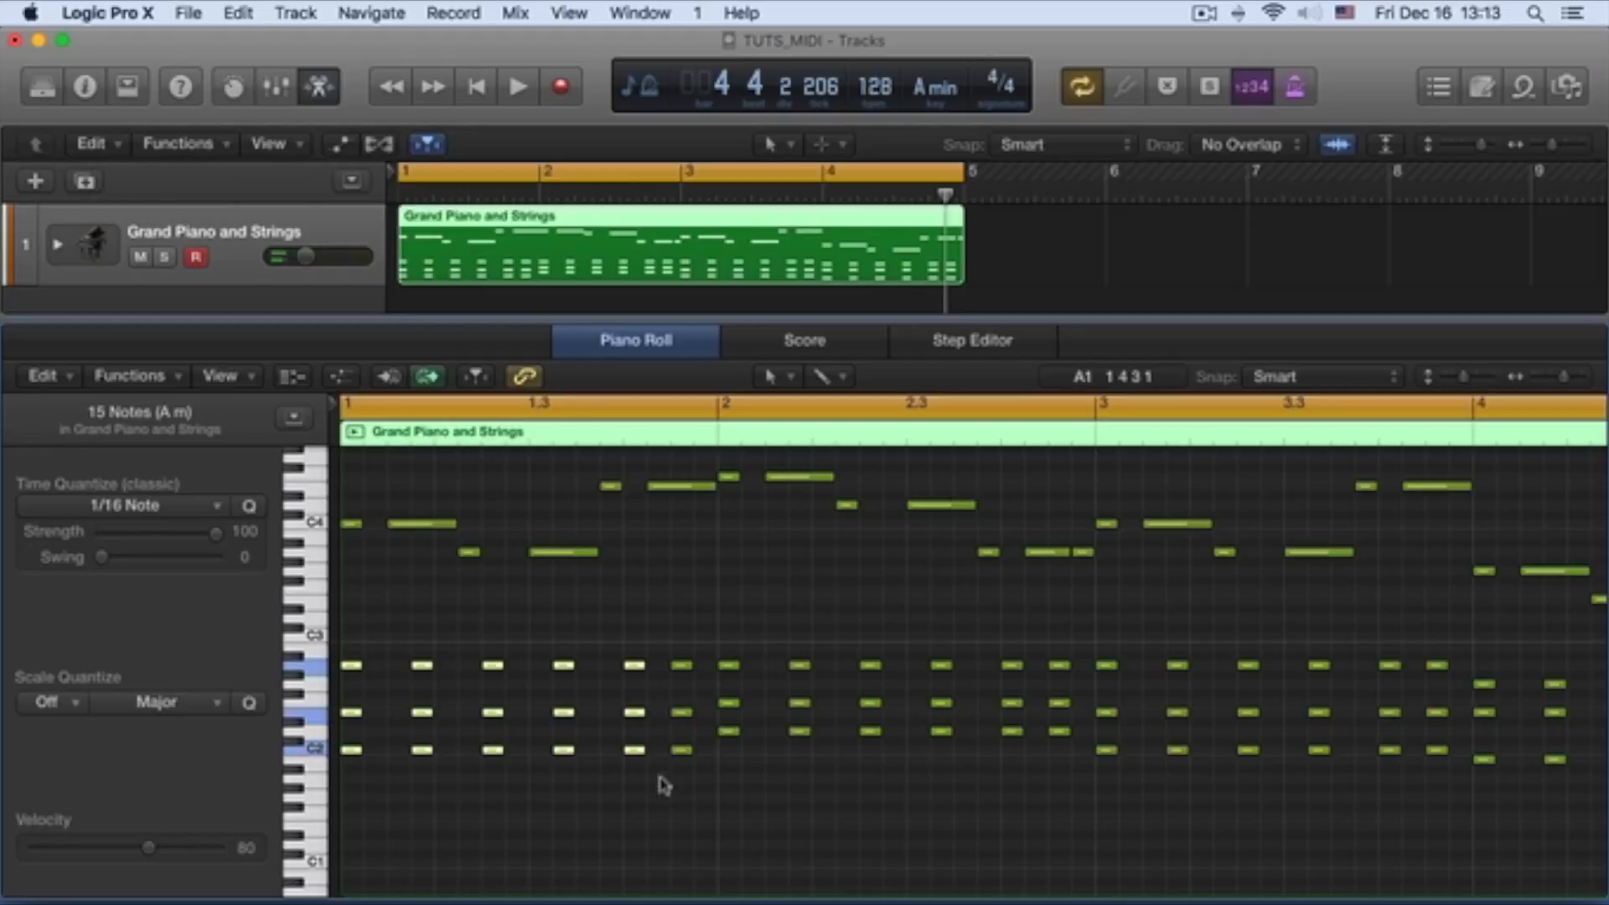
key("space")
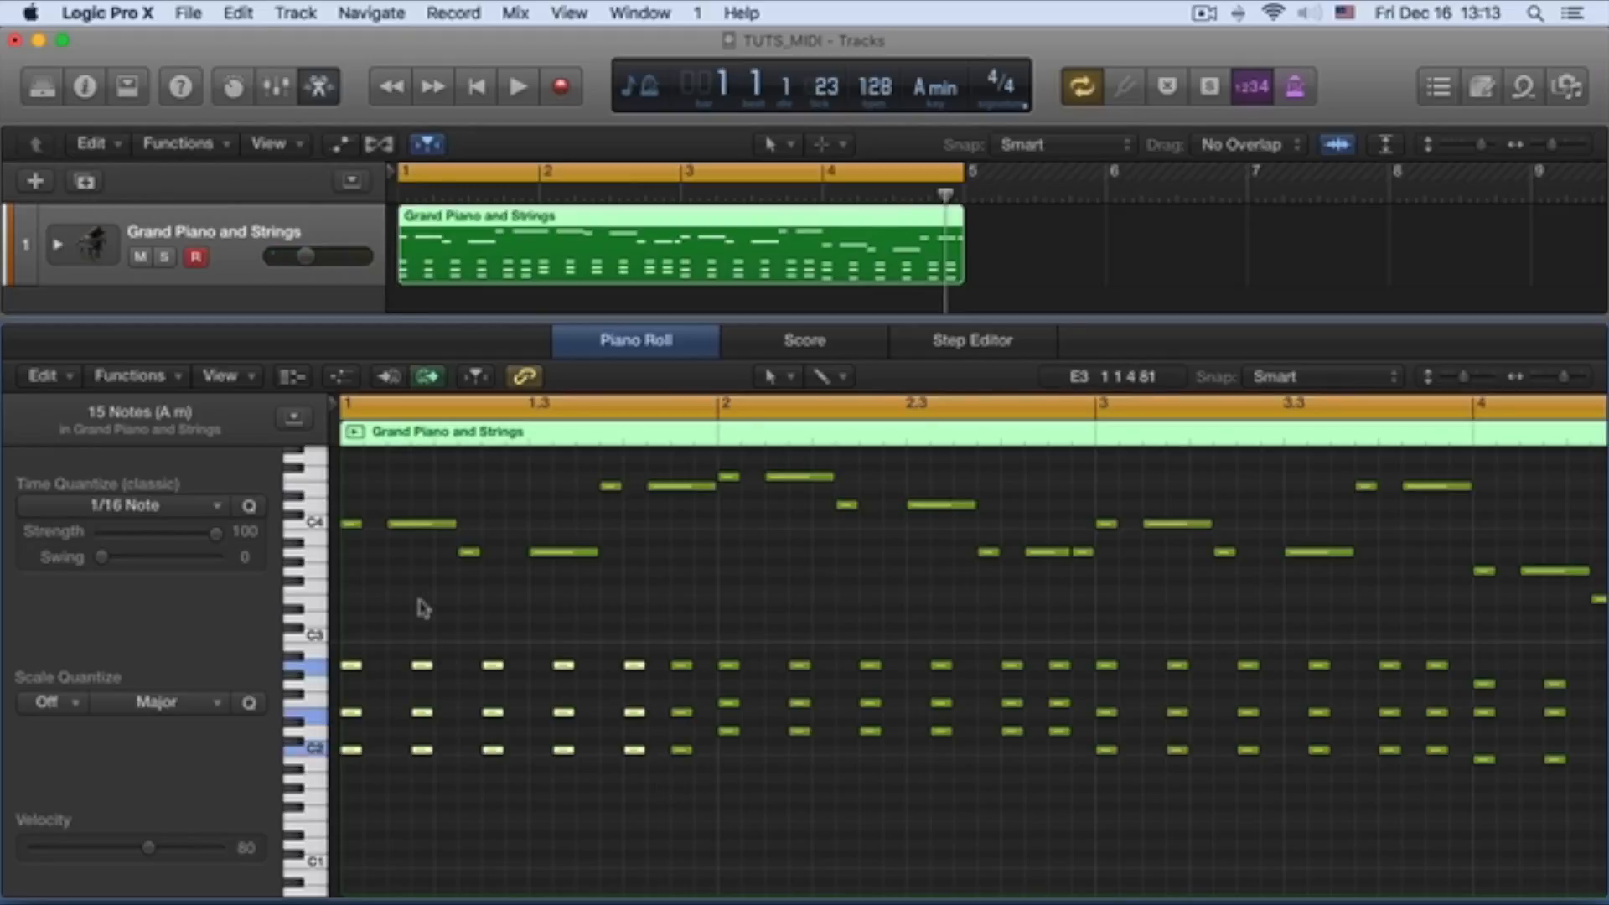
key("space")
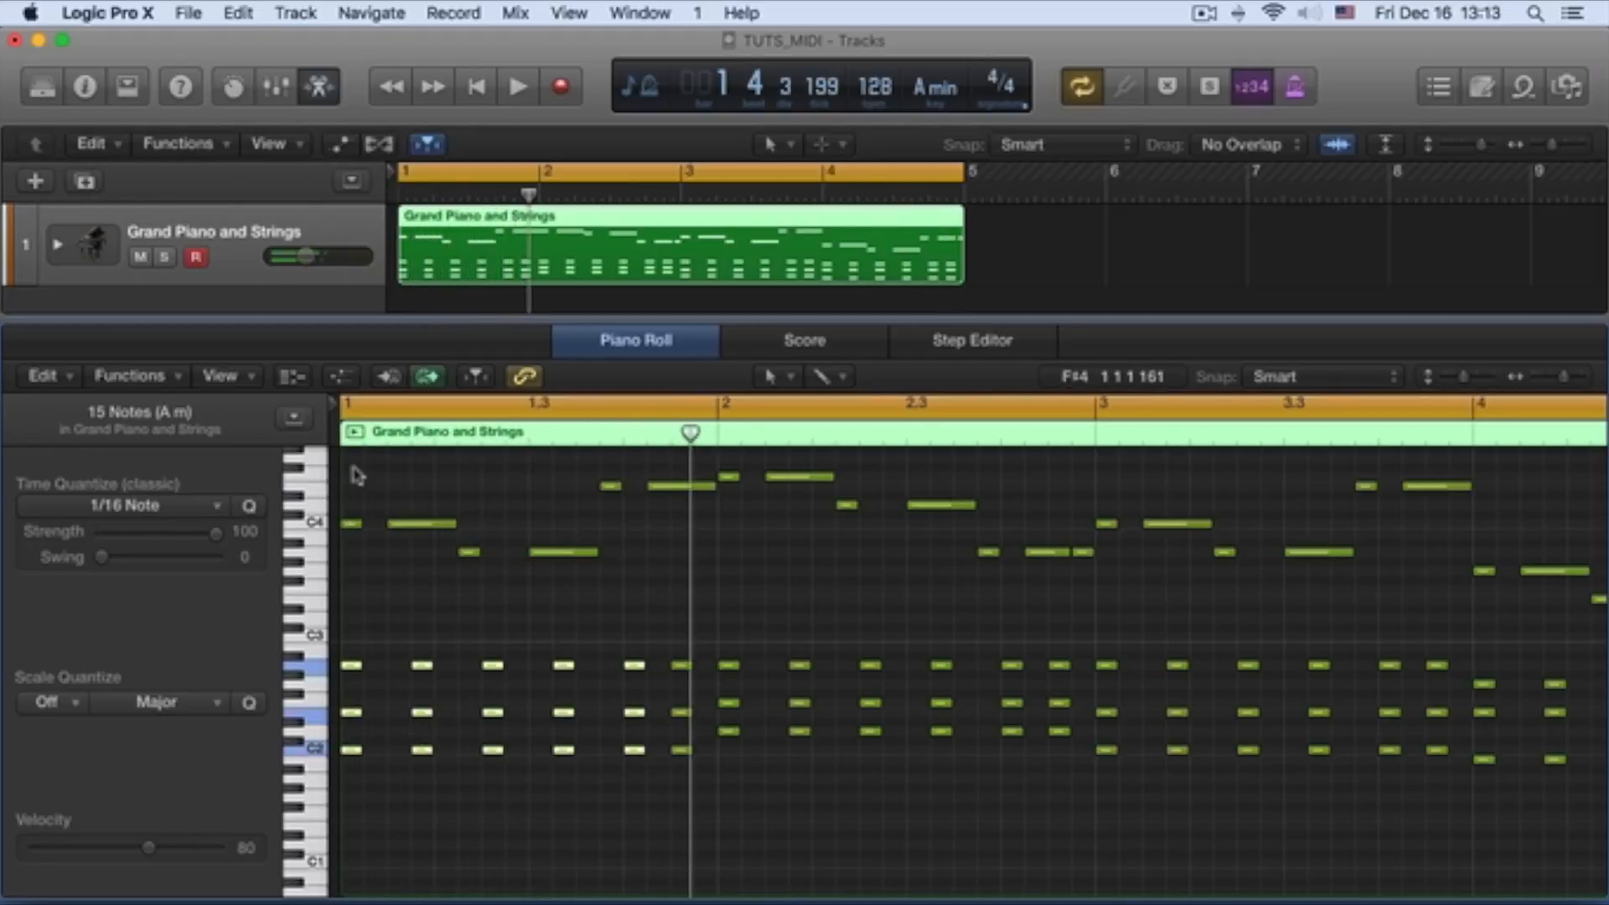
Step: Point out the melody notes above the chords by selecting bar 1, then bars 1 to 3, clearing the selection each time
scroll(352, 467, "up", 1)
left_click_drag(352, 465, 738, 624)
left_click(595, 621)
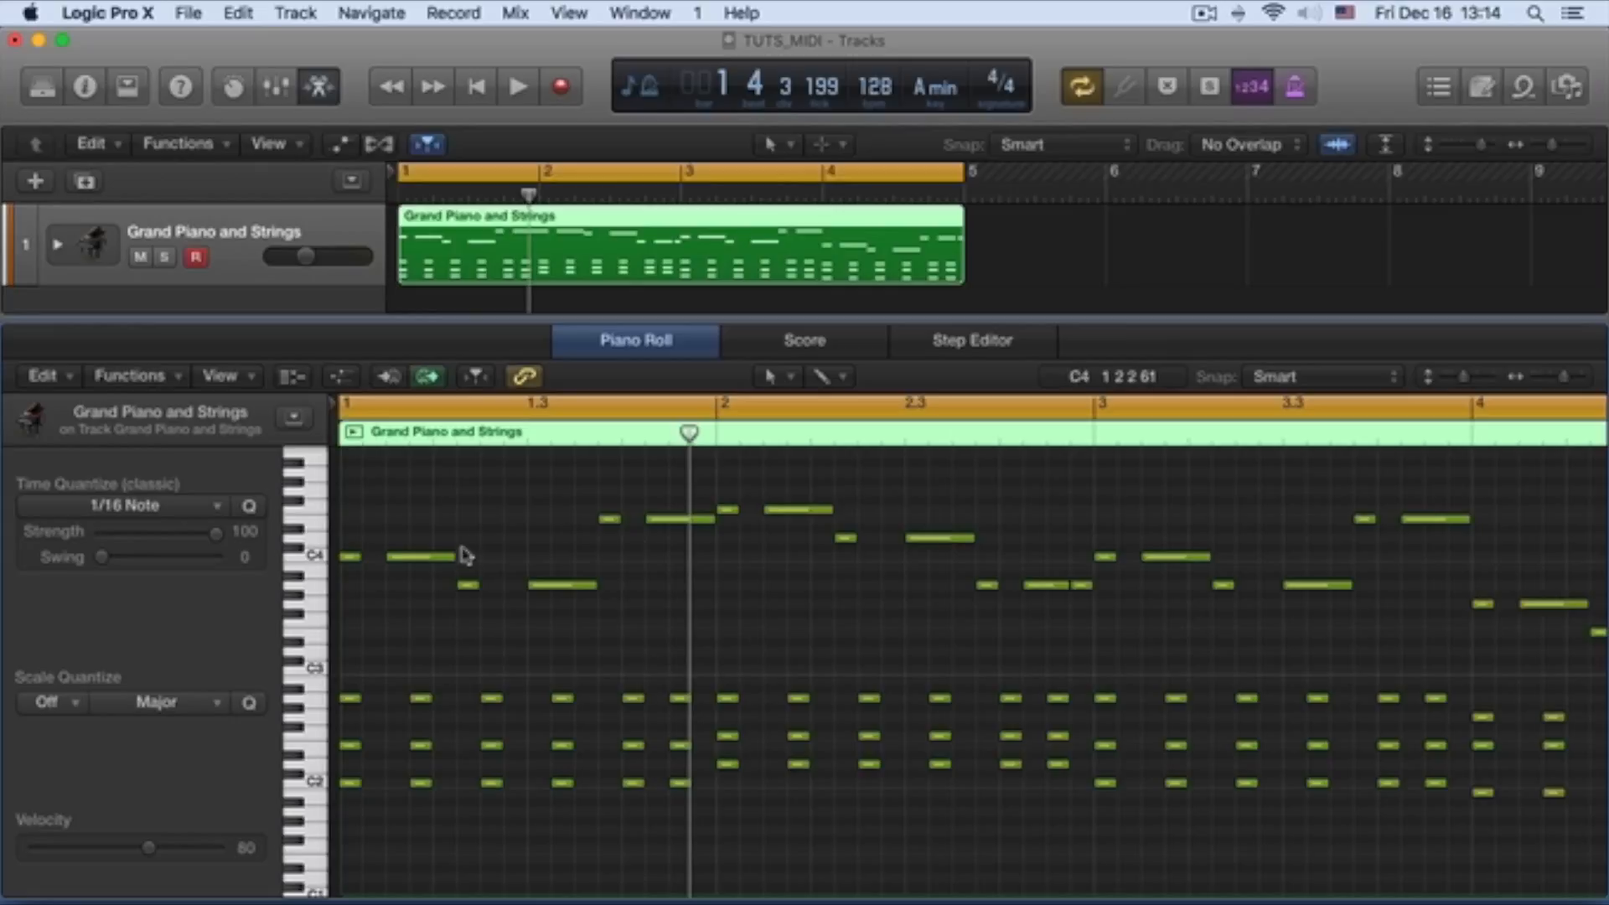
left_click_drag(354, 474, 1422, 650)
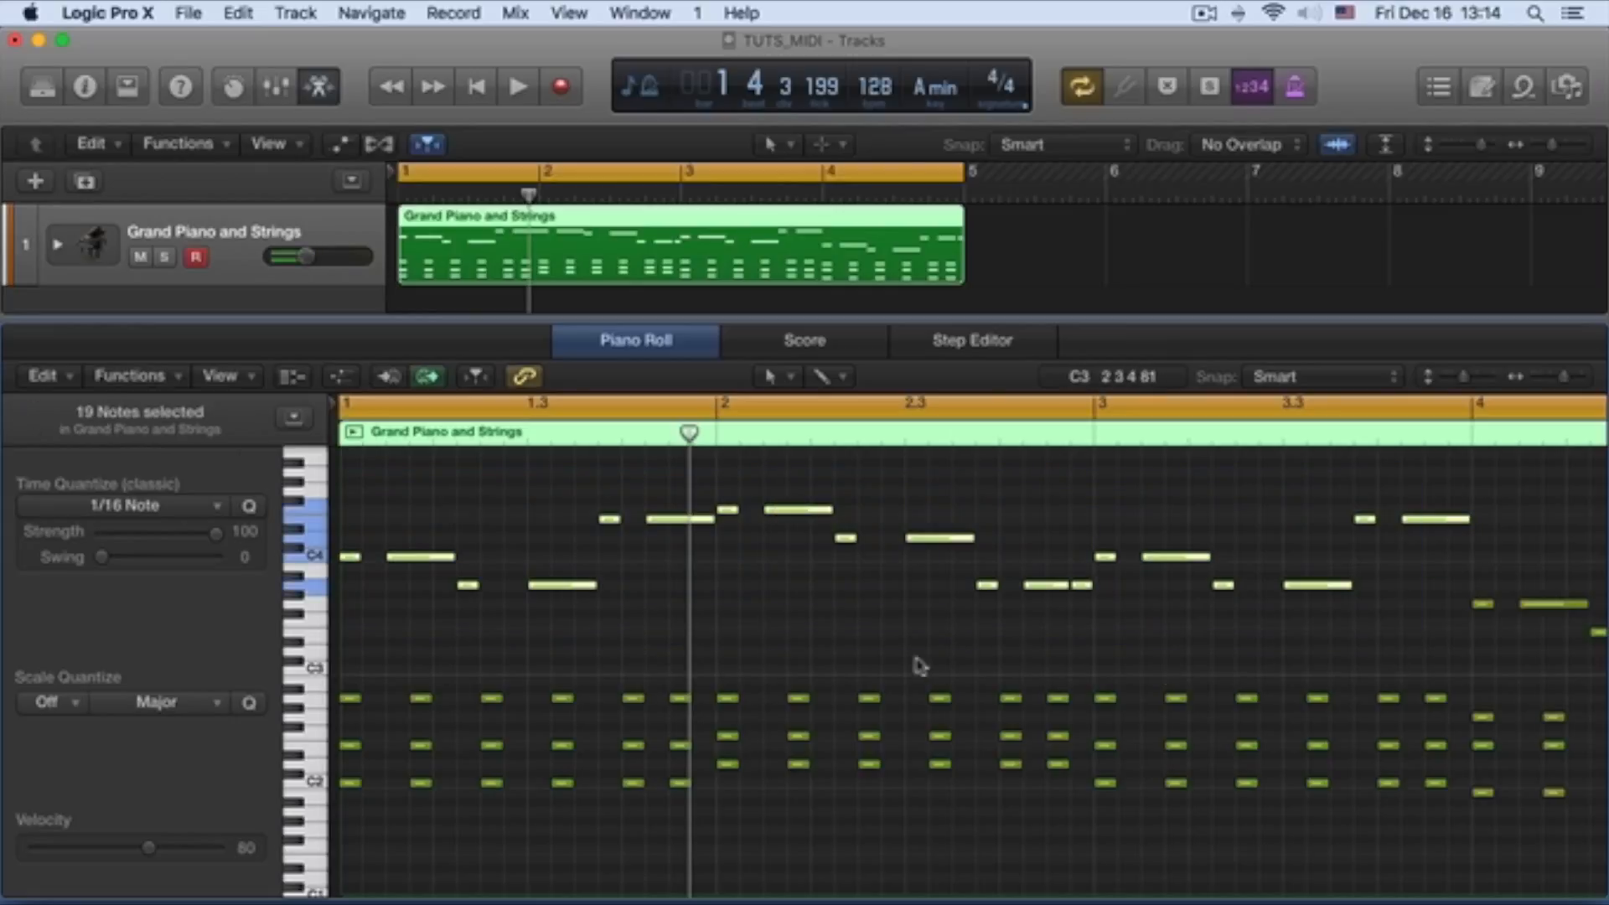
left_click(683, 632)
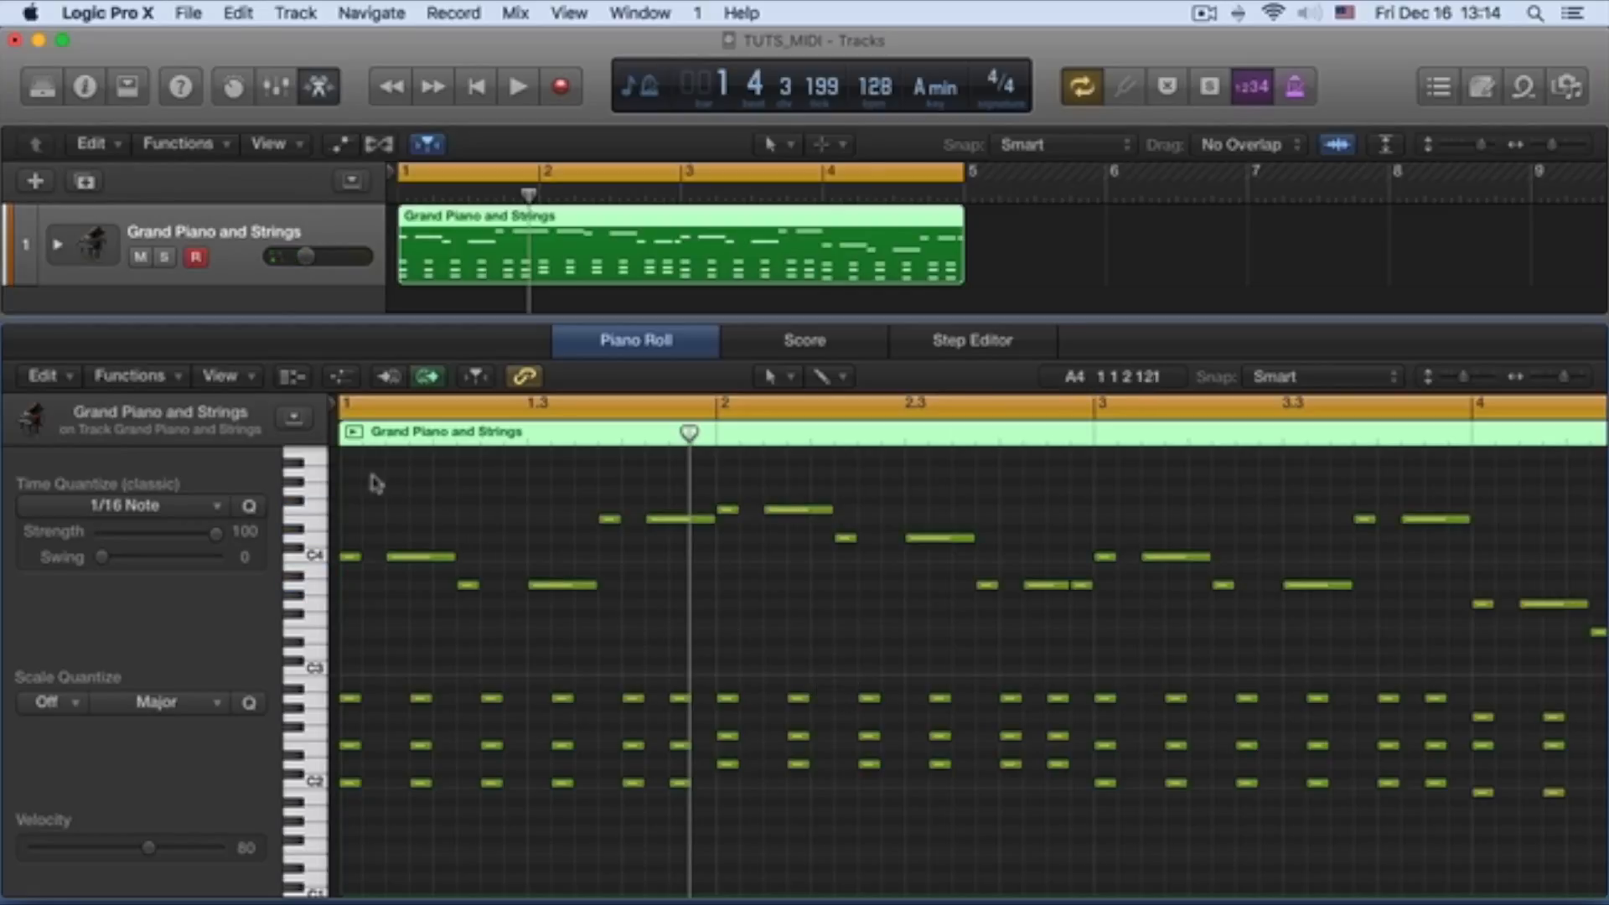
Step: Cut all the melody notes above the chords in bars 1 to 4 from the Grand Piano and Strings region
scroll(350, 467, "up", 3)
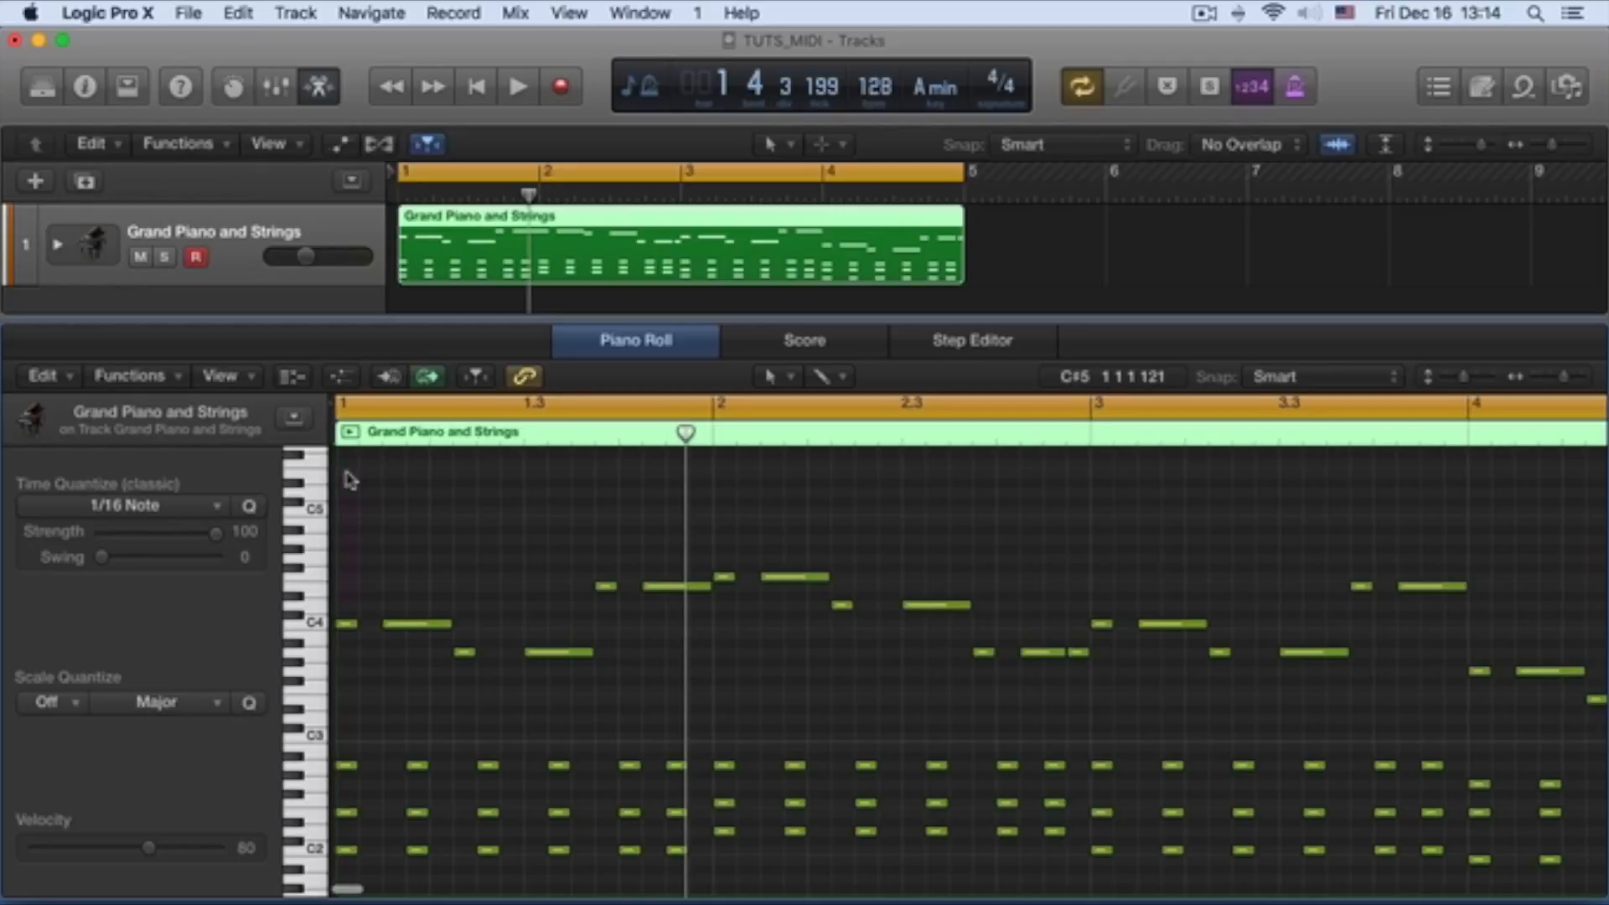
scroll(356, 480, "left", 1)
left_click_drag(354, 483, 1480, 741)
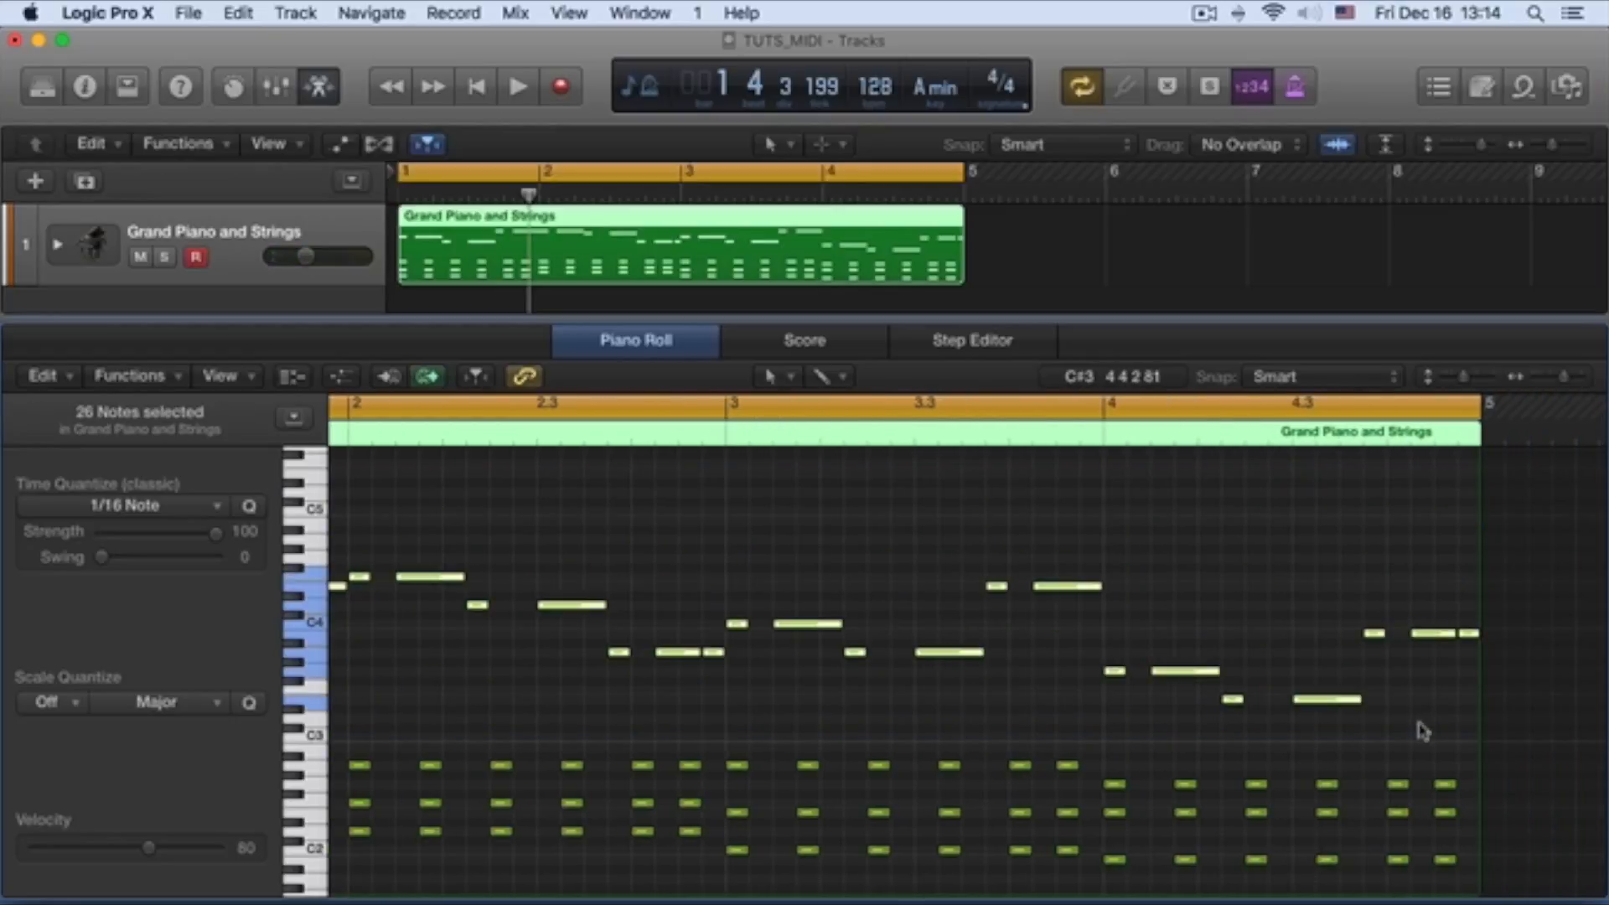
key("Delete")
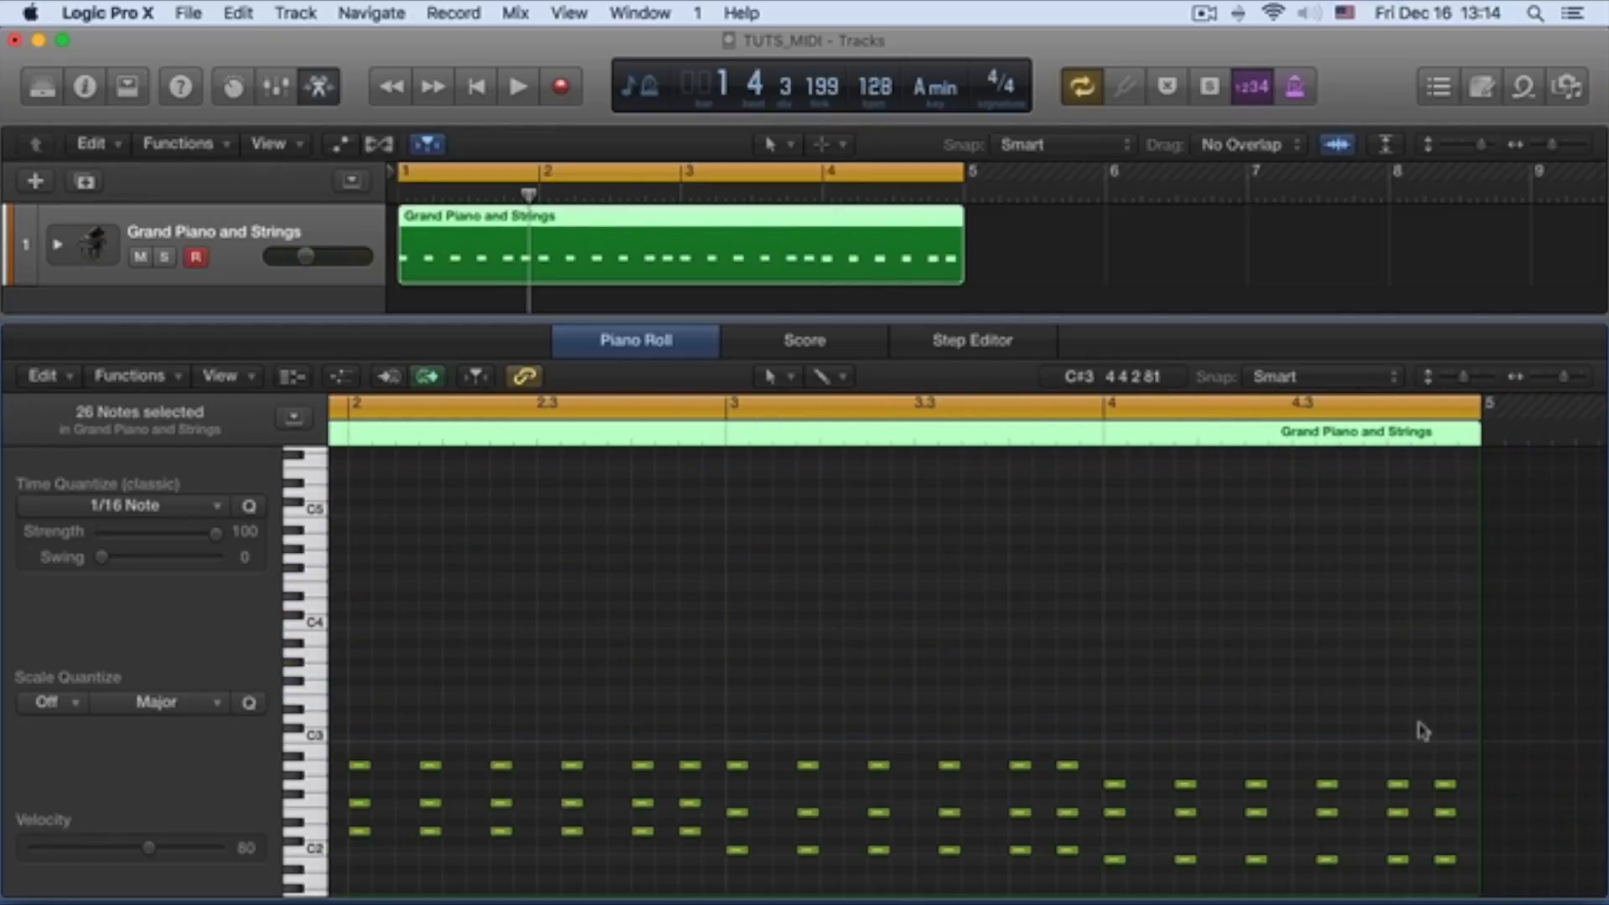
Step: Add a new software instrument track below Grand Piano and Strings, enlarging the tracks area and the new track's height
scroll(526, 653, "down", 1)
scroll(527, 653, "down", 3)
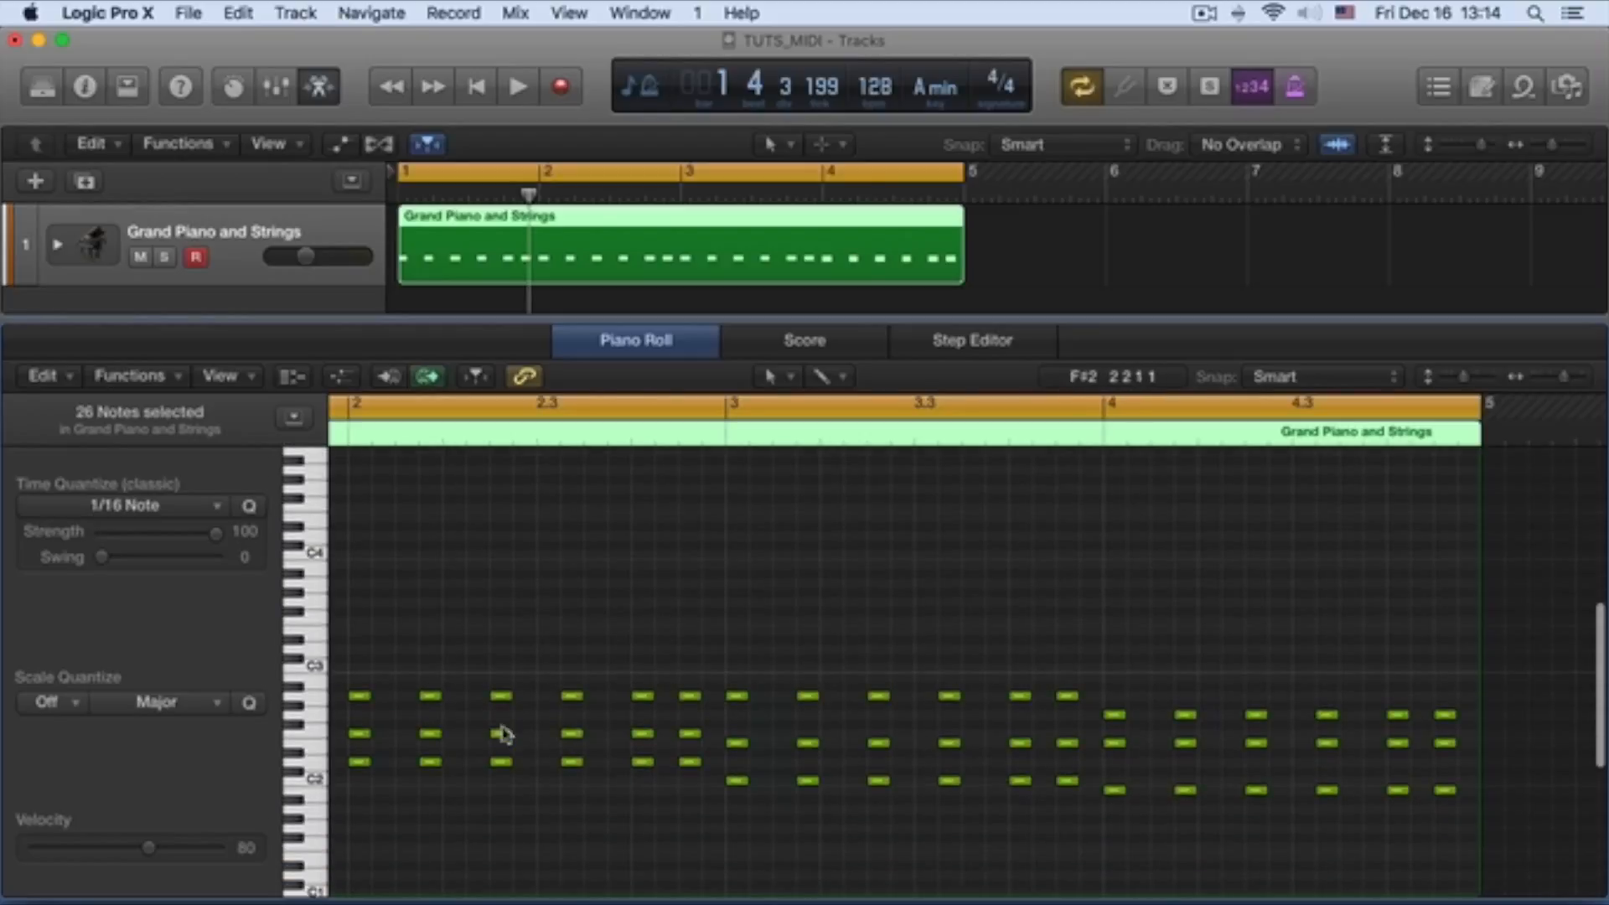
left_click(235, 224)
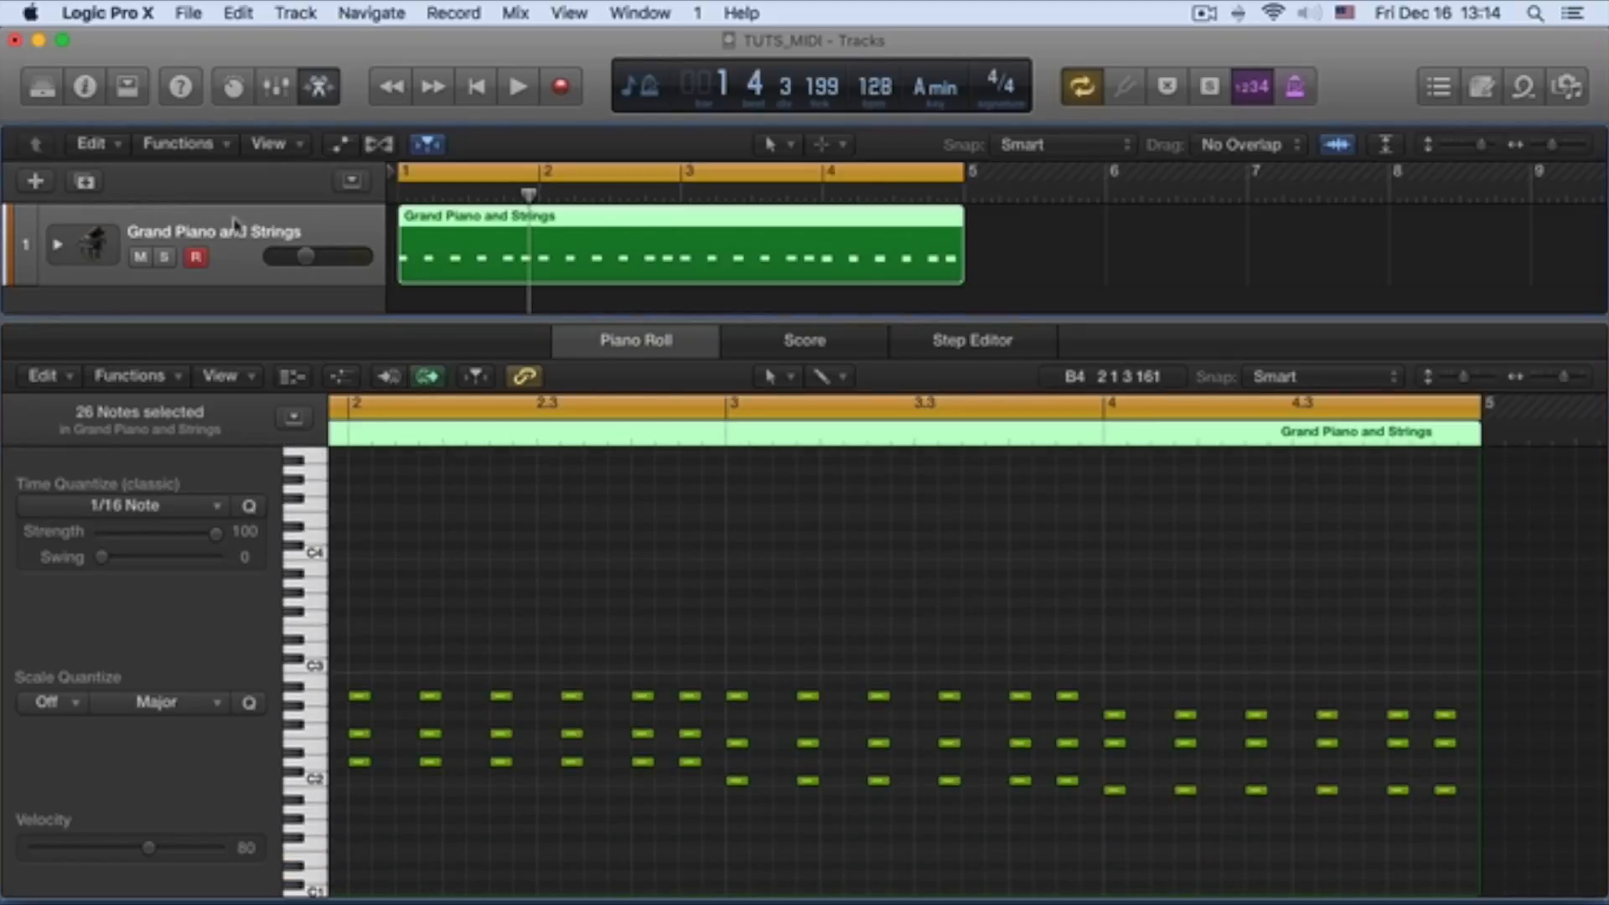
left_click(298, 13)
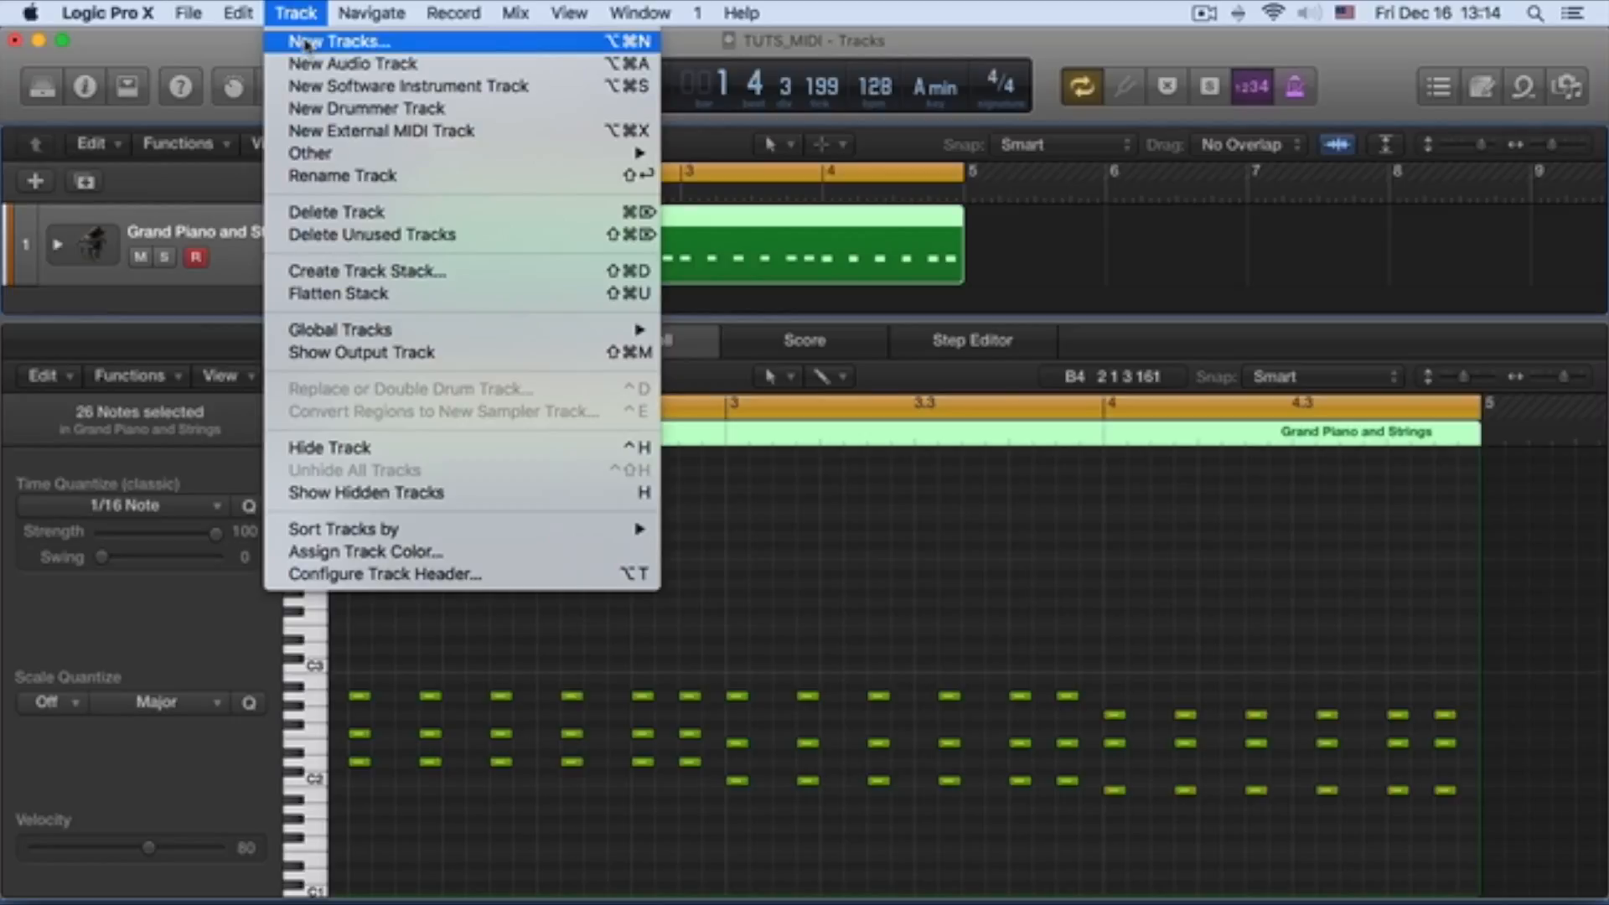
left_click(312, 87)
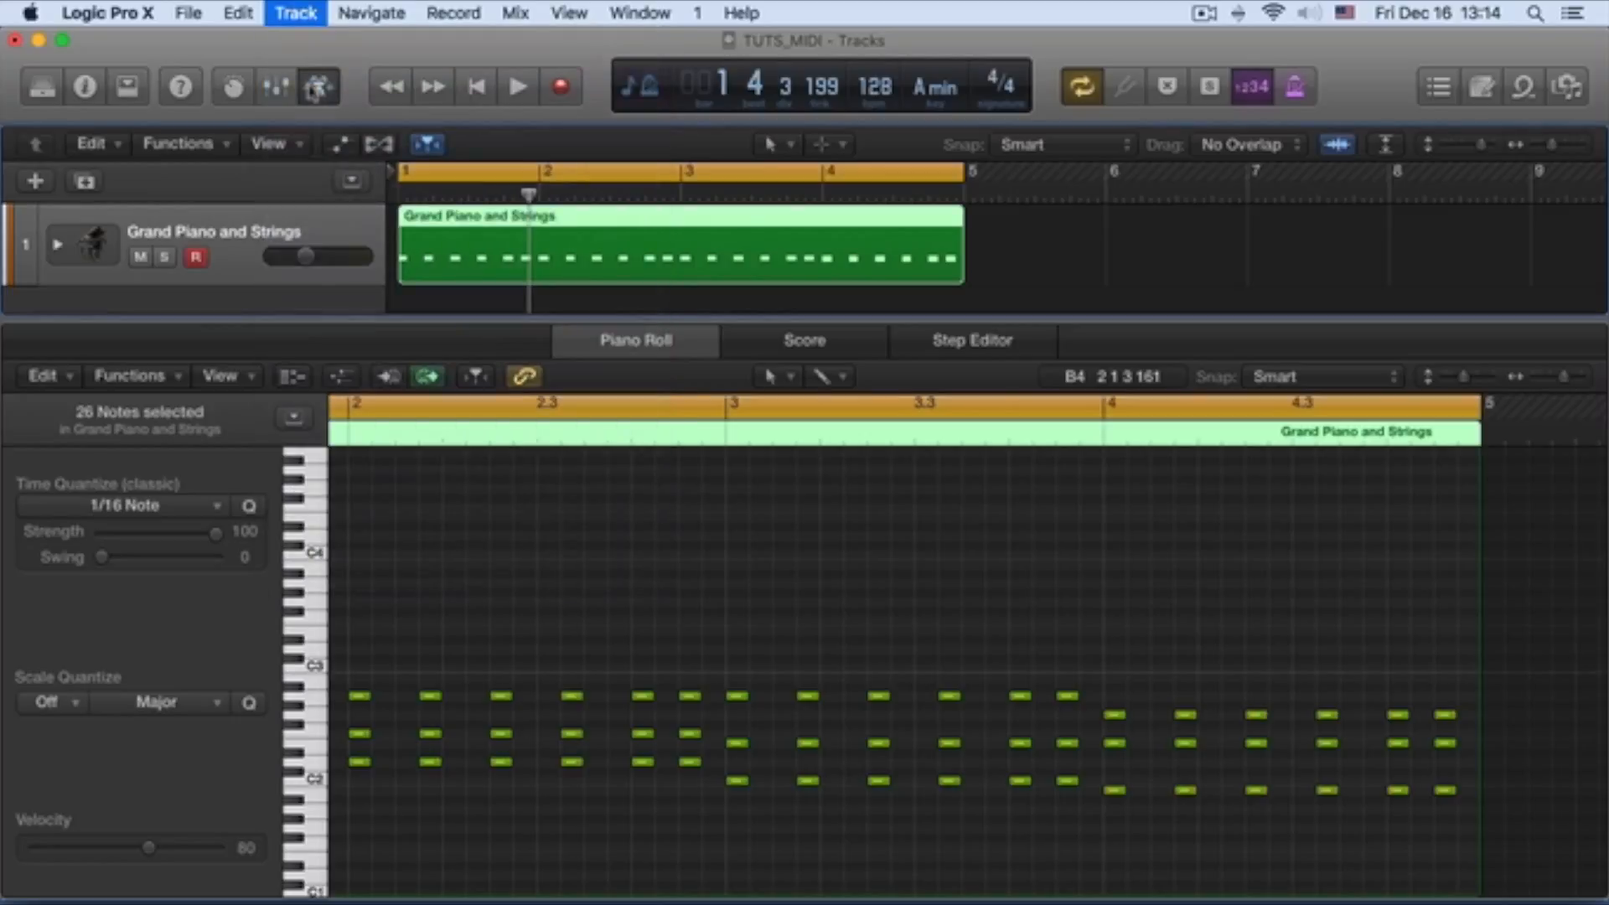
left_click_drag(333, 319, 334, 486)
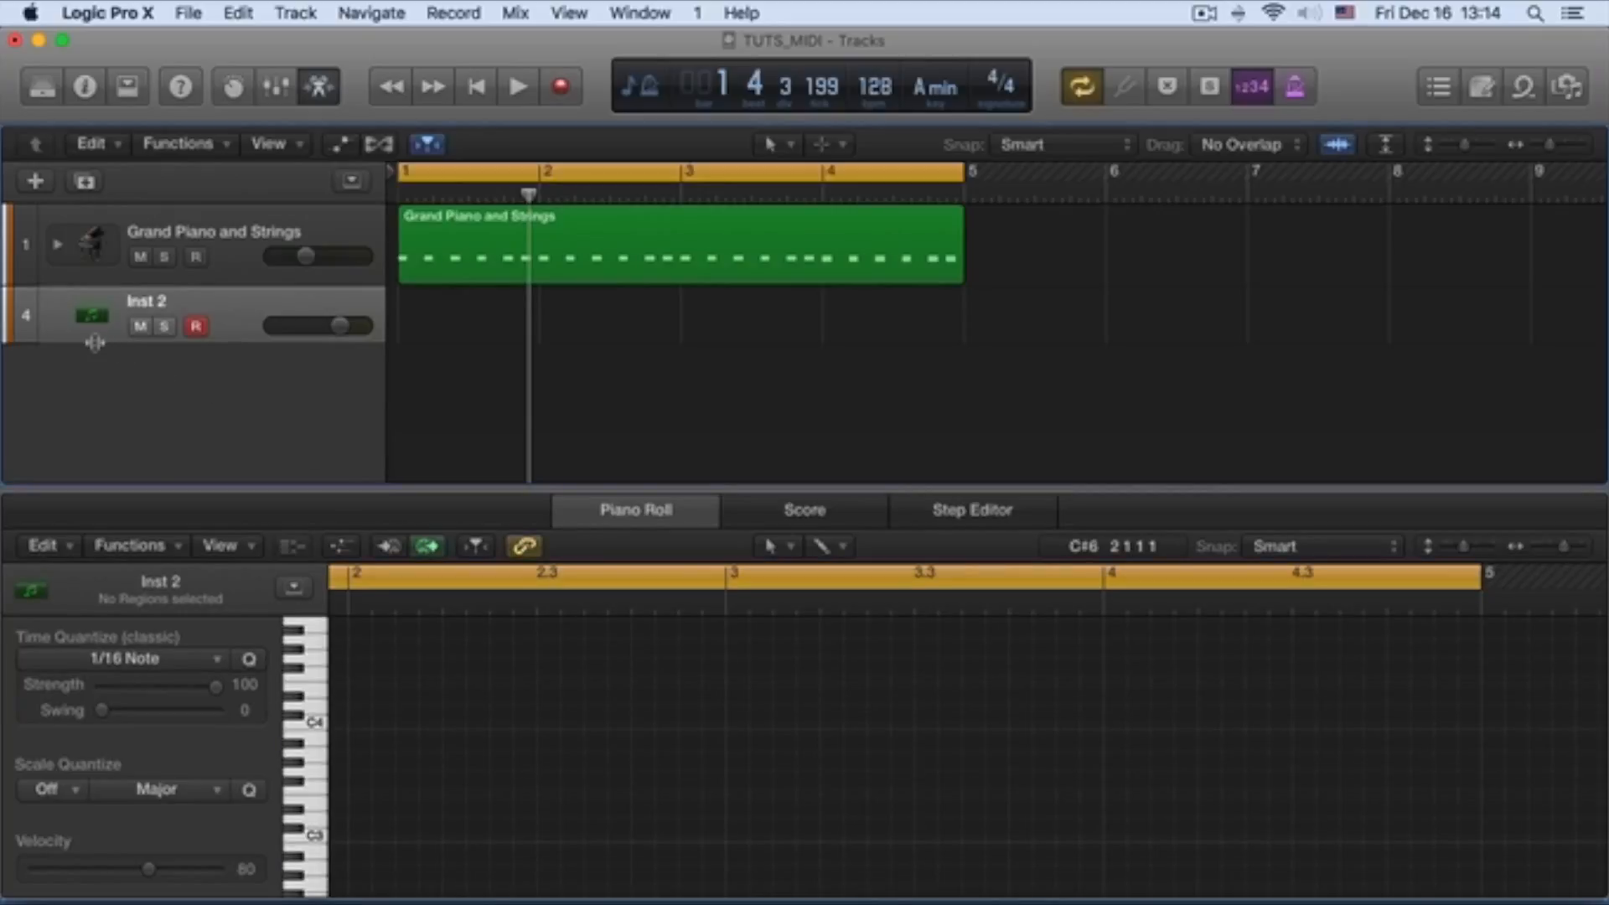
left_click_drag(97, 342, 96, 374)
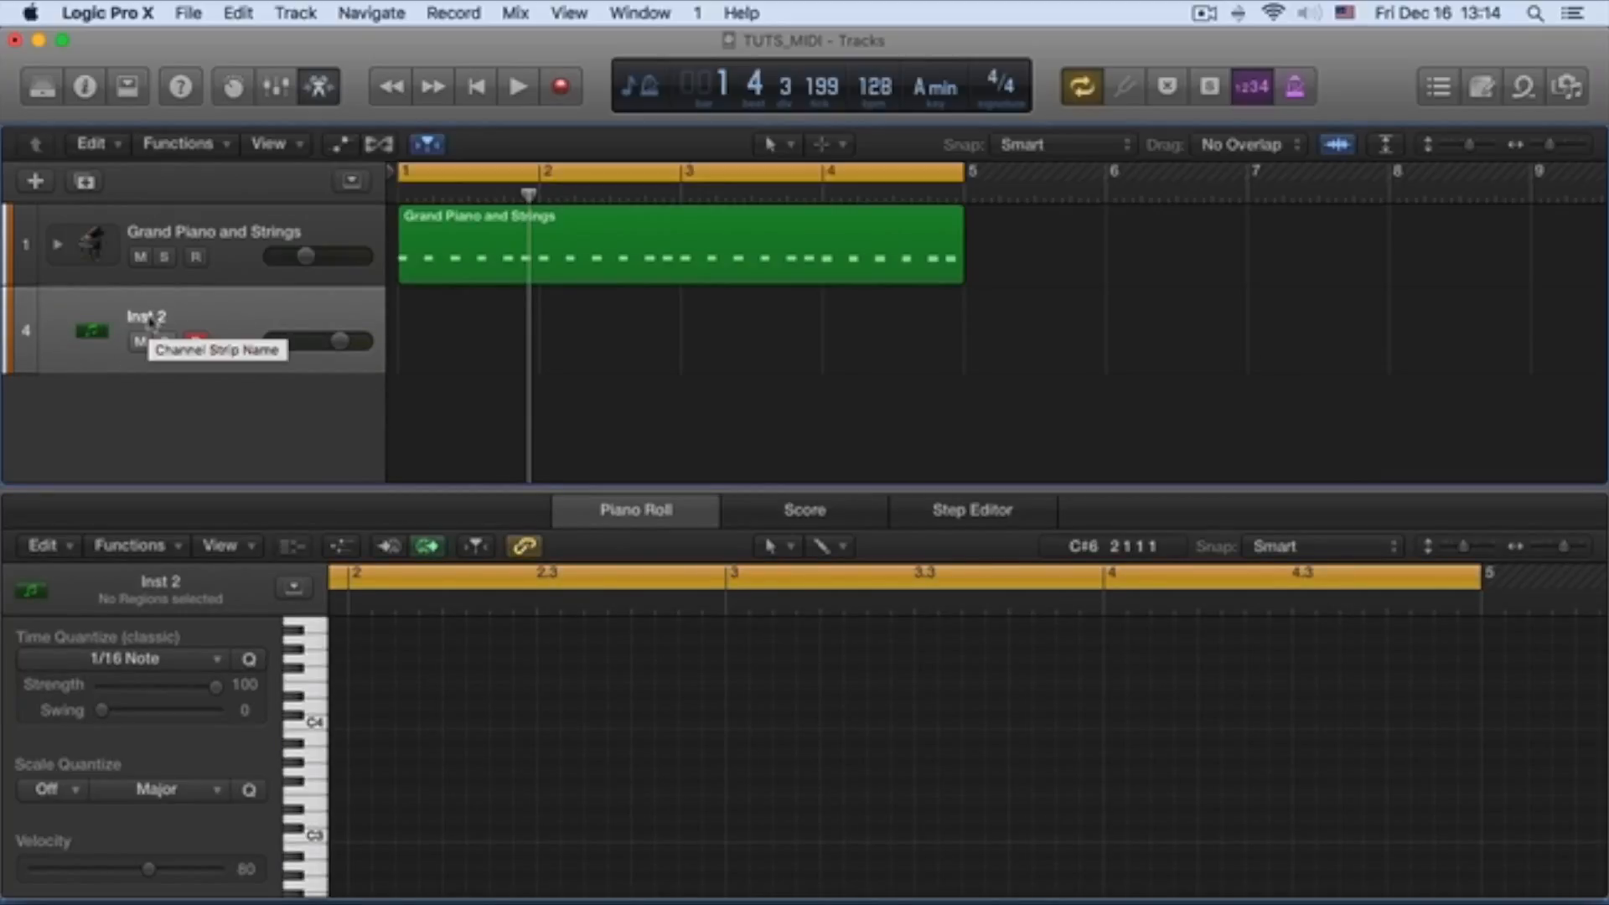
left_click(124, 14)
mouse_move(134, 81)
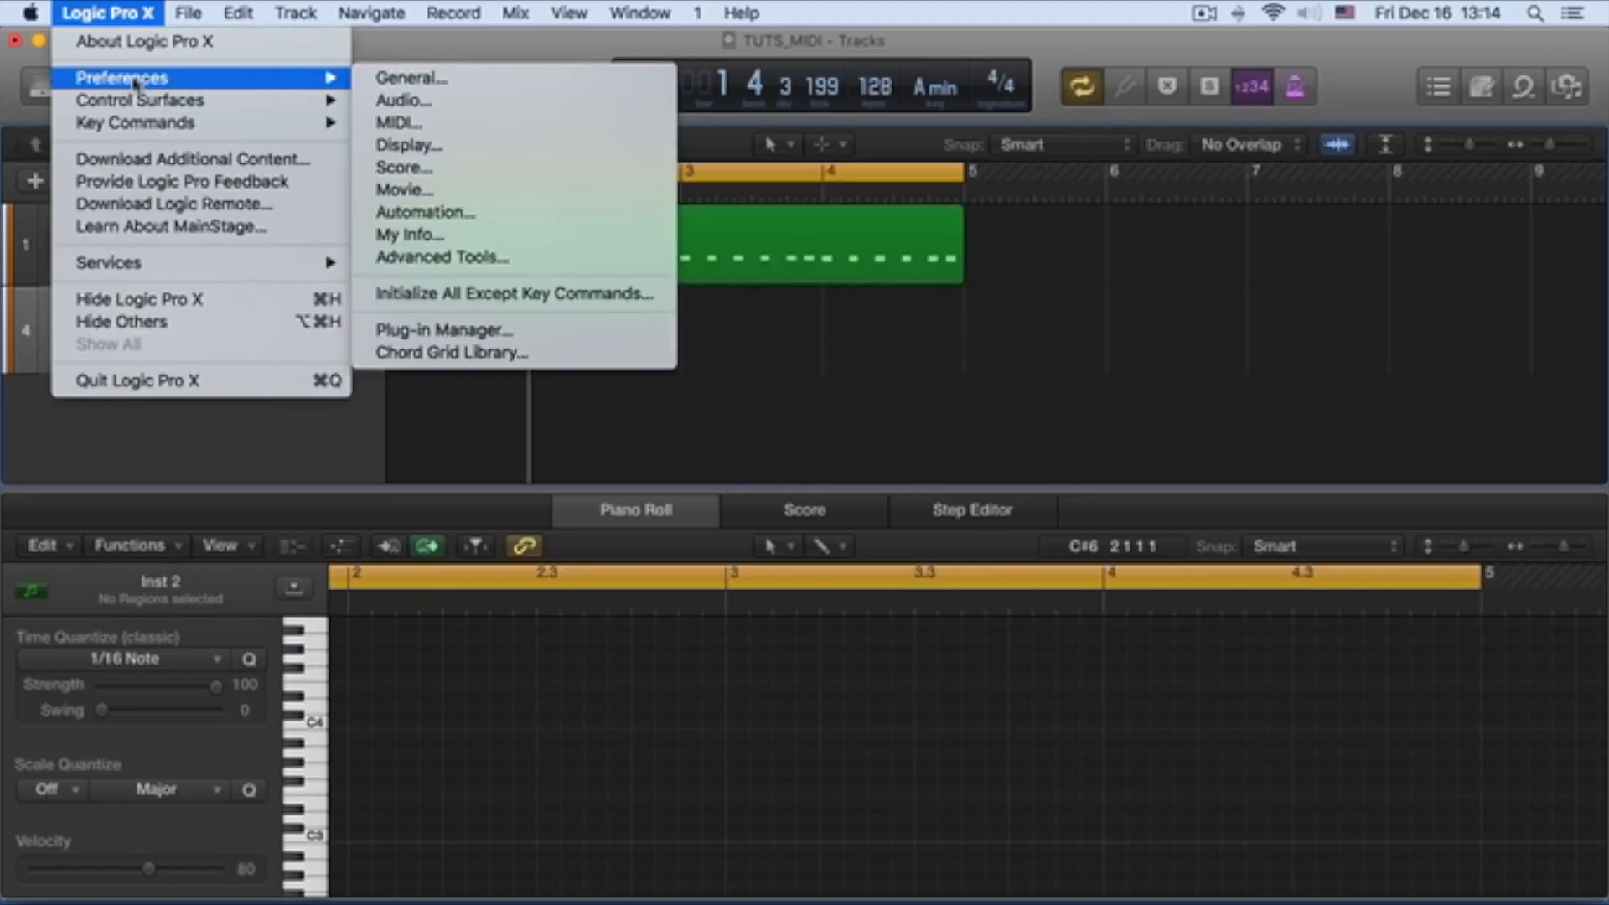
left_click(134, 13)
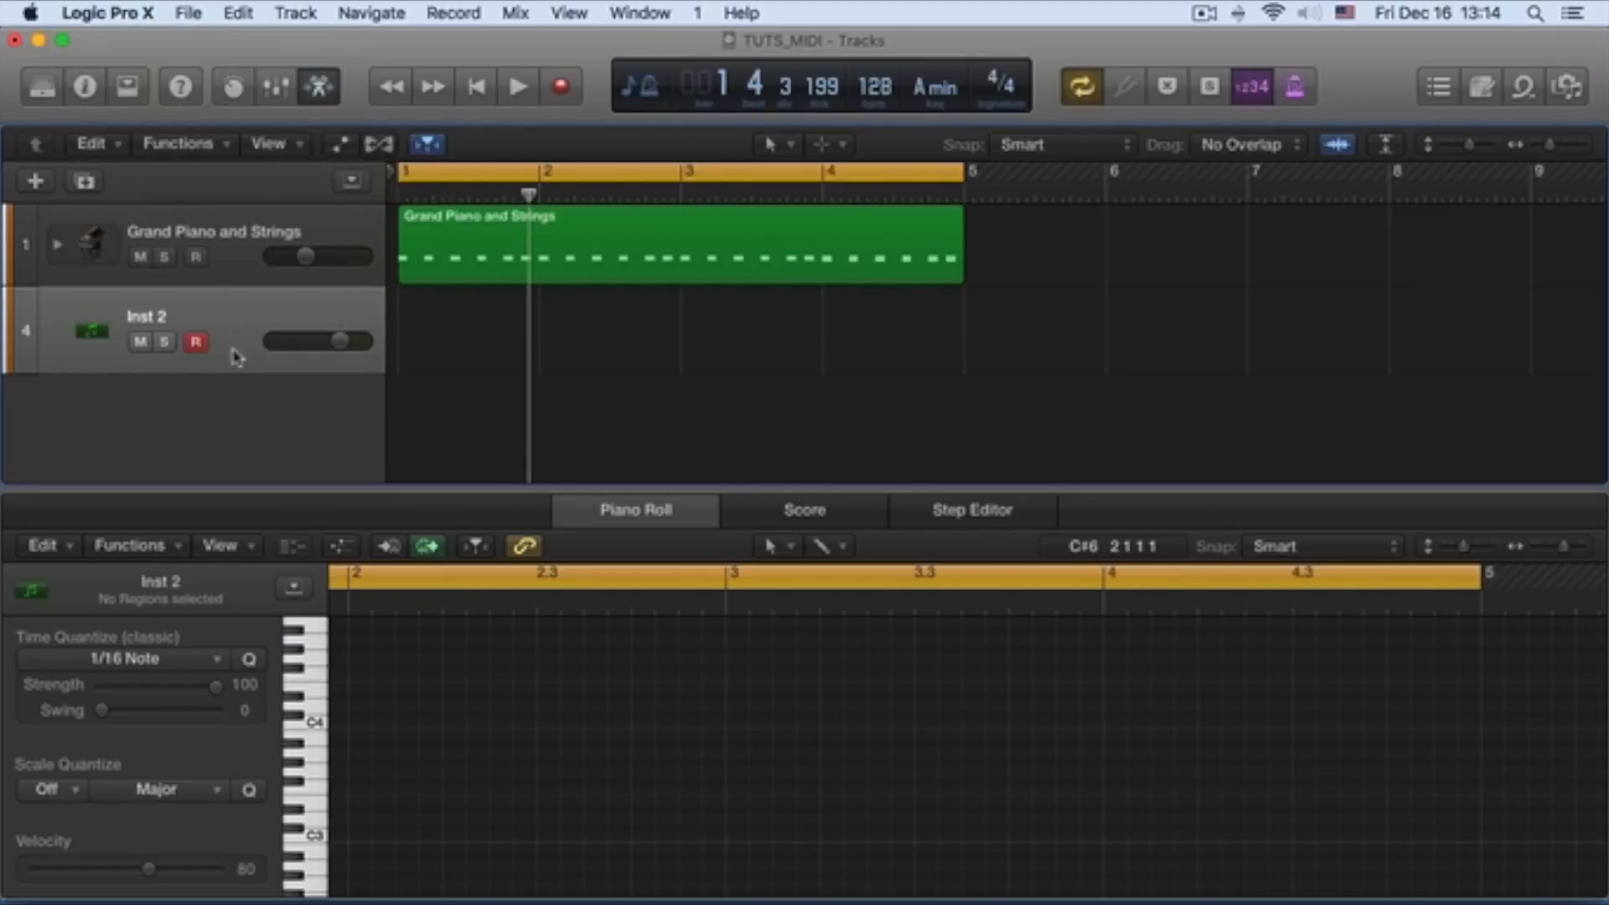
left_click(40, 88)
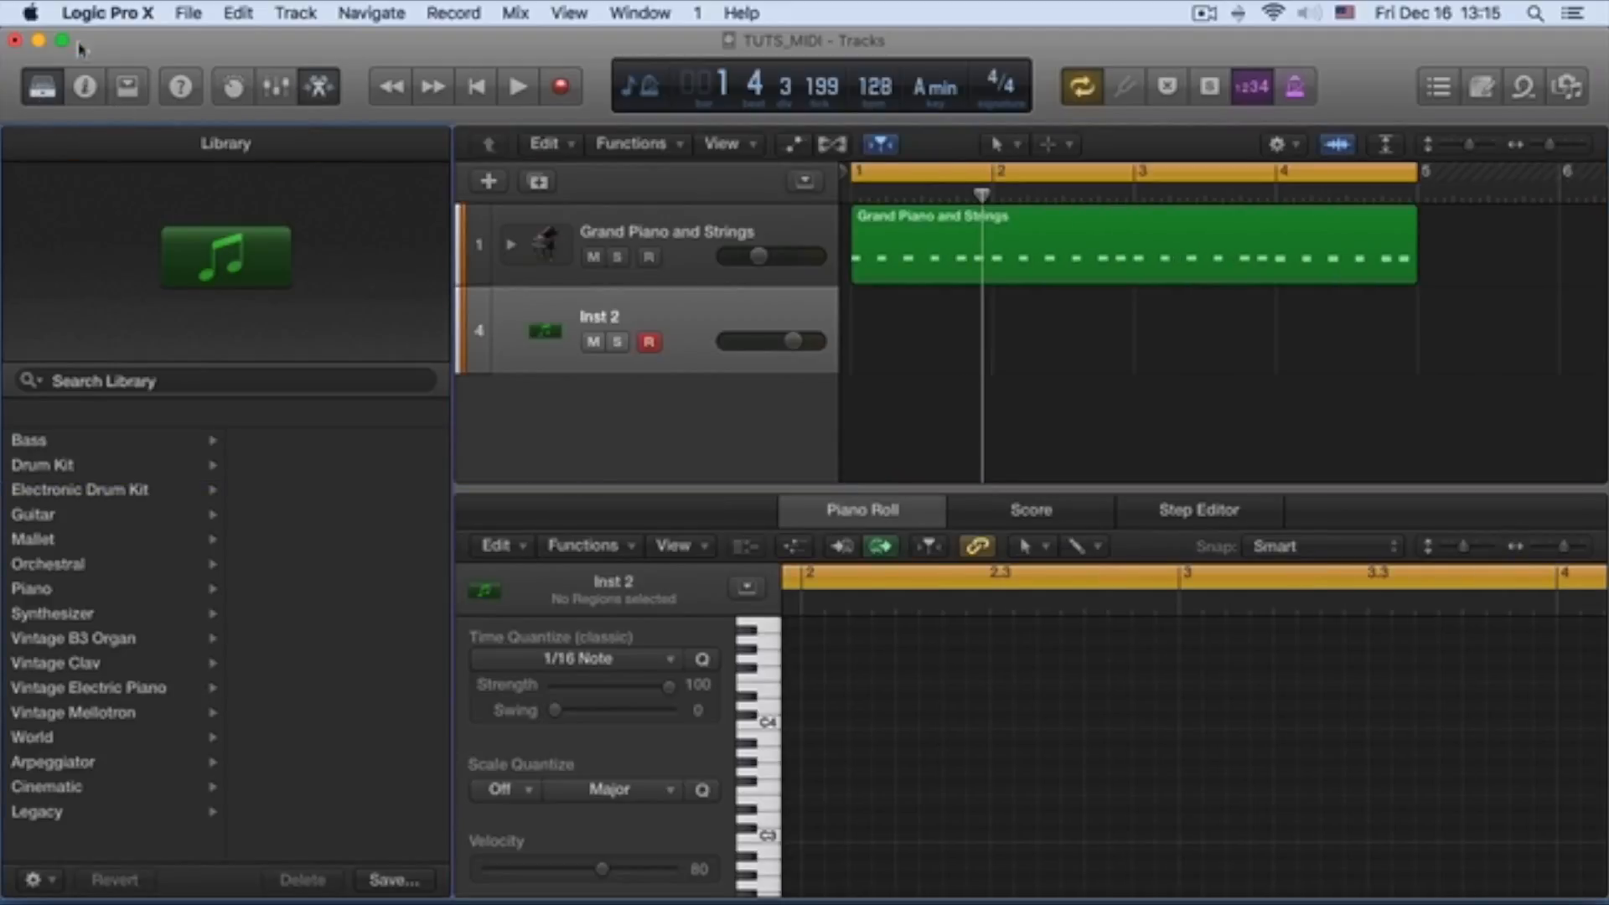
left_click(46, 96)
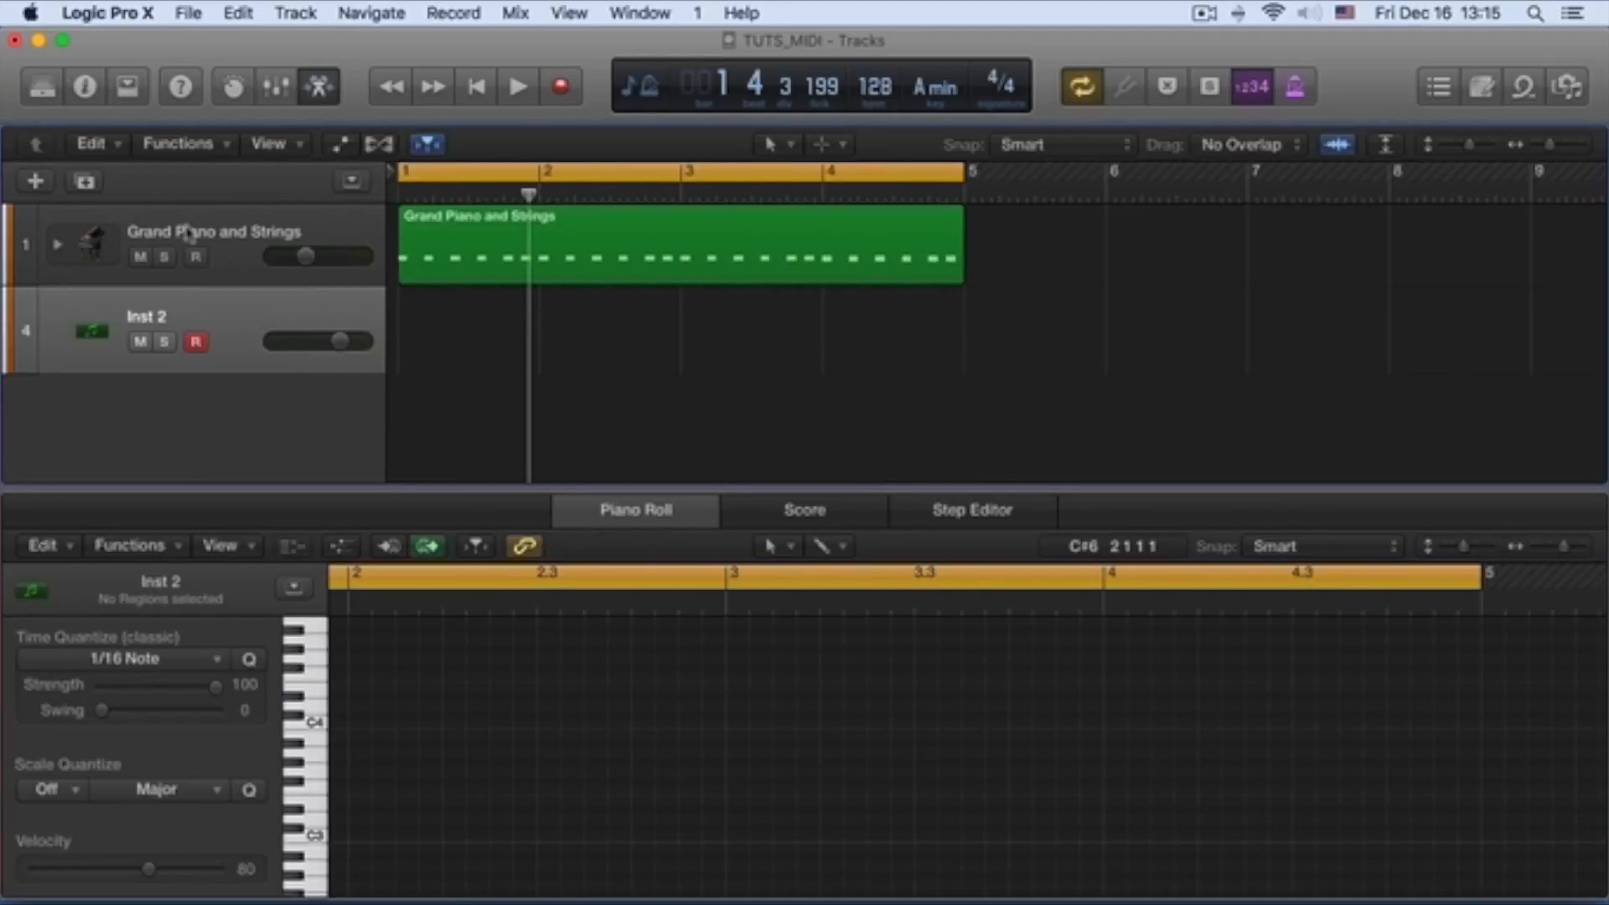
Step: Create an empty MIDI region on the Inst 2 track and extend it from bar 1 to bar 5
right_click(417, 308)
left_click(489, 316)
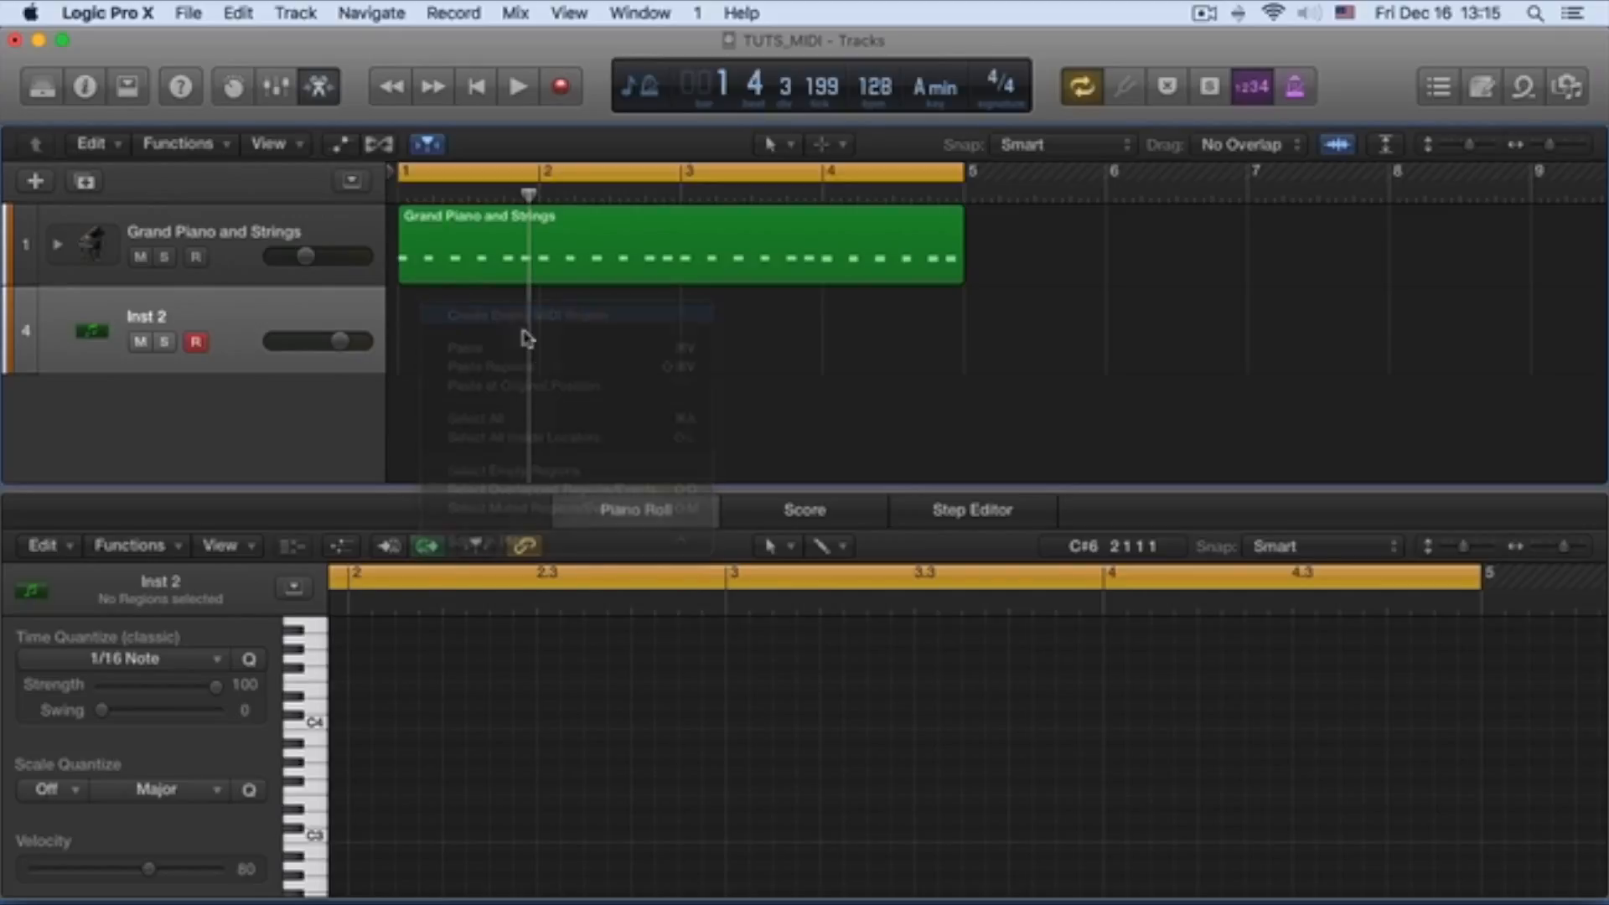
left_click_drag(537, 359, 964, 361)
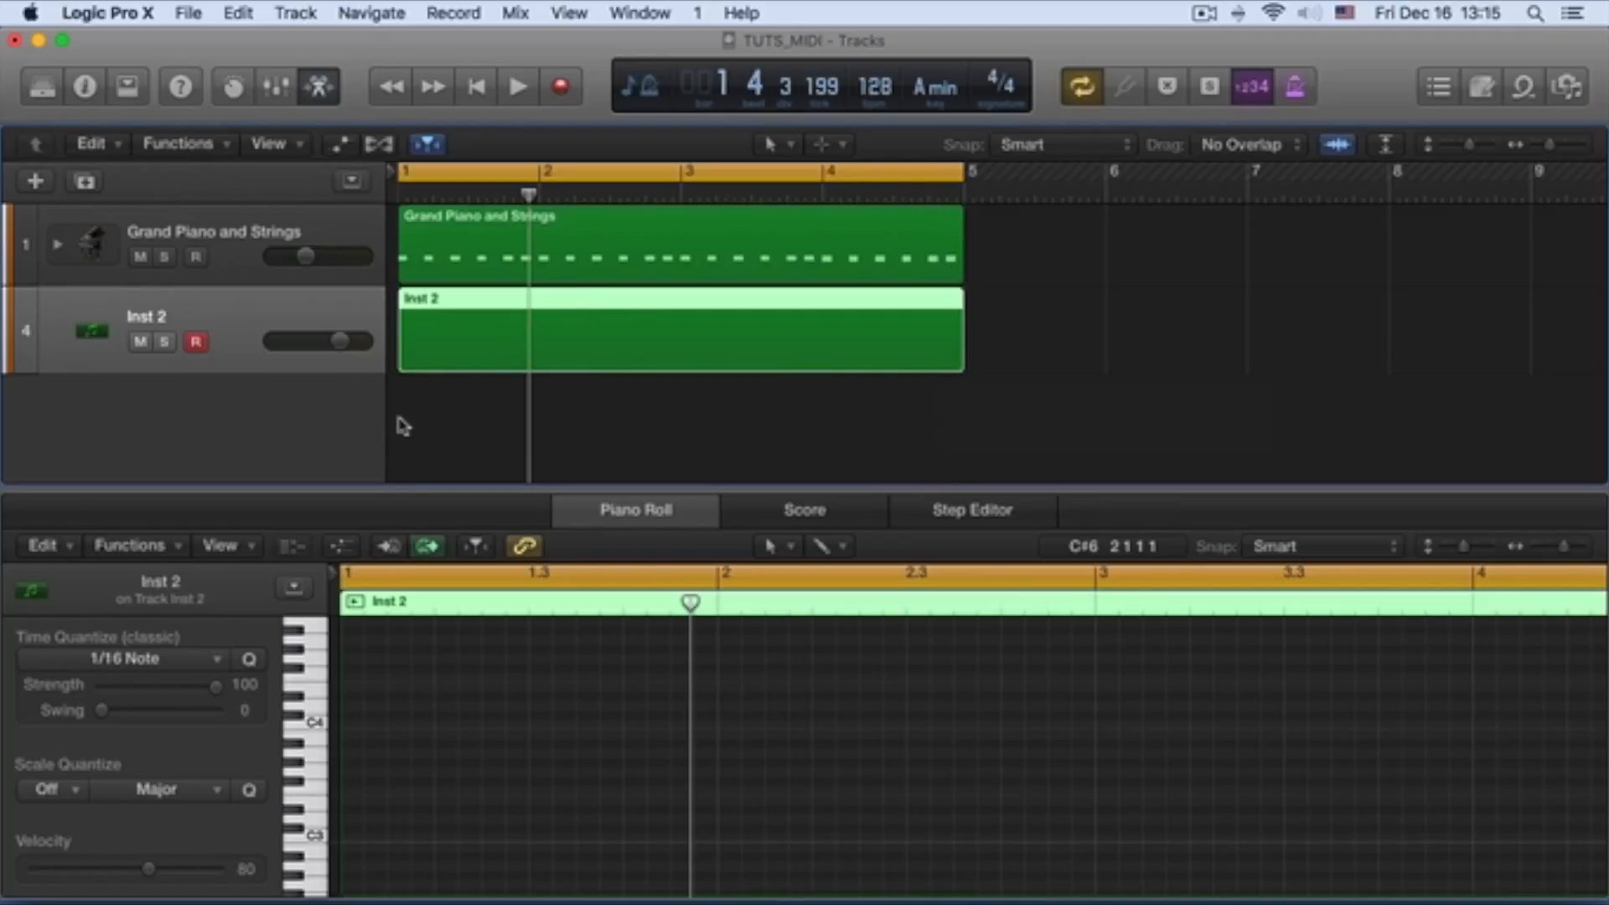
Step: Paste the cut melody notes into the Inst 2 region from the start of bar 1 and enlarge the Piano Roll
key("Return")
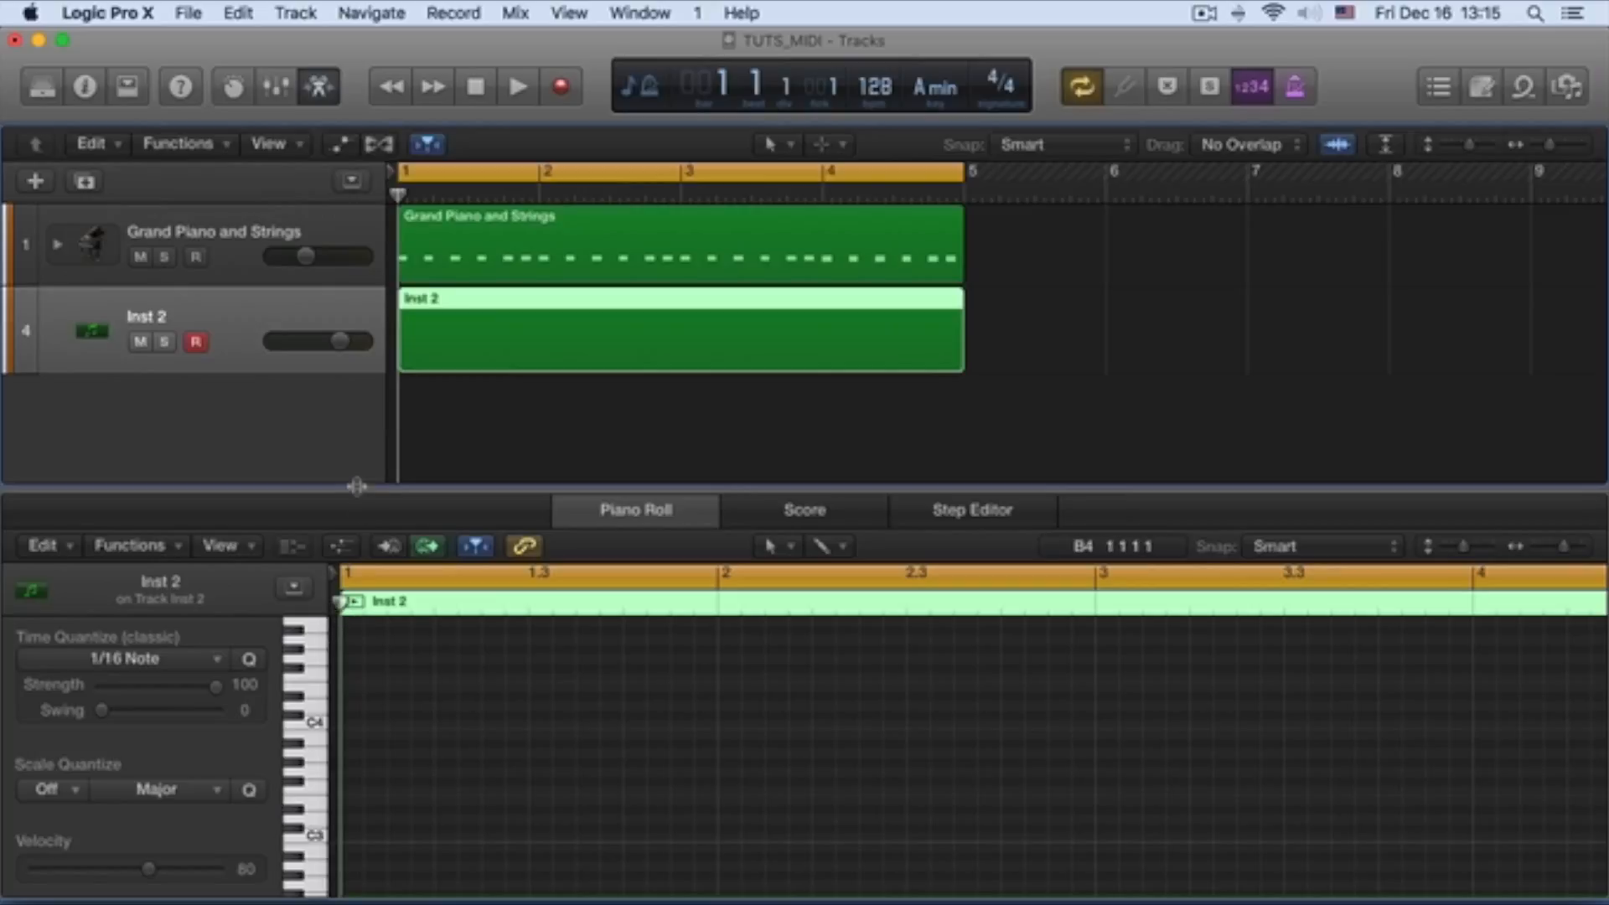
left_click_drag(359, 493, 359, 396)
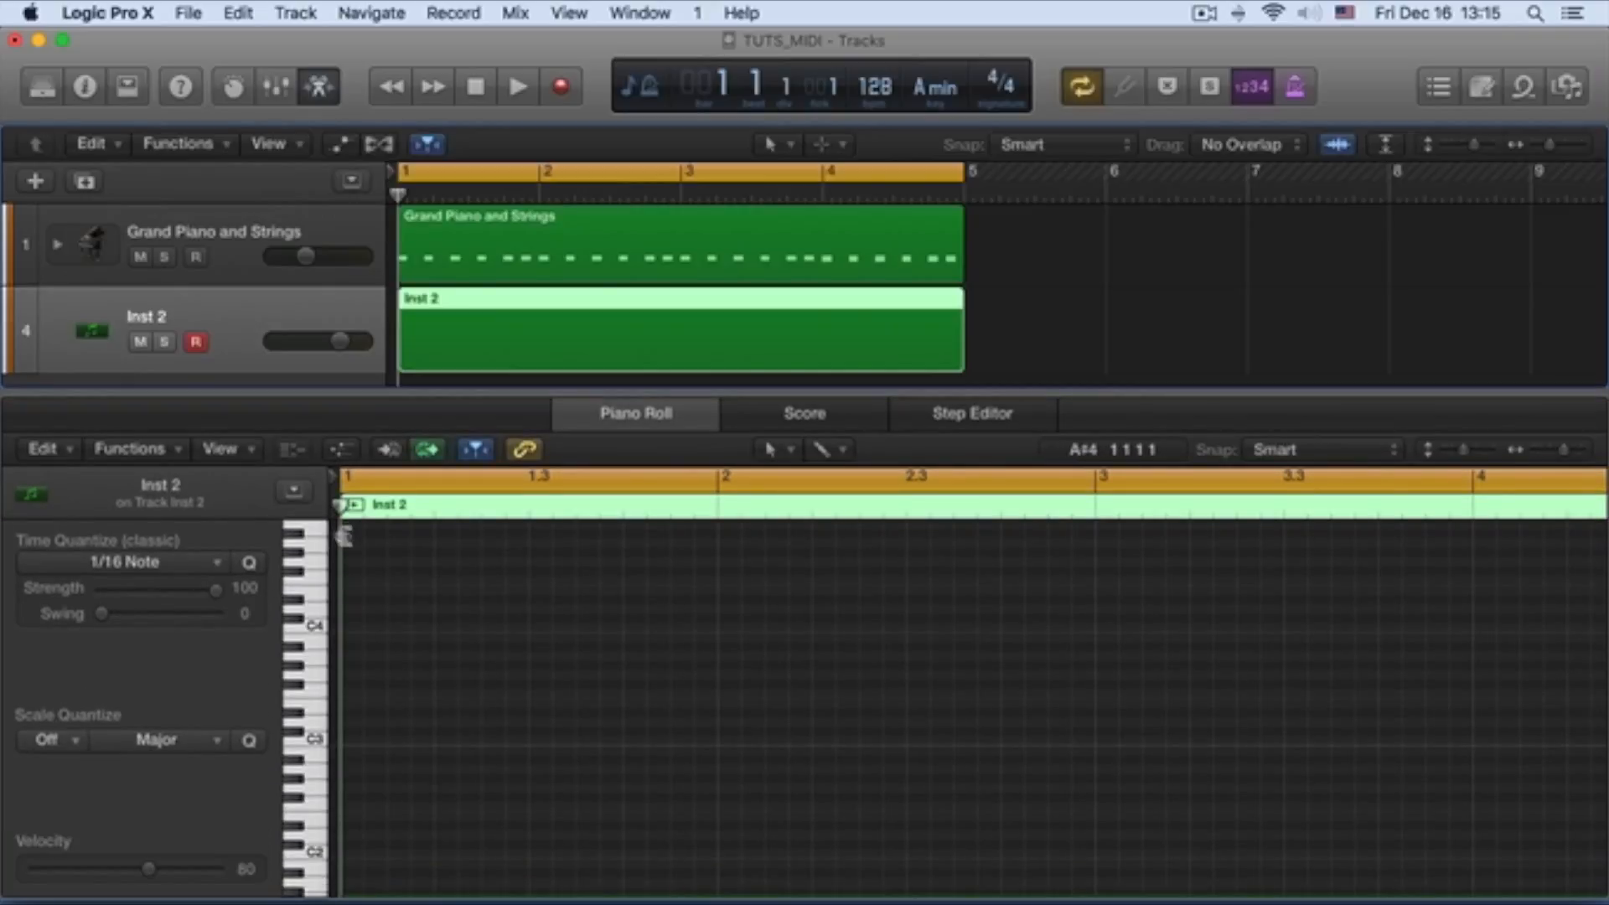
scroll(352, 564, "down", 3)
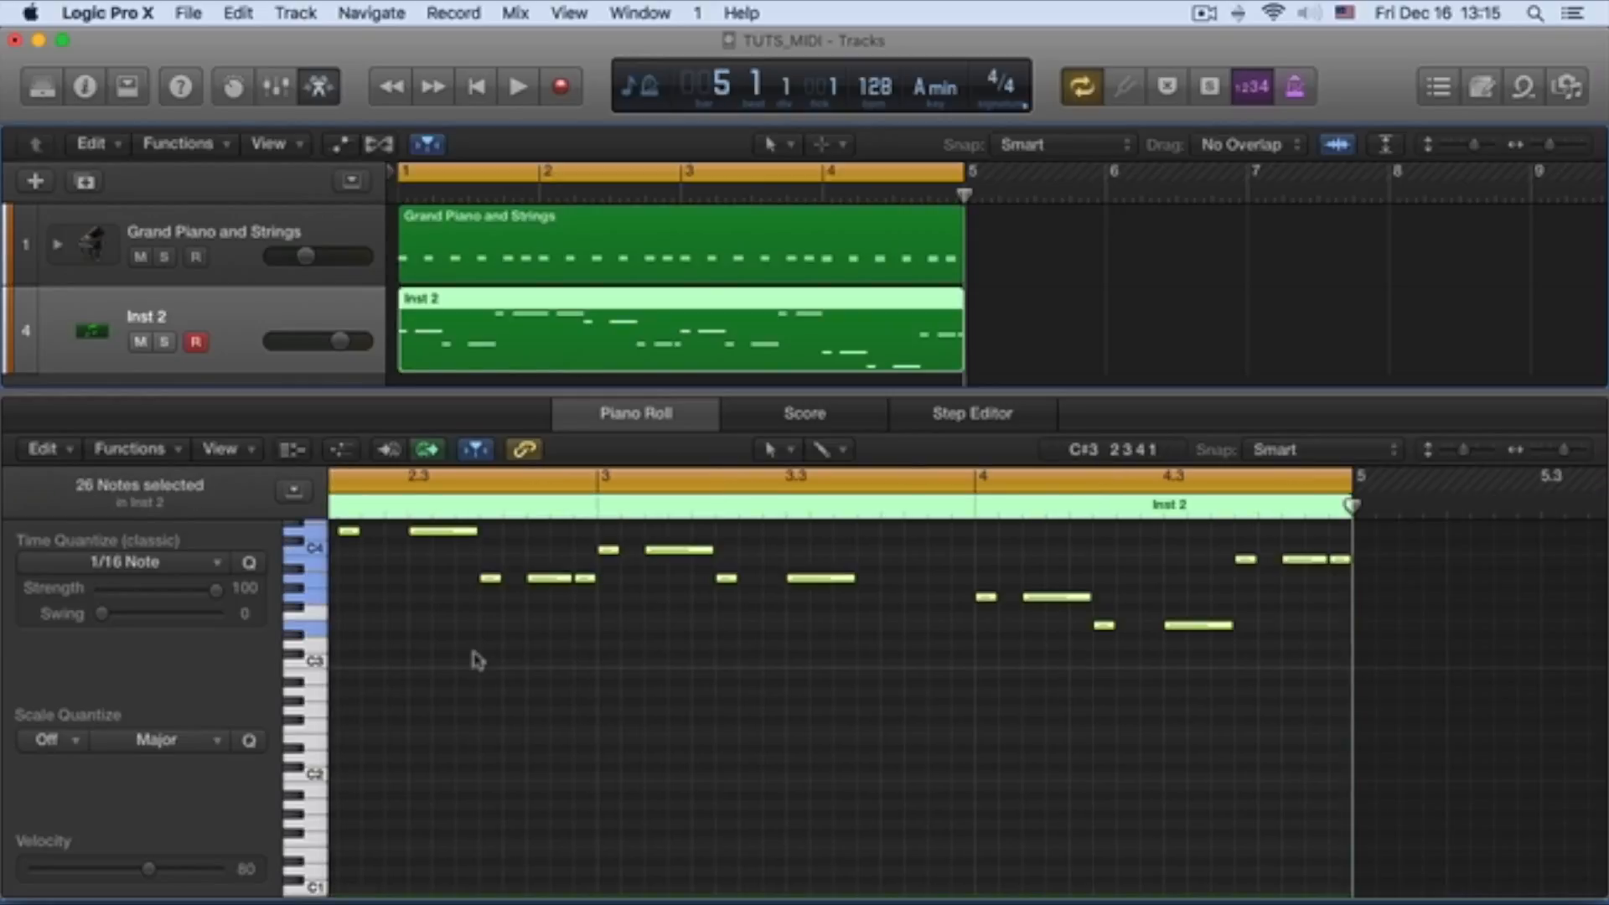
scroll(474, 658, "up", 5)
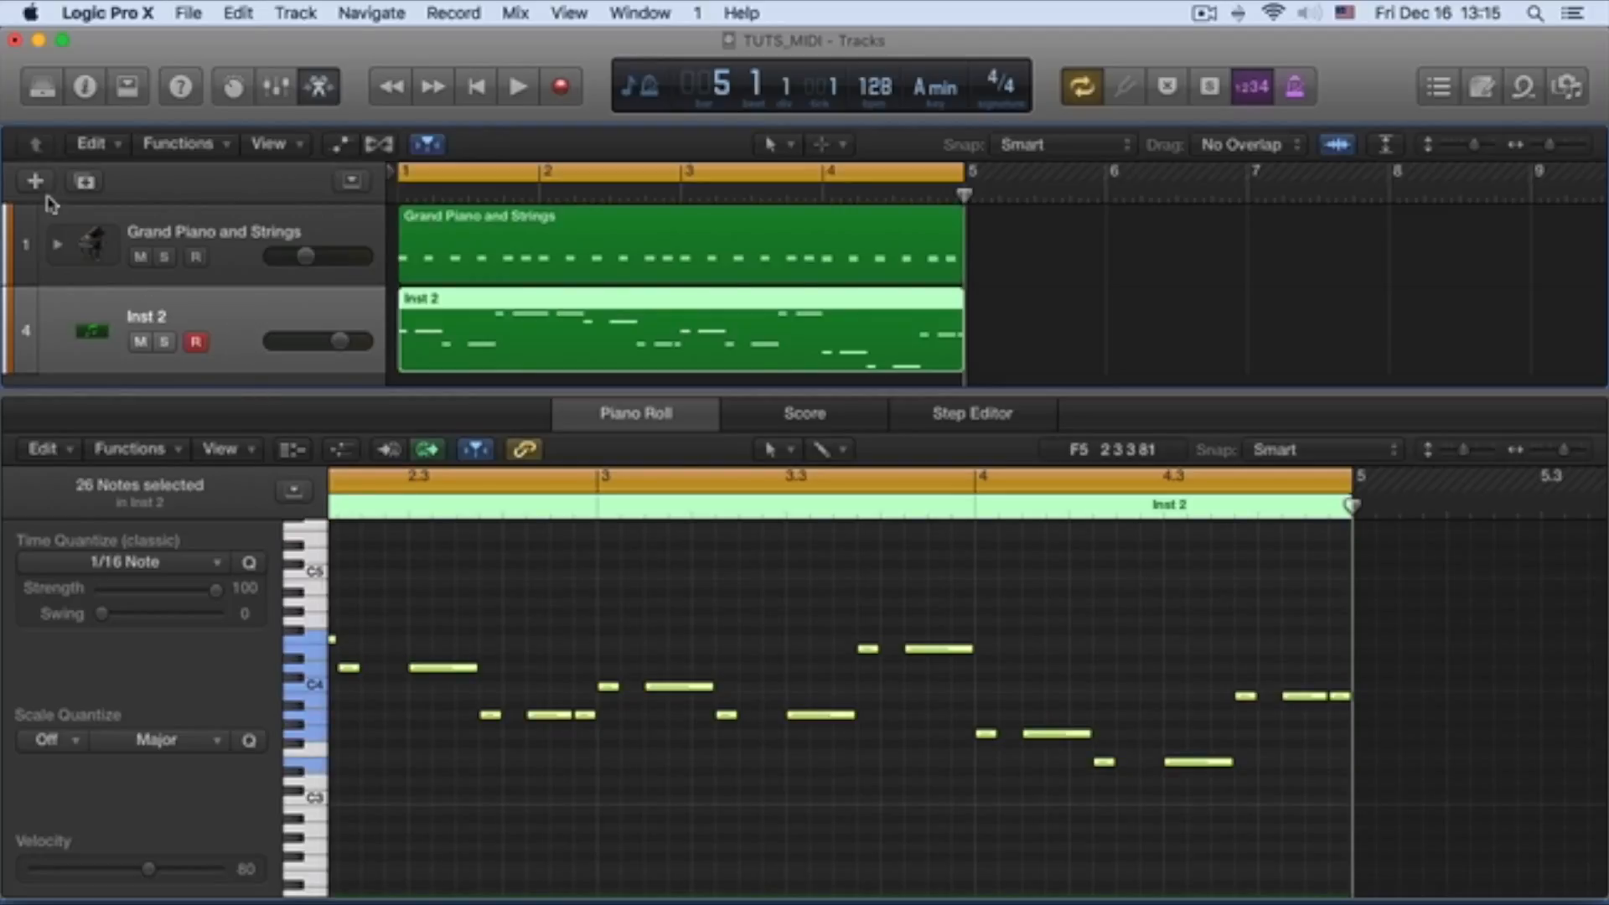
Step: Select the Grand Piano and Strings track, play the project and examine the remaining chord notes in the Piano Roll
left_click(147, 233)
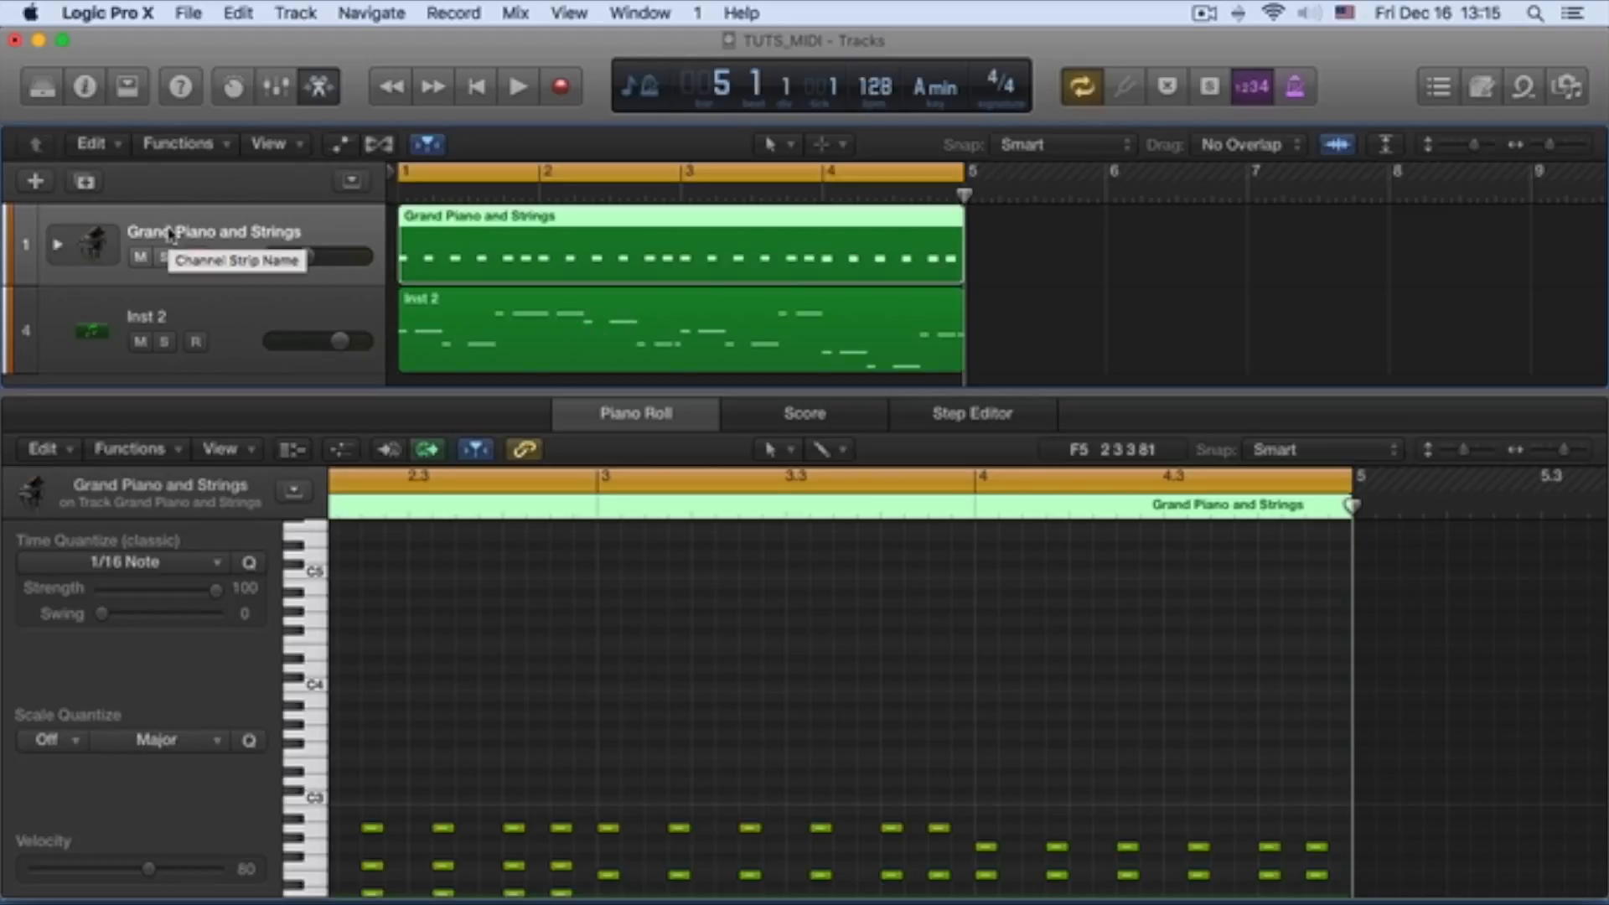
key("space")
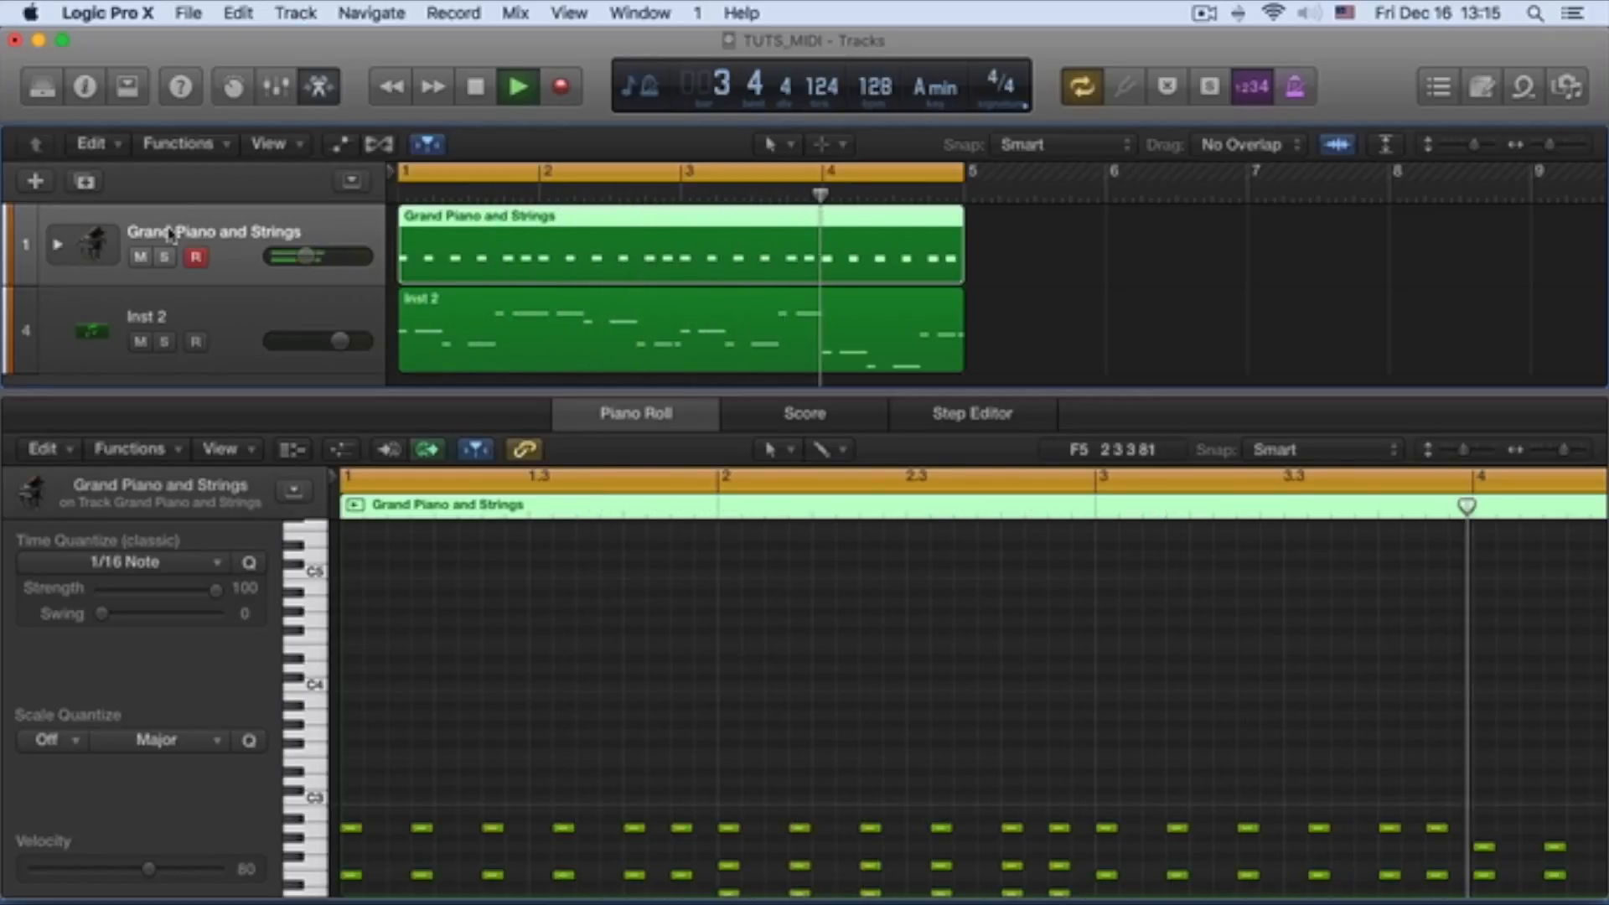
key("space")
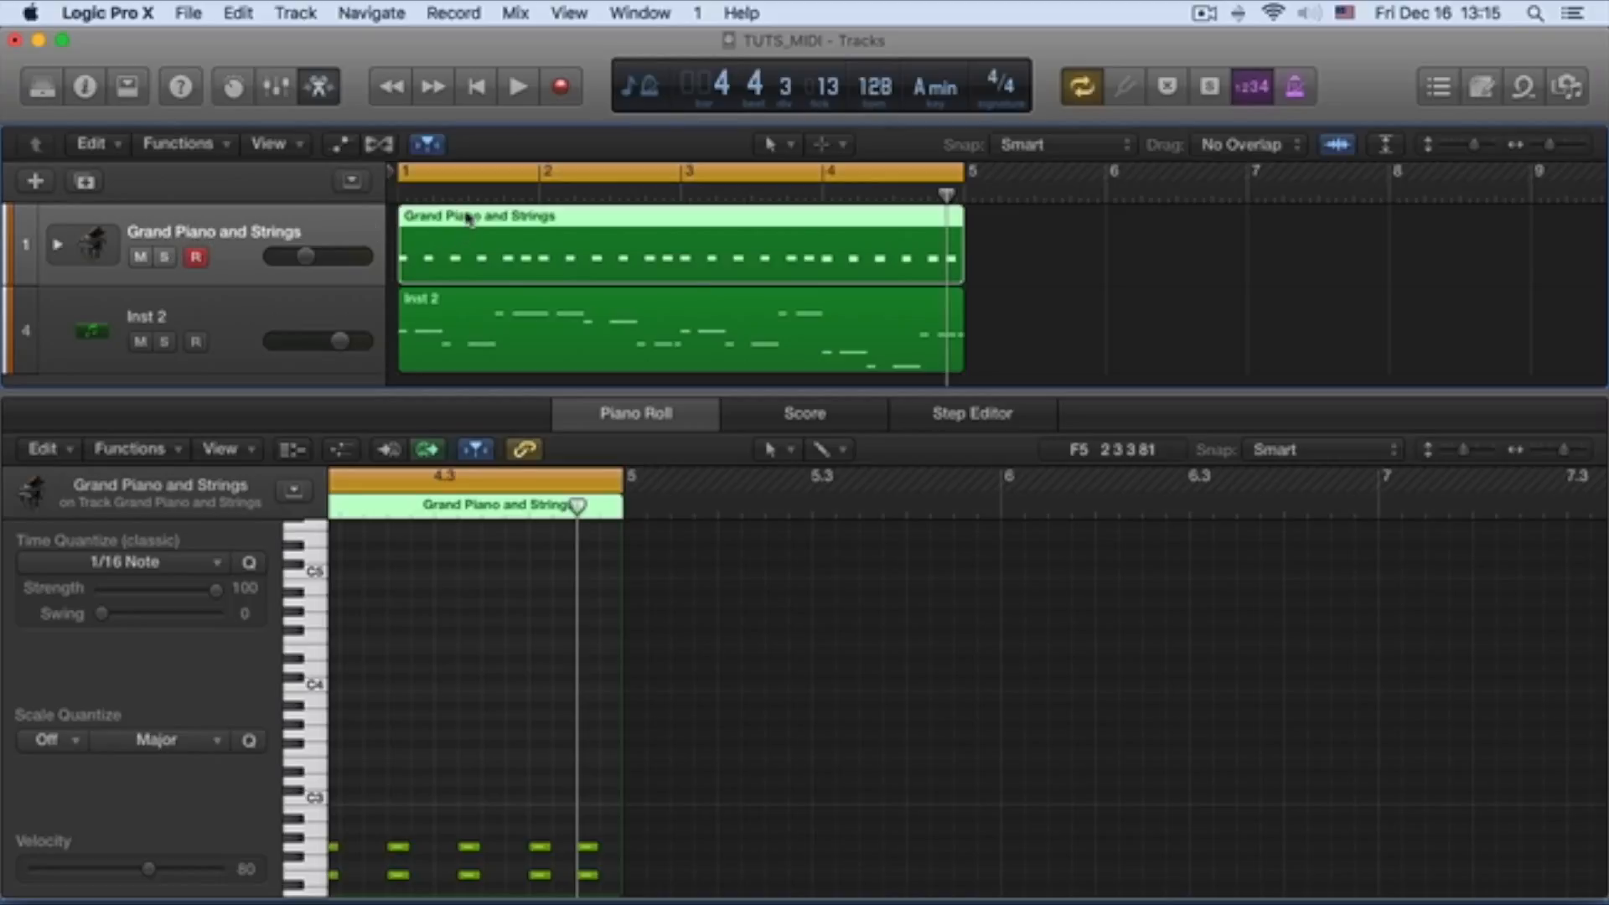
scroll(430, 679, "left", 10)
scroll(450, 679, "down", 5)
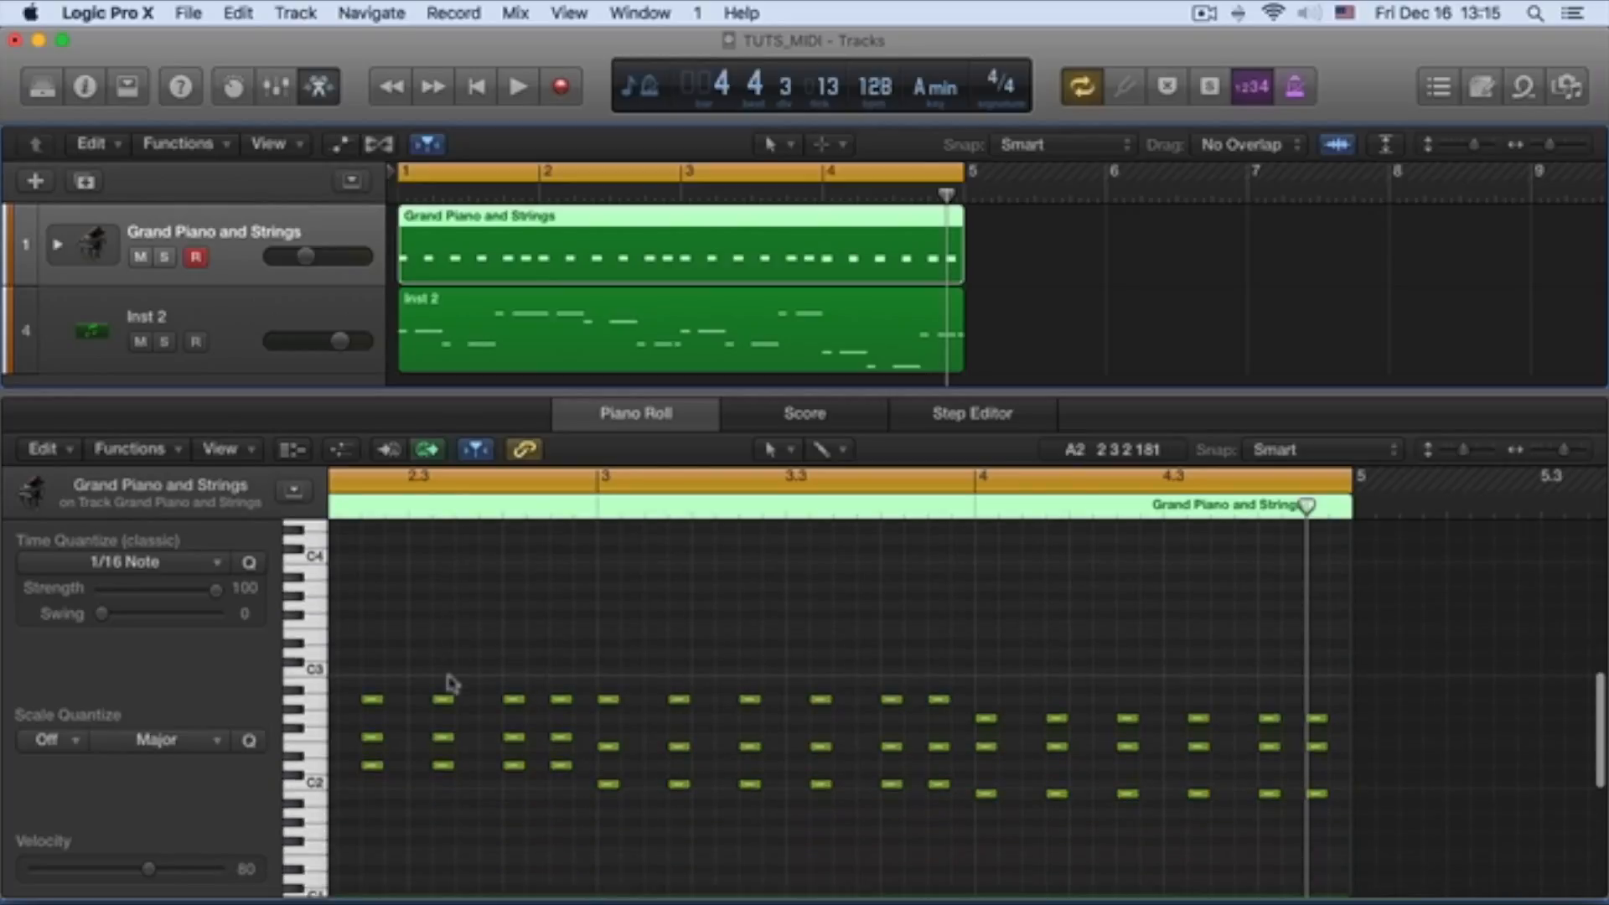
Step: Copy all chord notes of the Grand Piano and Strings region and add a new software instrument track below it
left_click(414, 629)
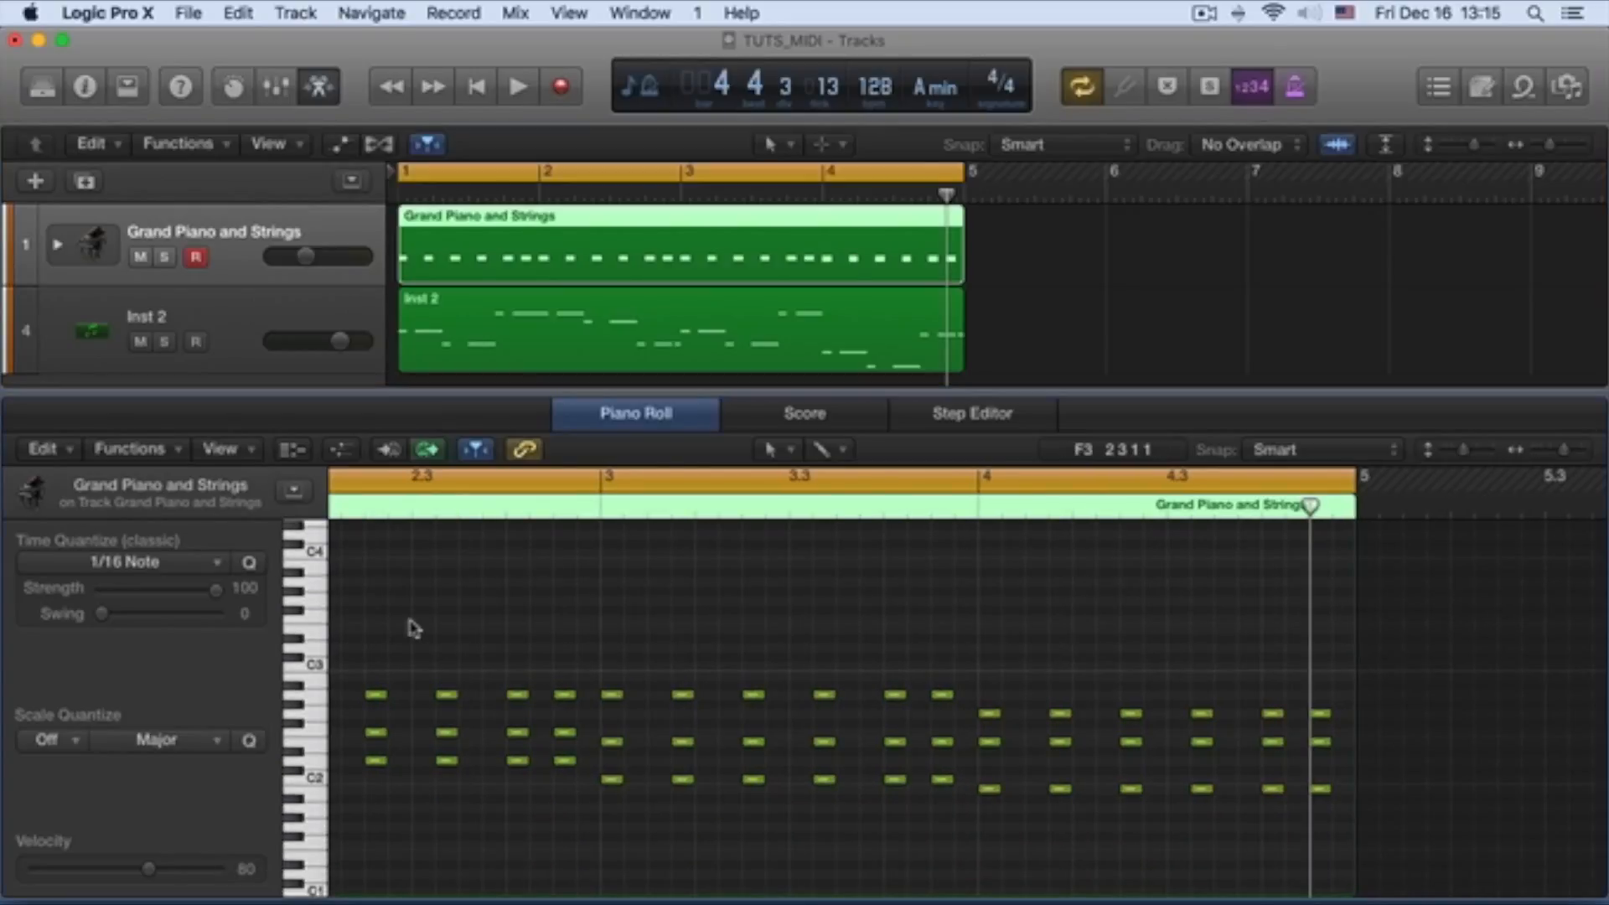
key("super+a")
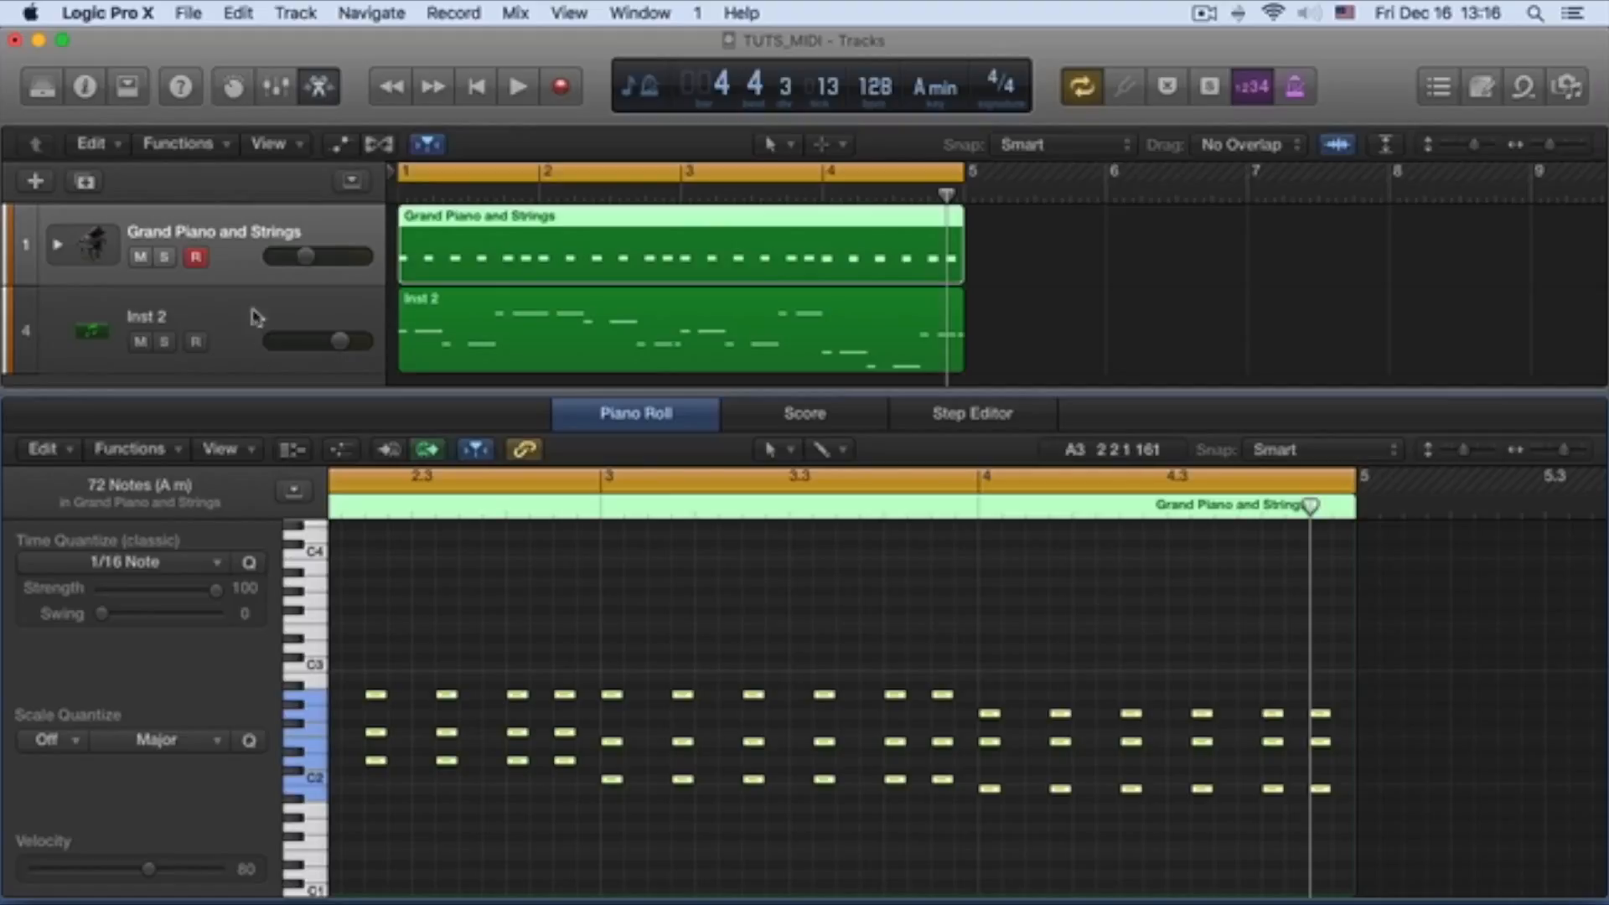
left_click(305, 13)
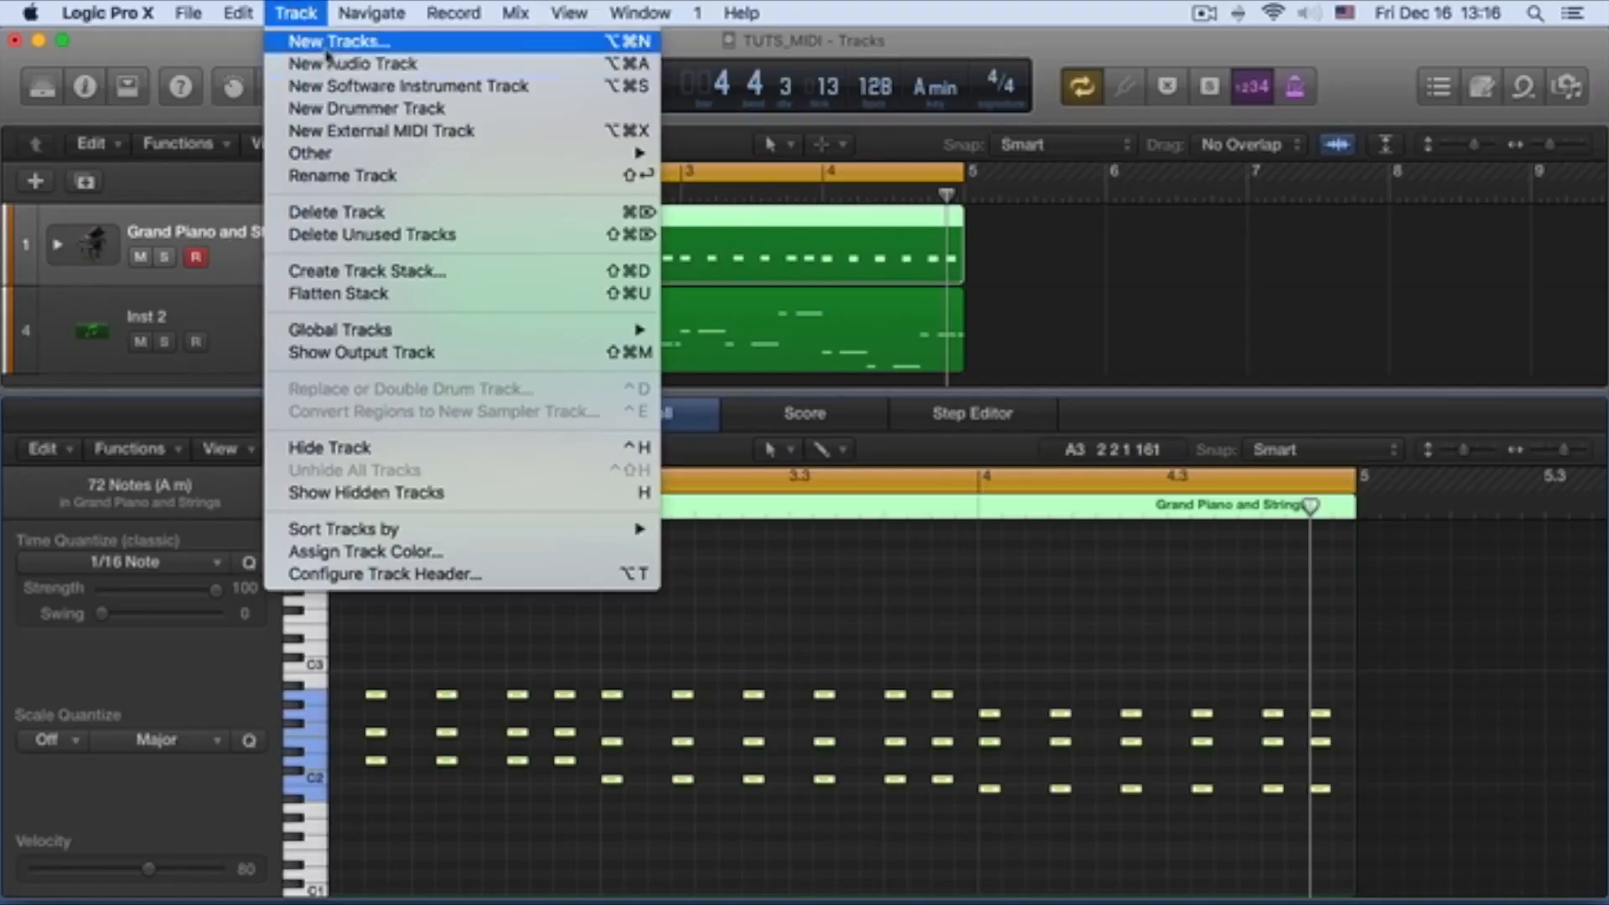
left_click(368, 85)
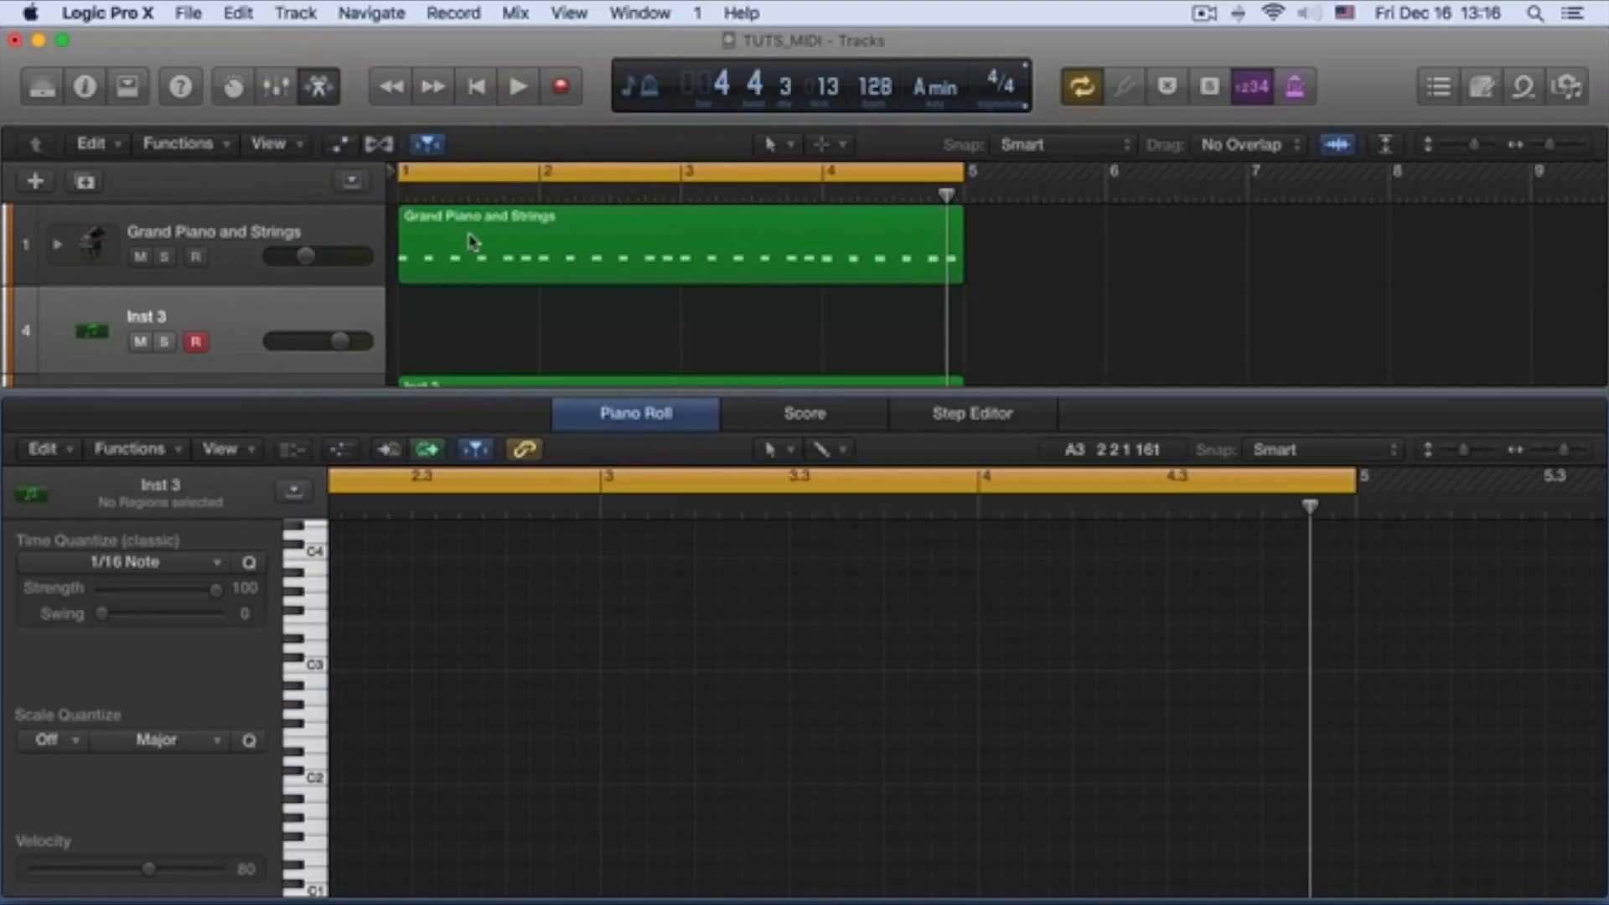
Step: Create an empty MIDI region on the Inst 3 track and extend it from bar 1 to bar 5
right_click(453, 314)
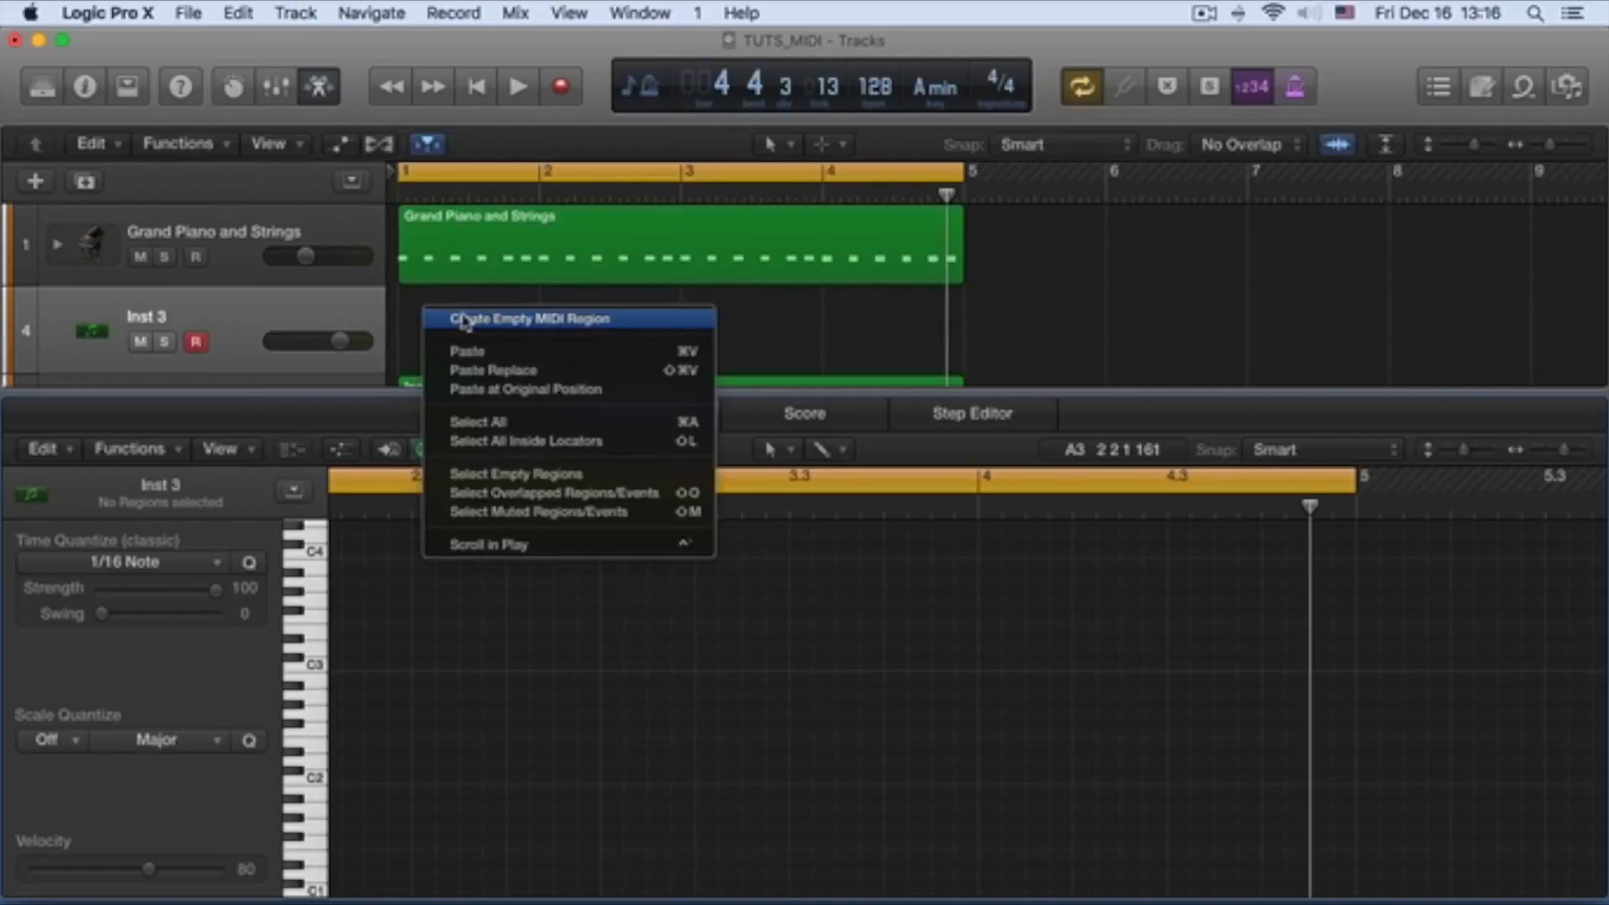
left_click(464, 320)
left_click_drag(536, 356, 959, 352)
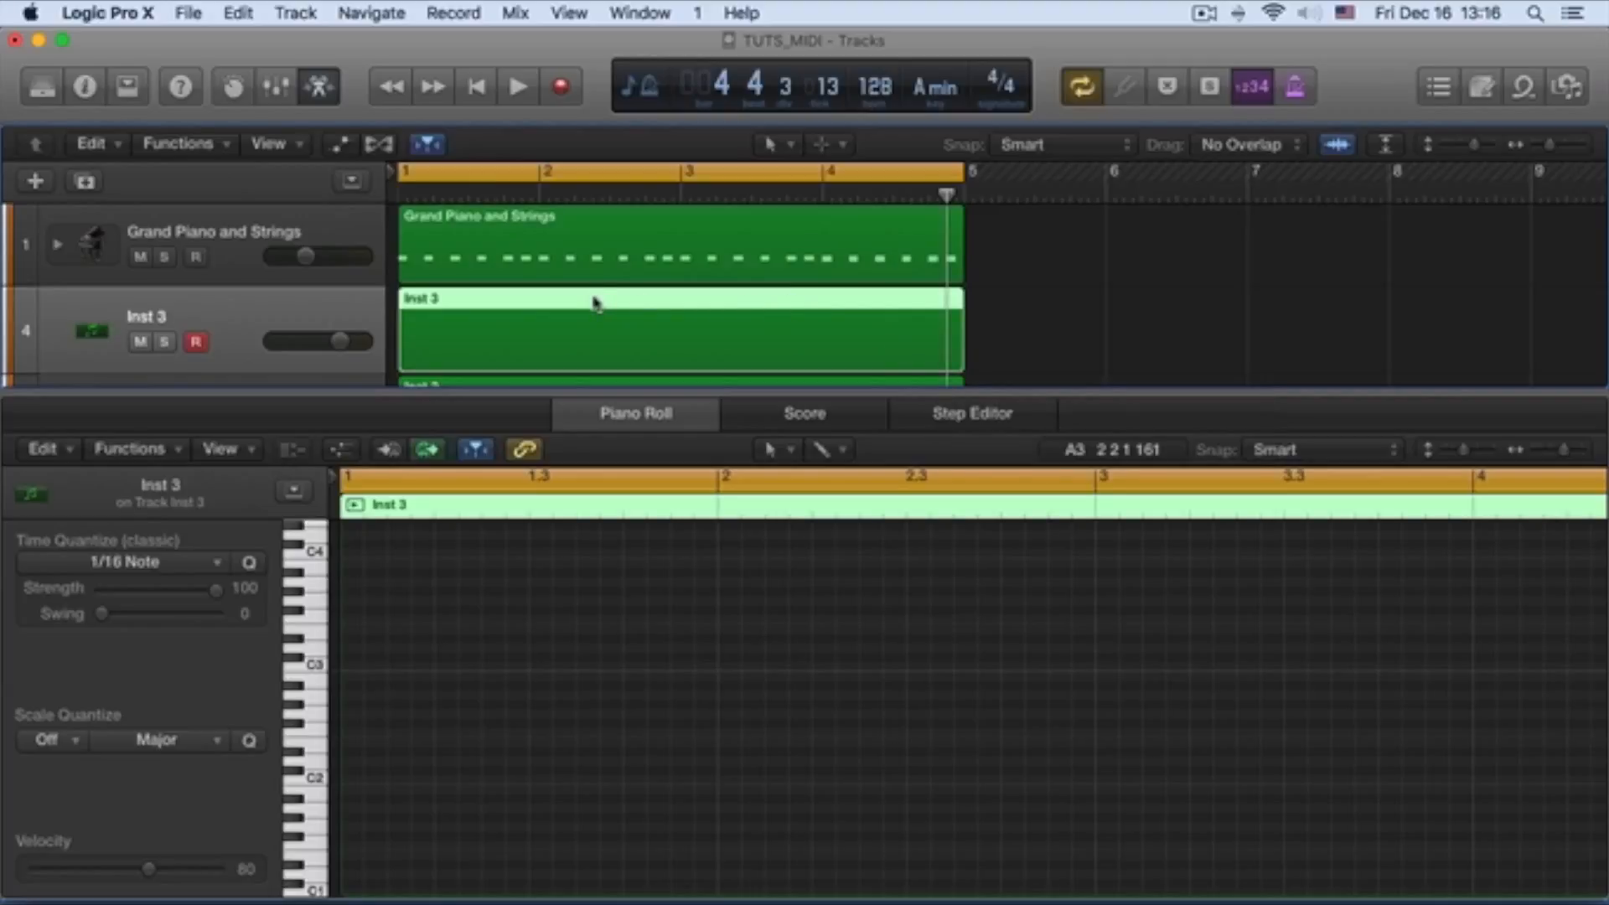
Step: Paste the copied chord notes into the Inst 3 region from the start of bar 1
key("Return")
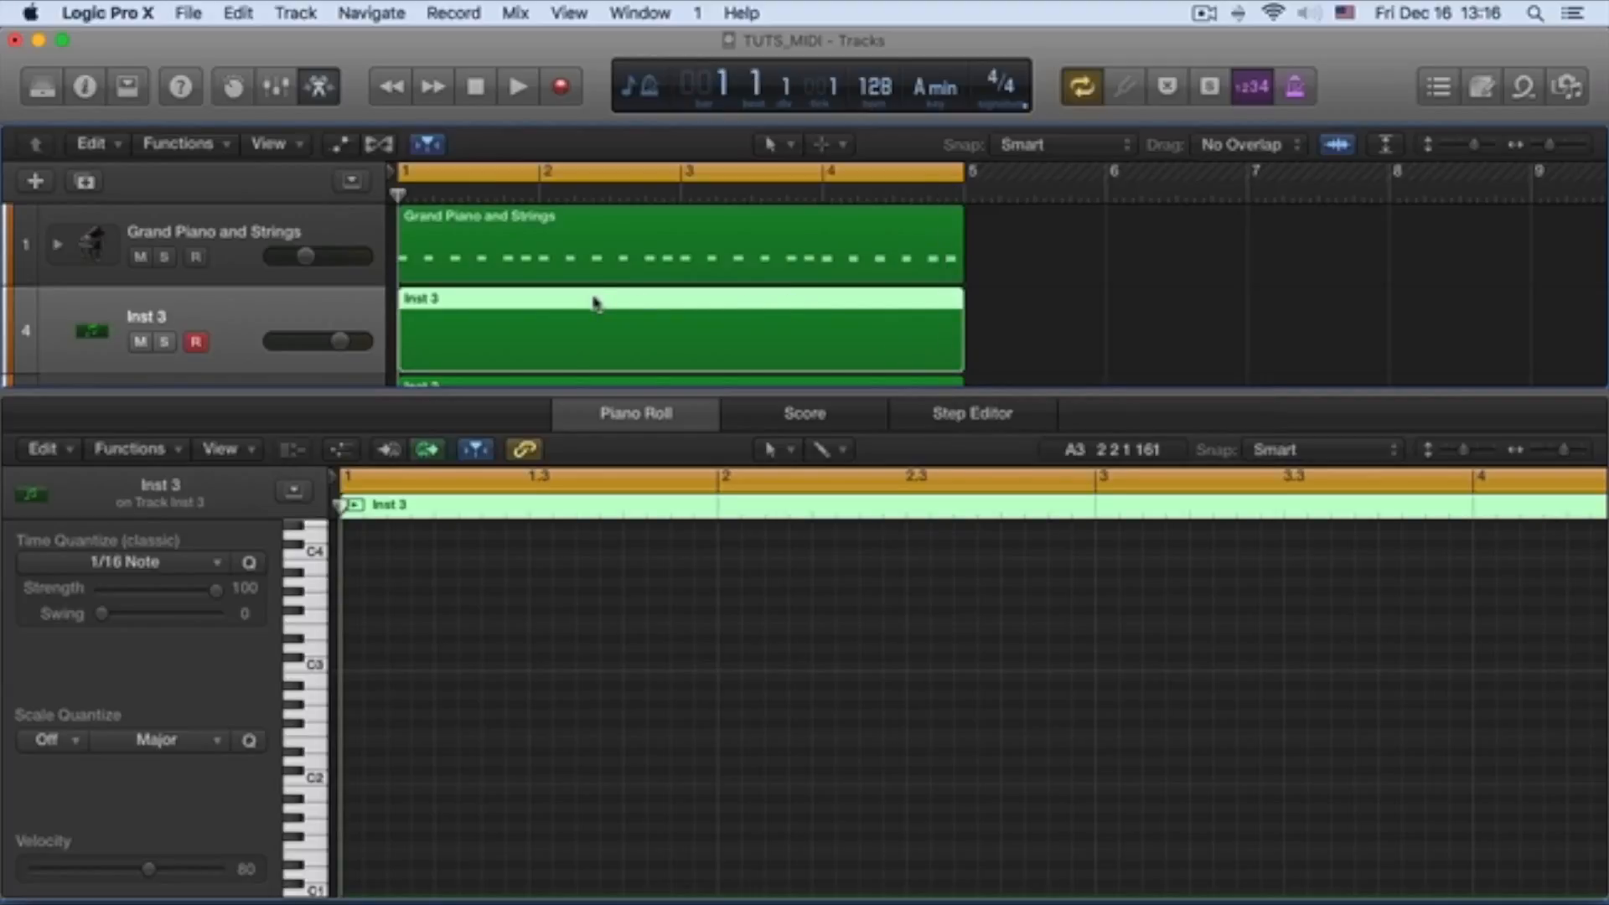
left_click(451, 222)
left_click(446, 304)
left_click(461, 246)
left_click(433, 301)
key("super+v")
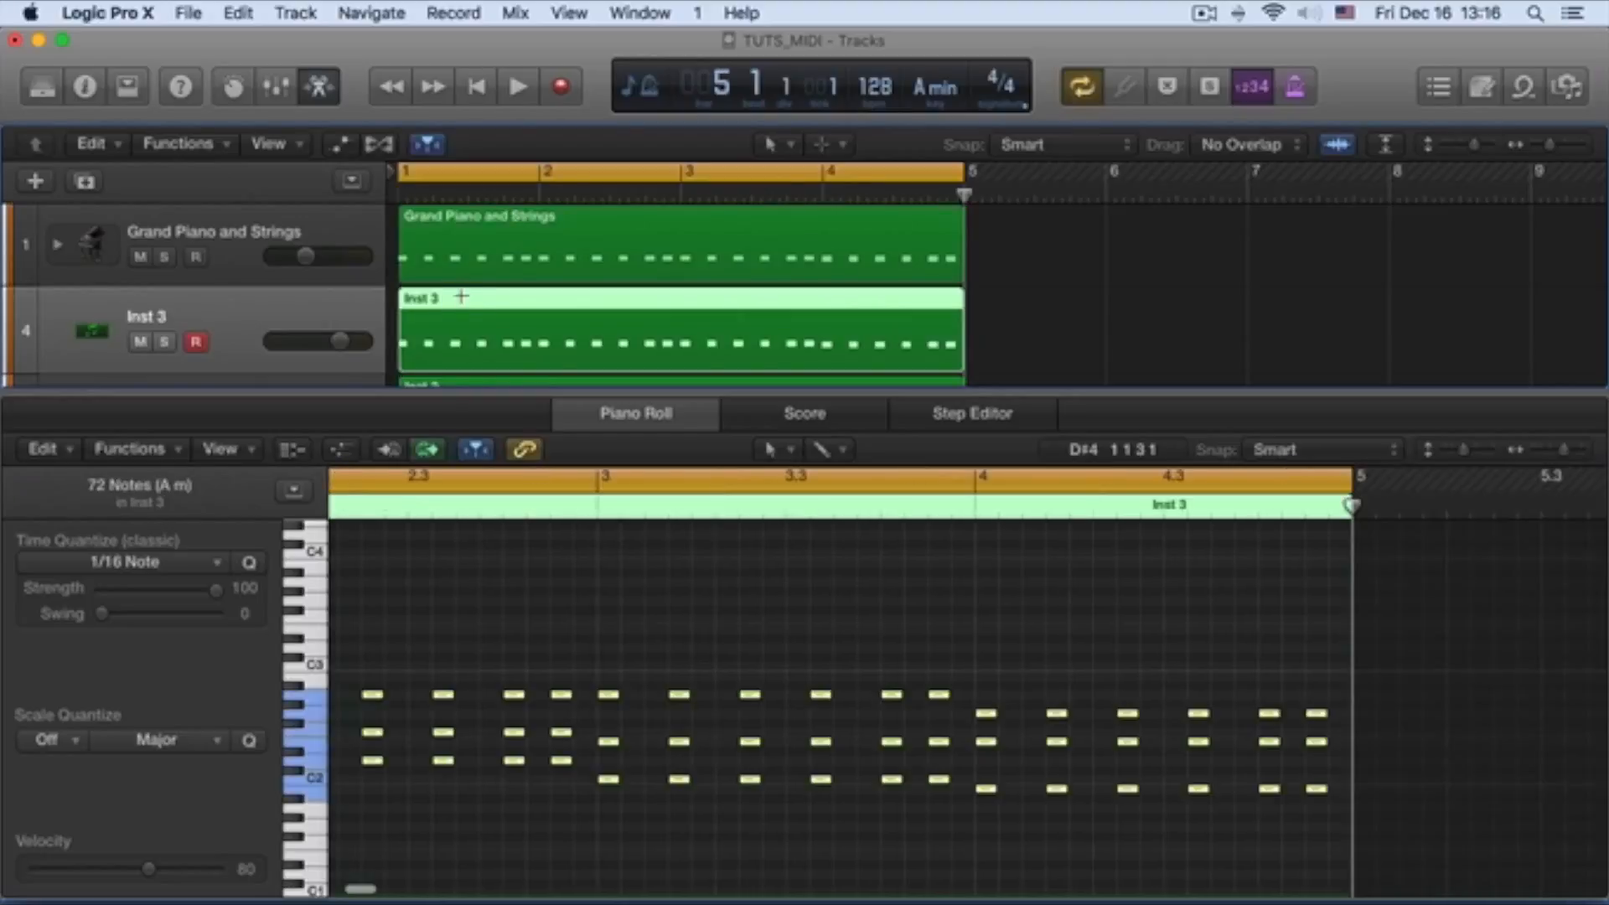
Step: Delete the repeated chords in bars 1 and 2 of the Inst 3 region, keeping only each bar's first chord
scroll(611, 536, "left", 6)
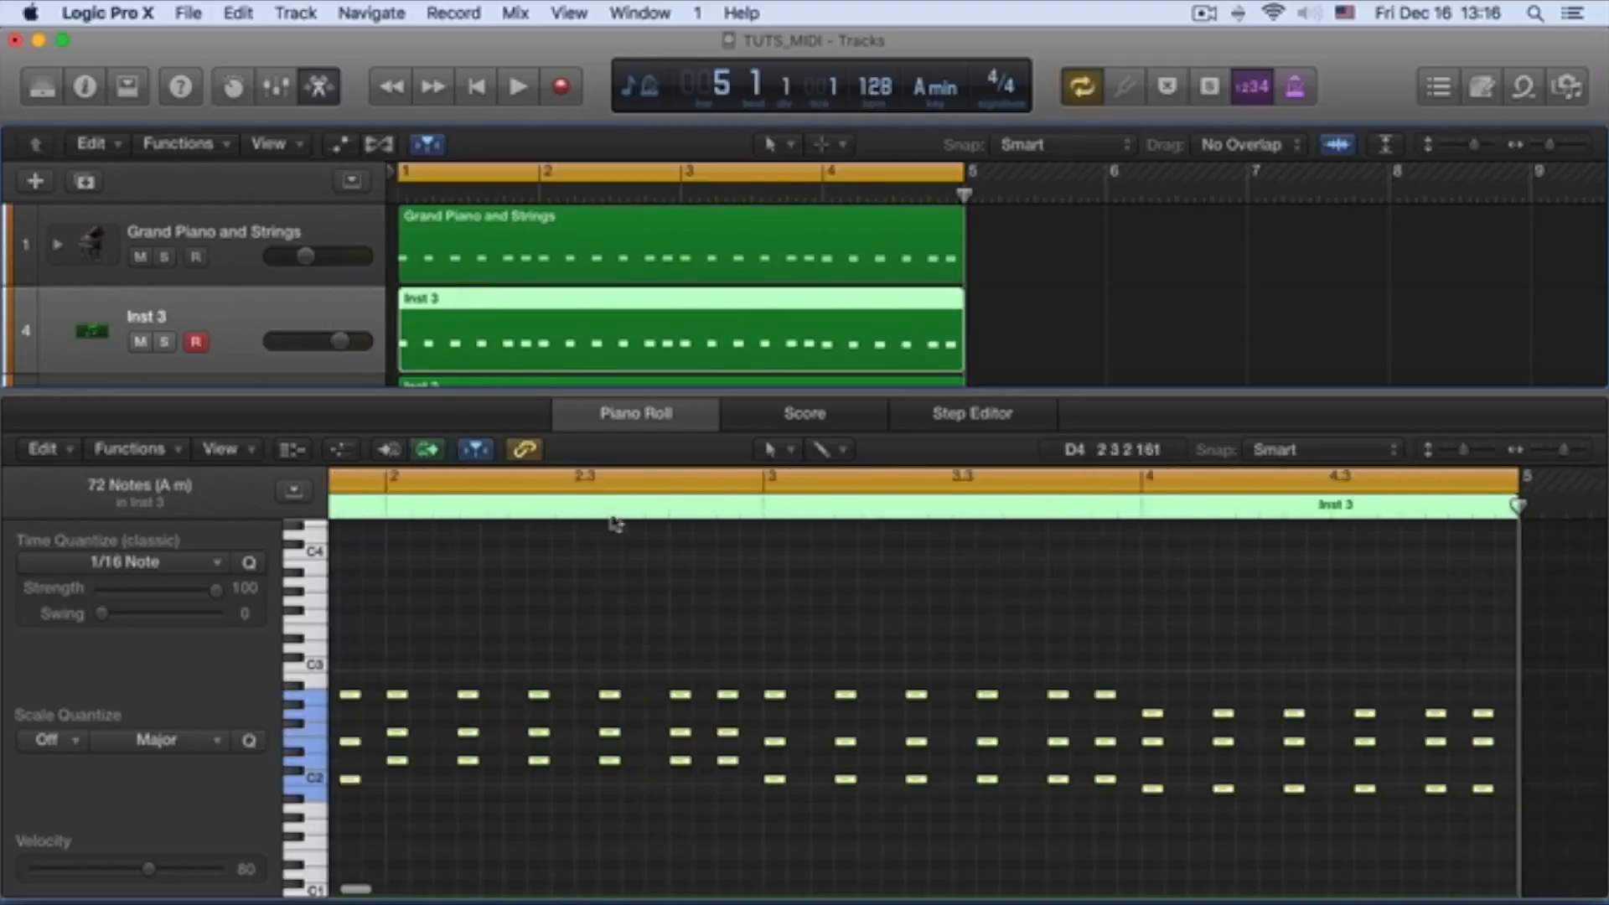
scroll(611, 566, "left", 1)
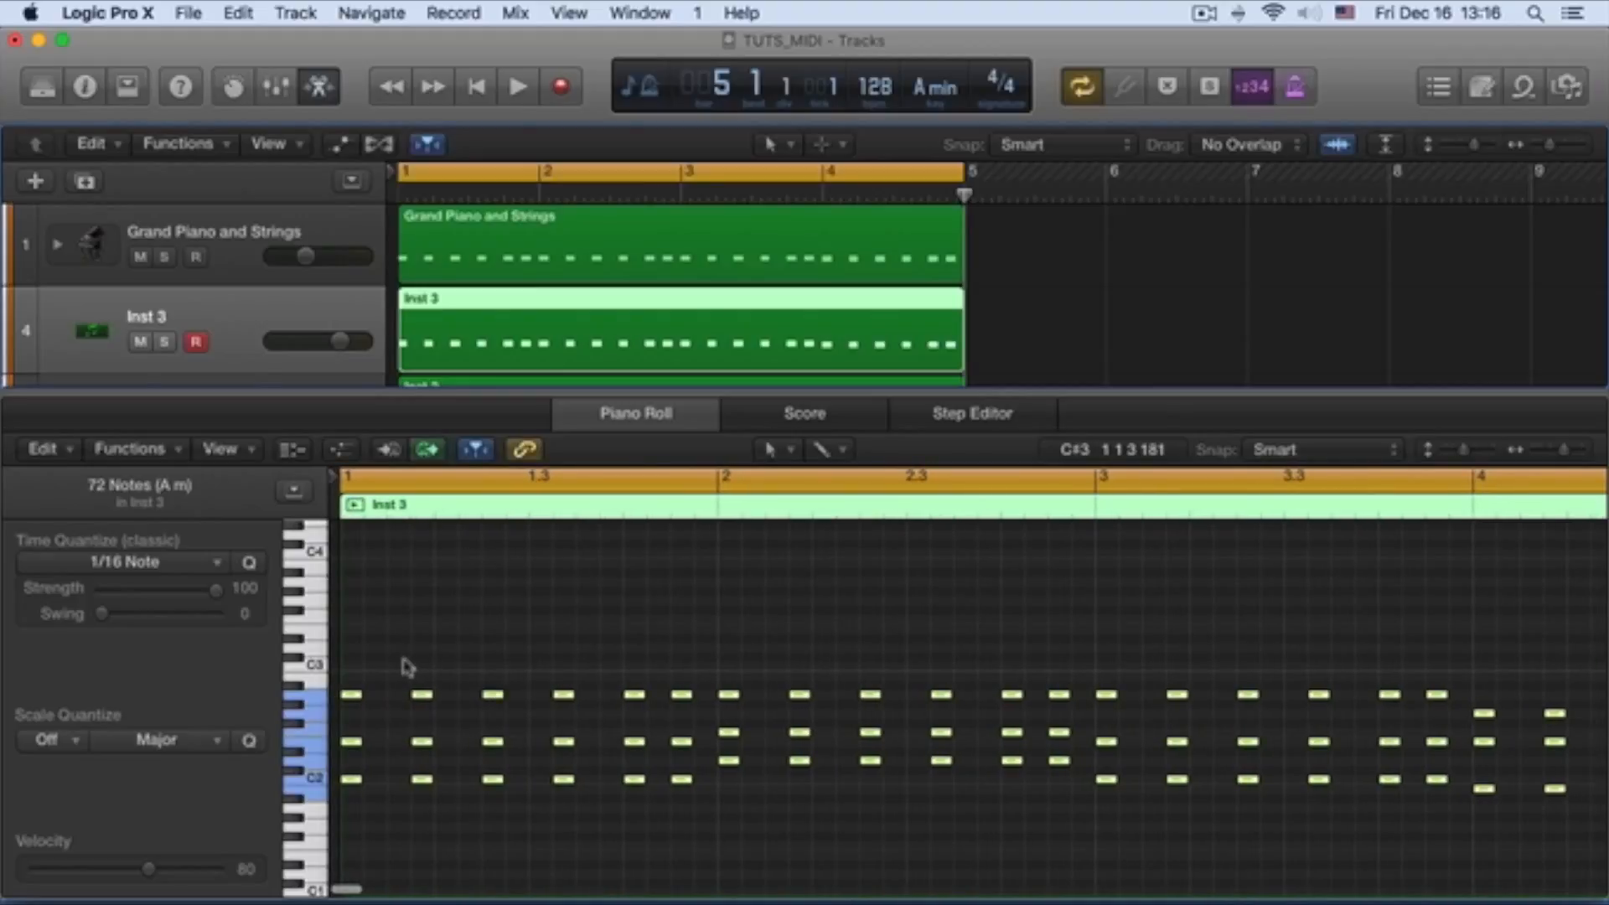
left_click_drag(405, 666, 694, 830)
key("Delete")
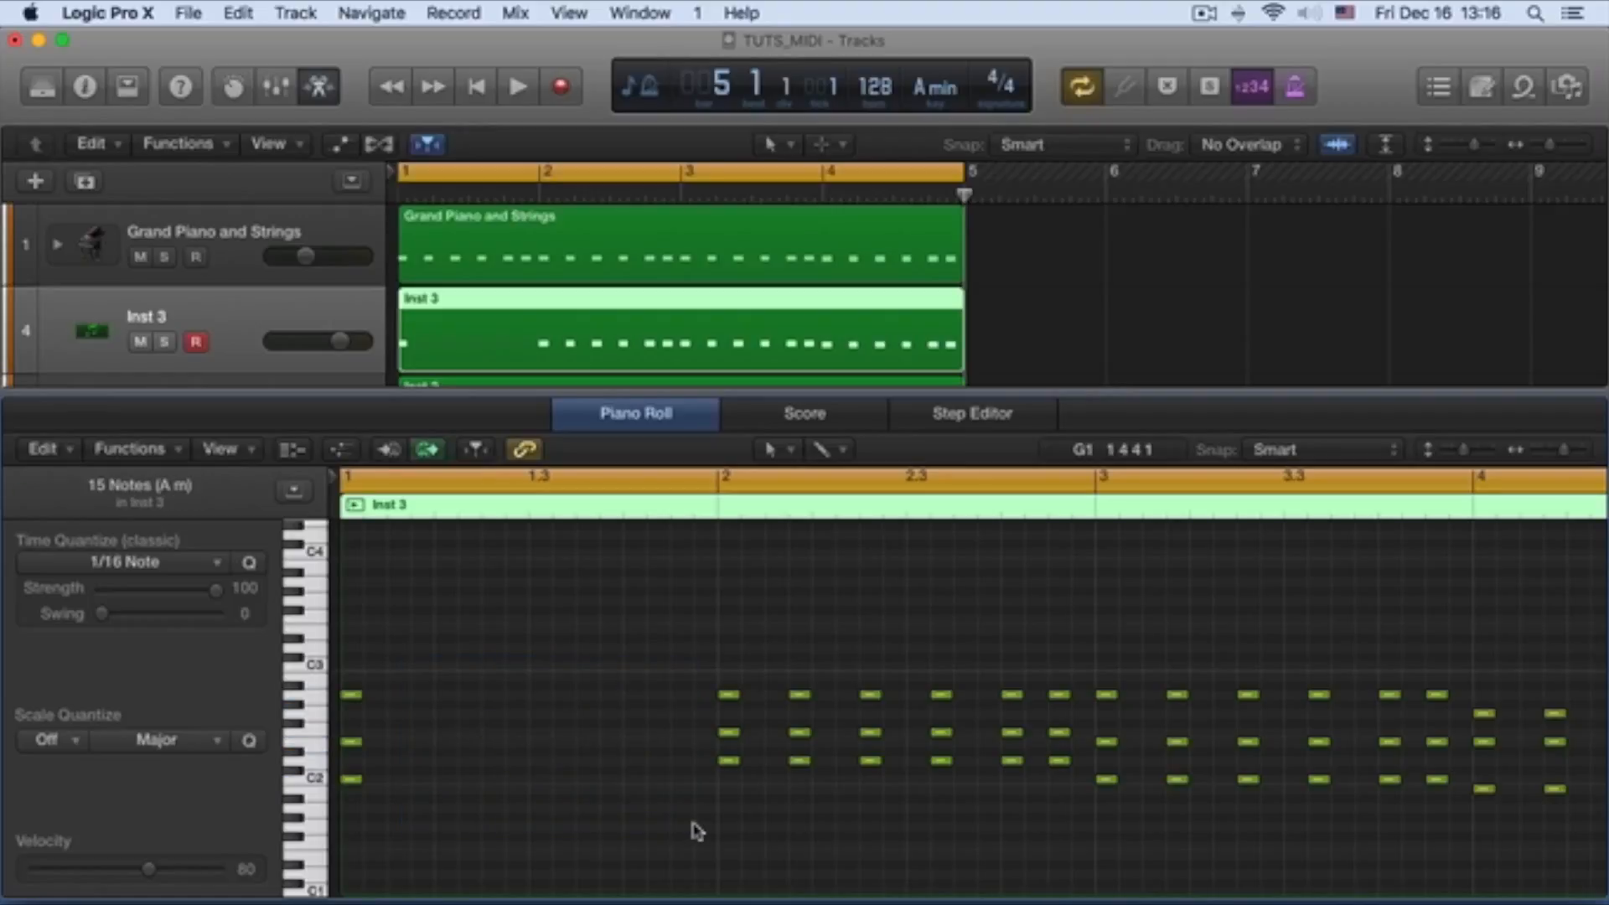
left_click_drag(783, 662, 1073, 814)
key("Delete")
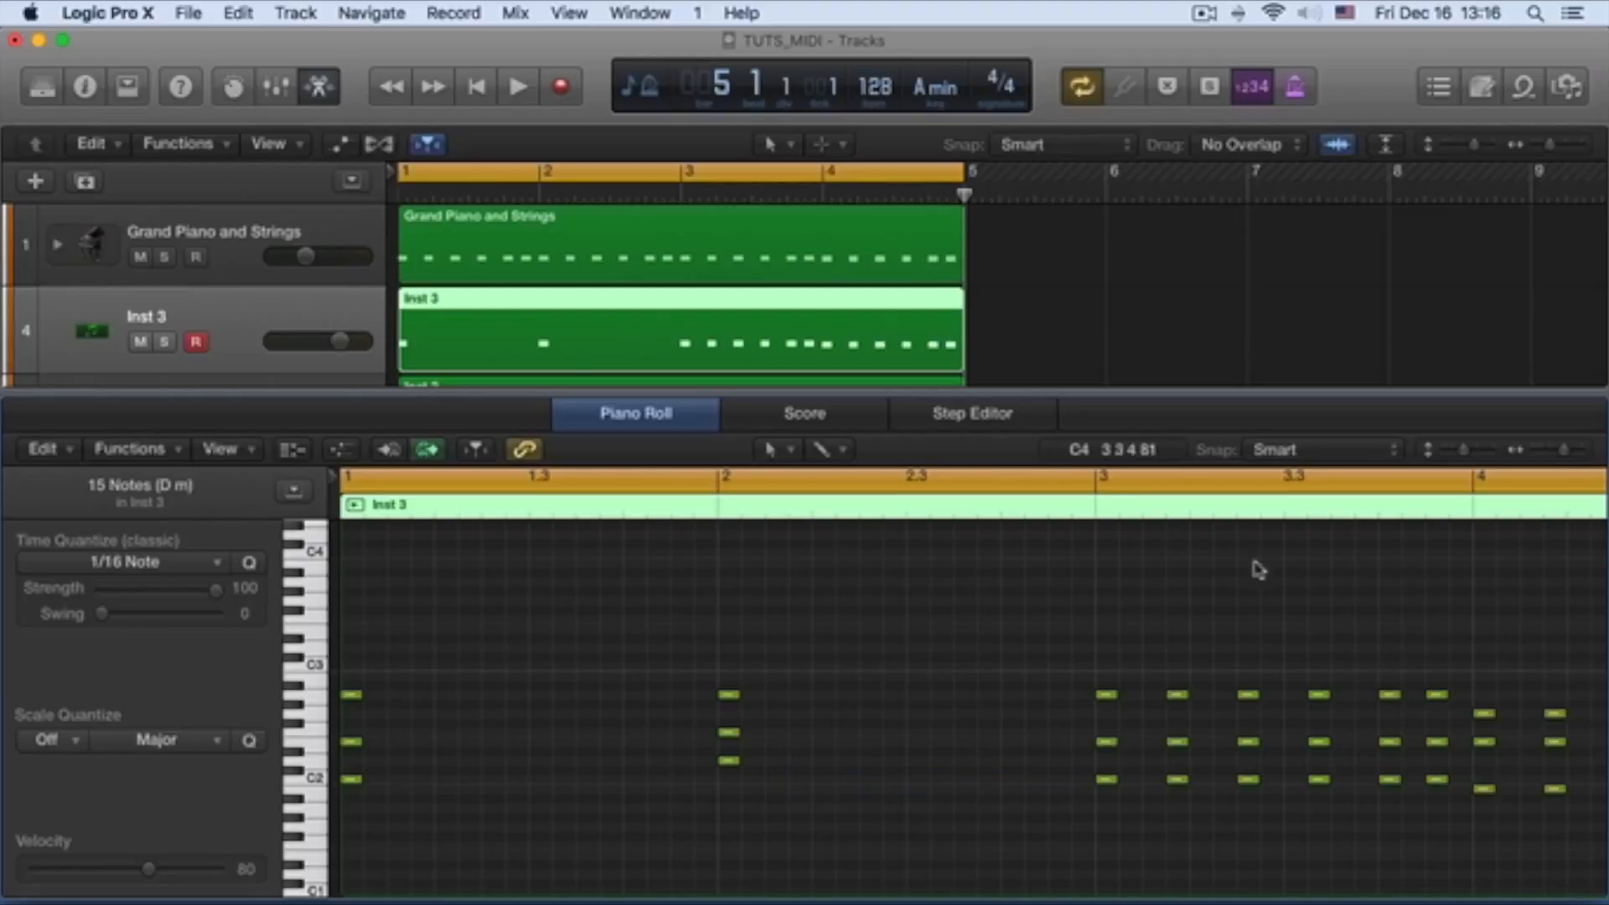
Step: Delete the repeated chords in bars 3 and 4 of the Inst 3 region, keeping only each bar's first chord
scroll(1167, 662, "right", 2)
scroll(1168, 662, "right", 3)
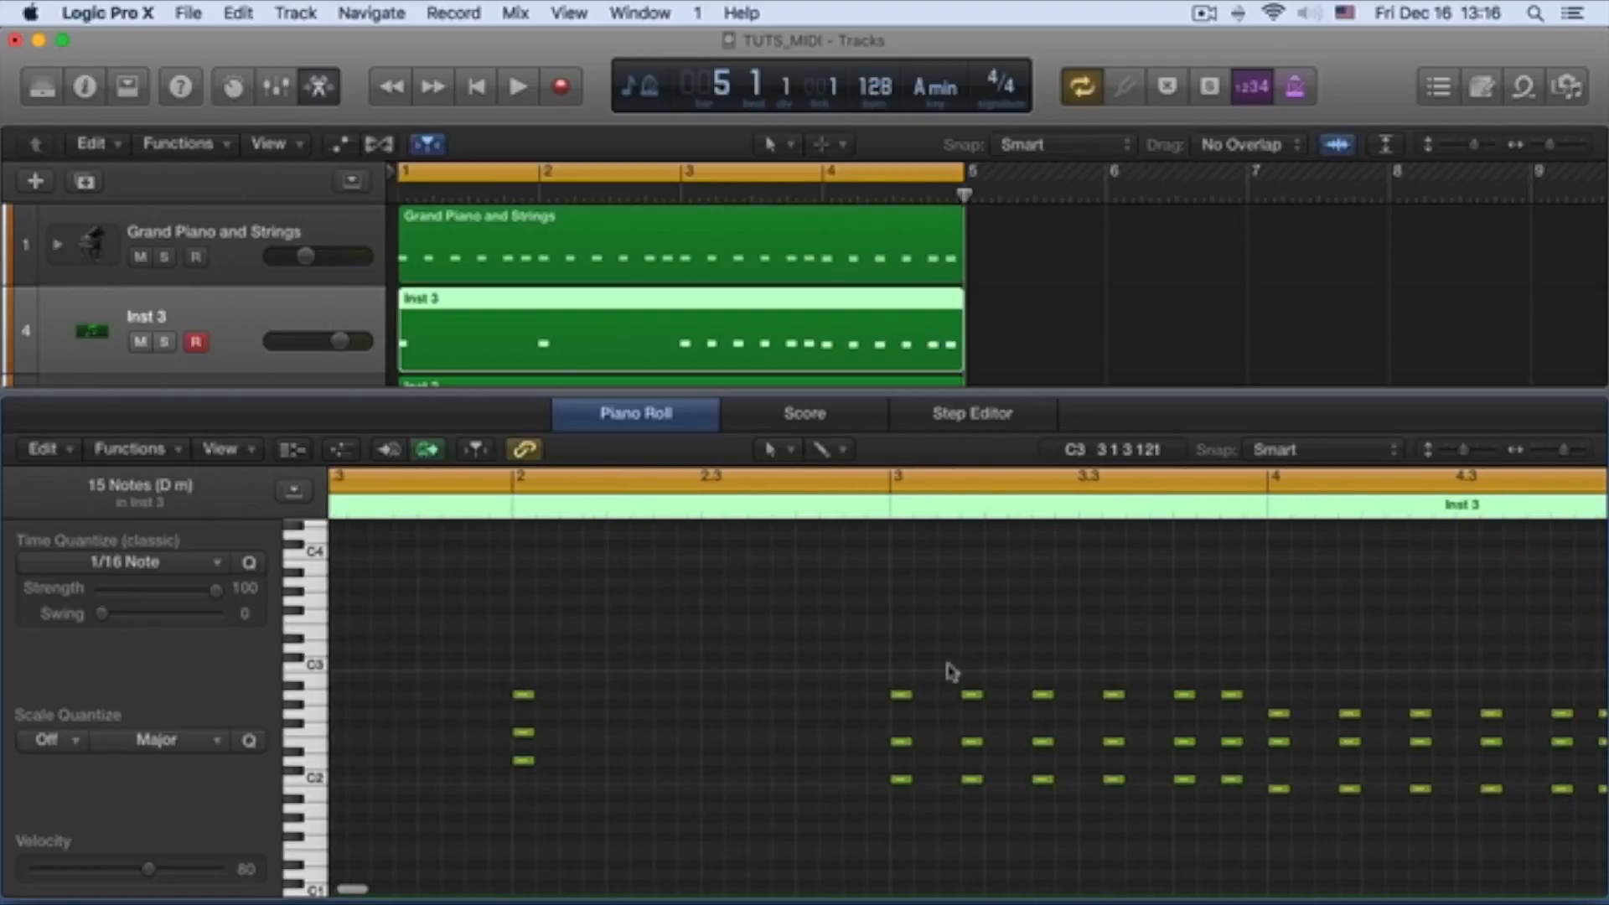
left_click_drag(948, 665, 1243, 813)
key("Delete")
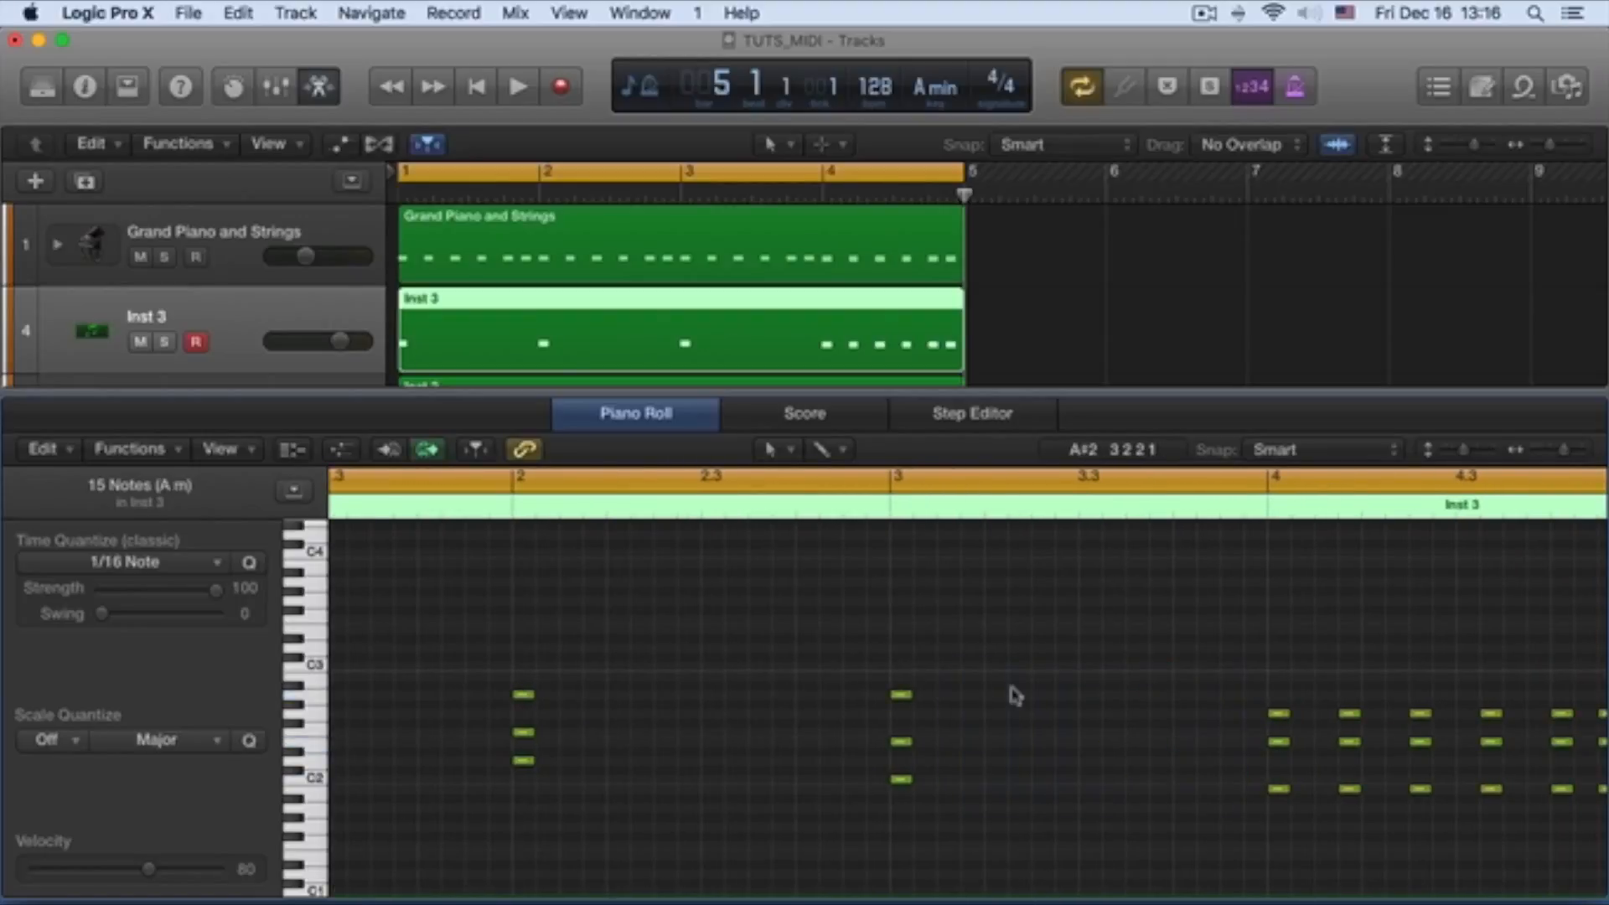
scroll(1013, 693, "right", 4)
left_click_drag(989, 702, 1272, 812)
key("Delete")
Step: Lengthen all remaining Inst 3 chord notes together so that each chord sustains for its full bar
scroll(1010, 805, "left", 5)
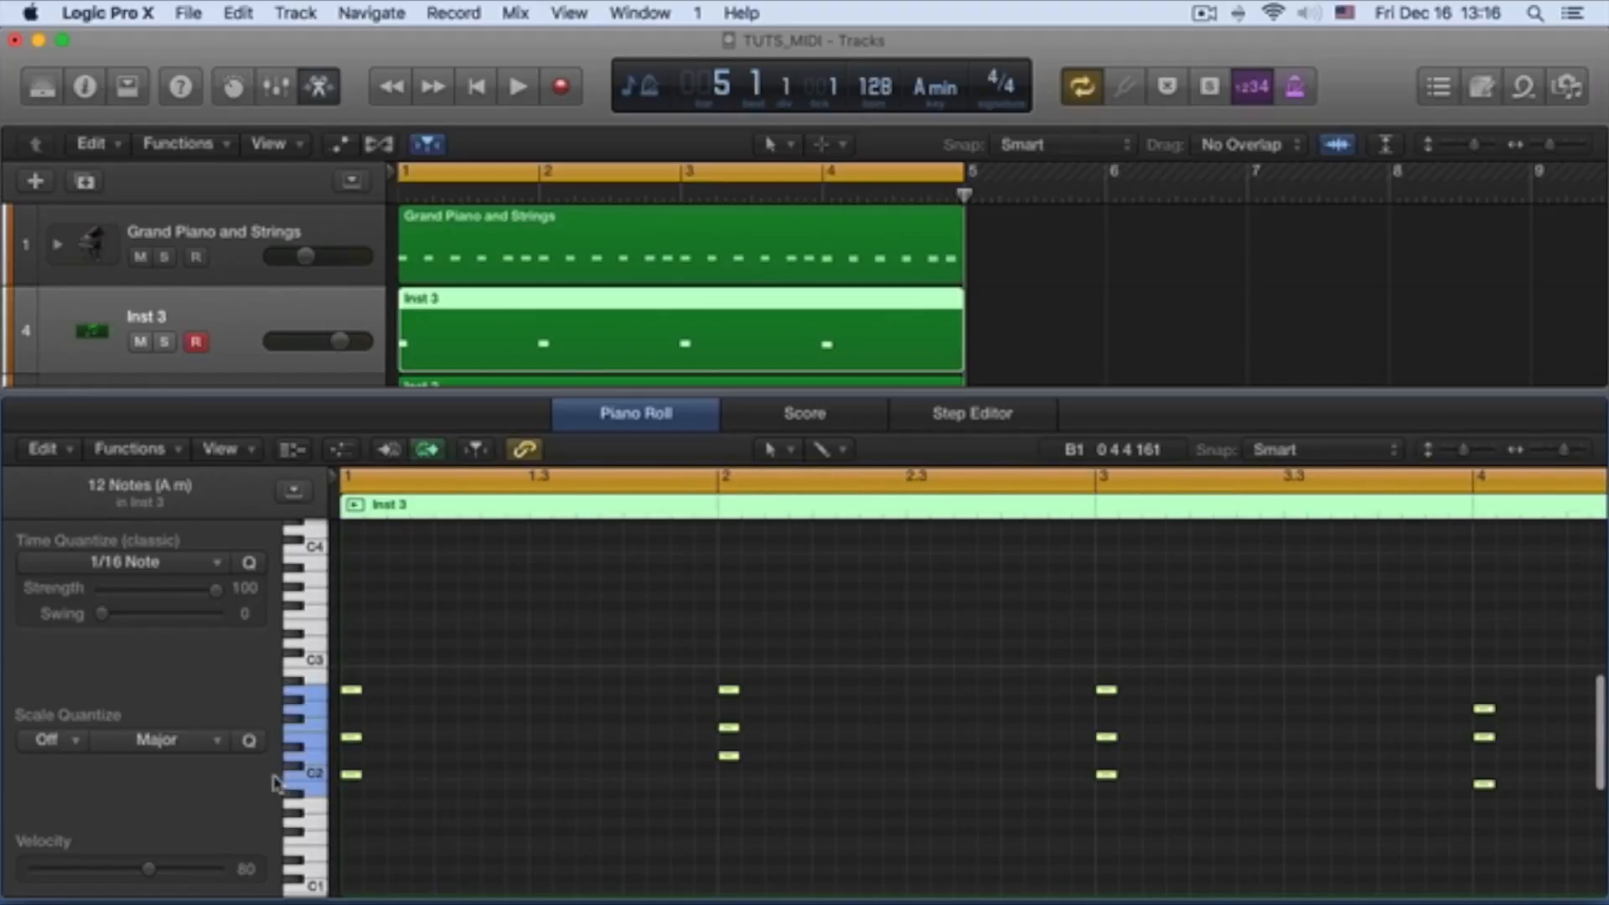
left_click_drag(360, 775, 711, 789)
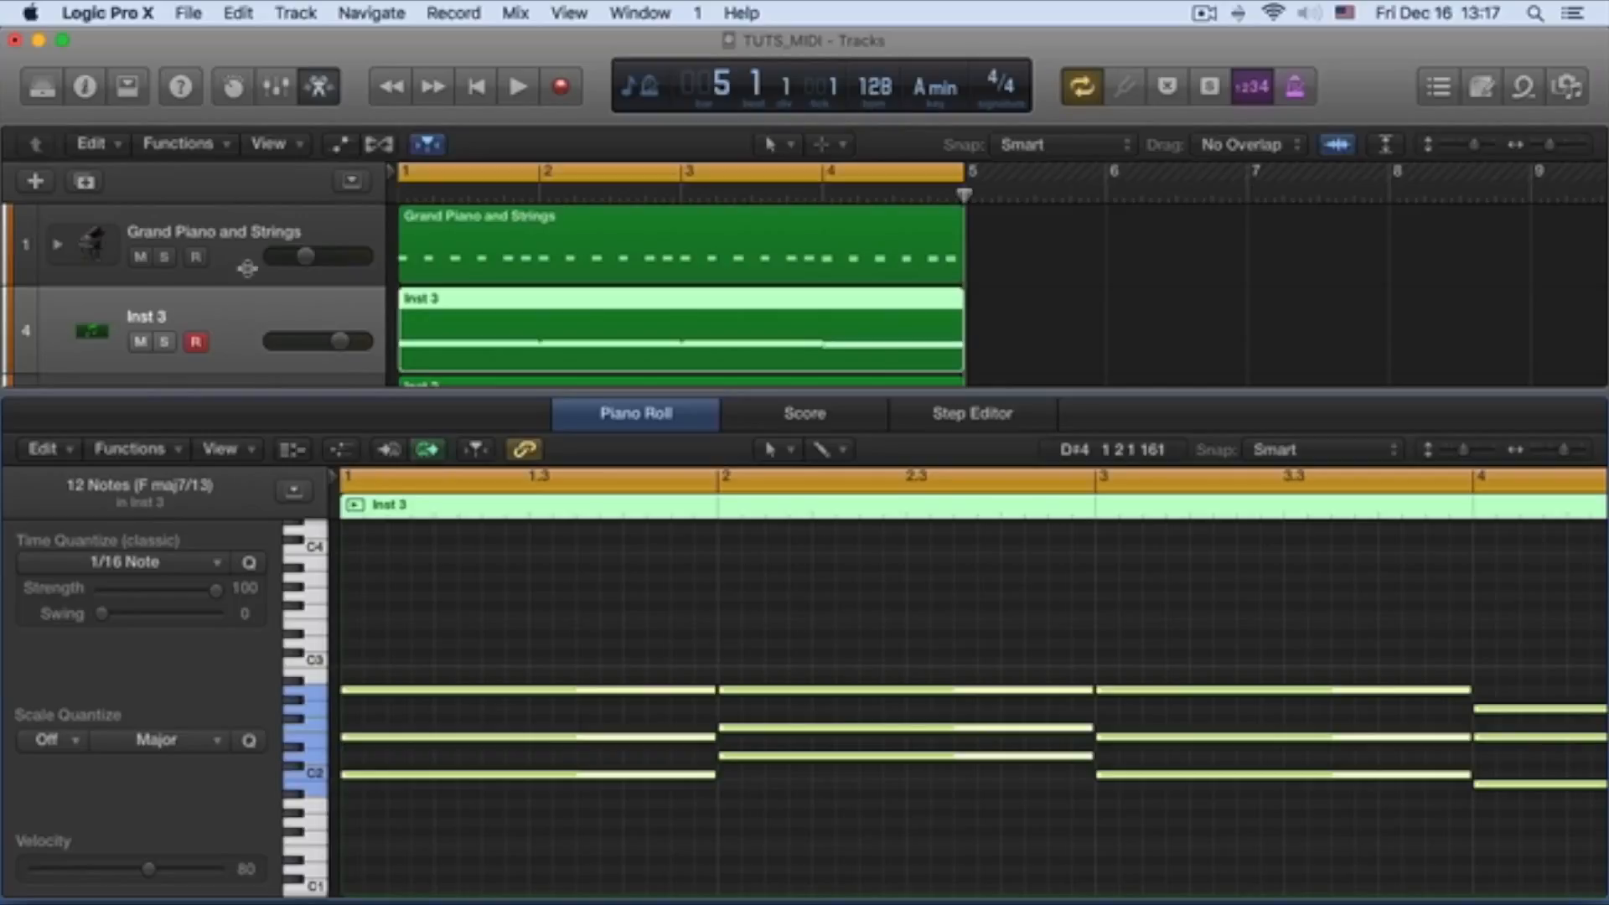
Step: Select the Grand Piano and Strings track and briefly play the project to hear its short chords
left_click(243, 241)
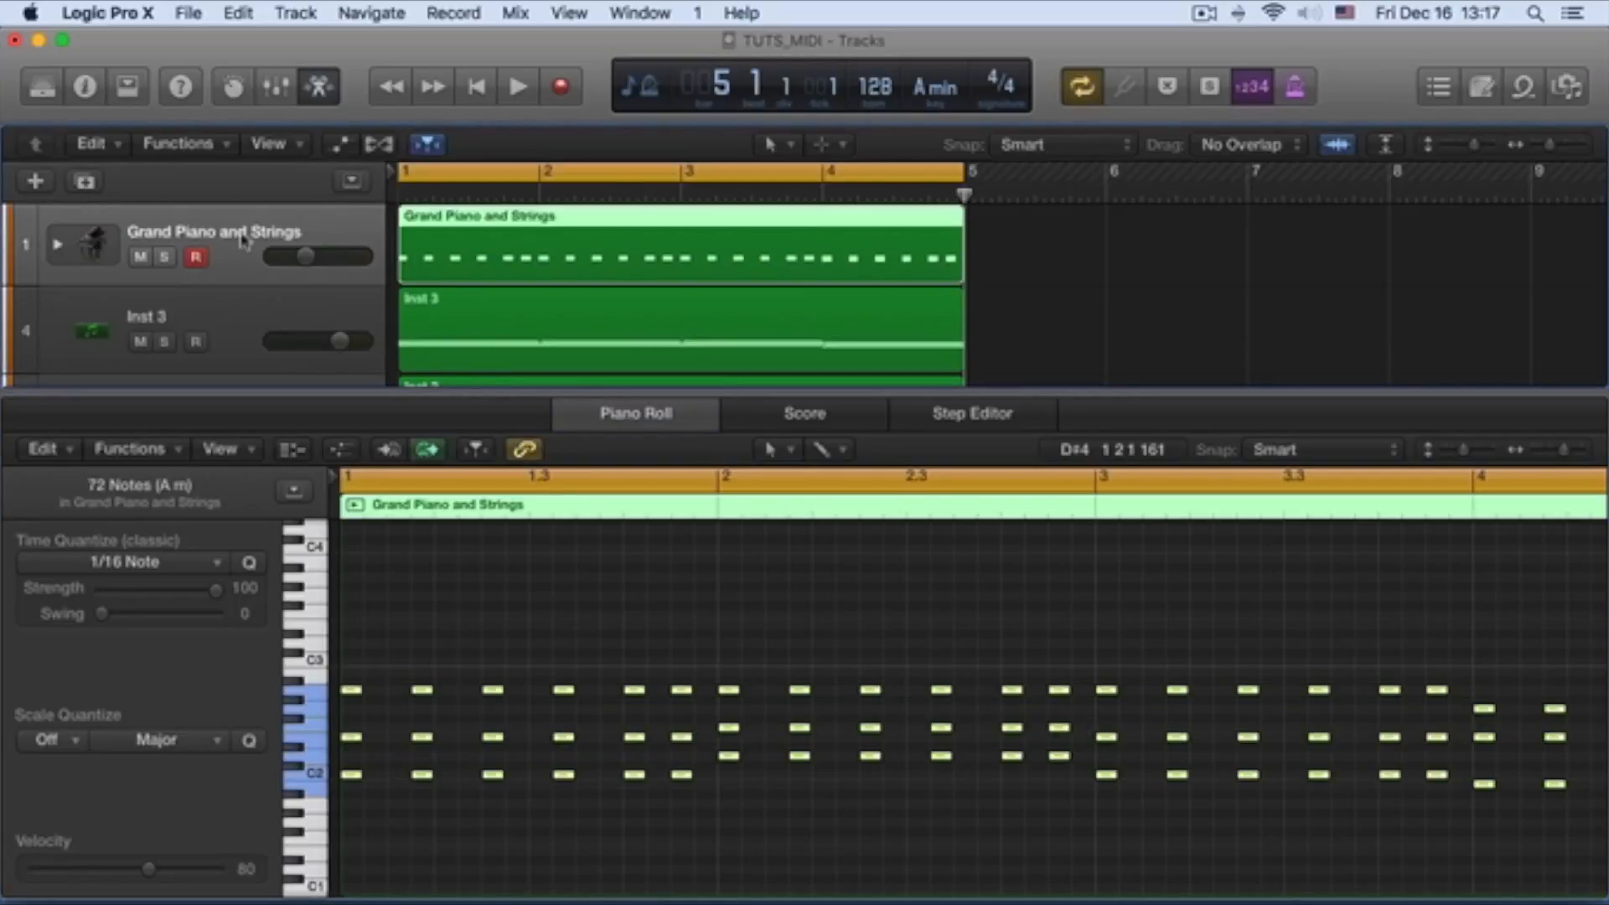
key("space")
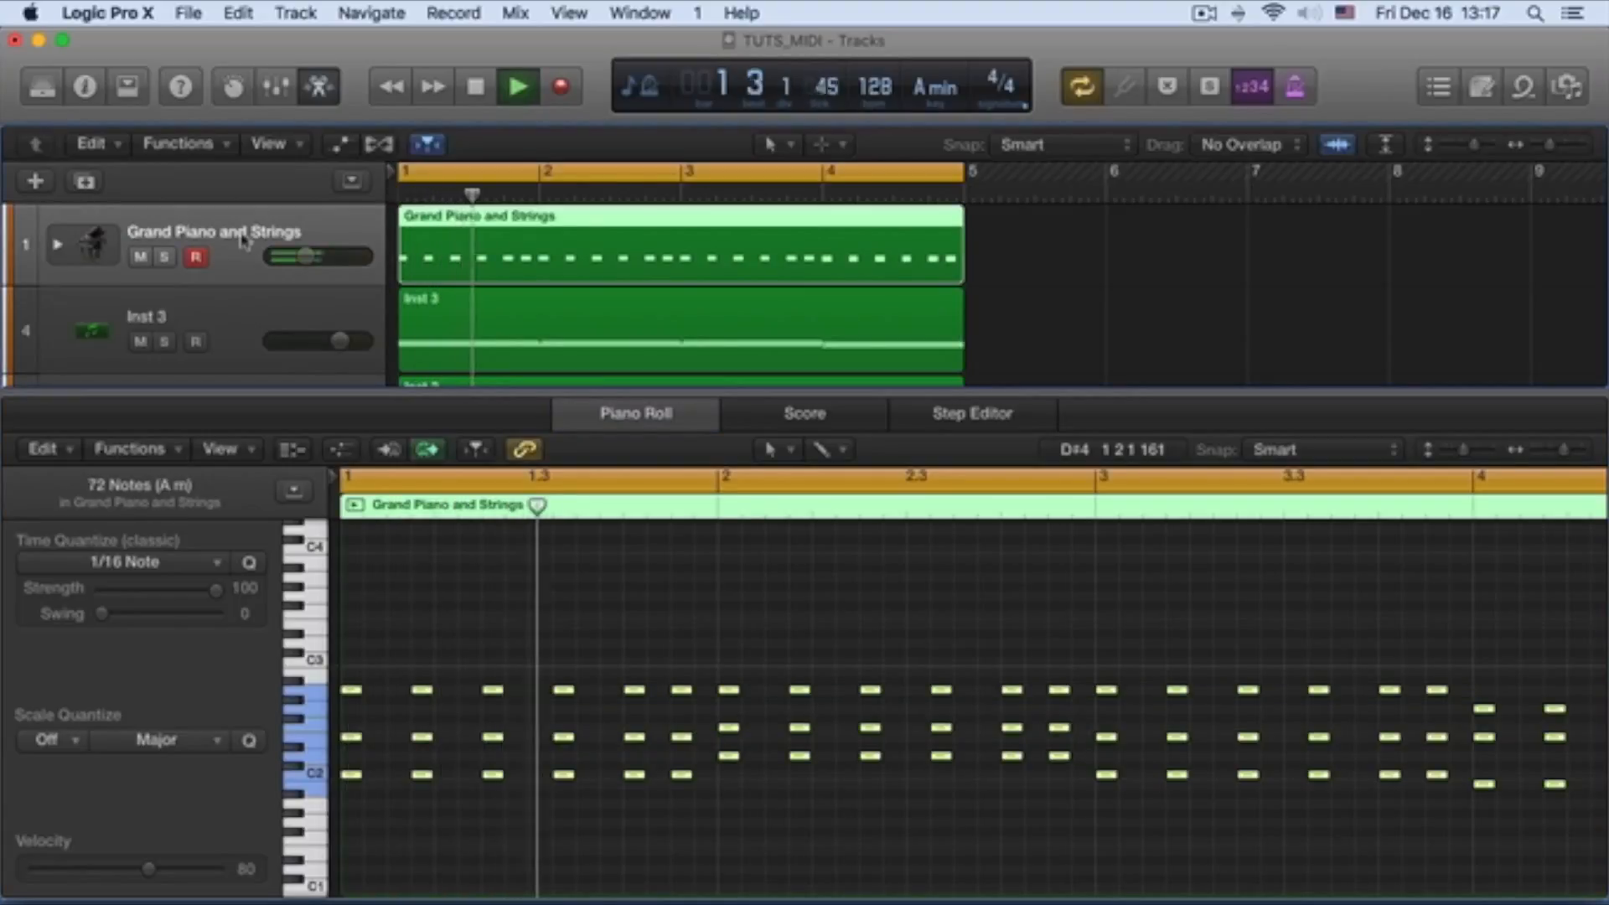
key("space")
Step: Open the Library for the Inst 3 track and load the 8th Wonder patch from the Synthesizer Pad category
left_click(198, 319)
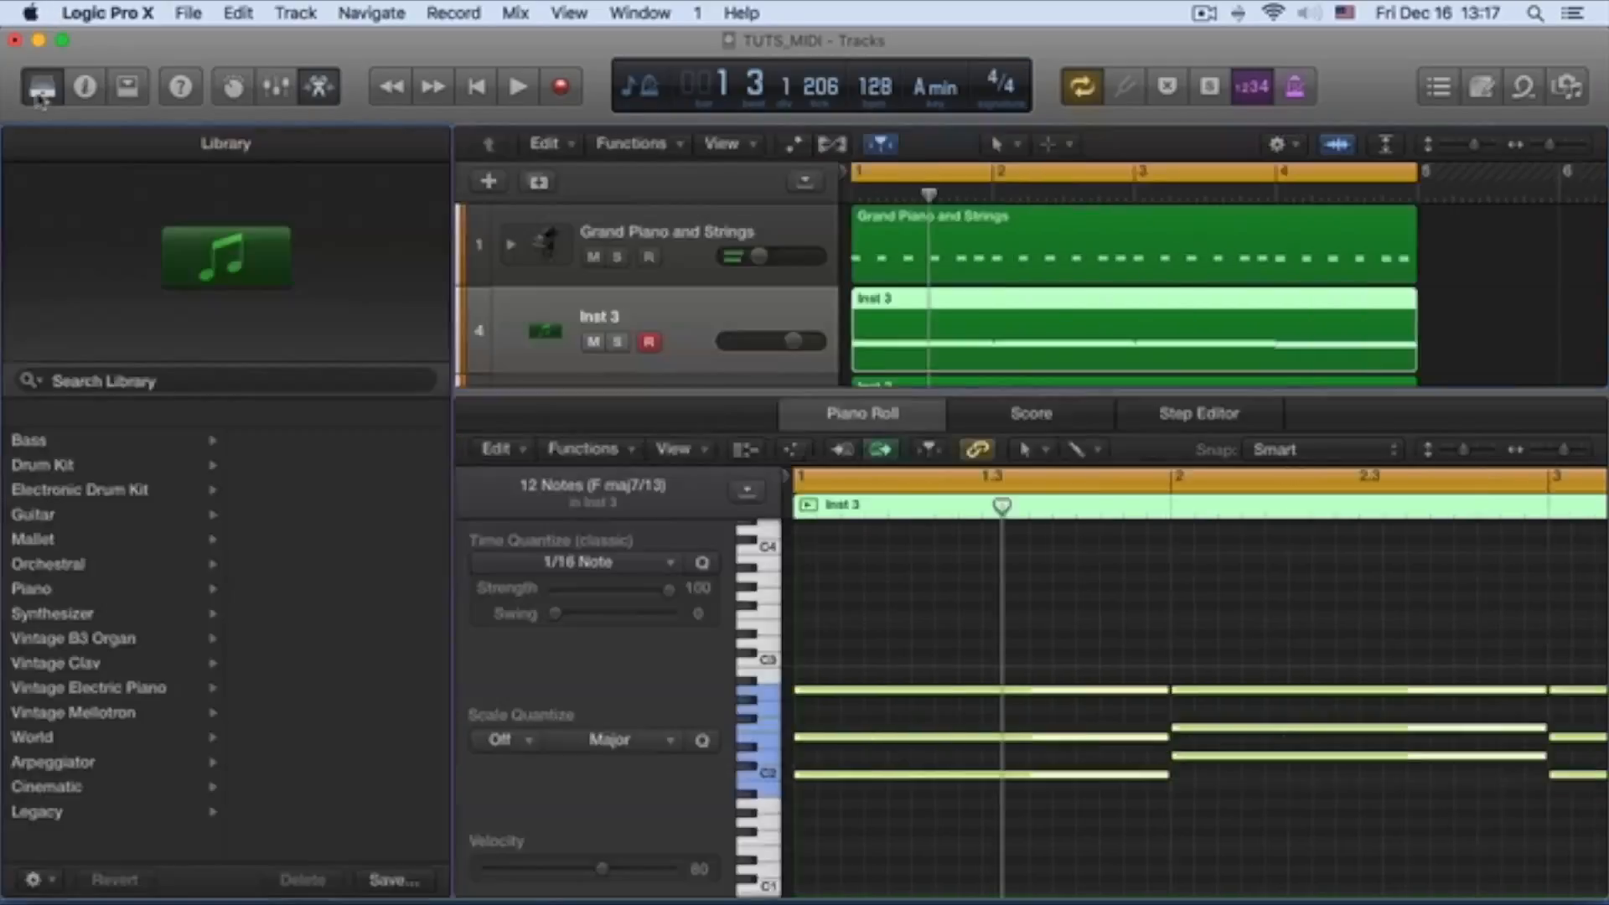
left_click(40, 88)
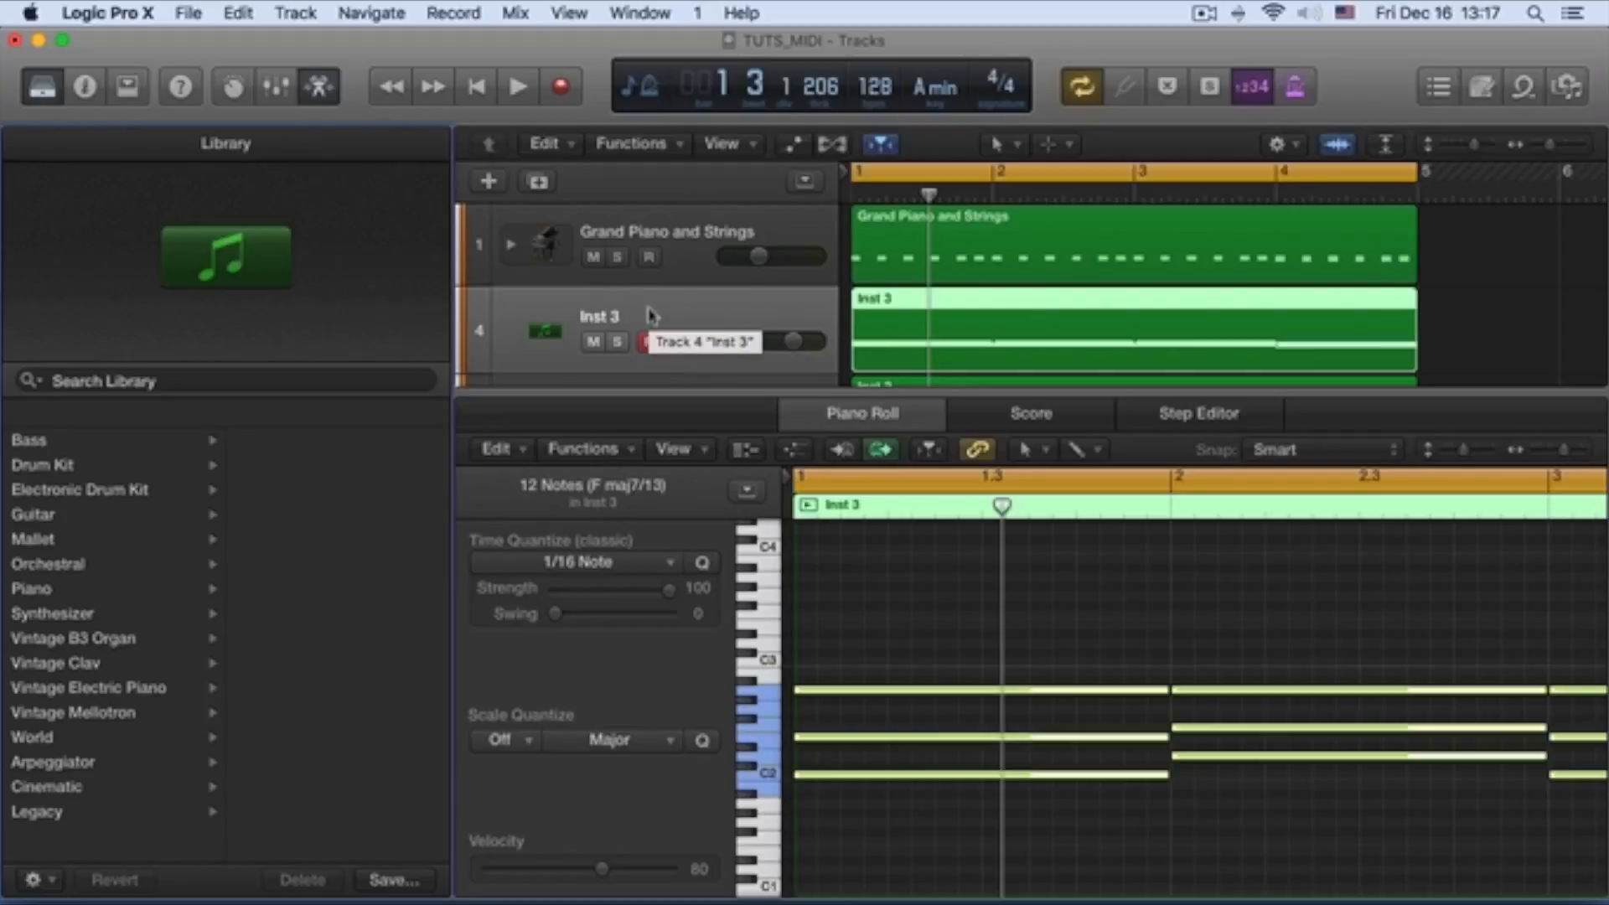
left_click(78, 619)
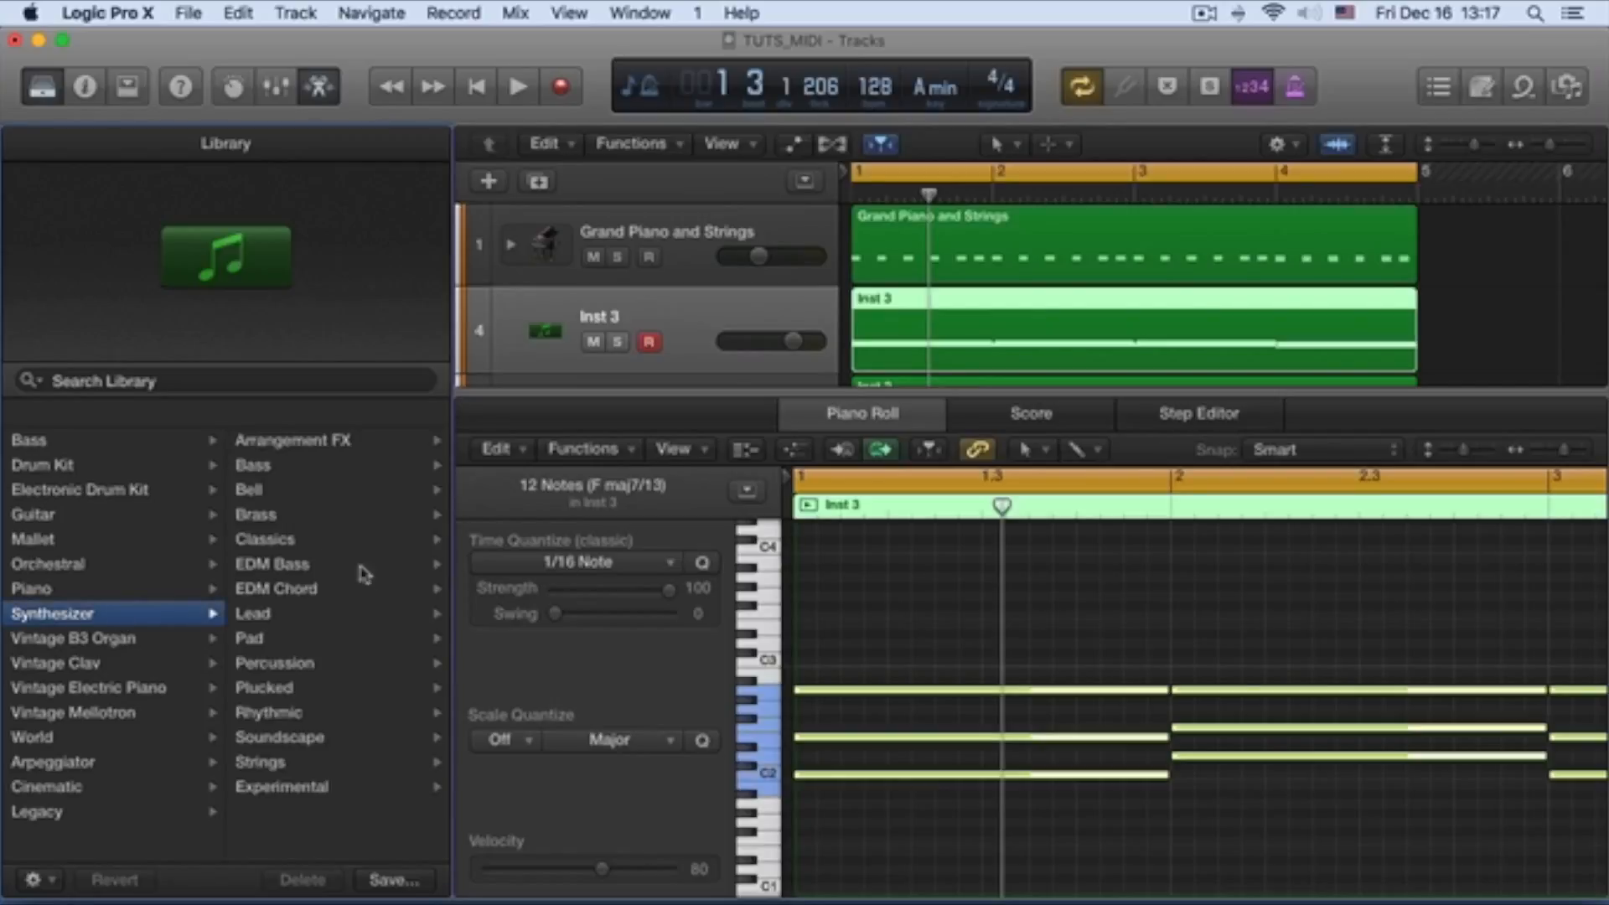
left_click(250, 640)
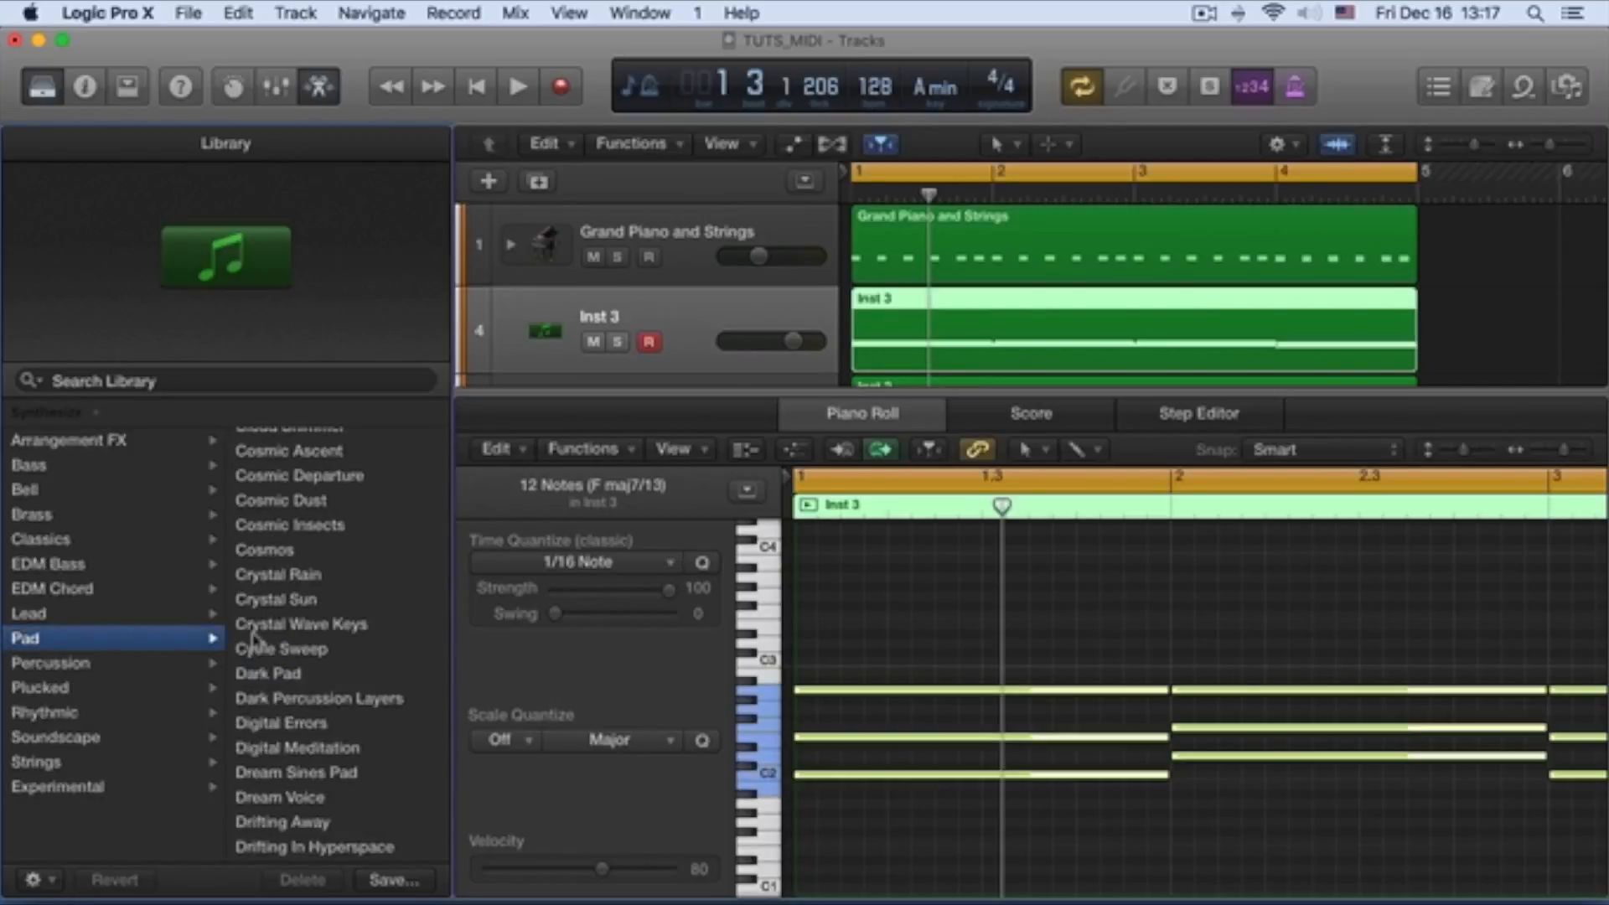
scroll(348, 478, "up", 10)
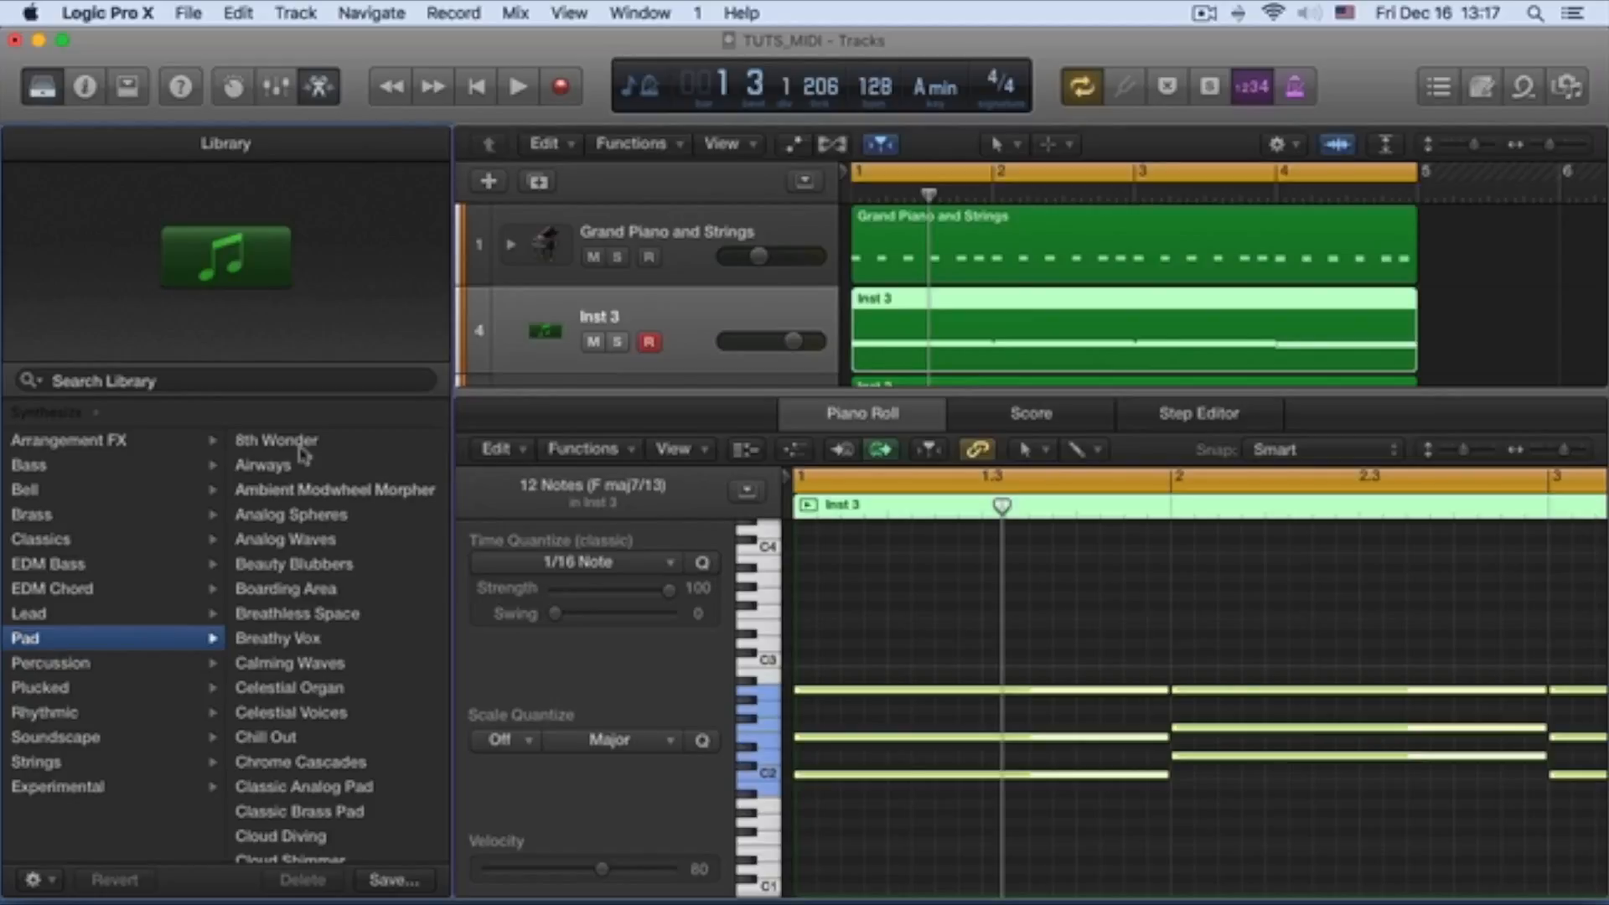
left_click(300, 449)
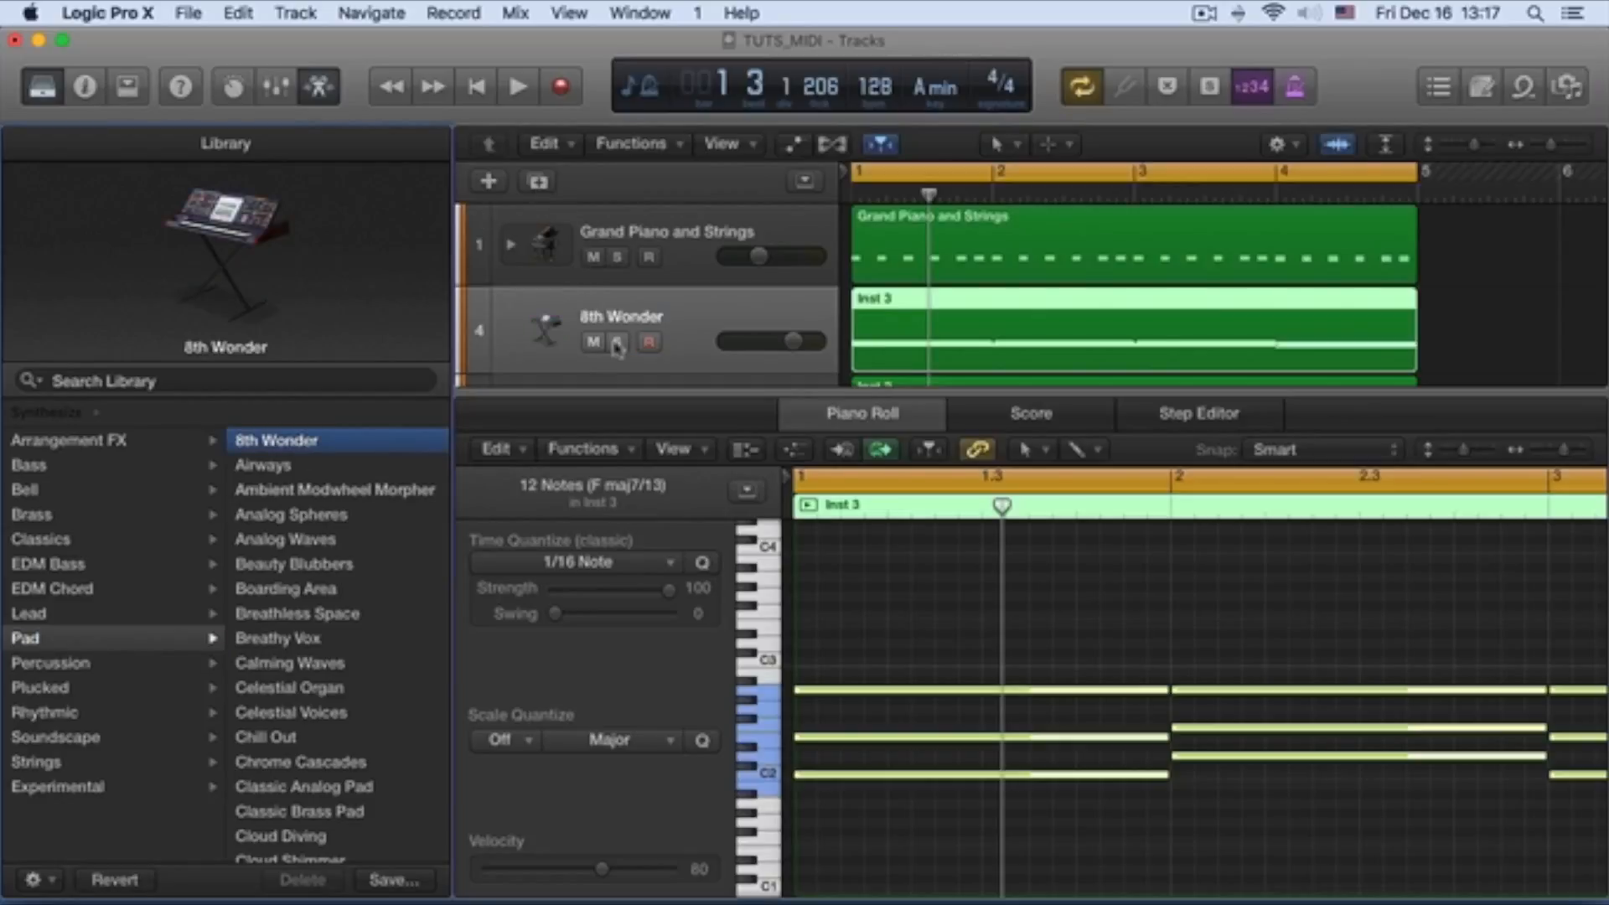
Step: Solo the sustained chord track and replace its patch with Analog Waves during playback
left_click(616, 344)
key("space")
left_click(331, 541)
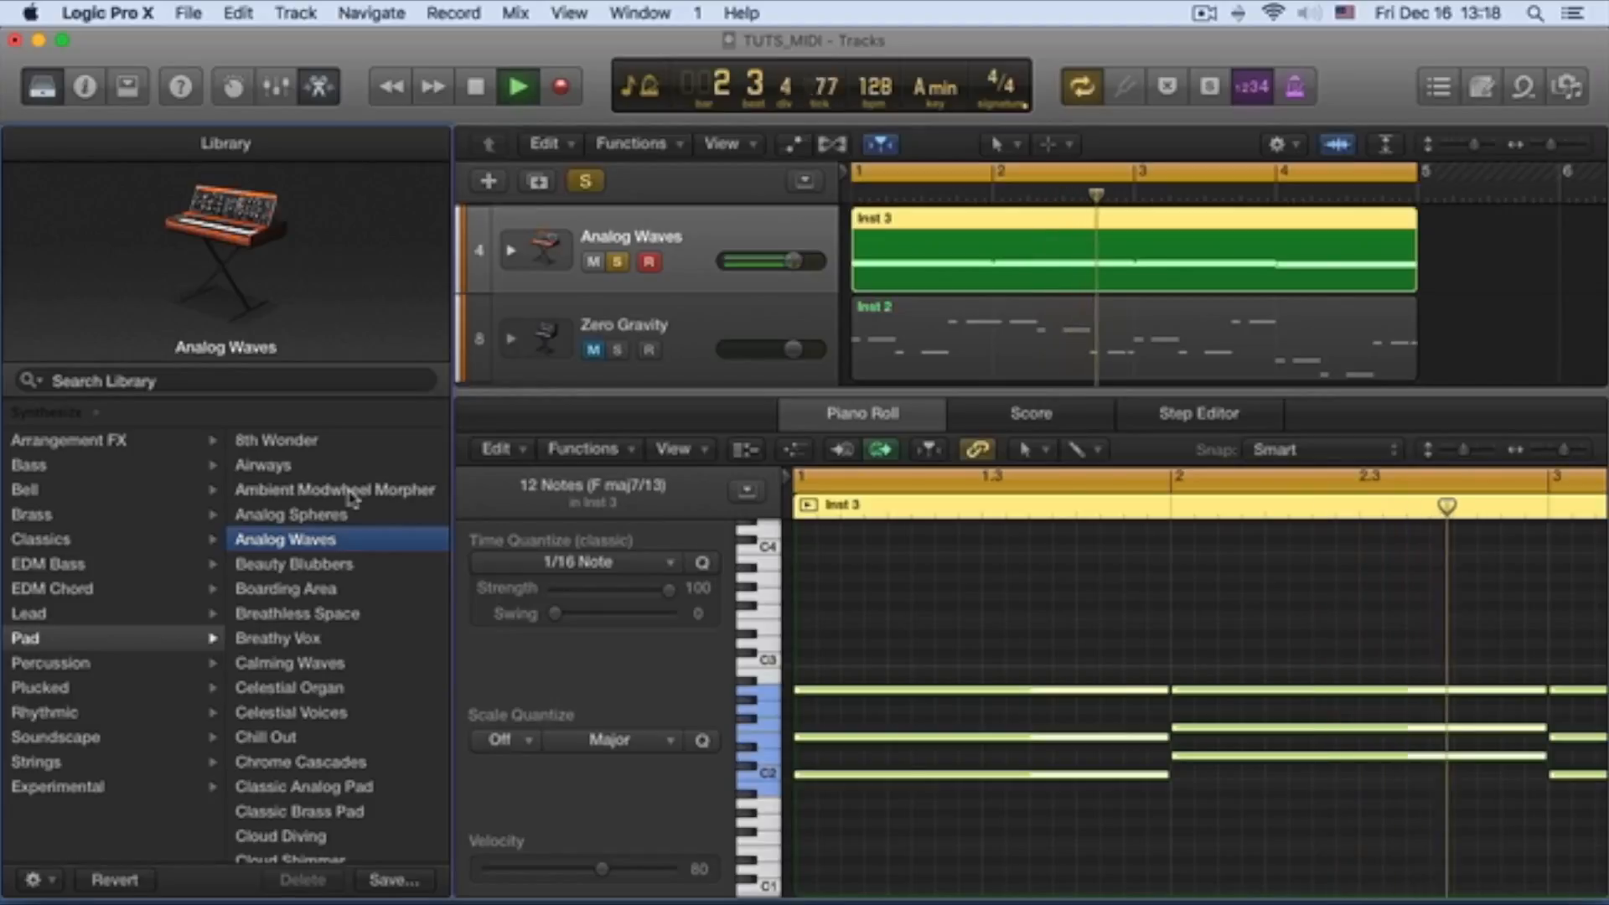
key("space")
Step: Solo the Grand Piano and Strings track together with the Analog Waves track
scroll(746, 262, "up", 2)
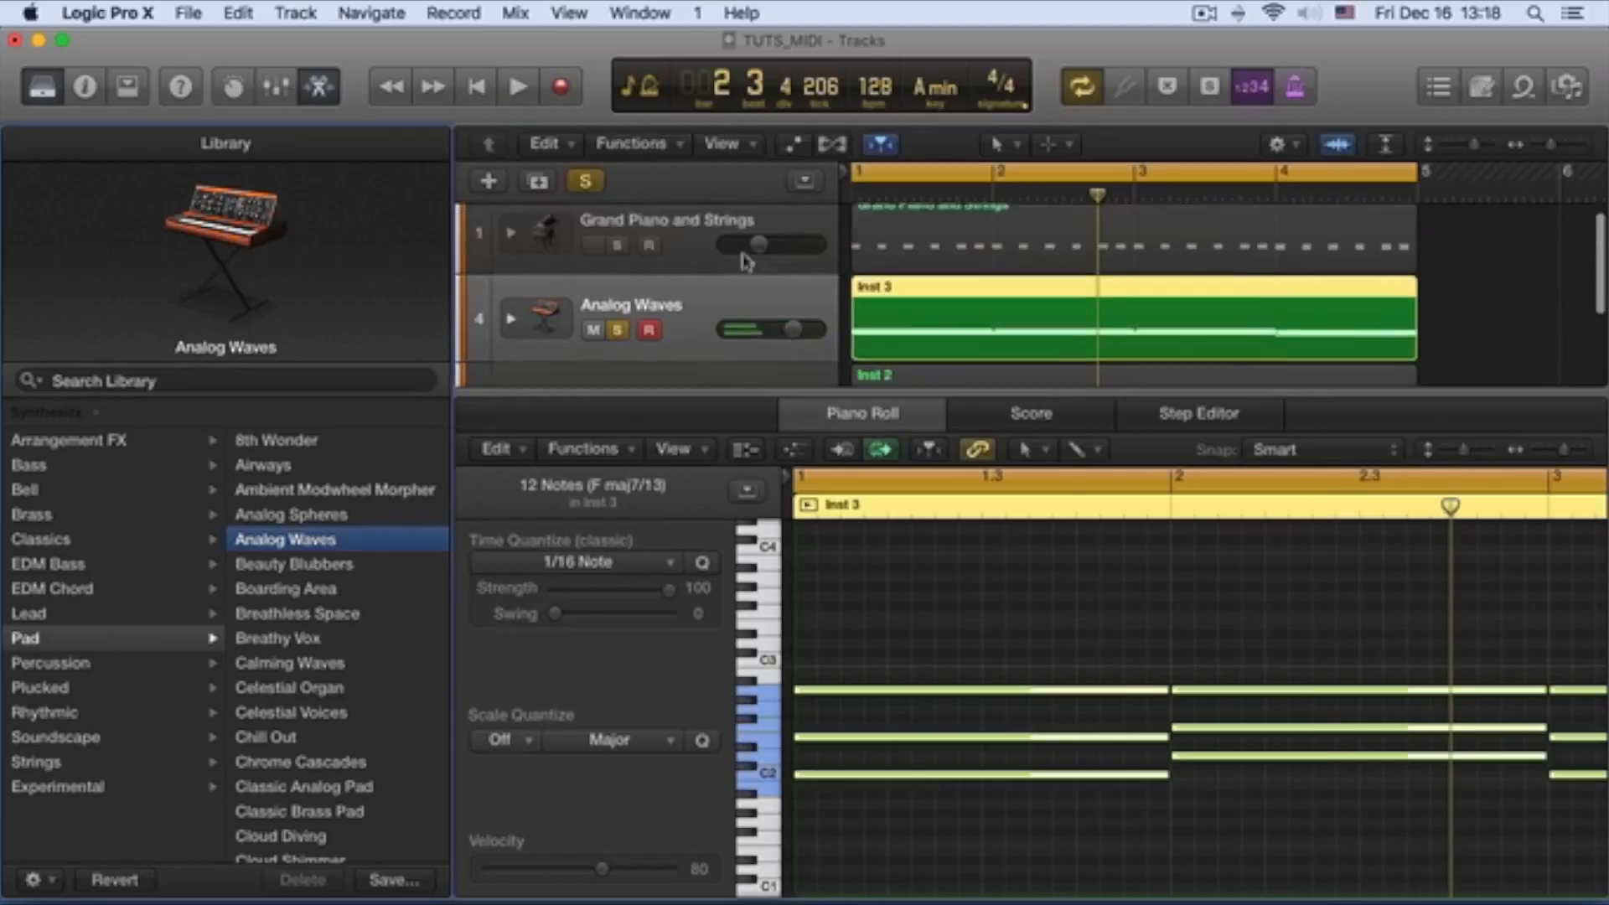
scroll(746, 263, "up", 1)
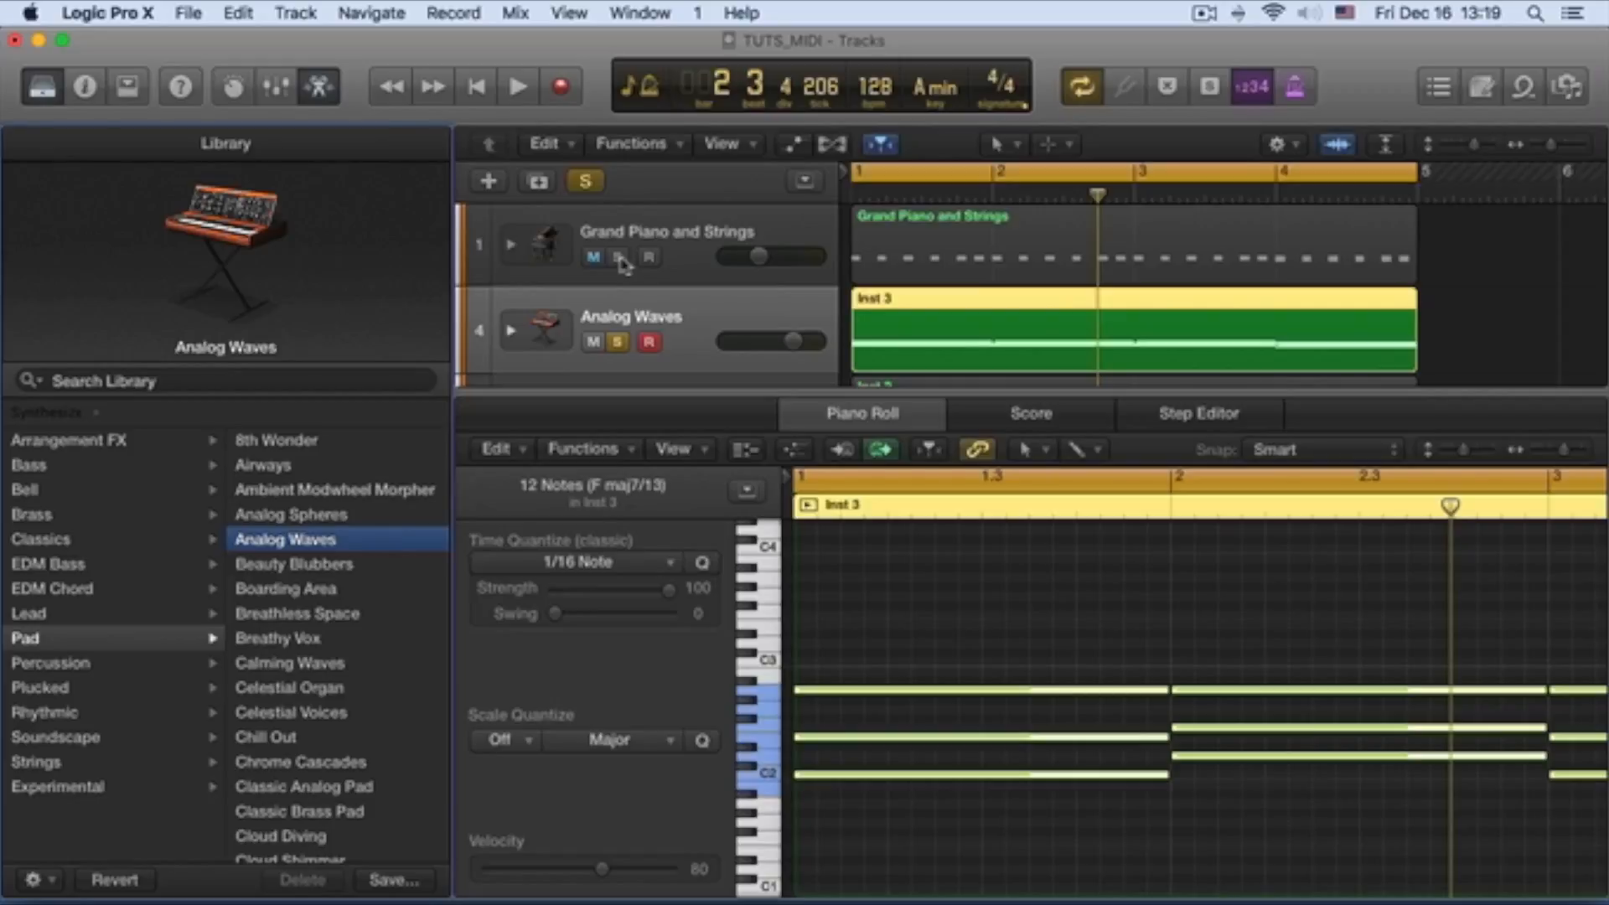
left_click(621, 261)
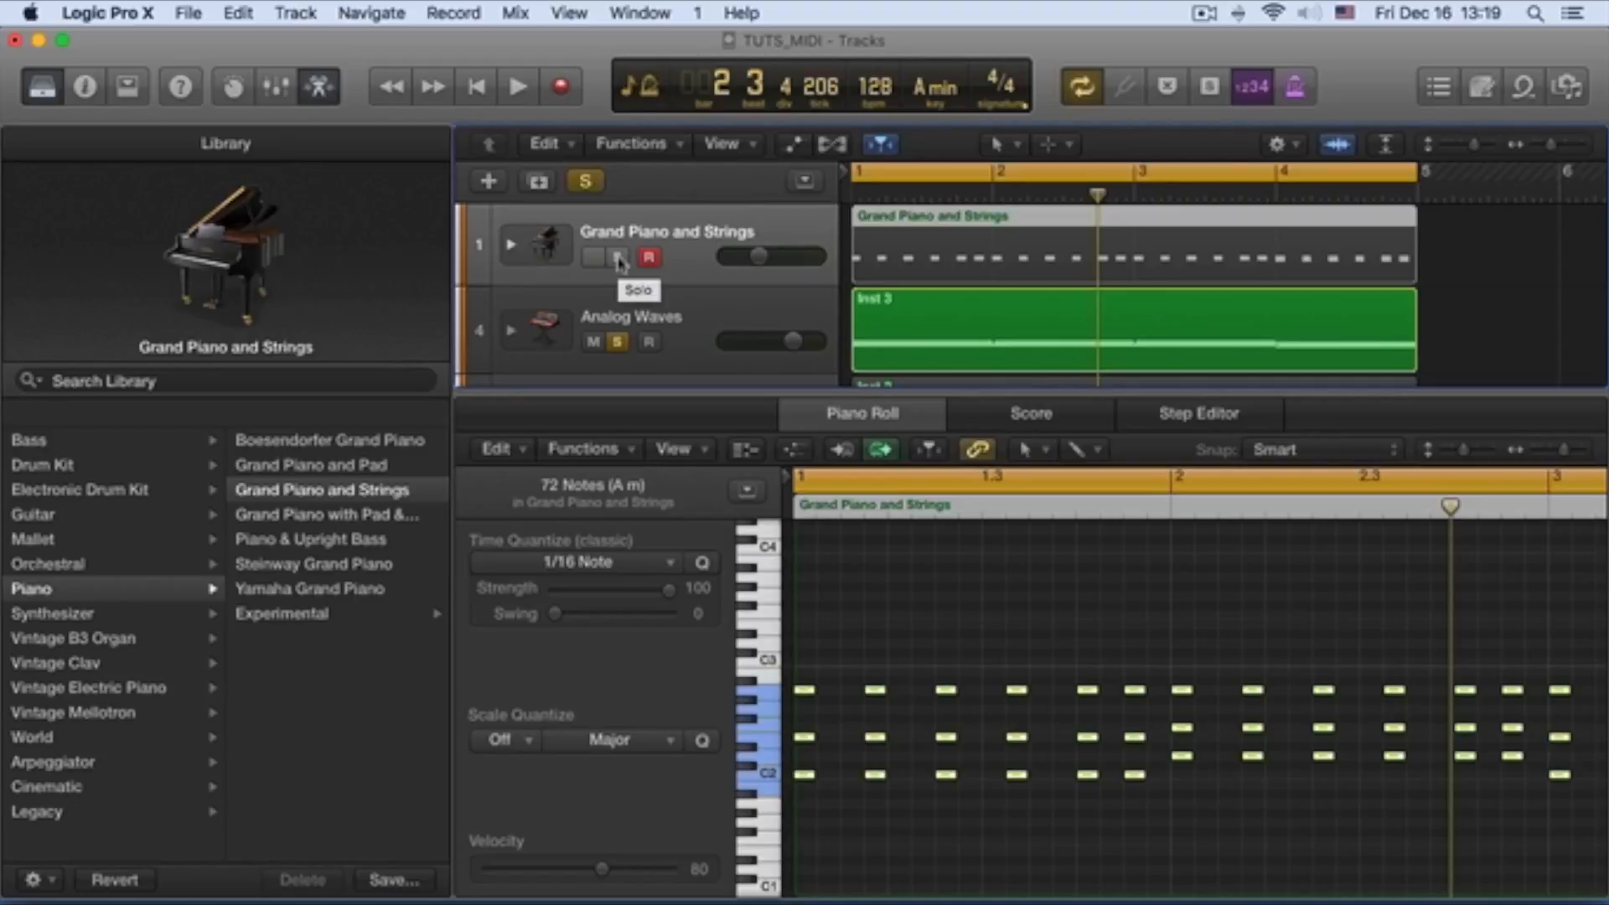
left_click(619, 258)
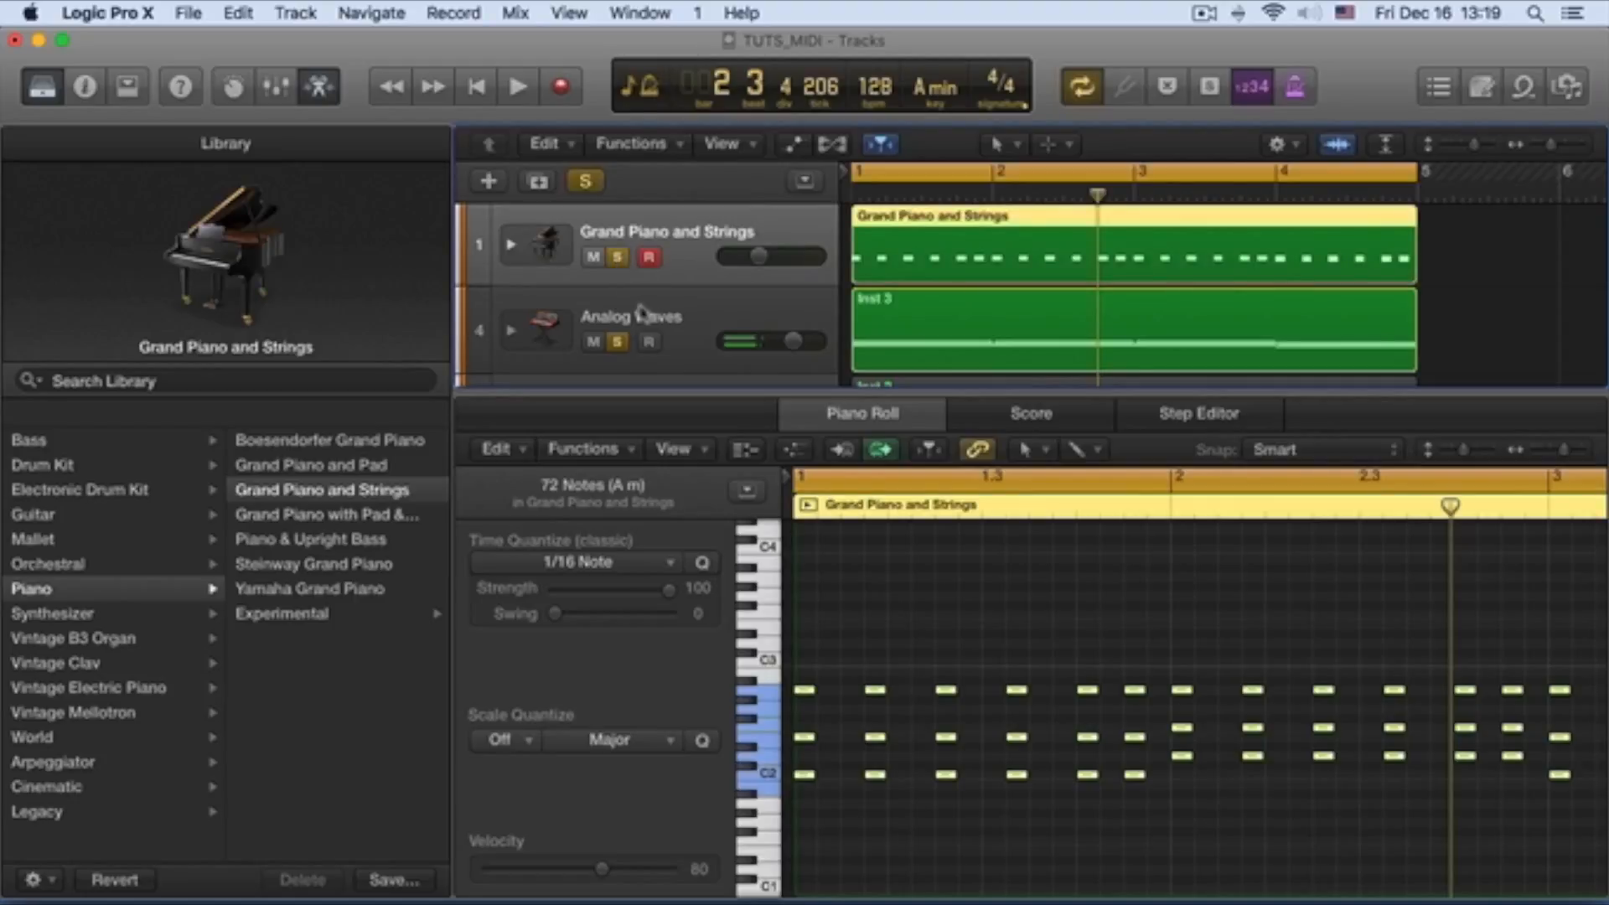
Step: Play the two soloed tracks and balance them by lowering the Analog Waves volume and slightly raising the Grand Piano and Strings volume
key("space")
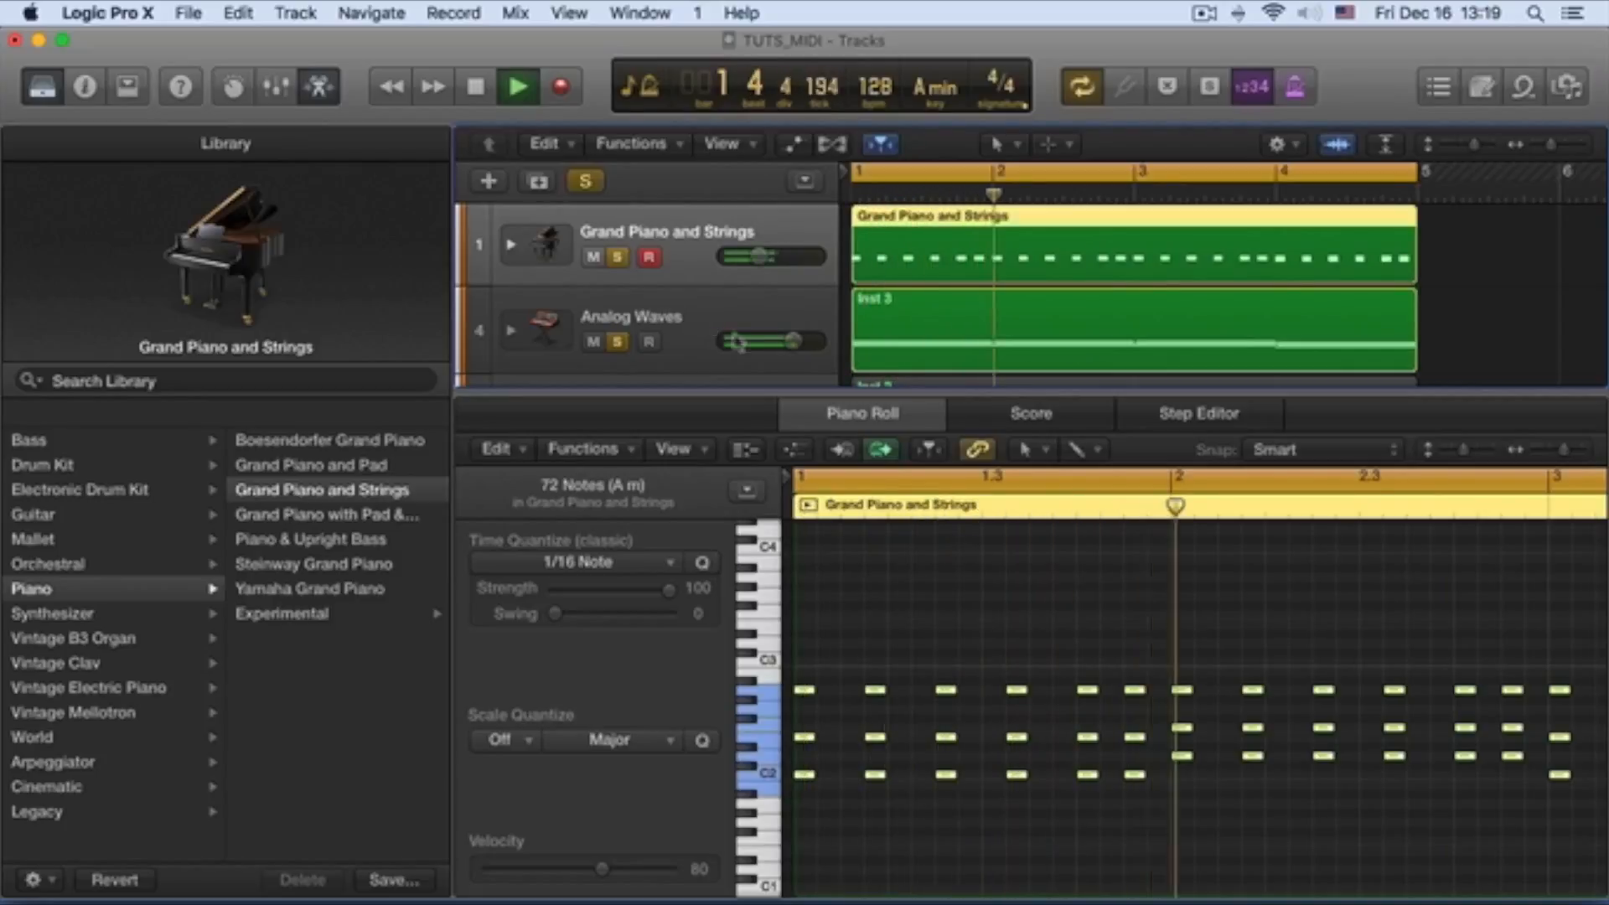
left_click_drag(788, 346, 777, 345)
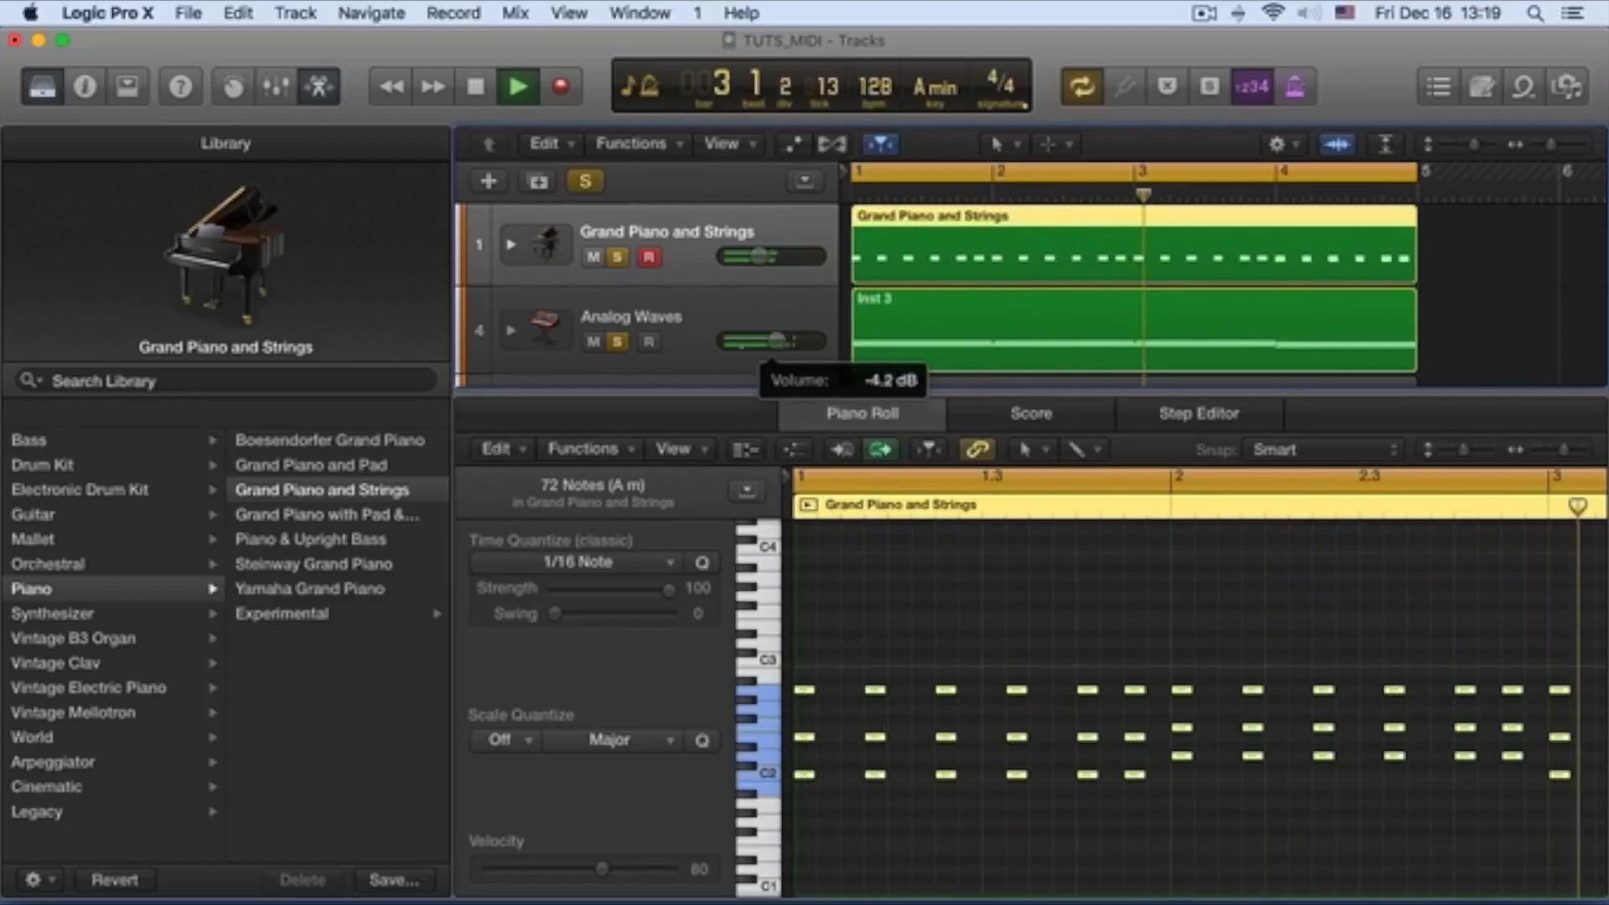
left_click_drag(759, 256, 778, 285)
left_click_drag(778, 342, 729, 344)
key("space")
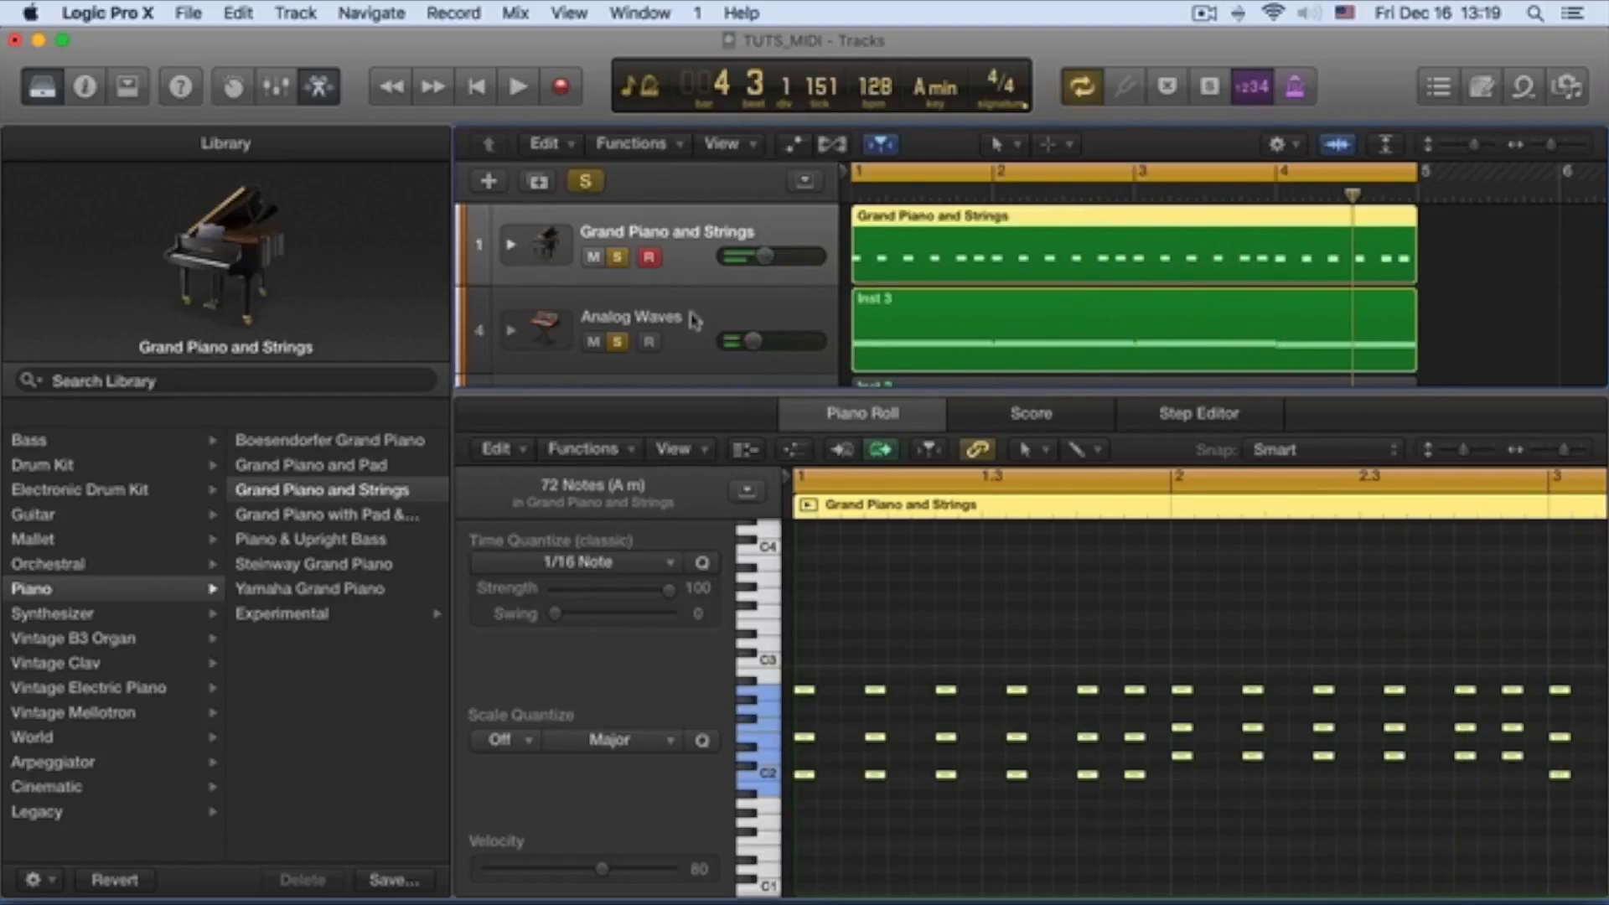
Step: Compare the notes of the Analog Waves and Grand Piano and Strings tracks, and play both layers together
left_click(694, 319)
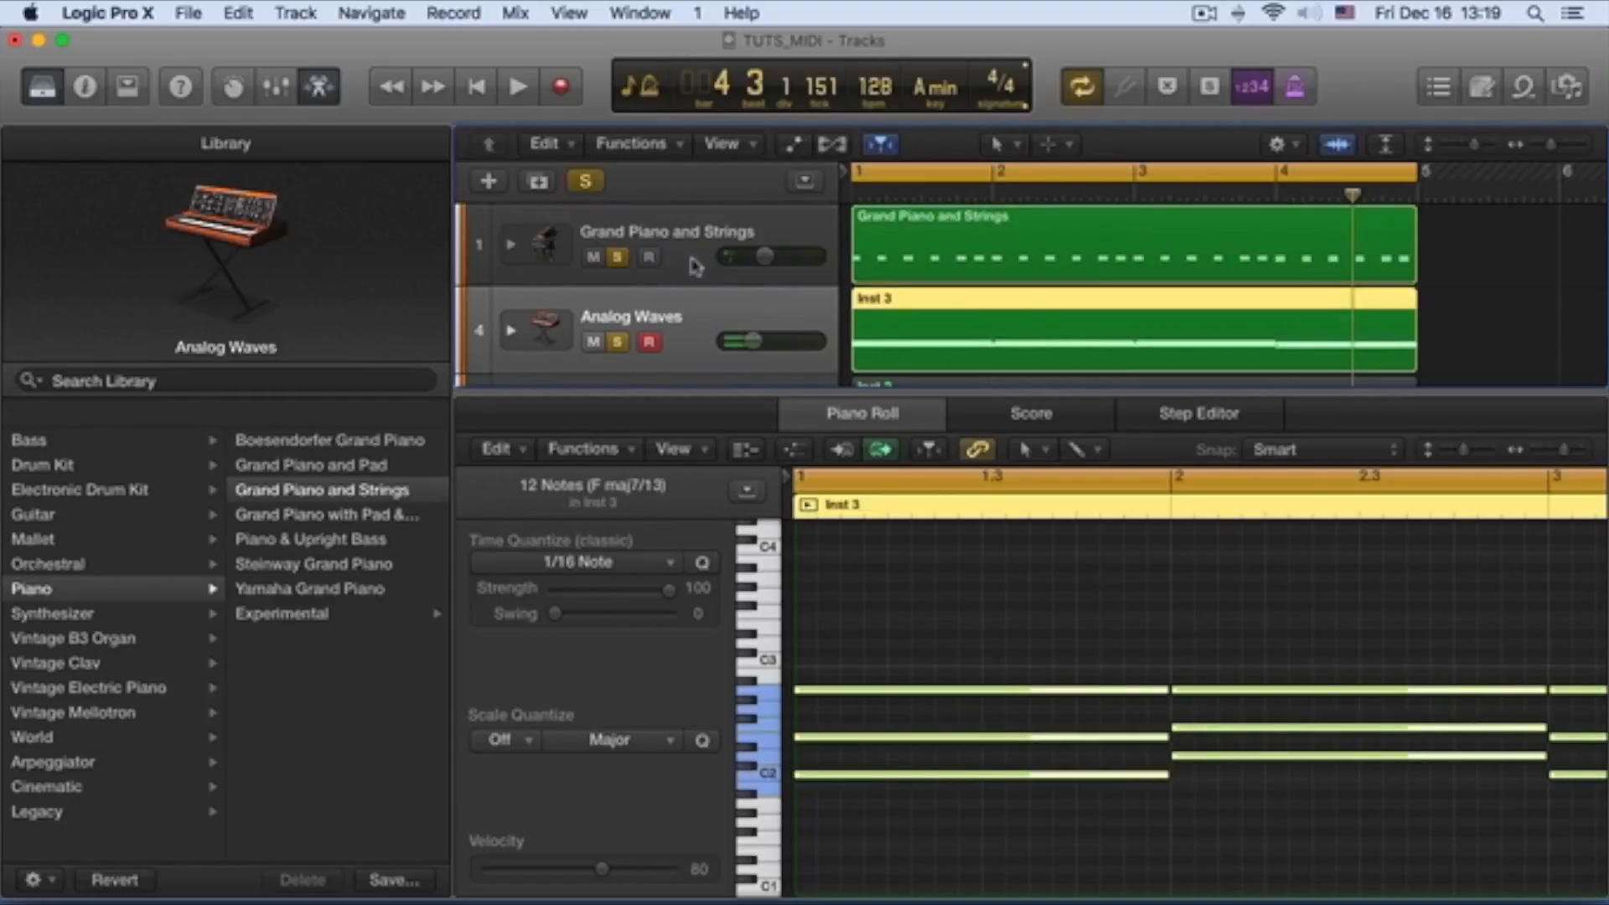
left_click(692, 259)
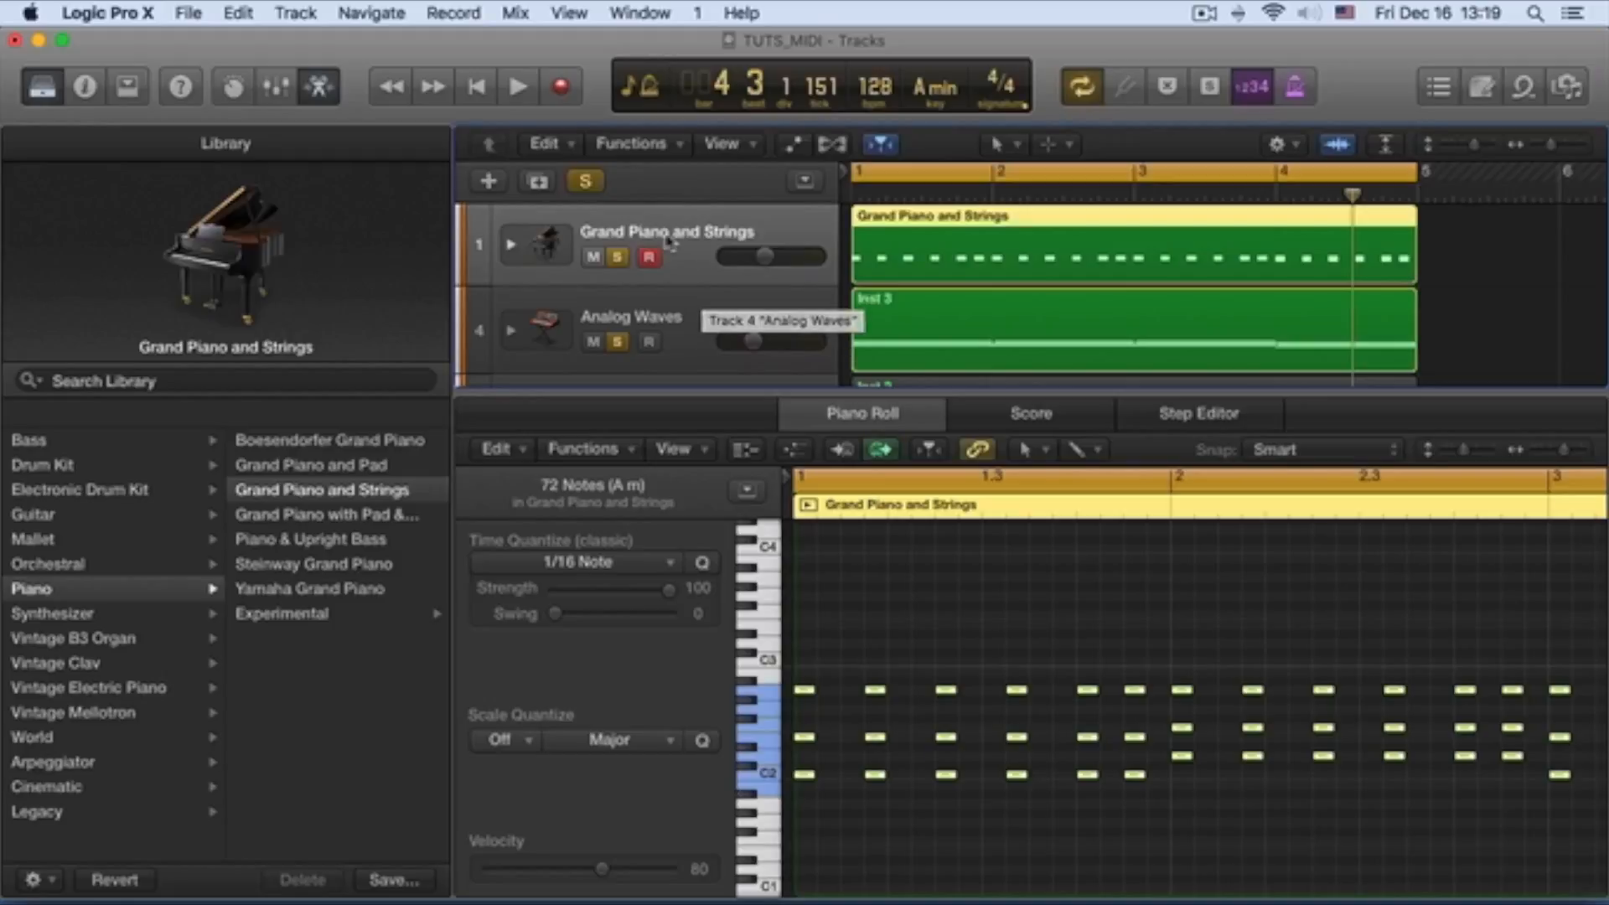
key("space")
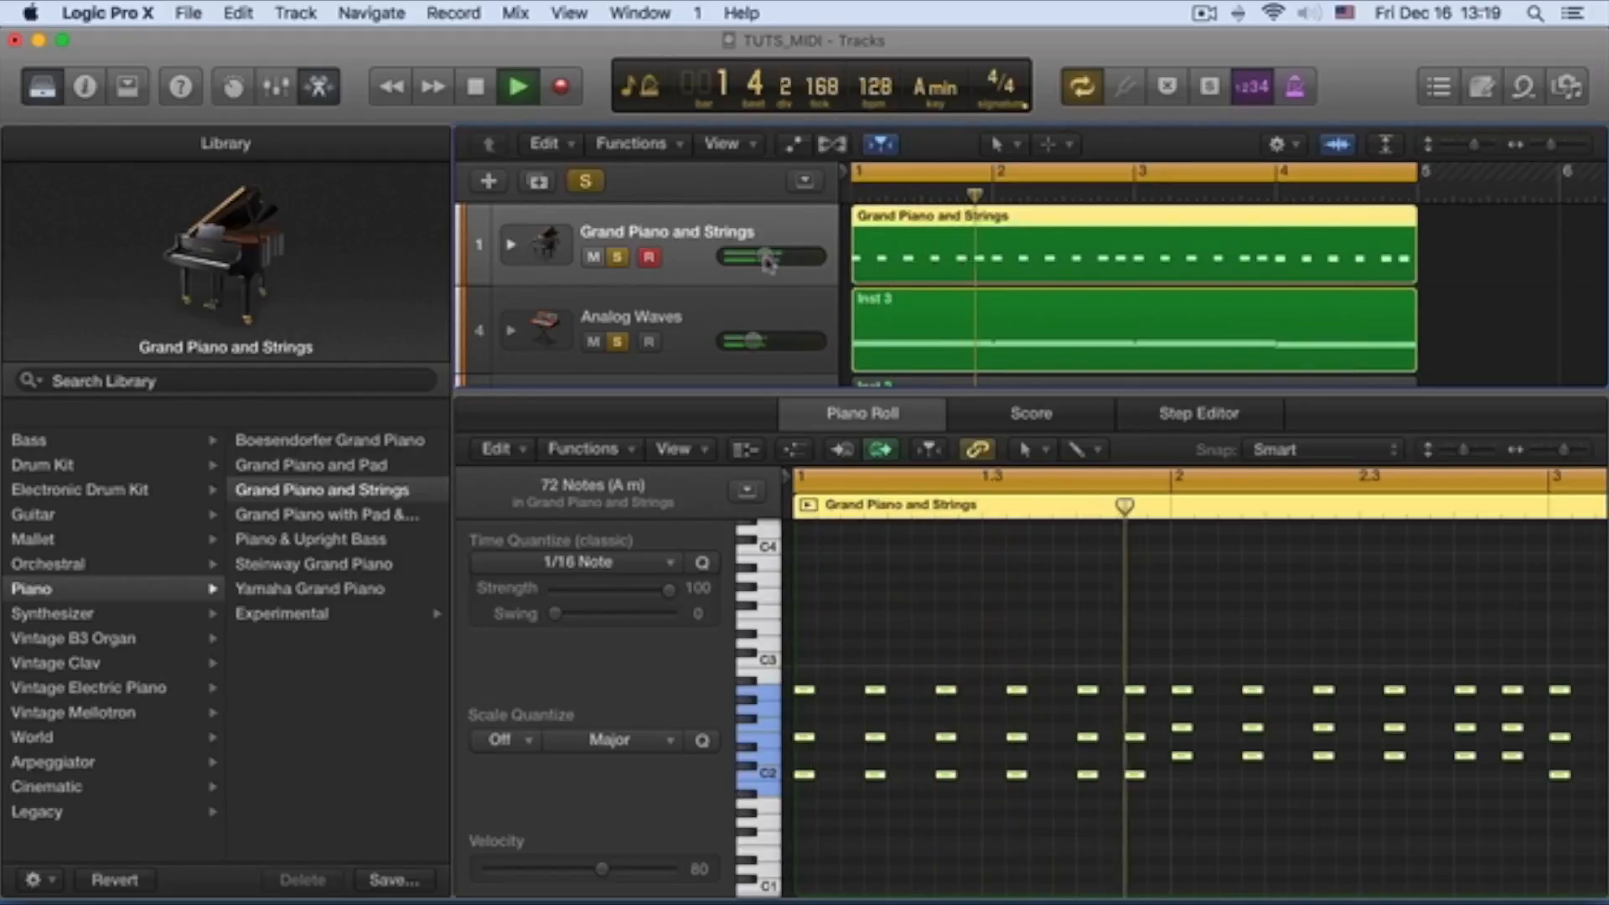
Step: Fine-tune the volume balance between Grand Piano and Strings and Analog Waves during playback, and stop playback
left_click_drag(768, 260, 768, 260)
left_click_drag(753, 340, 756, 340)
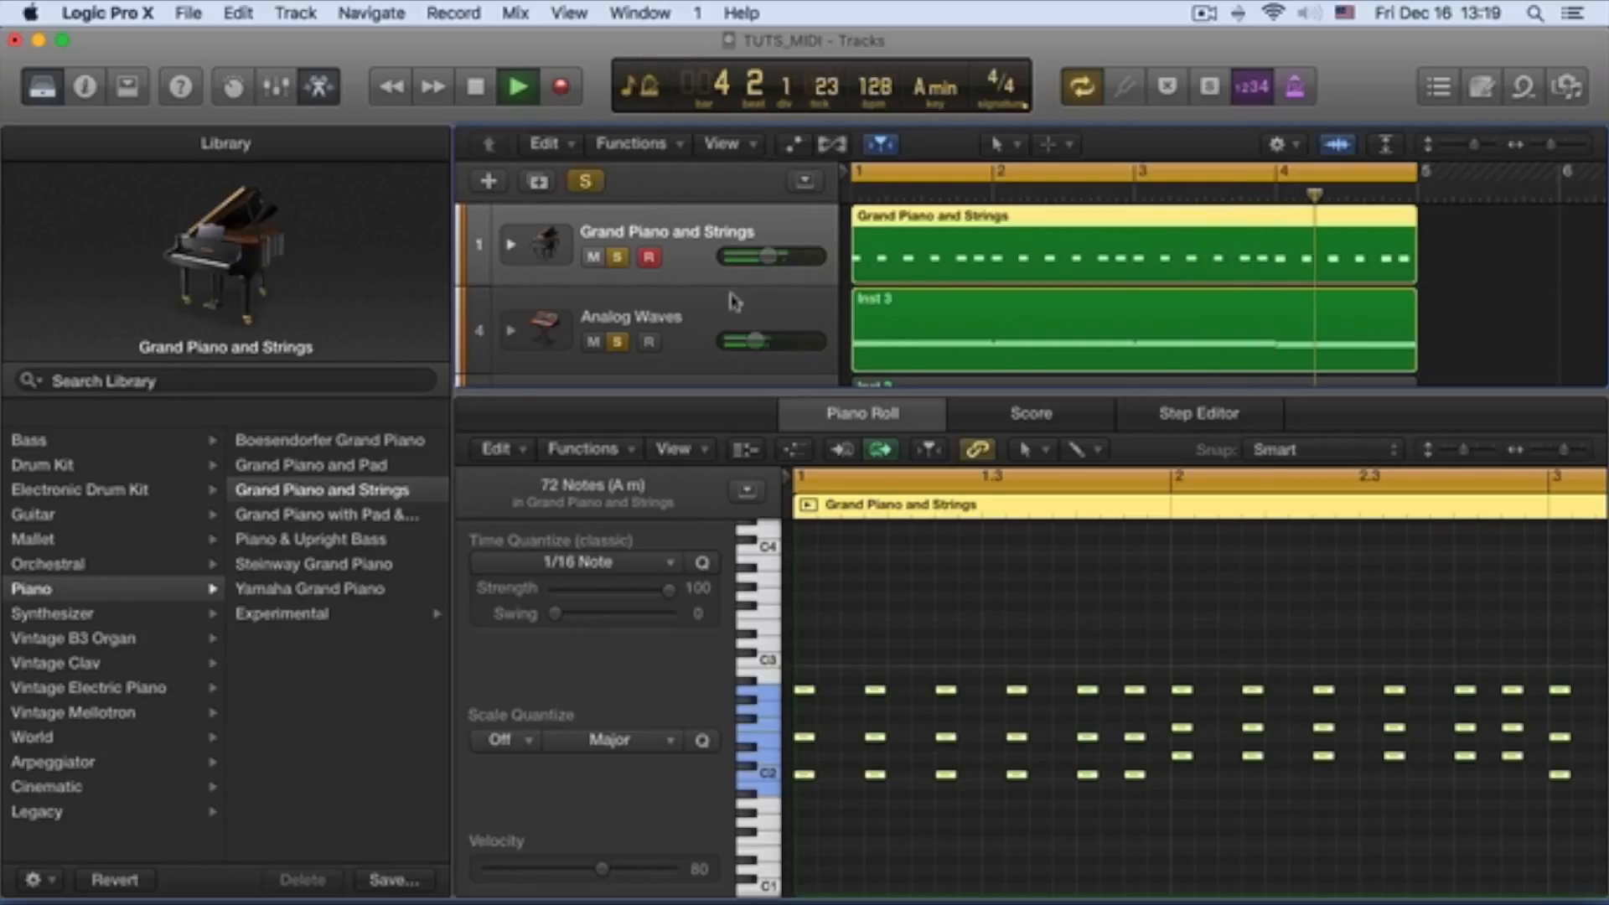
key("space")
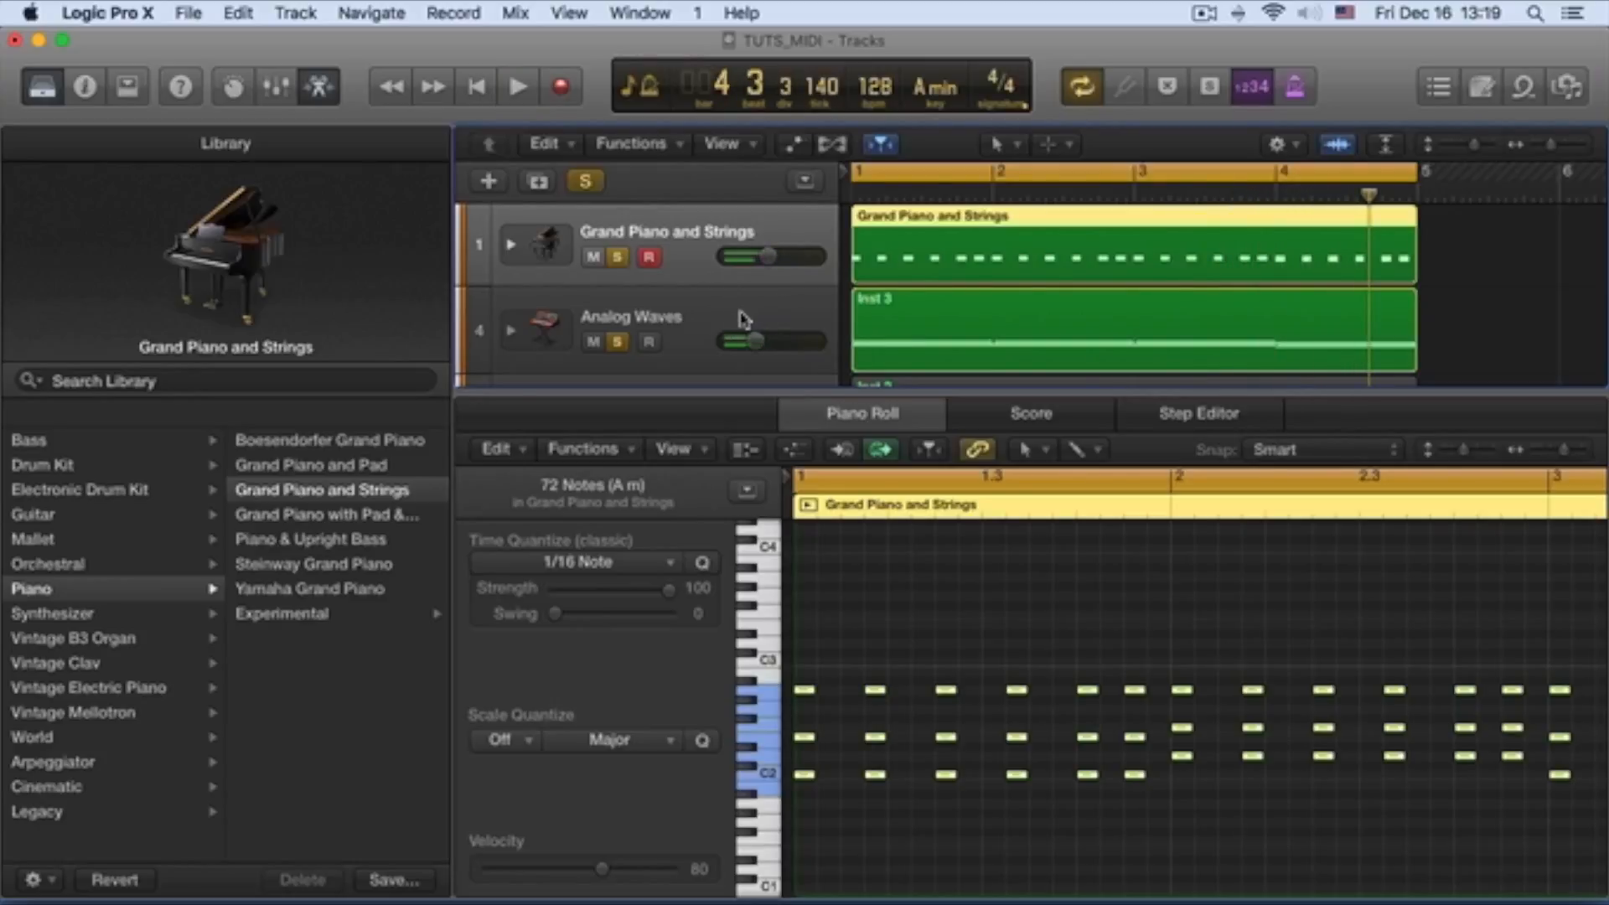
Step: Raise all Analog Waves notes by one octave, play the layers, and slightly lower the Analog Waves volume
left_click(748, 320)
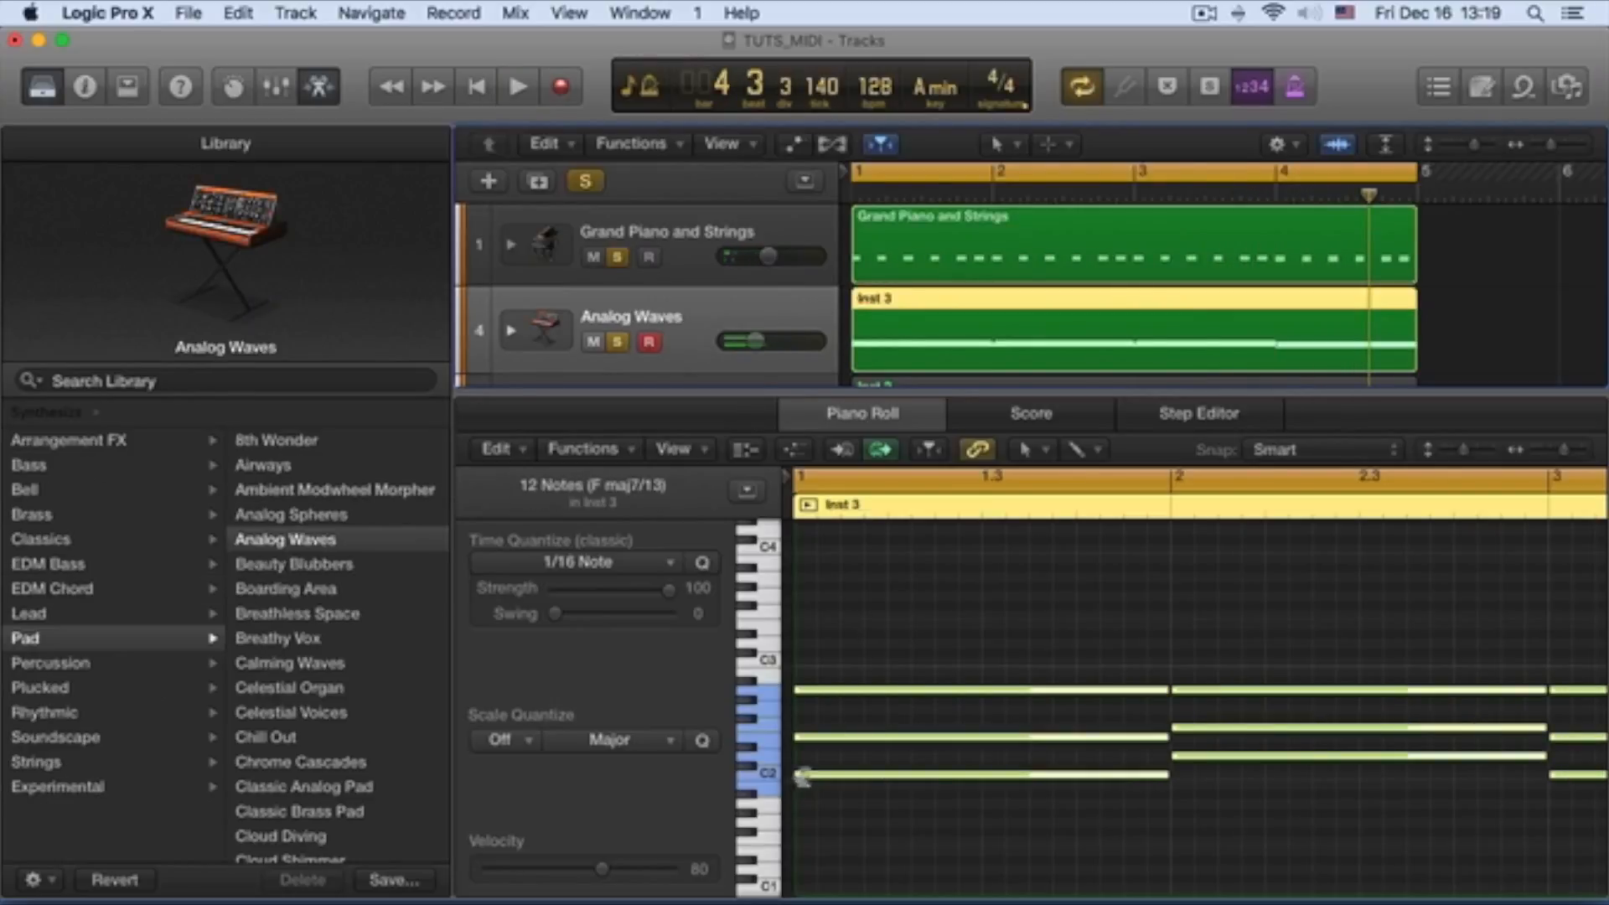
mouse_move(804, 783)
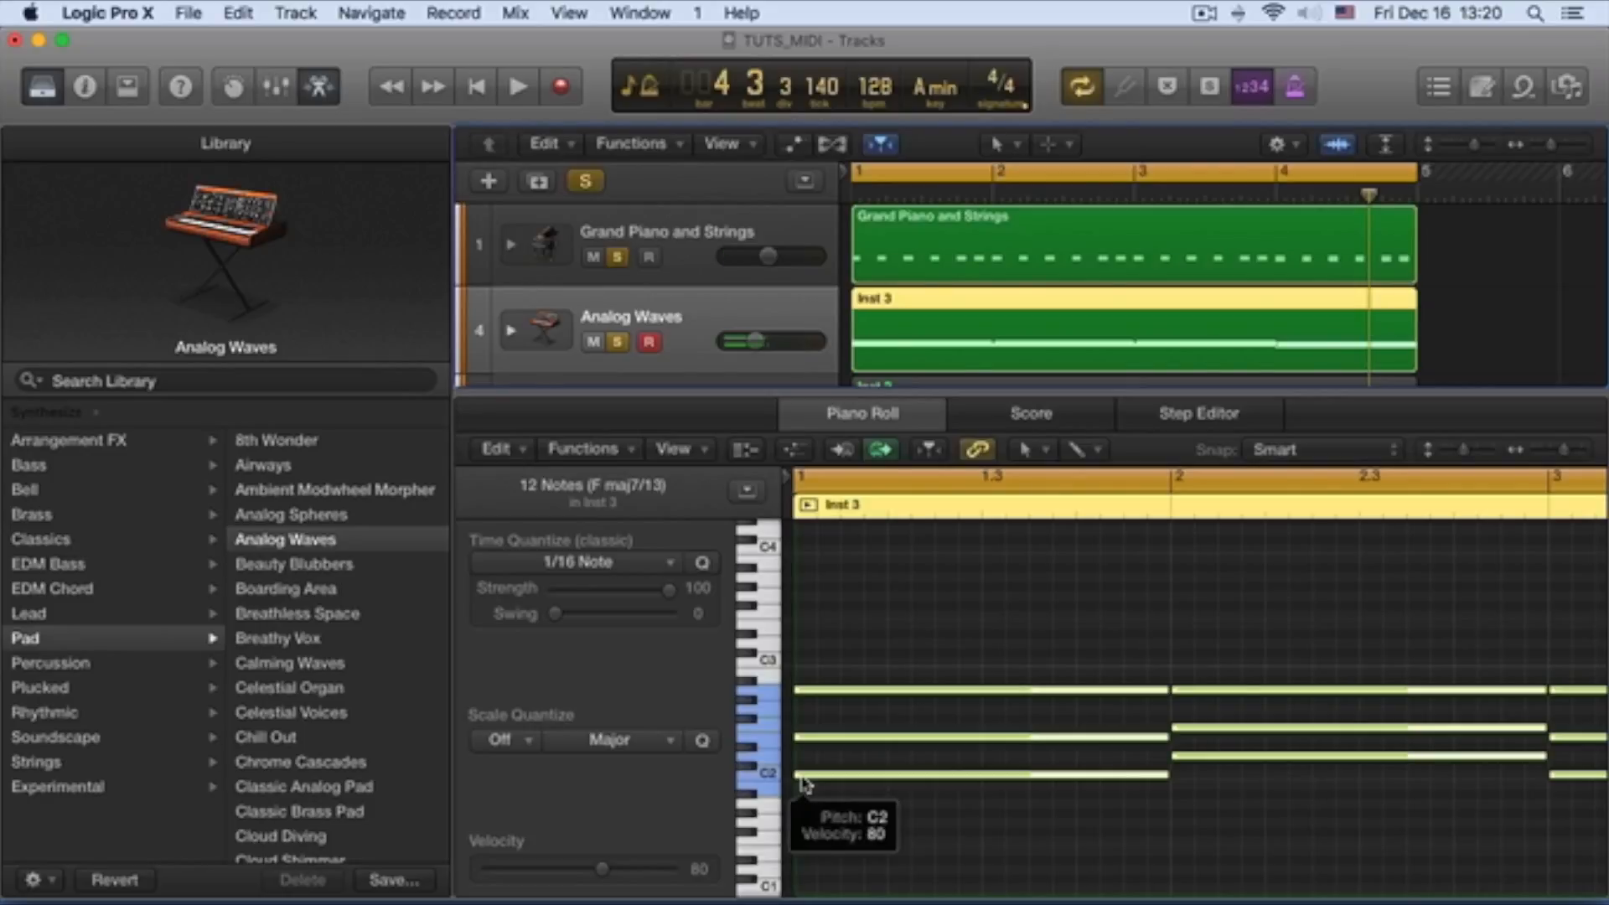
left_click_drag(804, 784, 812, 672)
key("space")
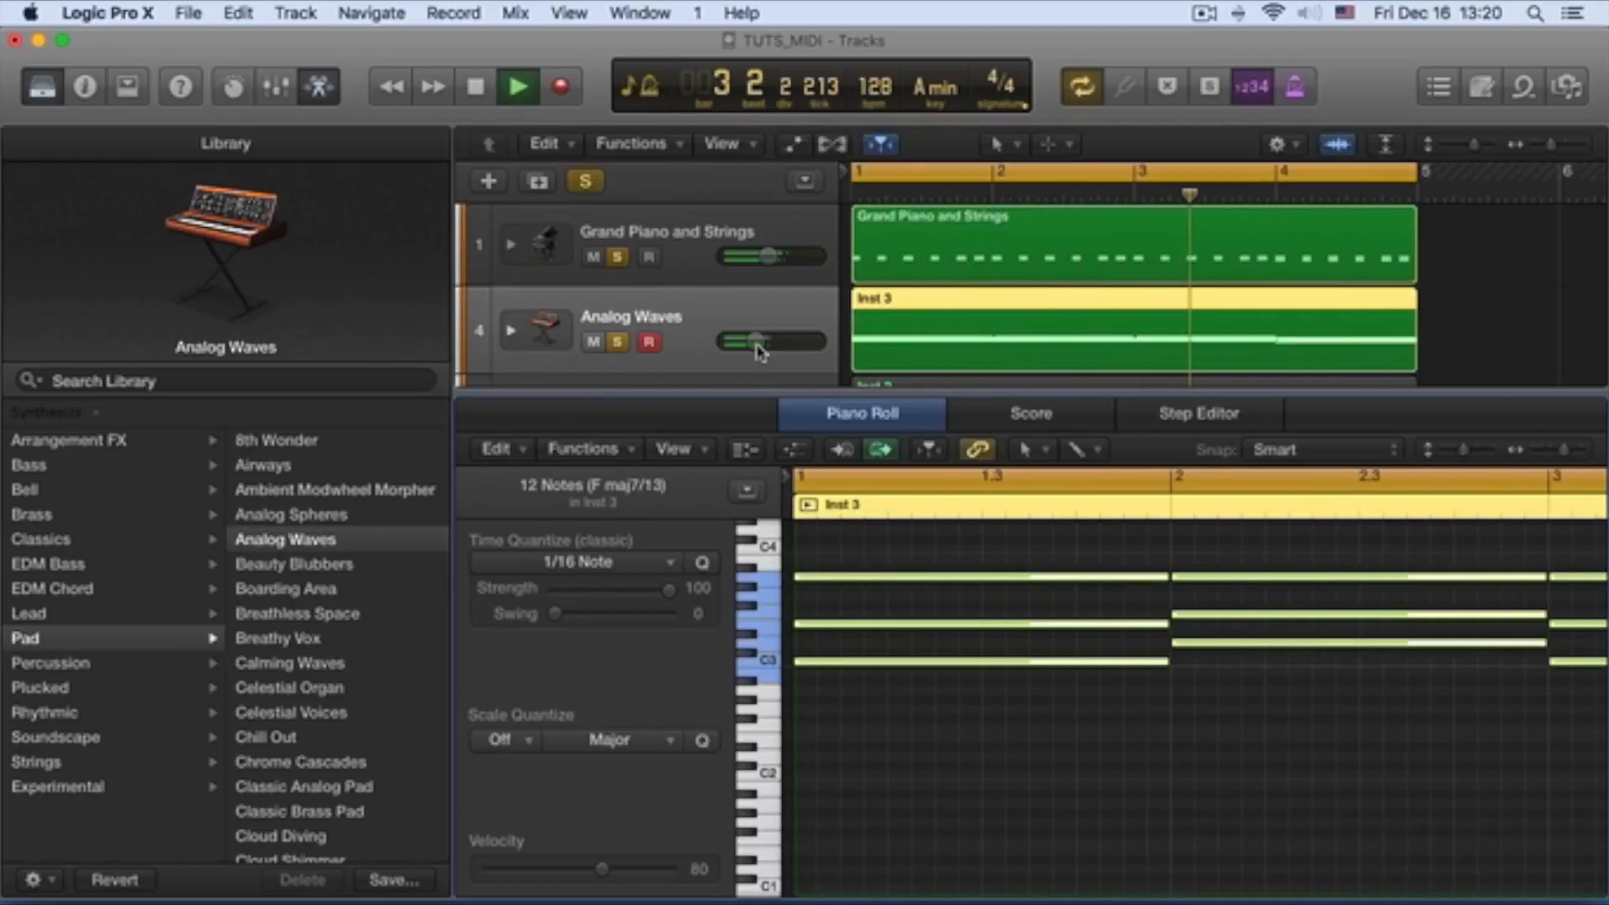
left_click_drag(758, 350, 755, 351)
key("space")
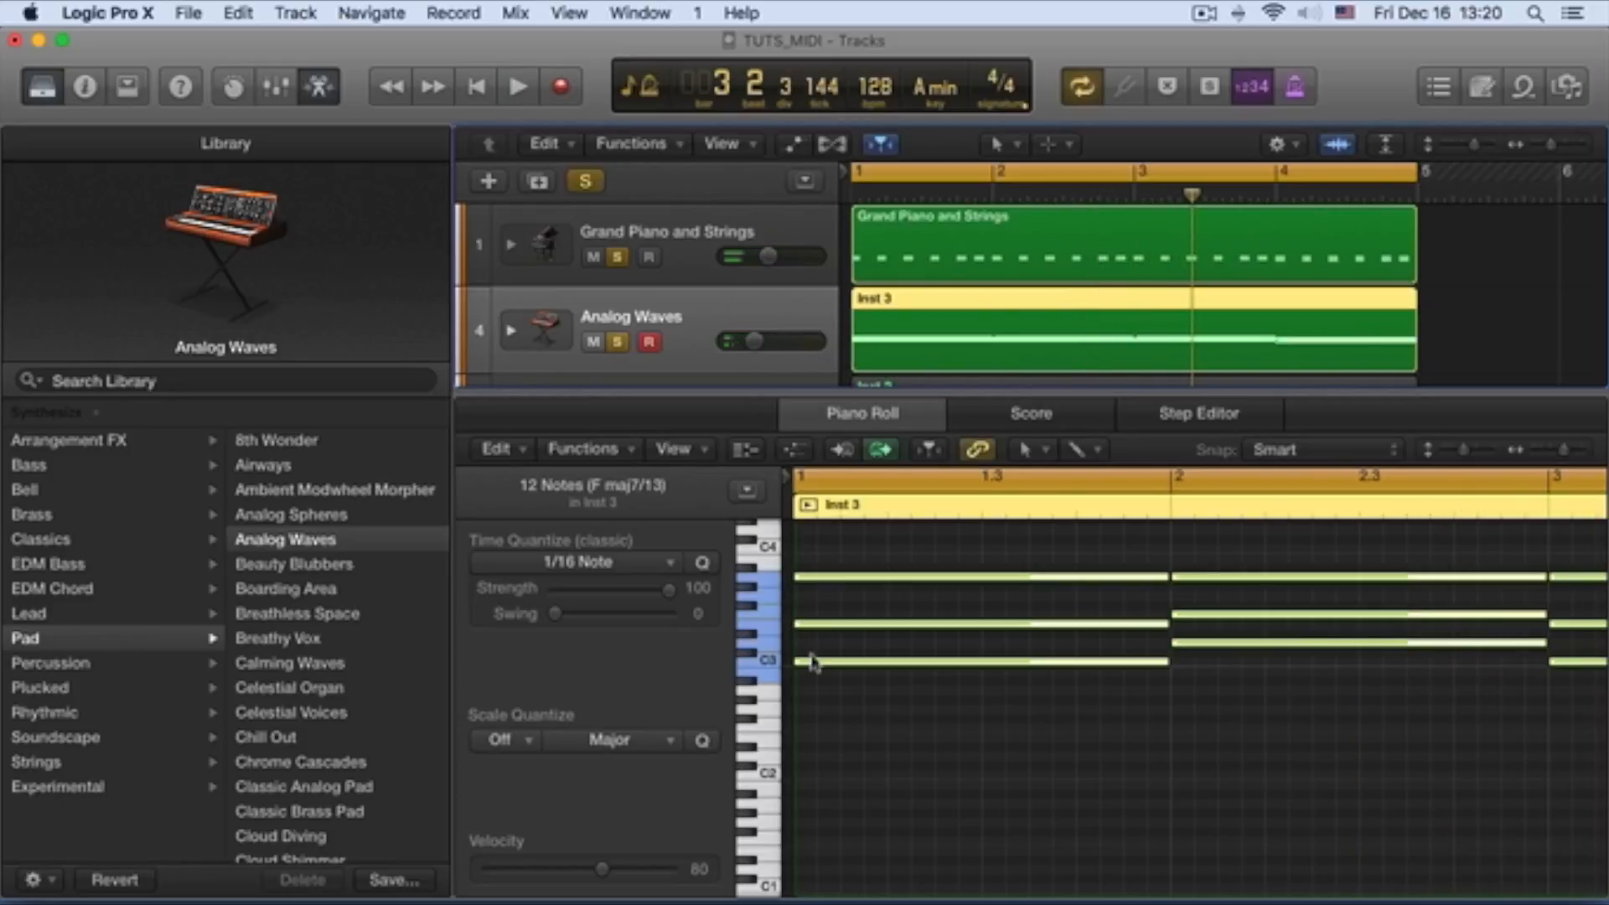
Step: Move all Analog Waves notes back down one octave and play the layered chords
left_click_drag(813, 664, 813, 776)
key("space")
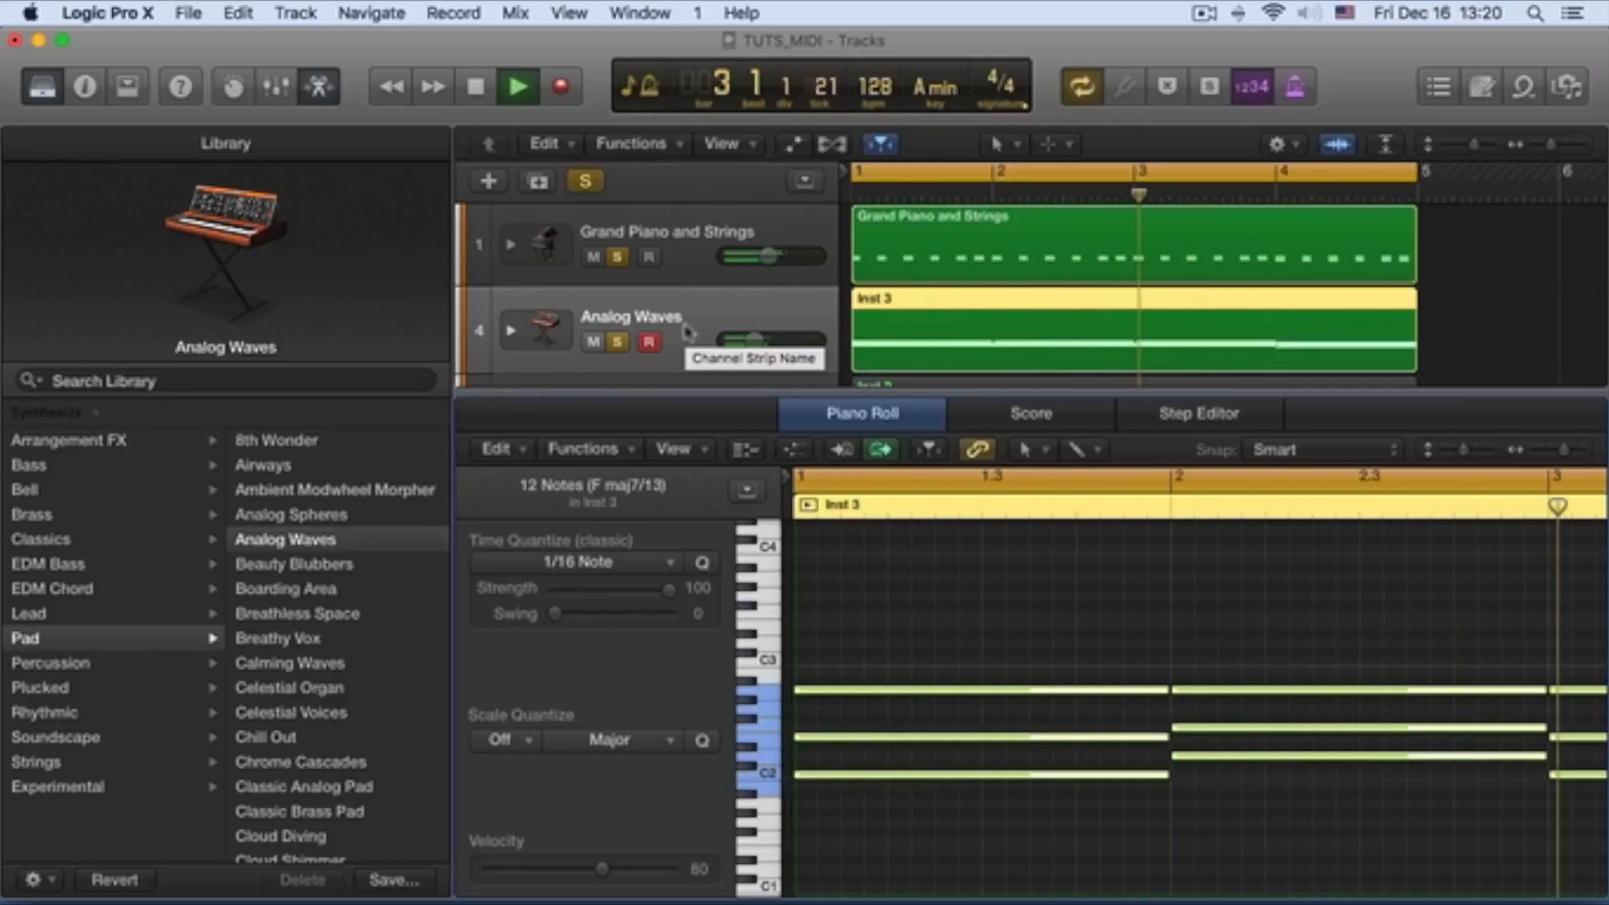
key("space")
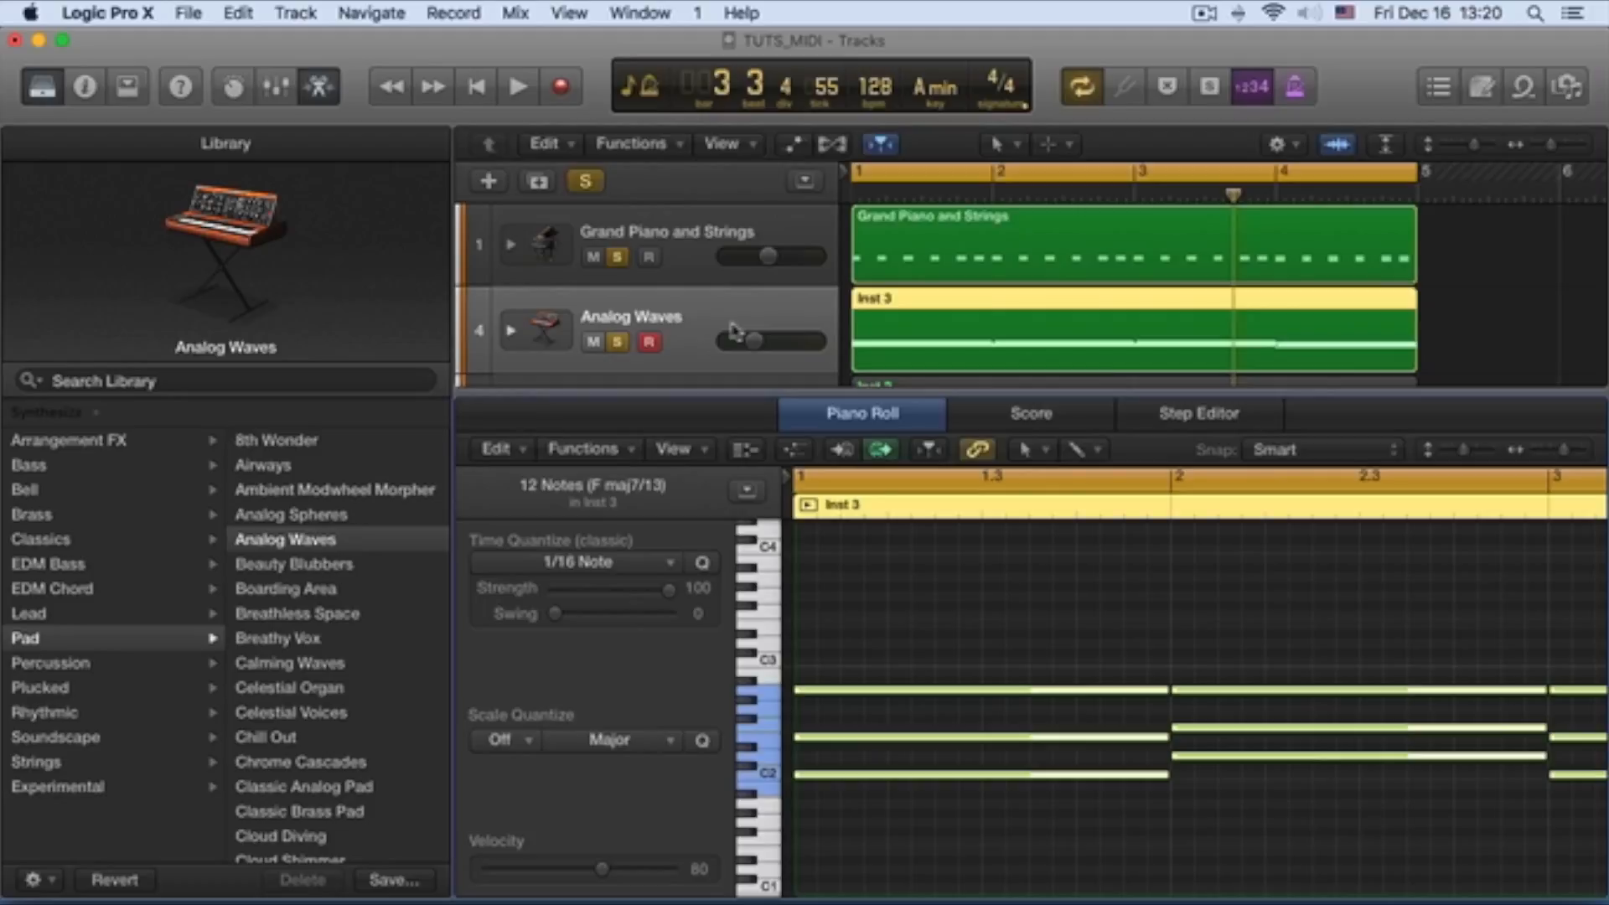
Step: Replace the Zero Gravity patch on the melody track with the synthesizer lead patch 70s Analog Lead
scroll(735, 330, "down", 2)
scroll(723, 345, "down", 1)
left_click(730, 347)
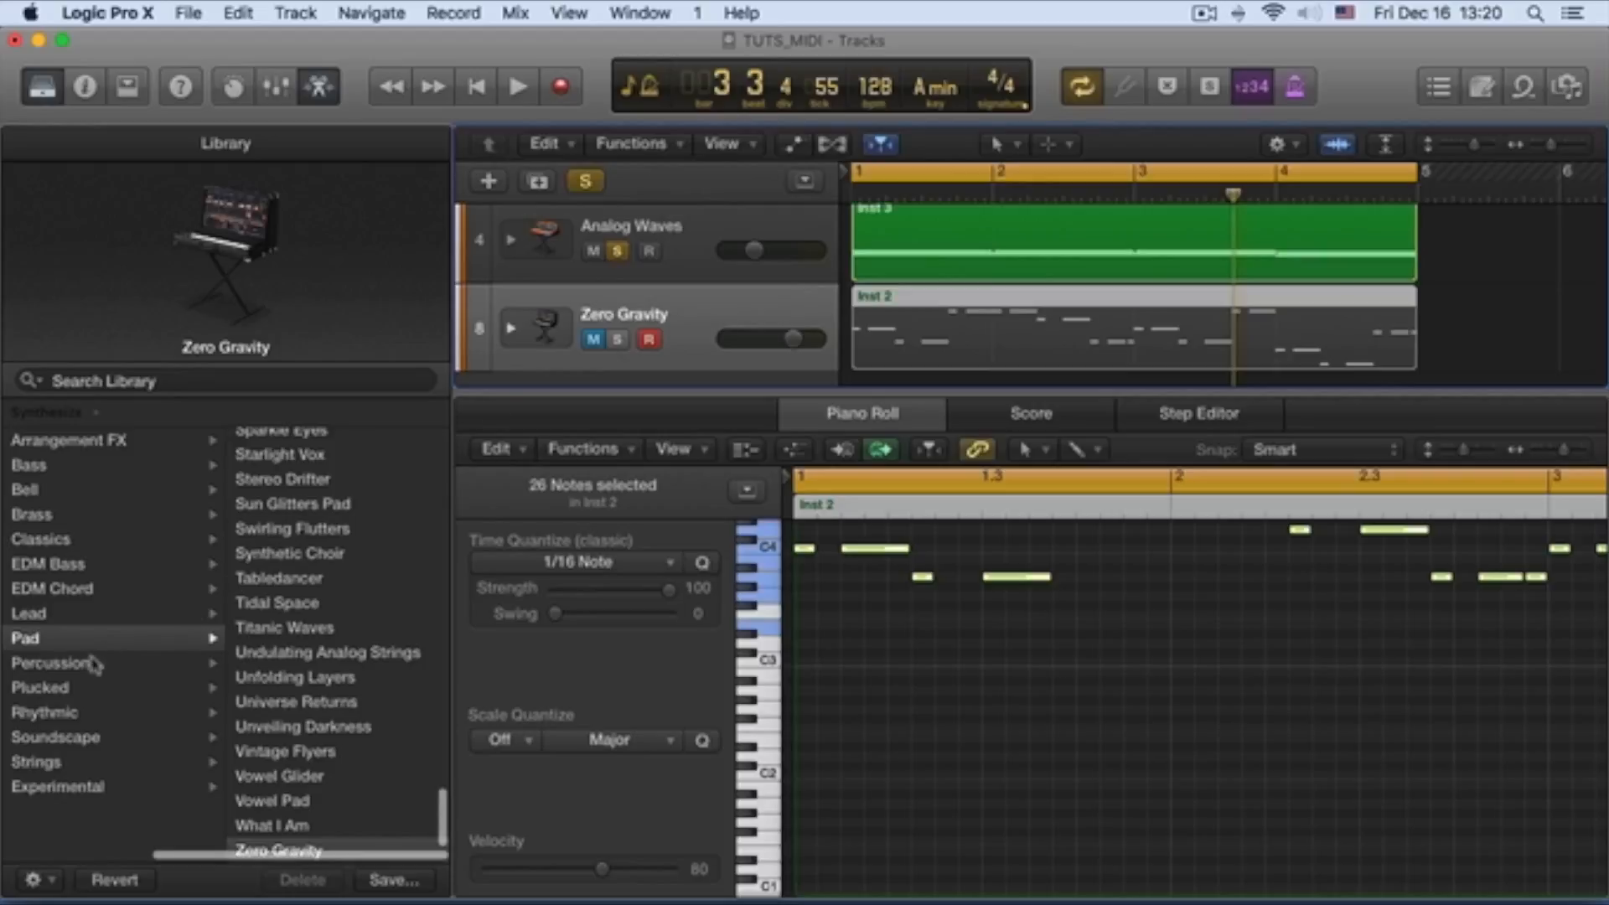
left_click(92, 613)
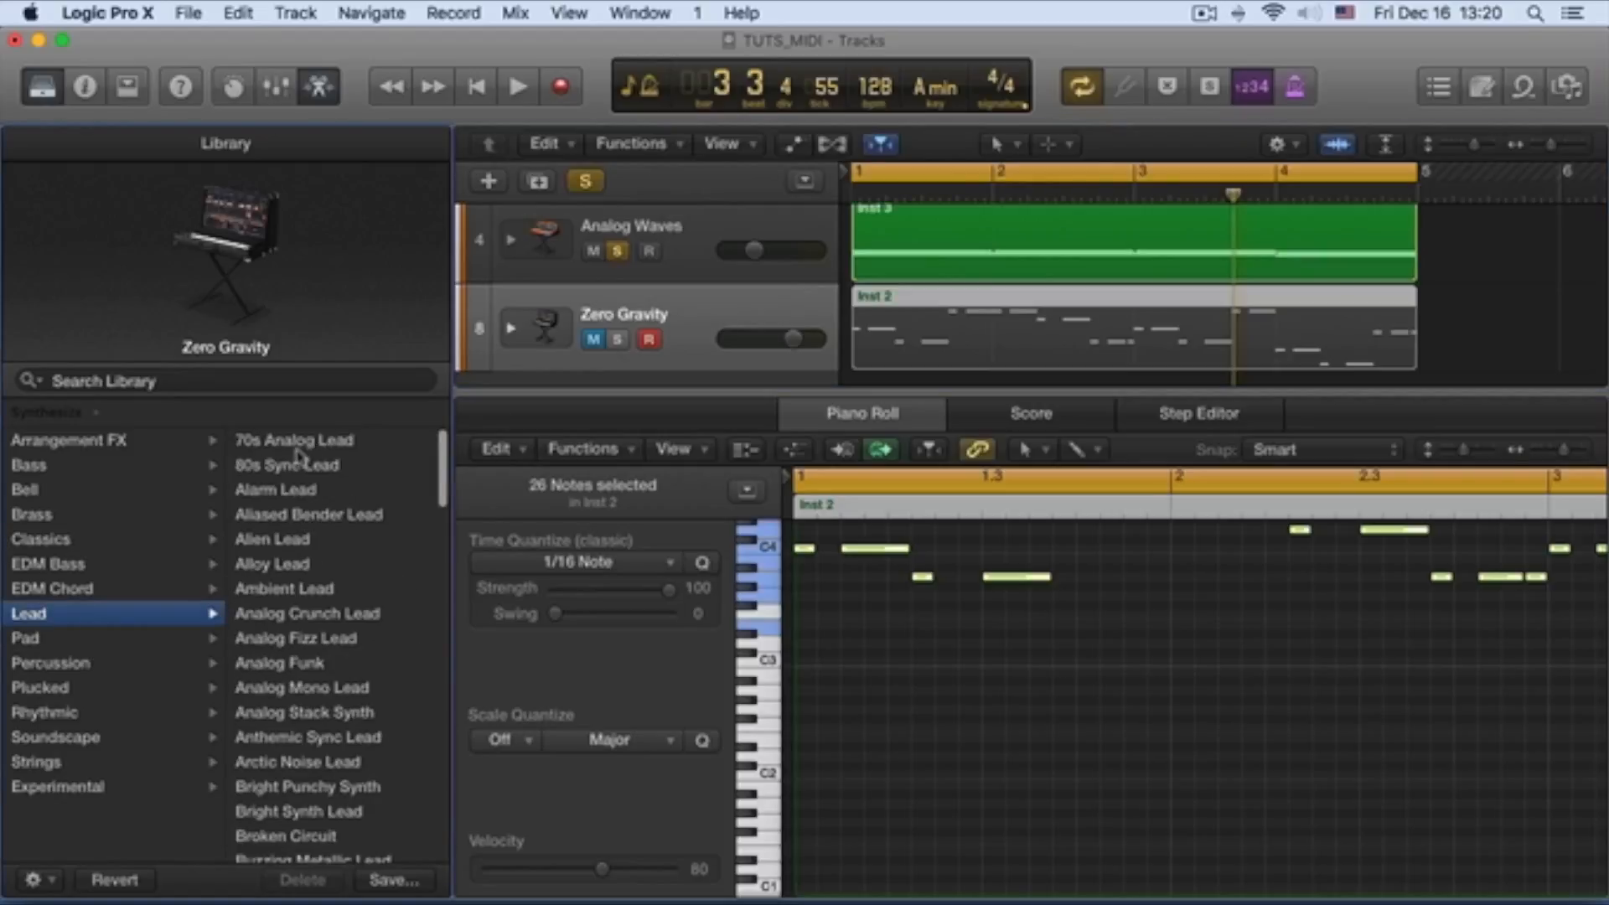
left_click(303, 442)
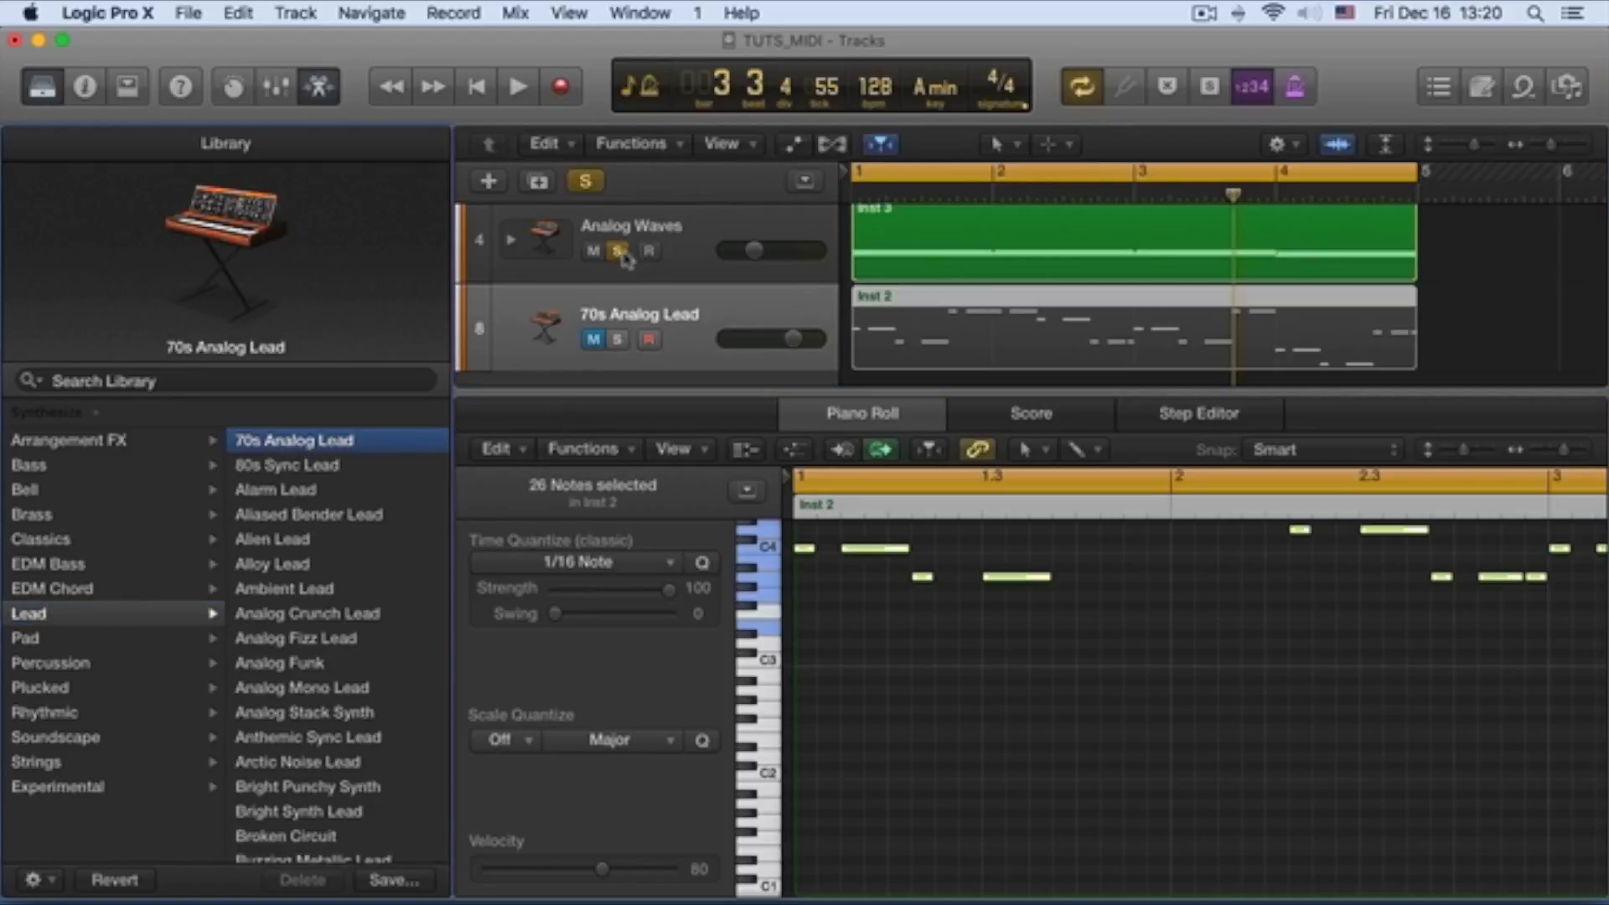
Step: Turn off solo on both chord tracks, solo the 70s Analog Lead melody track, and play it alone
left_click(618, 251)
scroll(627, 260, "up", 2)
scroll(630, 264, "down", 2)
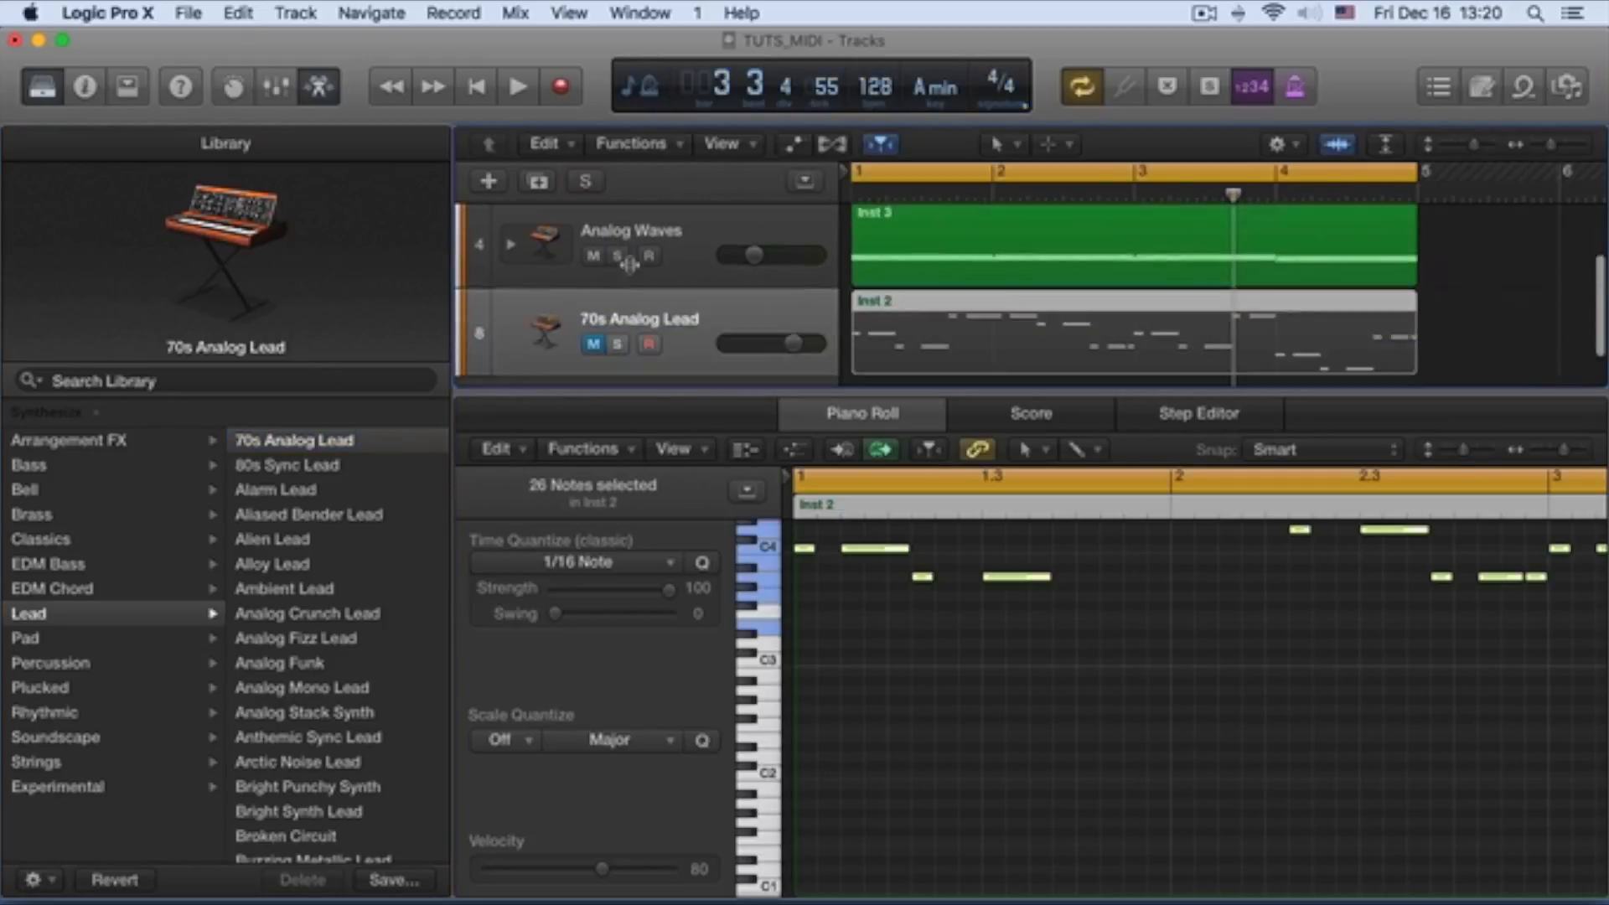
scroll(629, 264, "down", 1)
left_click(617, 309)
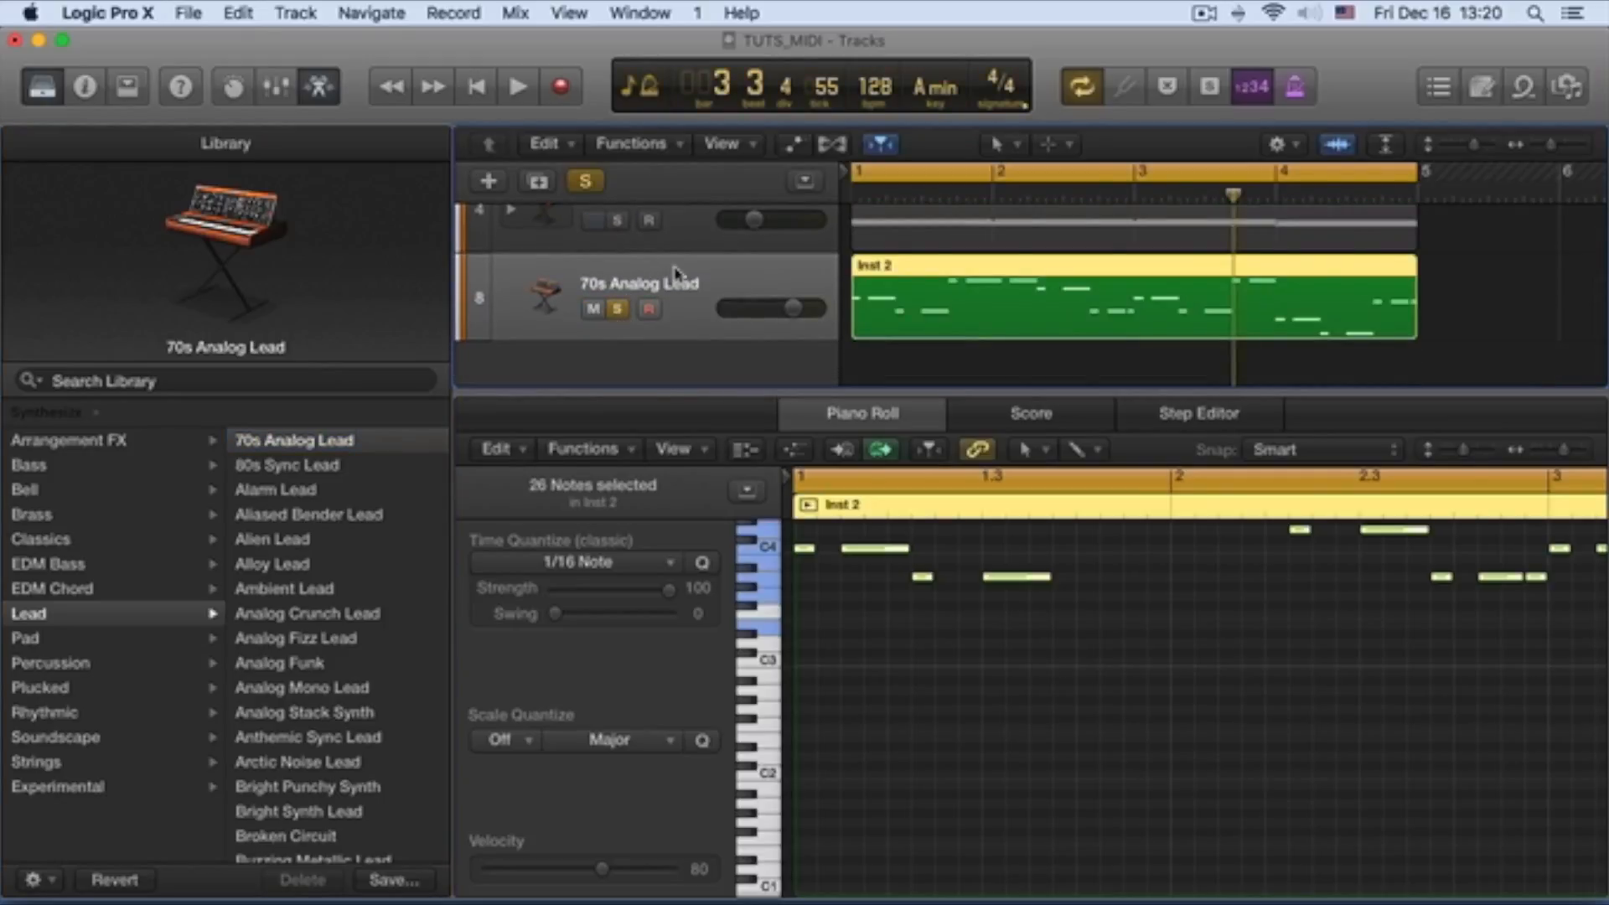
key("space")
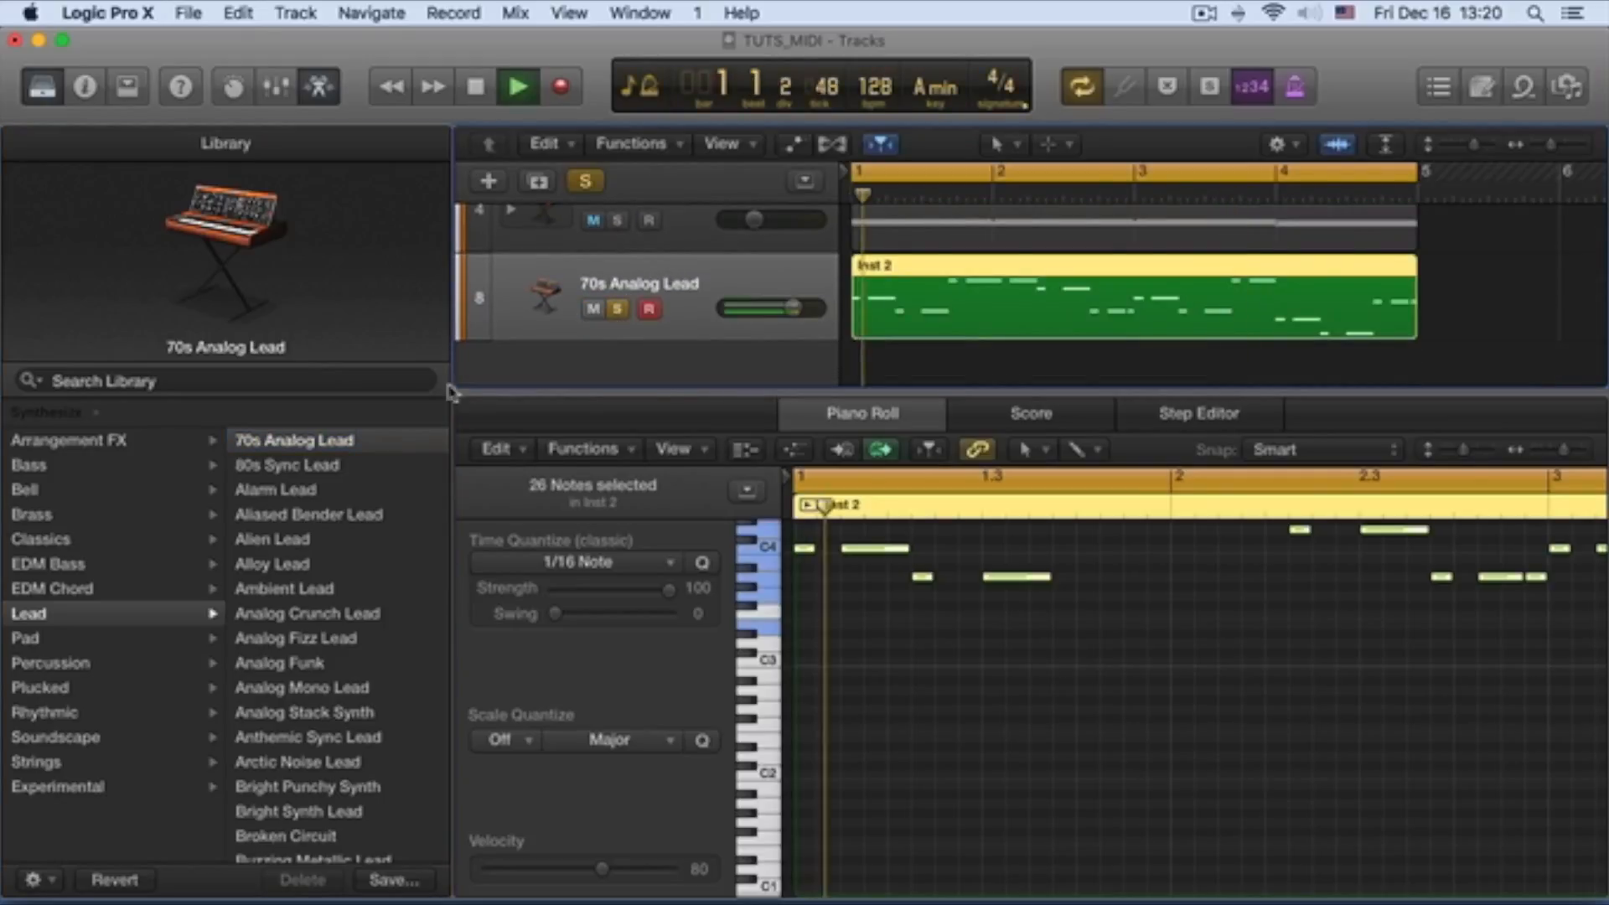
Step: Change the melody track's patch to Bright Punchy Synth and lower all its notes one octave, from C4 to C3
left_click(329, 468)
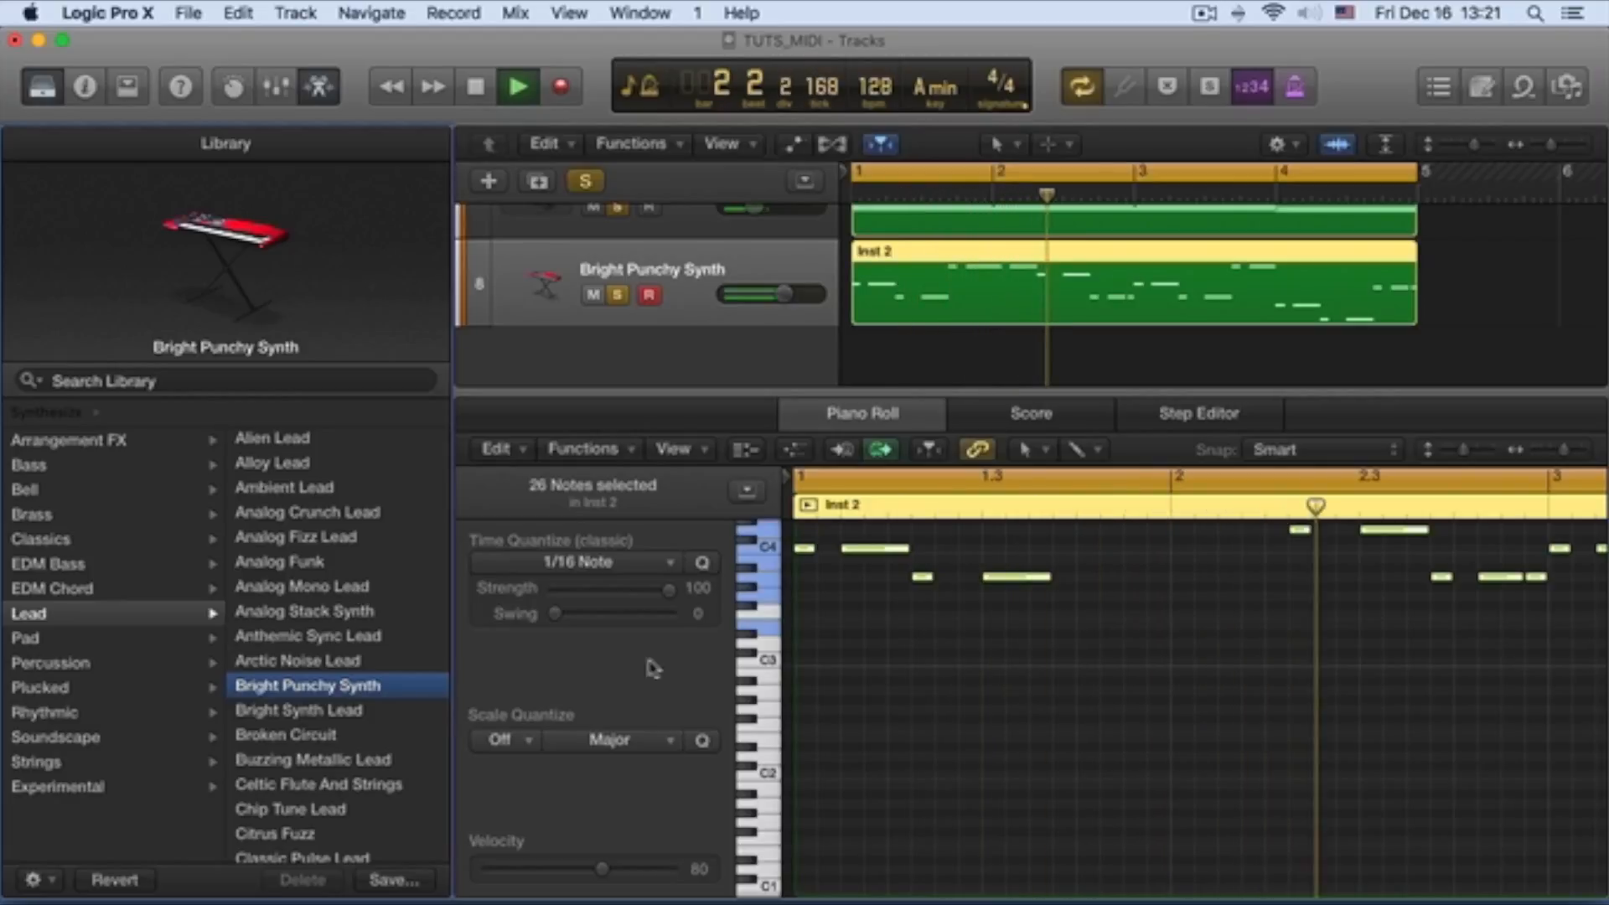
scroll(806, 620, "up", 3)
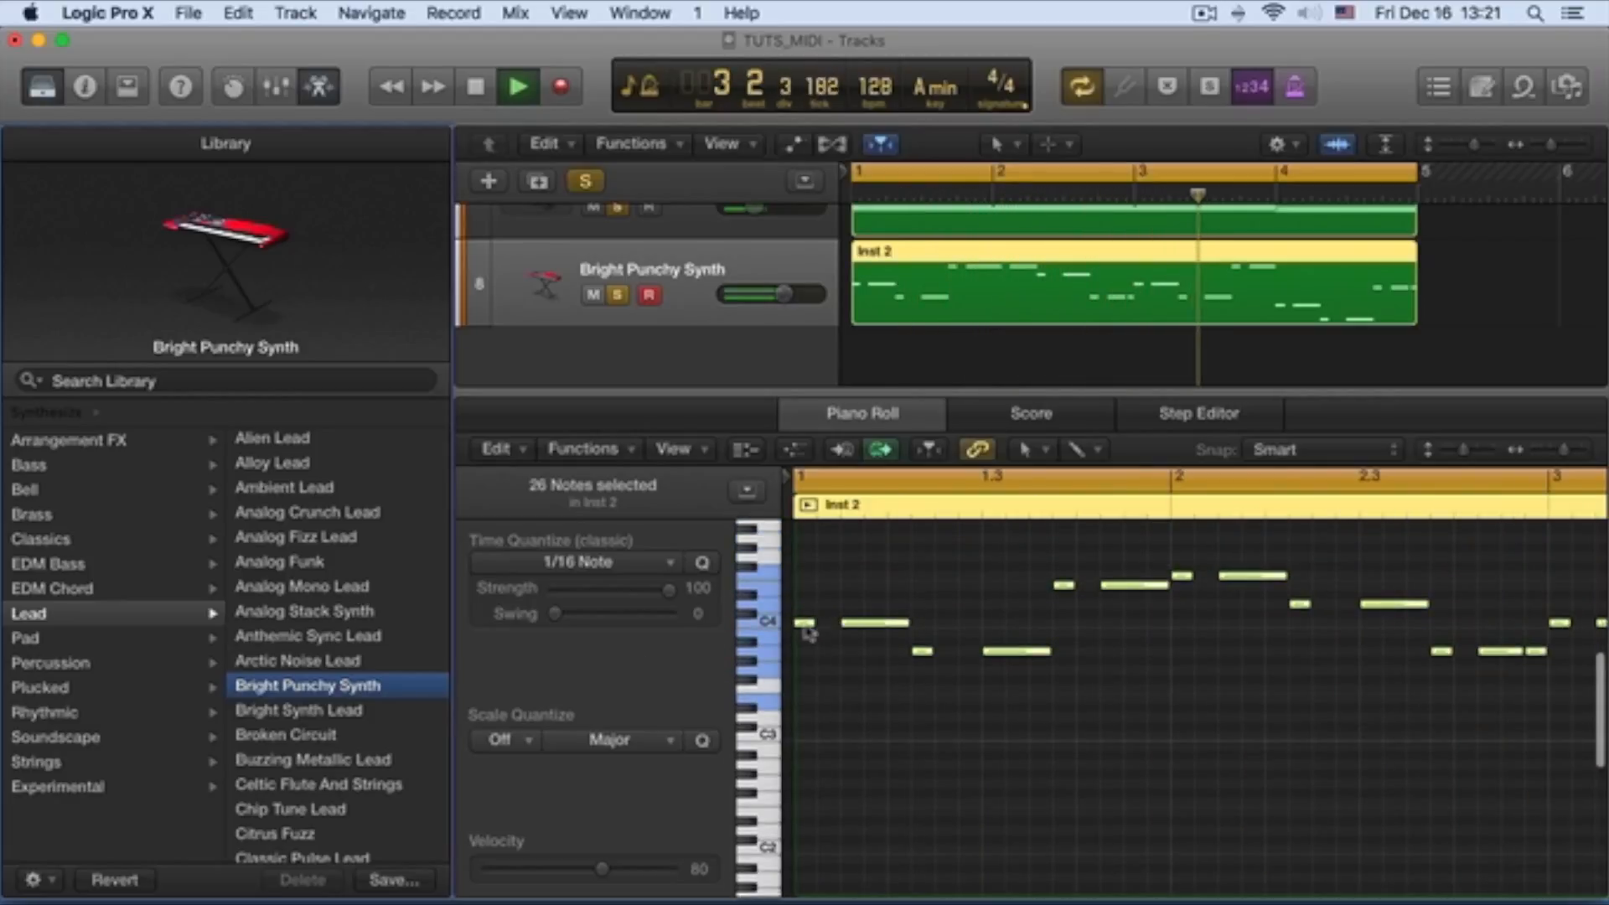
left_click_drag(807, 627, 808, 747)
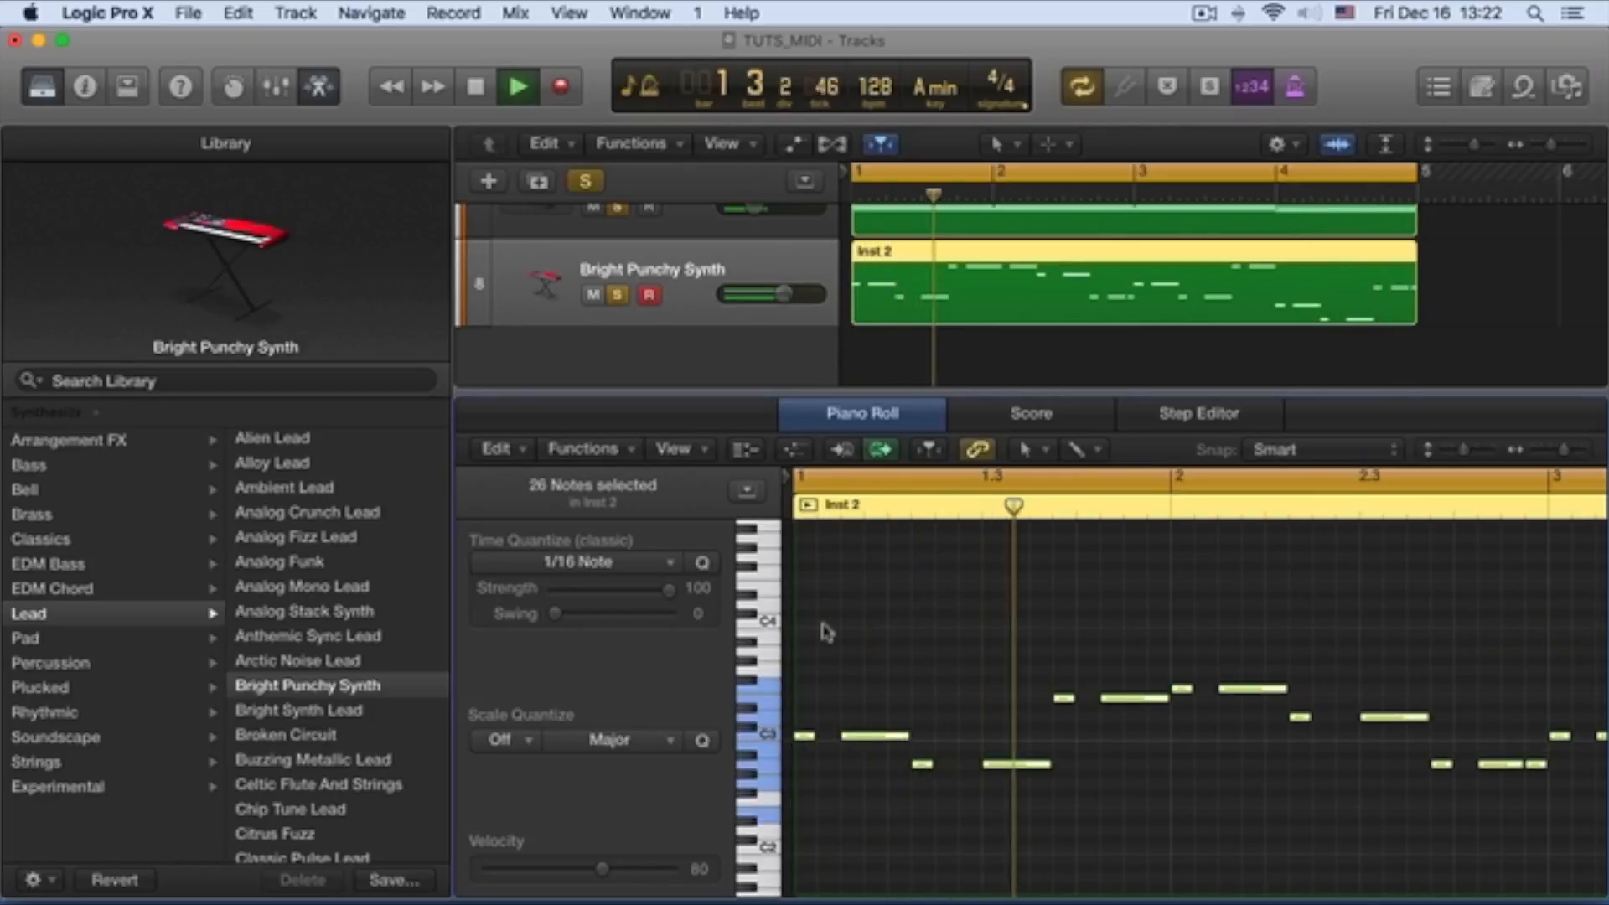
Step: Lower all Bright Punchy Synth melody notes another octave, with the first note at C2, during playback
scroll(826, 632, "up", 6)
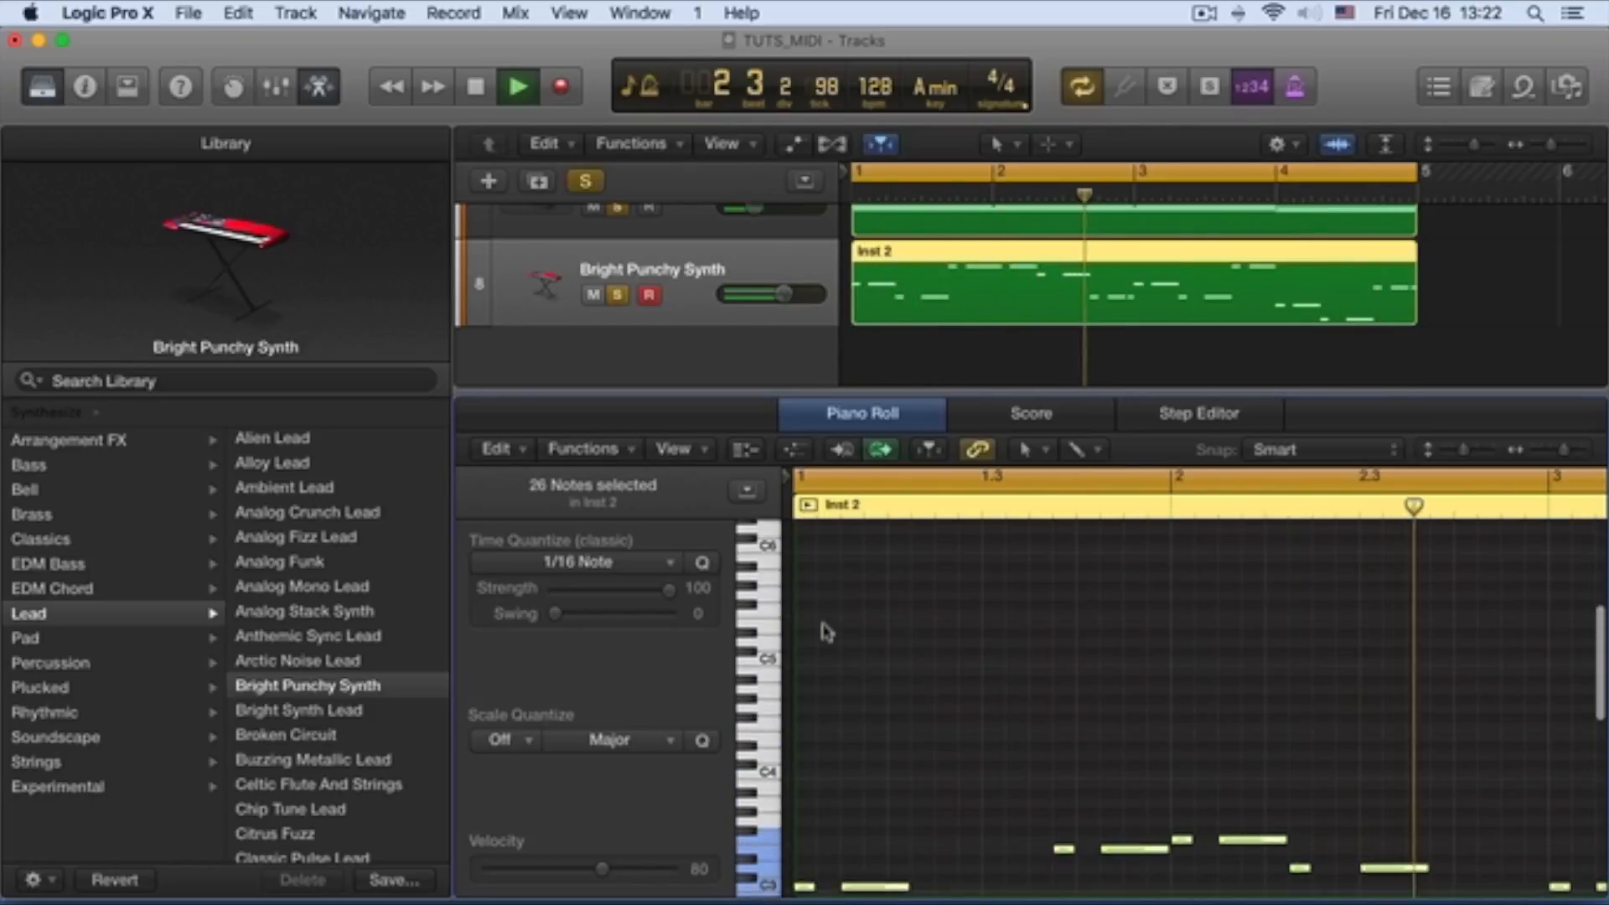
scroll(826, 633, "down", 12)
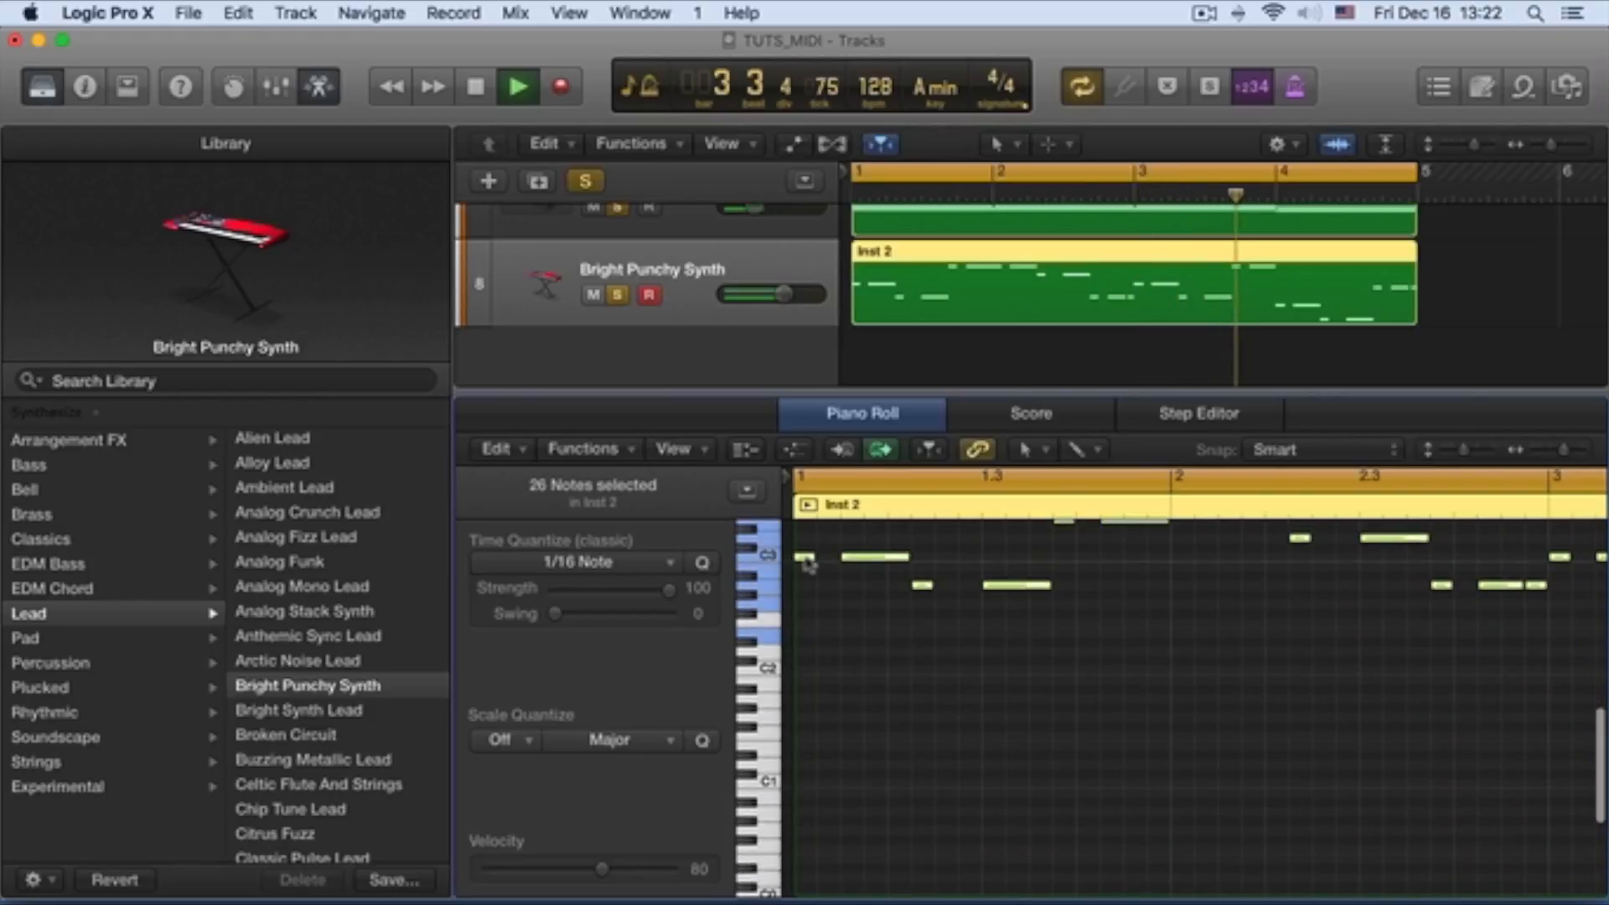
left_click_drag(809, 564, 807, 683)
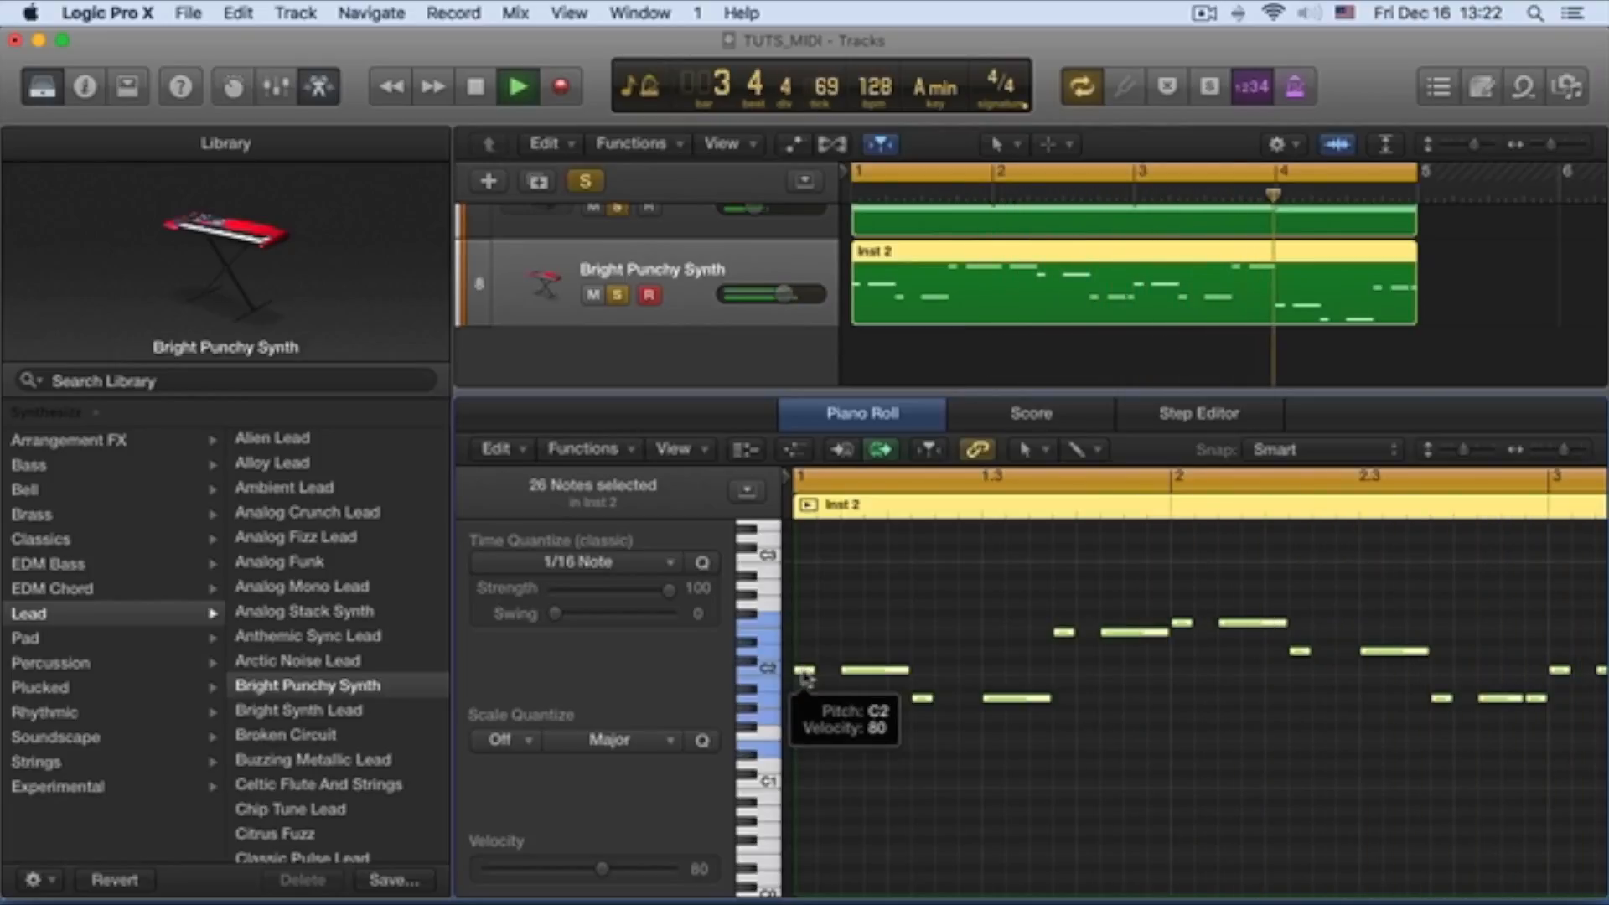
Step: Raise all Bright Punchy Synth melody notes one octave, with the first note at C3
scroll(807, 677, "up", 2)
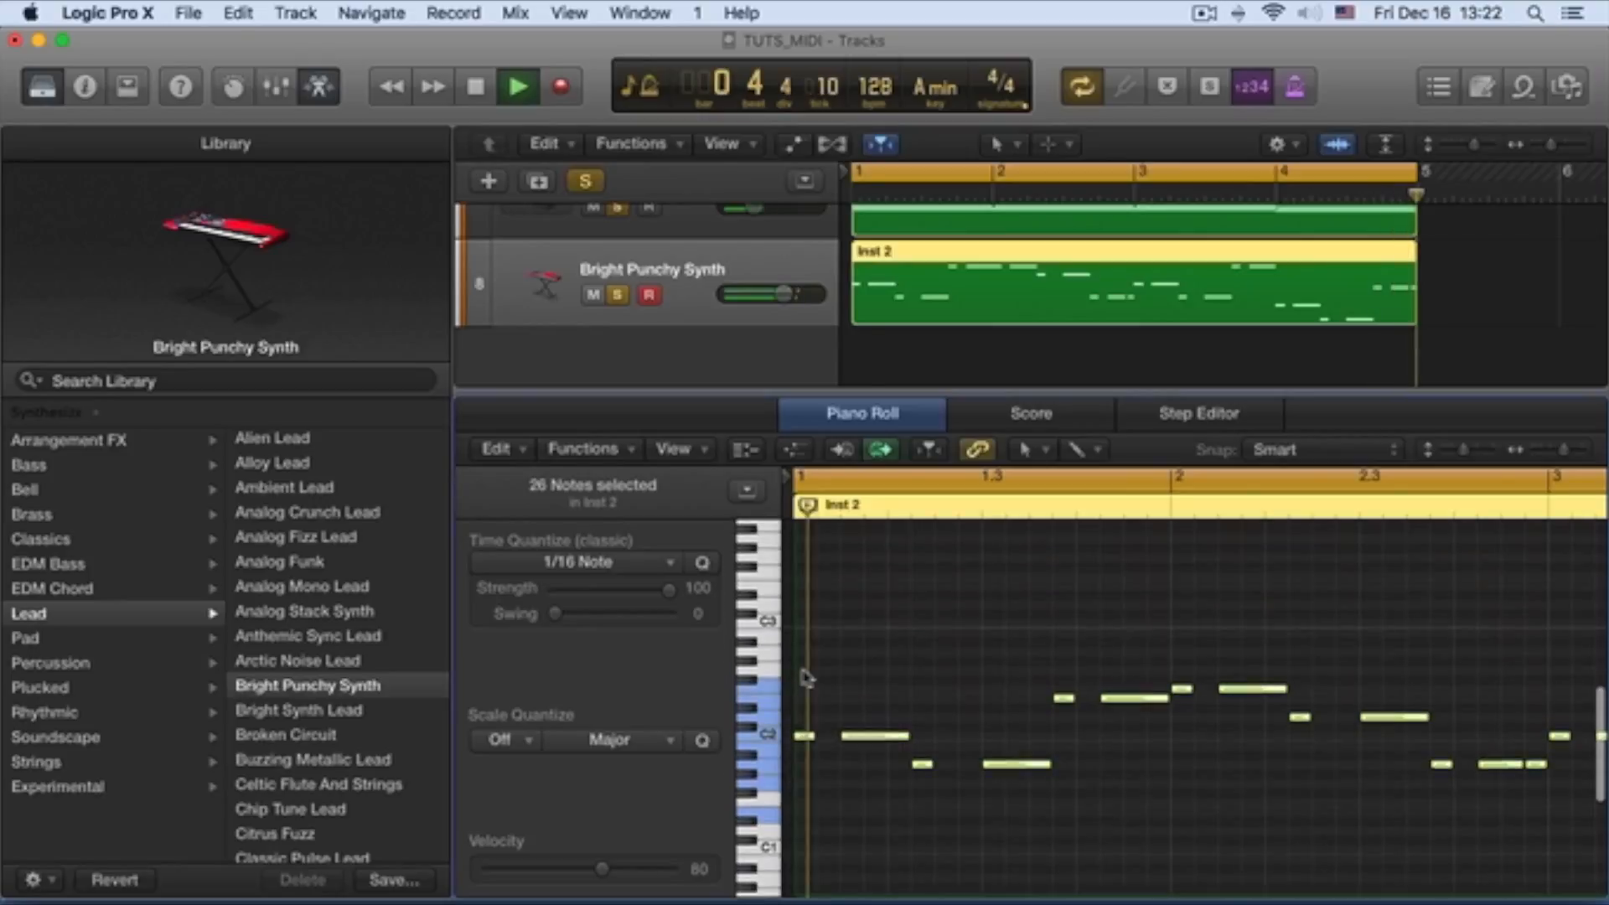
scroll(806, 678, "up", 1)
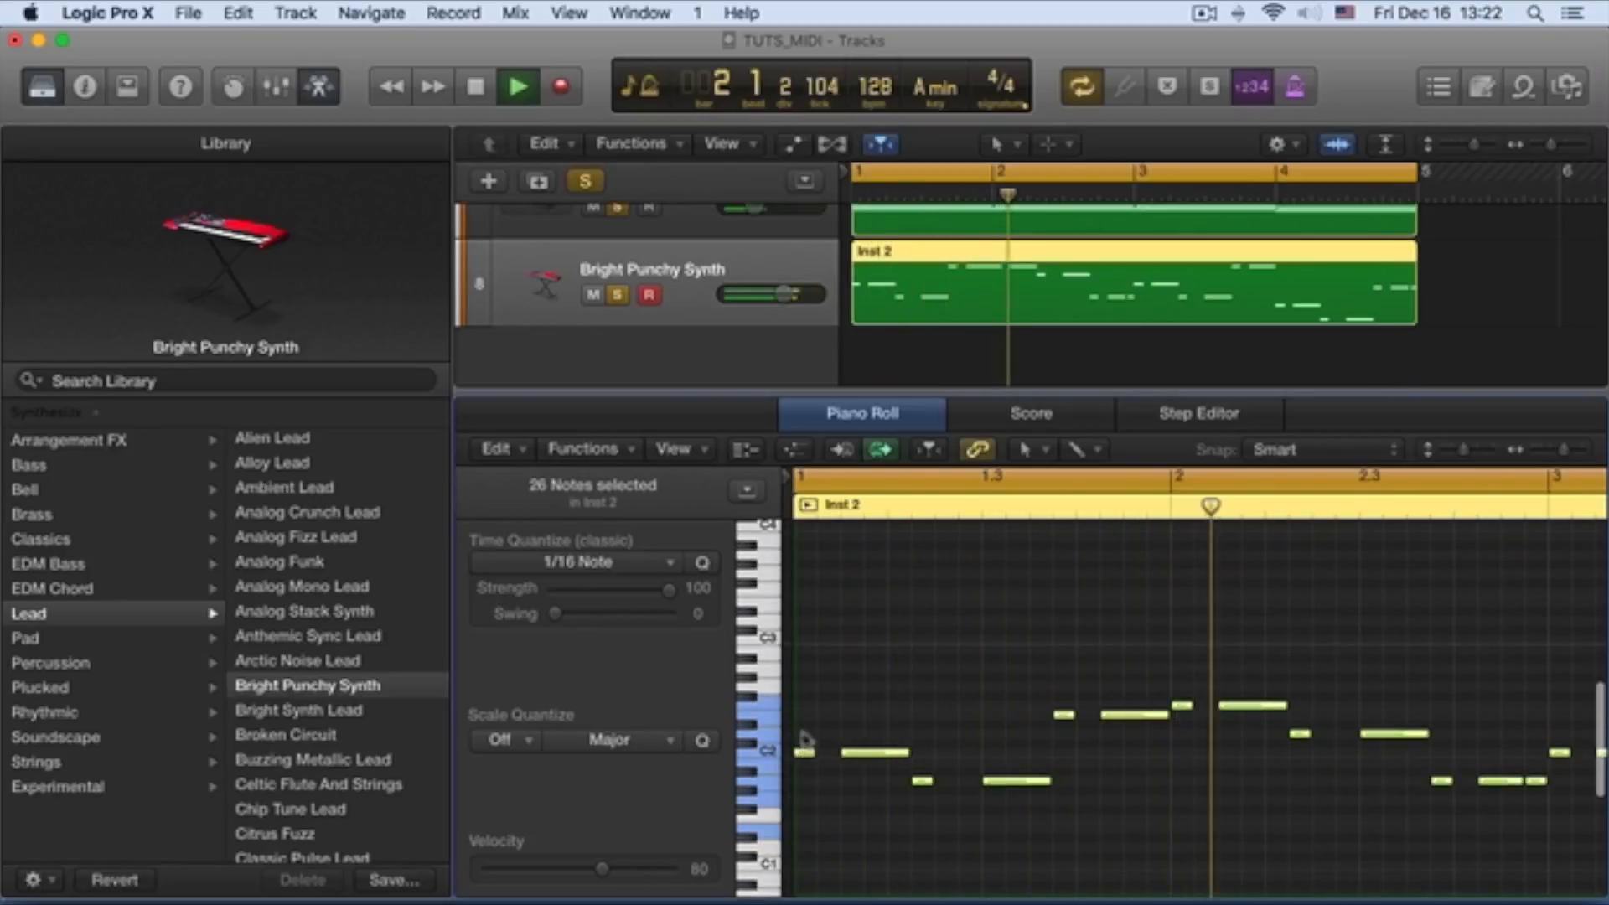
left_click_drag(803, 736, 804, 670)
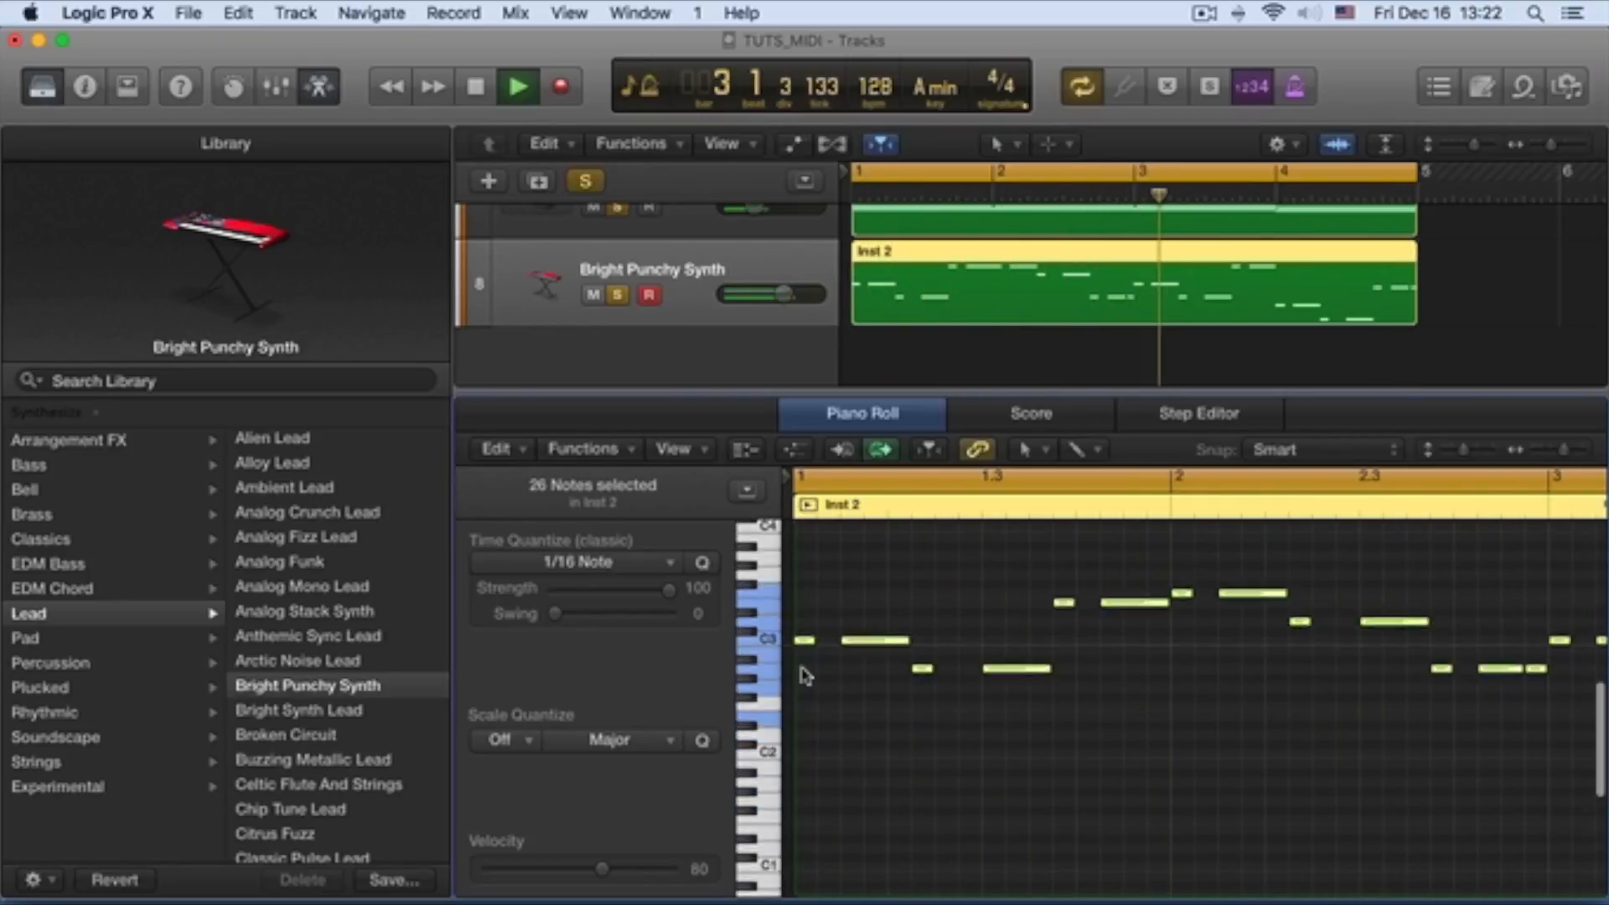
scroll(805, 676, "up", 2)
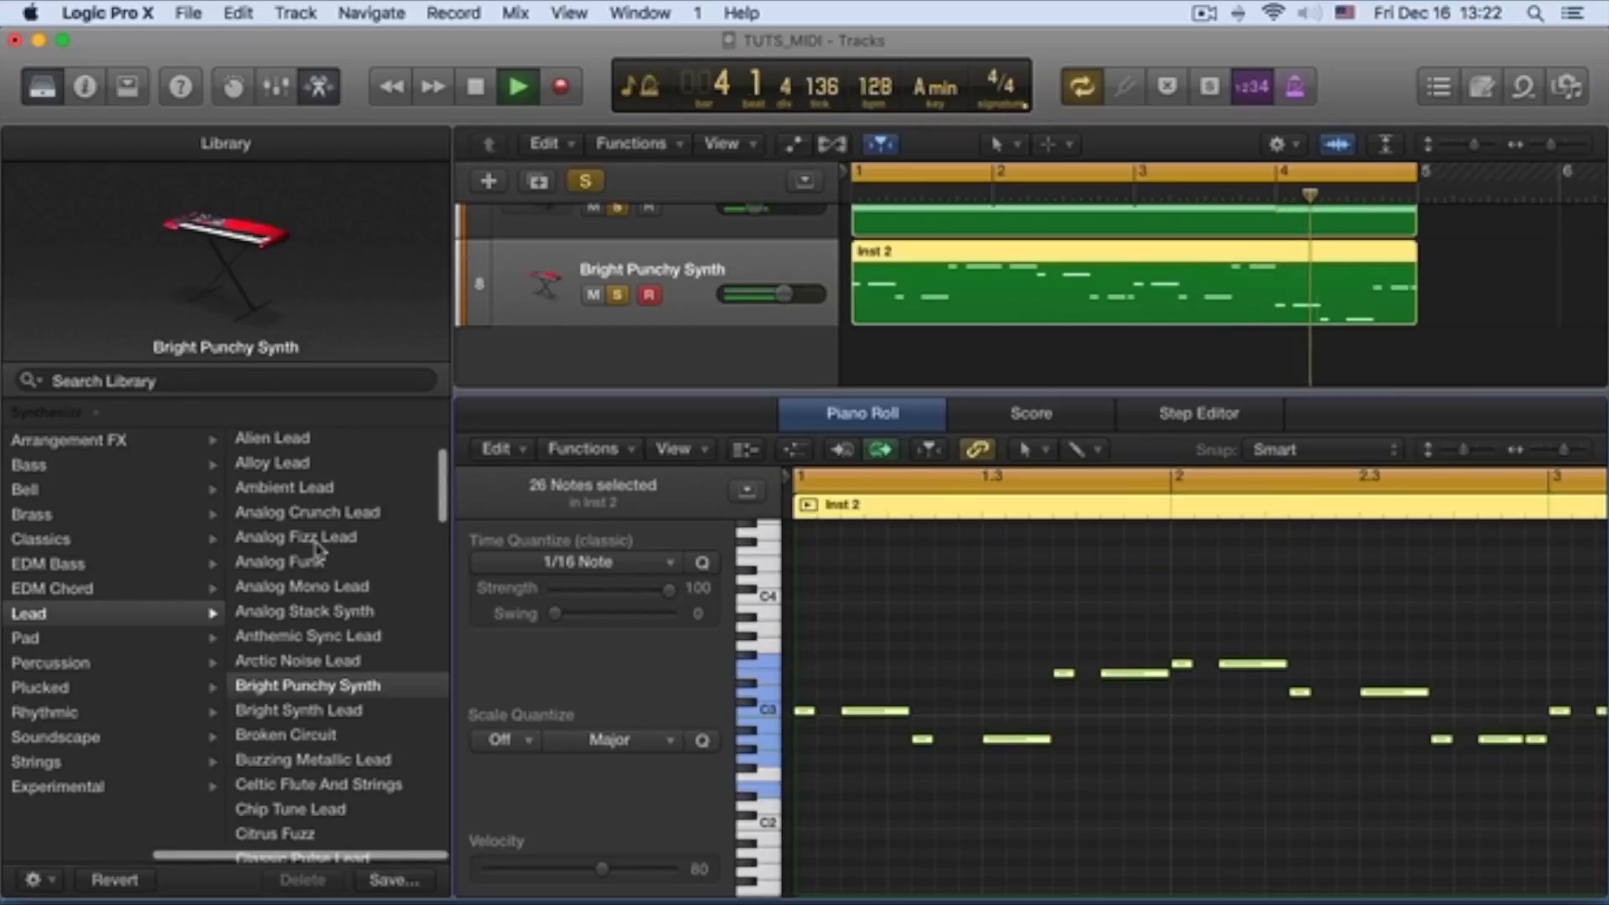
Step: Restart playback from the beginning and listen to the melody together with both chord tracks
key("space")
key("Return")
key("space")
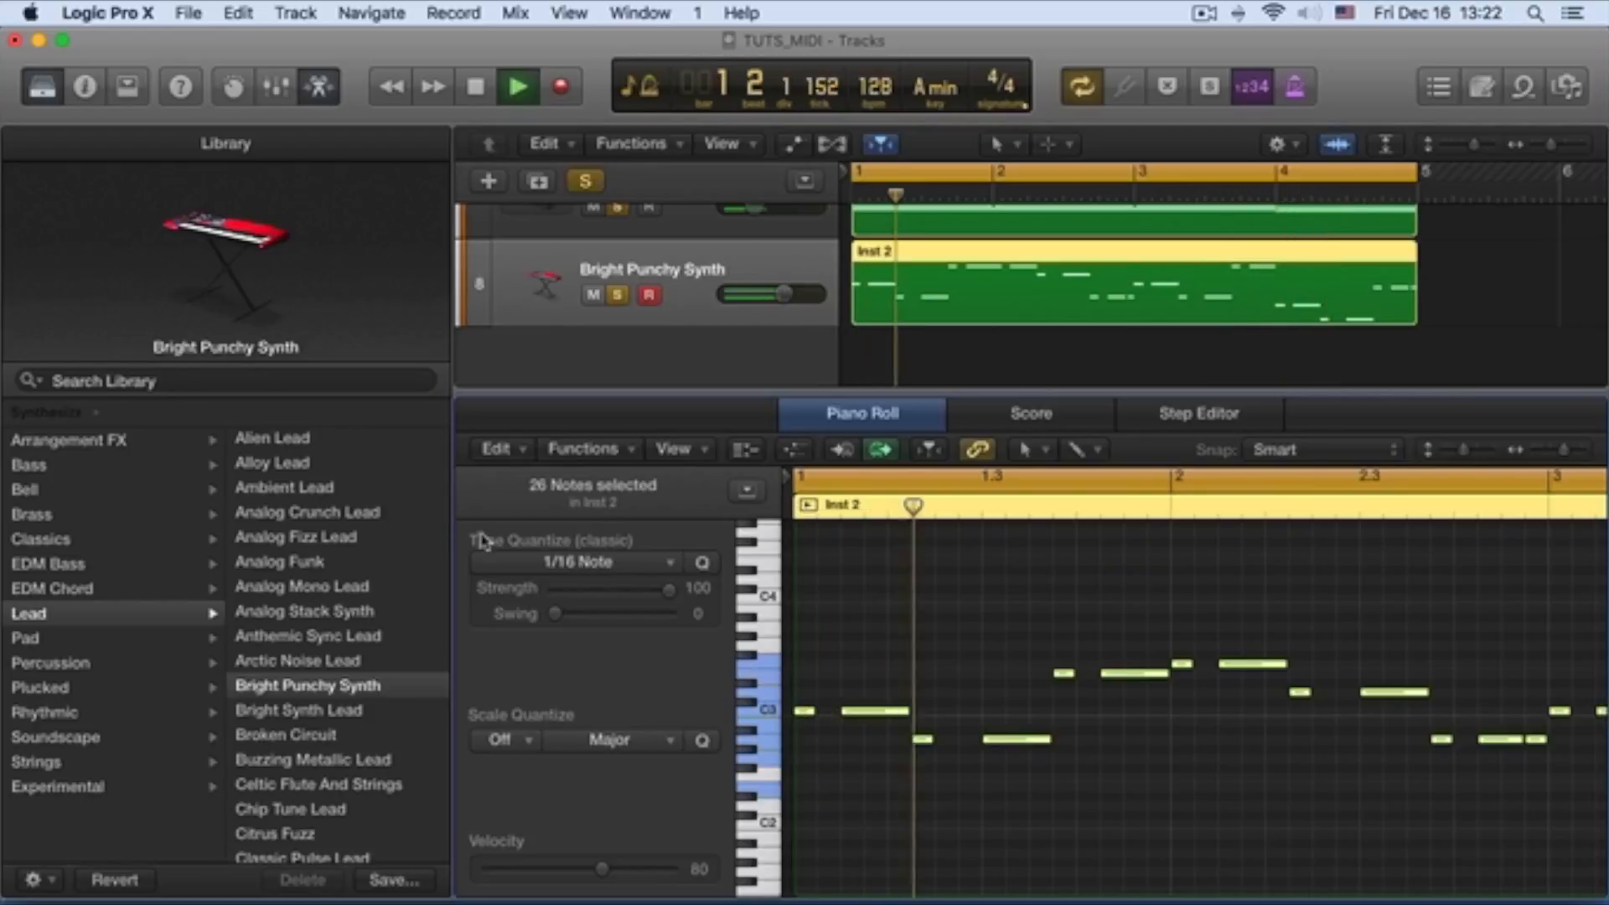
scroll(641, 346, "up", 3)
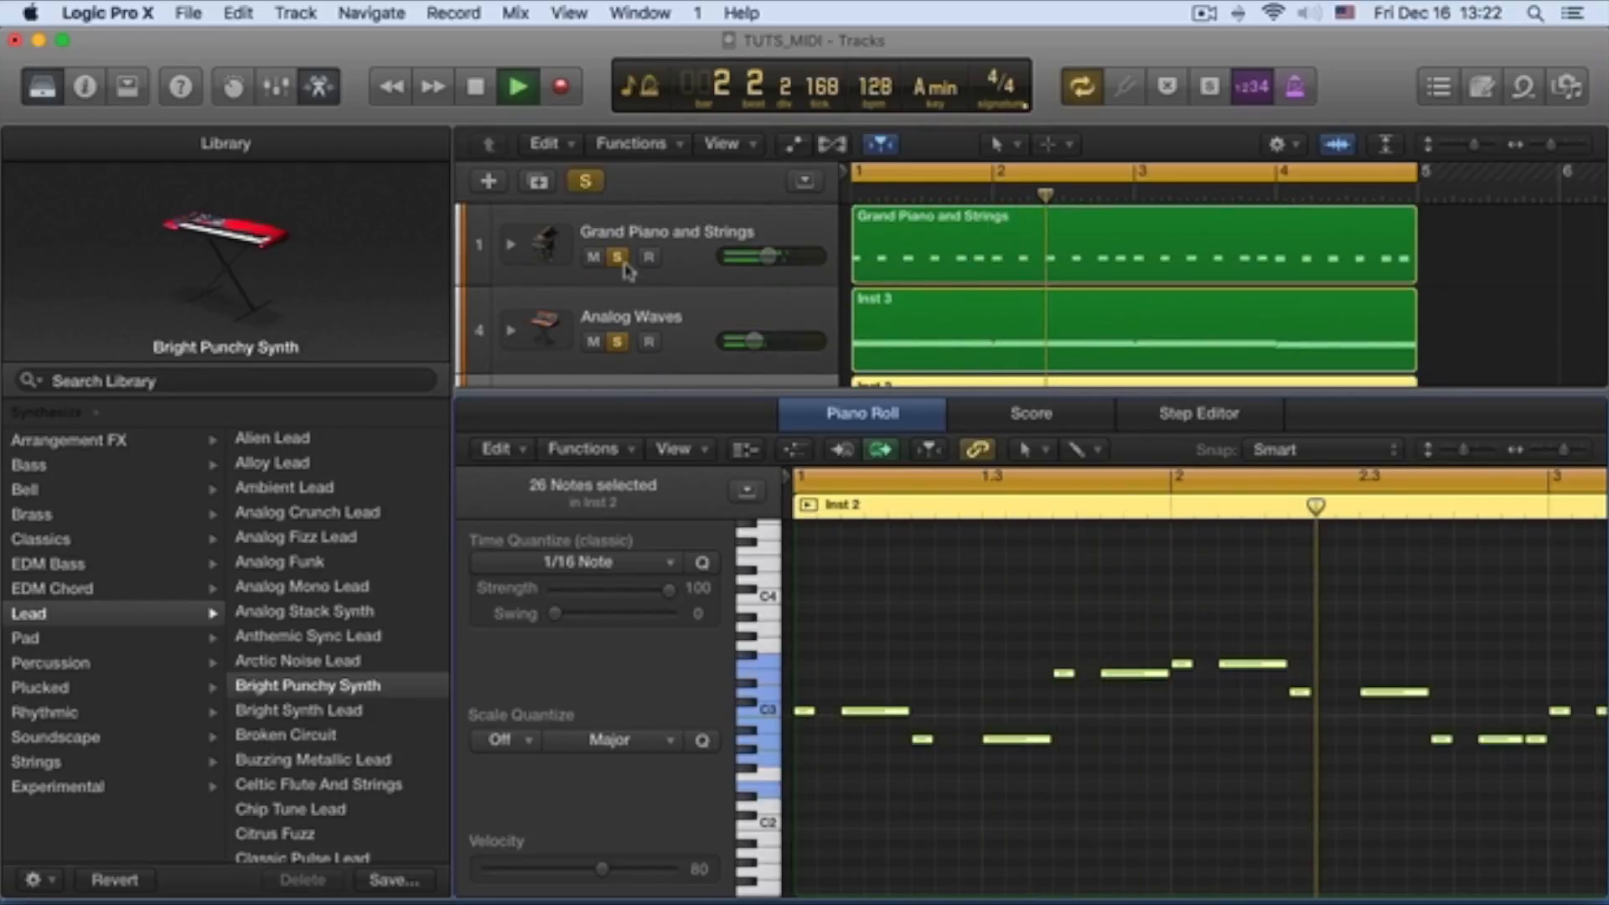
scroll(704, 314, "down", 2)
scroll(704, 312, "down", 2)
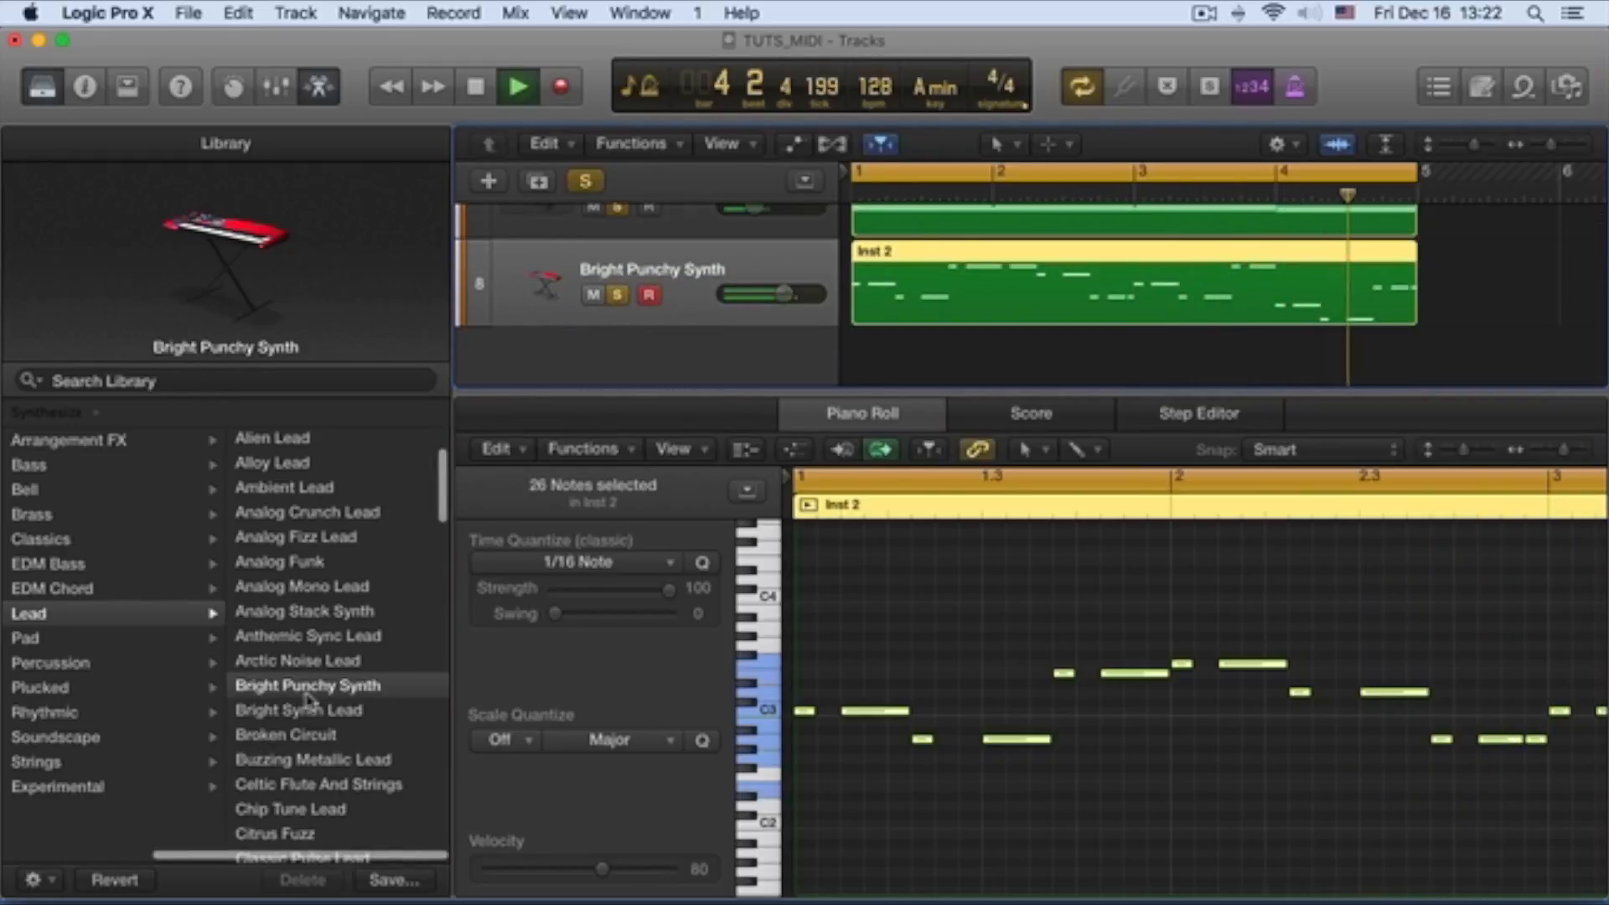
Step: Stop playback and lower all Bright Punchy Synth notes by one octave so the first note sits at C2
scroll(851, 769, "down", 2)
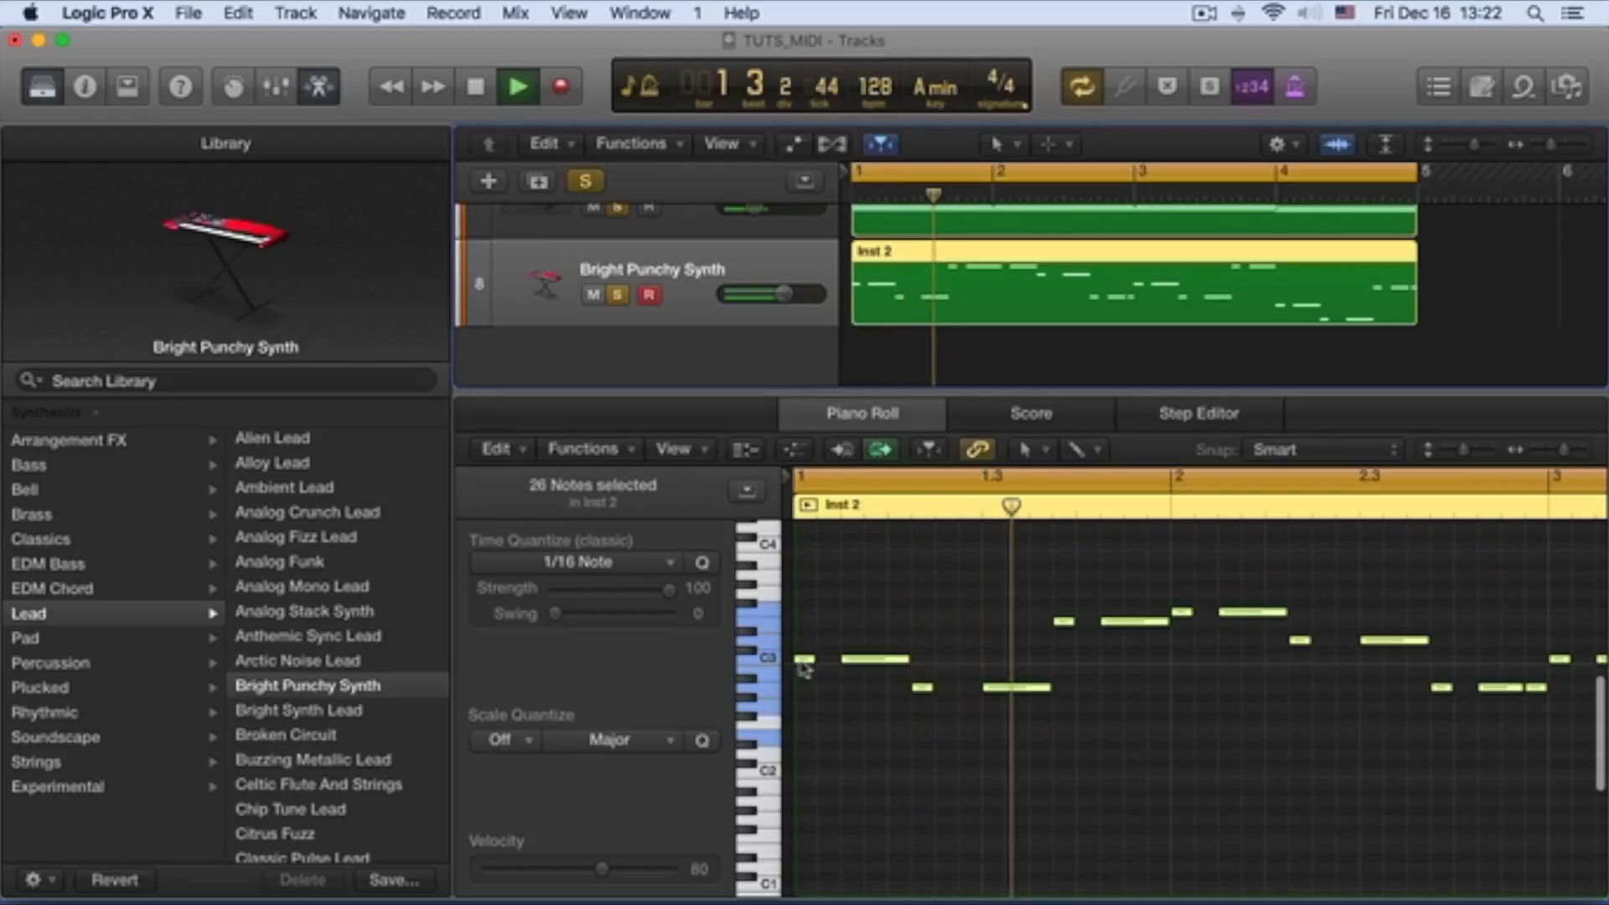
key("space")
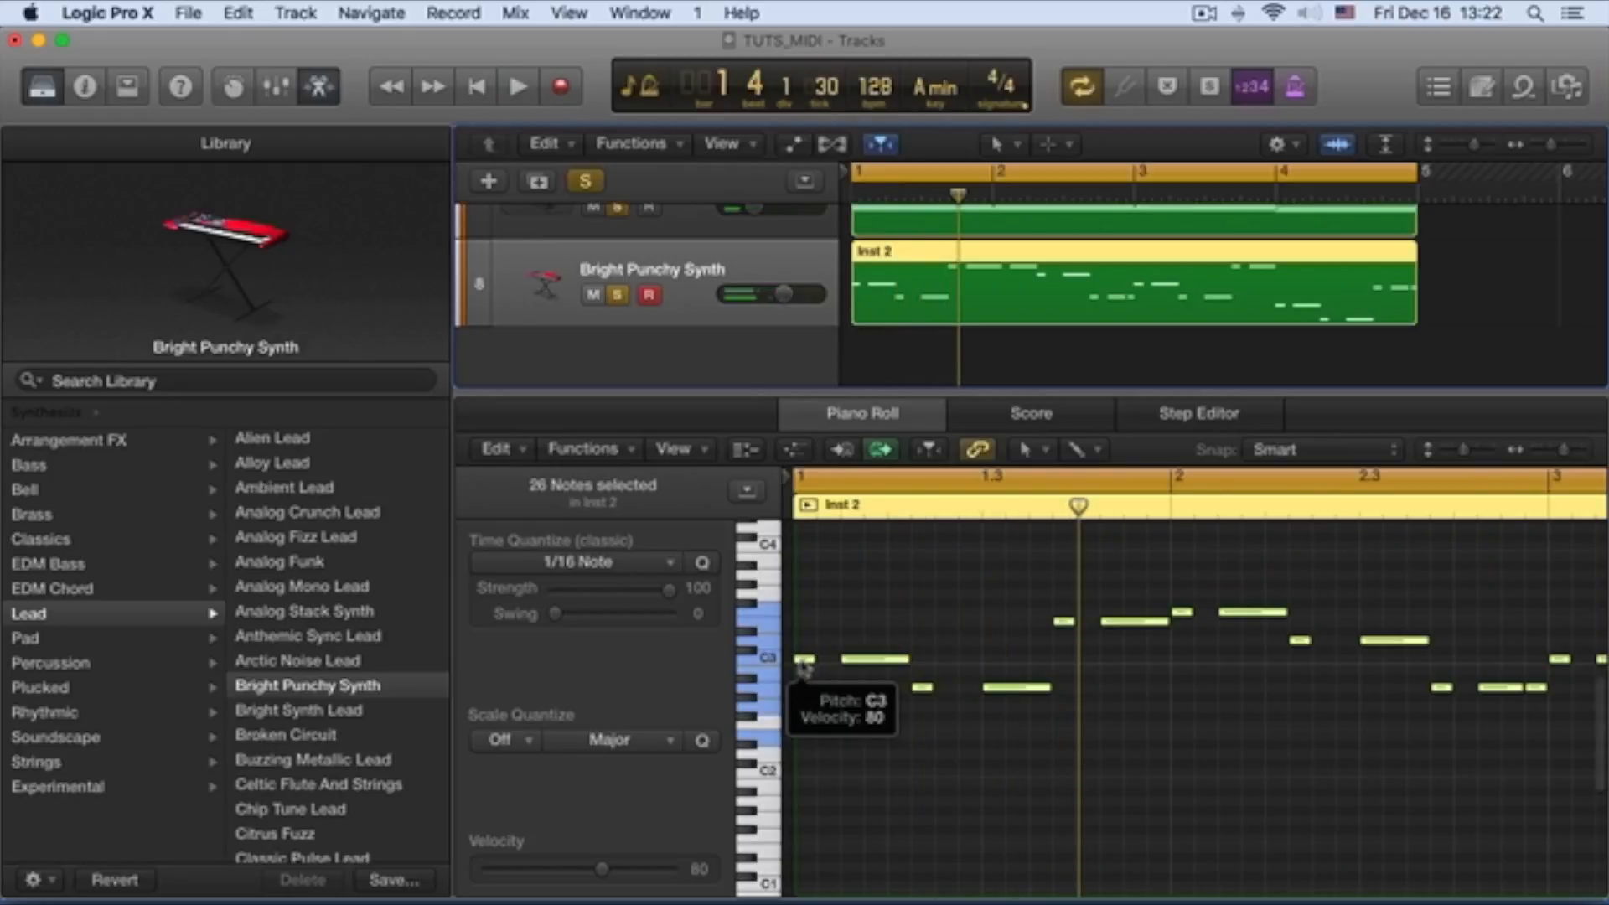
left_click_drag(803, 667, 802, 782)
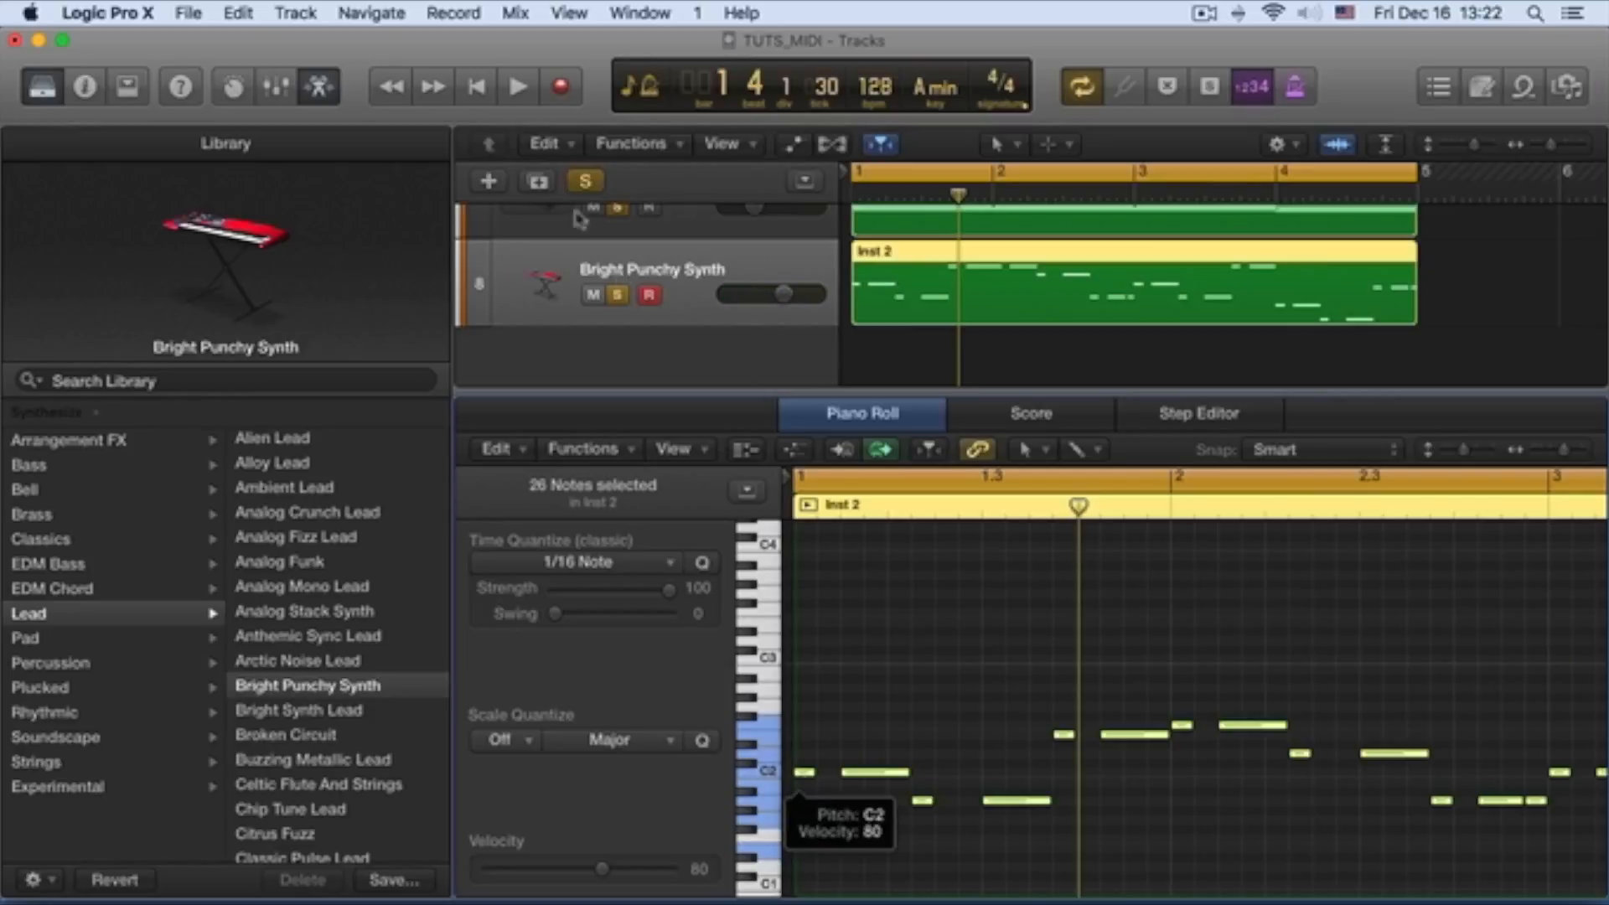
Step: Turn off solo on Grand Piano and Strings and Analog Waves, and play the Bright Punchy Synth melody alone
scroll(627, 284, "up", 2)
left_click(622, 243)
scroll(622, 244, "up", 3)
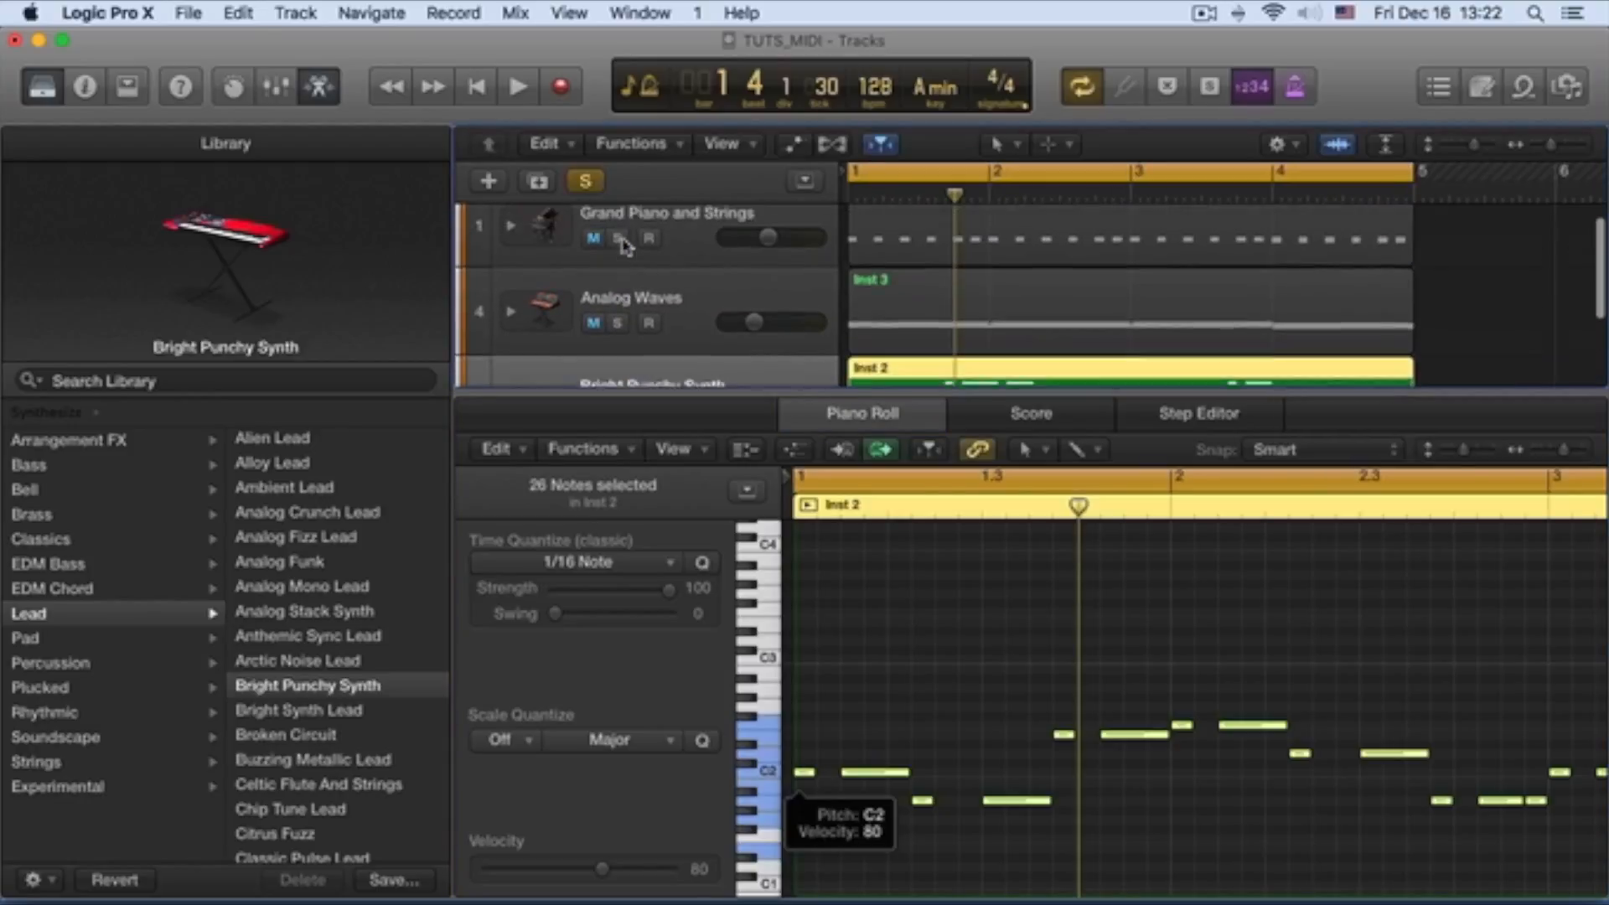
scroll(622, 245, "down", 4)
scroll(622, 245, "down", 1)
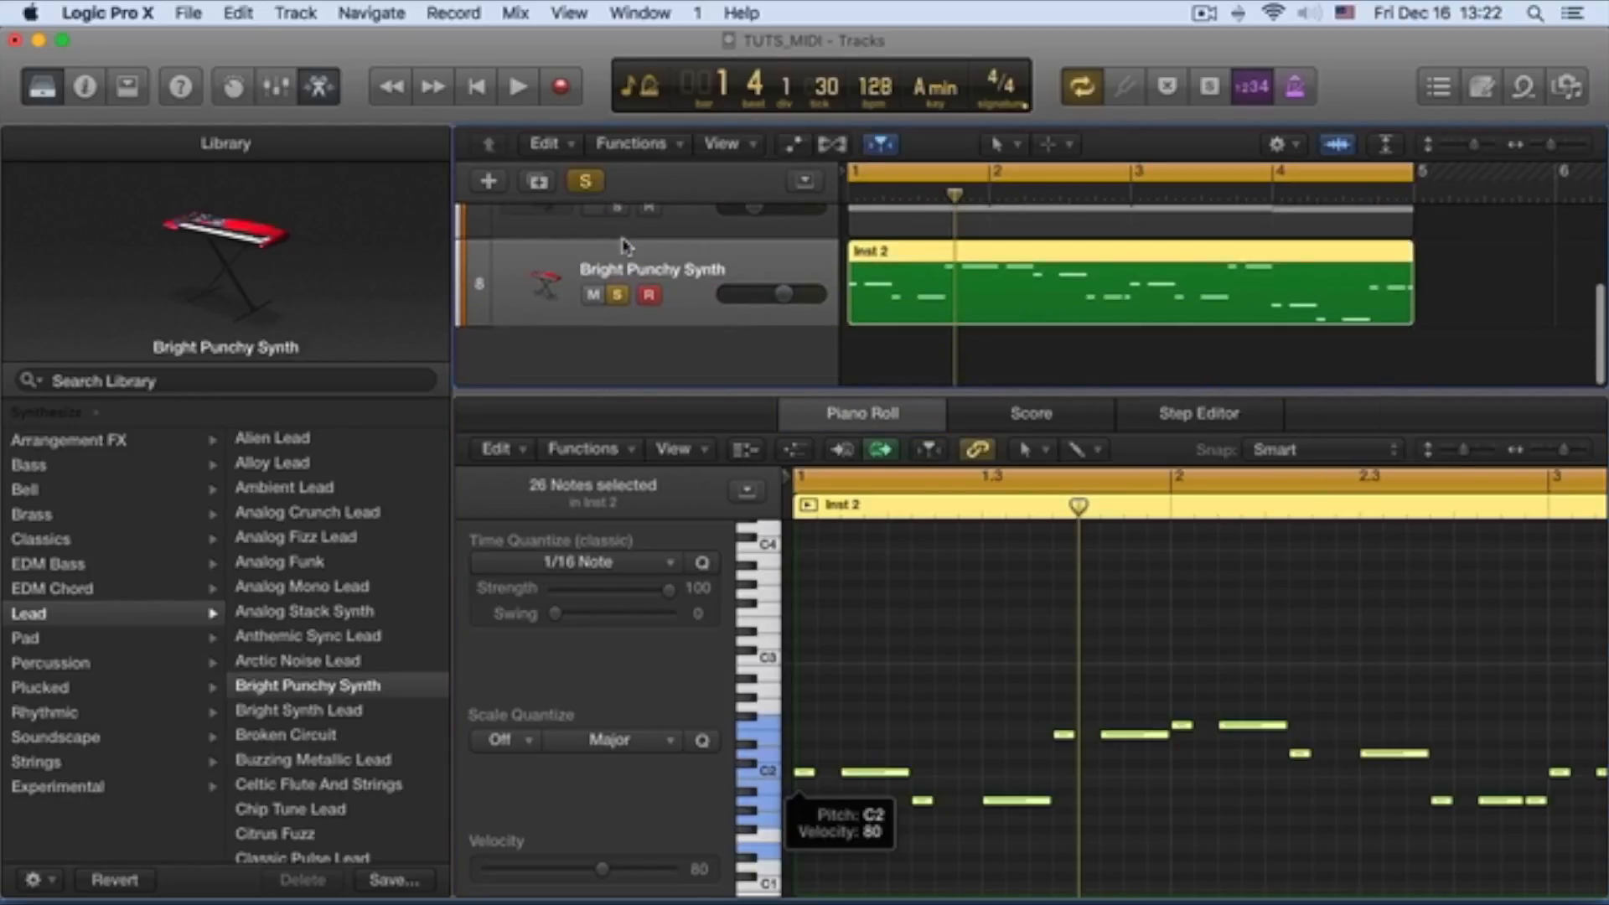
key("space")
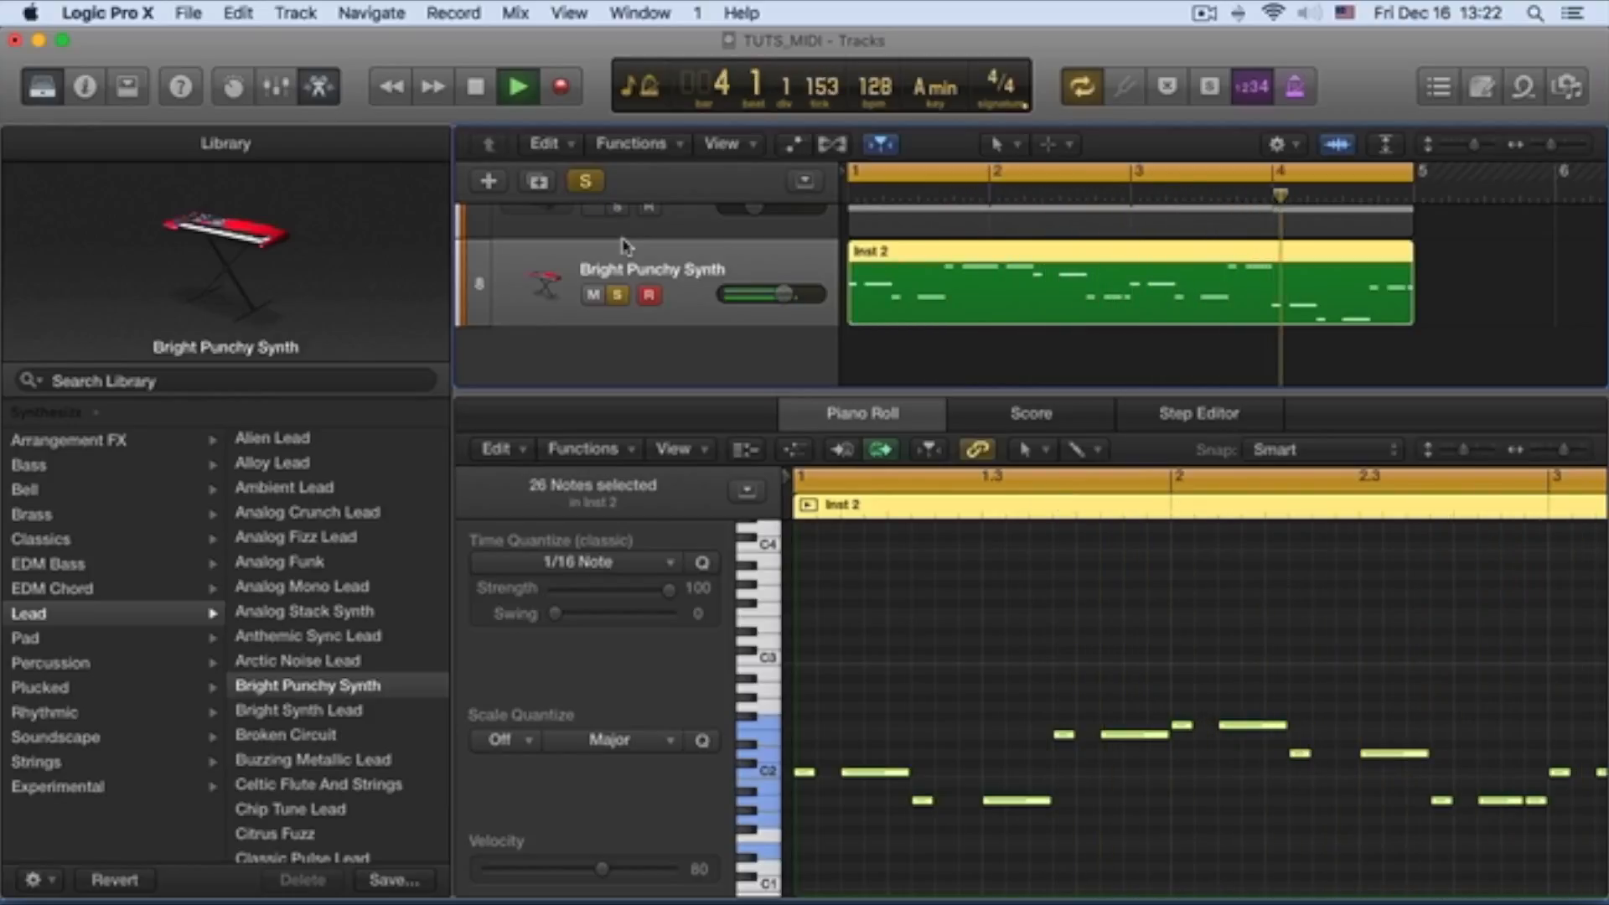
key("space")
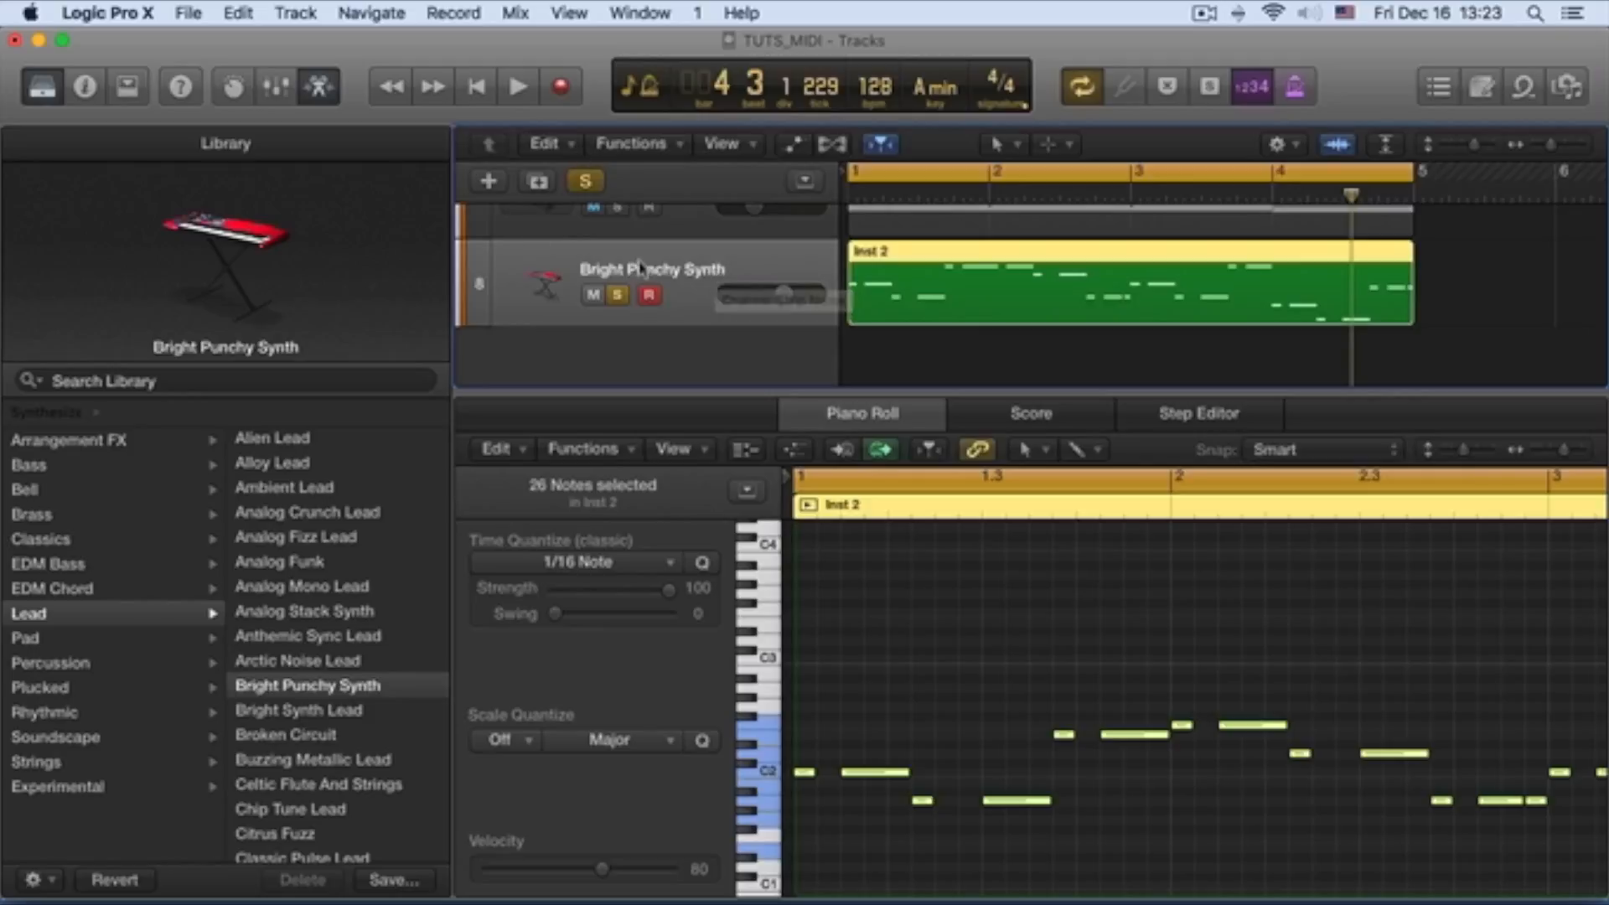
key("space")
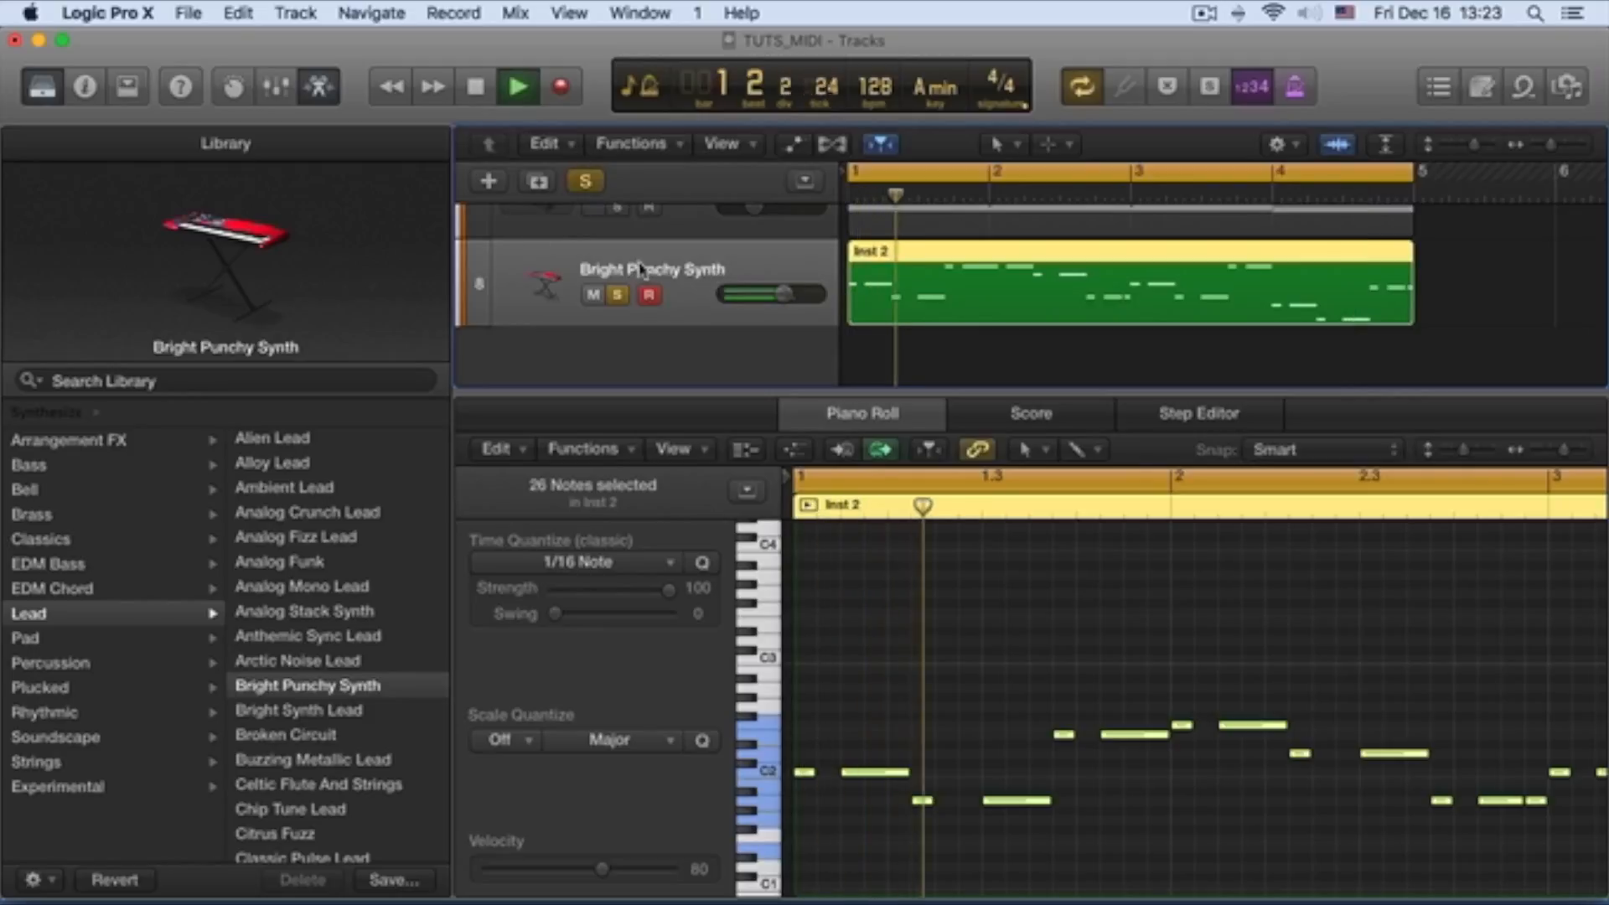
Step: Stop playback, add a new software instrument track, and copy the Bright Punchy Synth melody region onto it
key("space")
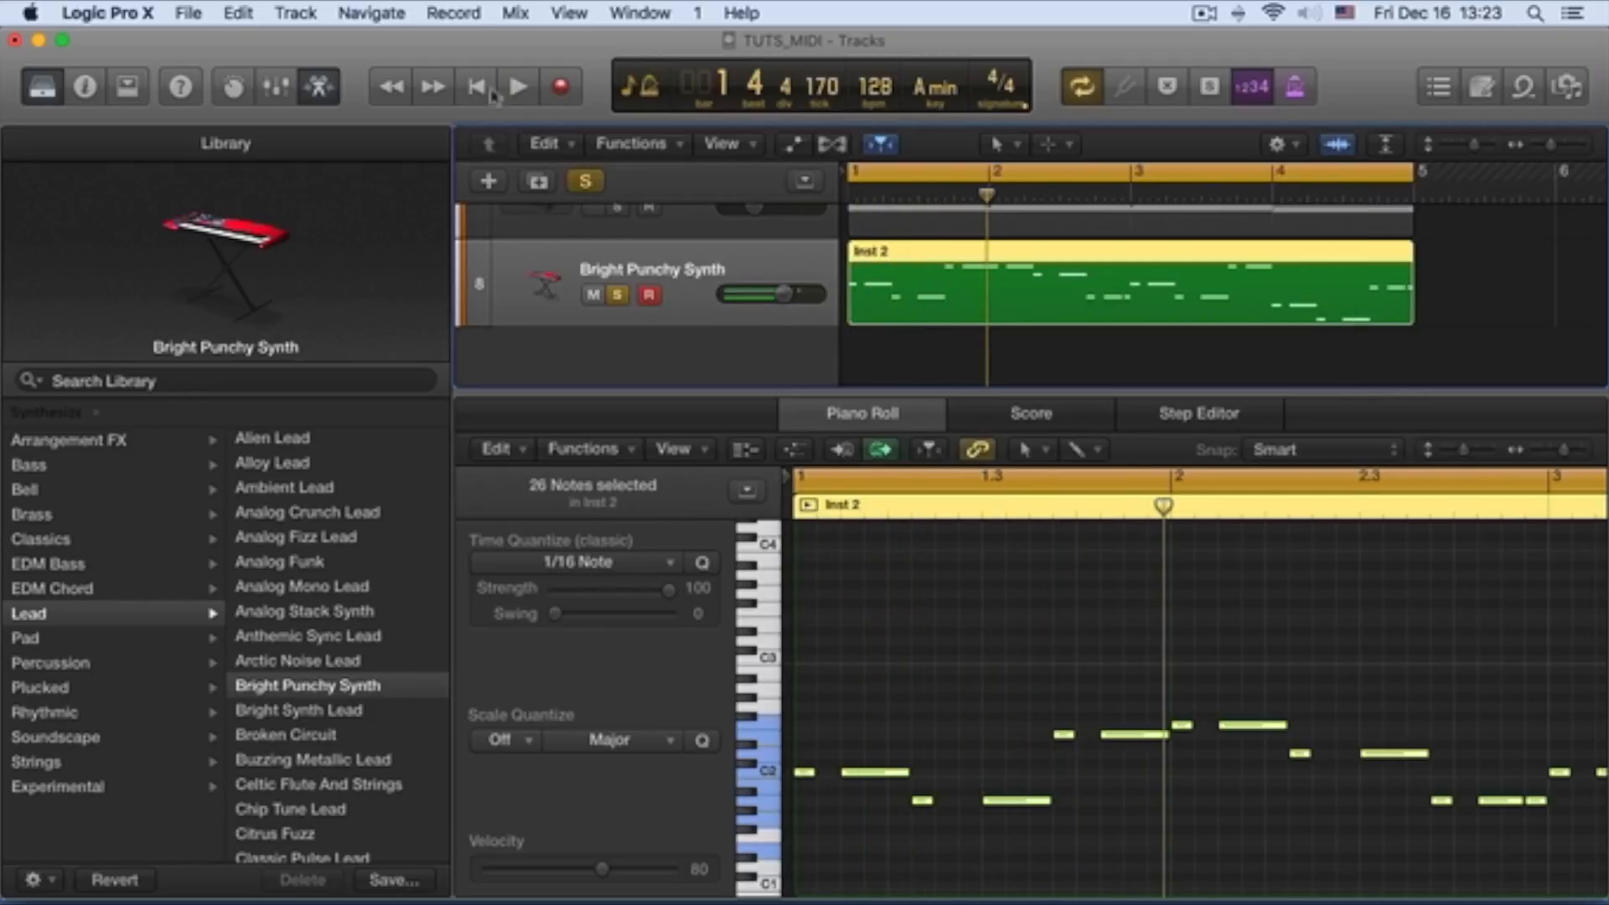
left_click(454, 13)
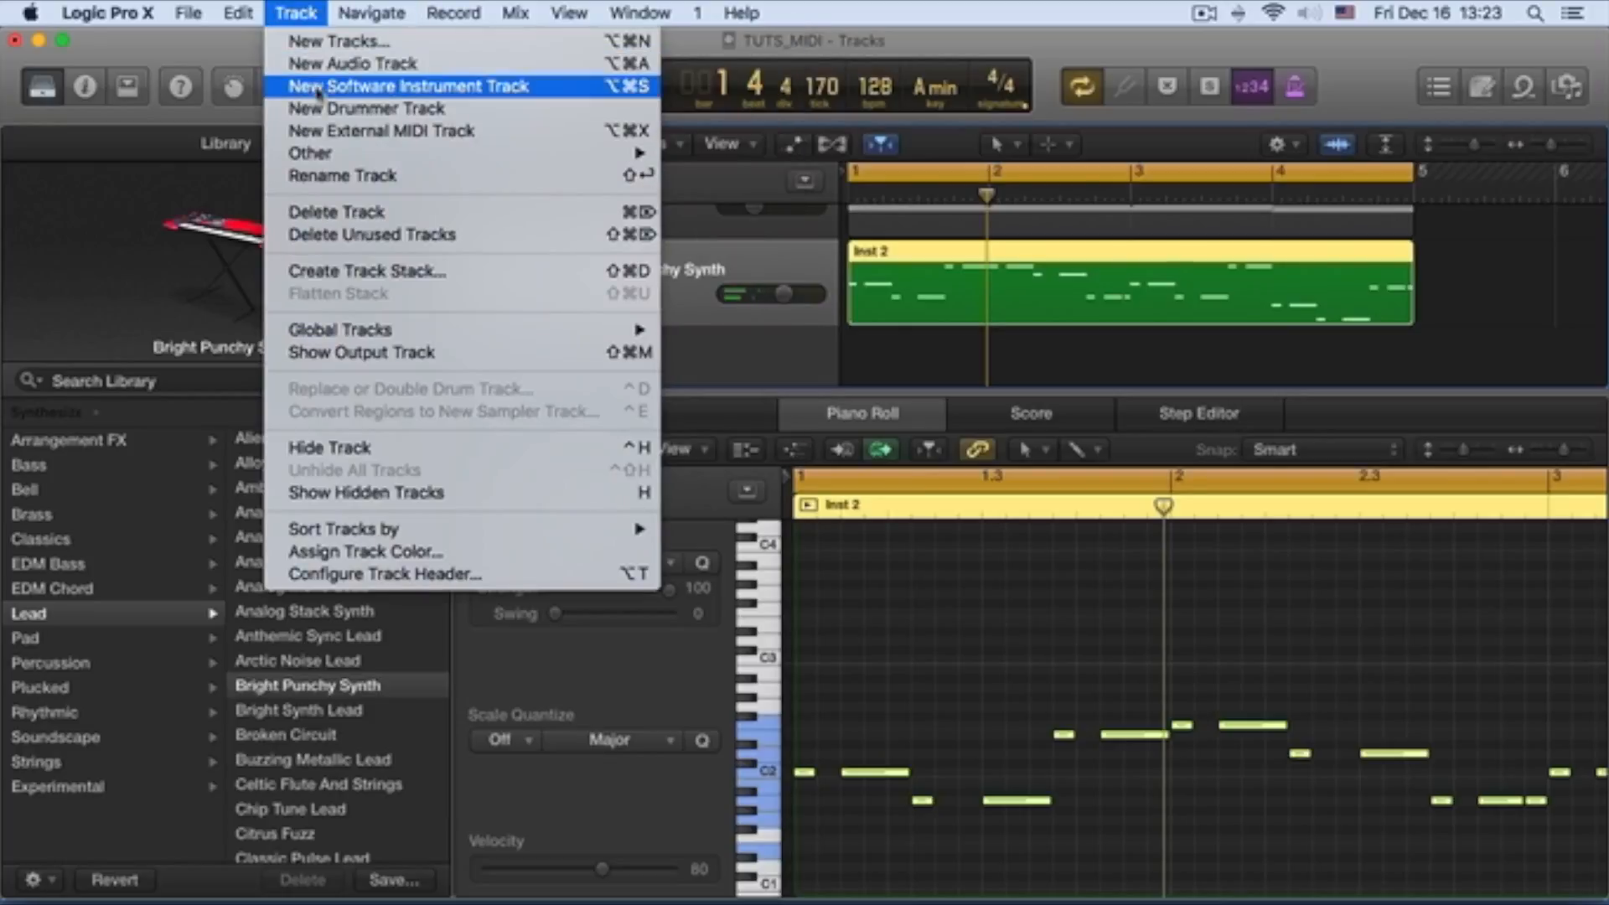
left_click(318, 88)
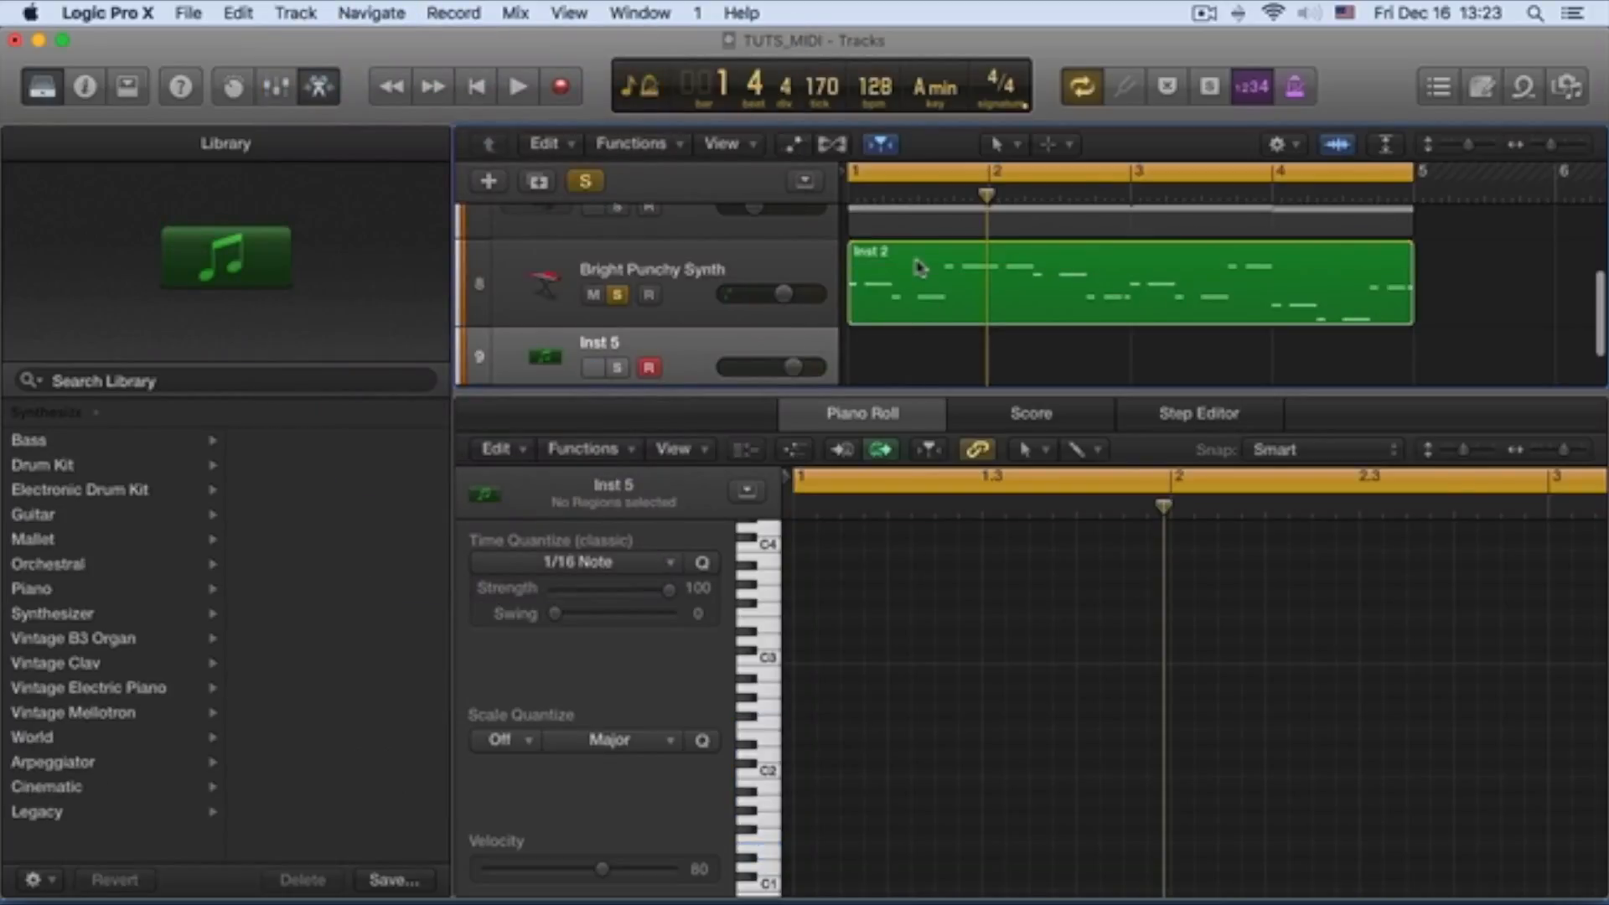
left_click(917, 260)
left_click_drag(912, 315, 910, 345)
scroll(913, 335, "down", 2)
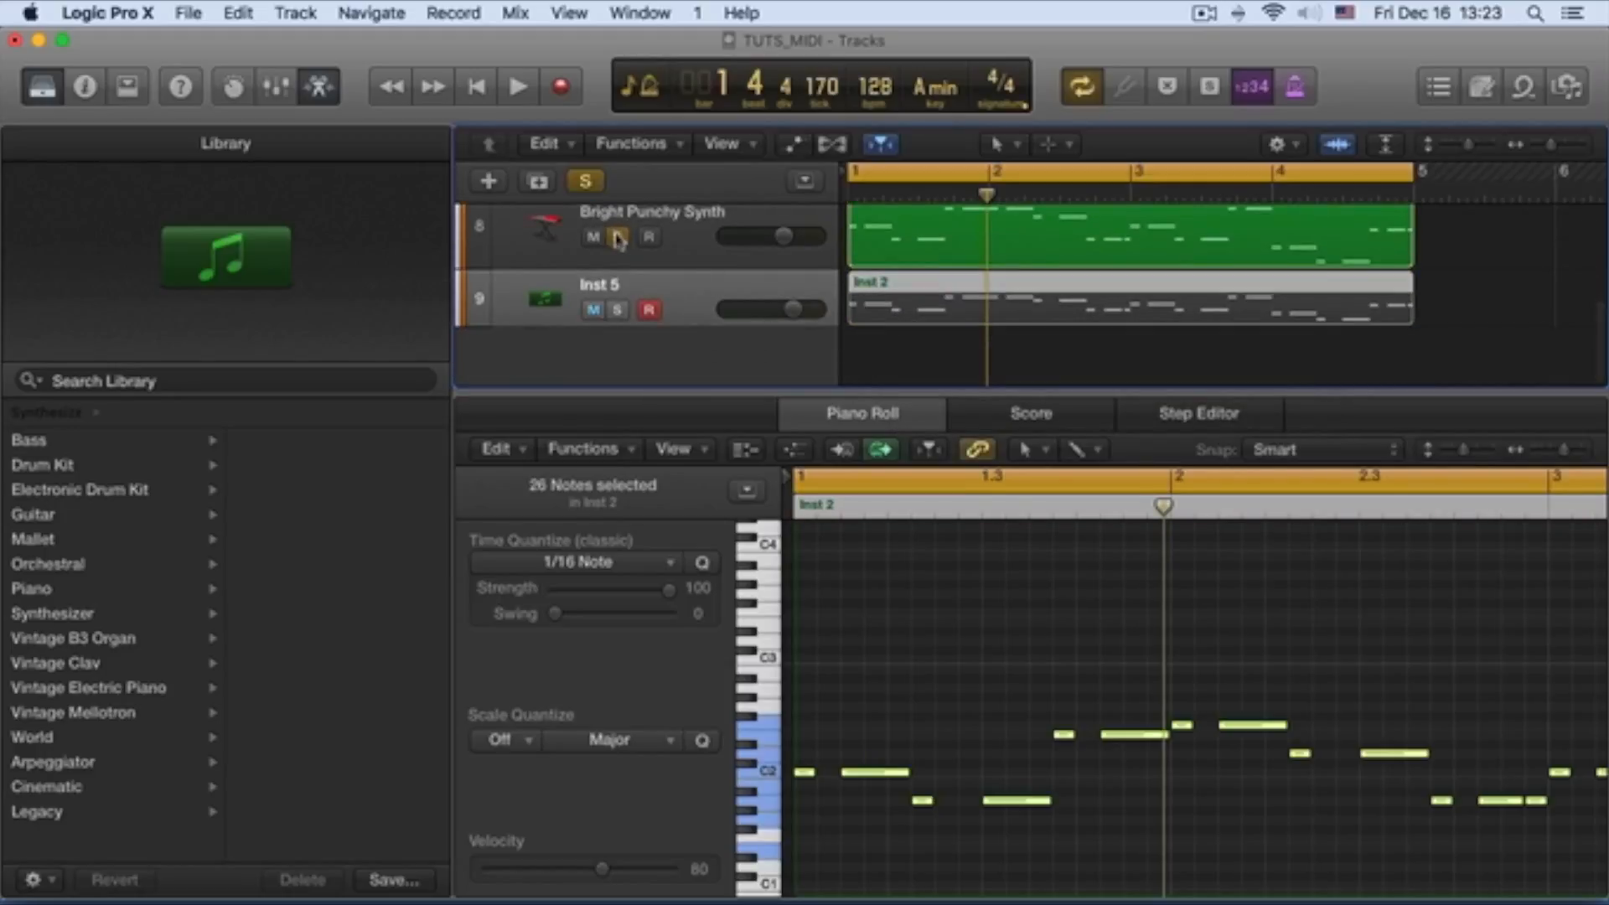
Step: Move the solo from Bright Punchy Synth to the new Inst 5 track and make its track row taller
left_click(617, 236)
left_click(618, 311)
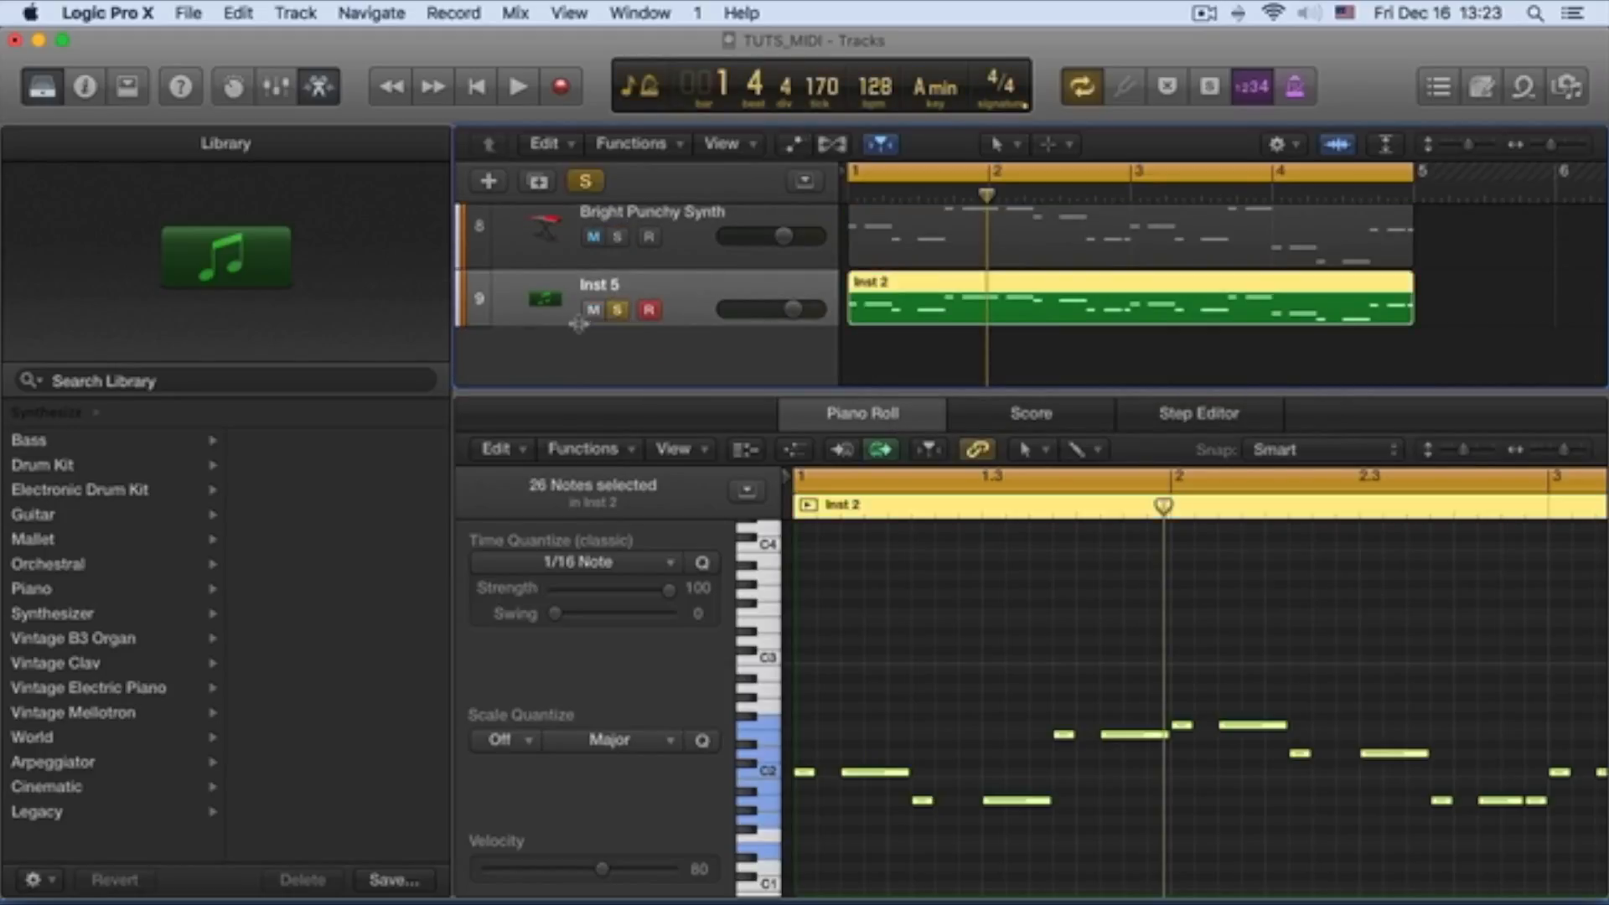
left_click_drag(579, 324, 578, 363)
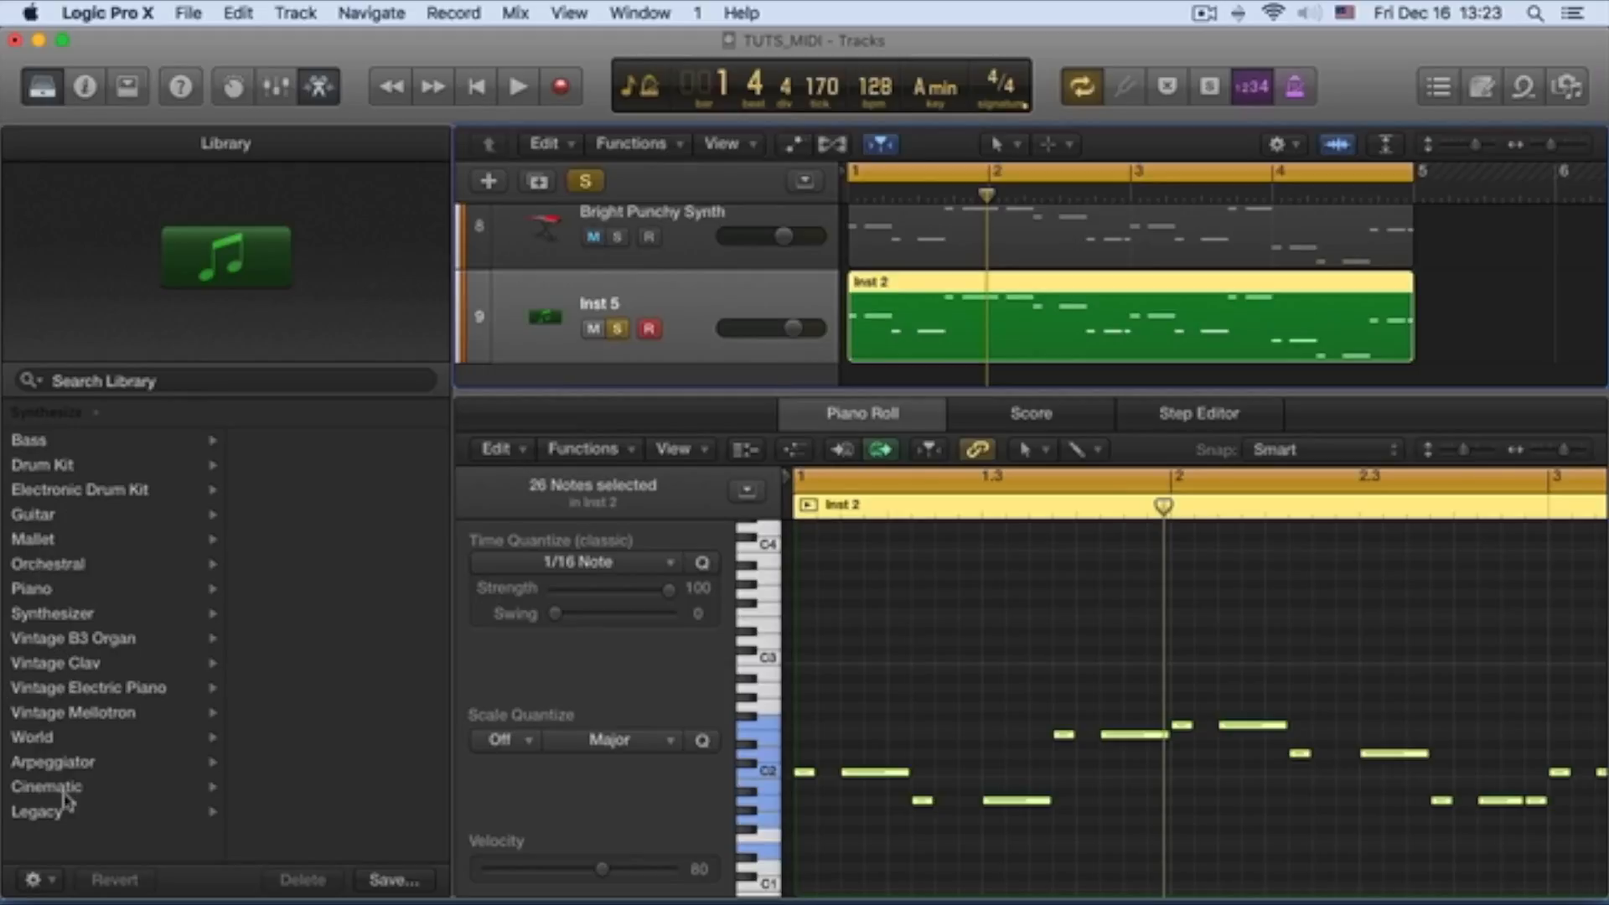
Step: Load the Screaming Lead synthesizer patch on the new melody track and play it
left_click(89, 811)
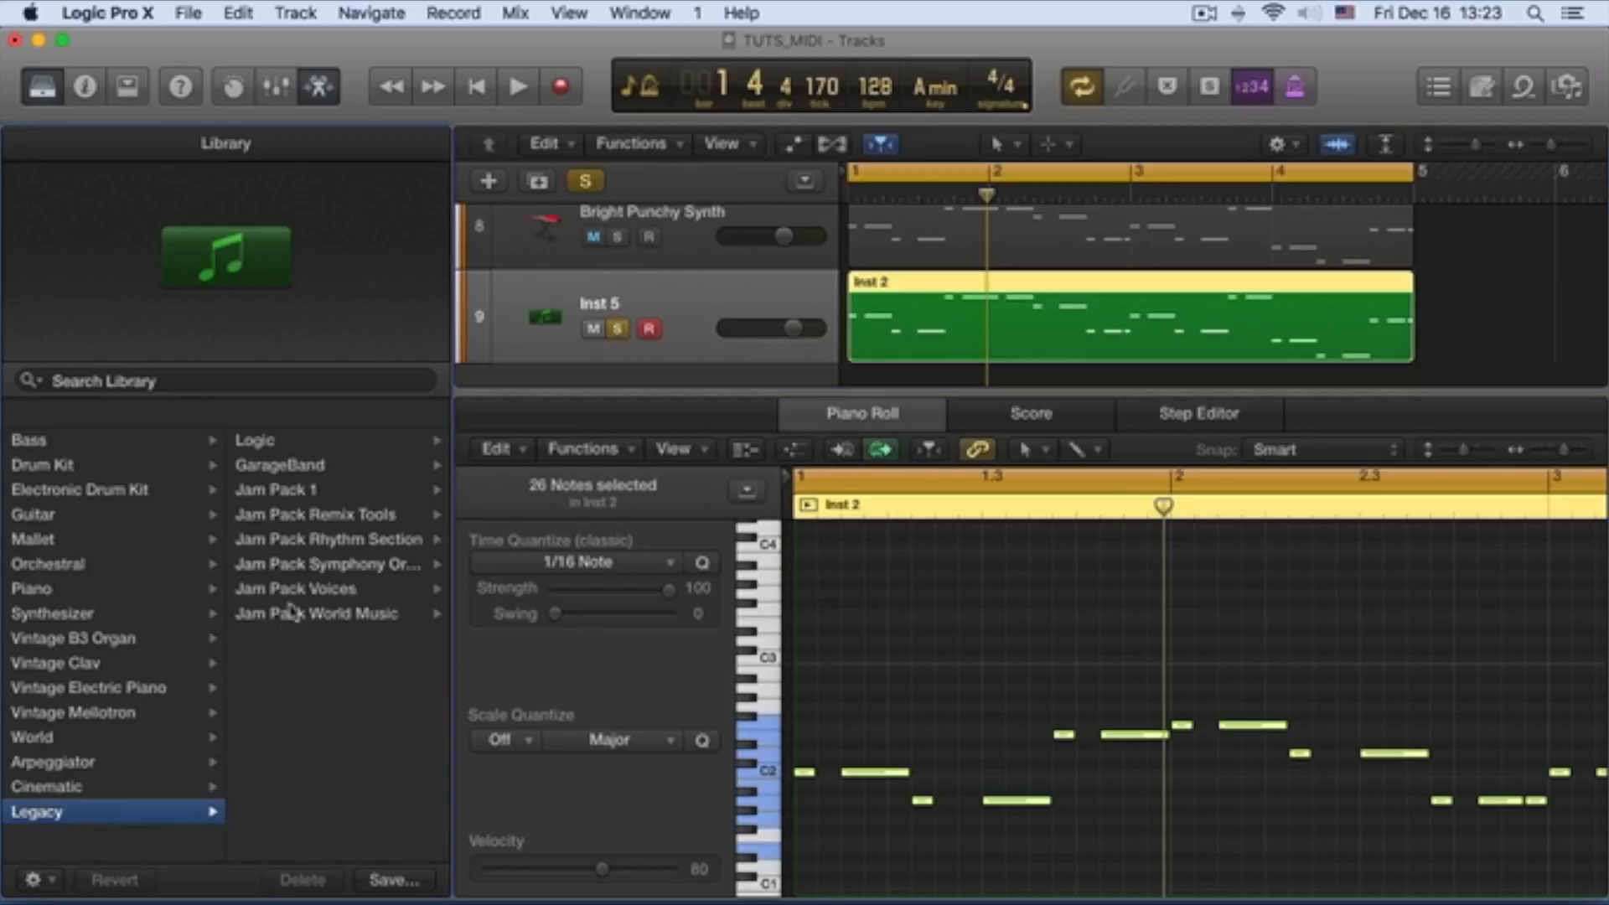
left_click(102, 768)
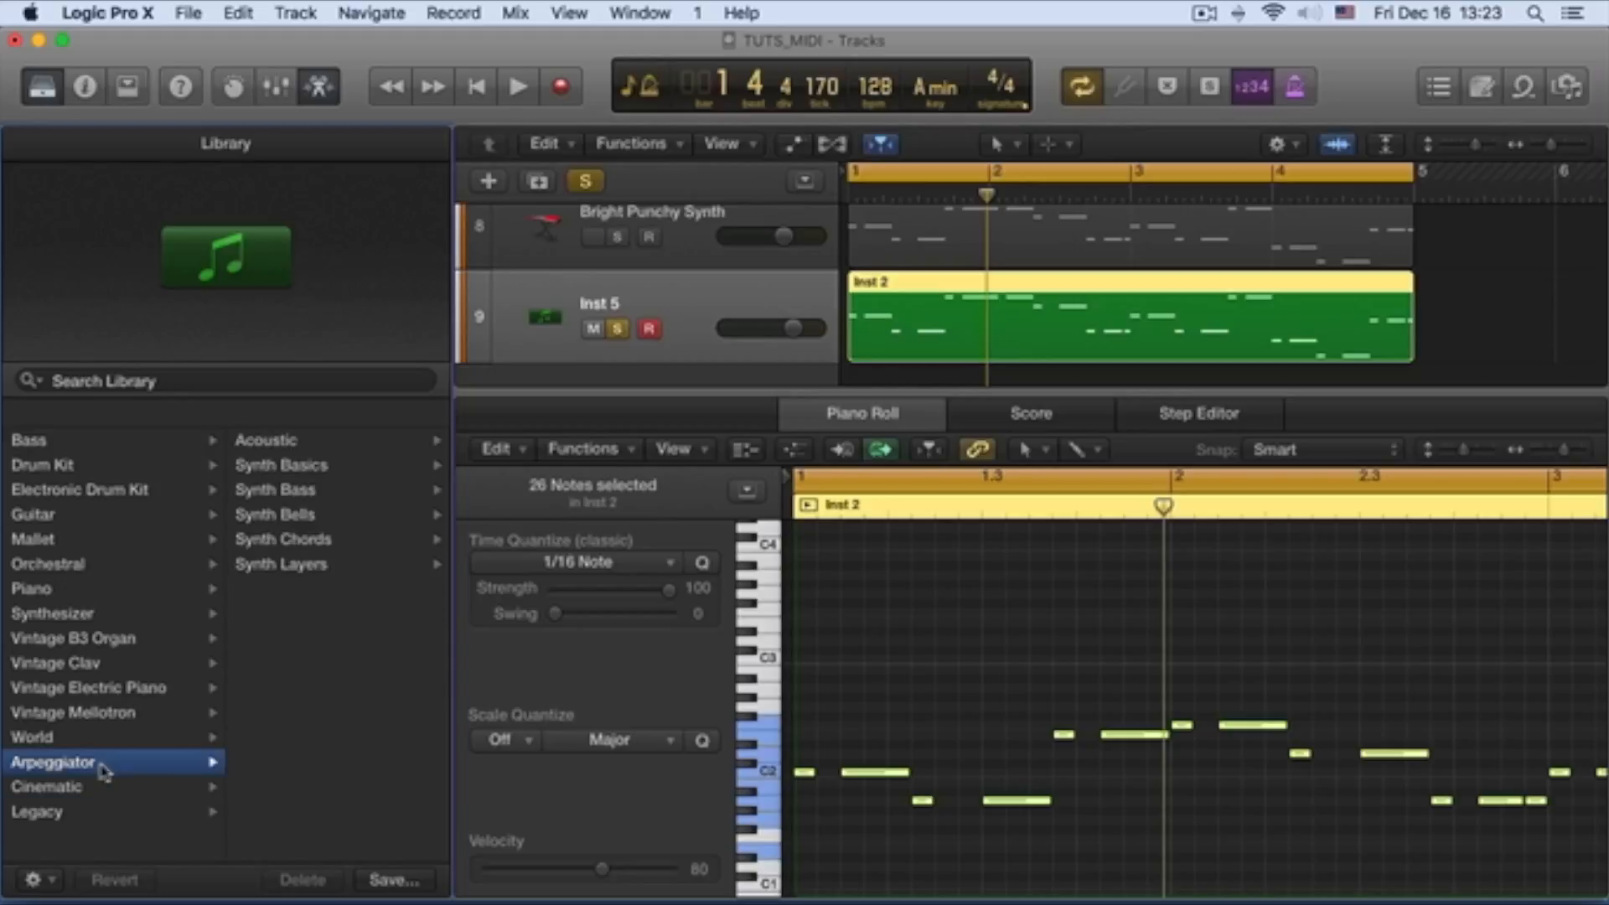
left_click(81, 812)
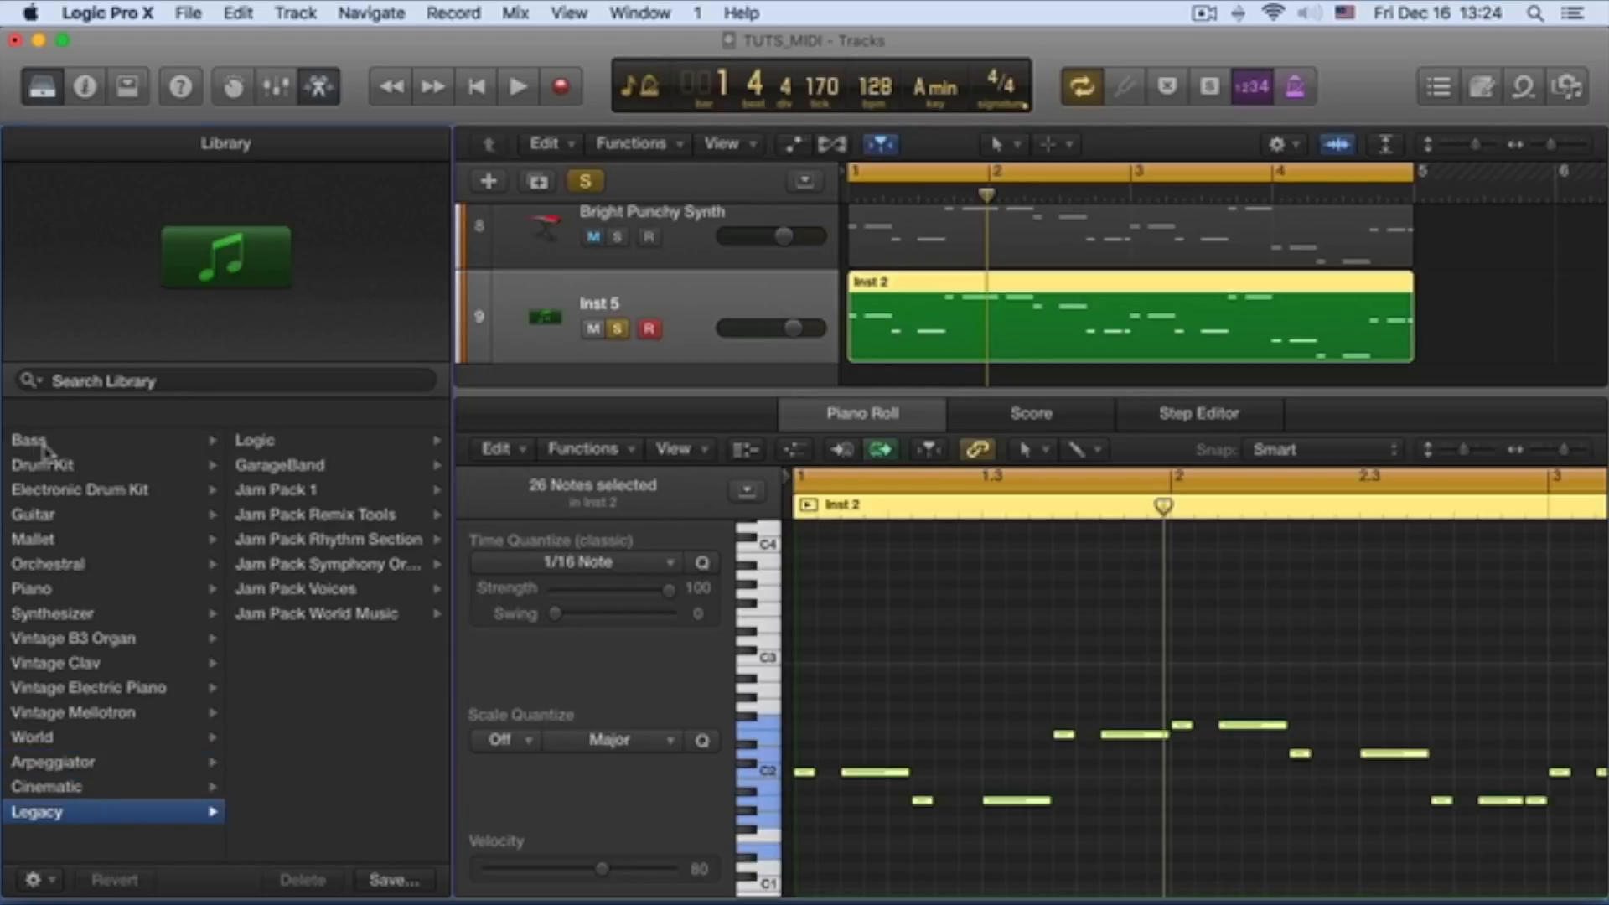
left_click(44, 444)
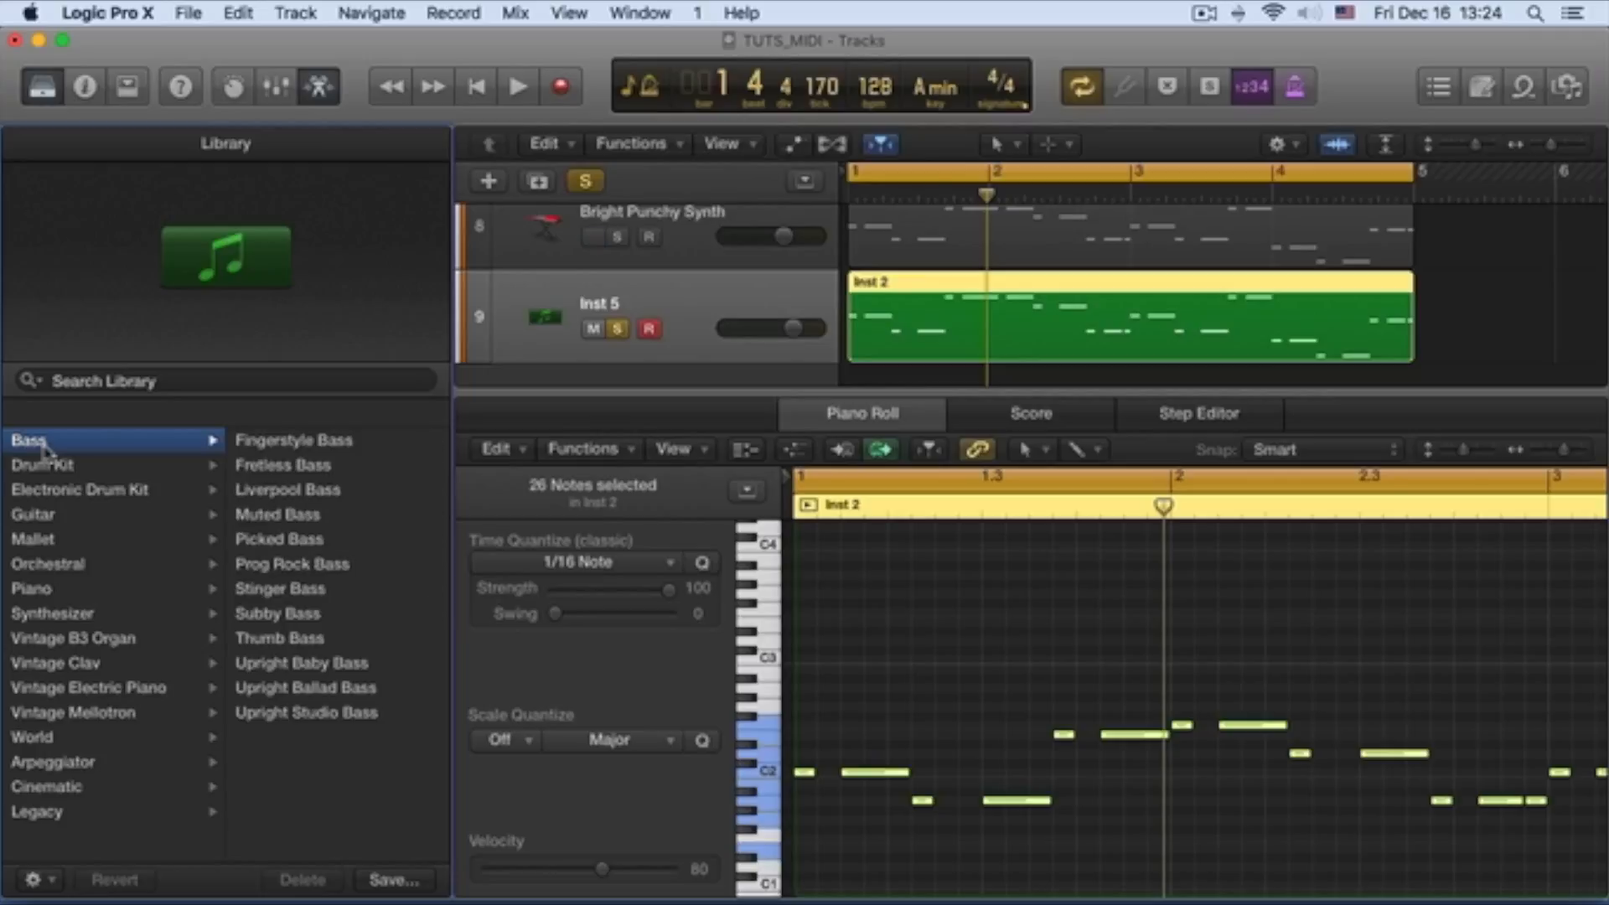
left_click(72, 614)
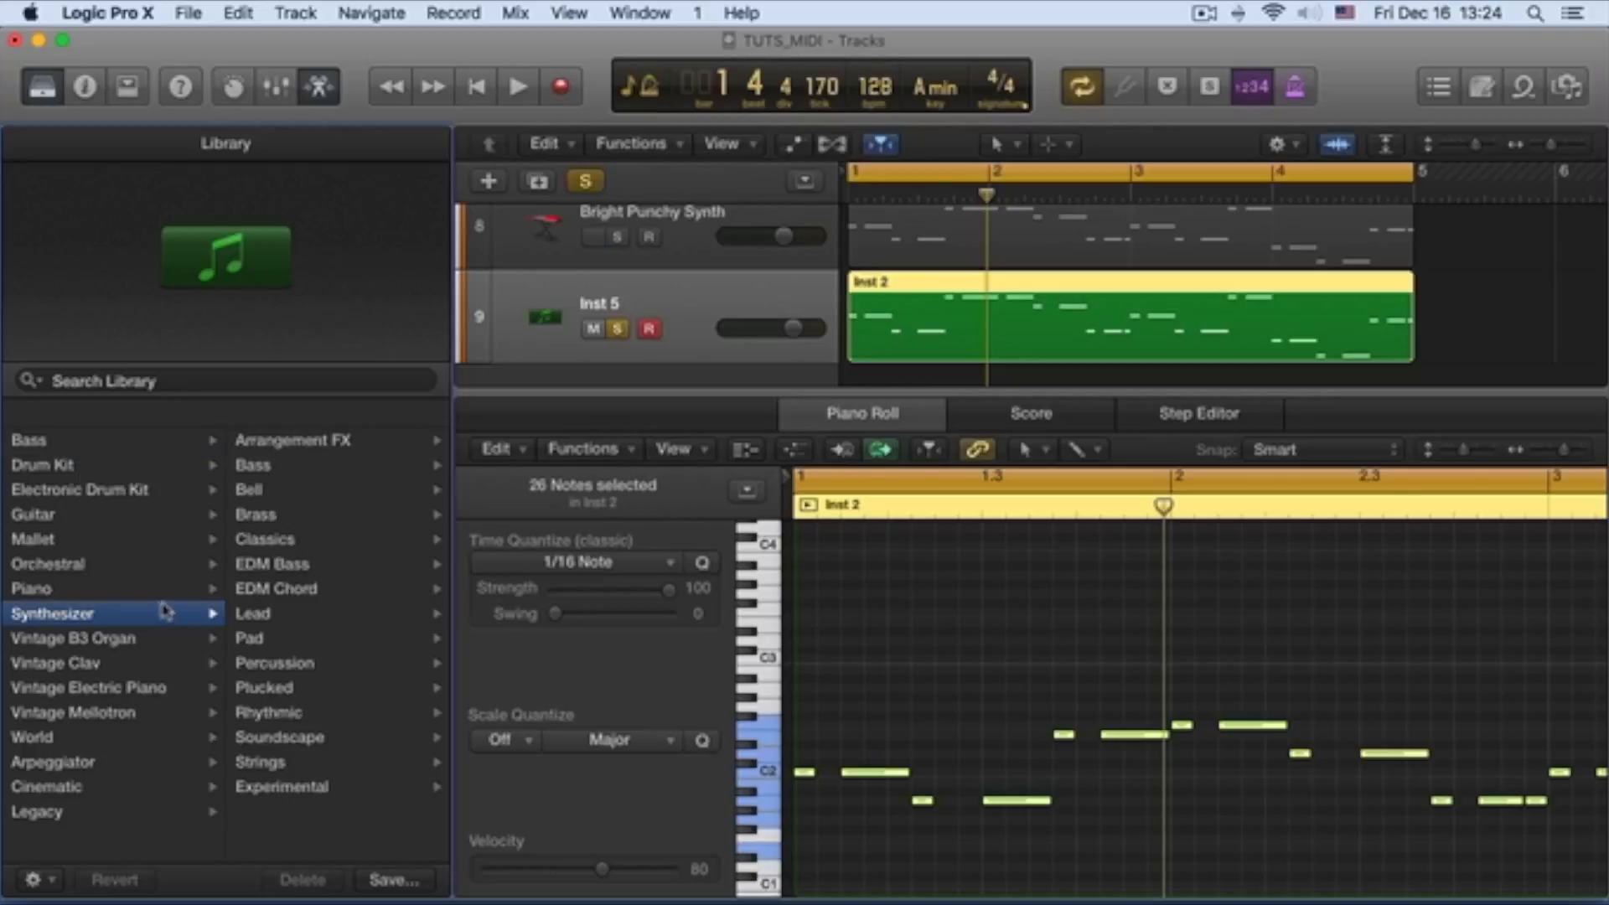
left_click(281, 623)
scroll(334, 650, "down", 15)
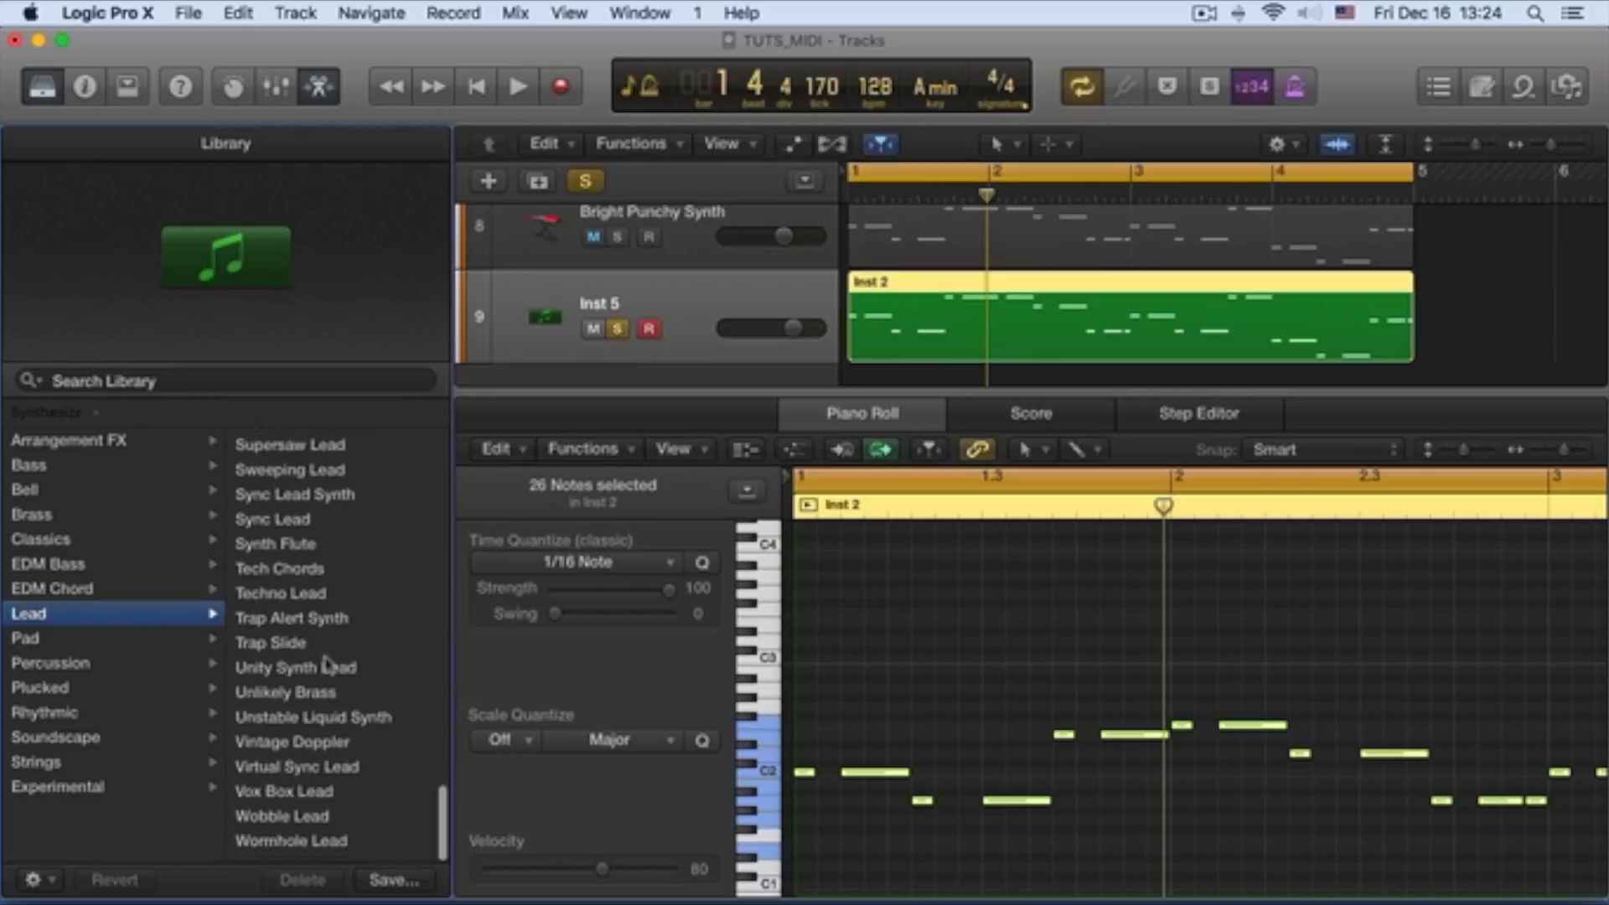
scroll(317, 637, "up", 10)
scroll(316, 654, "down", 6)
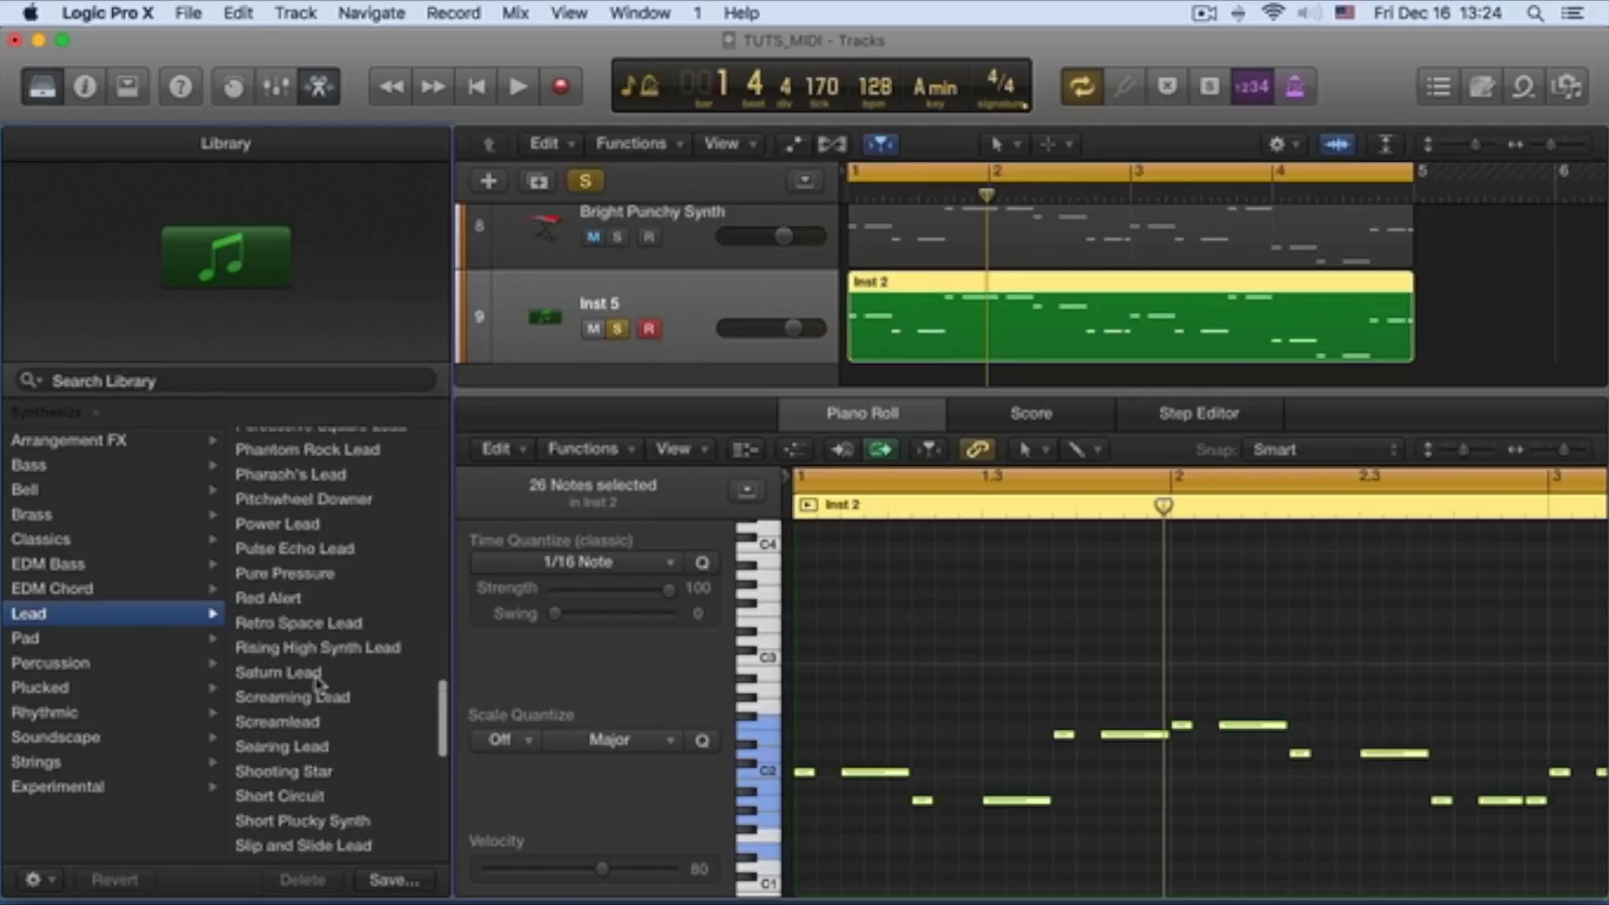
left_click(319, 645)
key("space")
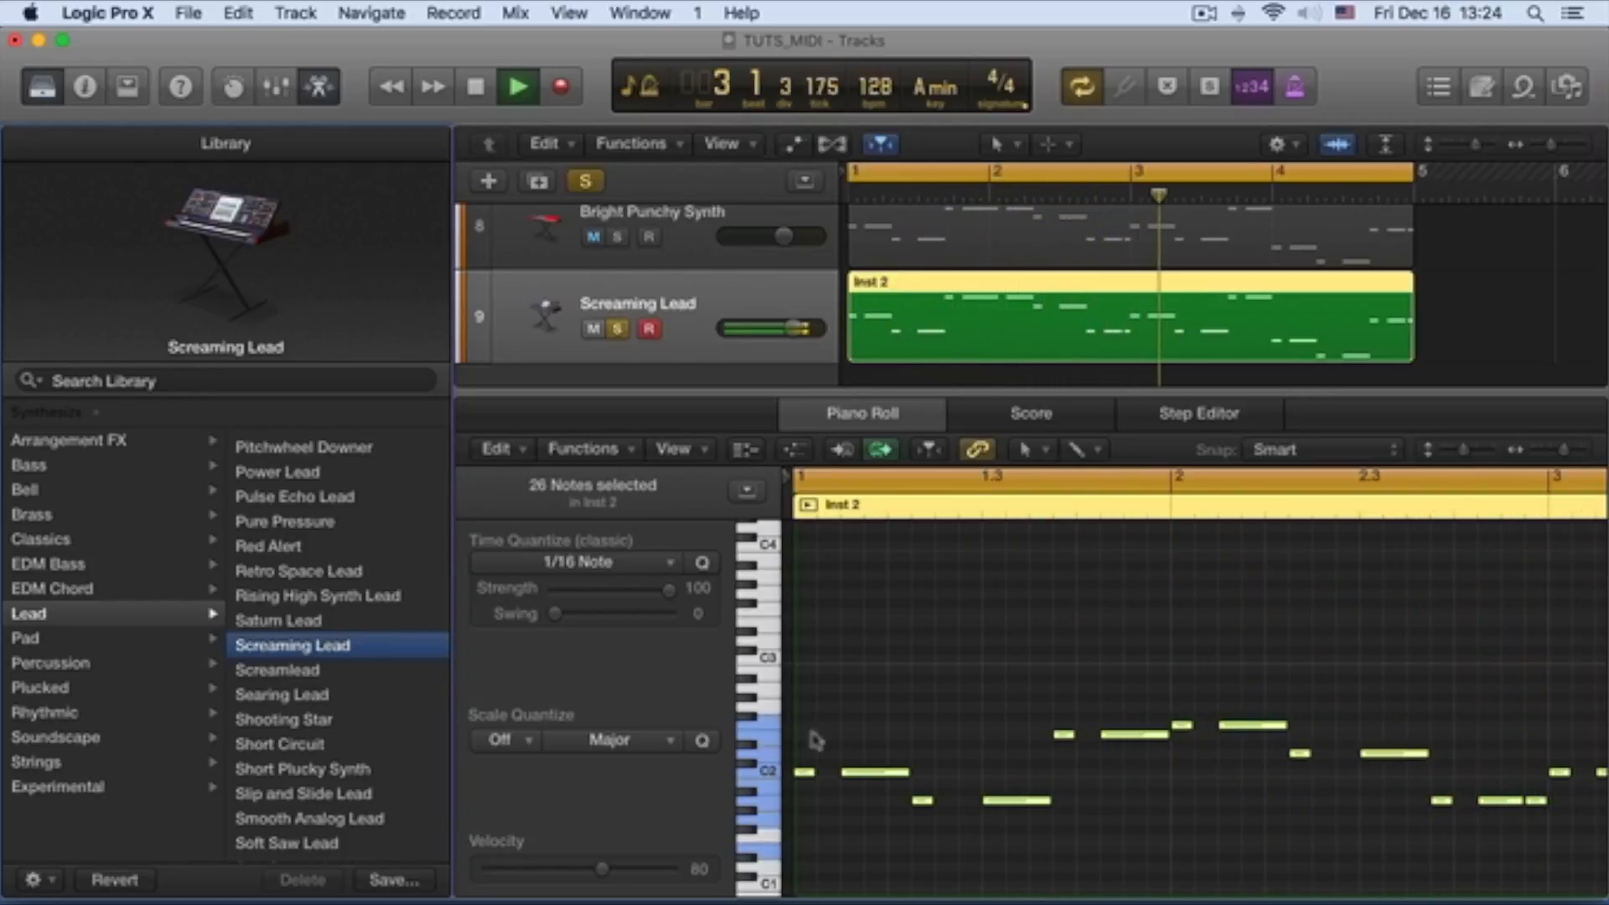
Step: Raise all notes of the copied melody one octave so the first note sits at C3
mouse_move(803, 780)
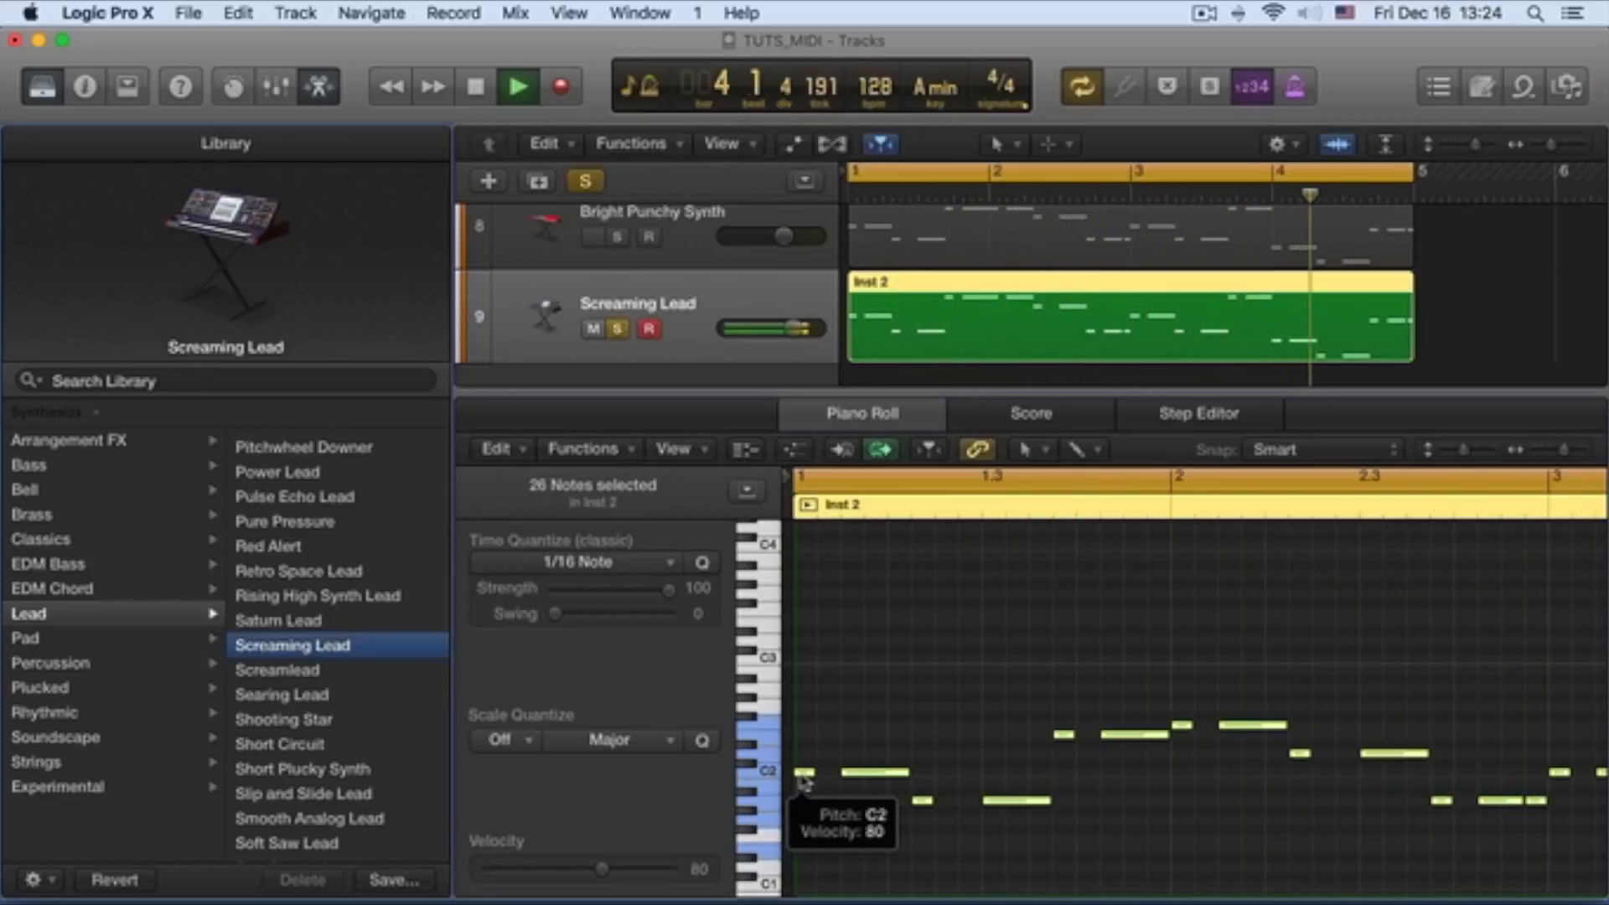
left_click_drag(803, 781, 809, 668)
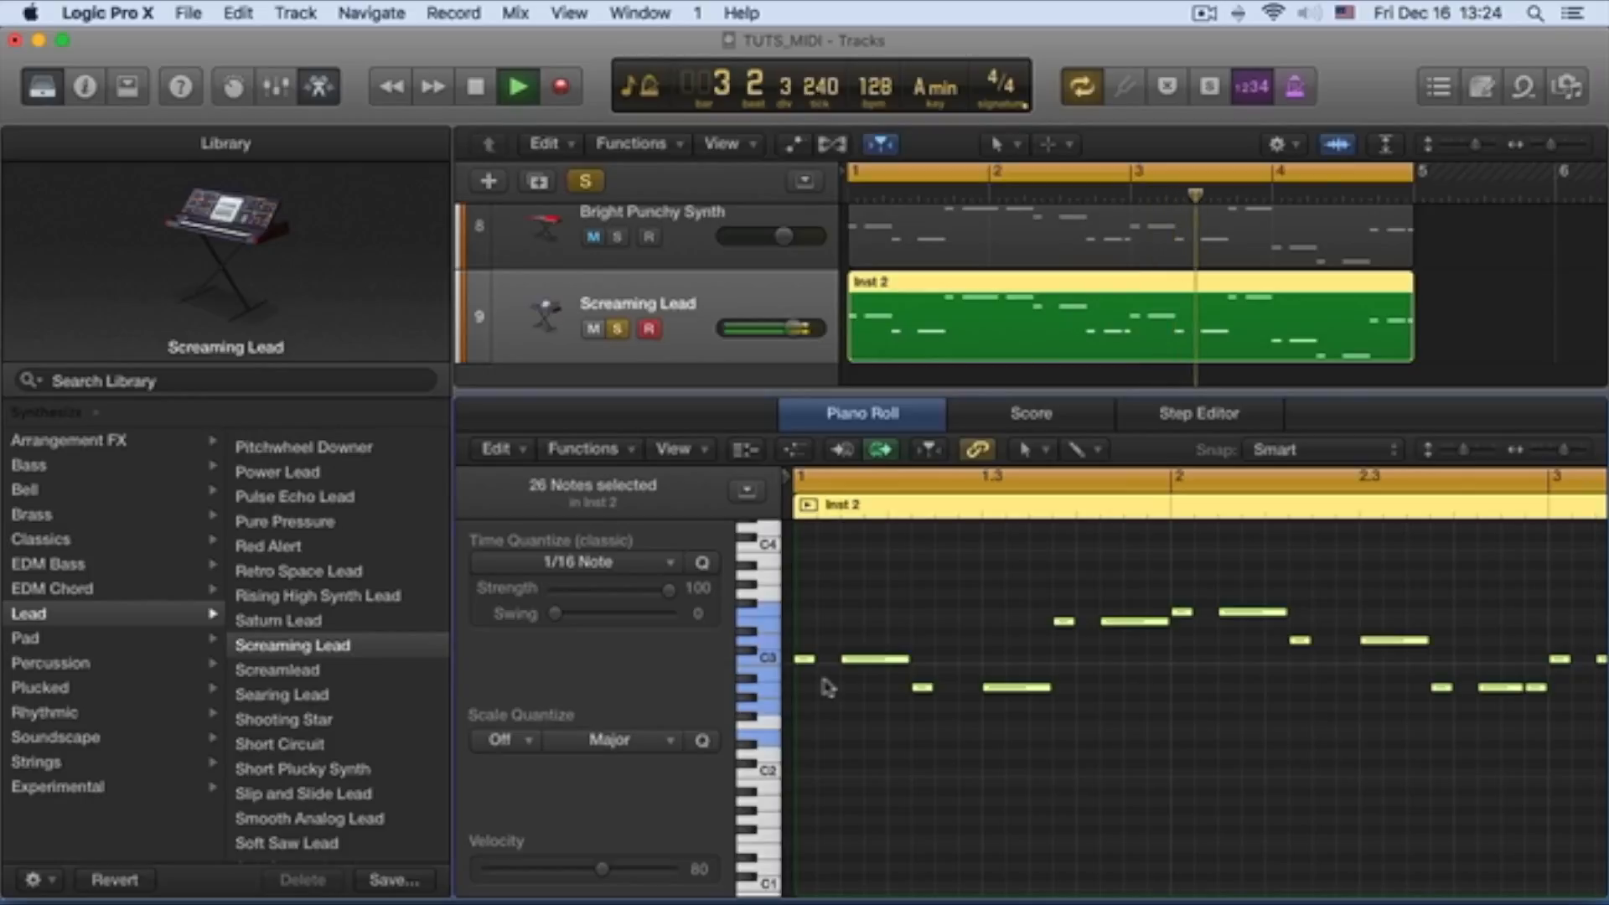
scroll(828, 689, "up", 4)
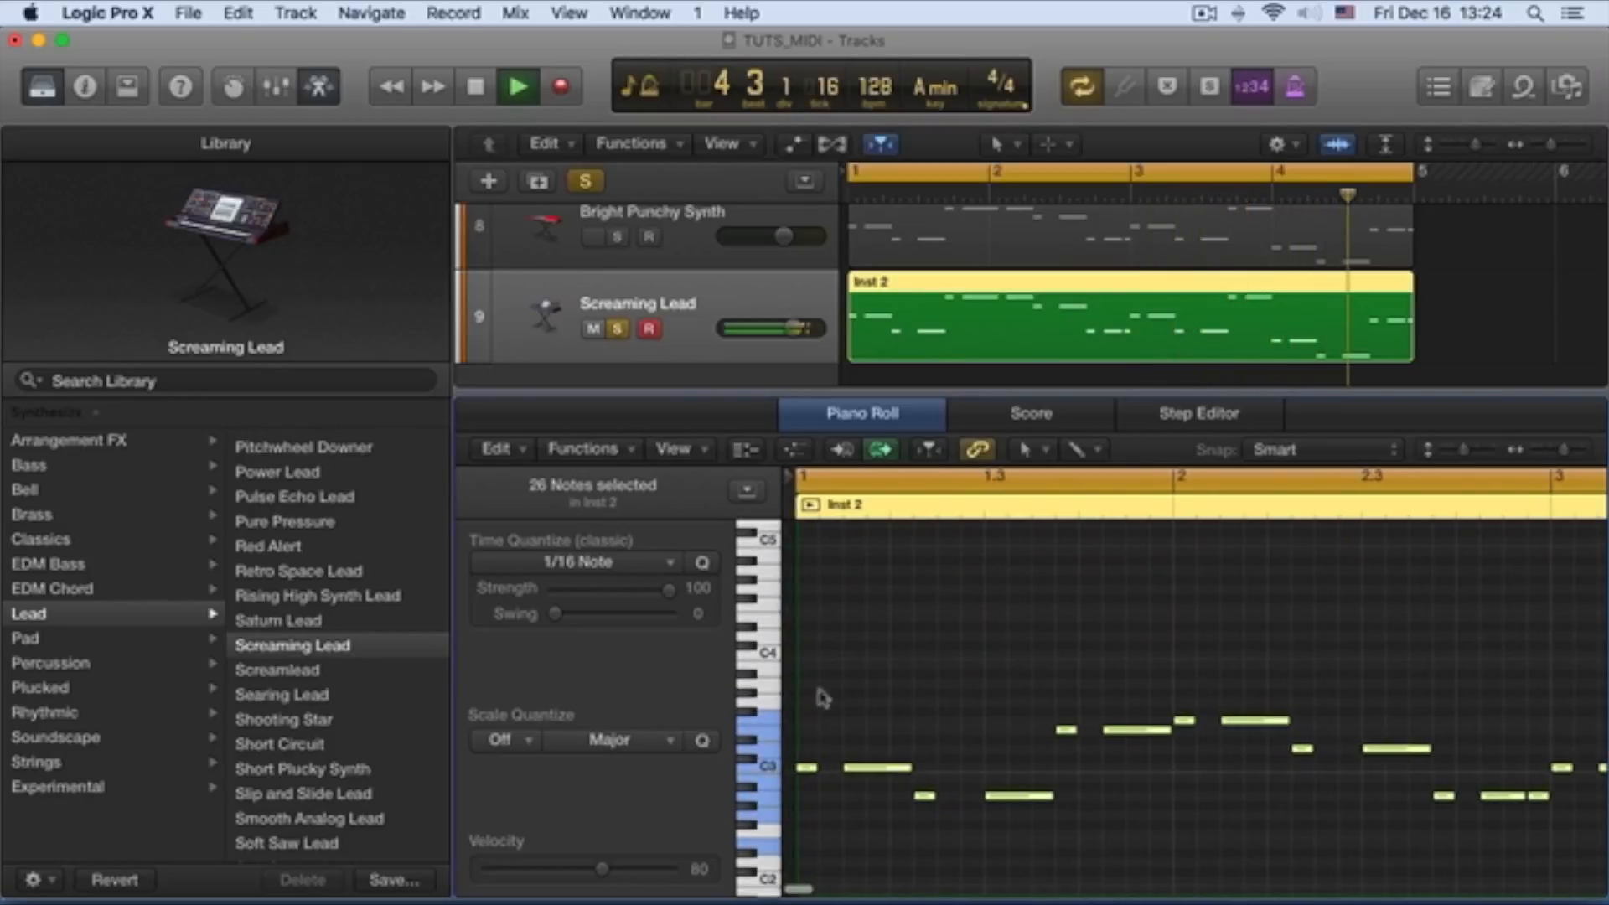
Step: Switch the copied melody track to the Searing Lead patch and play it together with the soloed Bright Punchy Synth
key("space")
left_click(279, 695)
key("space")
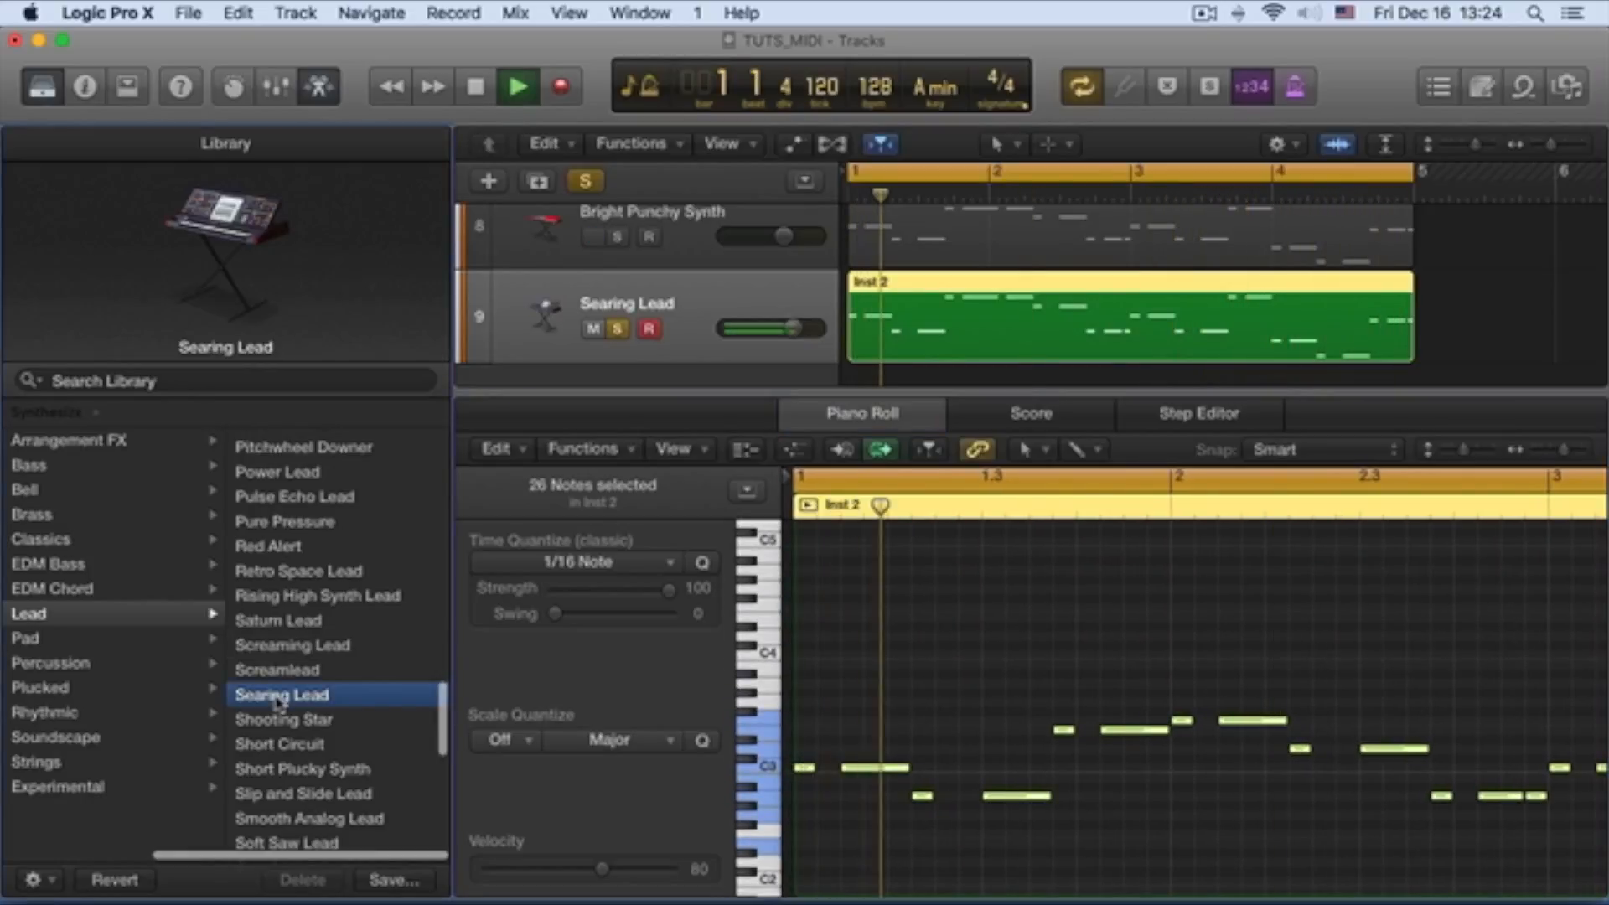
left_click(619, 239)
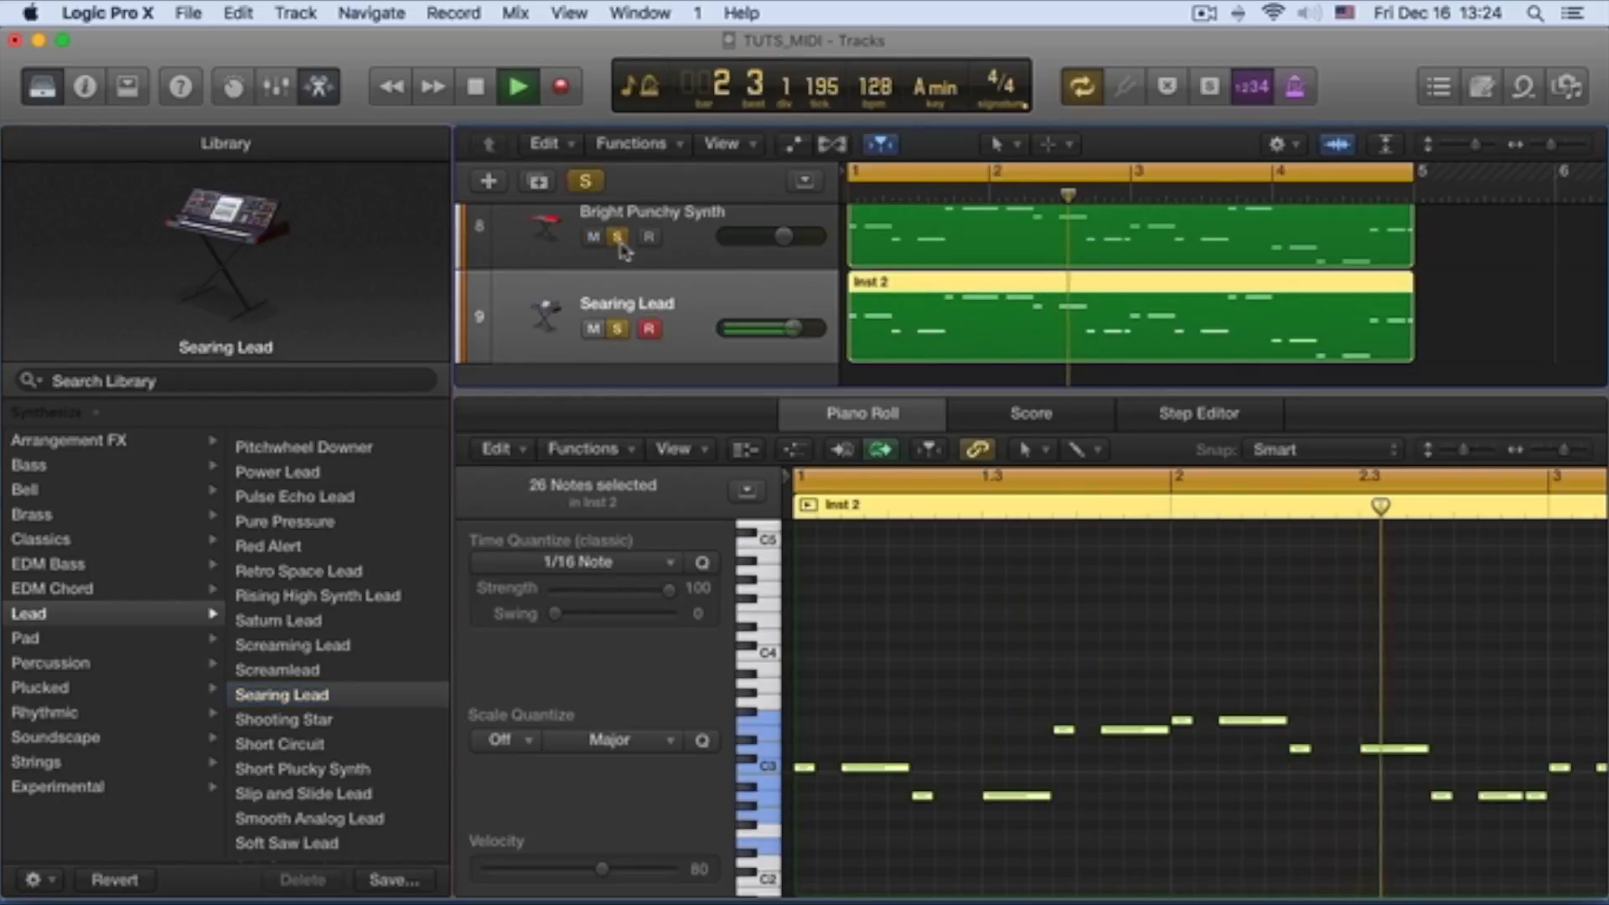
Step: Audition Shooting Star, Short Plucky Synth, Smooth Analog Lead and Soft Saw Lead on the copied melody track, and stop playback
left_click(346, 722)
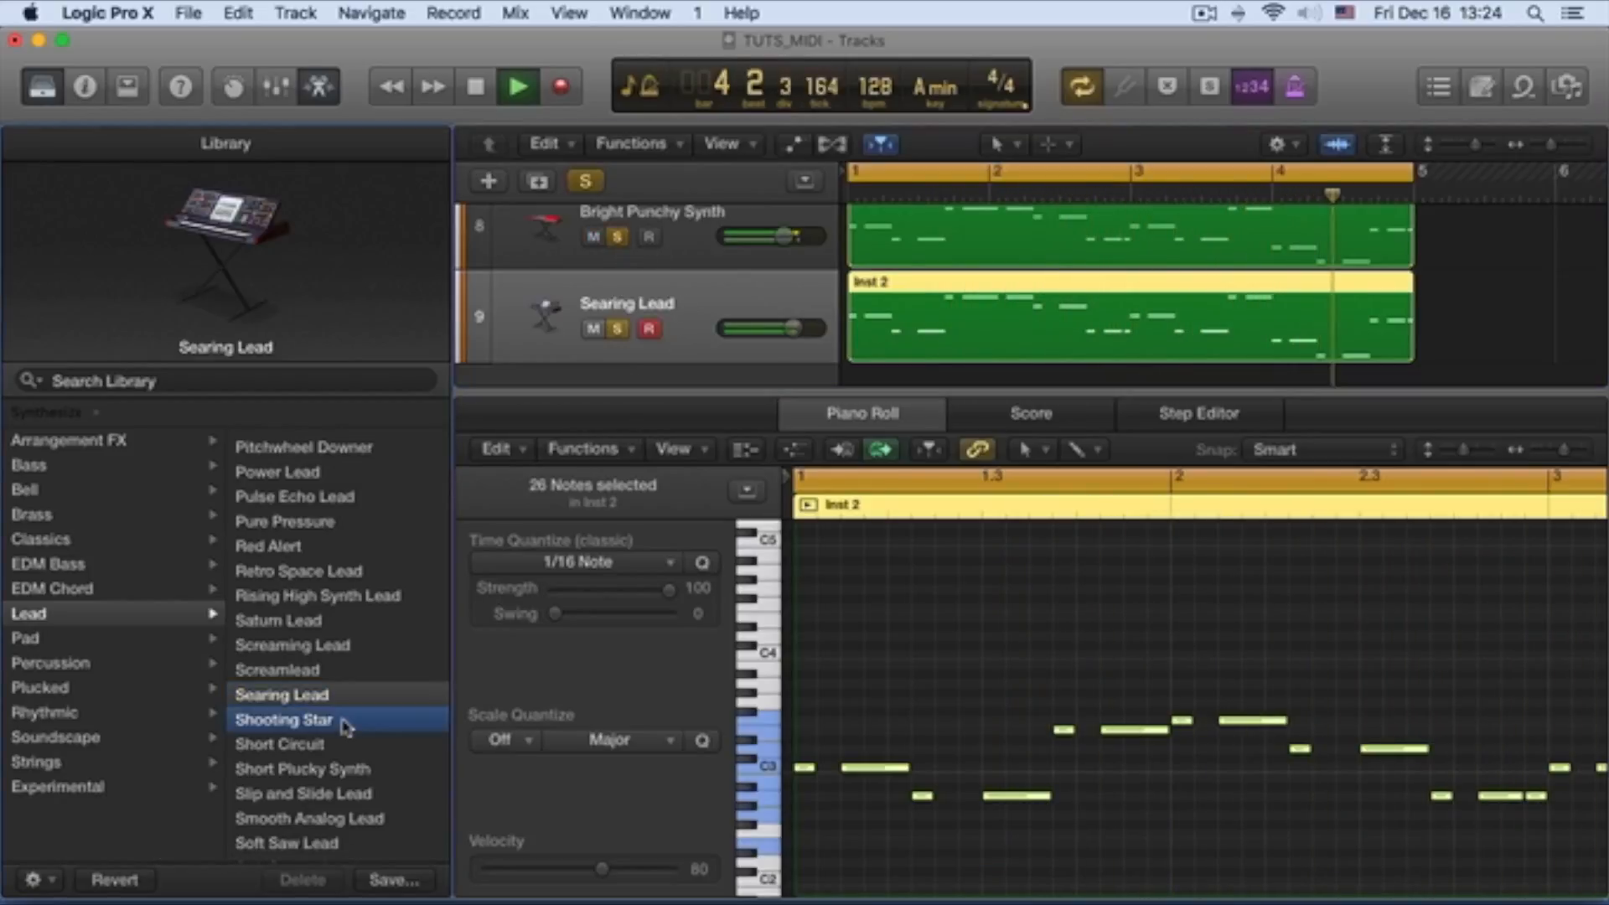
scroll(340, 671, "down", 3)
left_click(331, 633)
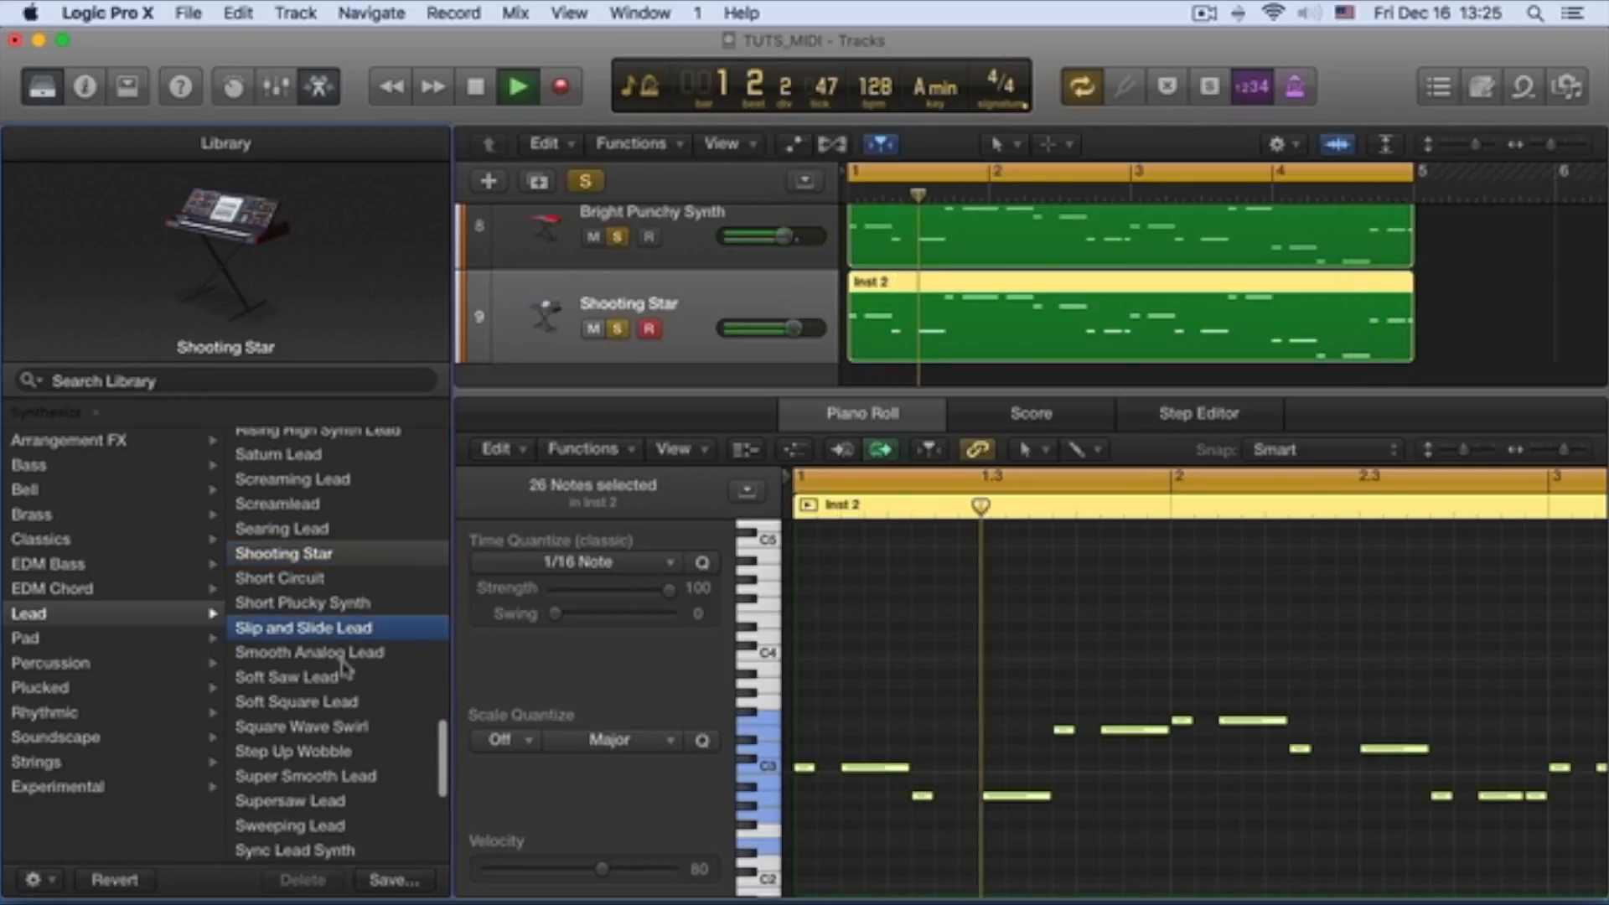
key("Up")
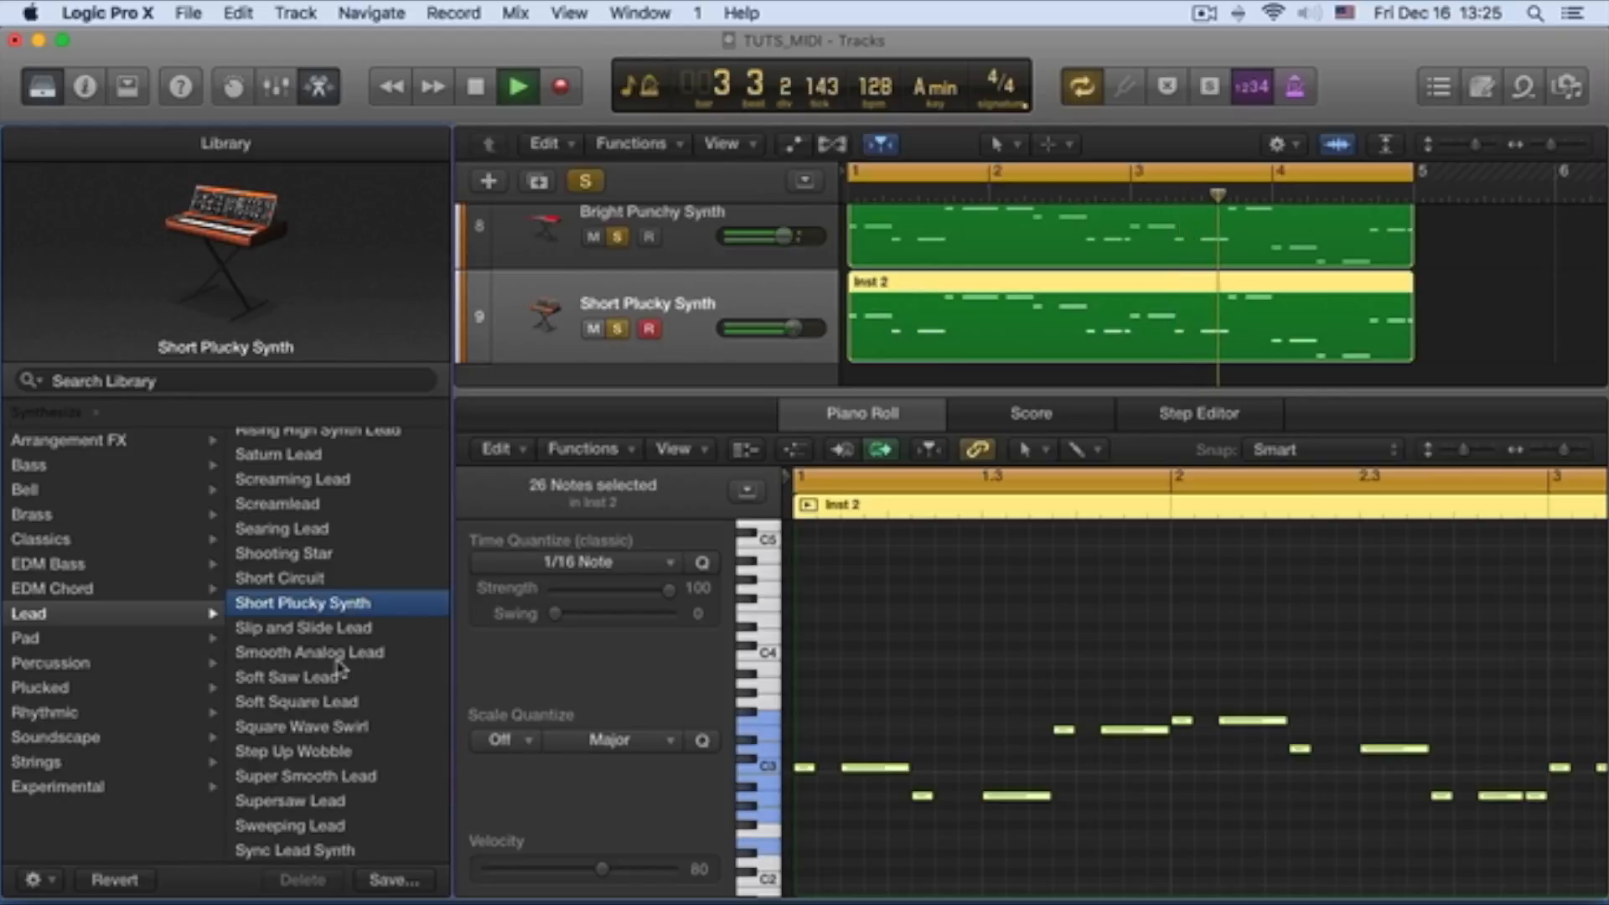
left_click(339, 662)
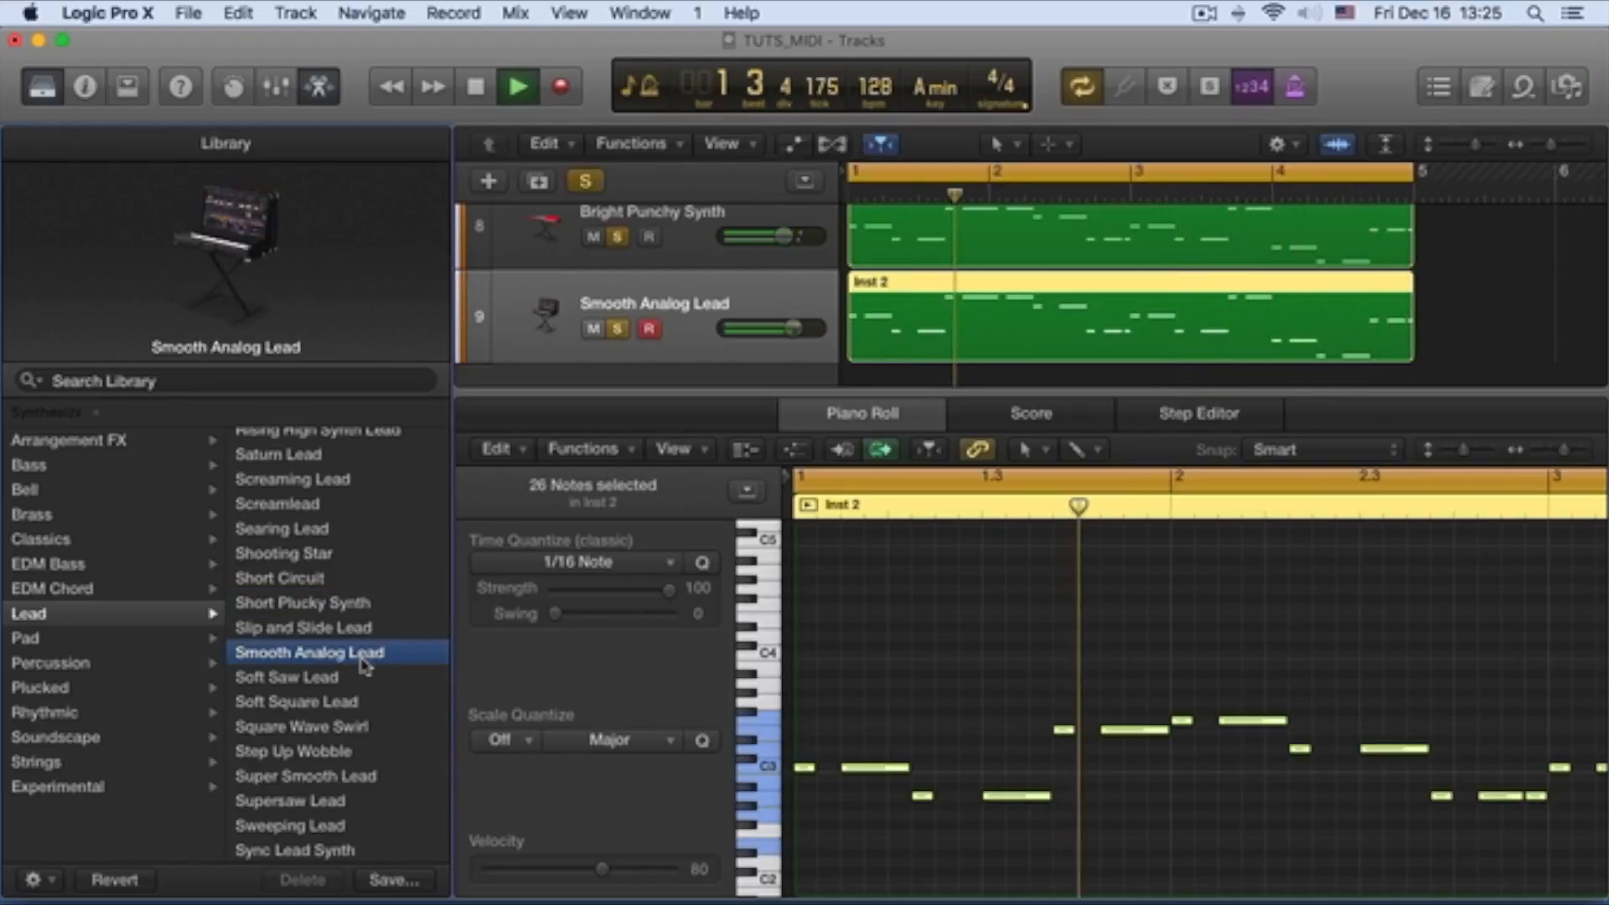
left_click(345, 677)
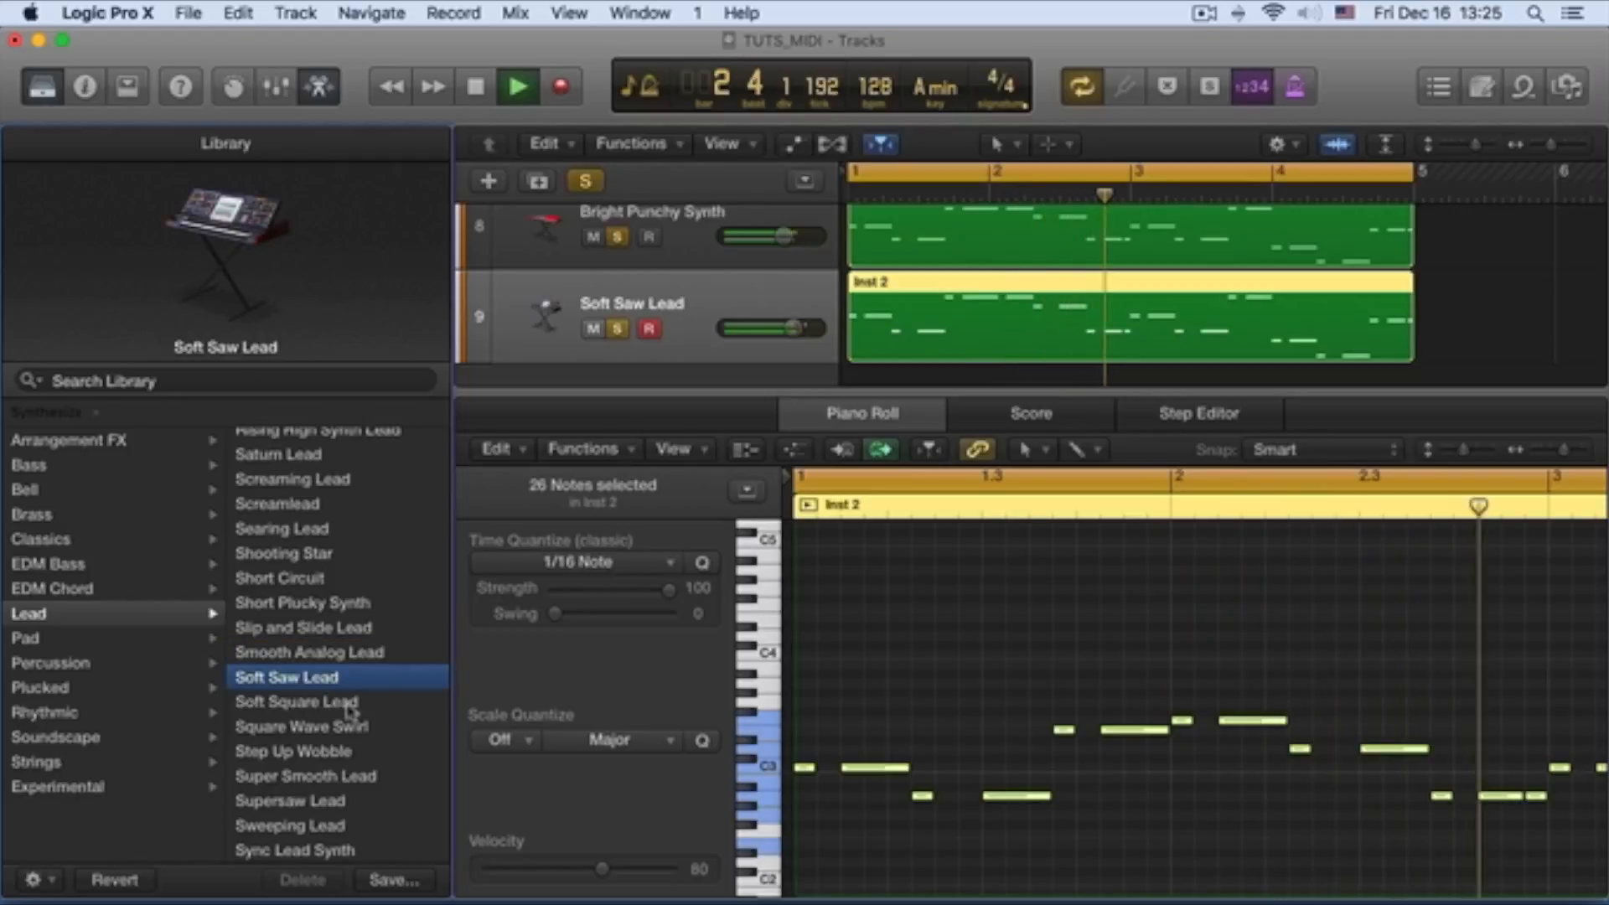
key("space")
Step: Select the Soft Saw Lead track, hide the Library, and show the Inspector and the Mixer
left_click(707, 342)
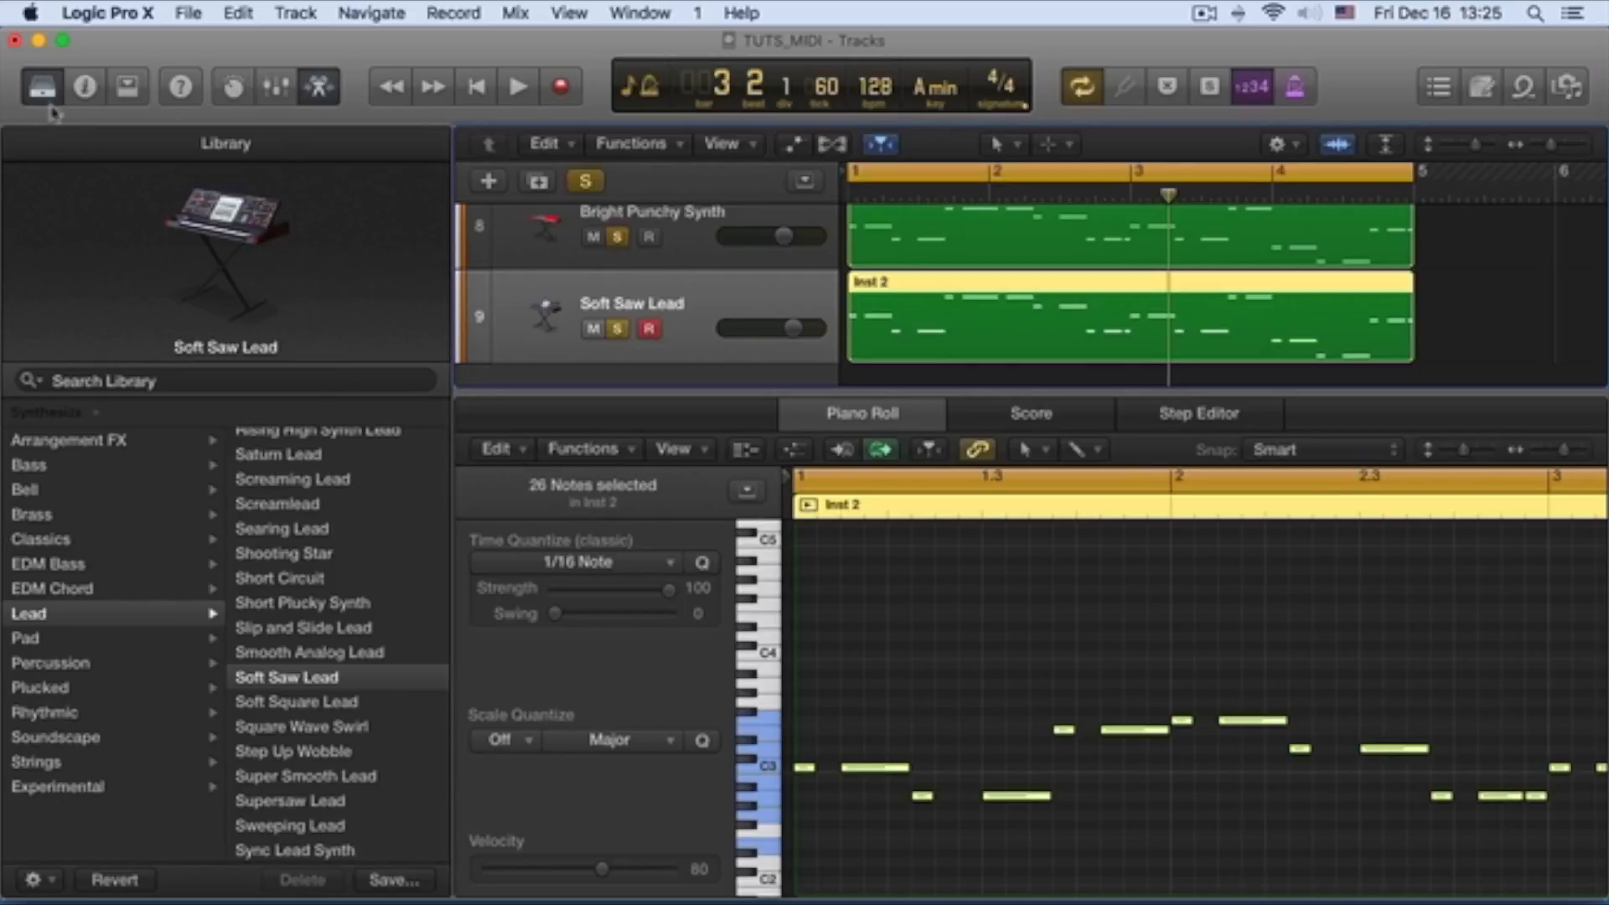
left_click(43, 87)
left_click(83, 87)
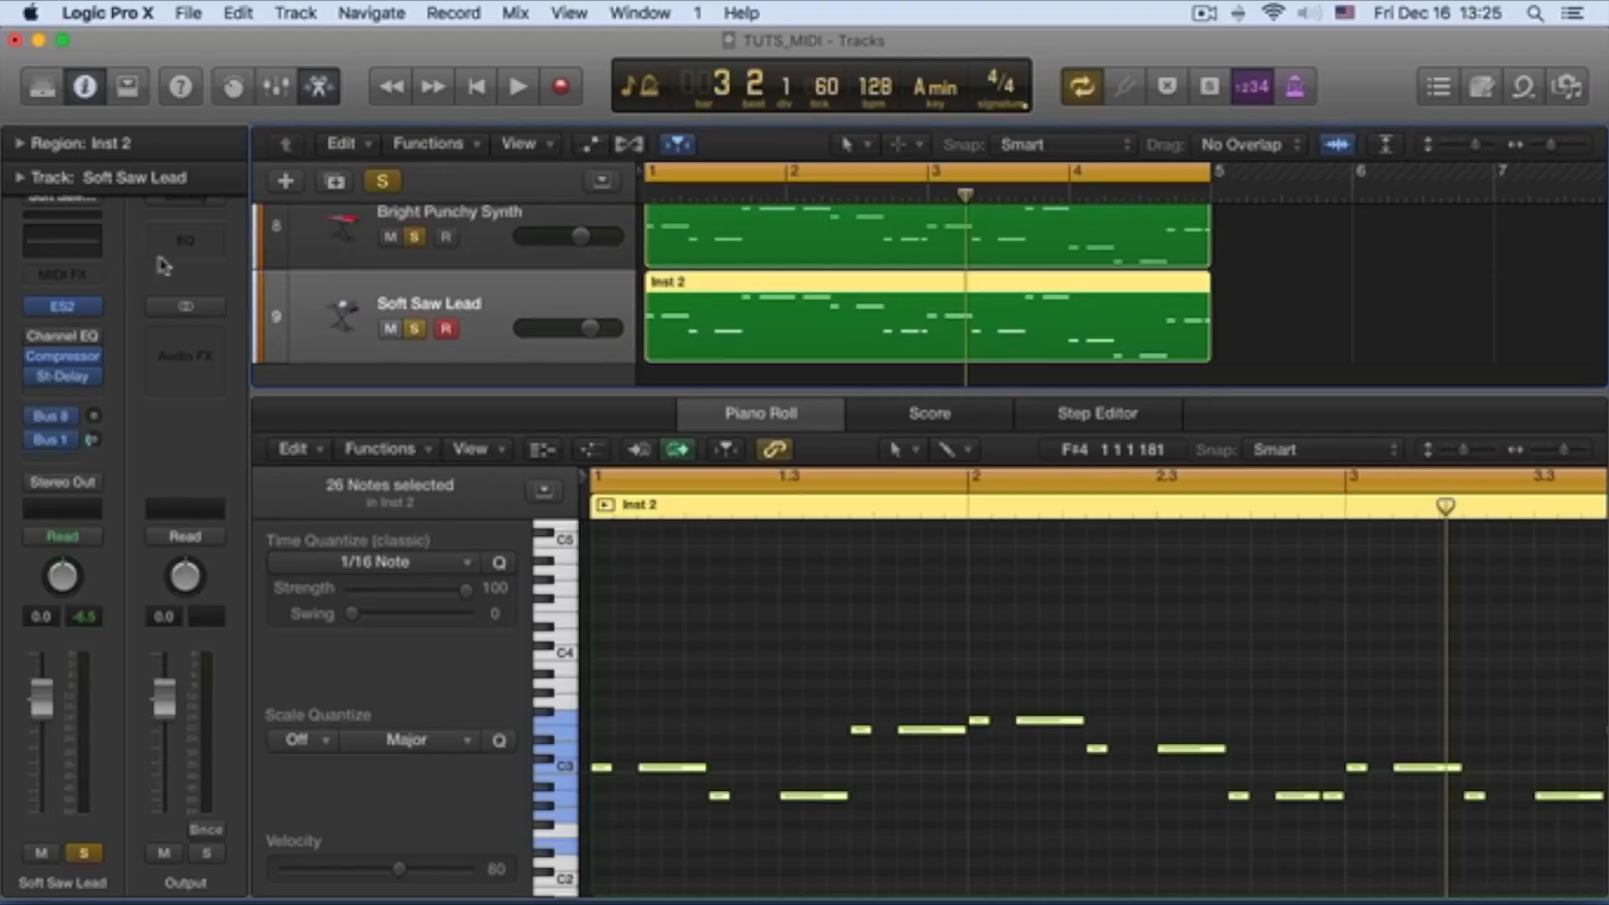
key("x")
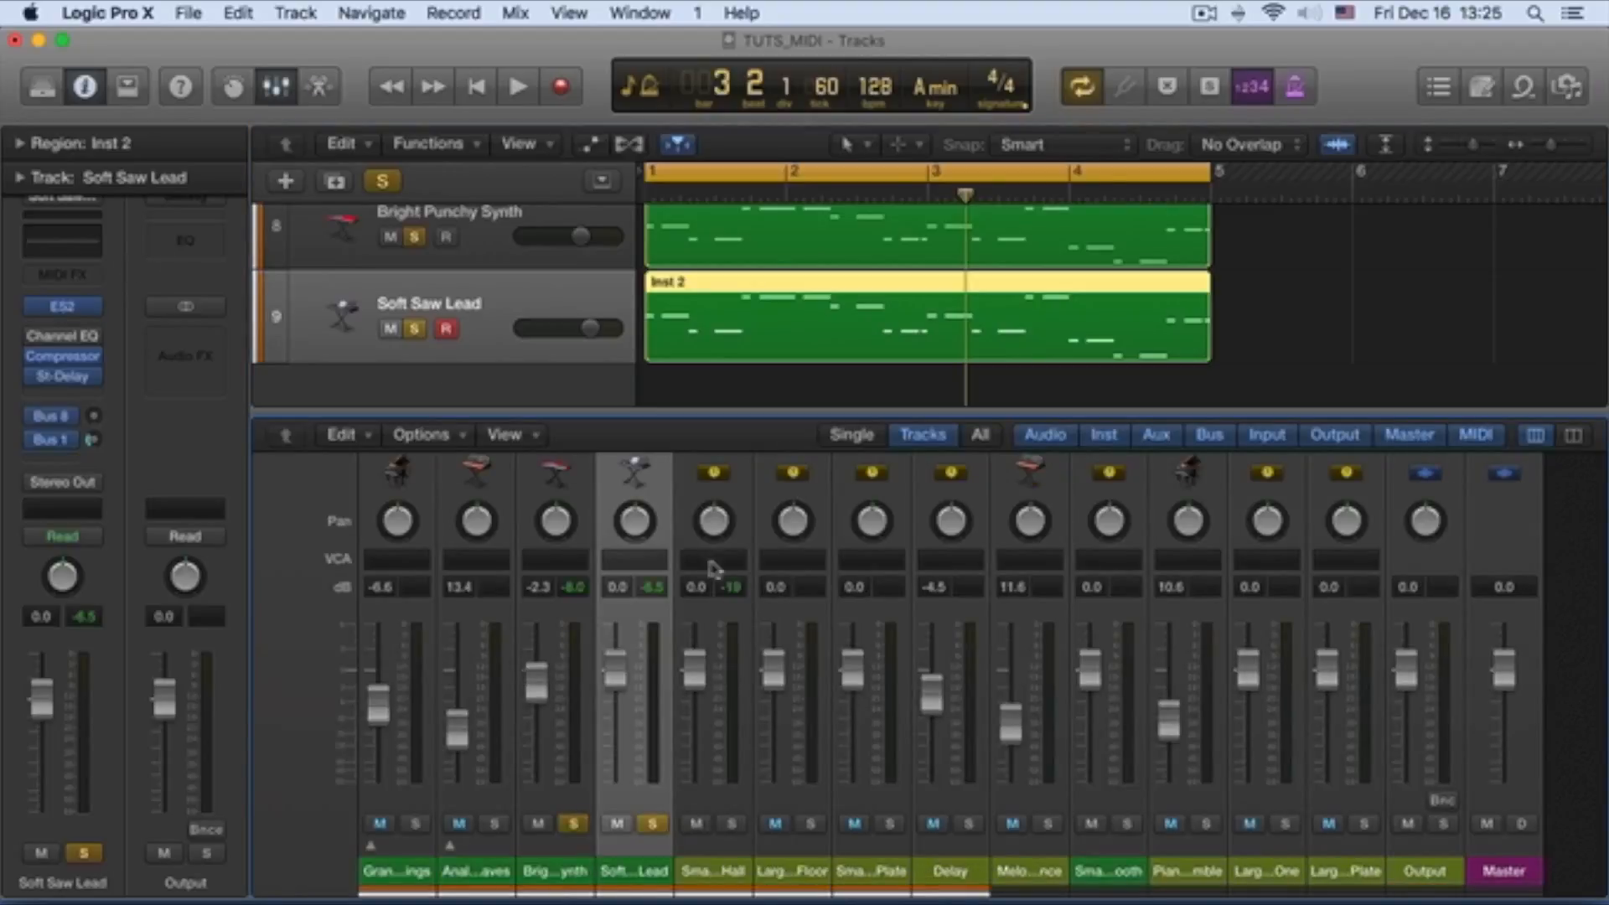
Step: Reset the Soft Saw Lead channel strip to clear its instrument, effects and sends
scroll(643, 589, "down", 2)
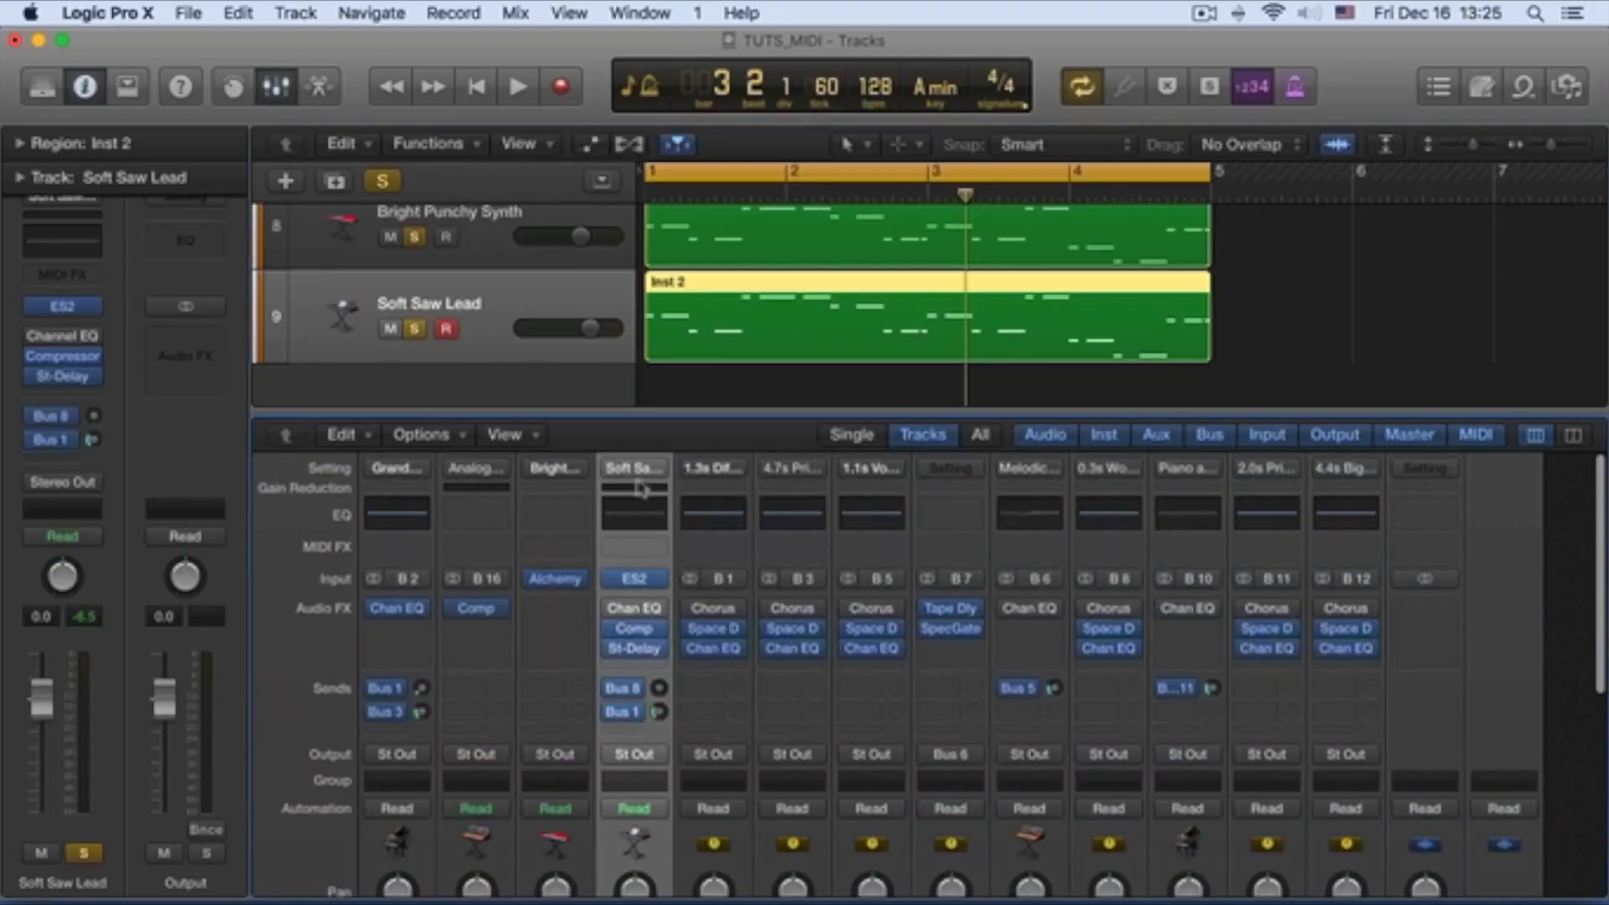
scroll(641, 547, "down", 5)
scroll(637, 520, "up", 5)
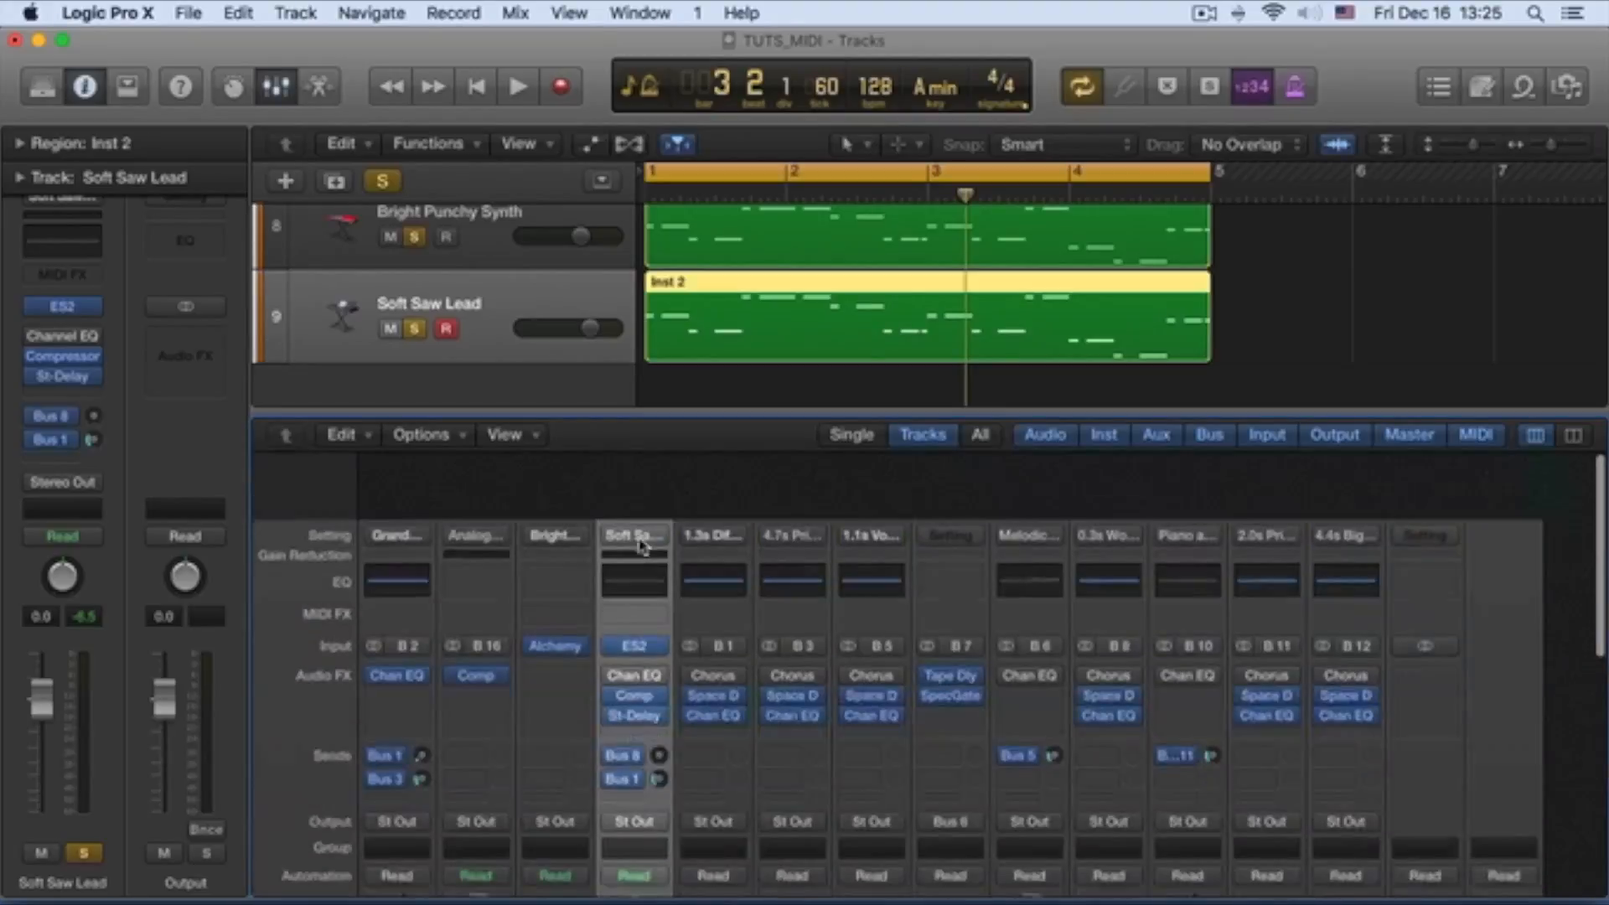
left_click(634, 467)
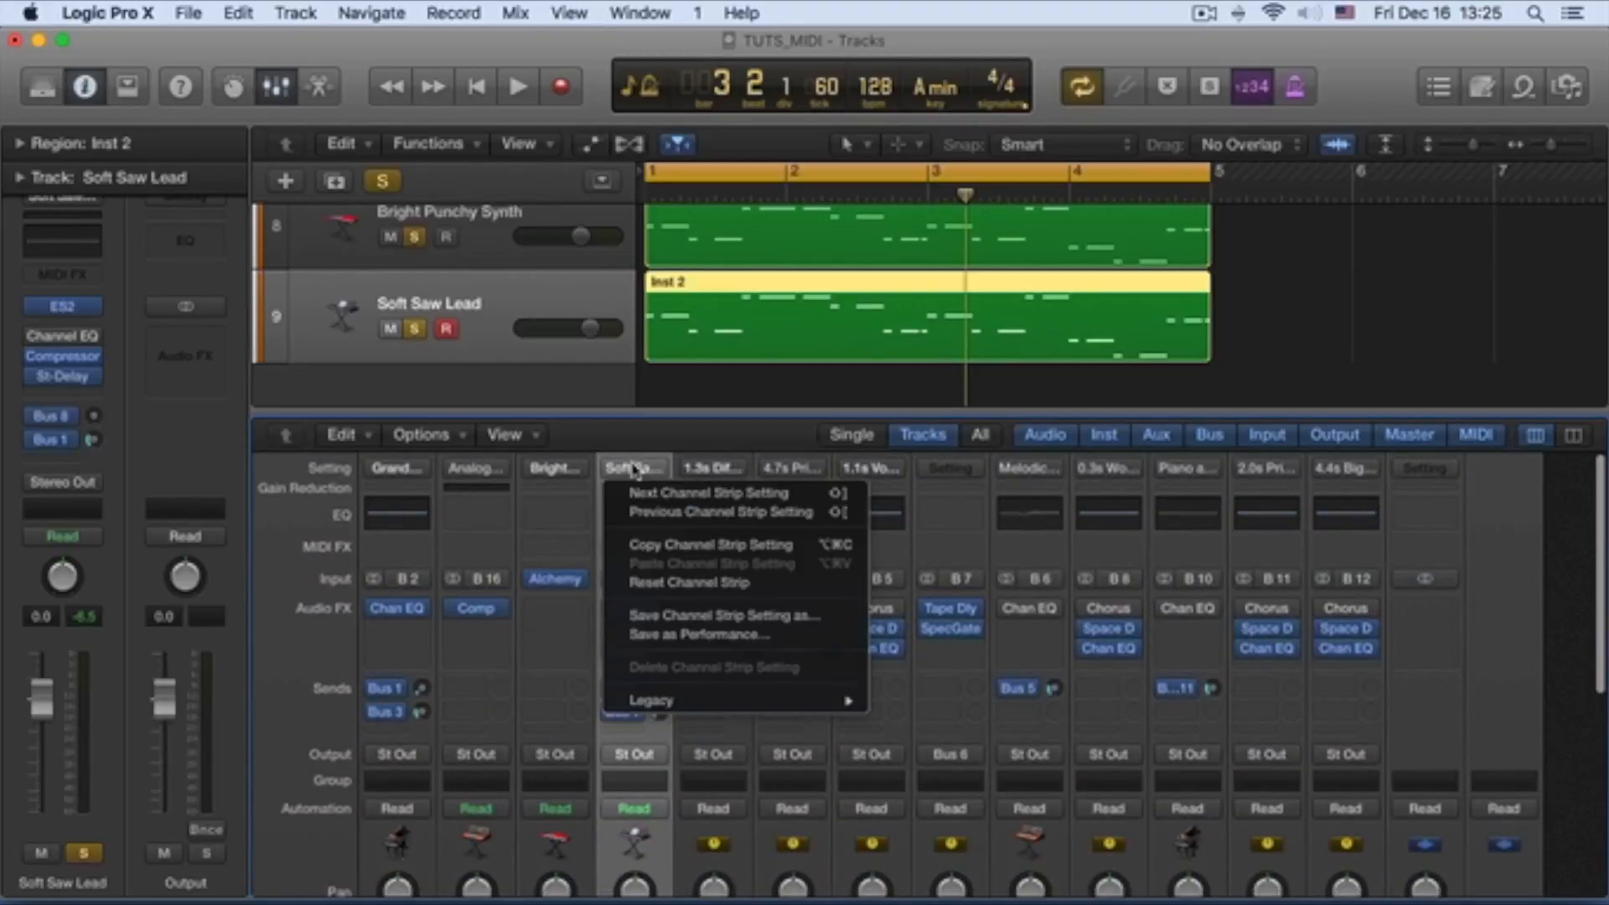
left_click(675, 582)
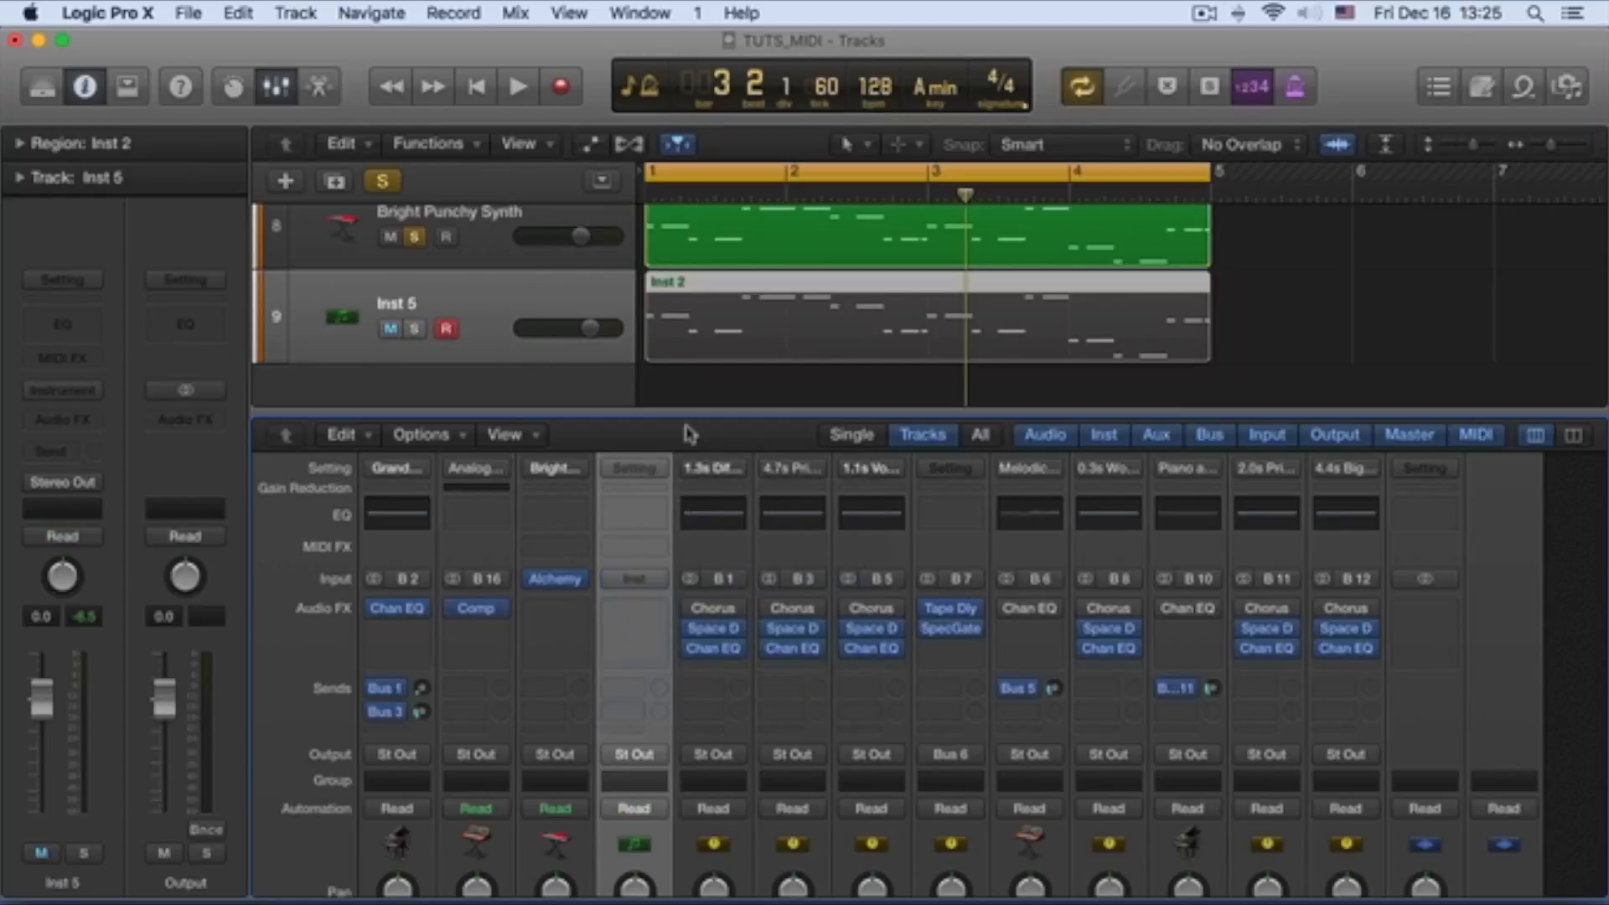
Step: Load Reveal Sound's Spire-1.1 as a mono instrument on the cleared Inst 5 channel strip
scroll(641, 494, "up", 1)
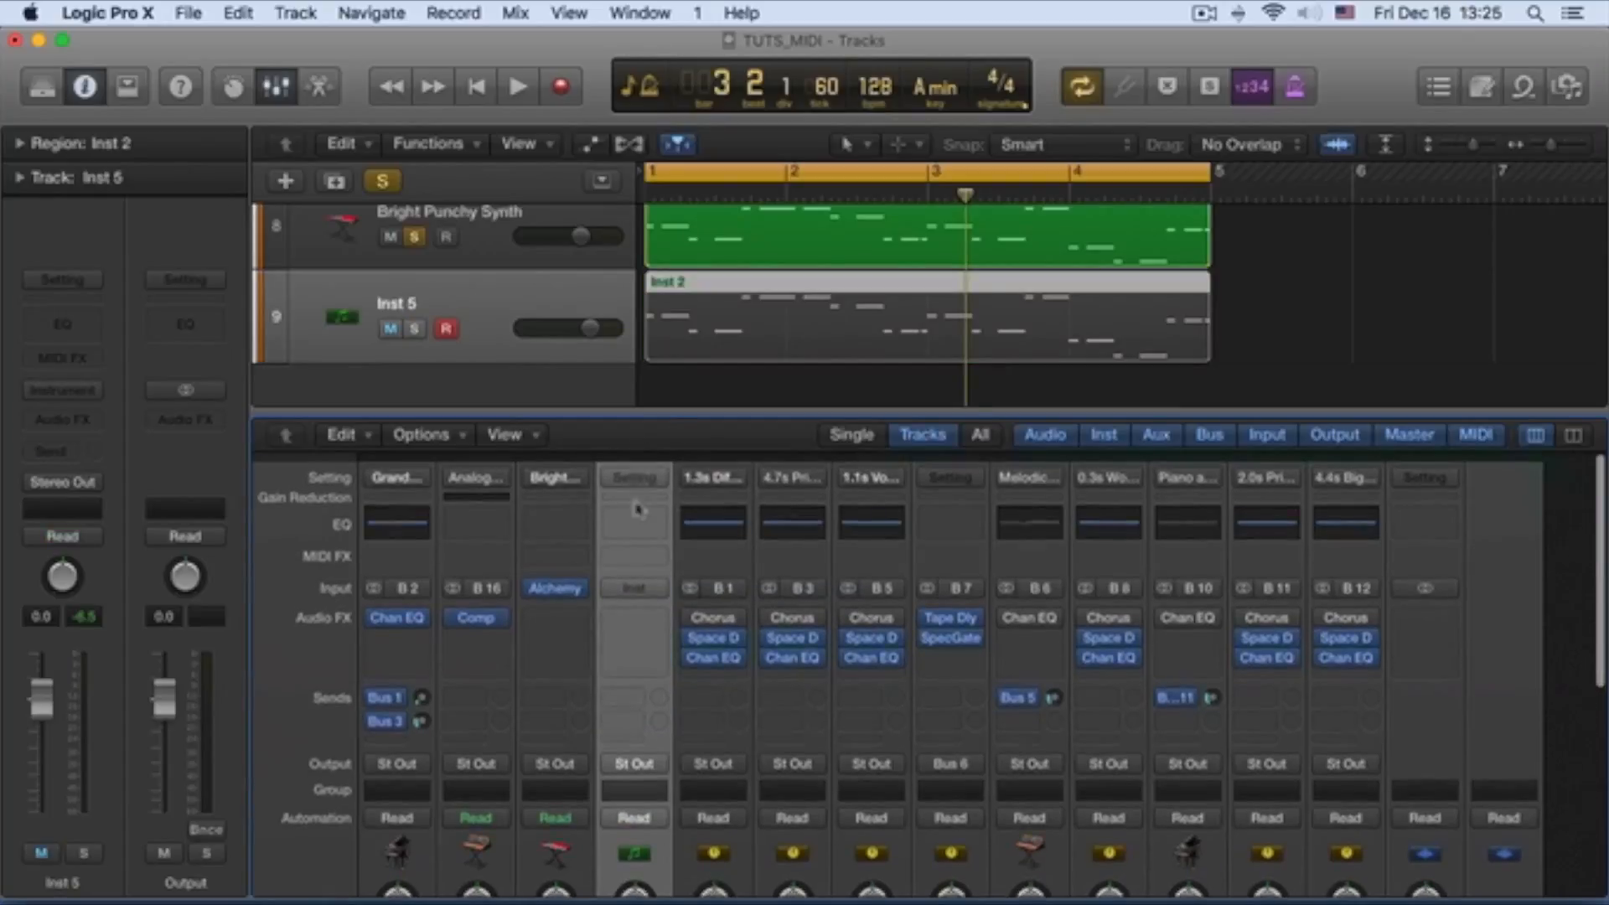
left_click(634, 582)
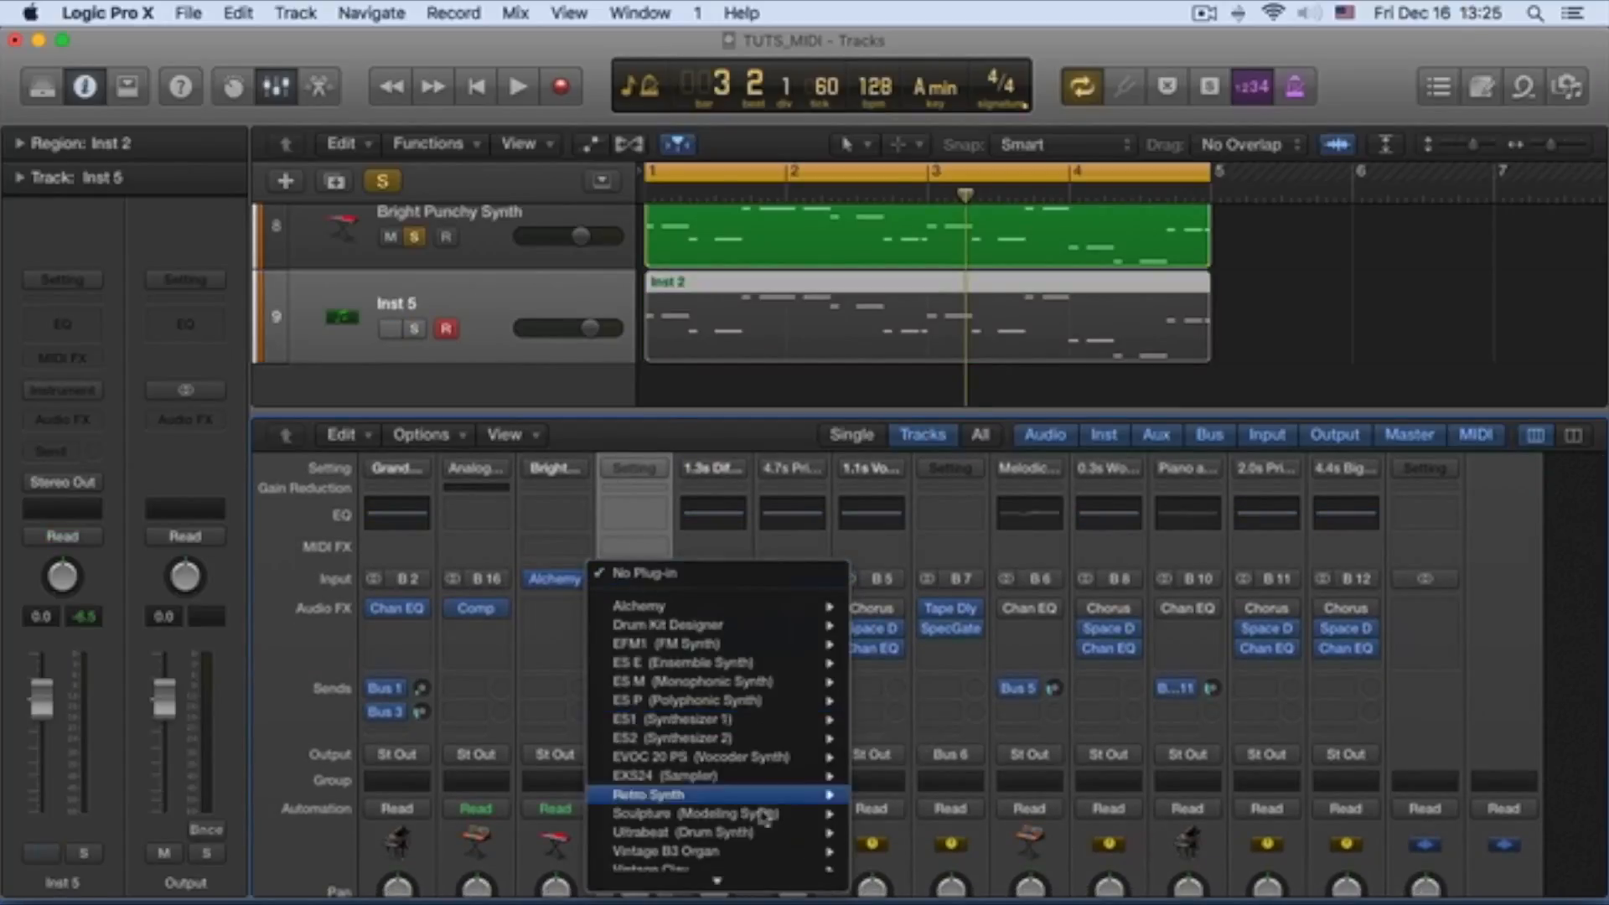
mouse_move(721, 863)
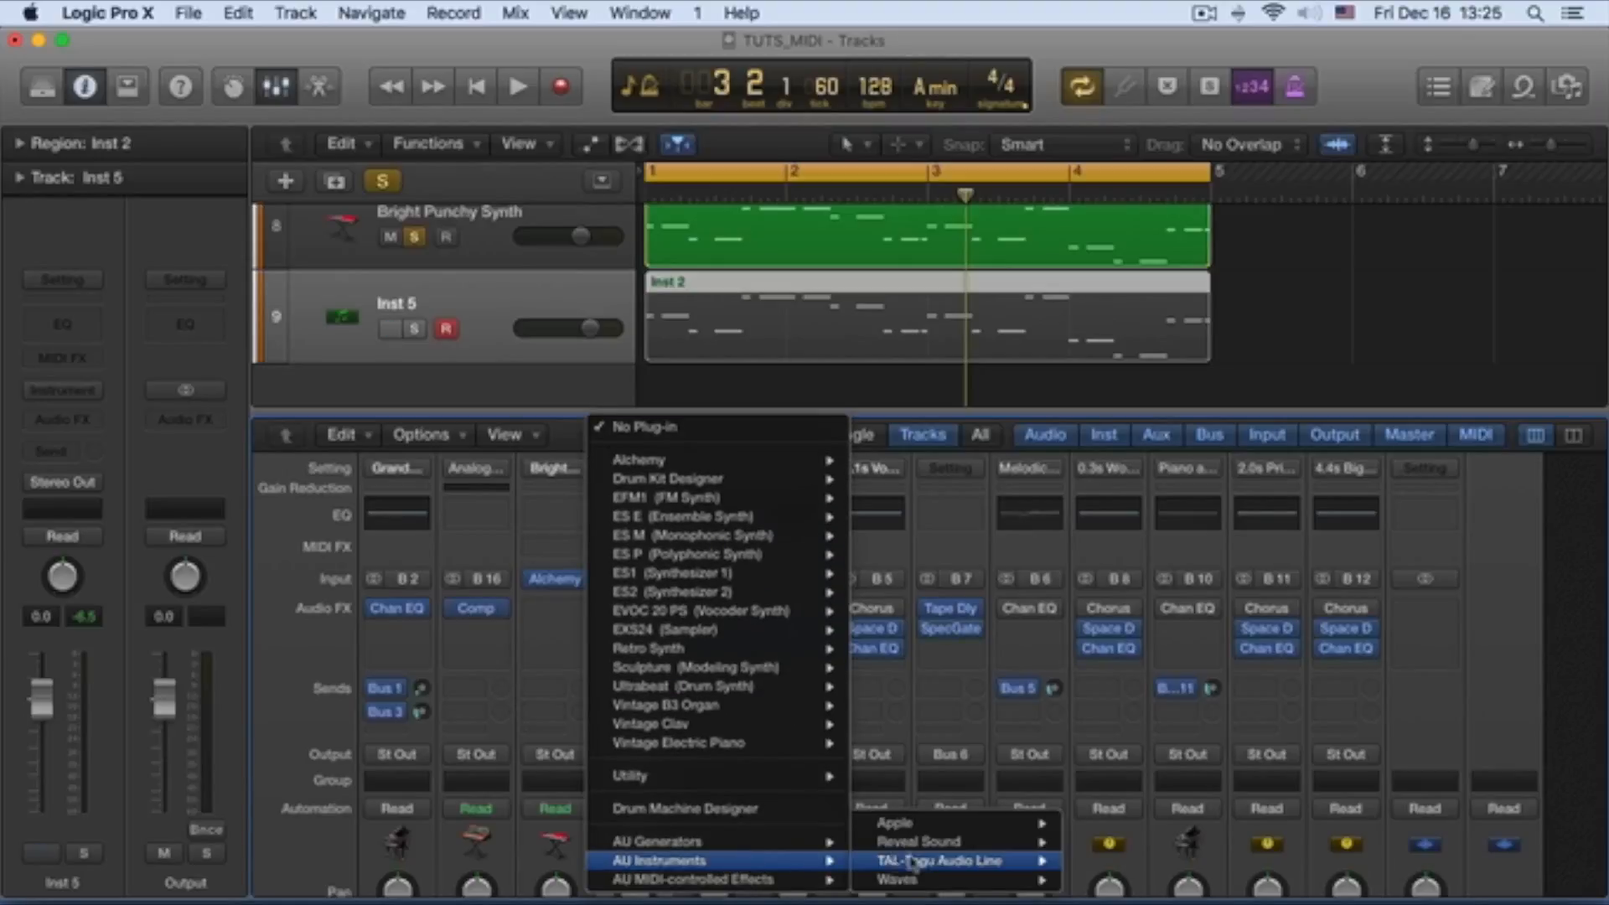
mouse_move(945, 848)
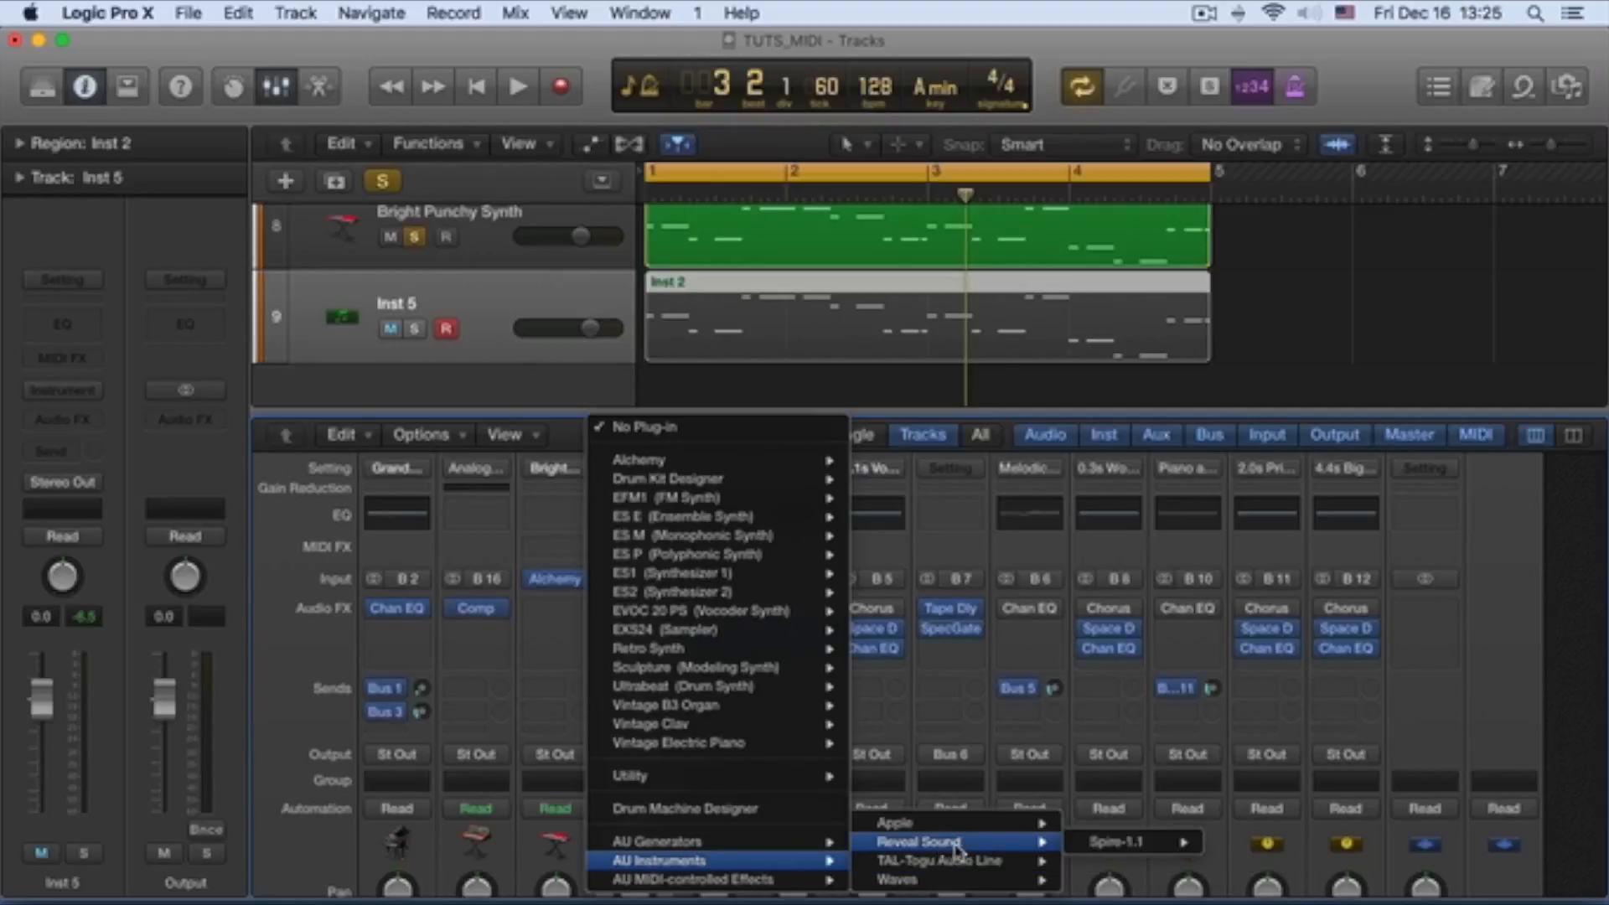
mouse_move(1101, 847)
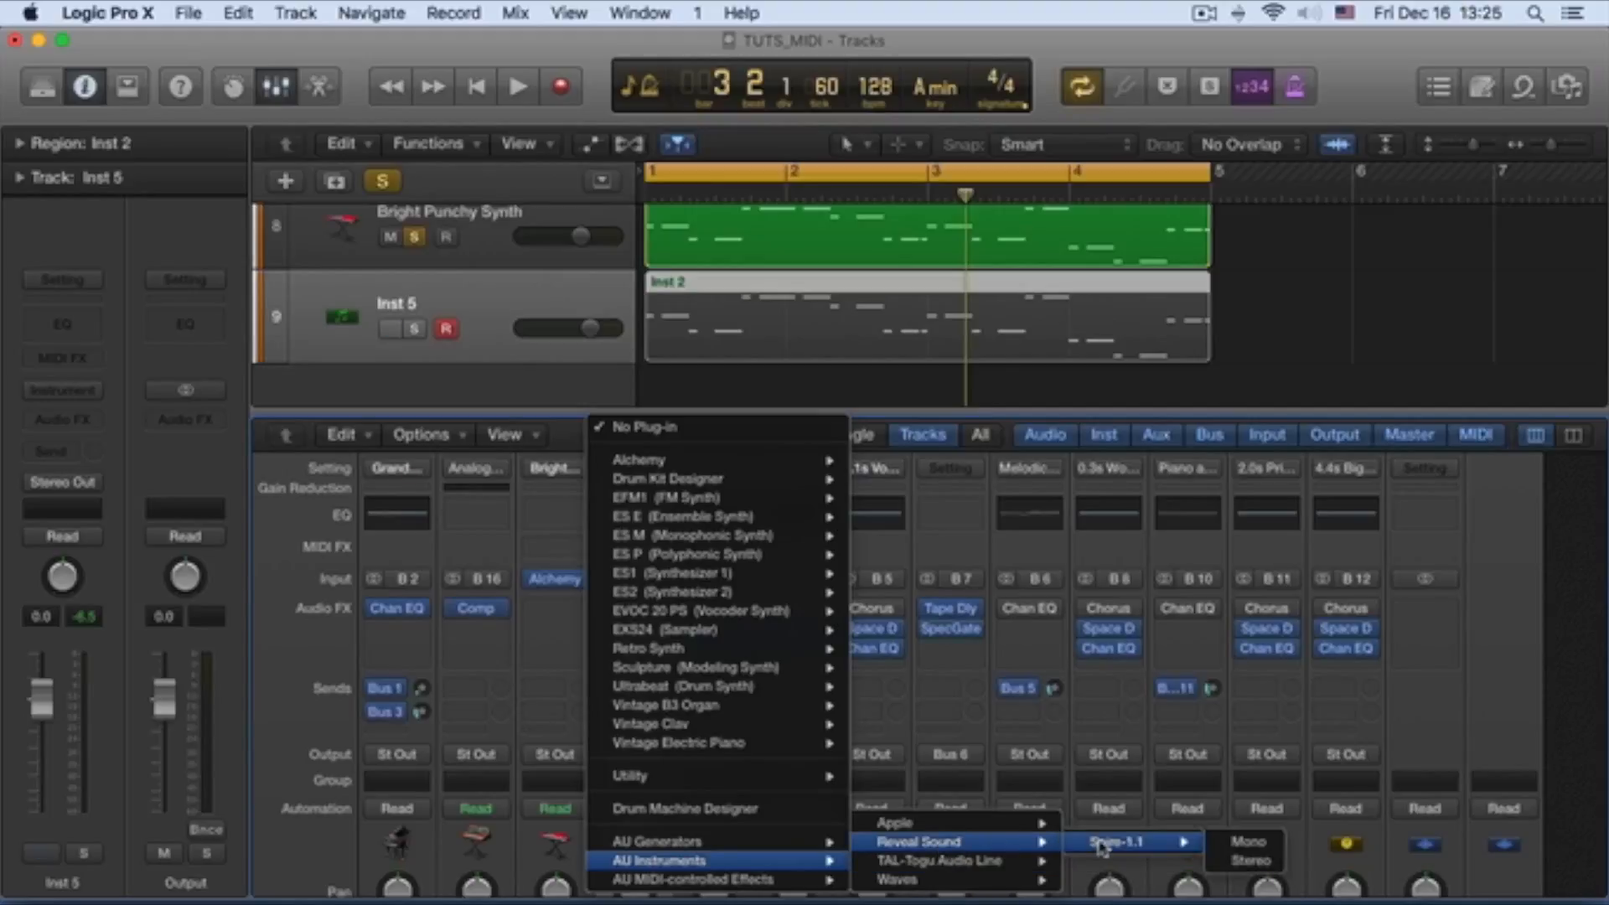
left_click(1228, 840)
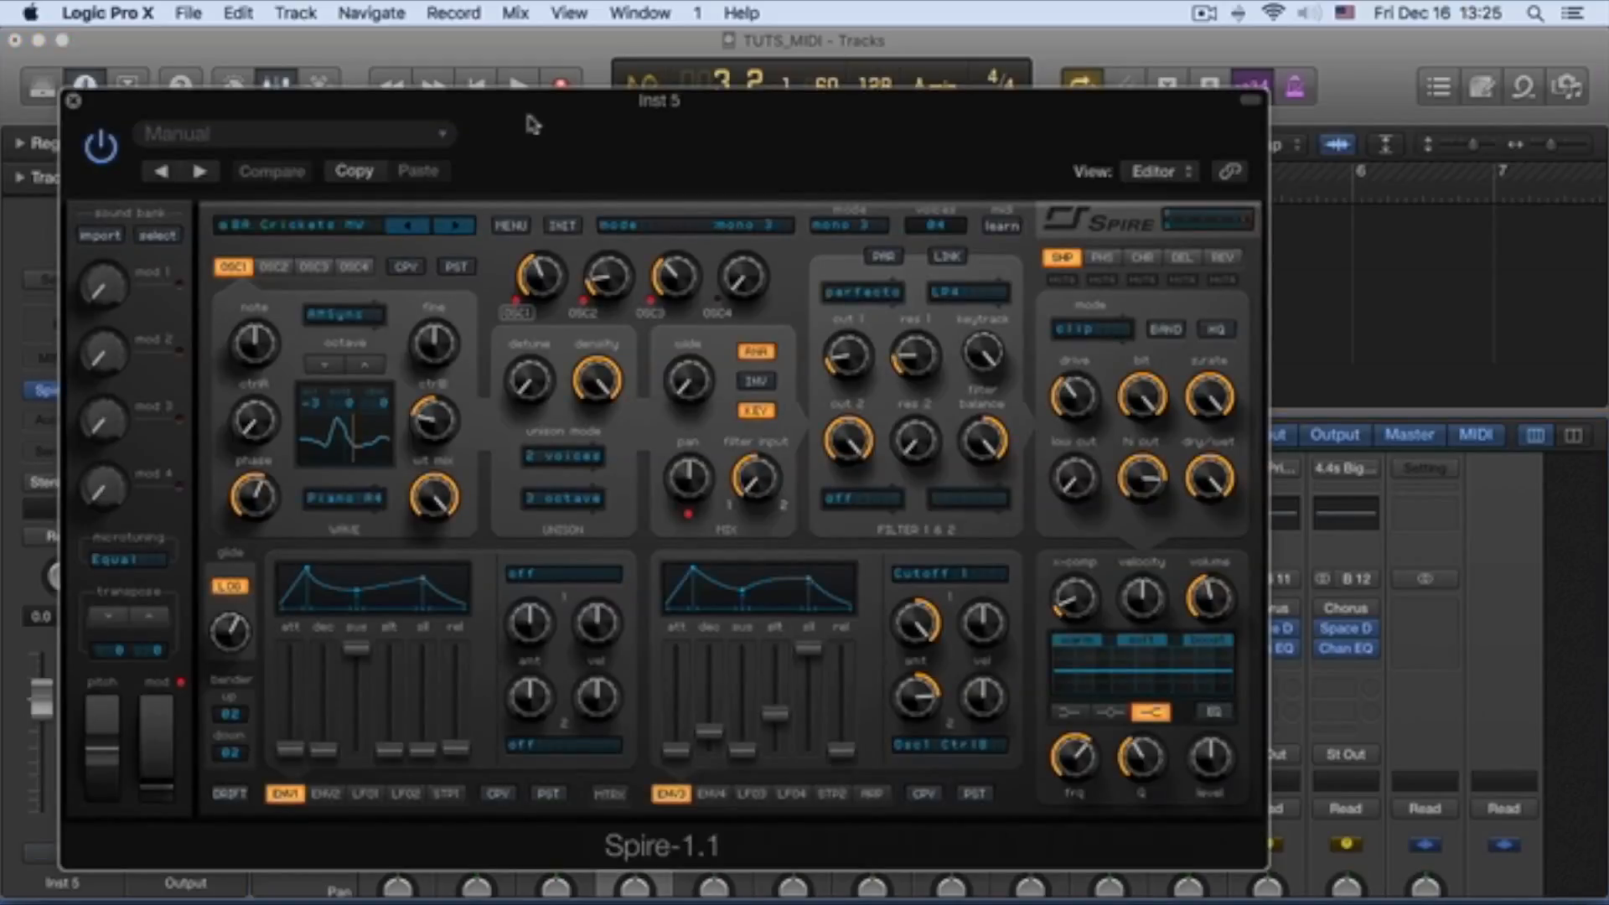
Step: Choose the PL 80x Downgrade preset in Spire for Inst 5
left_click_drag(532, 118, 508, 53)
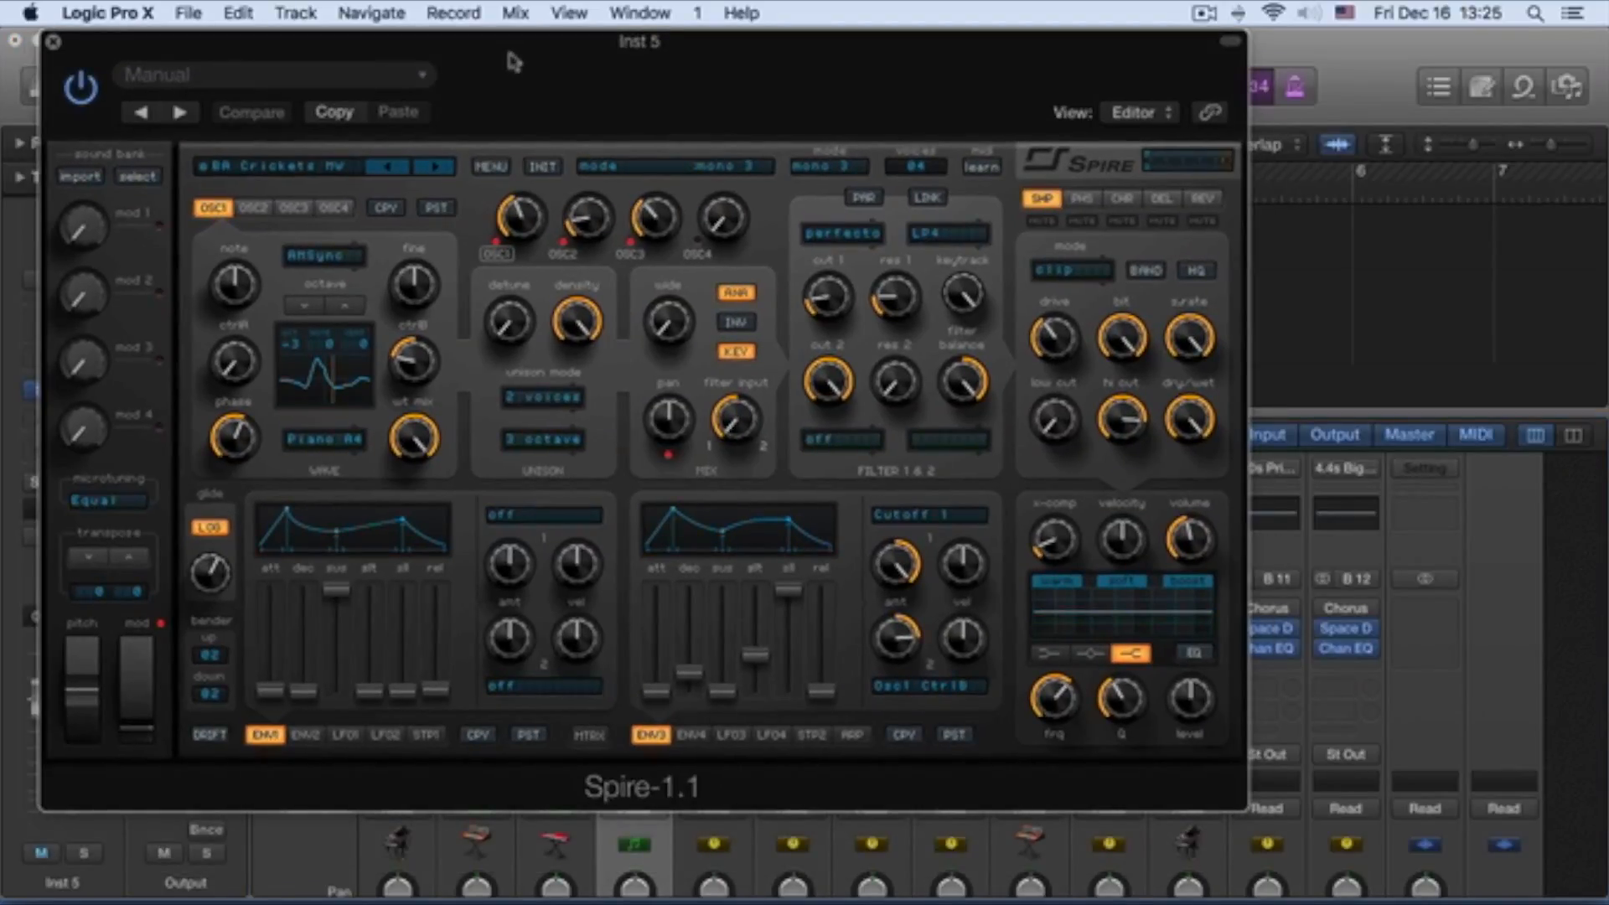
left_click(330, 166)
scroll(311, 562, "down", 5)
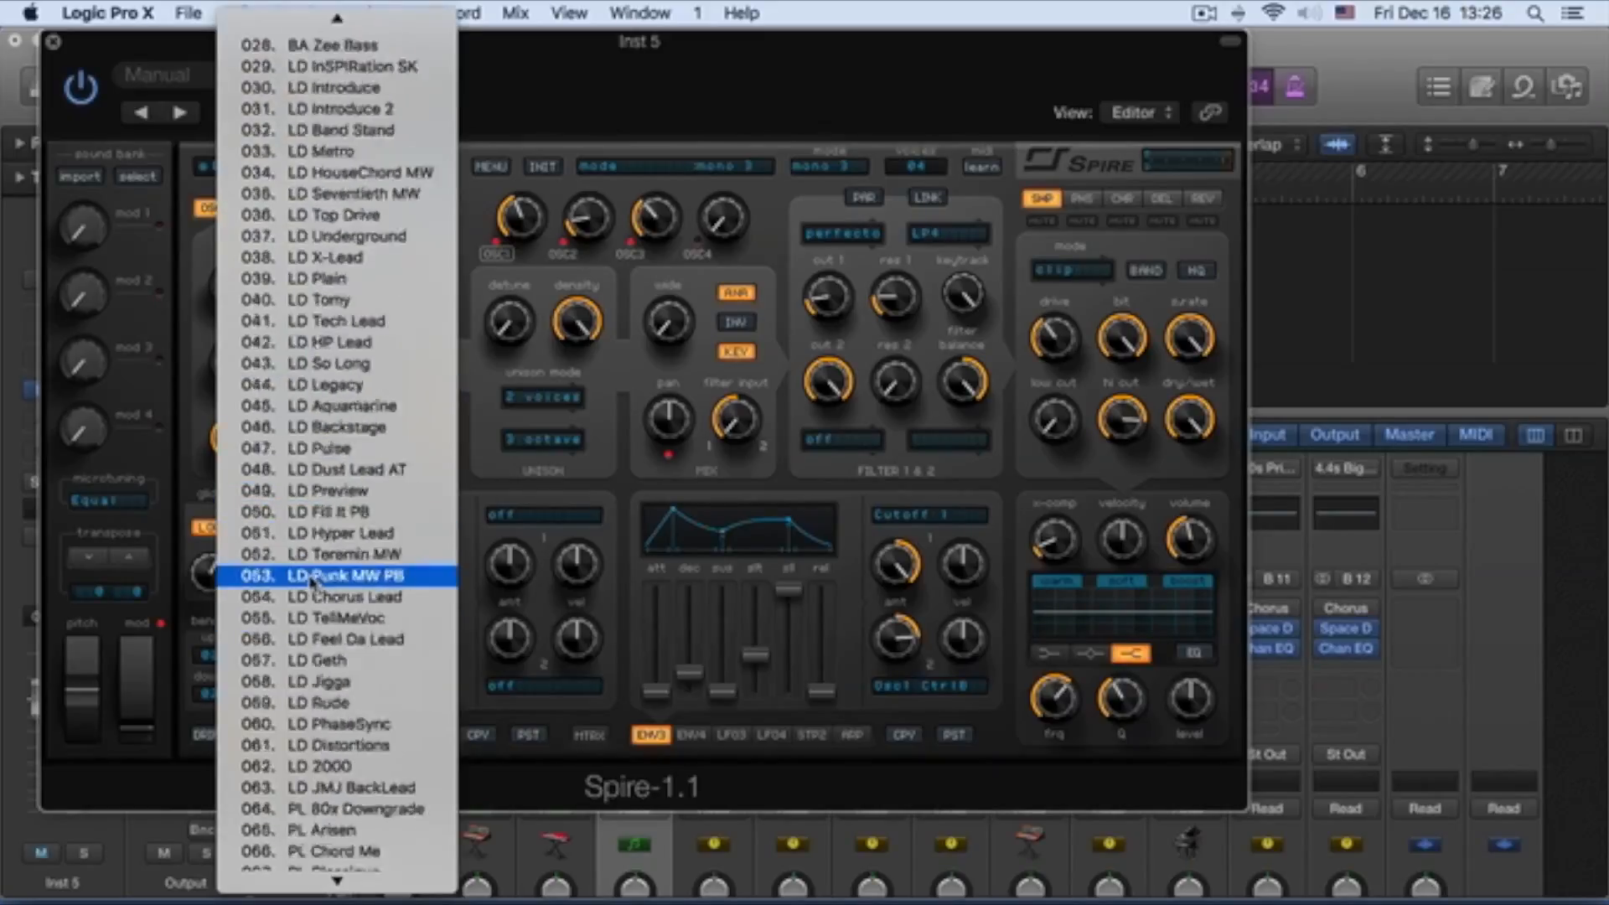
scroll(312, 580, "down", 8)
scroll(312, 580, "up", 5)
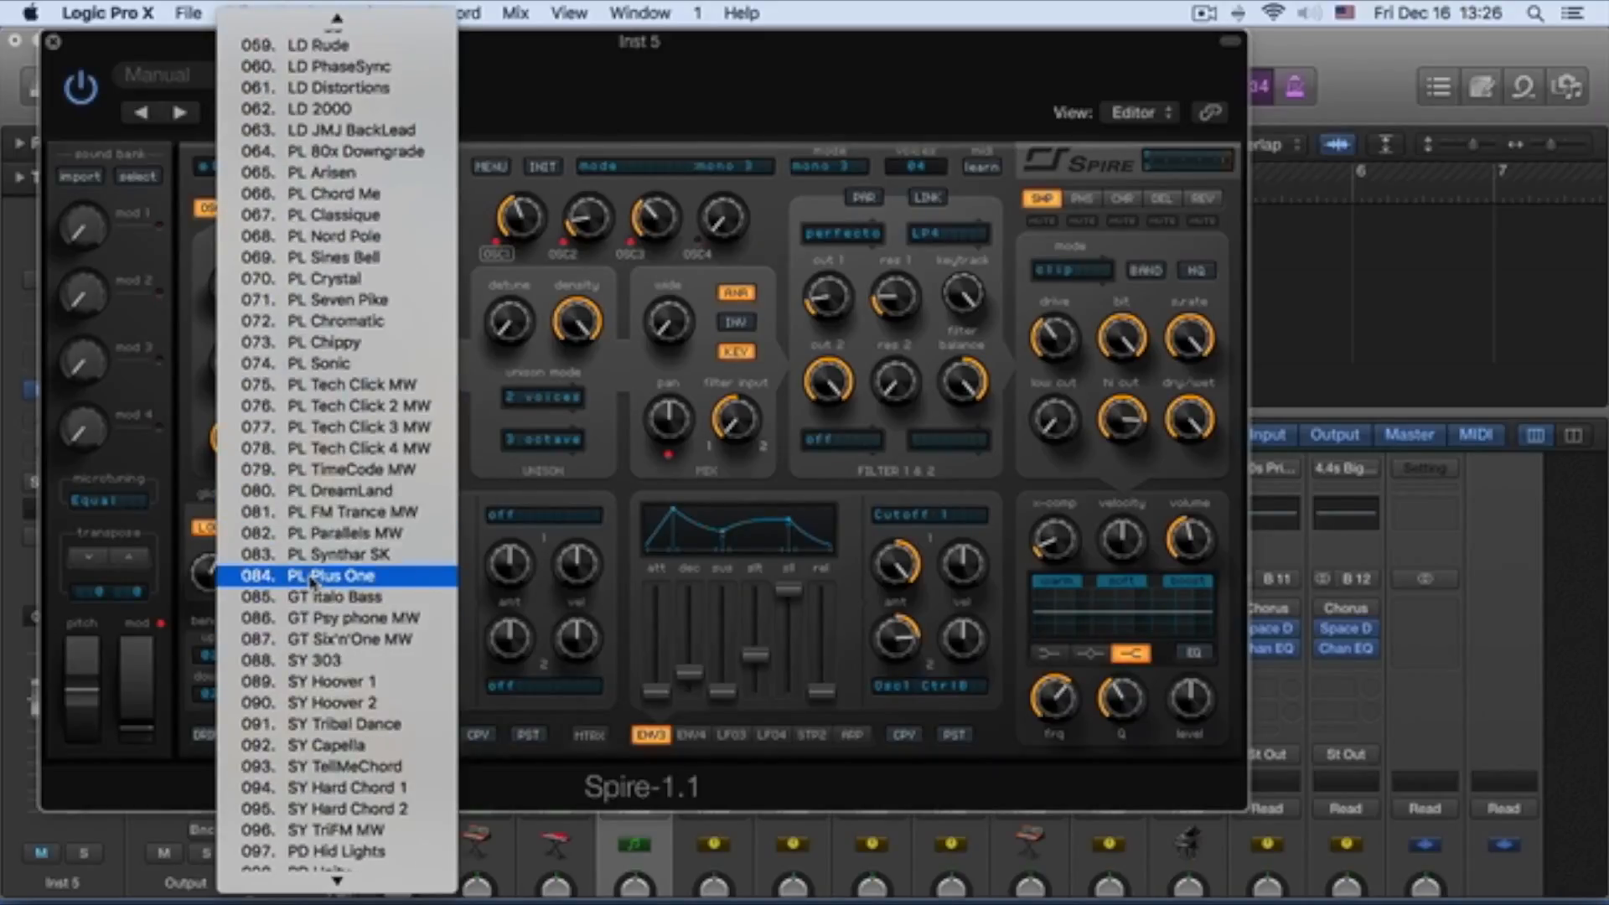
scroll(312, 580, "up", 2)
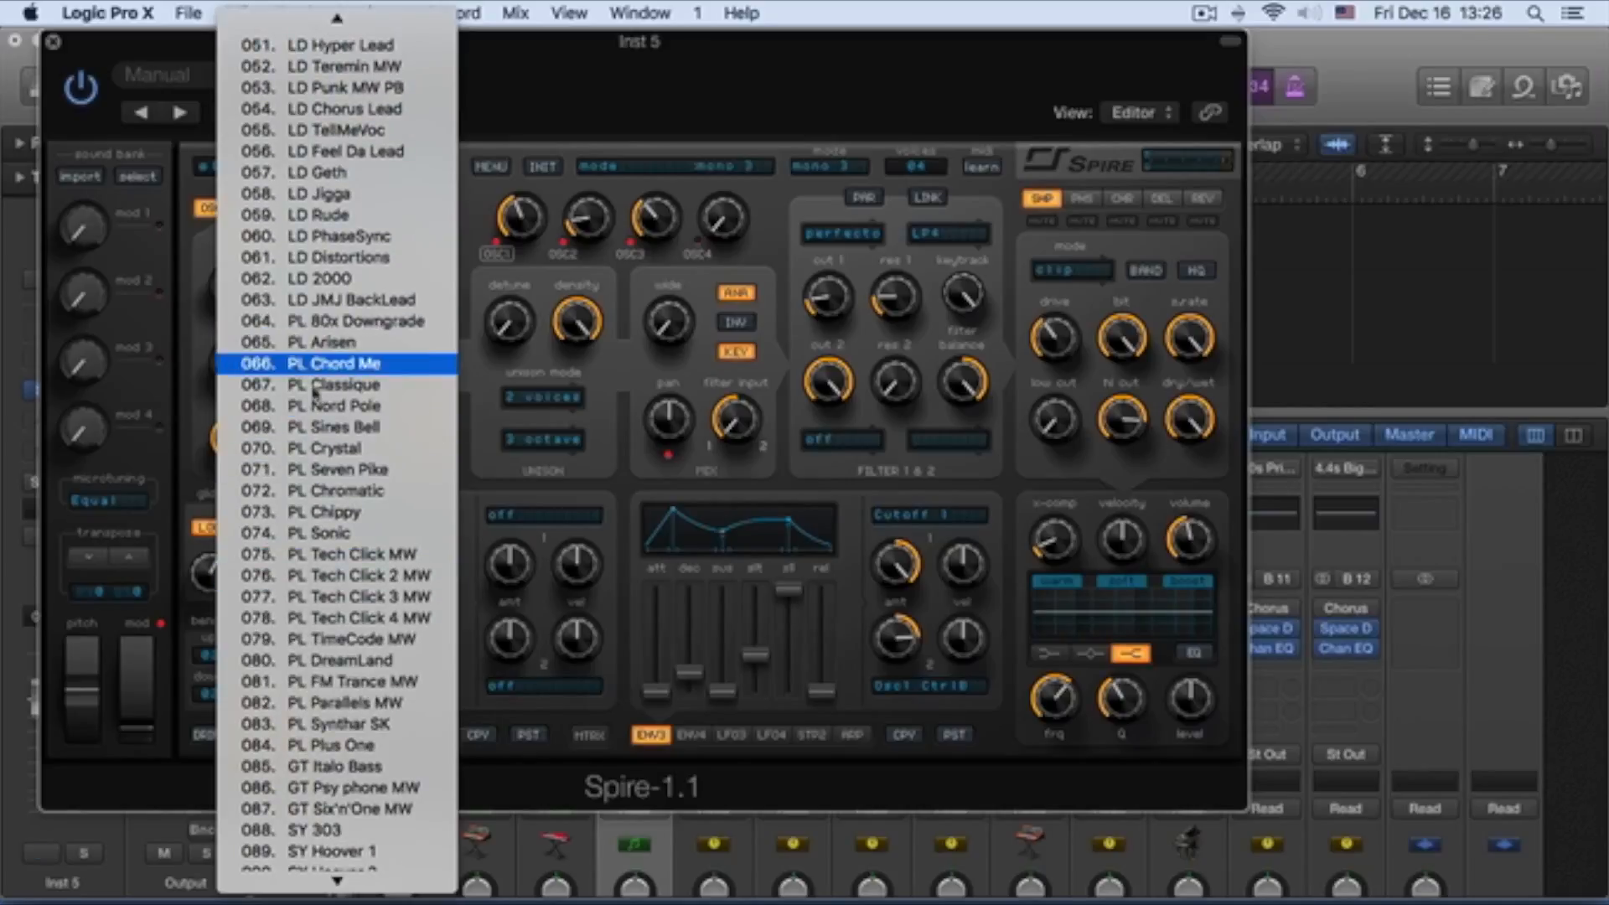
left_click(337, 322)
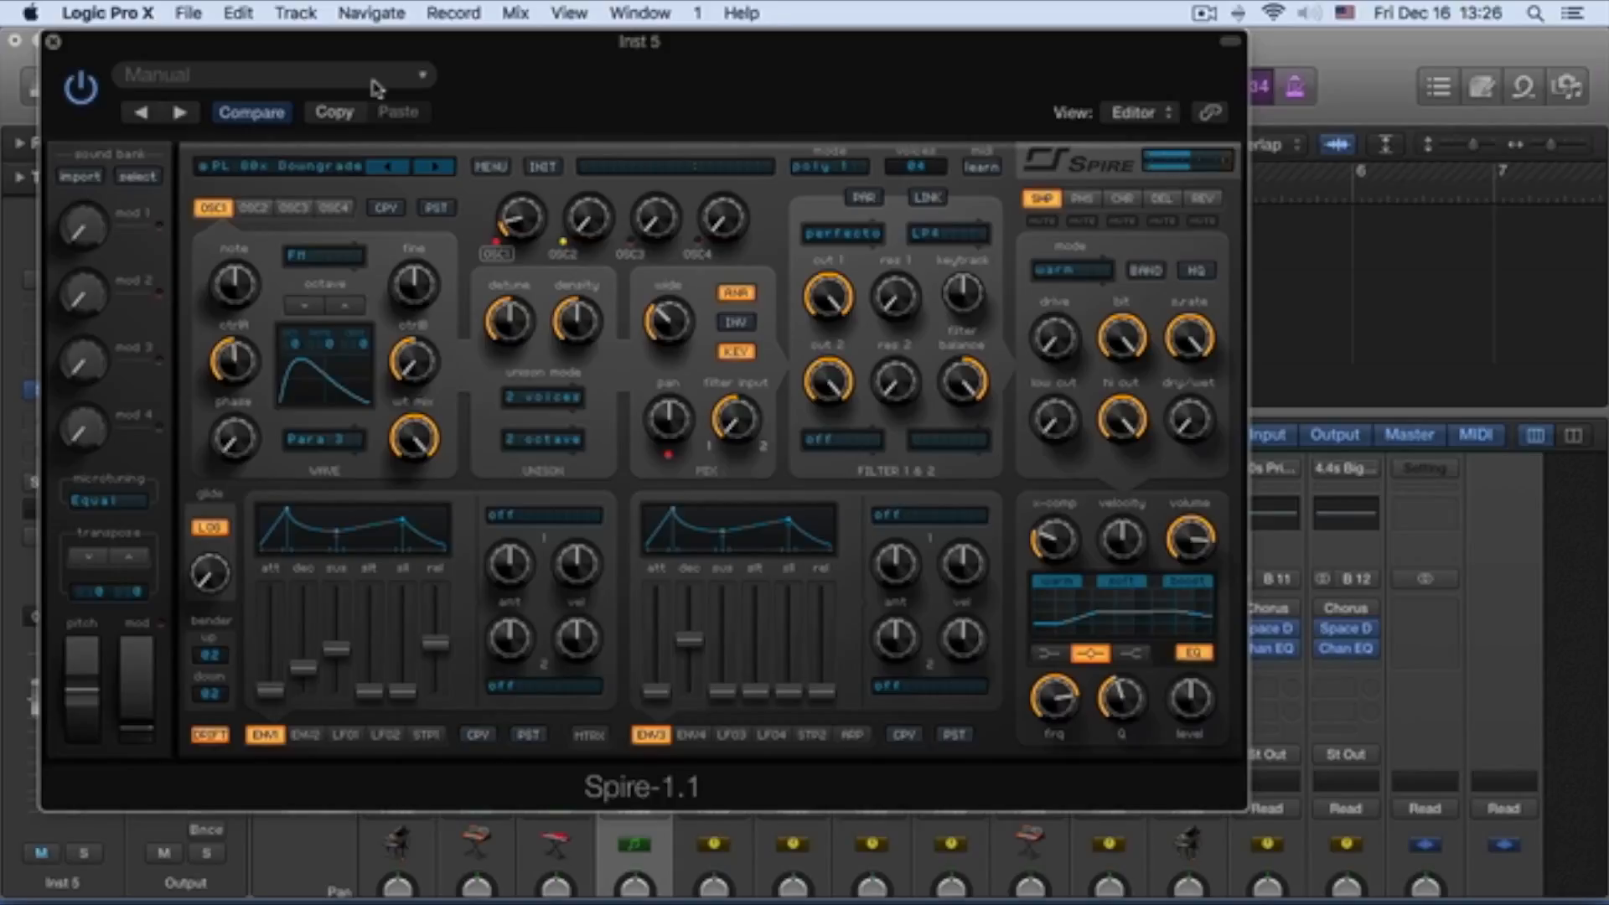
Step: Play the cycle, turning off the Bright Punchy Synth solo and soloing Inst 5 instead
left_click_drag(397, 46, 500, 454)
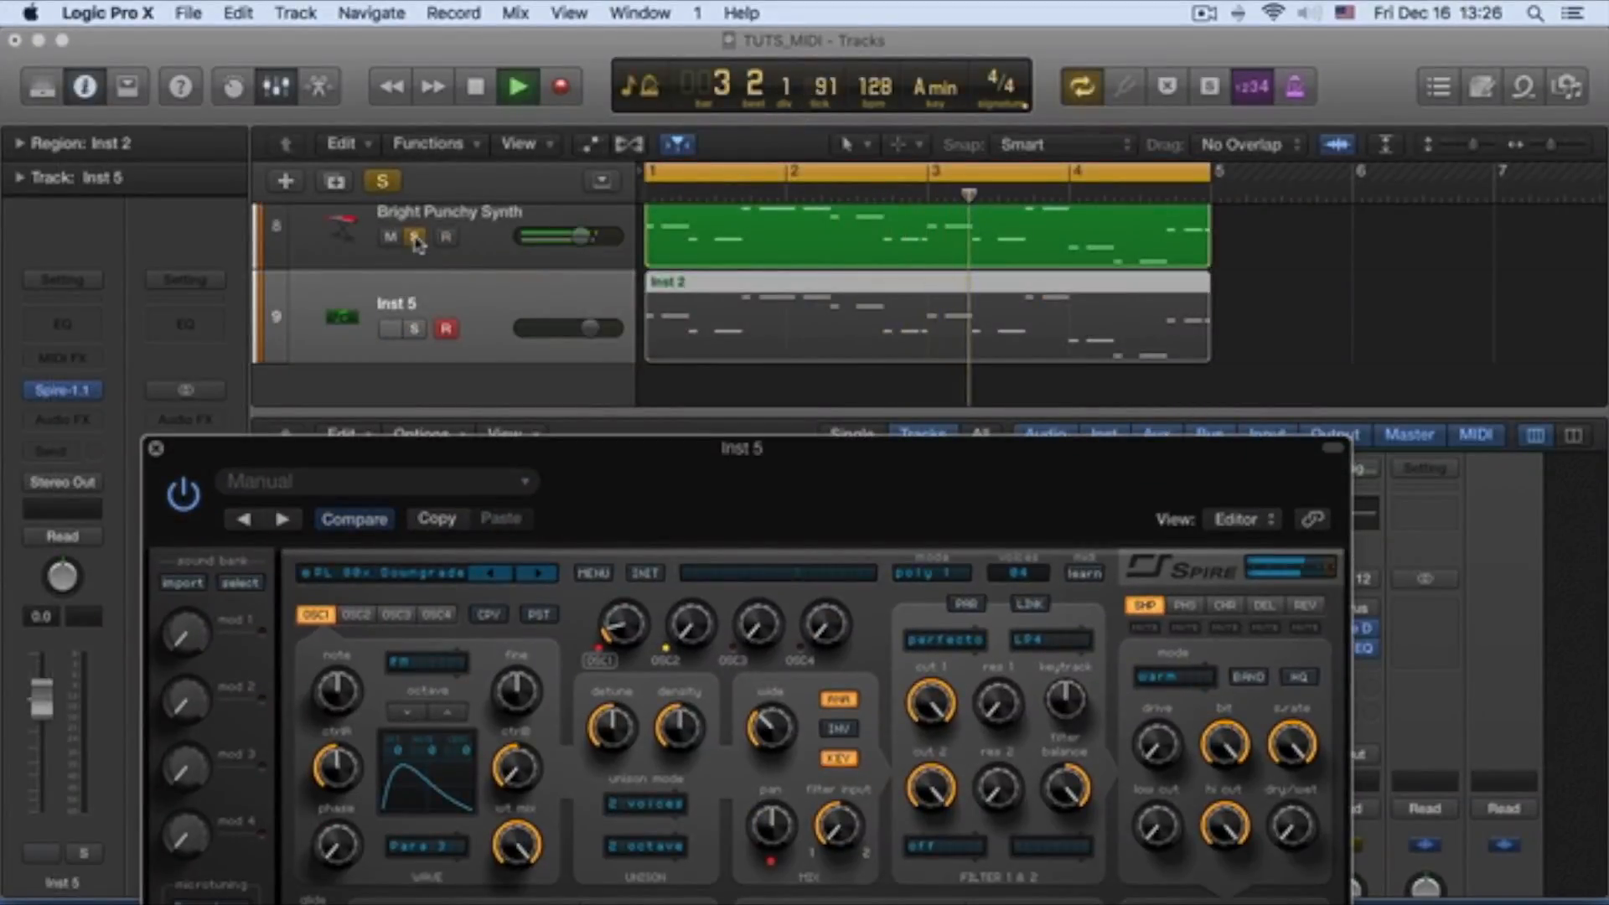
left_click(415, 238)
left_click(414, 328)
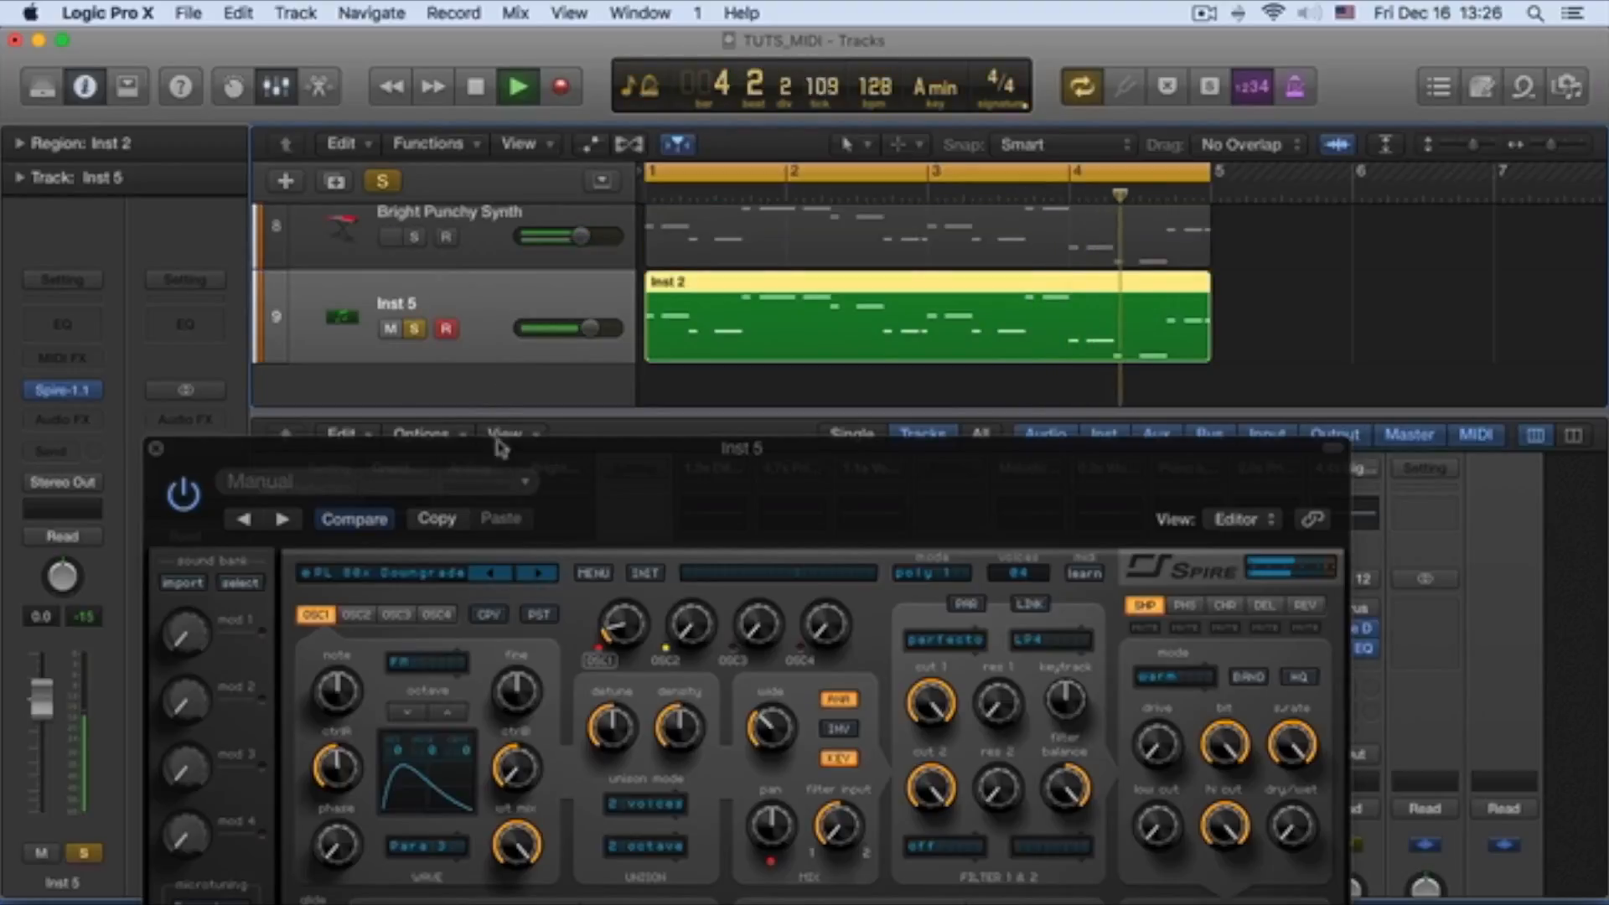
Step: Audition Spire's pluck presets from PL Arisen through PL Nord Pole on the soloed Inst 5
left_click_drag(503, 449, 452, 169)
left_click(484, 295)
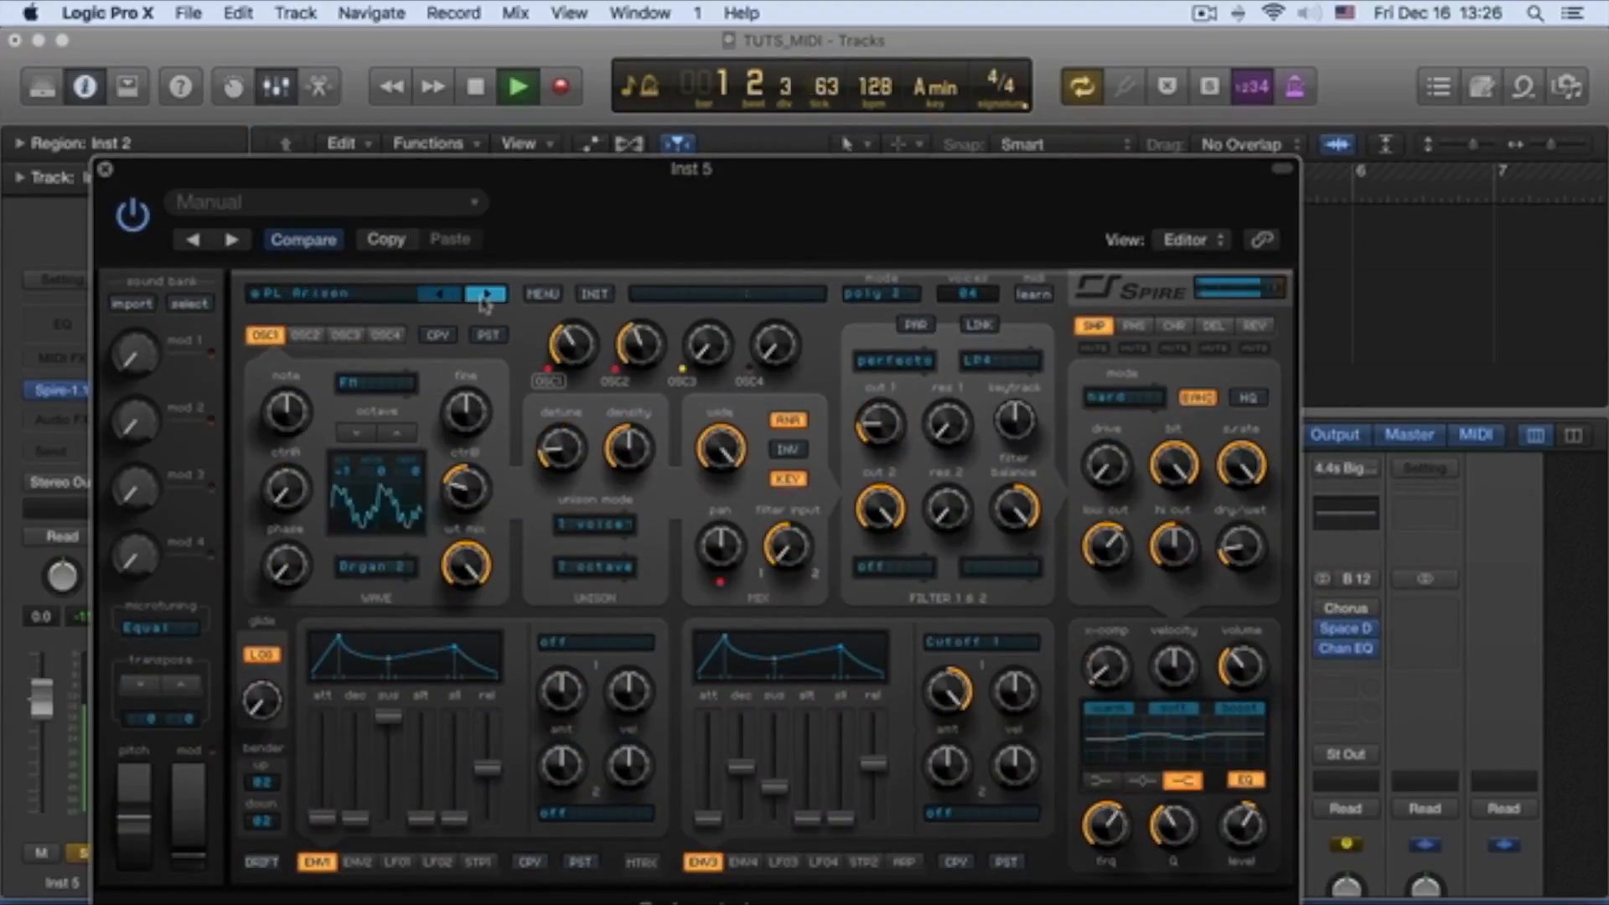
left_click(484, 295)
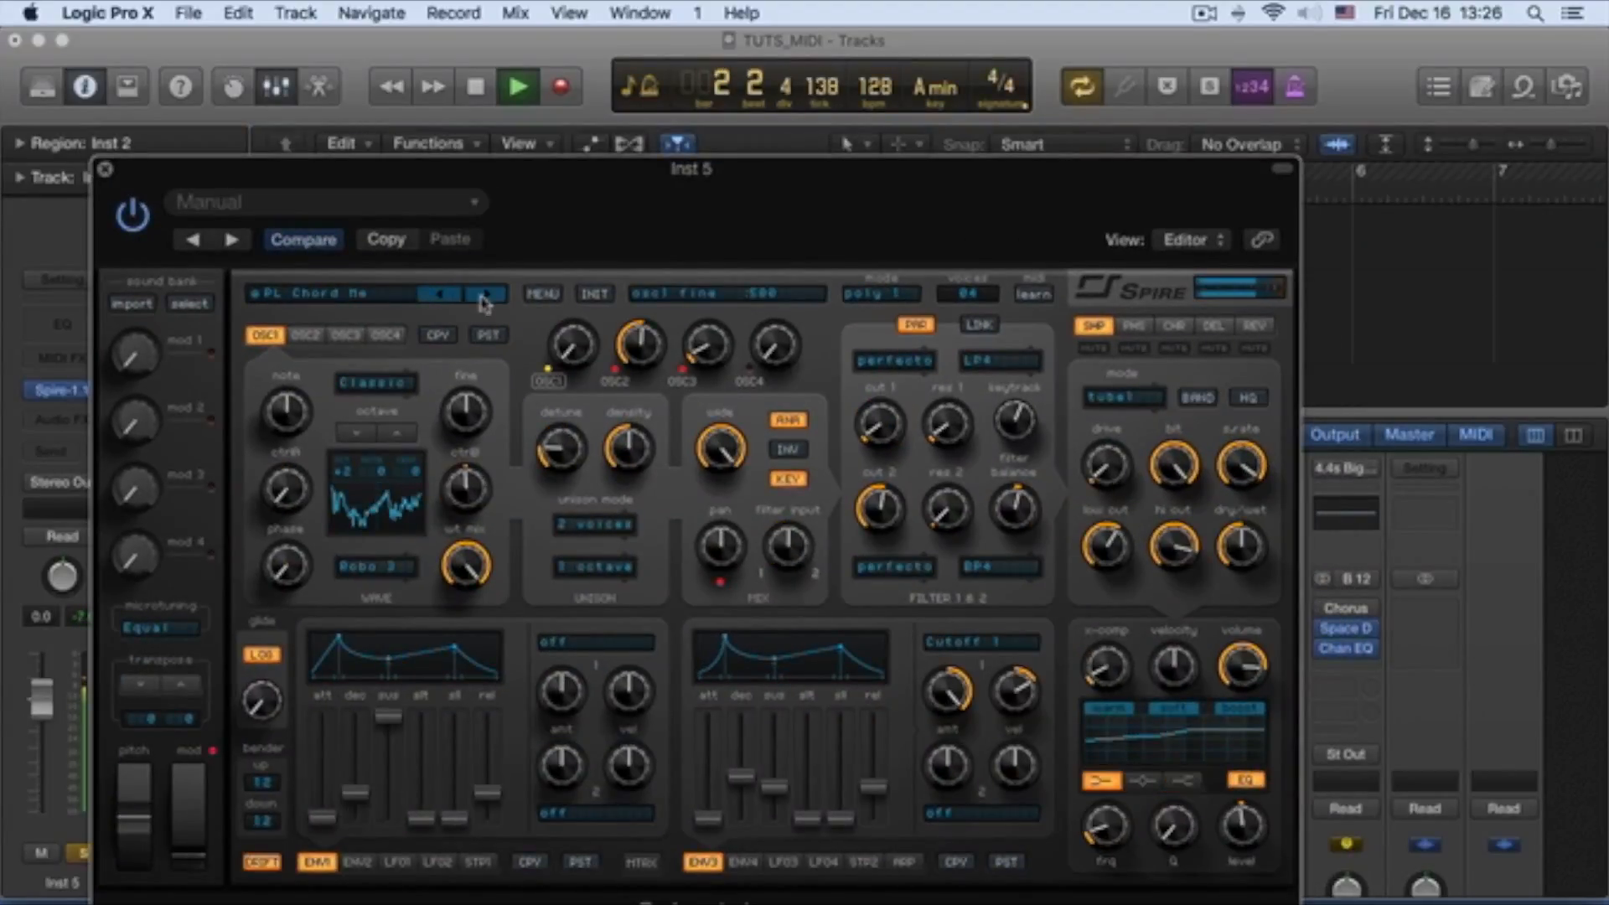
left_click(484, 295)
left_click(485, 295)
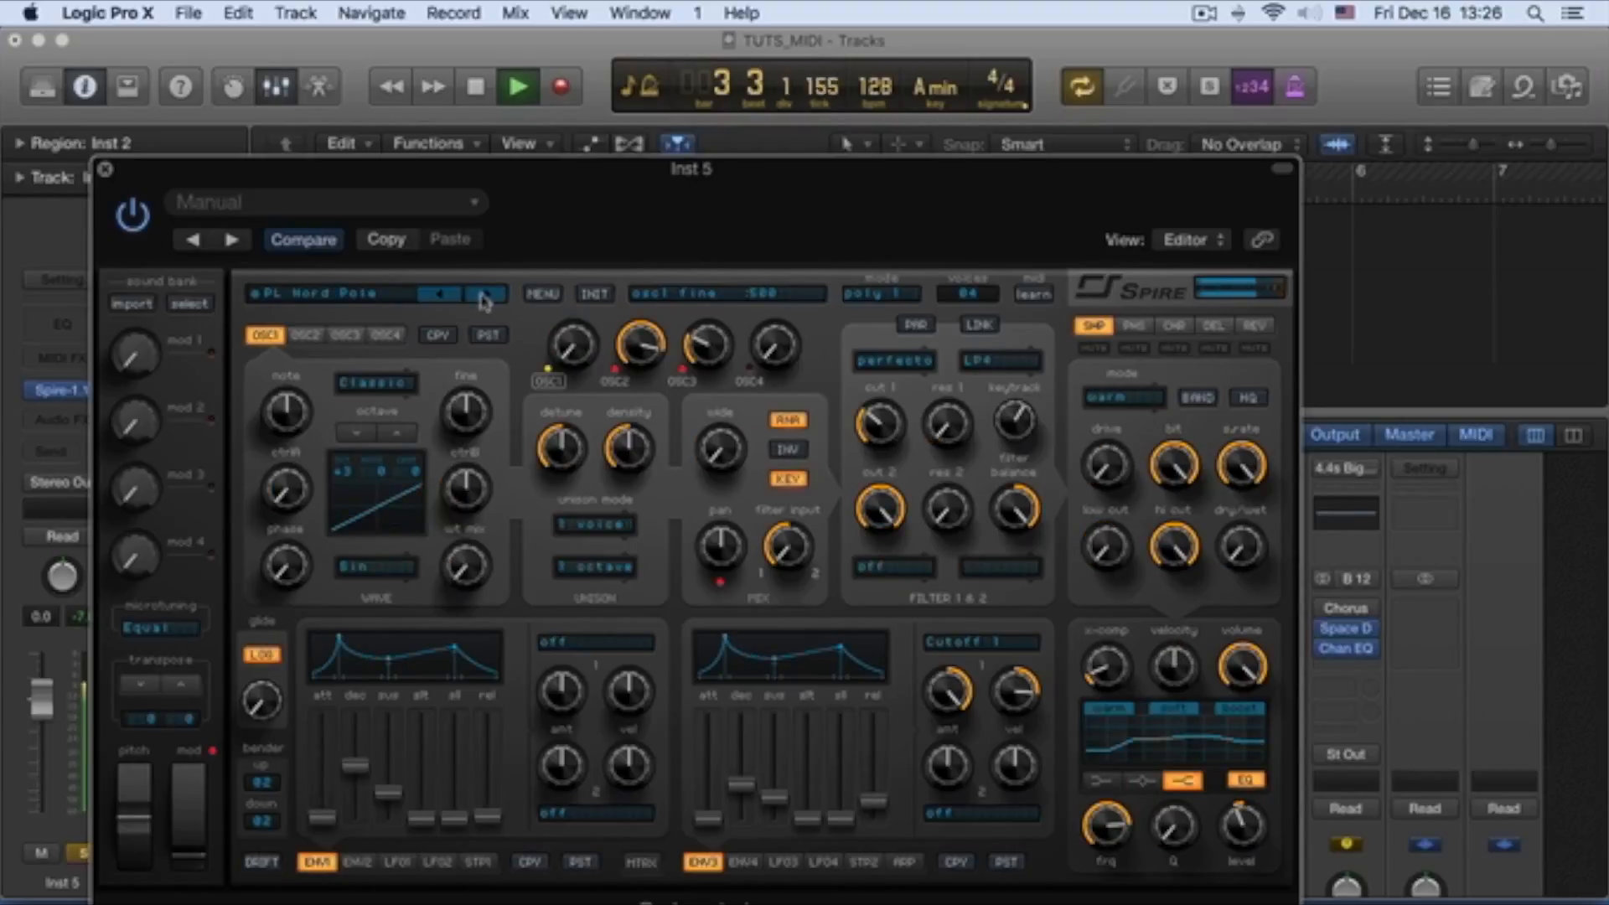
Step: Solo Bright Punchy Synth as well, step Spire forward to the PL Sonic preset, stop playback and close the plug-in window
left_click_drag(497, 179, 408, 259)
left_click(415, 238)
left_click(444, 342)
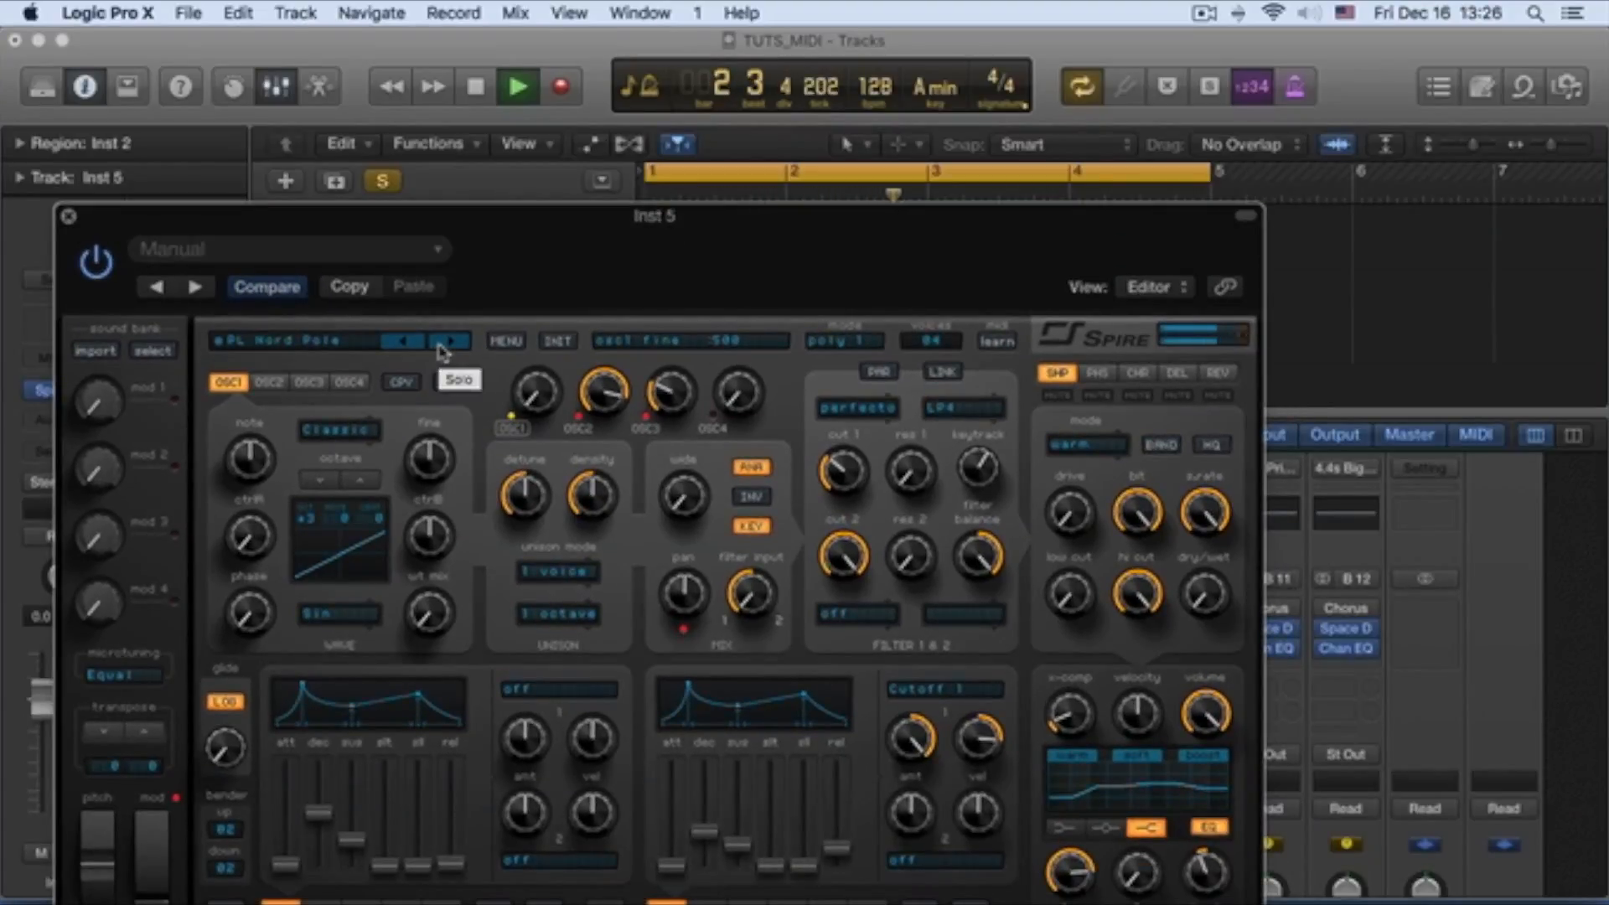
left_click(444, 342)
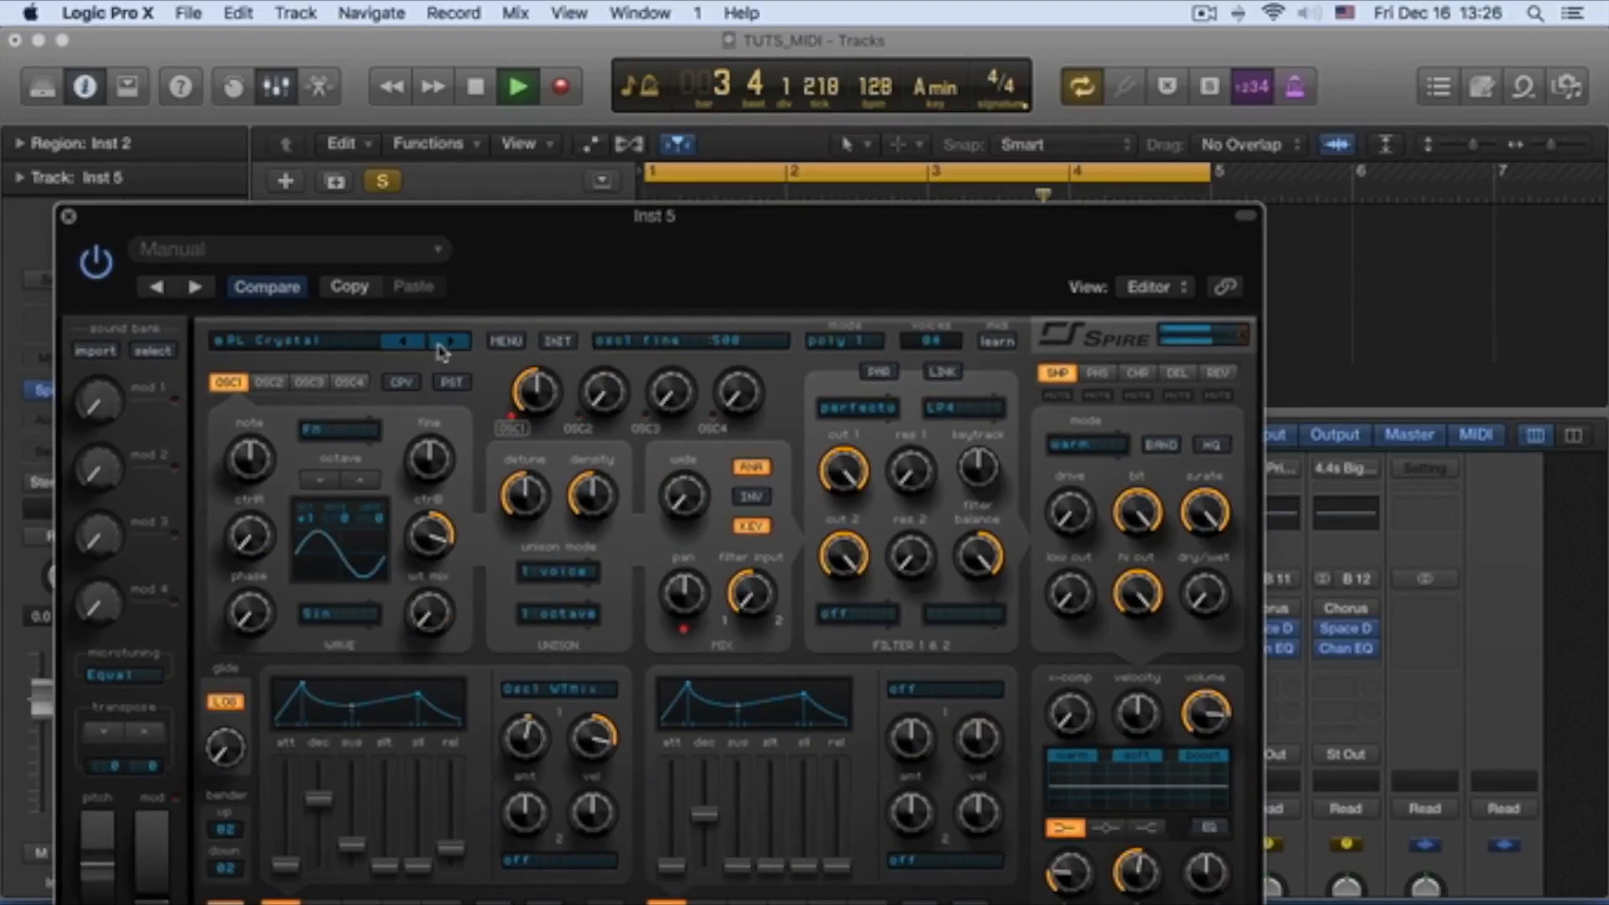
left_click(445, 342)
left_click(444, 342)
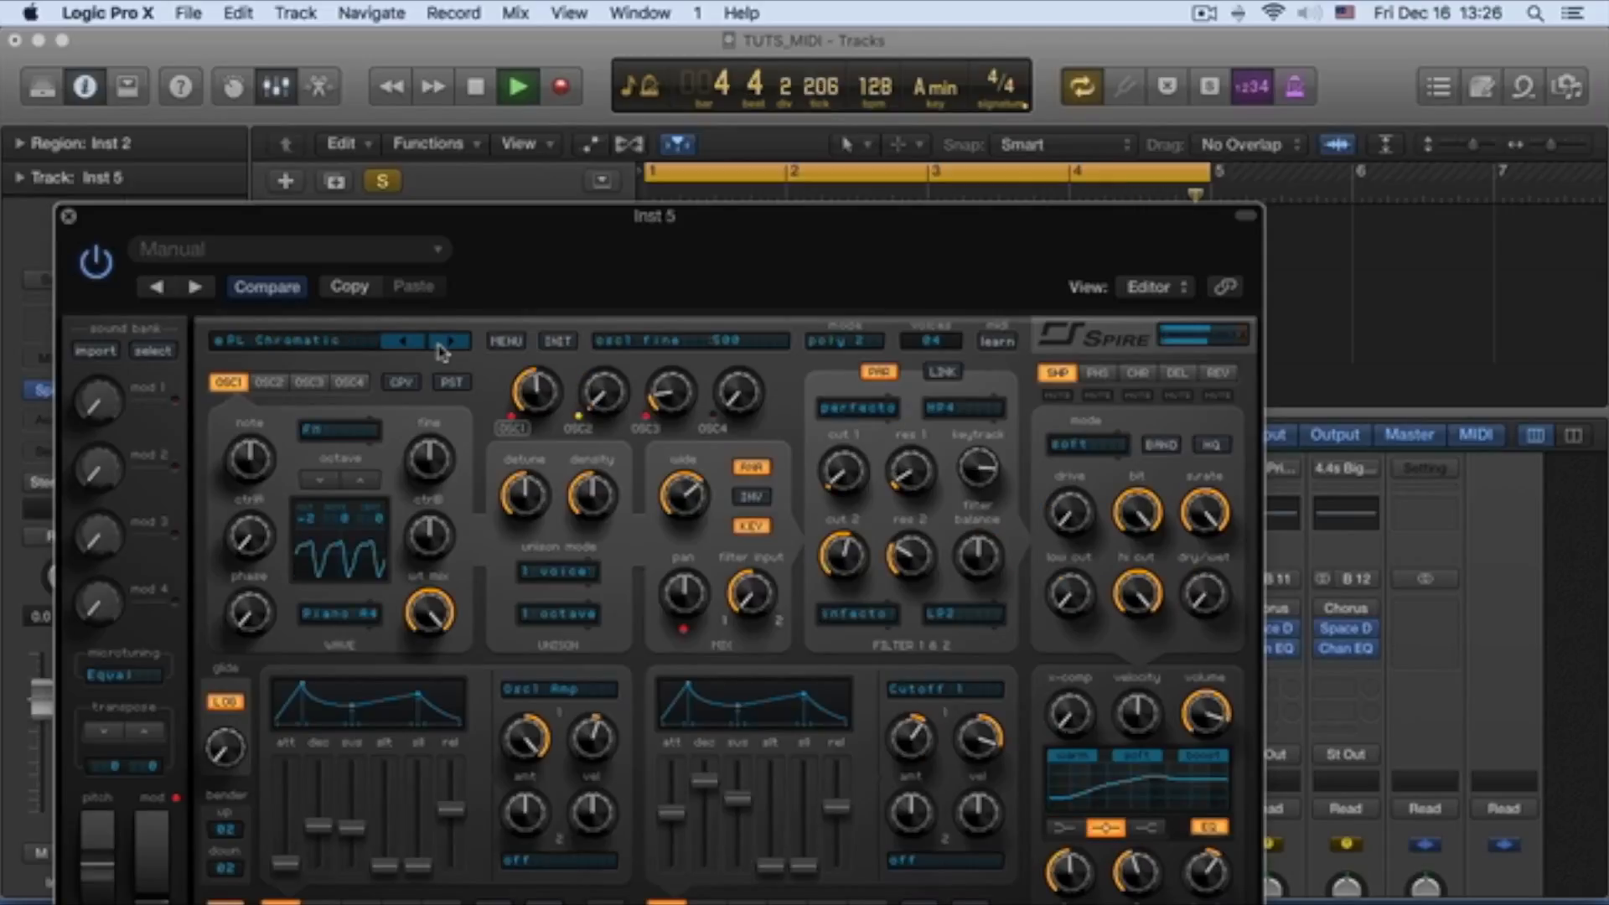
left_click(445, 342)
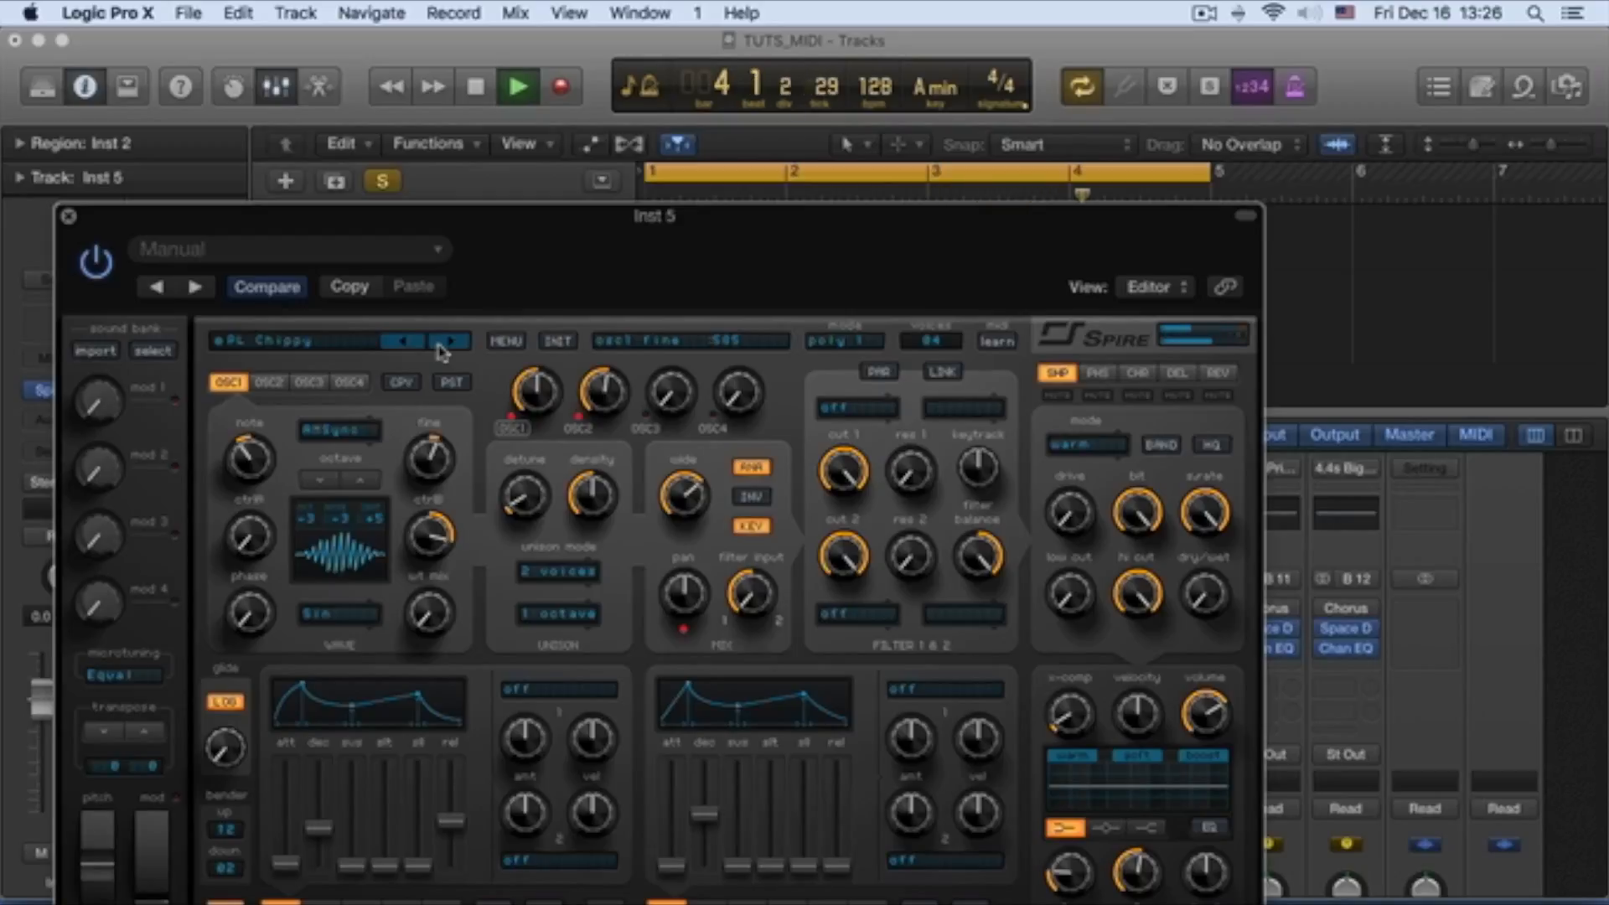
left_click(444, 342)
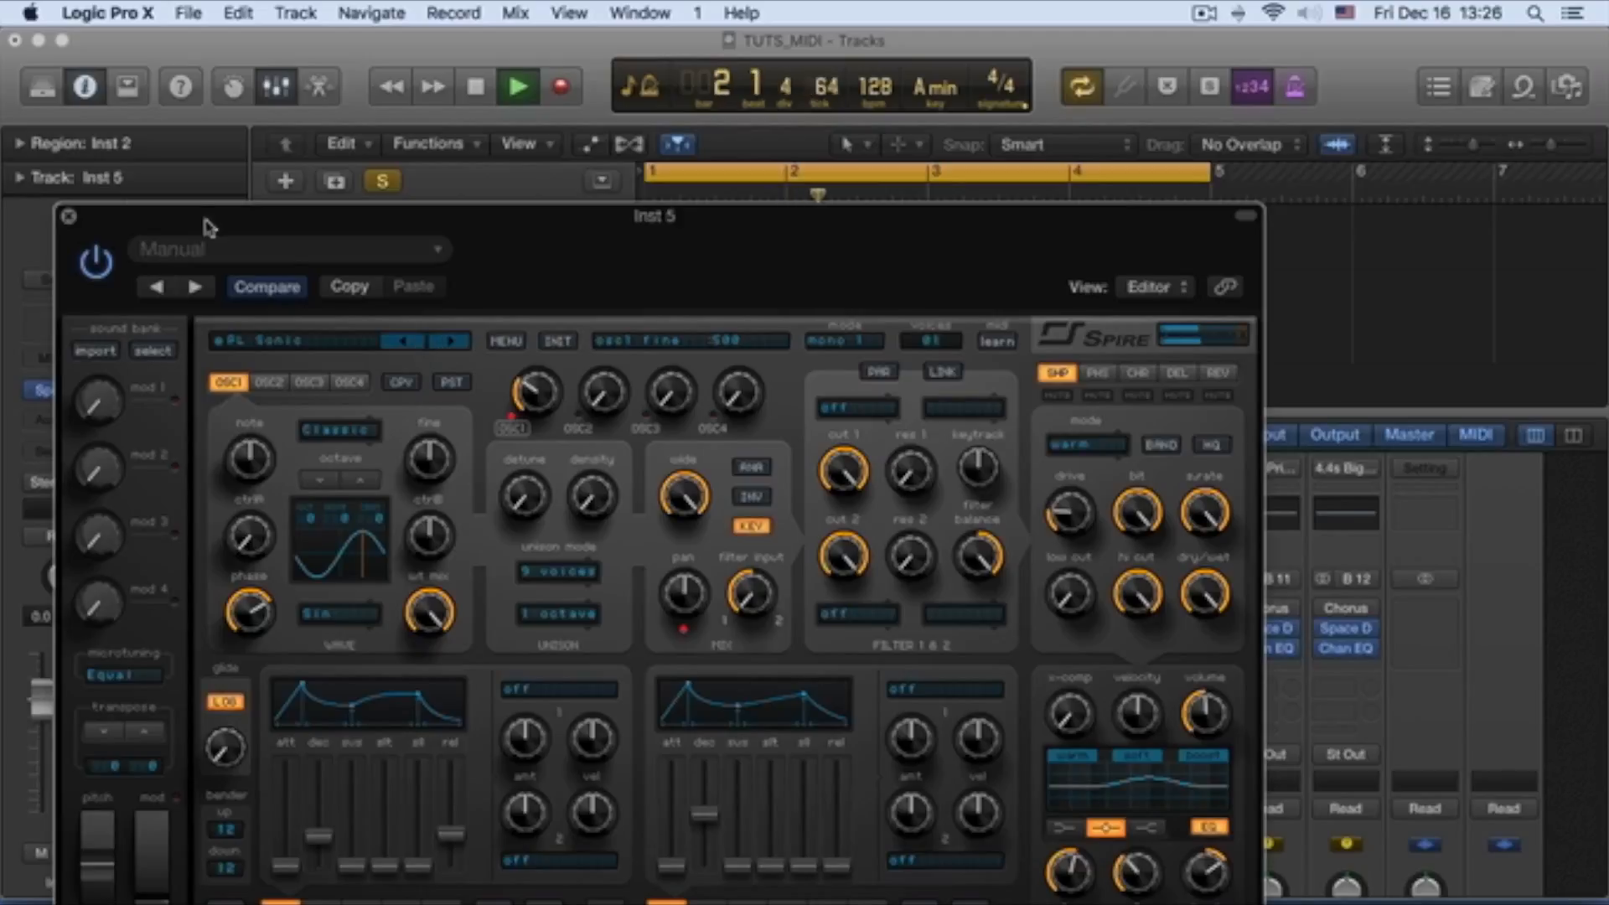
key("space")
left_click(70, 220)
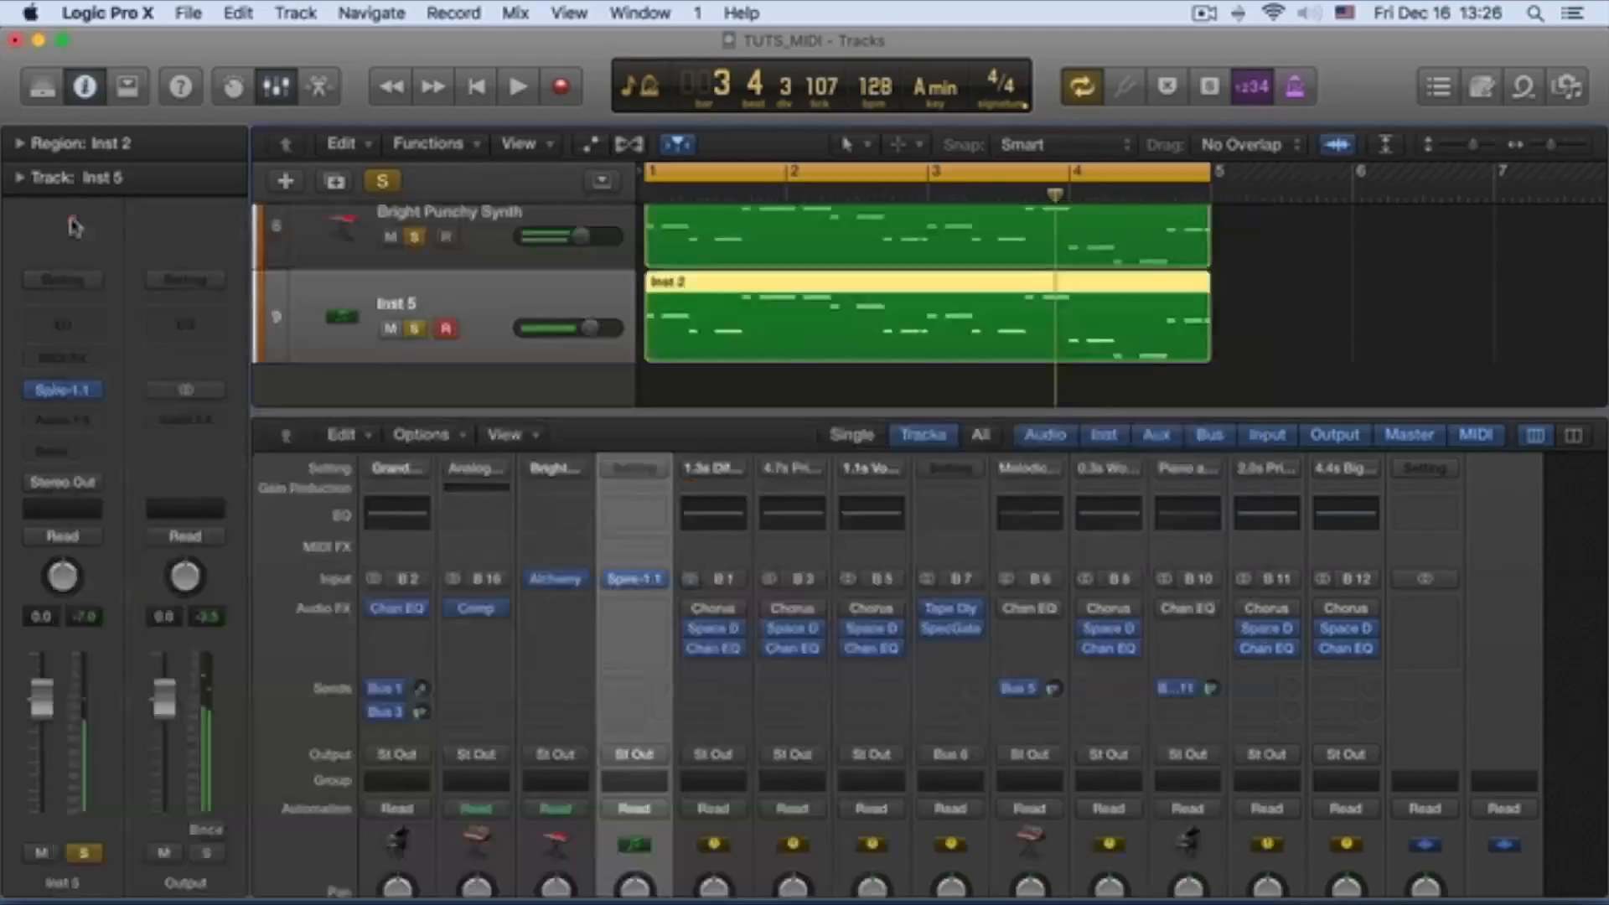
Step: Clear the solo on all tracks
scroll(520, 354, "up", 5)
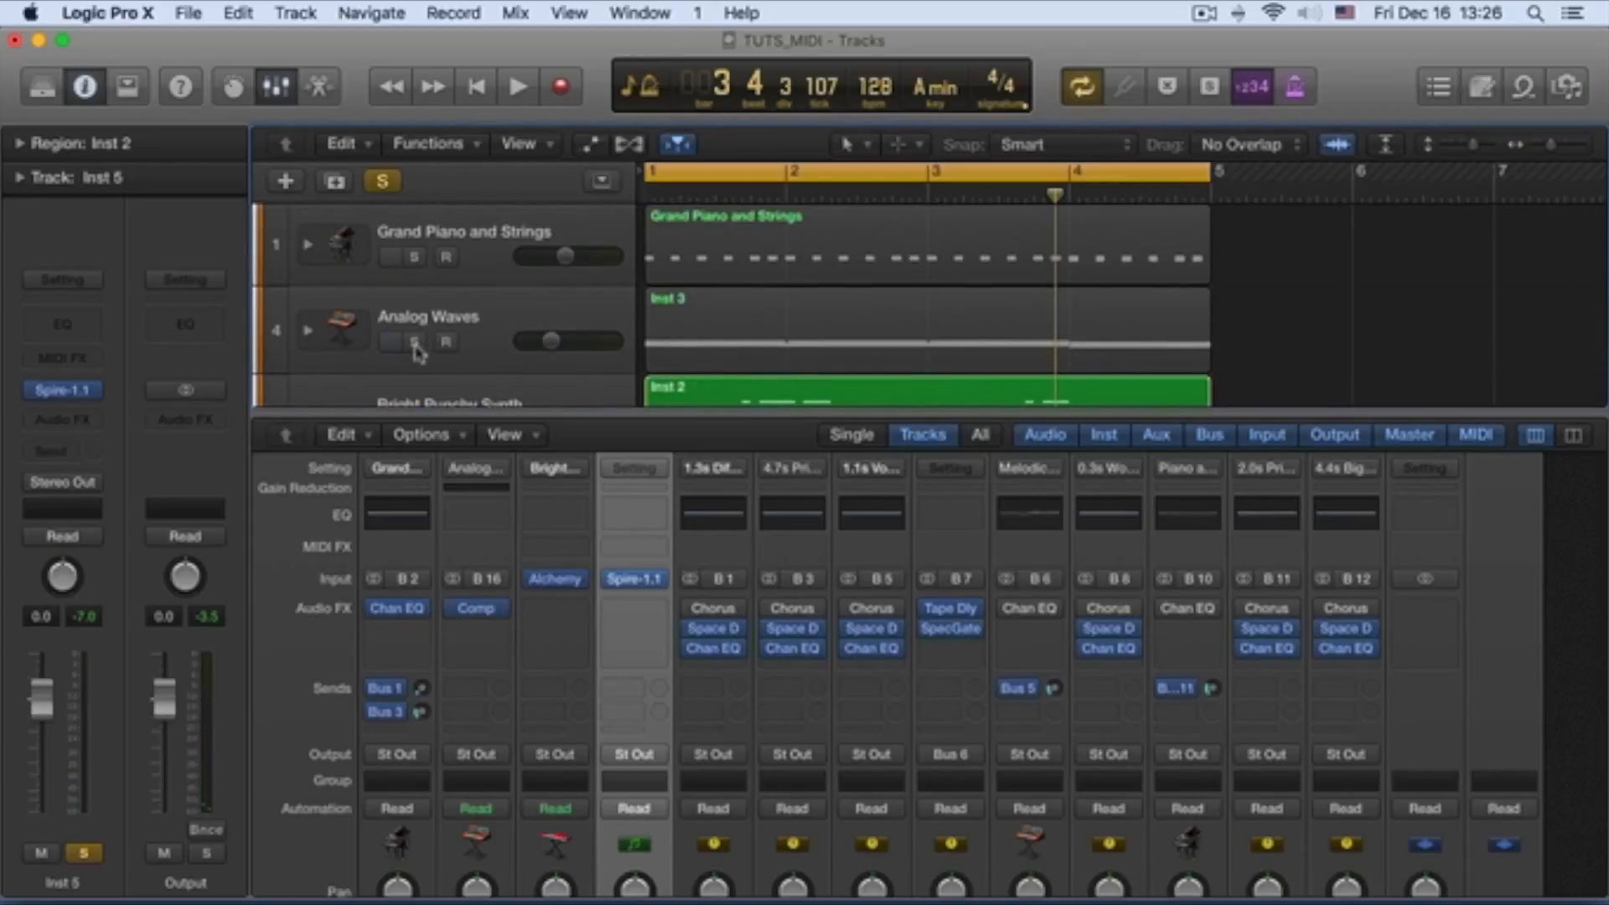
left_click(414, 342)
left_click(415, 342)
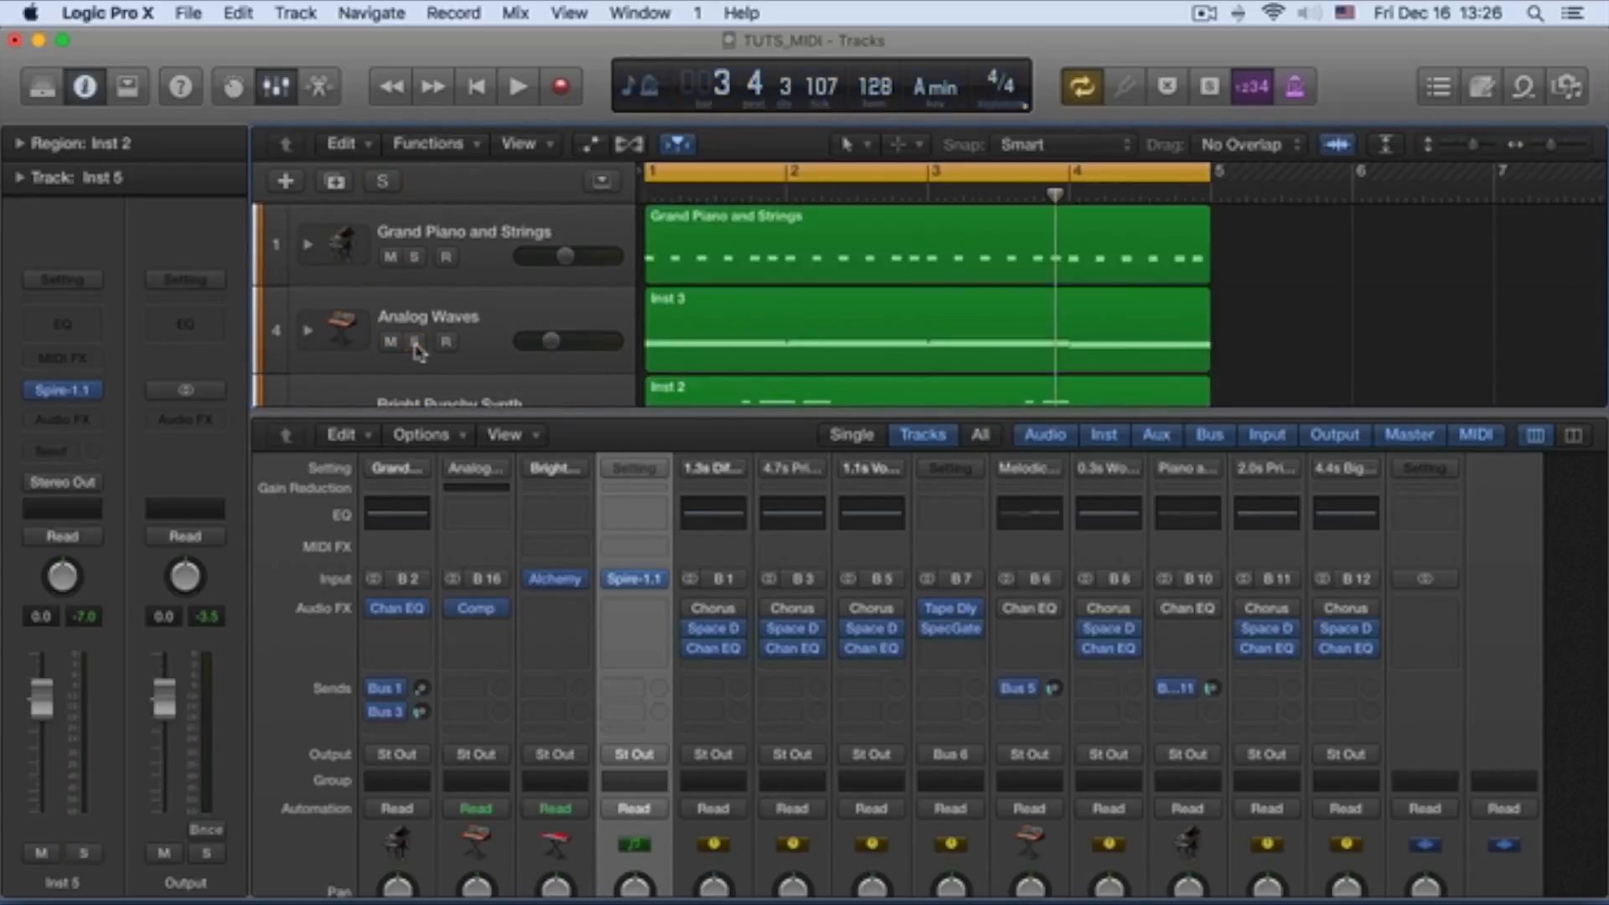
Step: Mute Grand Piano and Strings, listen to the remaining tracks together, and stop playback
scroll(472, 321, "down", 4)
key("space")
scroll(472, 319, "up", 4)
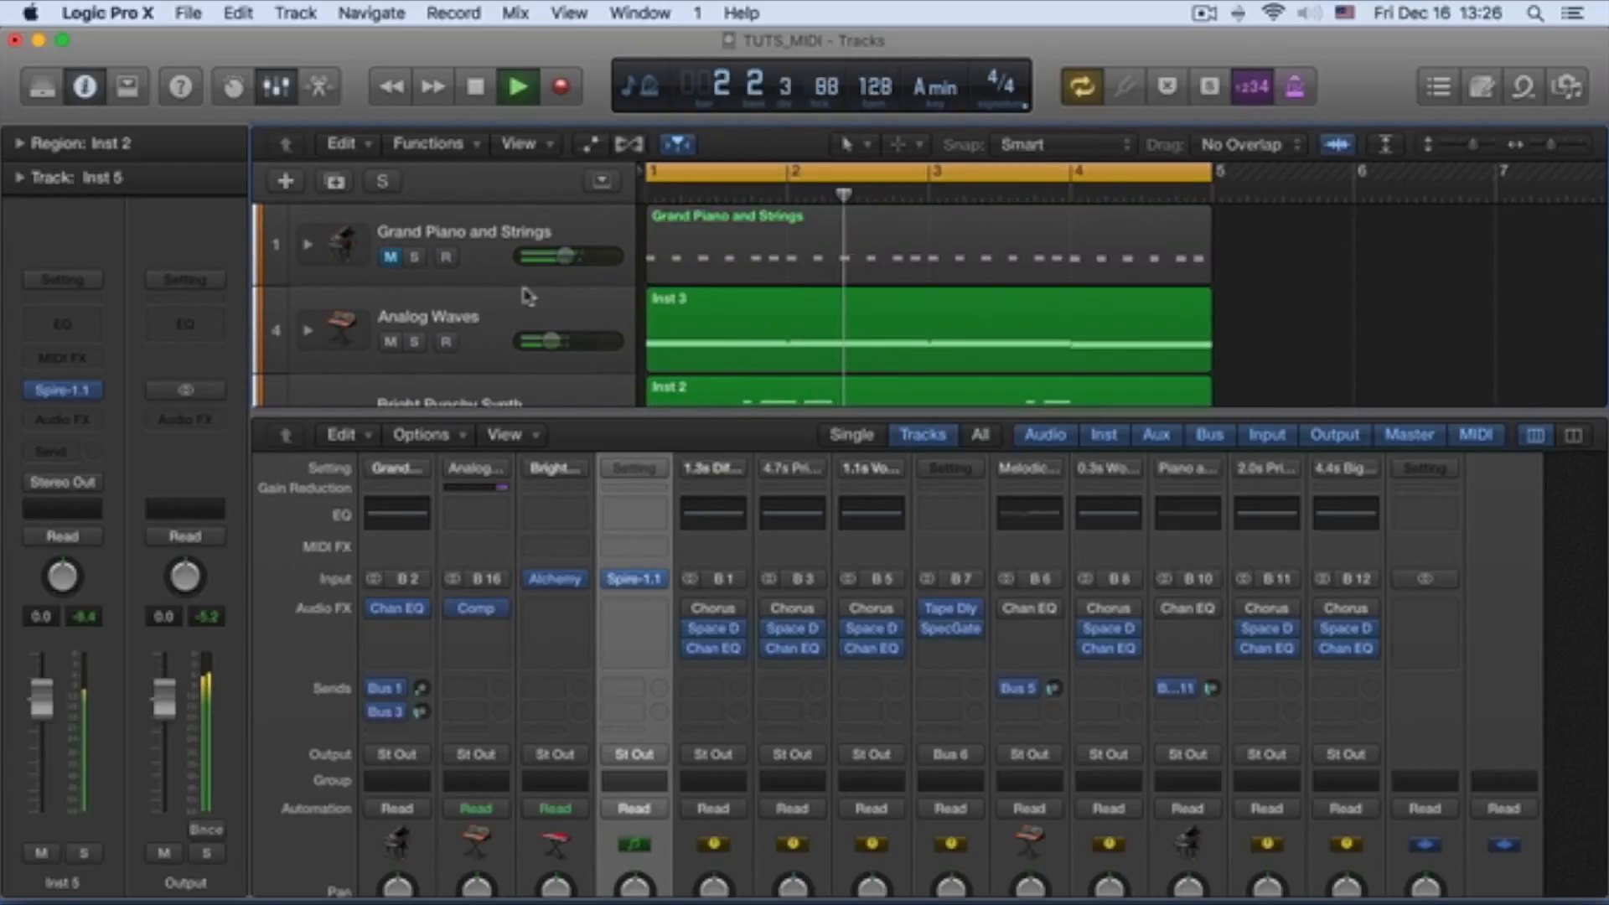
scroll(526, 295, "down", 1)
scroll(527, 295, "down", 2)
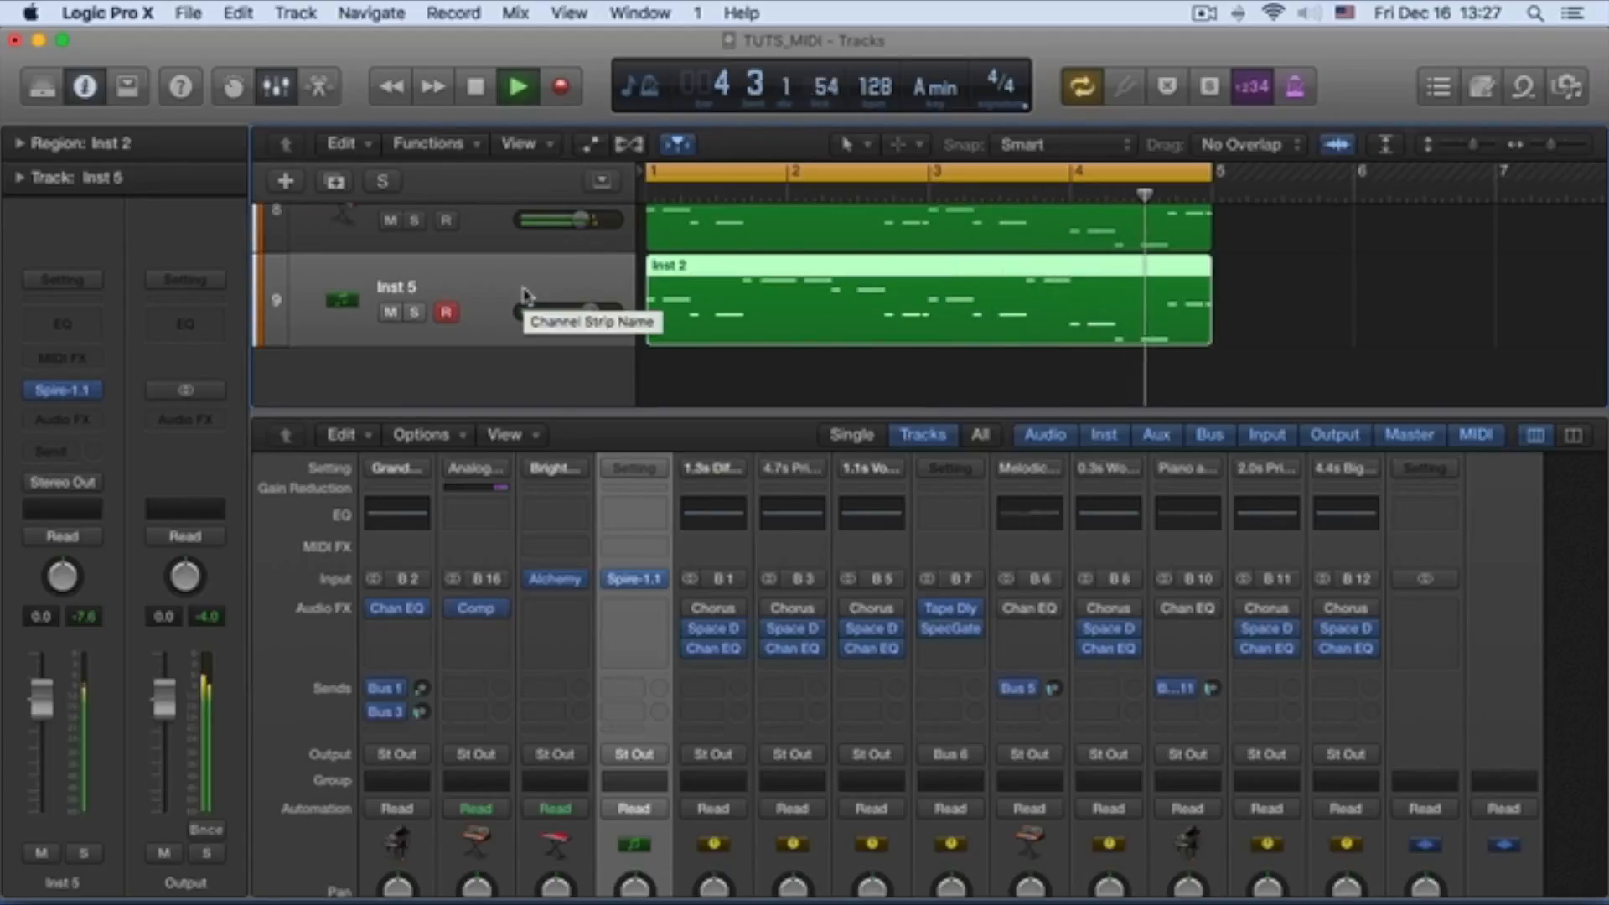
scroll(526, 295, "up", 4)
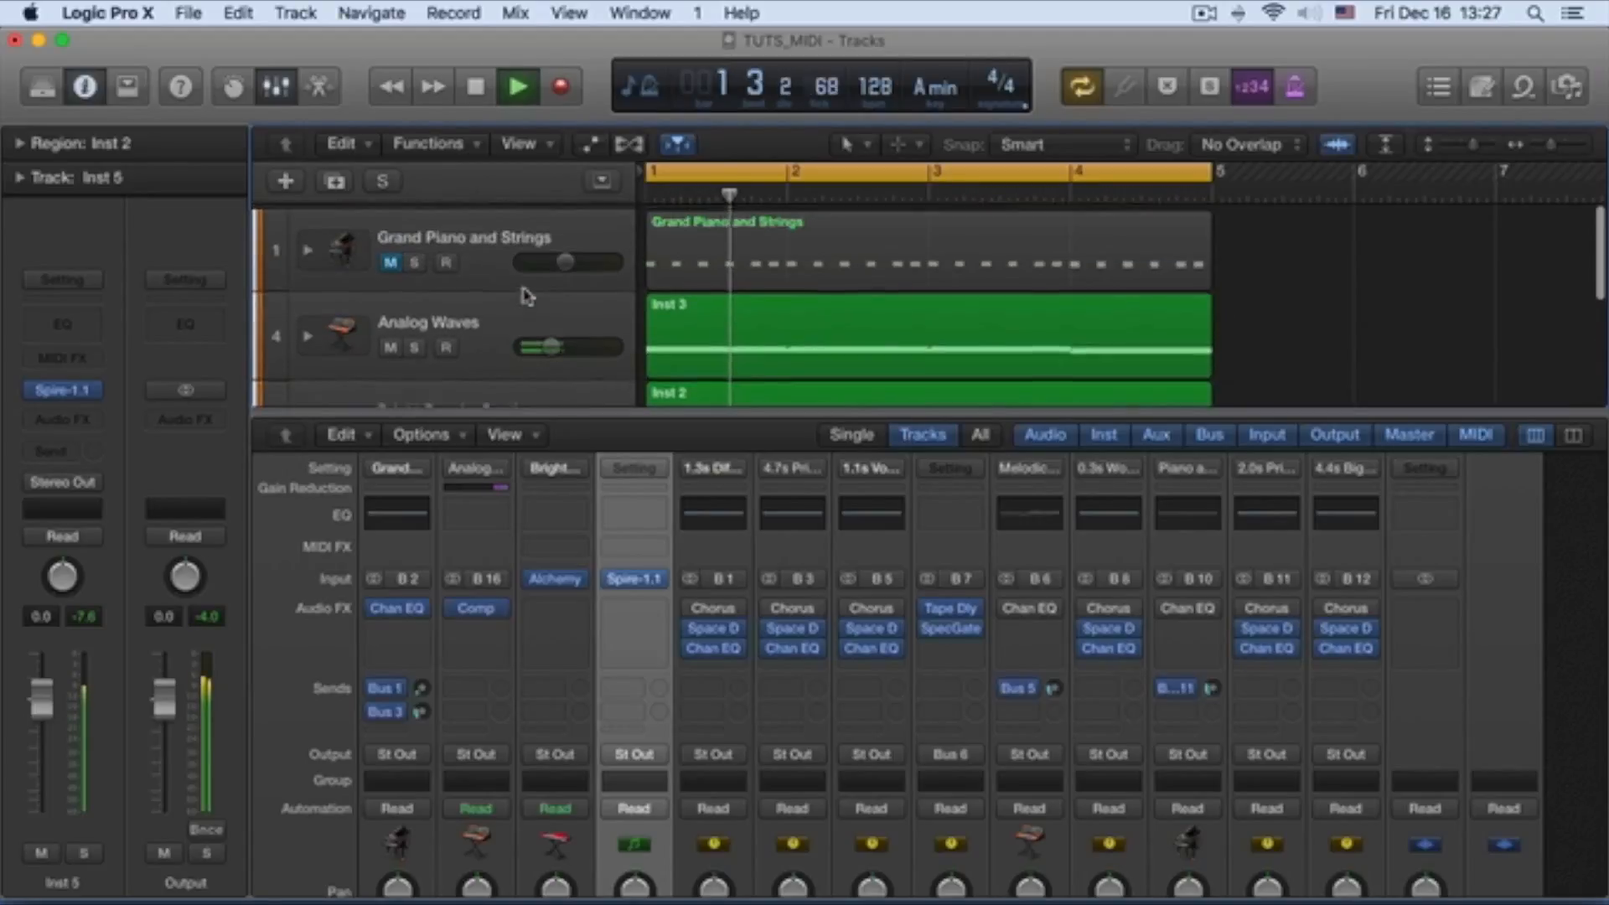
scroll(527, 295, "down", 4)
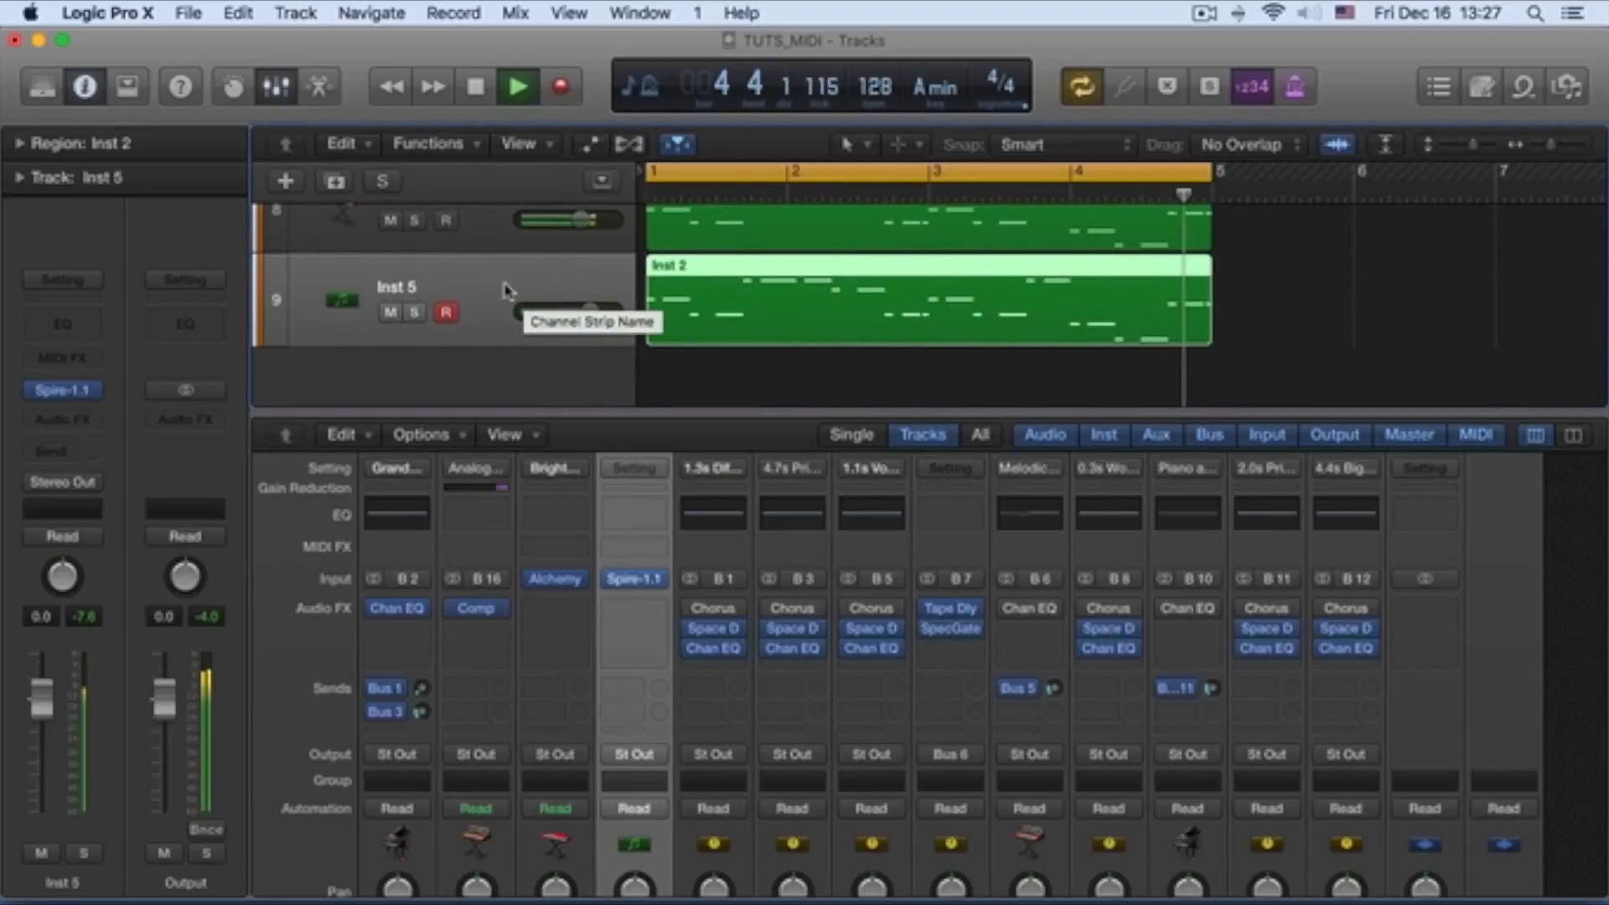
key("space")
Step: Rename the Inst 5 track as PLUCK
double_click(410, 293)
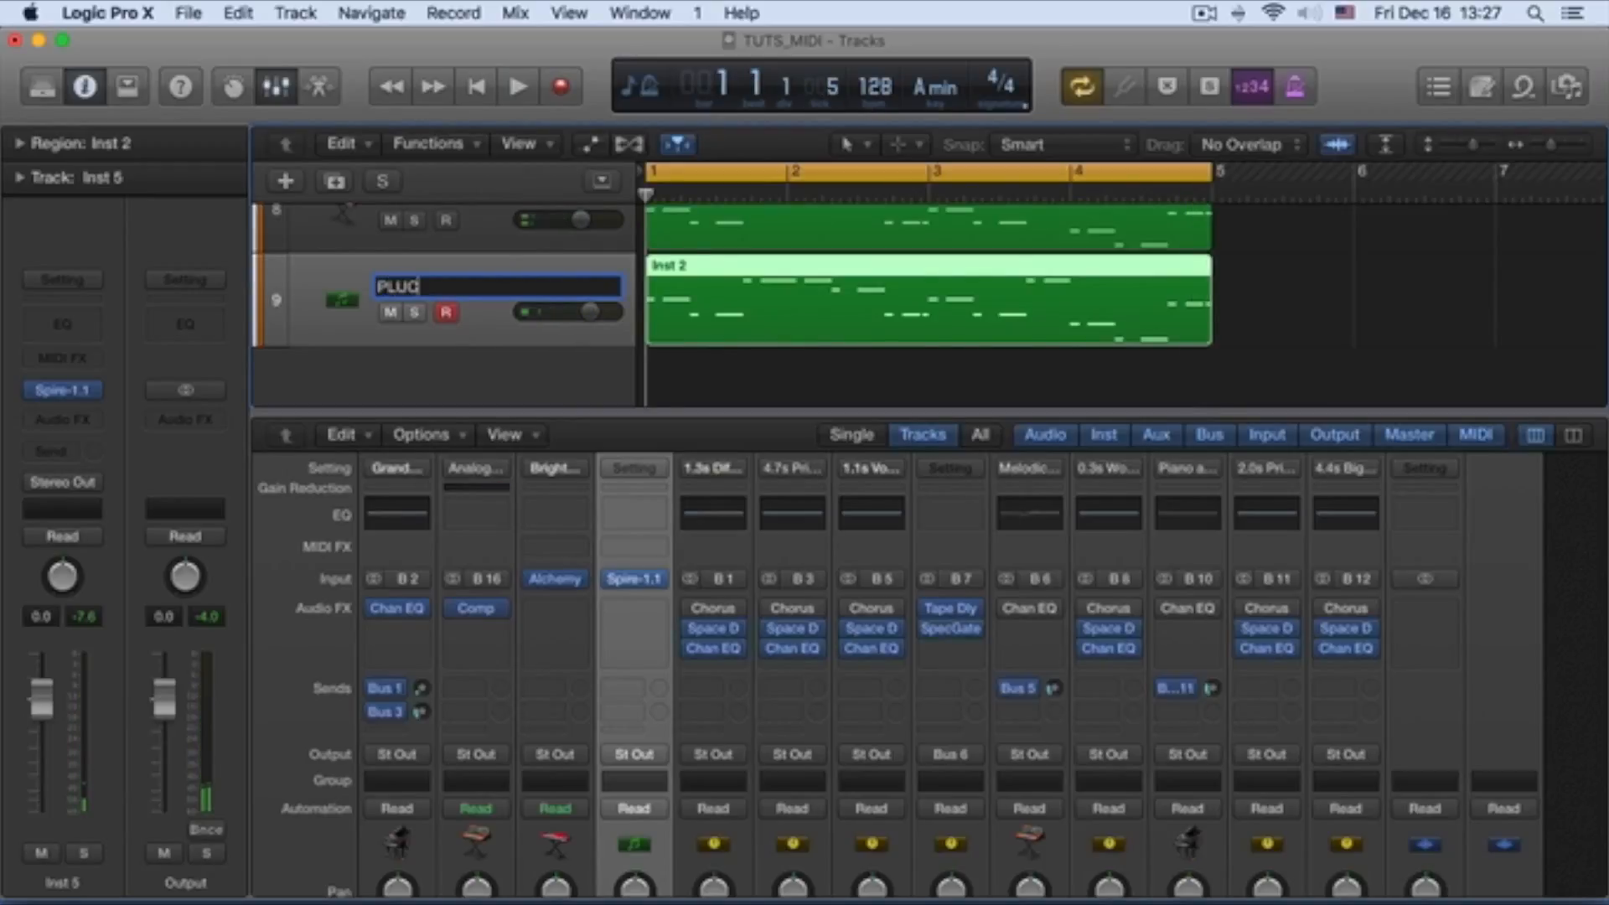
key("Return")
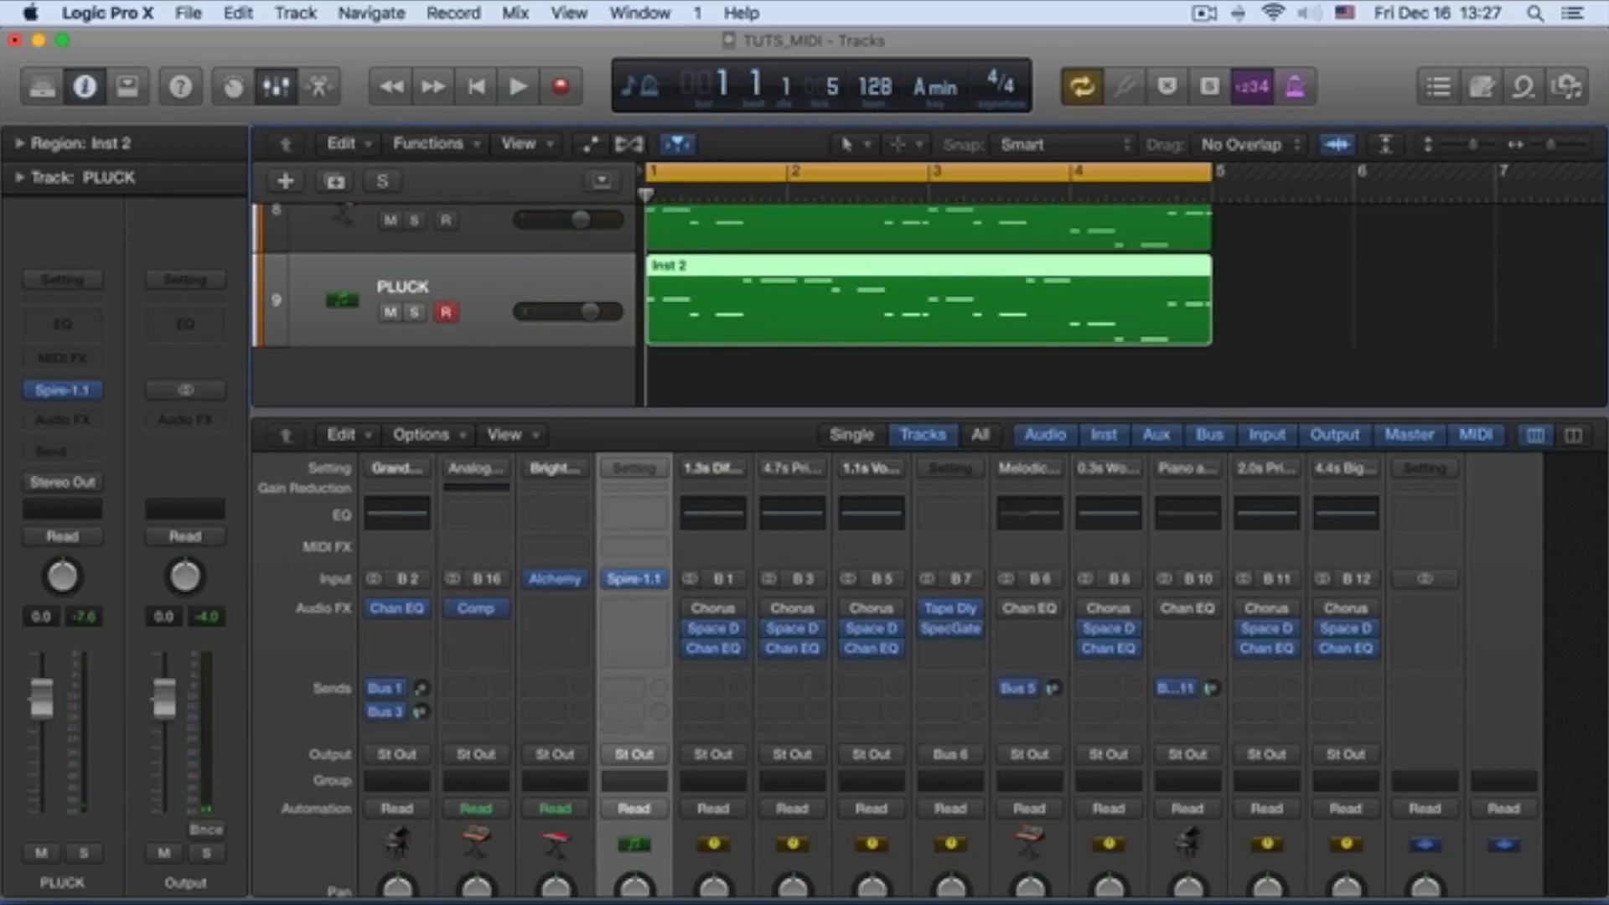
right_click(711, 268)
left_click(541, 308)
Step: Select the Bright Punchy Synth track and name its region after the track
scroll(515, 298, "up", 3)
left_click(485, 356)
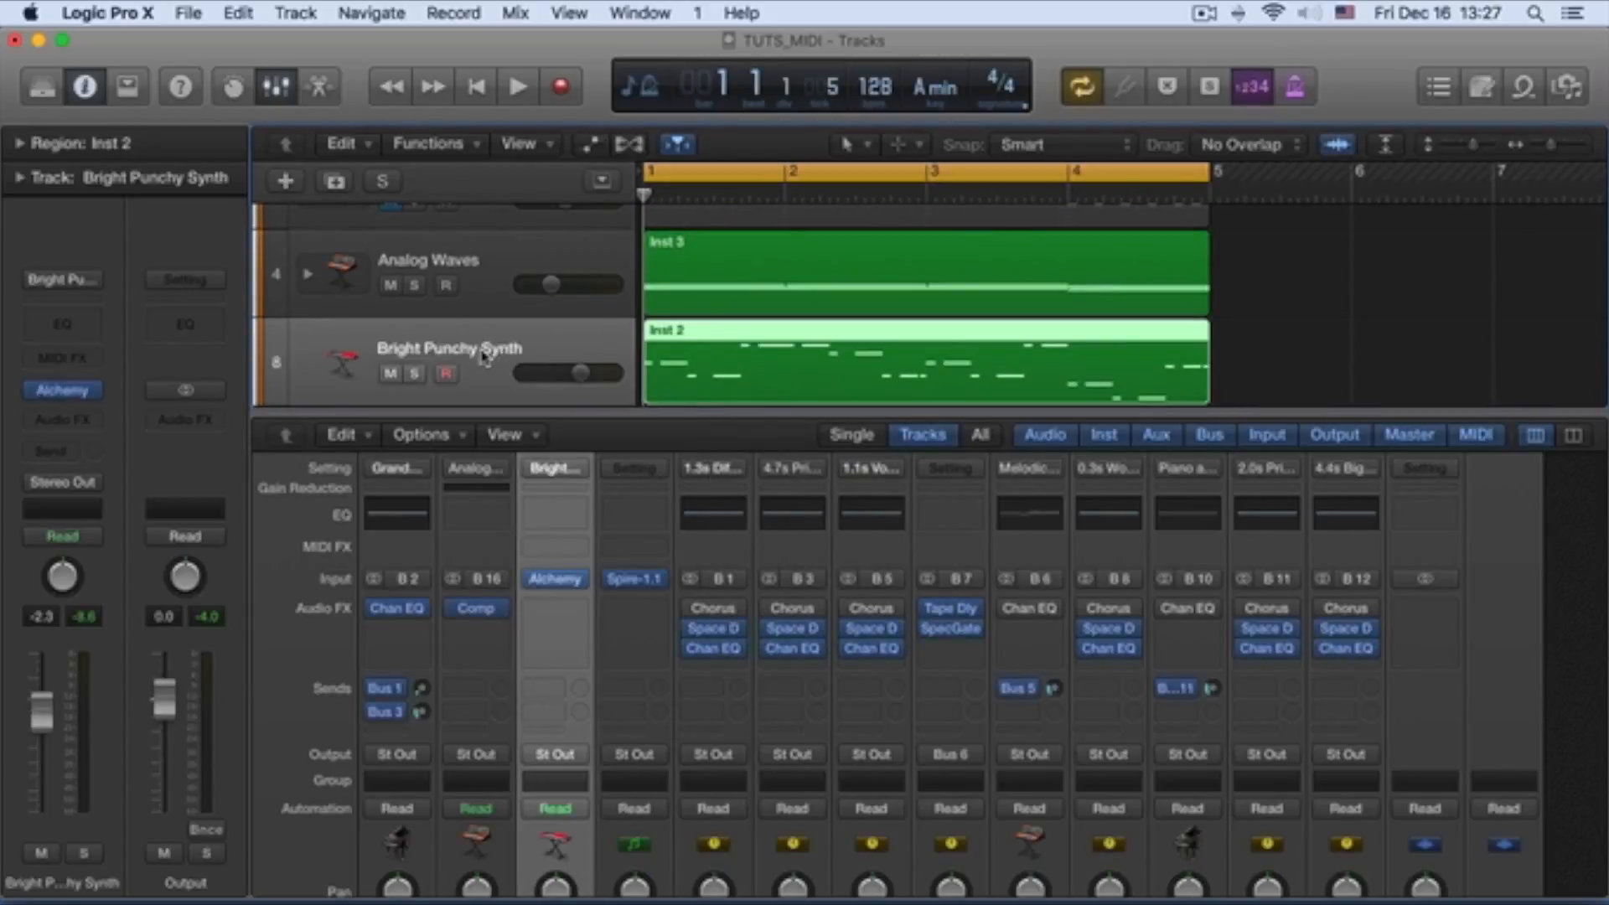
right_click(670, 339)
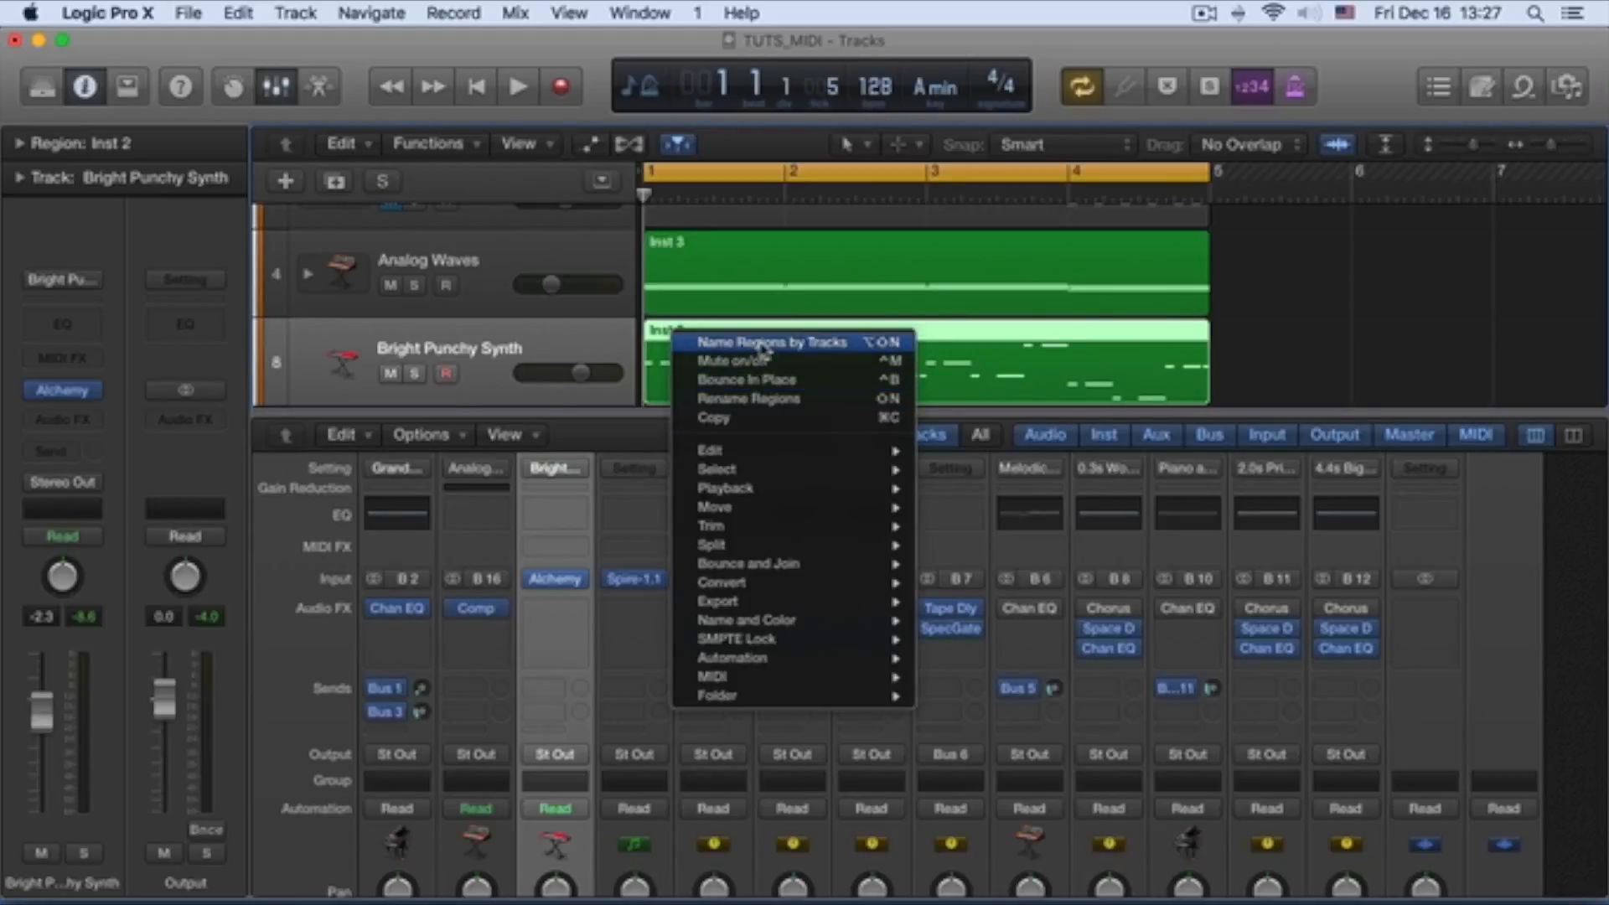
left_click(723, 342)
Step: Rename the Analog Waves track as PADS and name its region after the track
scroll(508, 344, "up", 3)
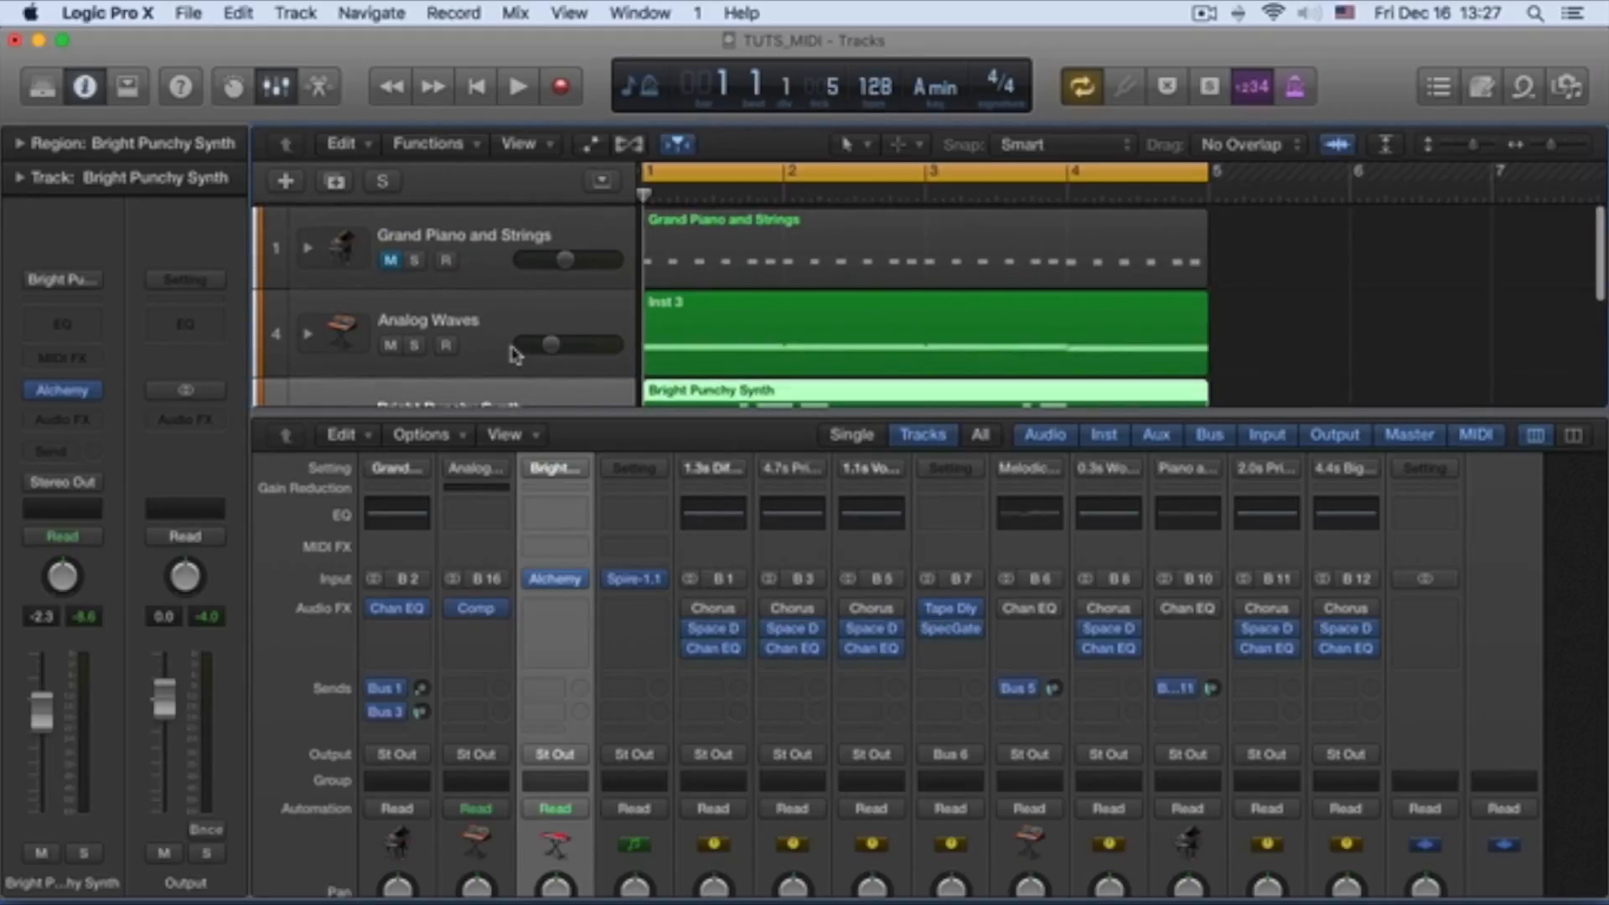
left_click(503, 318)
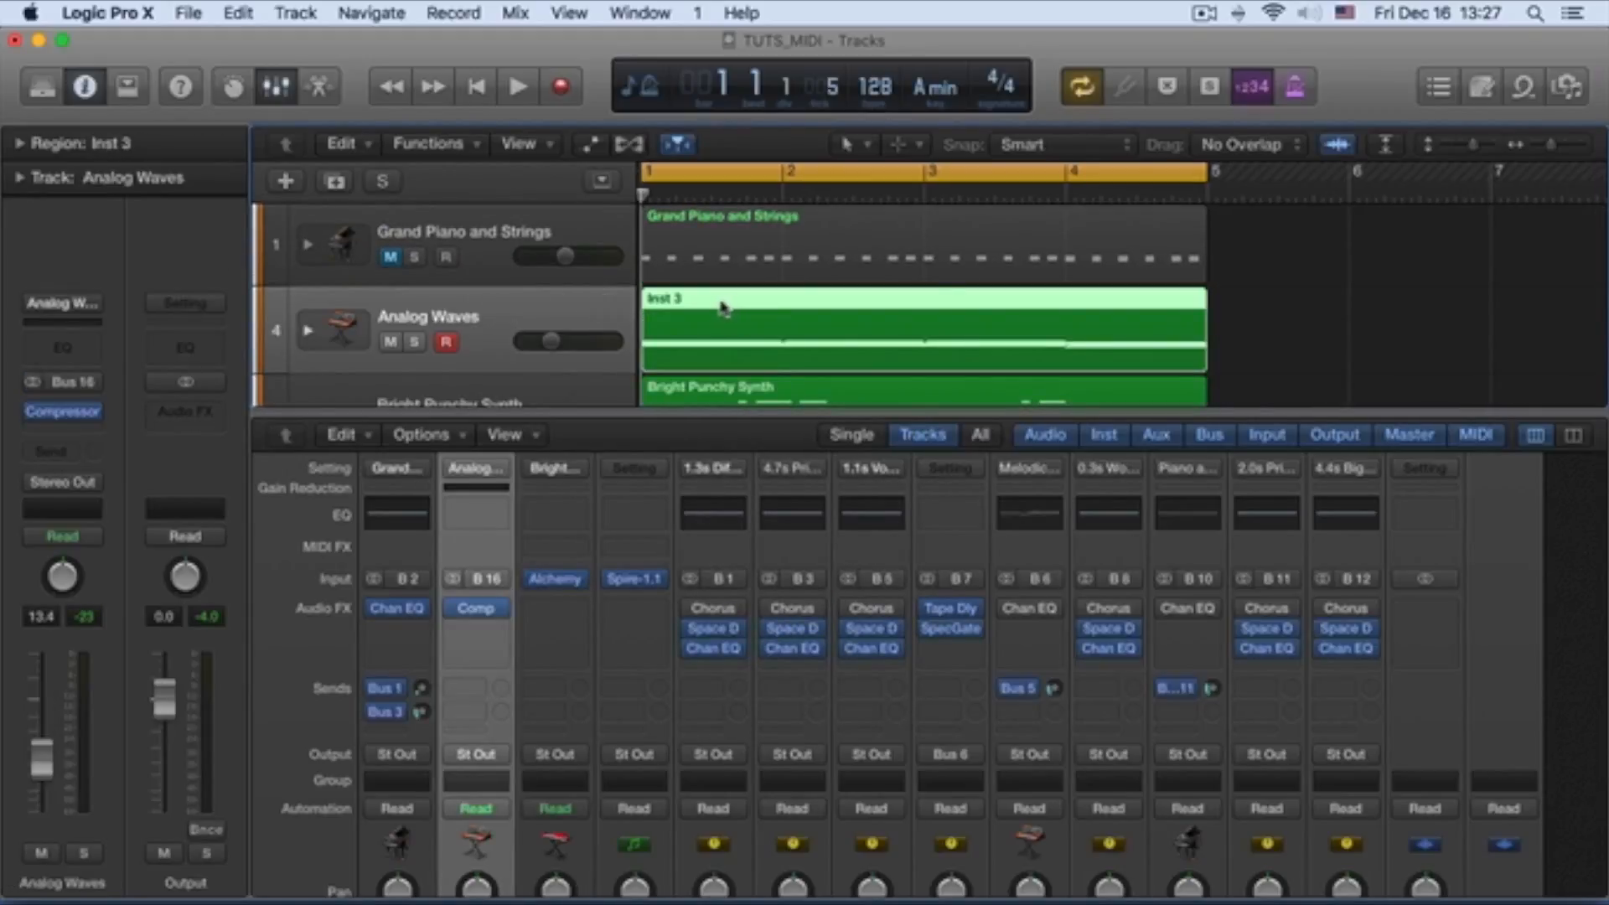
double_click(464, 322)
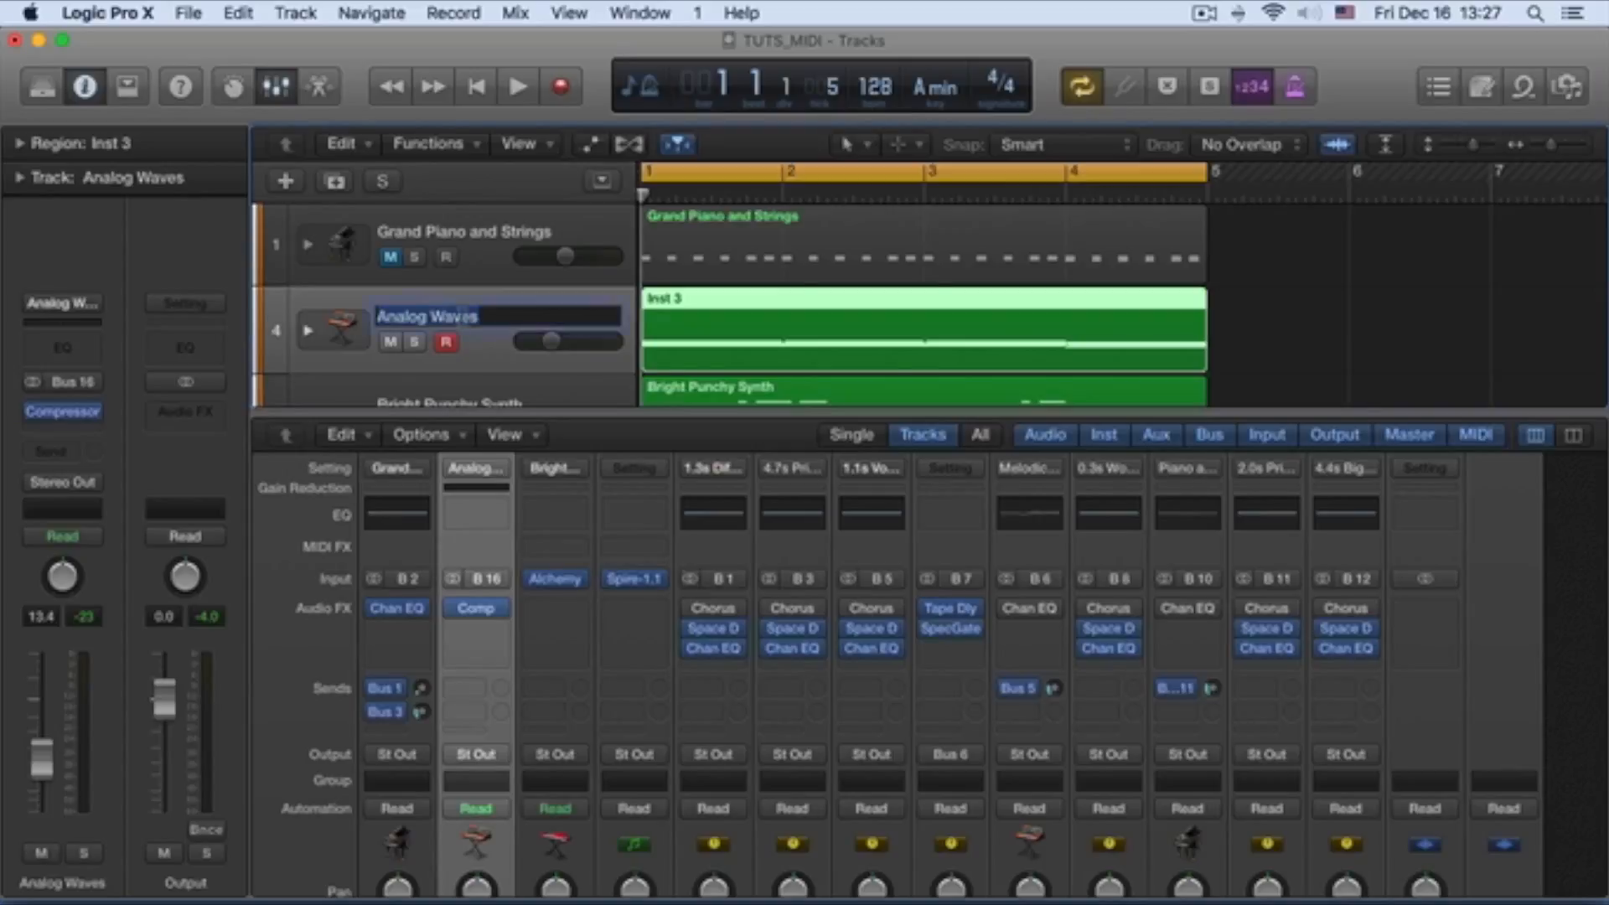
type("PWD")
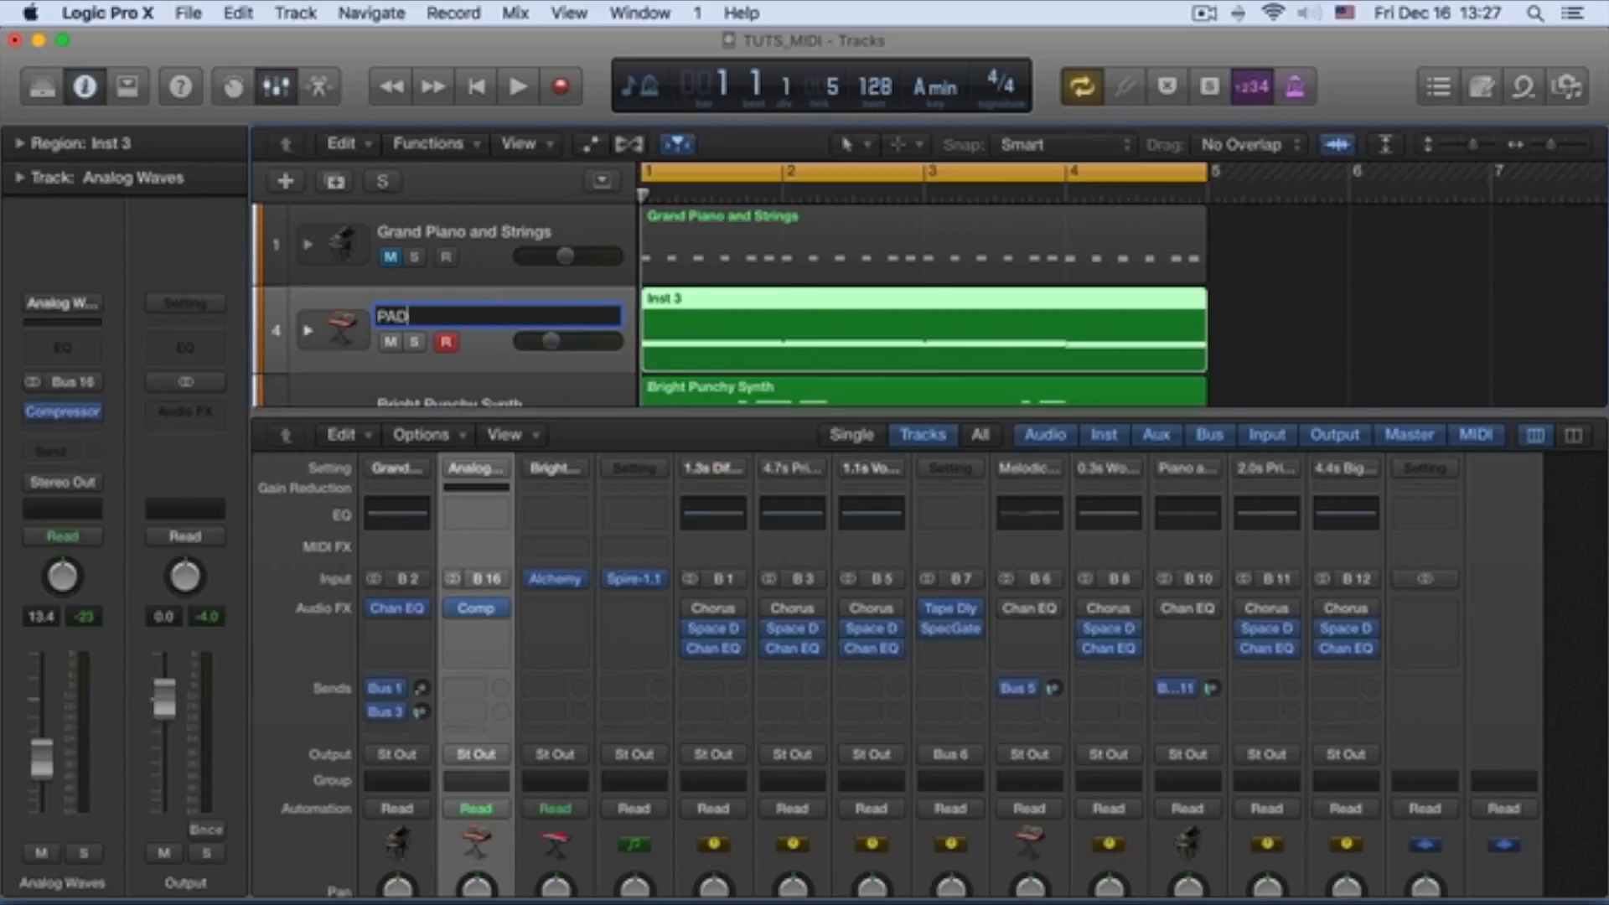
type("S")
key("Return")
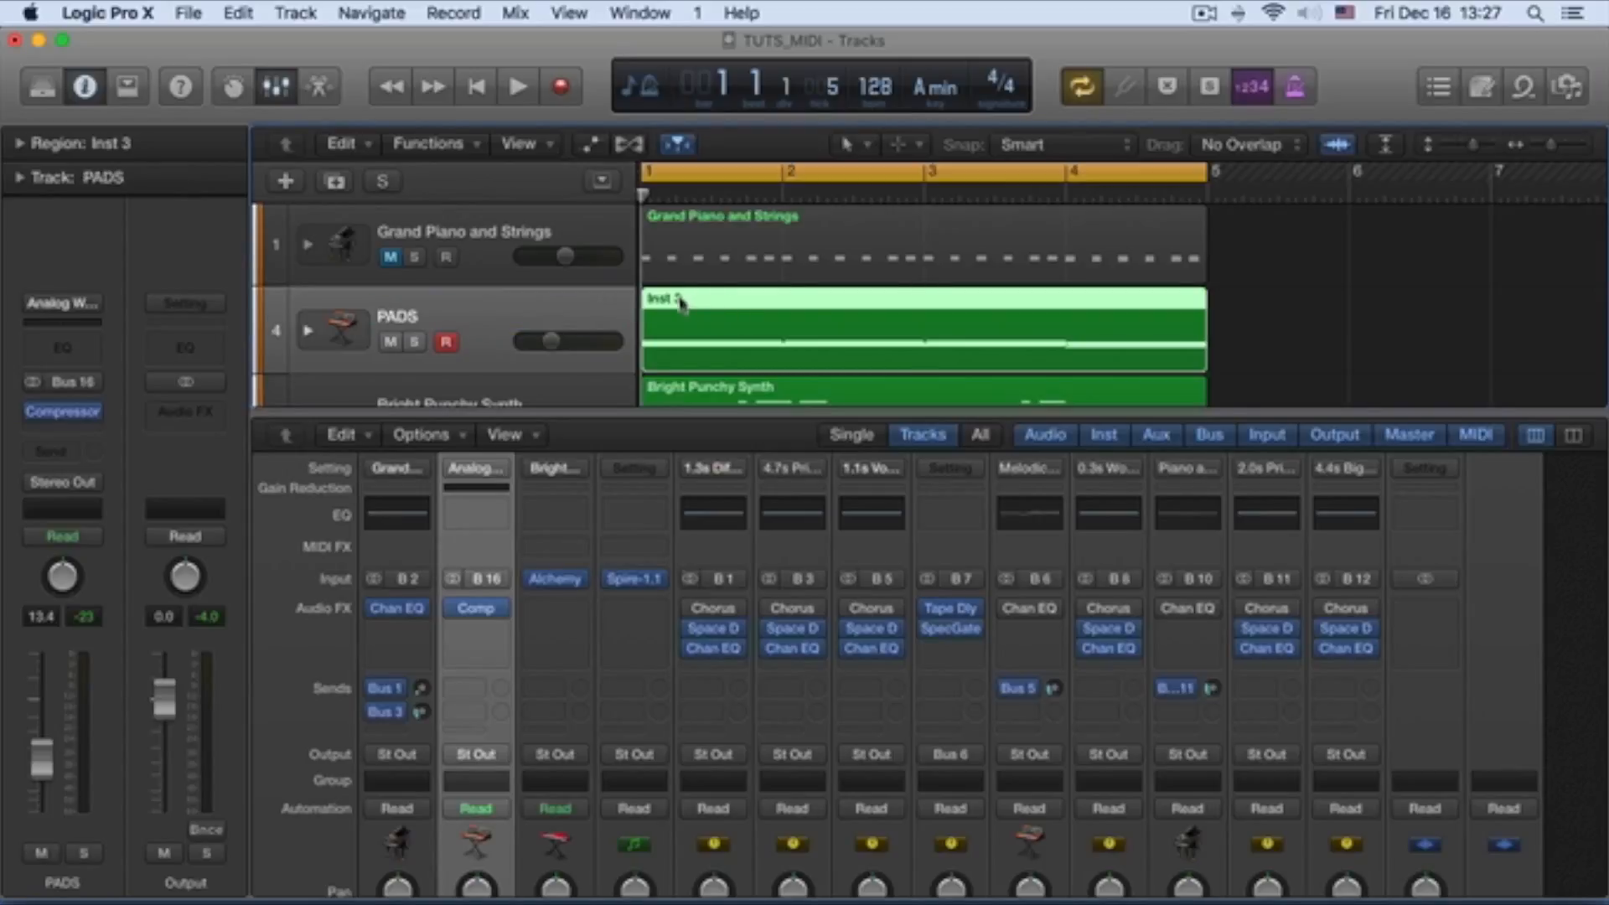
right_click(679, 298)
left_click(716, 311)
Step: Rename the Grand Piano and Strings track as CHORD1 and name its region after the track
left_click(506, 245)
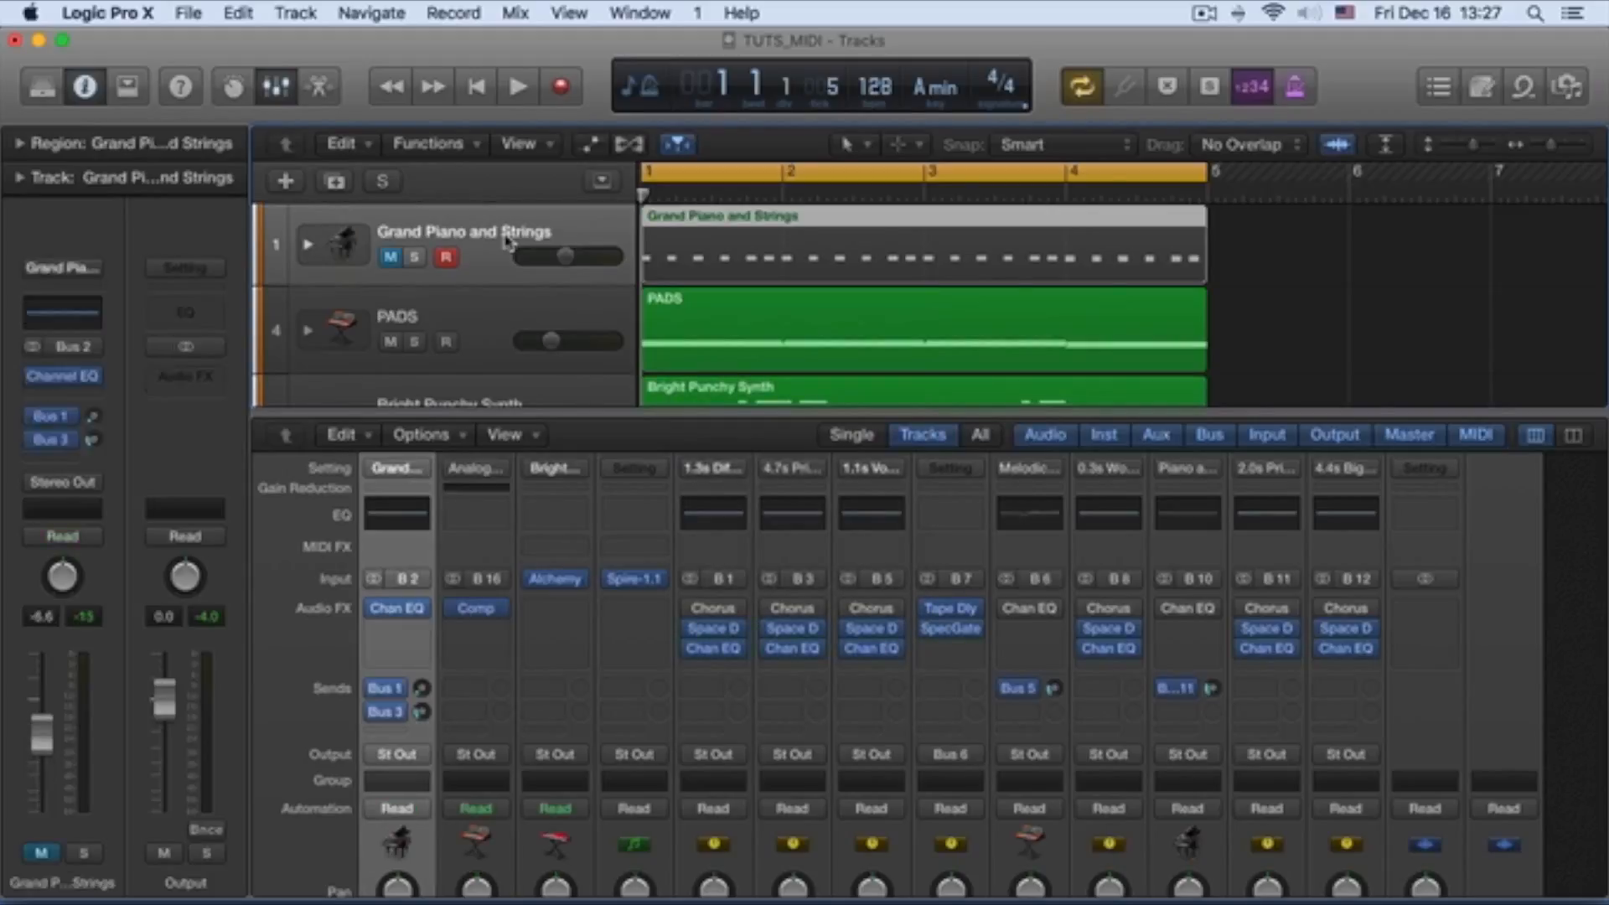
double_click(506, 240)
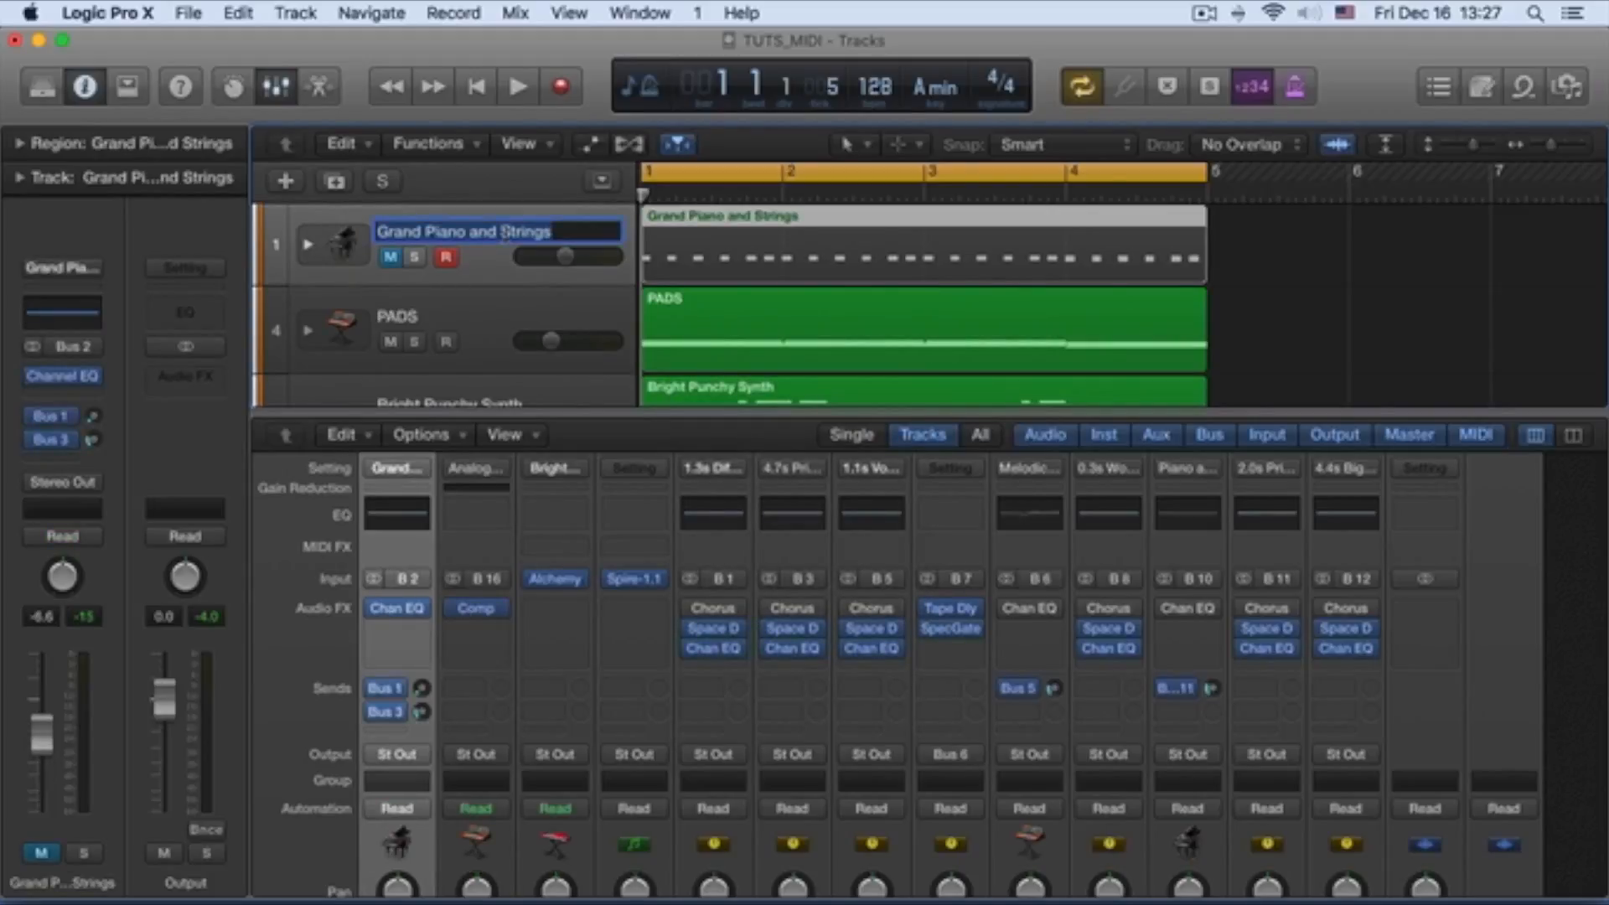
type("CHORD1")
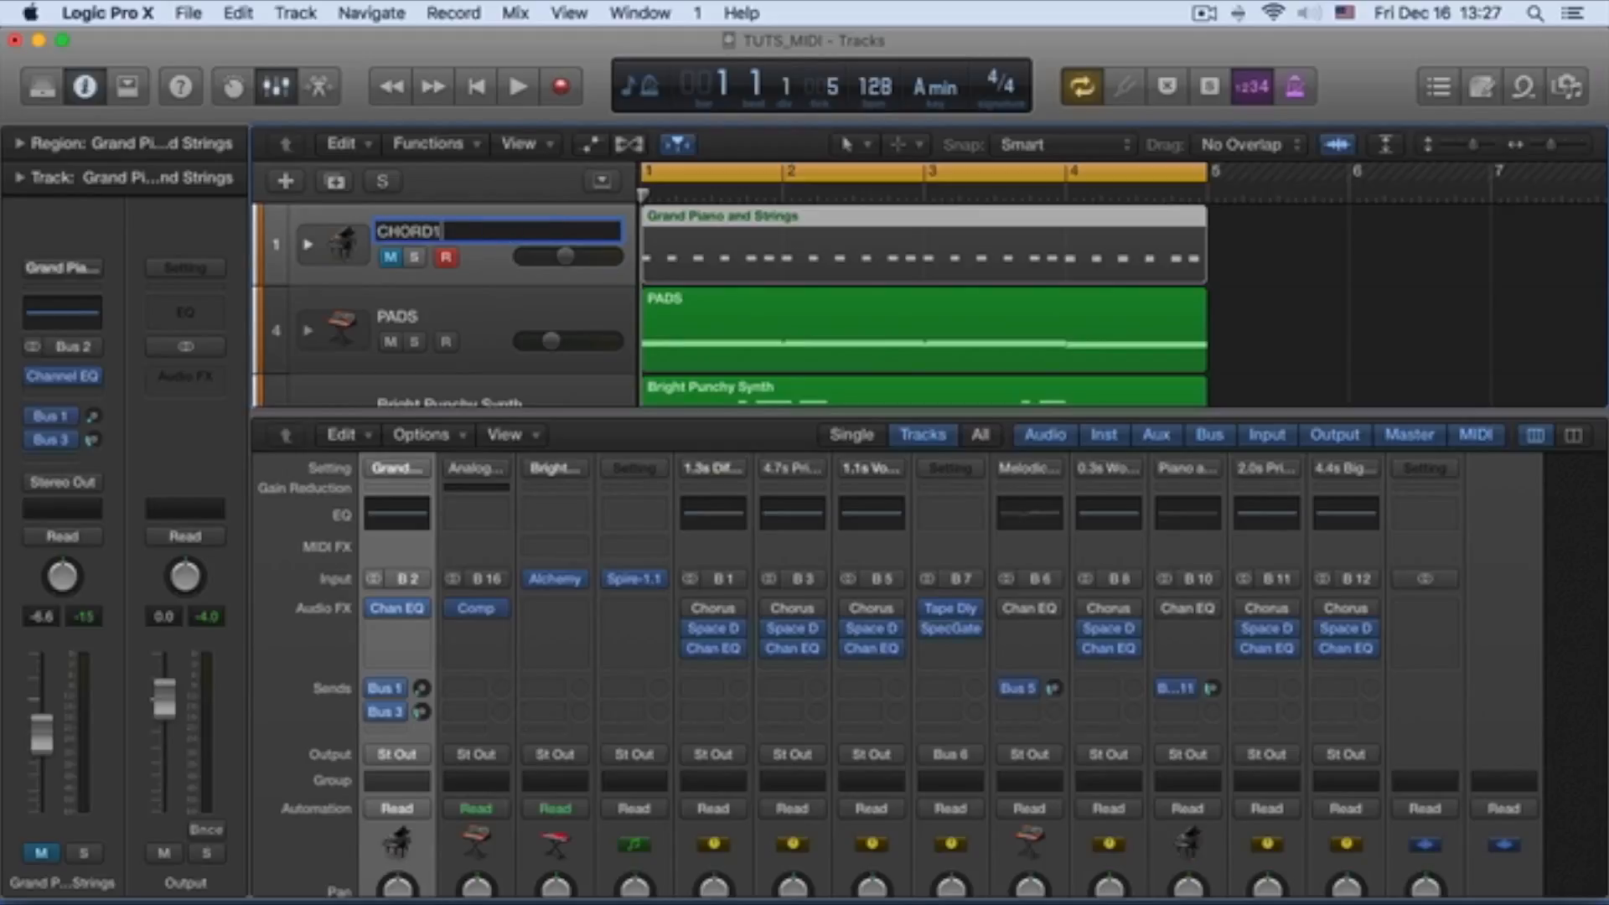
key("Return")
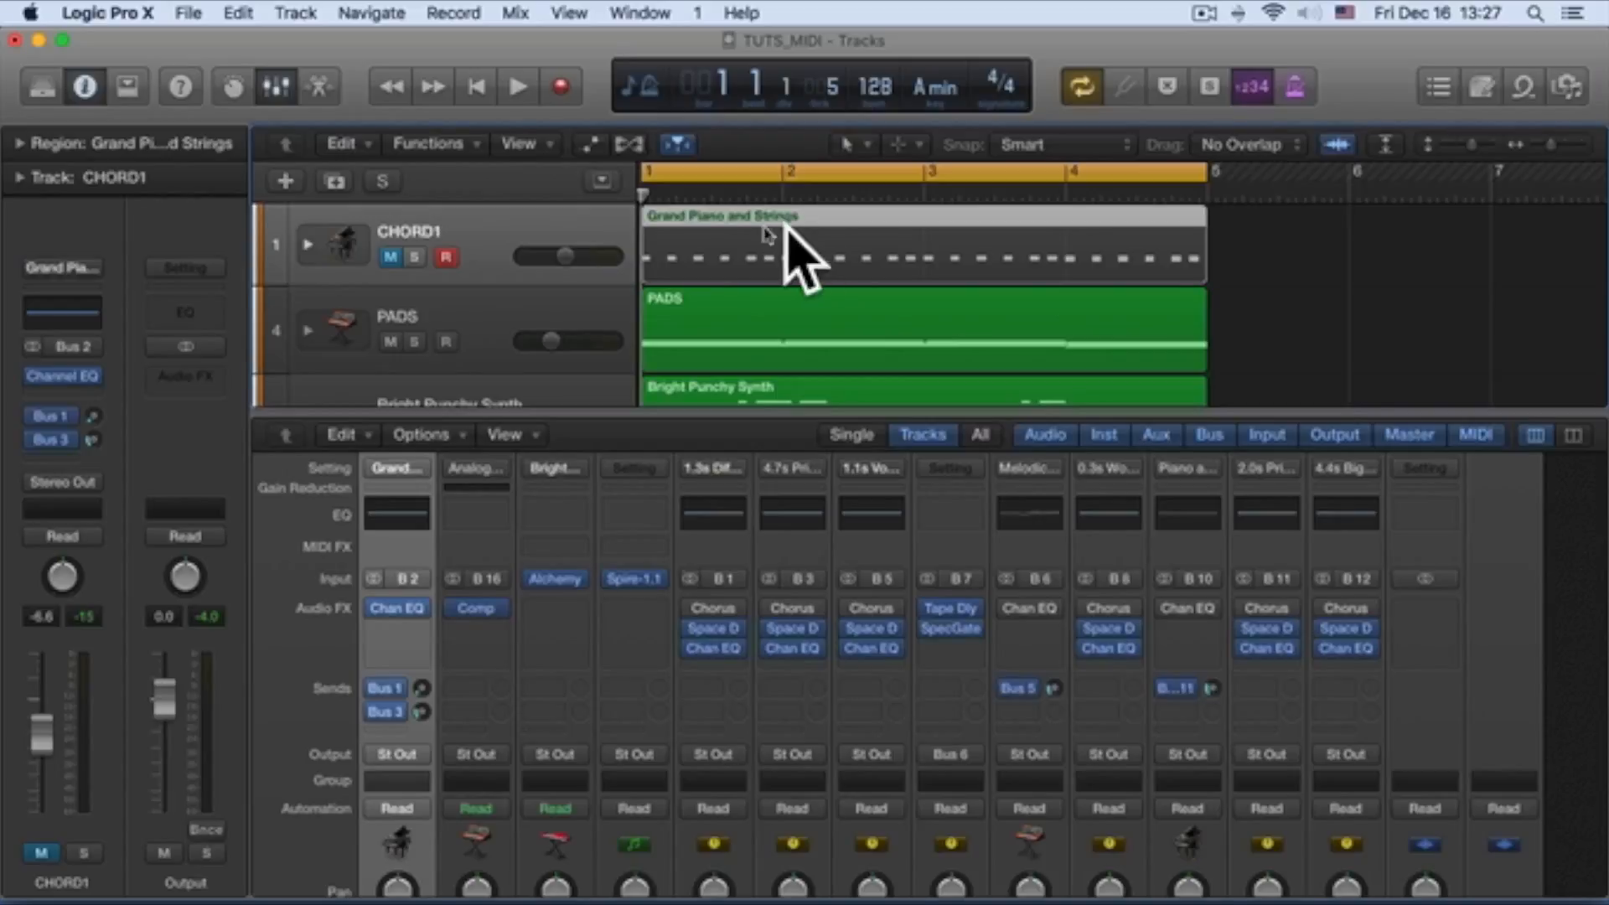
right_click(704, 220)
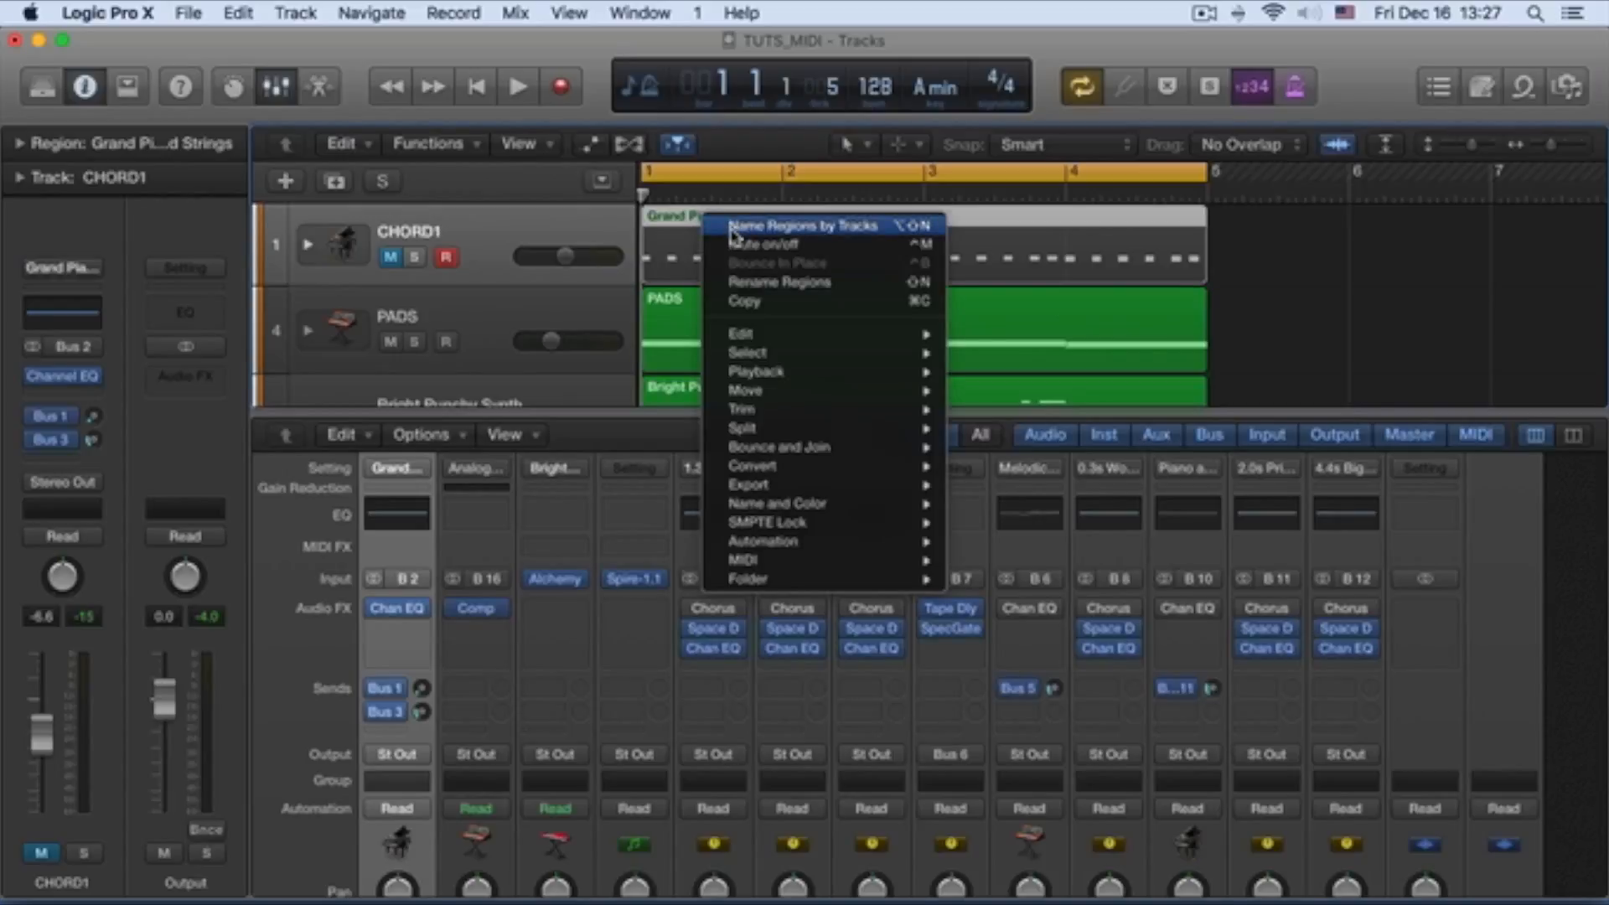
left_click(731, 230)
Step: Look through the track list, checking the names of the PADS, Bright Punchy Synth and PLUCK tracks and their regions
scroll(507, 251, "down", 5)
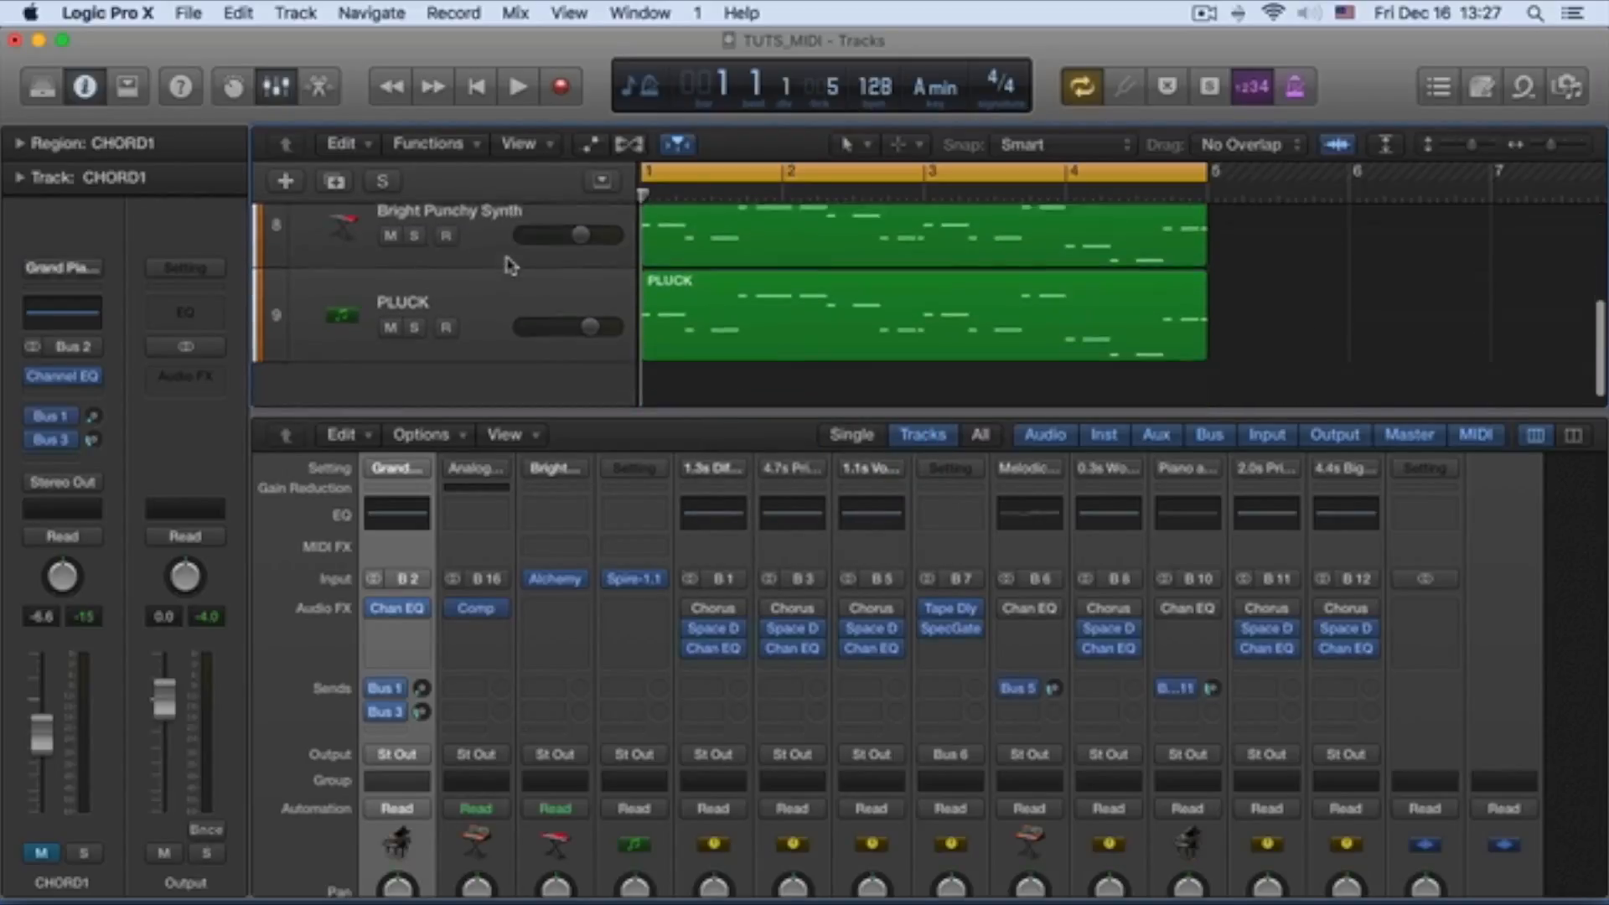
scroll(507, 266, "up", 5)
left_click(495, 312)
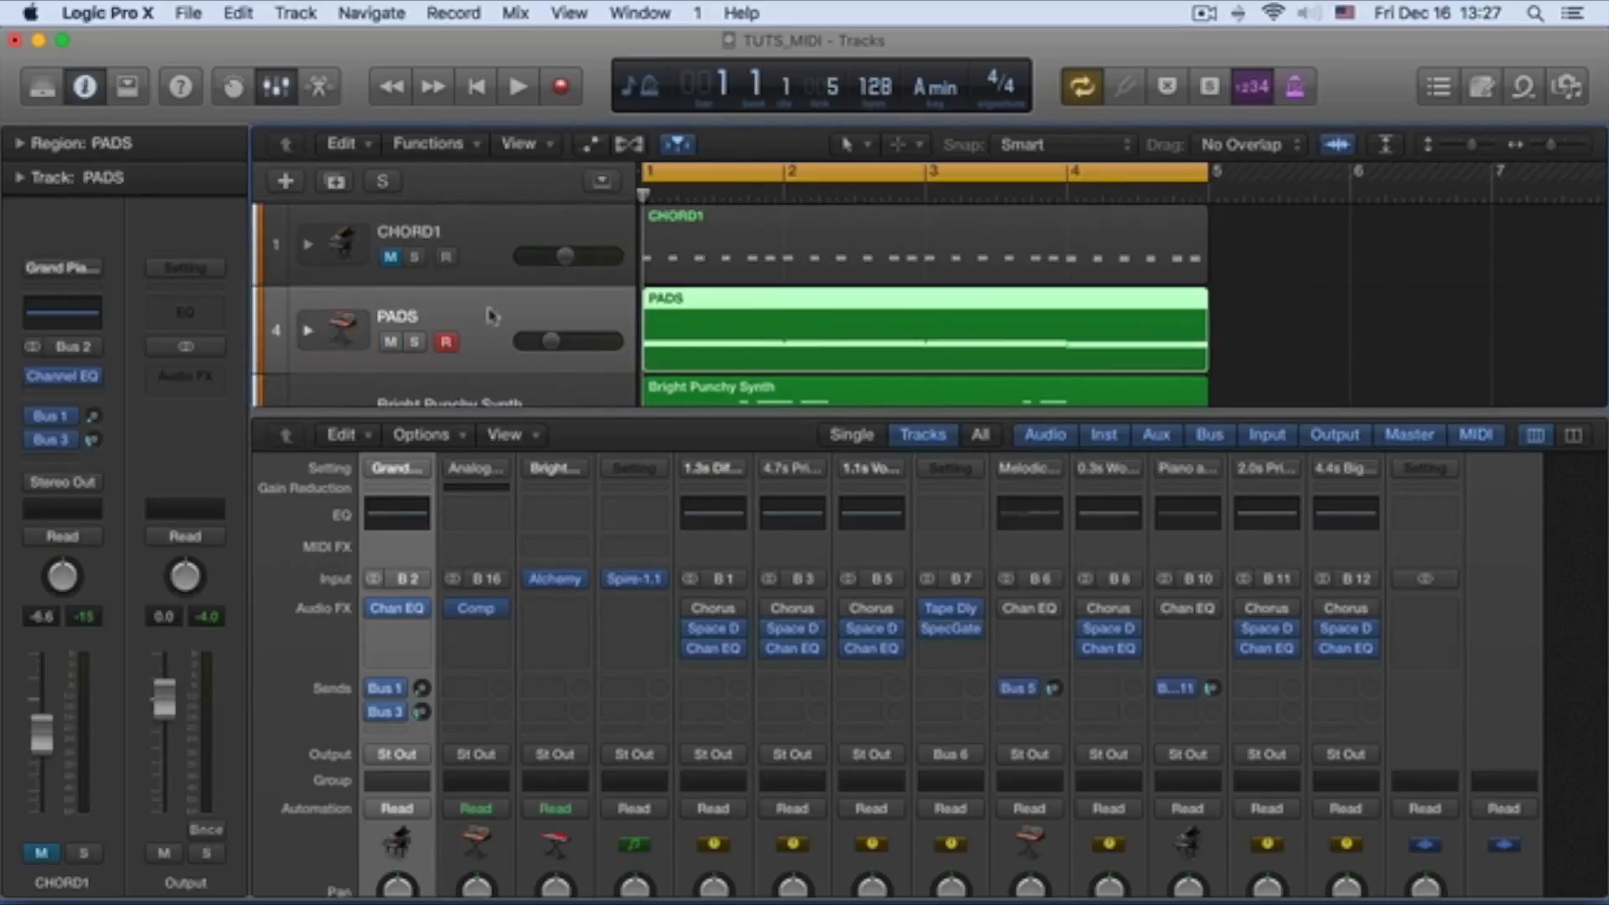
left_click(486, 384)
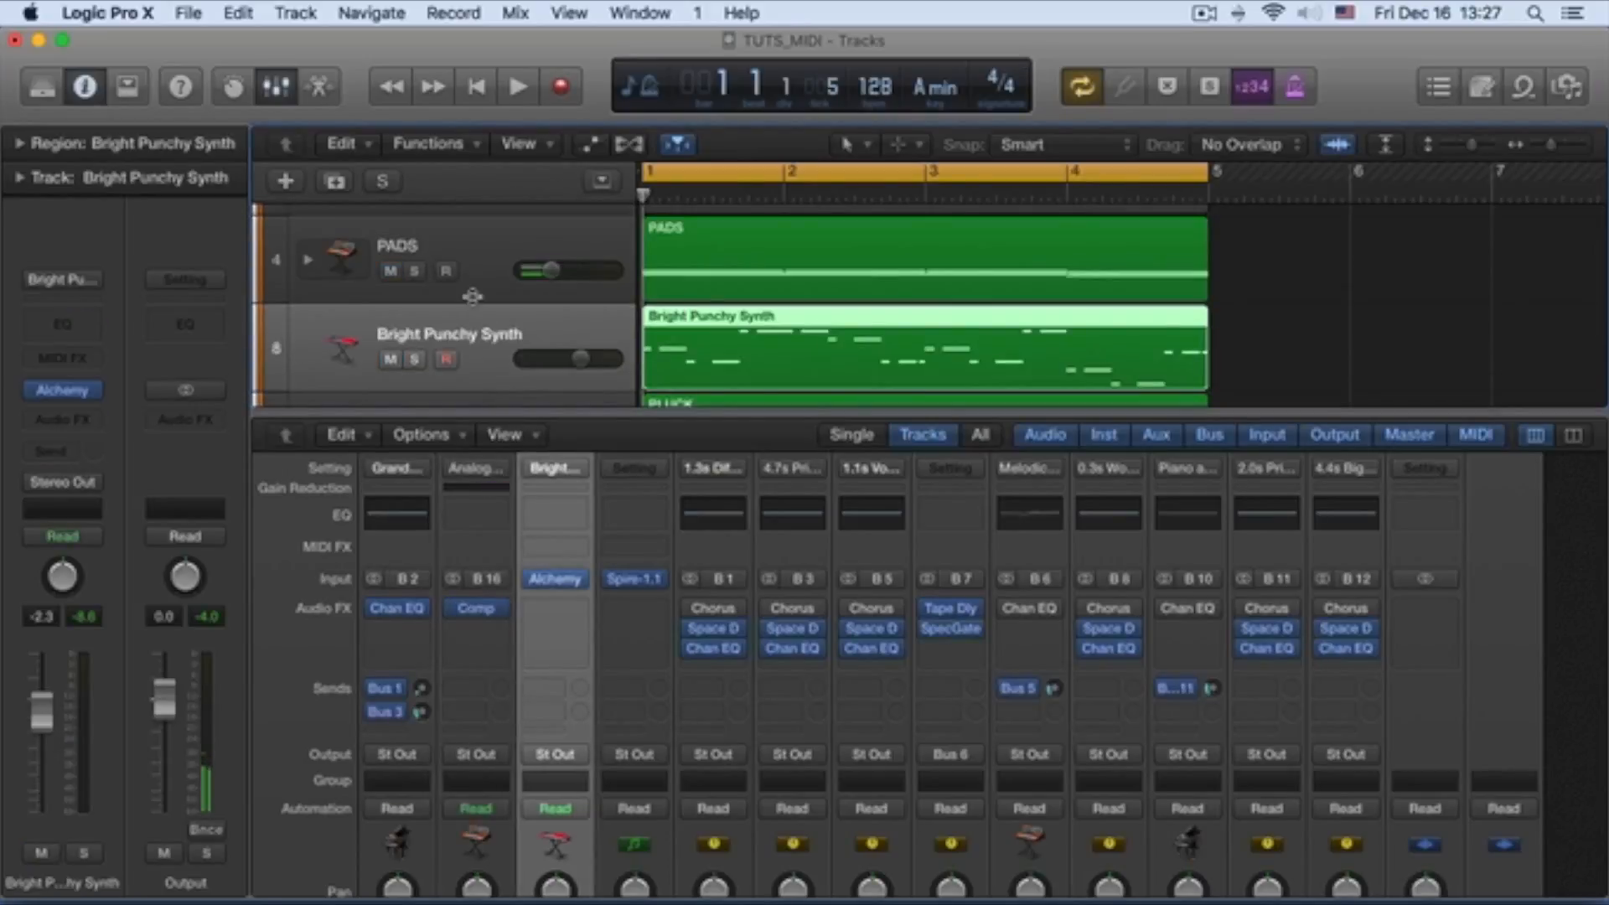
scroll(471, 296, "down", 3)
scroll(472, 296, "up", 3)
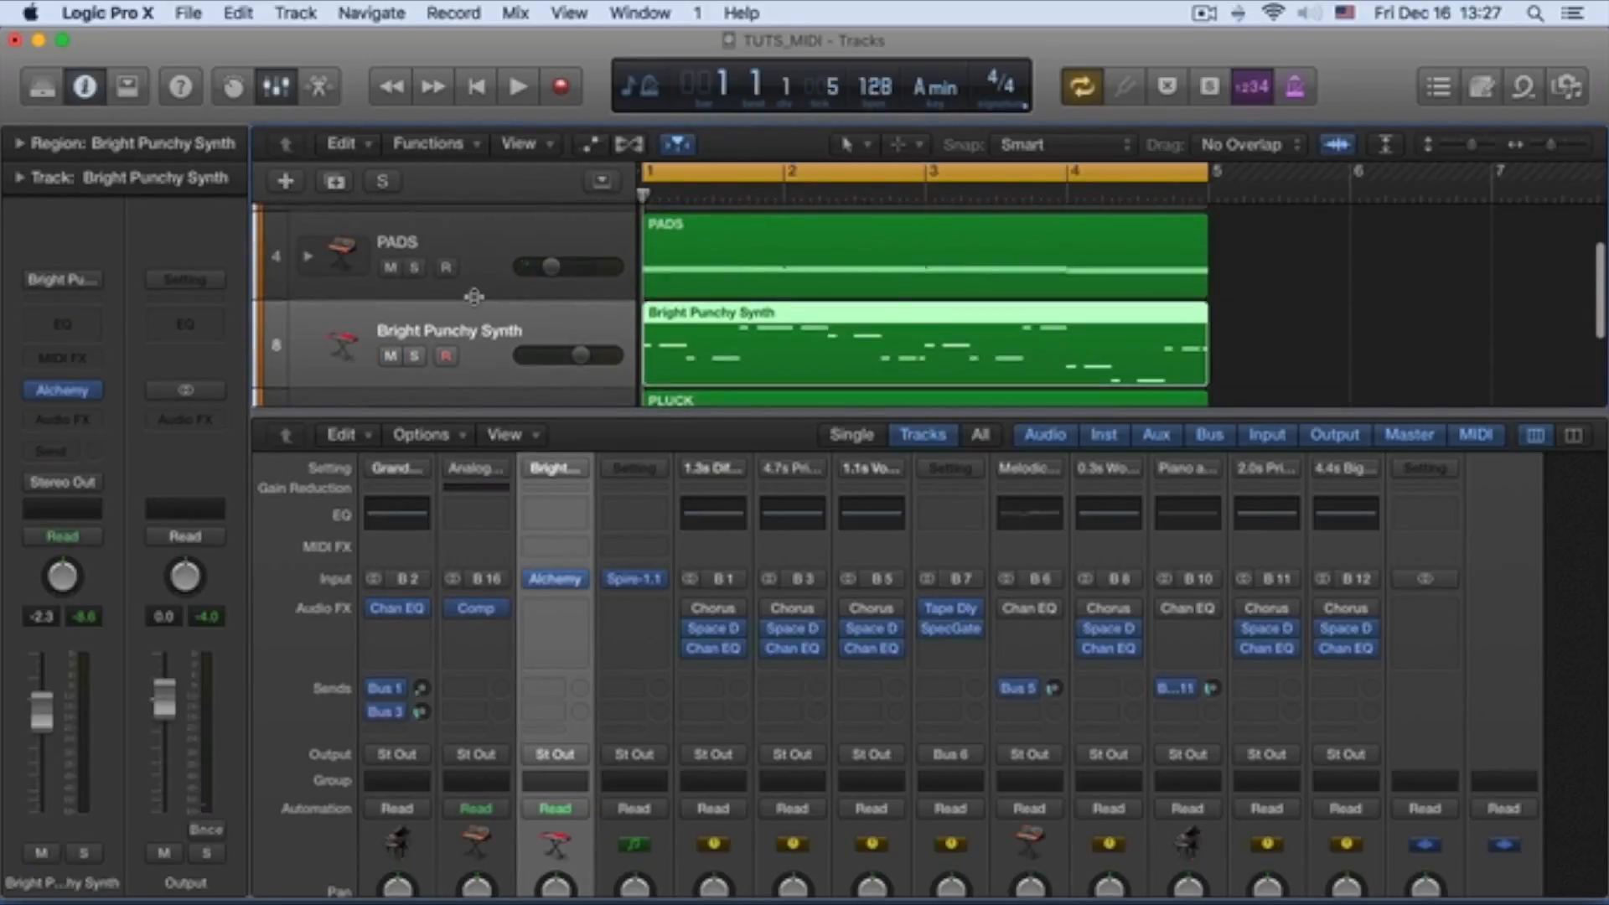
scroll(473, 296, "up", 2)
left_click(495, 237)
left_click(495, 311)
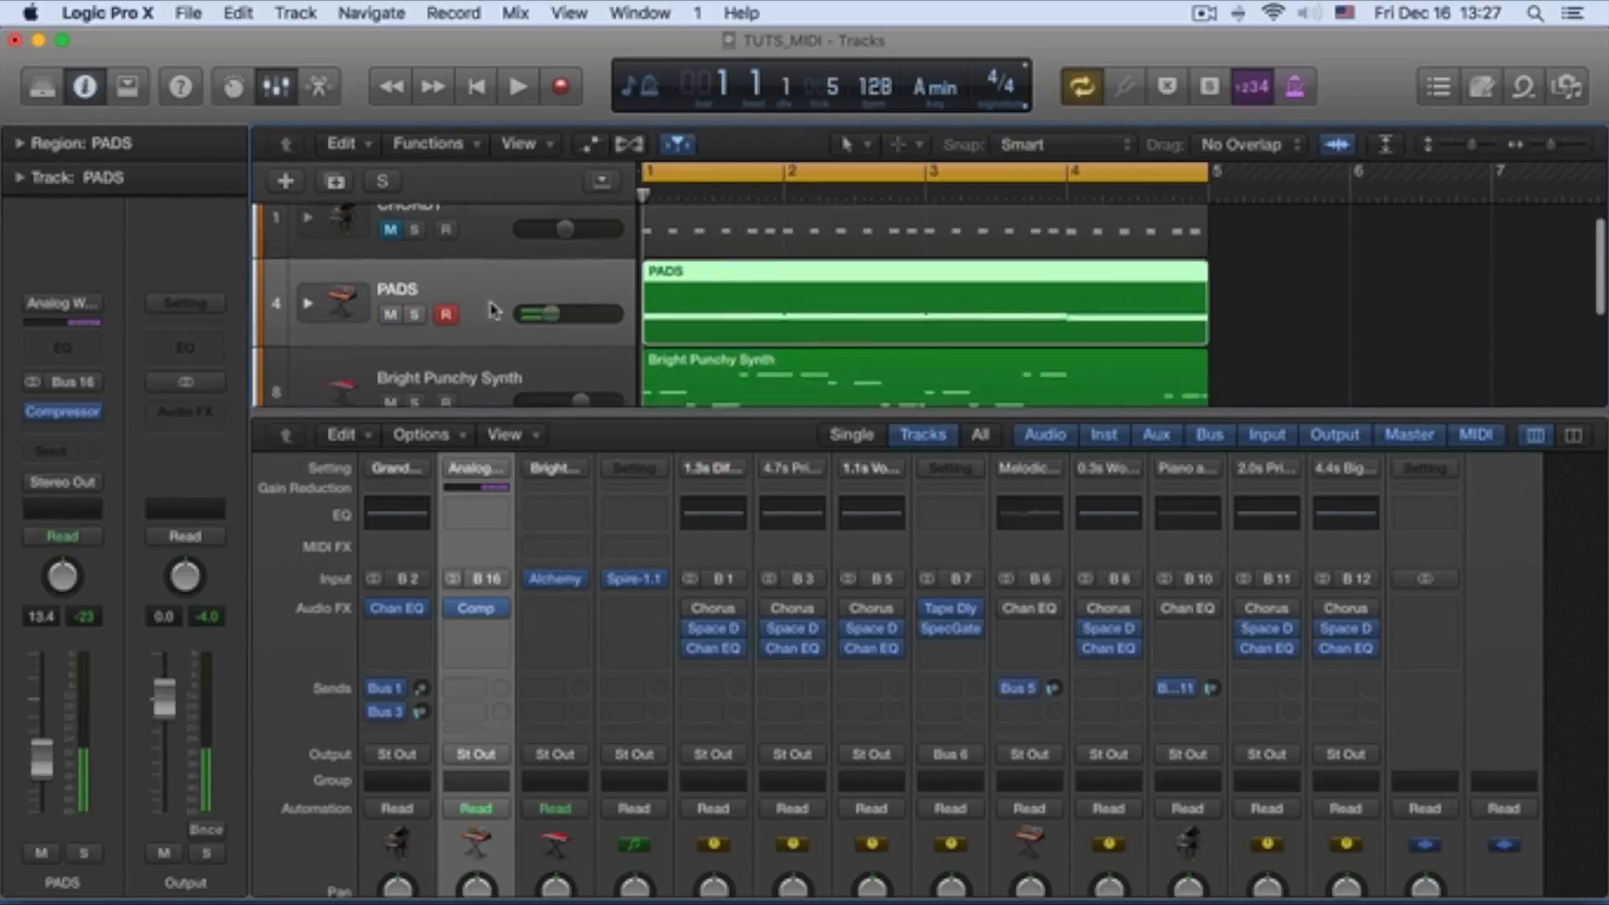
scroll(495, 309, "down", 1)
left_click(496, 309)
scroll(507, 306, "down", 2)
left_click(527, 302)
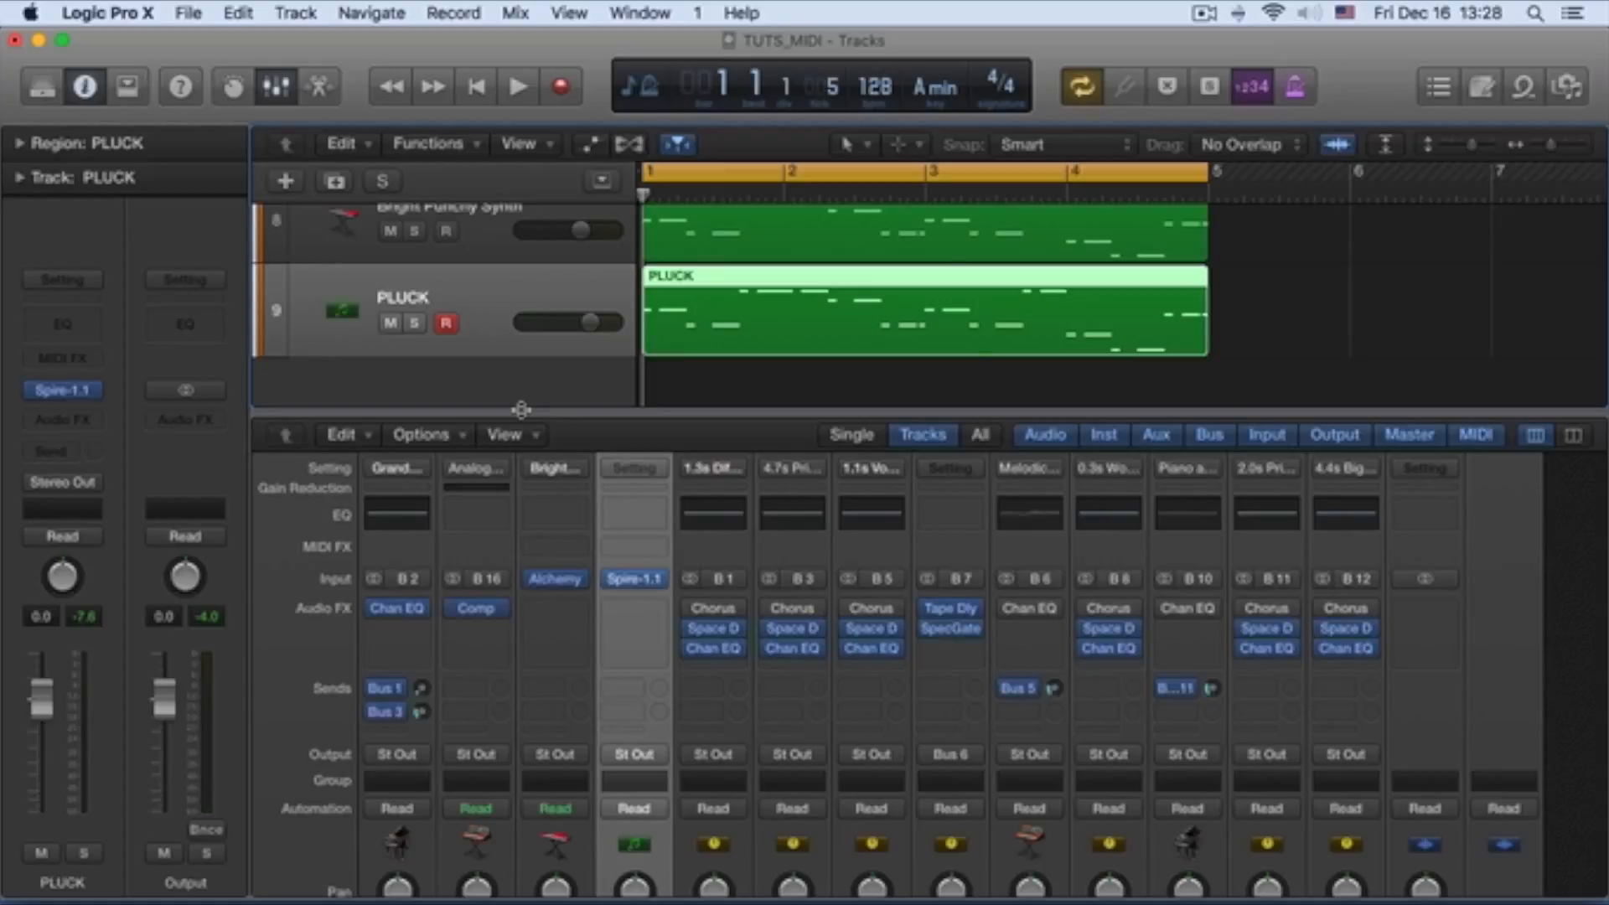
Step: Hide the mixer, play the four-bar loop with CHORD1 muted, and stop playback
key("x")
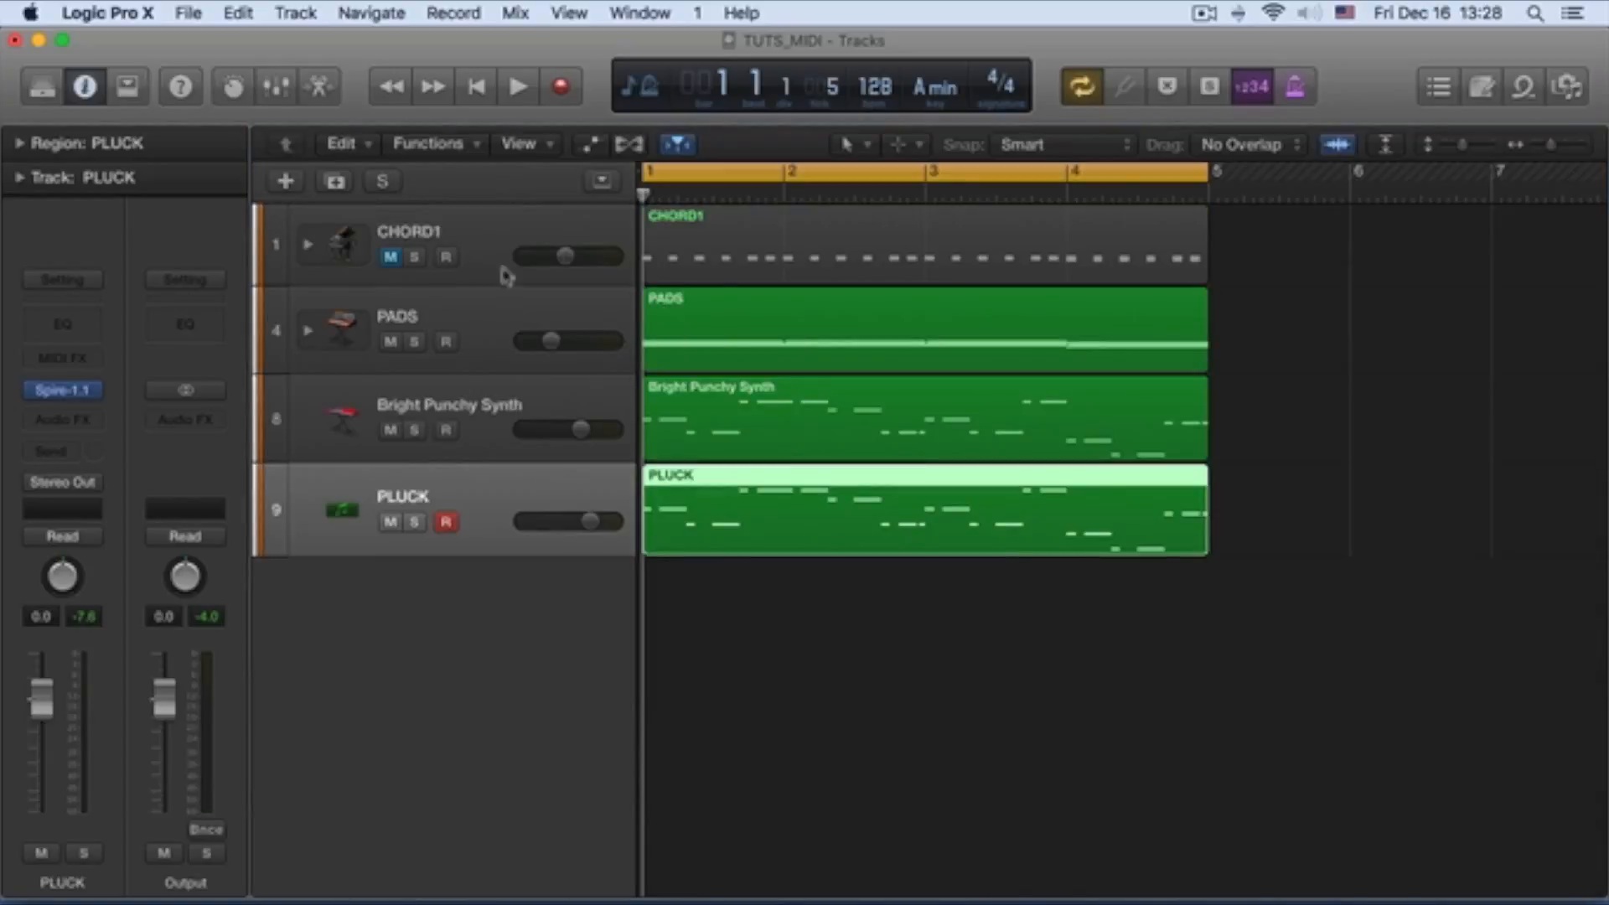
key("space")
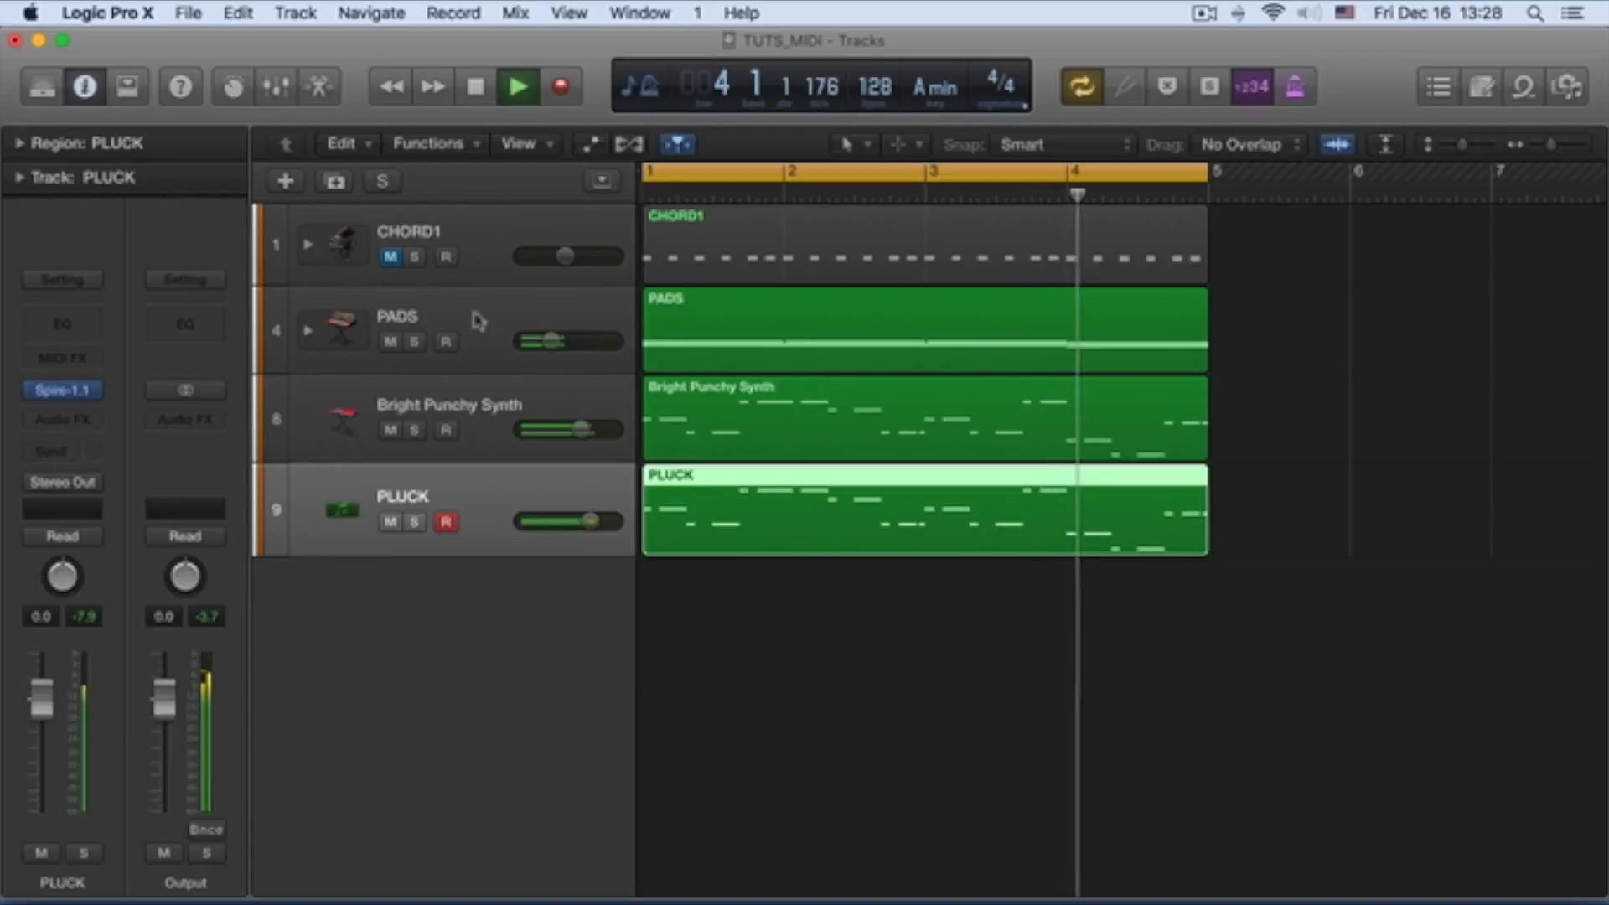
key("space")
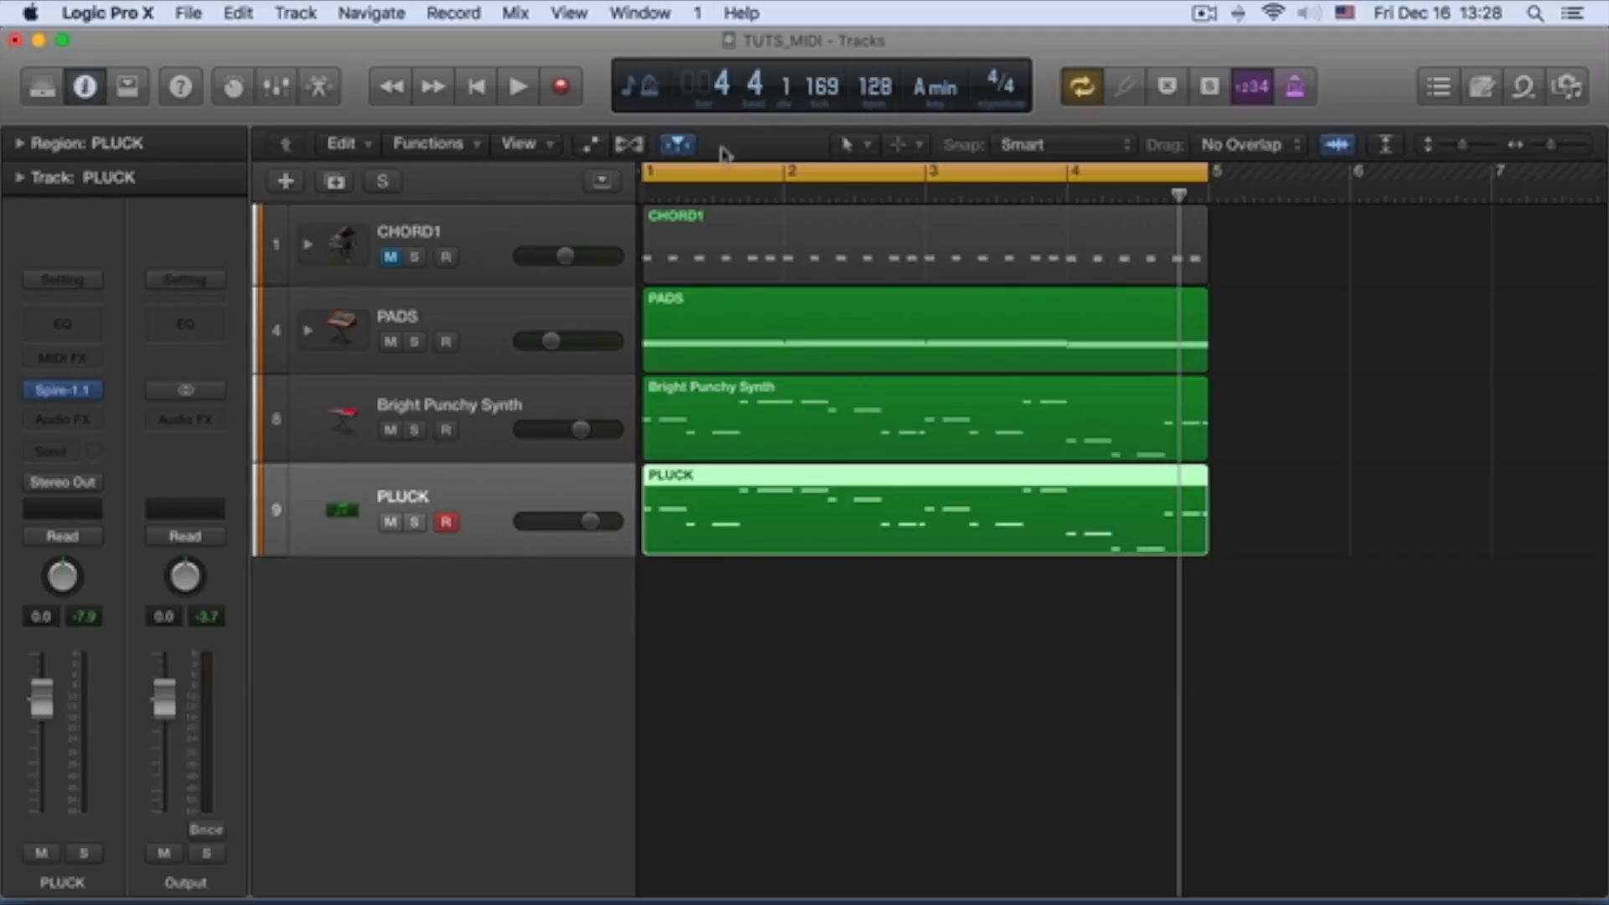
Step: Place the CHORD1 region at bar 1 and move the PADS, Bright Punchy Synth and PLUCK regions to bar 9
left_click_drag(1165, 570, 1233, 225)
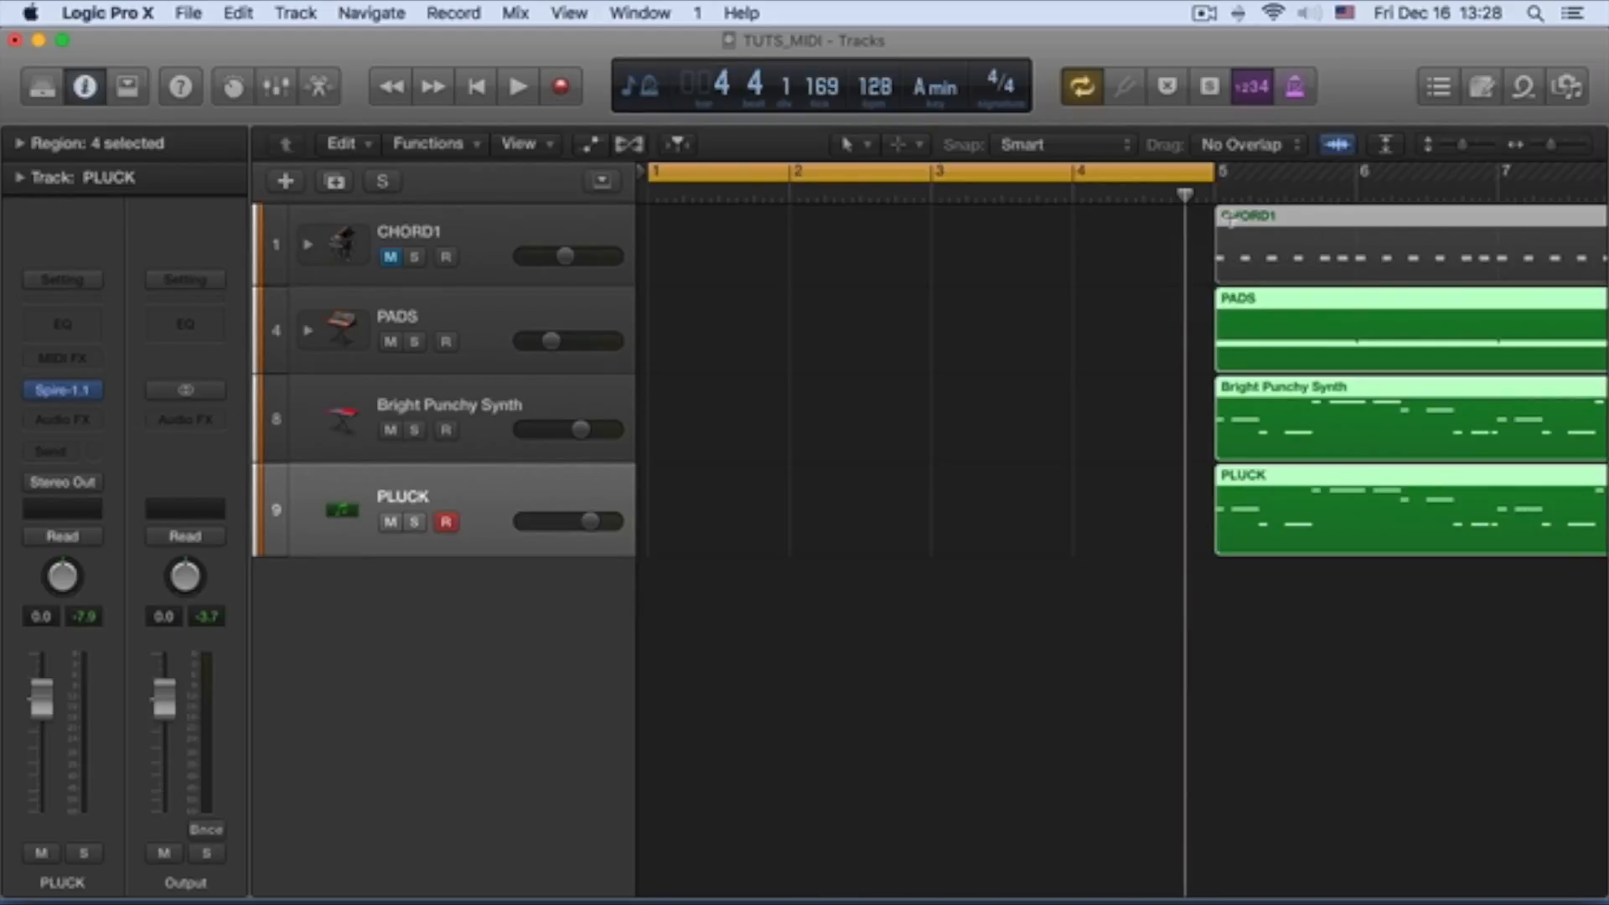
key("super+Left")
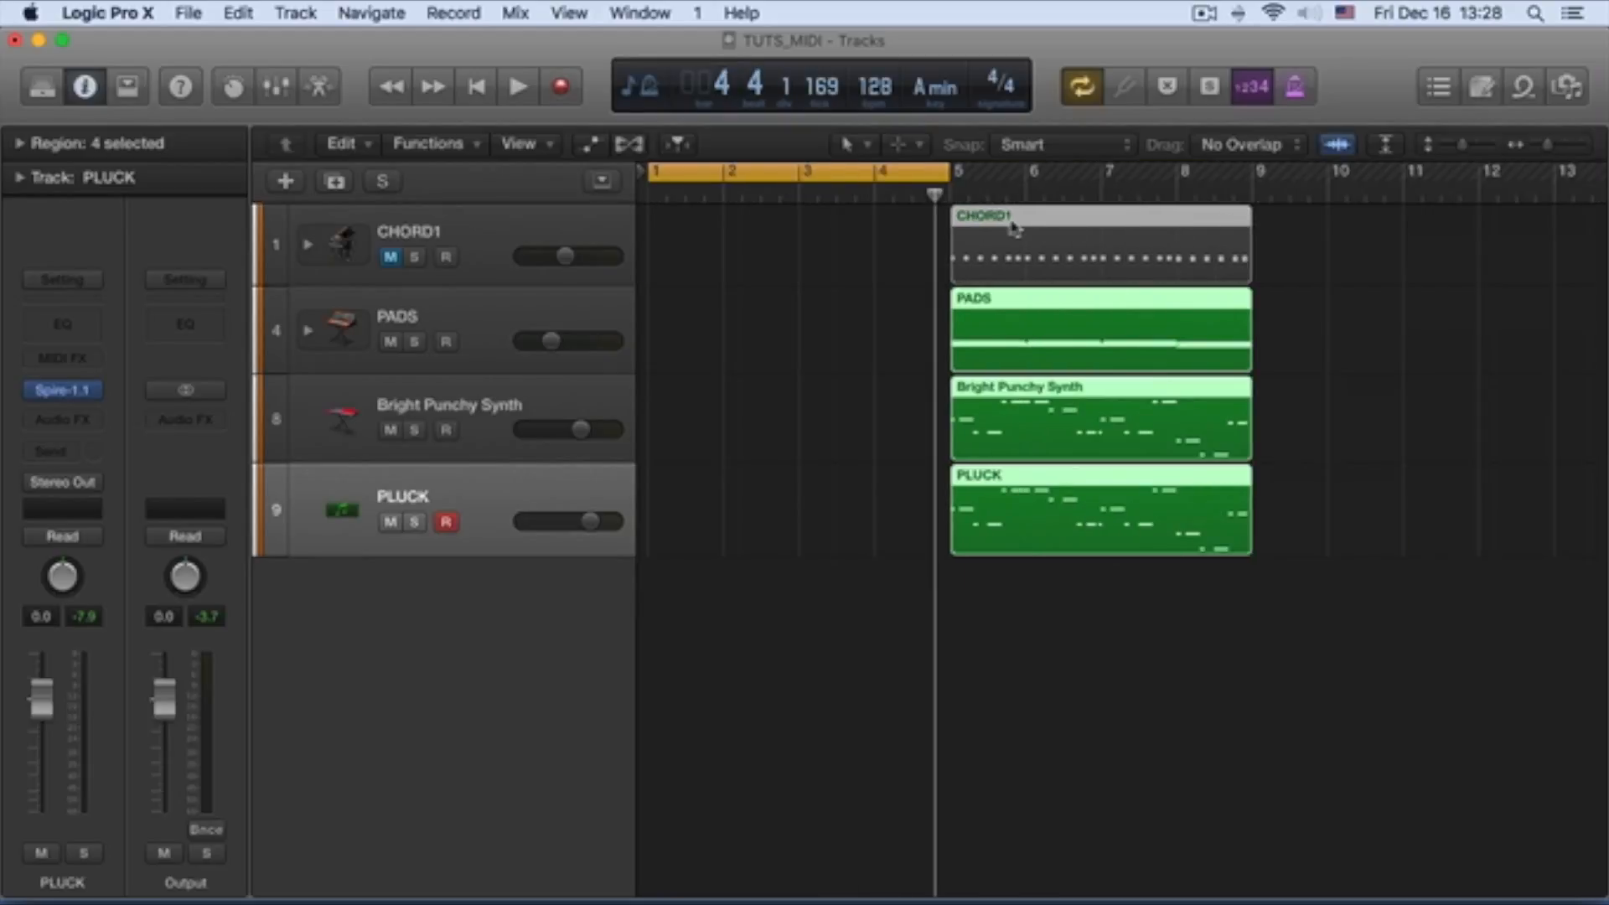
left_click_drag(1038, 219, 719, 249)
left_click(1136, 226)
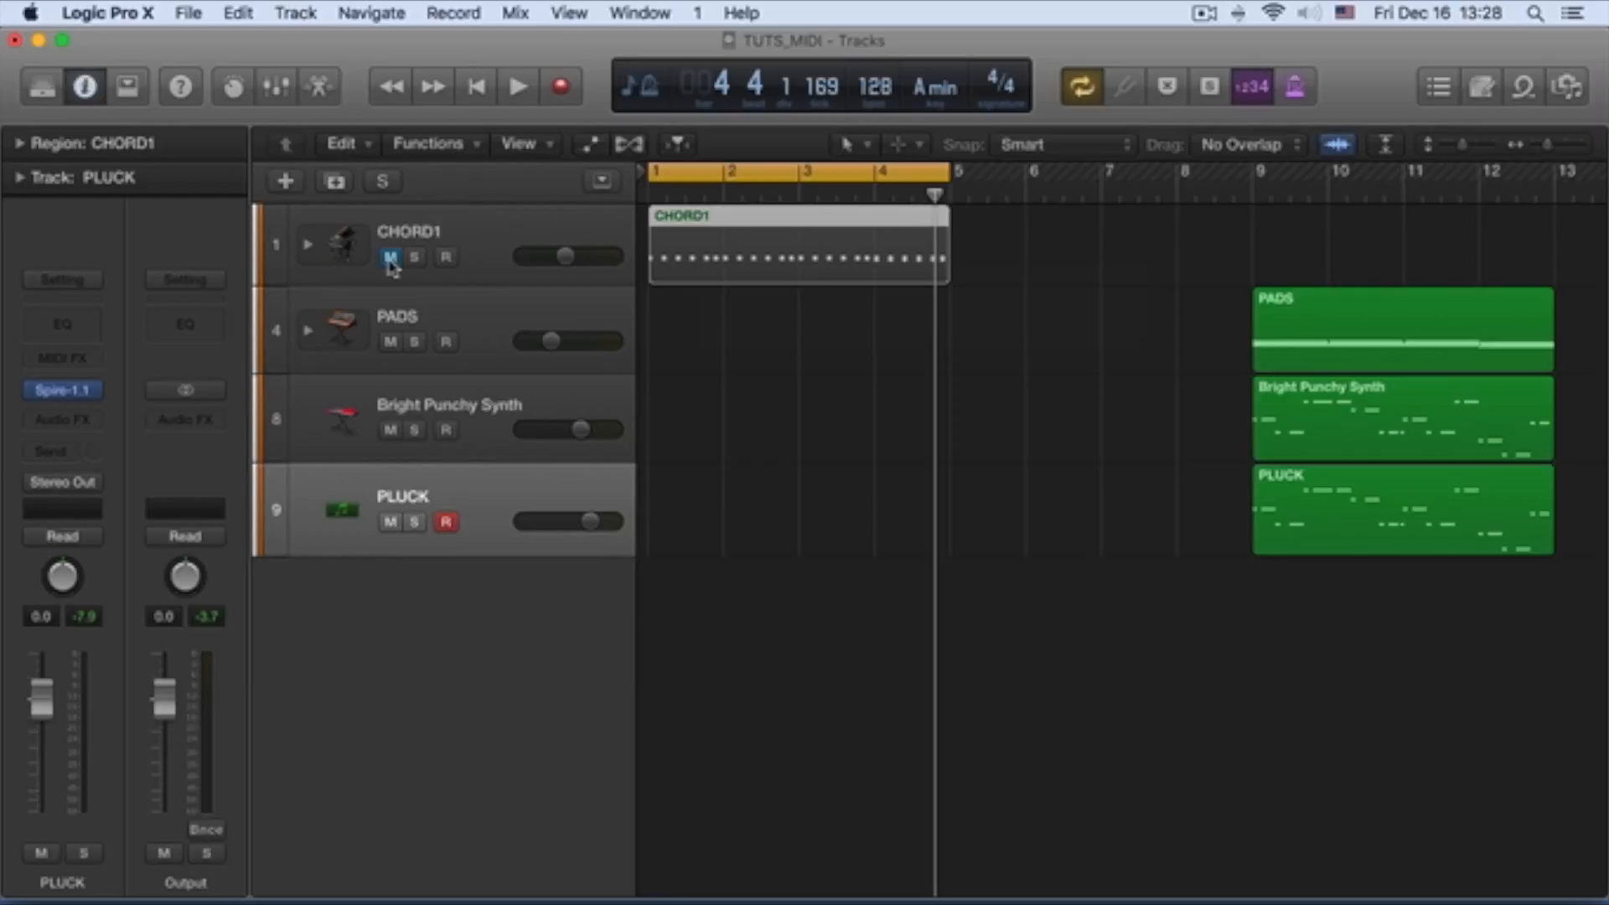
Step: Unmute the CHORD1 track and play its region on its own in the bar 1 loop
left_click(390, 258)
key("space")
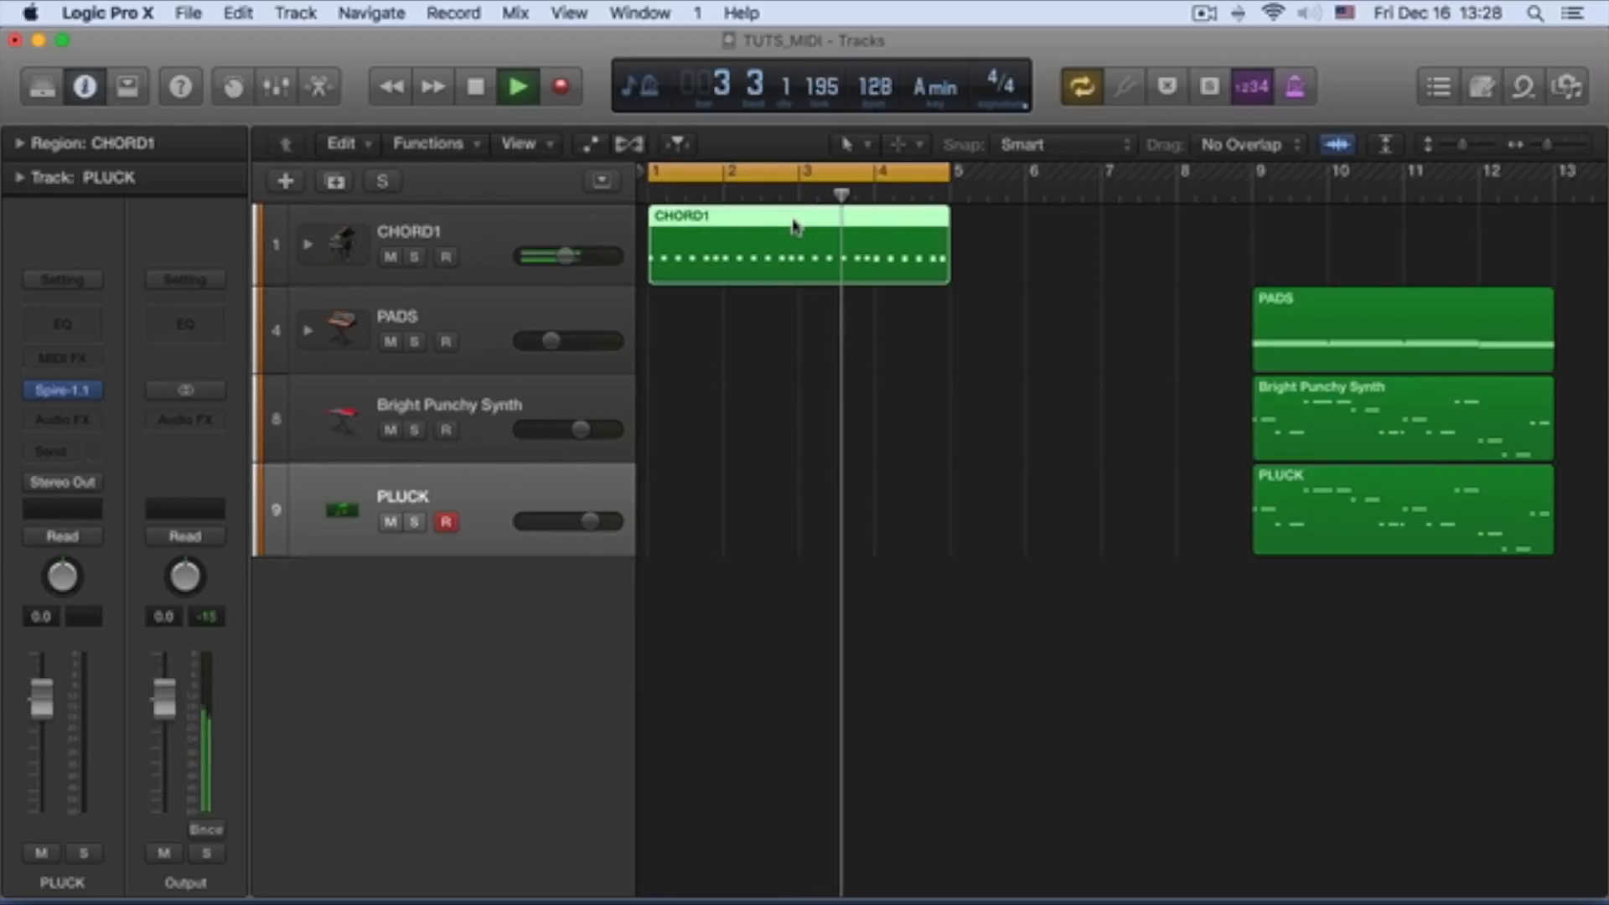
key("space")
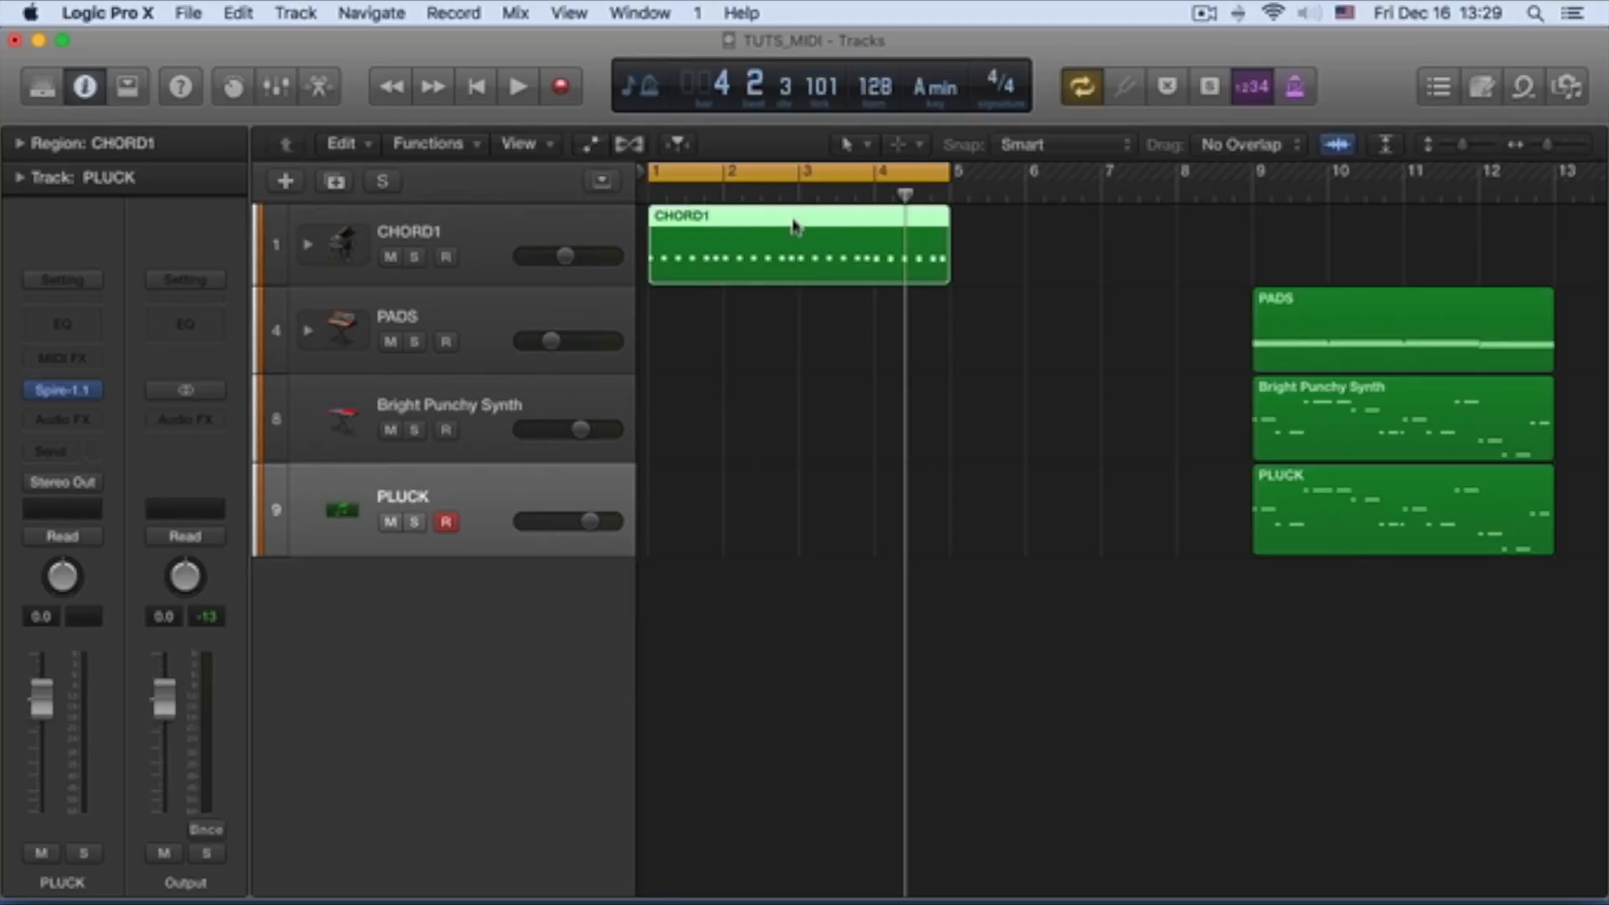
key("space")
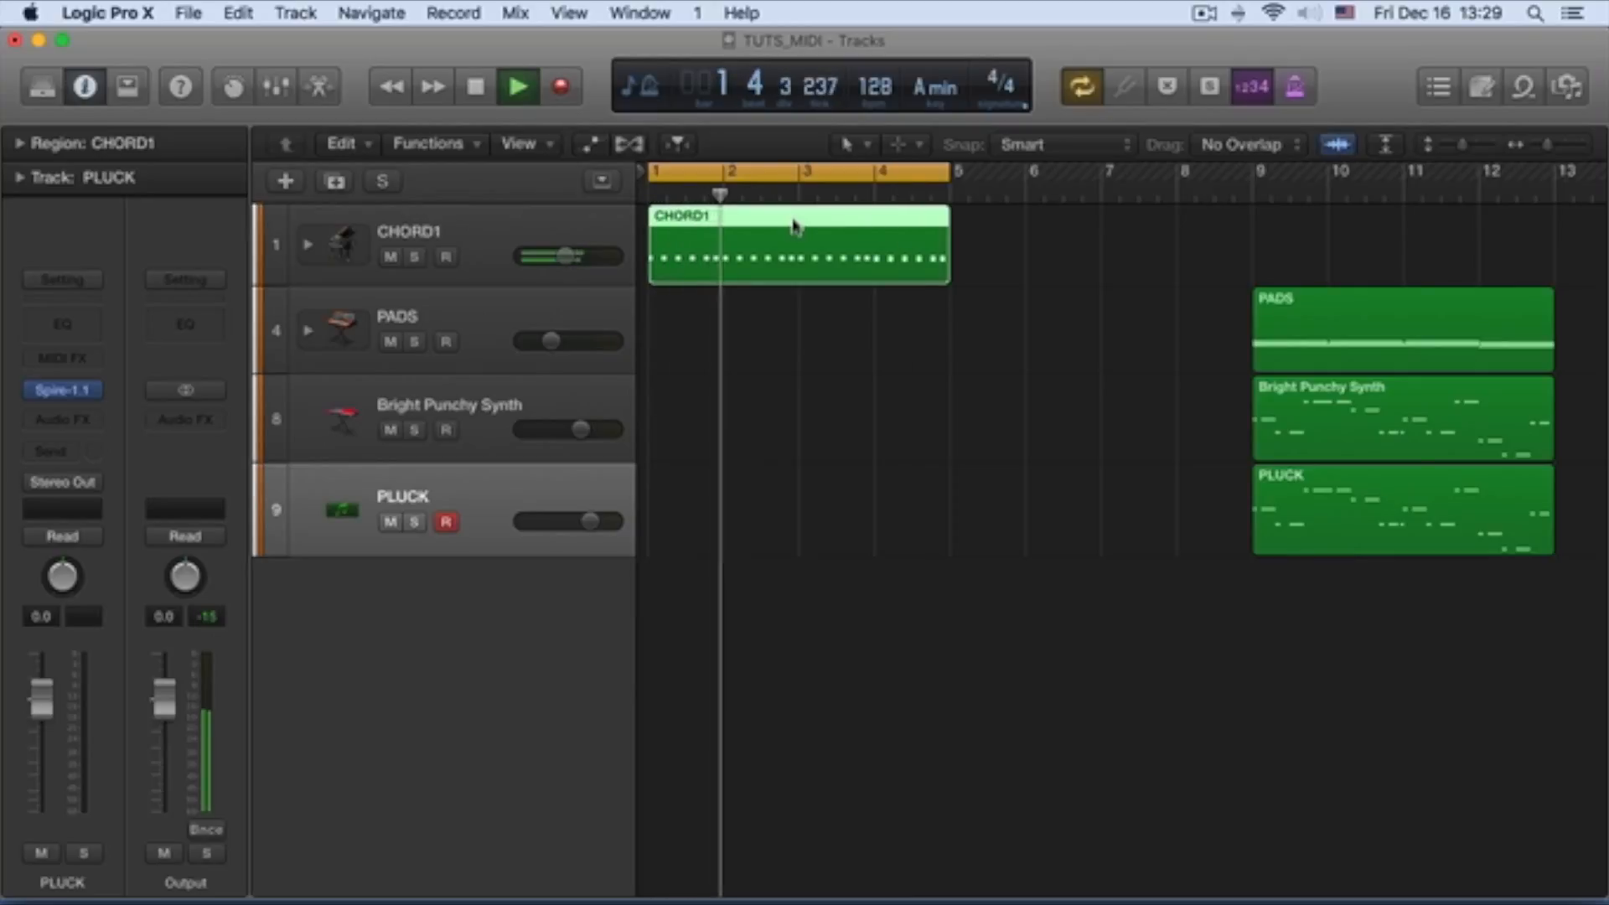
Step: Stop playback and show the global tracks above the track list
left_click(603, 183)
key("space")
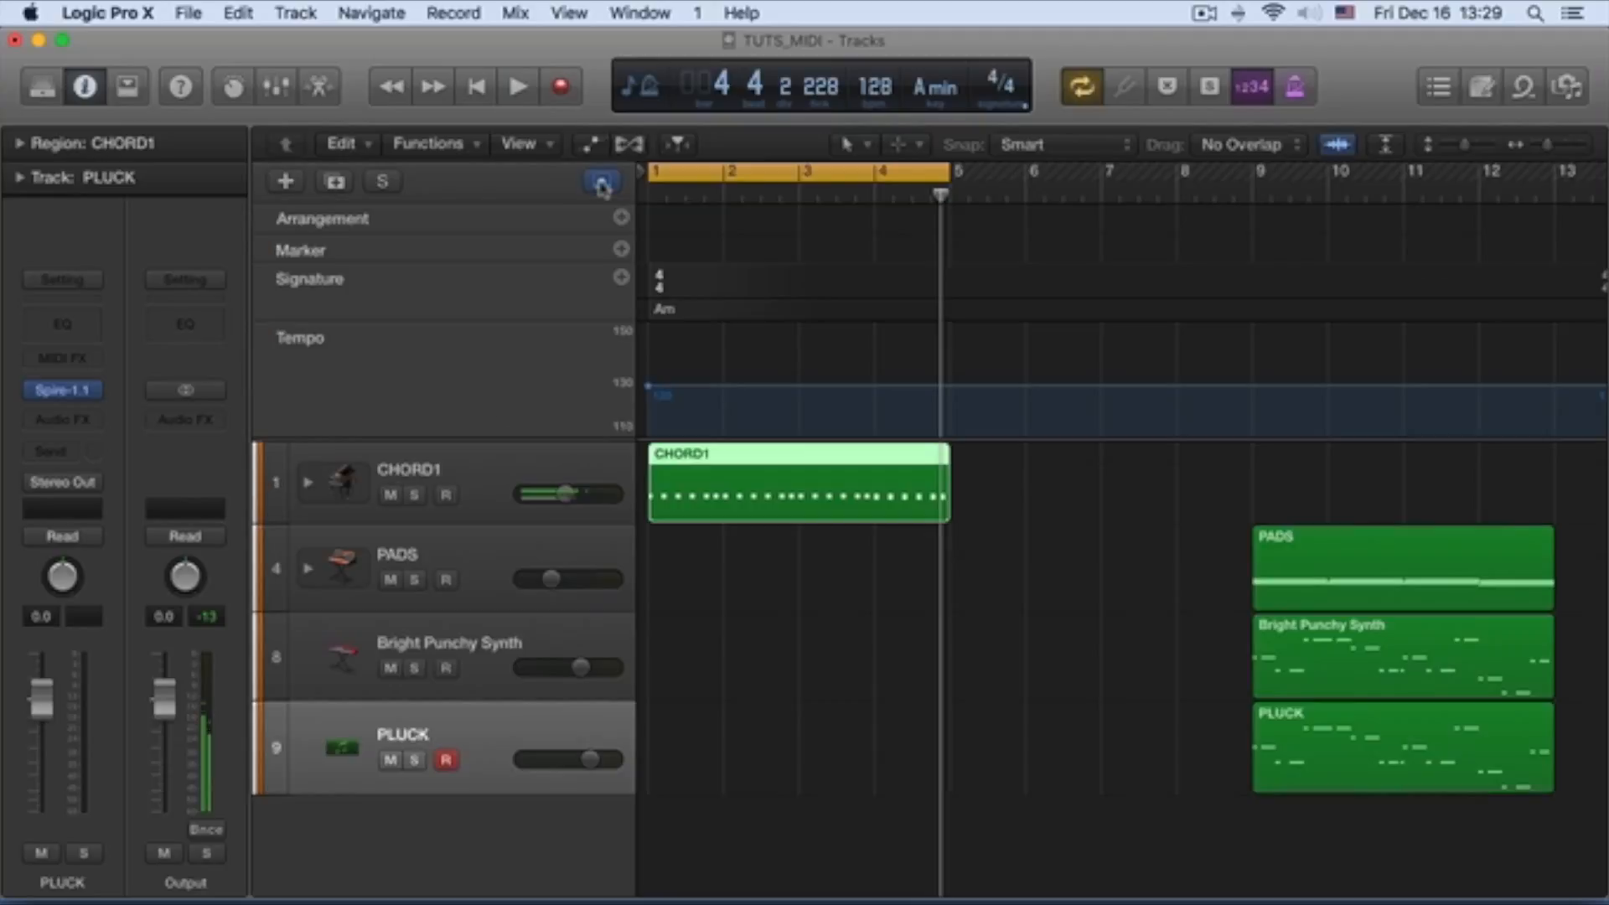
left_click(602, 185)
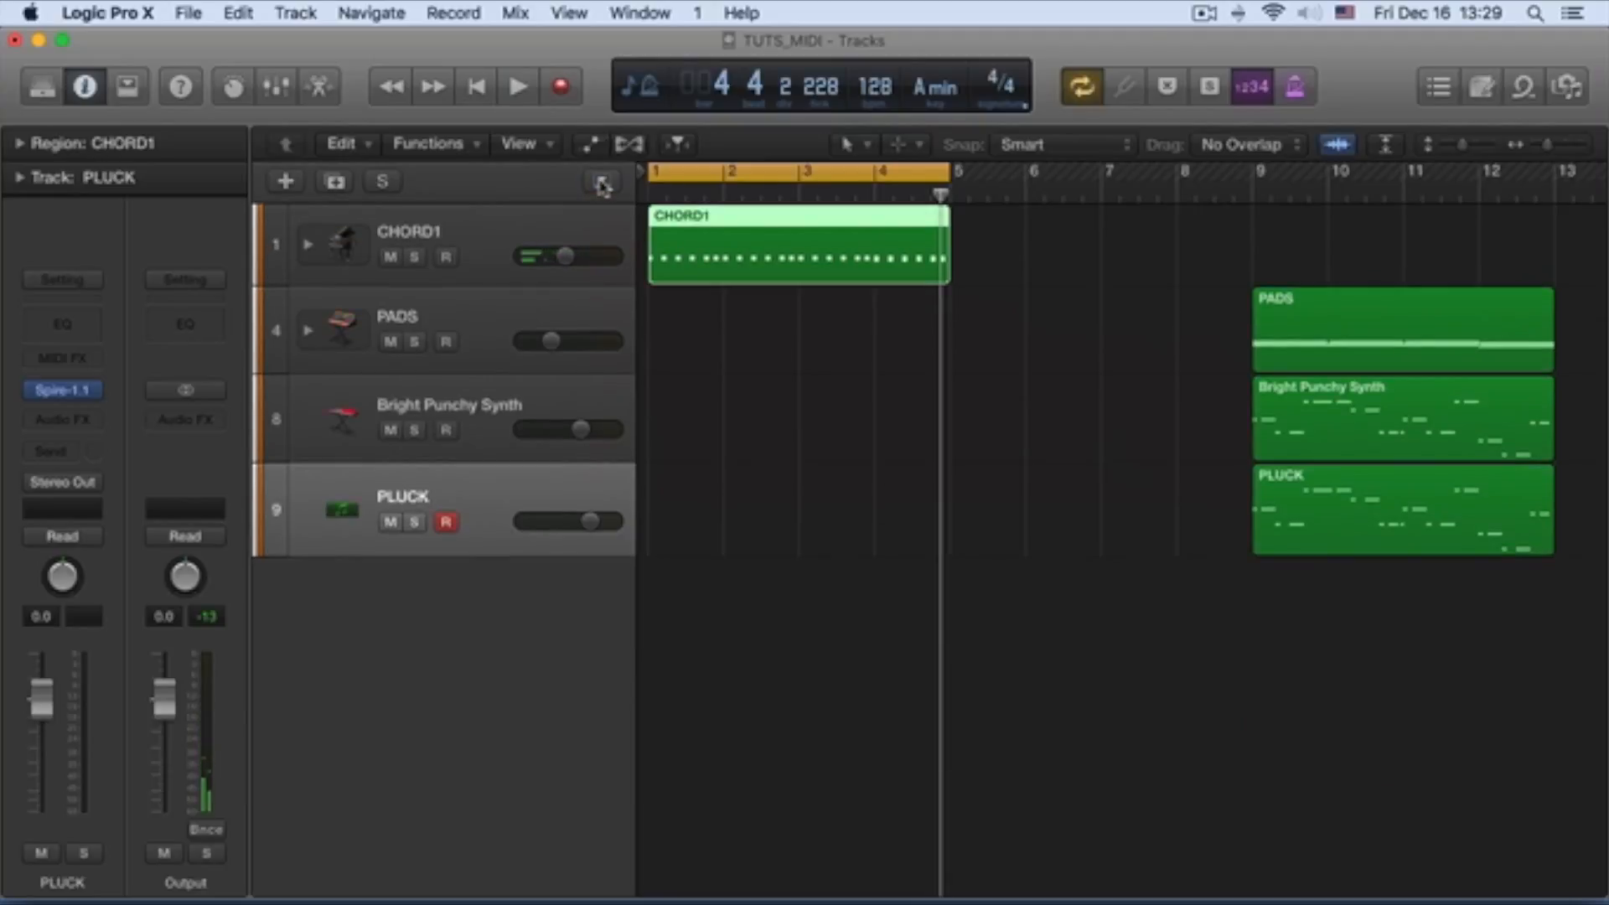
left_click(602, 184)
left_click(603, 184)
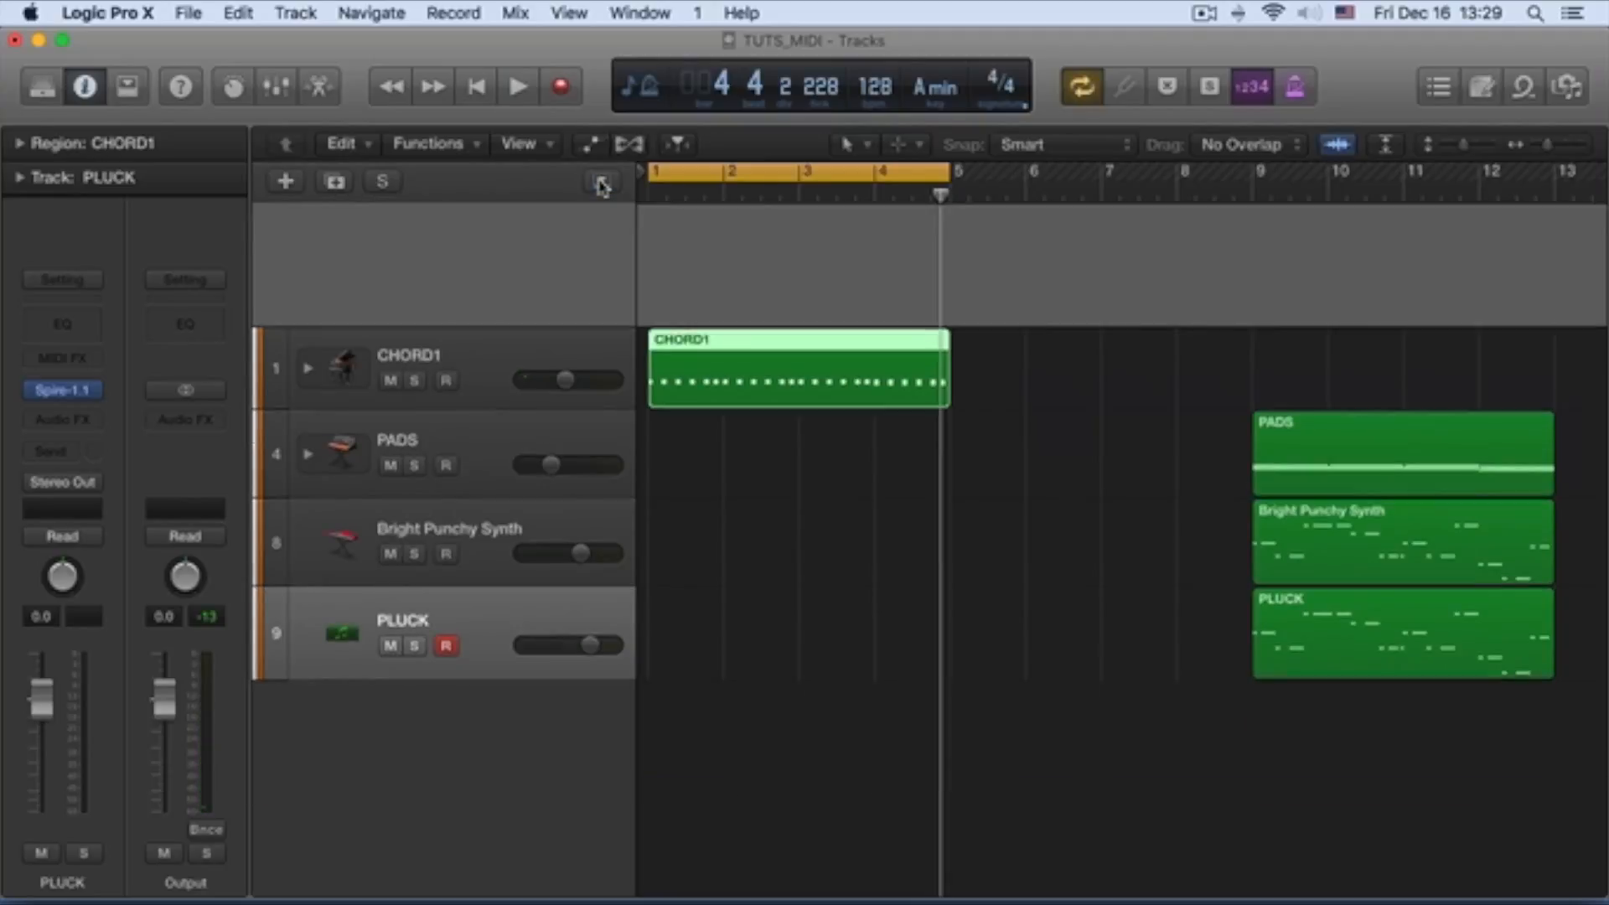
left_click(603, 184)
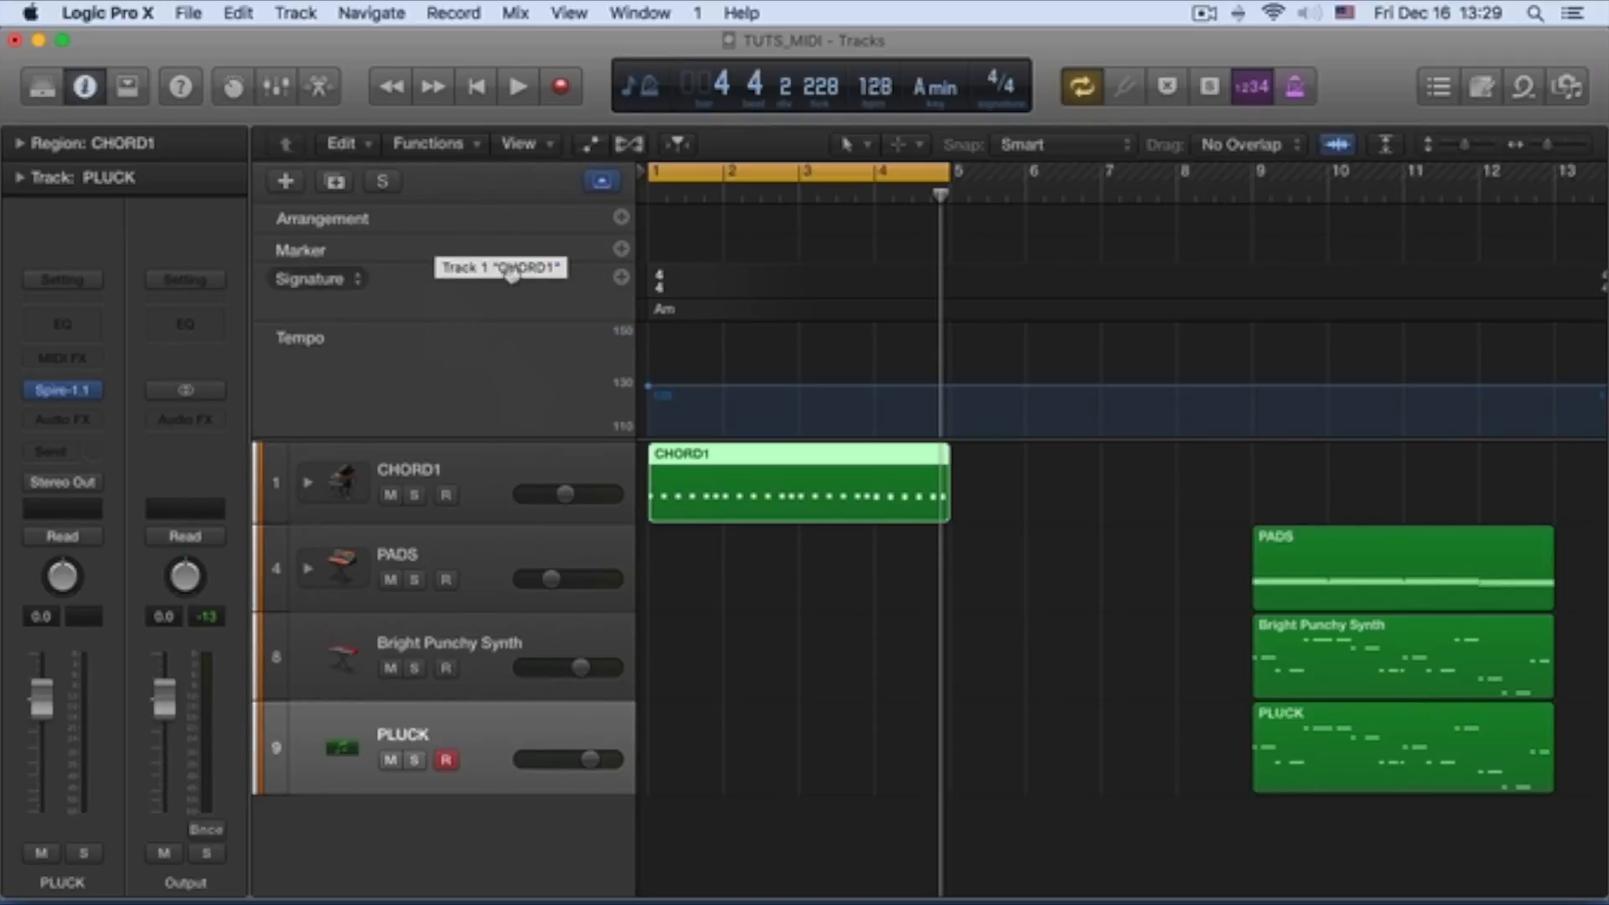
Step: Hide the Signature, Tempo and Marker global tracks, keeping only Arrangement, and return the playhead to bar 1
left_click(677, 318)
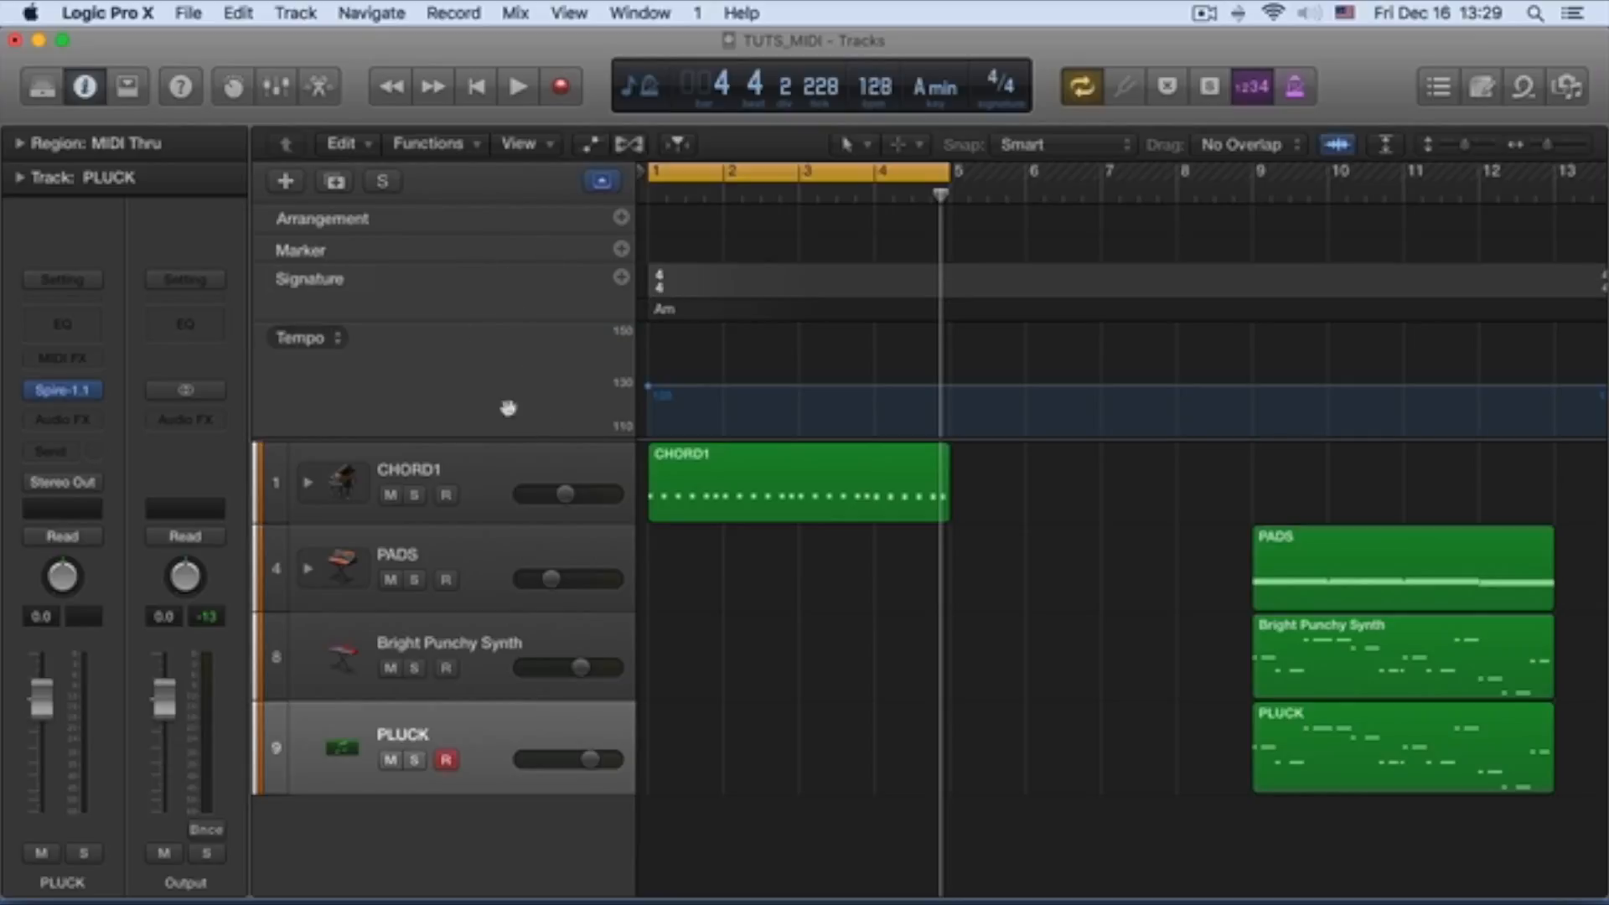
right_click(462, 371)
right_click(388, 358)
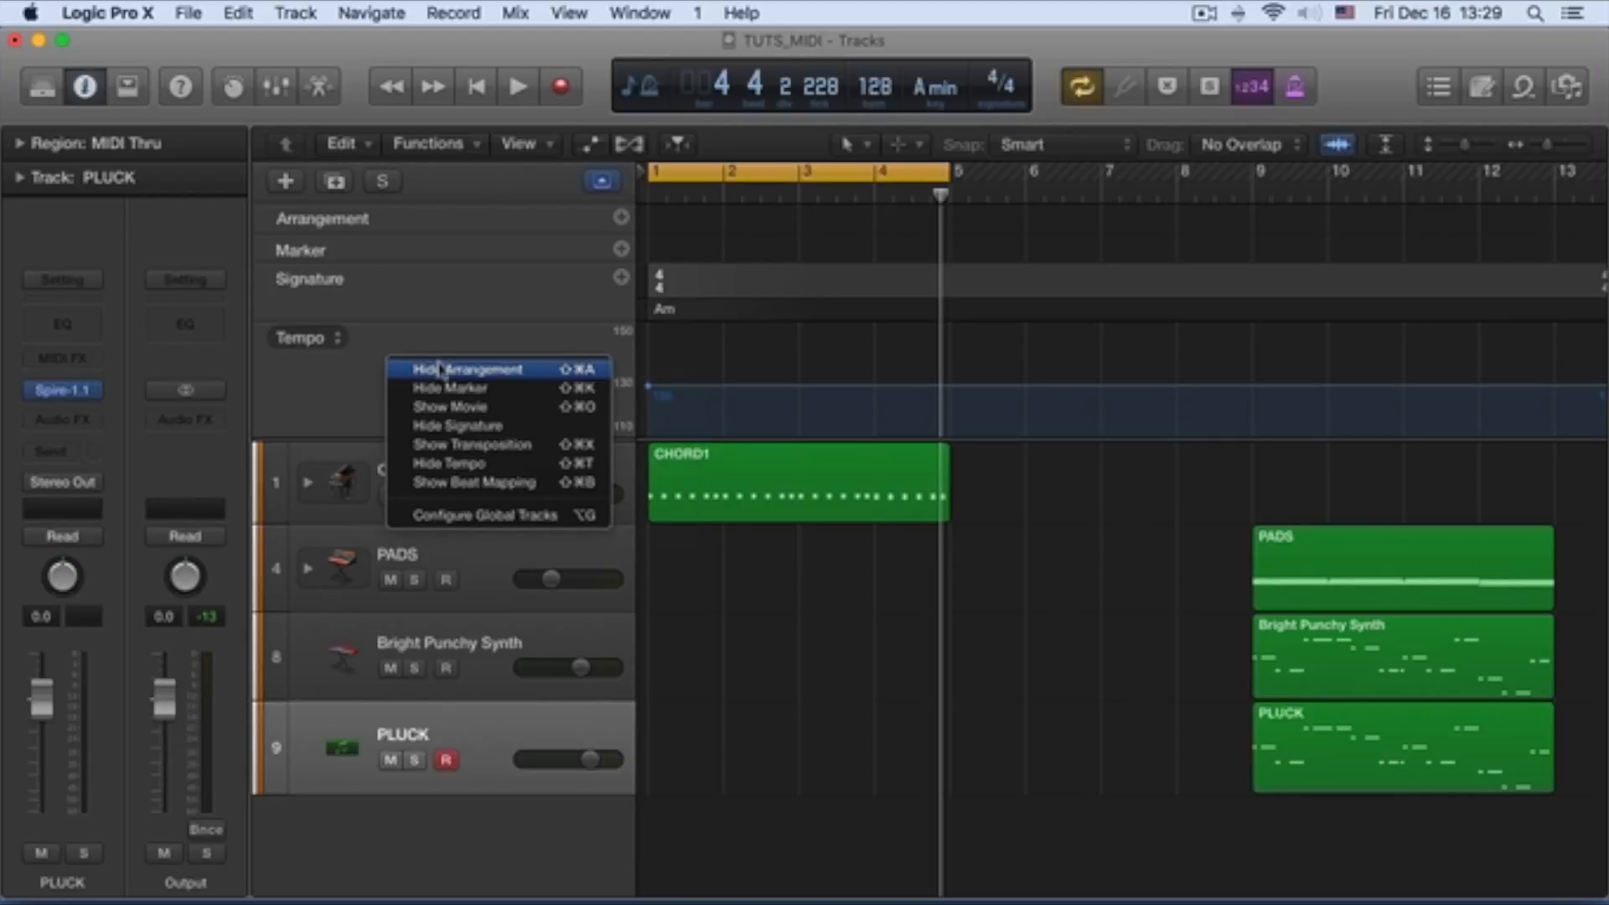
left_click(467, 426)
right_click(491, 300)
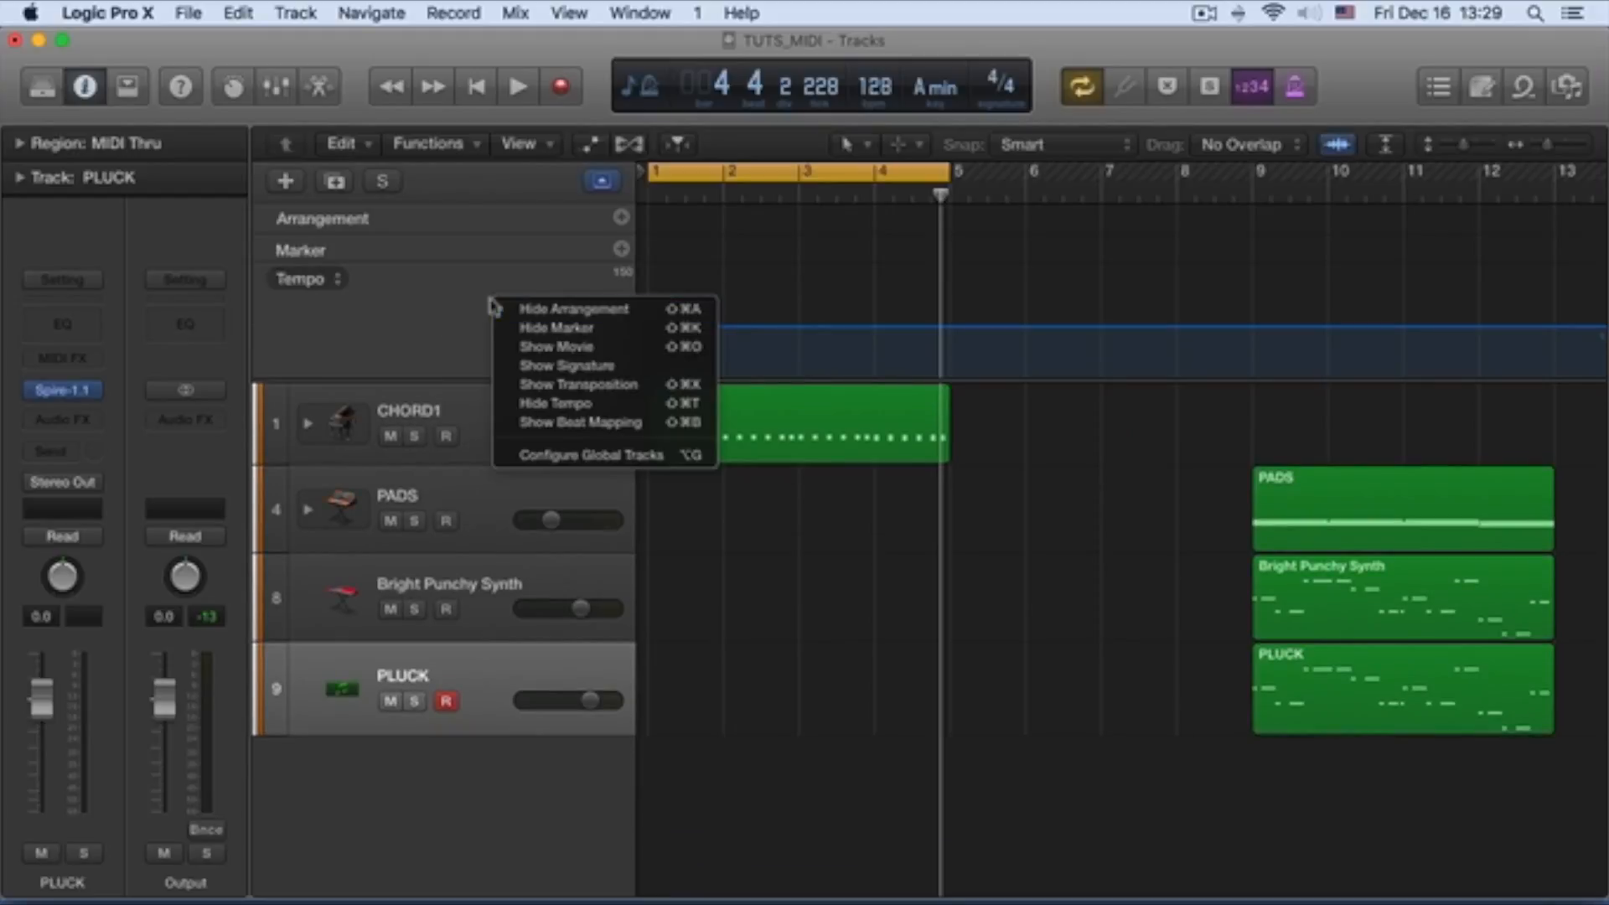
left_click(551, 409)
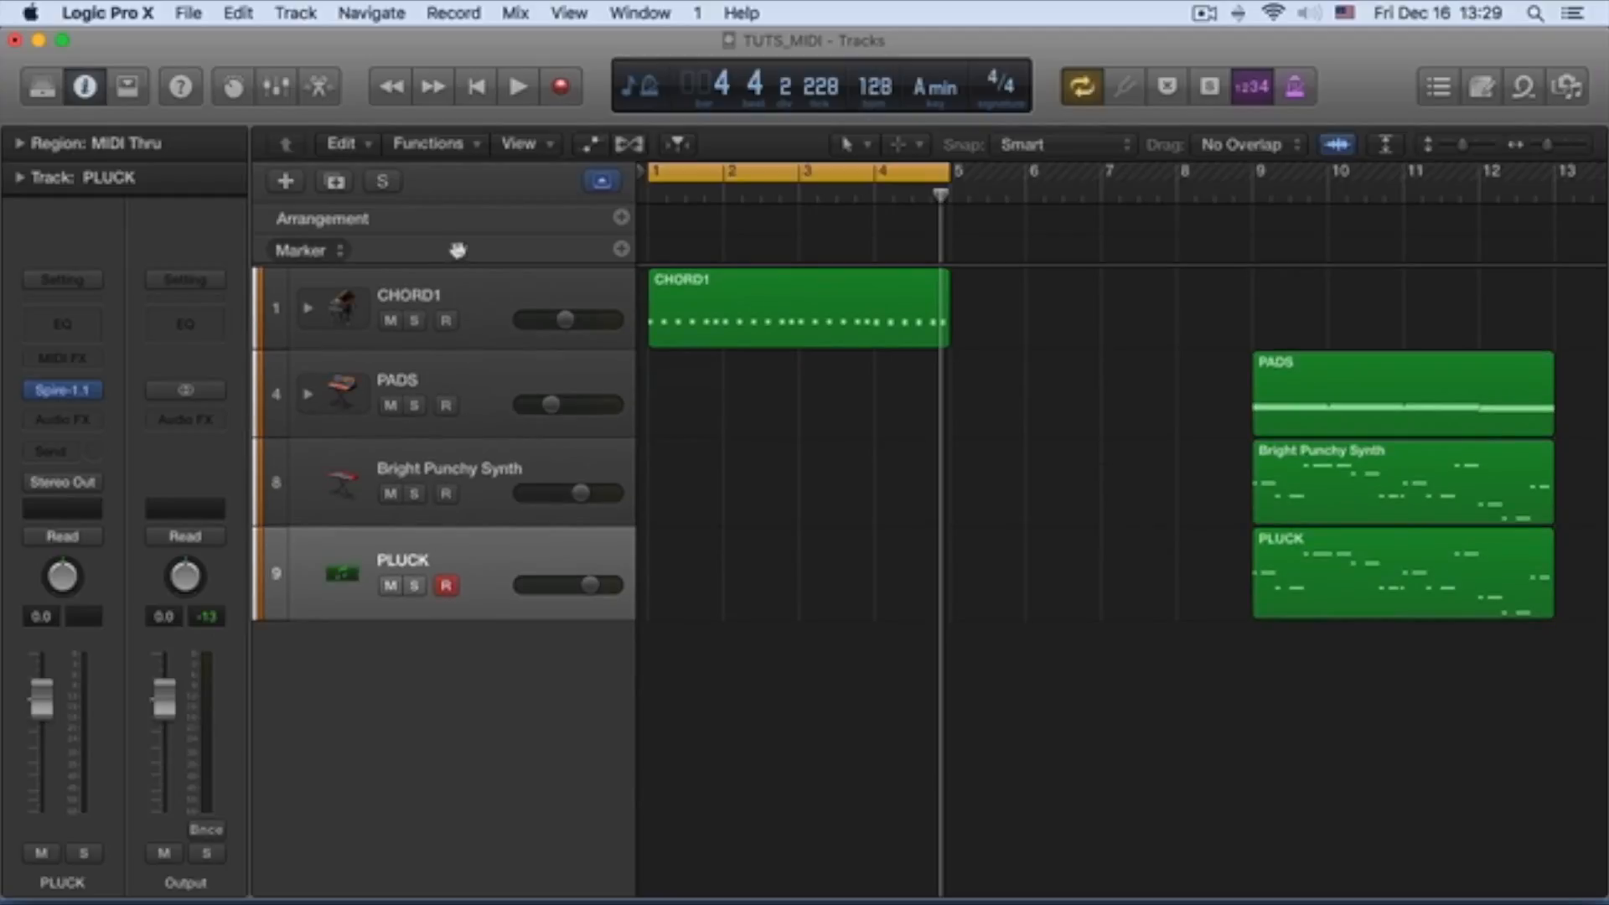
right_click(459, 251)
left_click(522, 279)
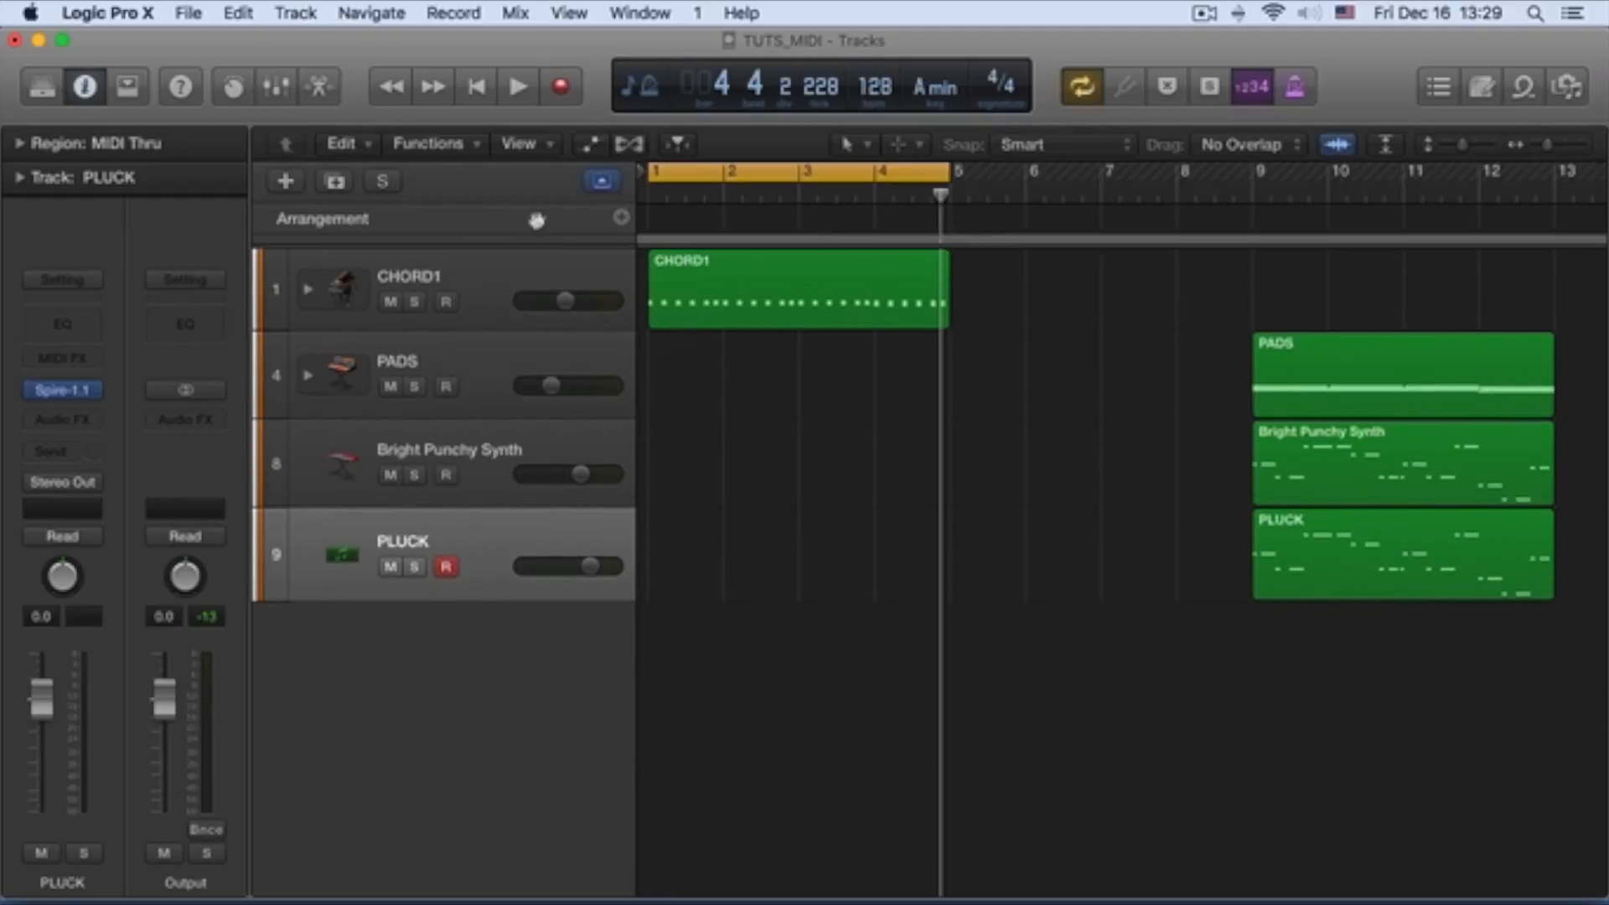
left_click(657, 197)
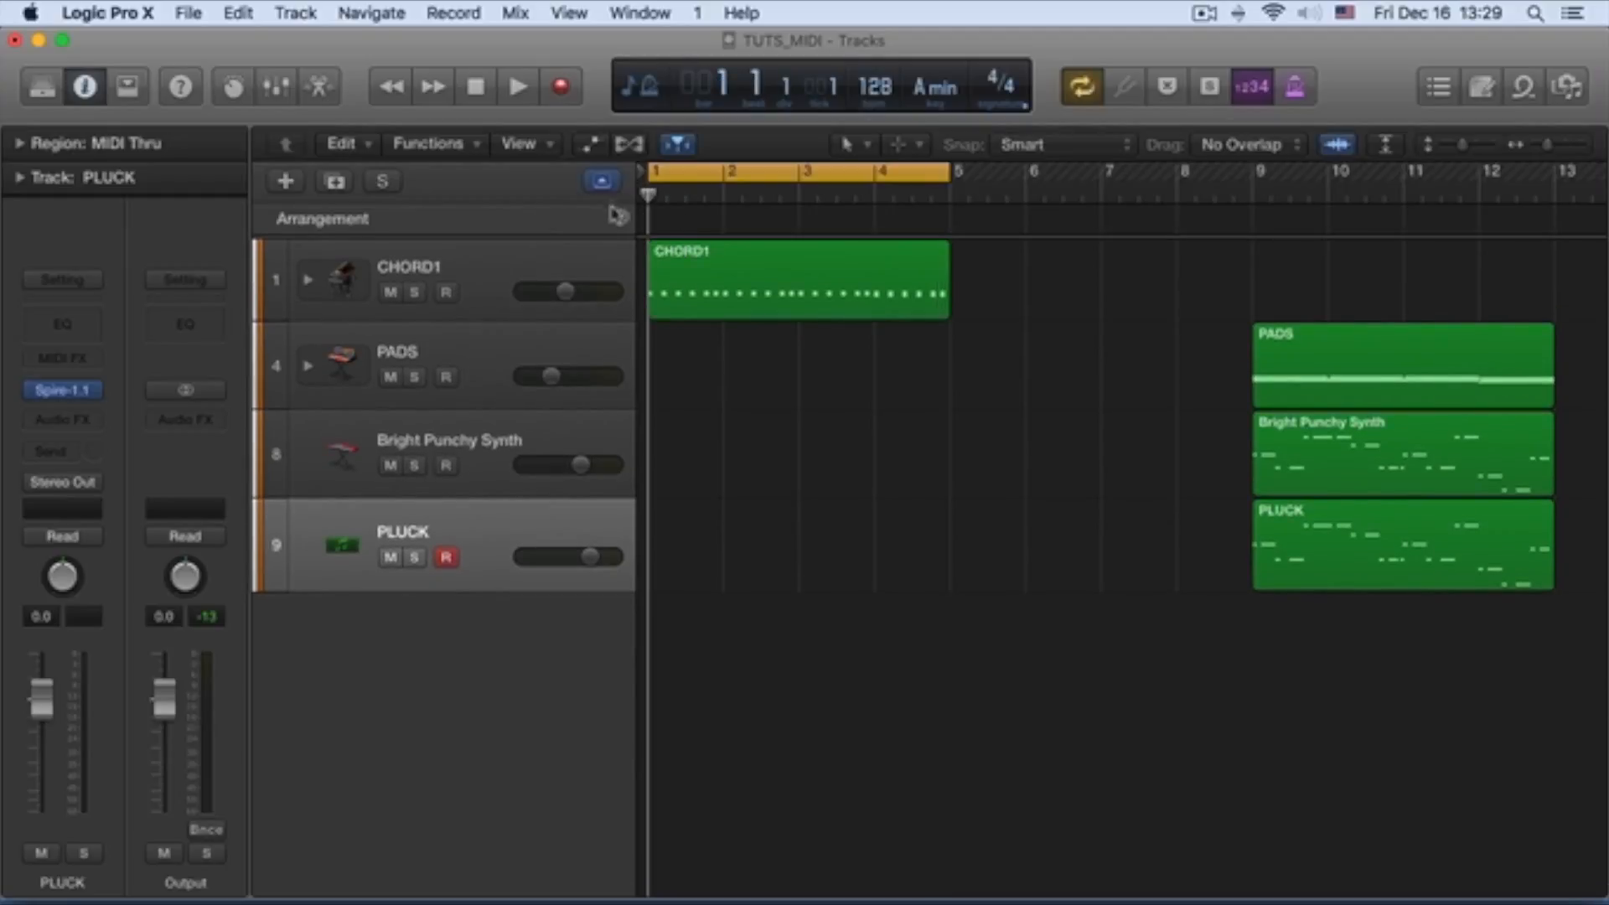
Step: Add an Intro arrangement marker at bar 1 and extend its end to bar 17
left_click(621, 219)
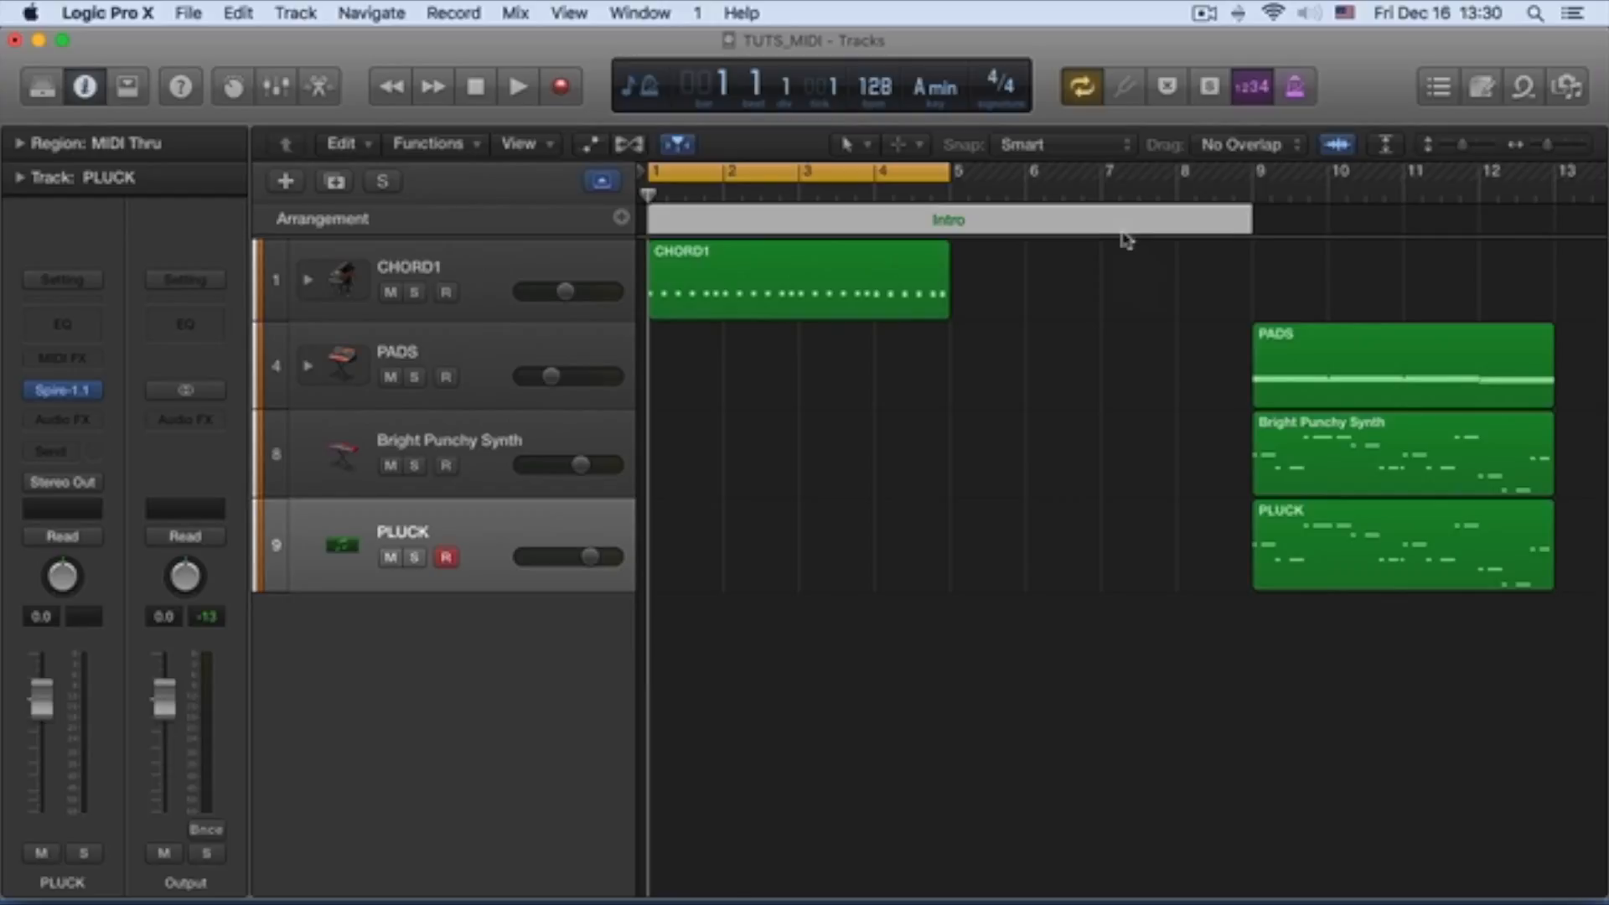
scroll(1127, 240, "right", 10)
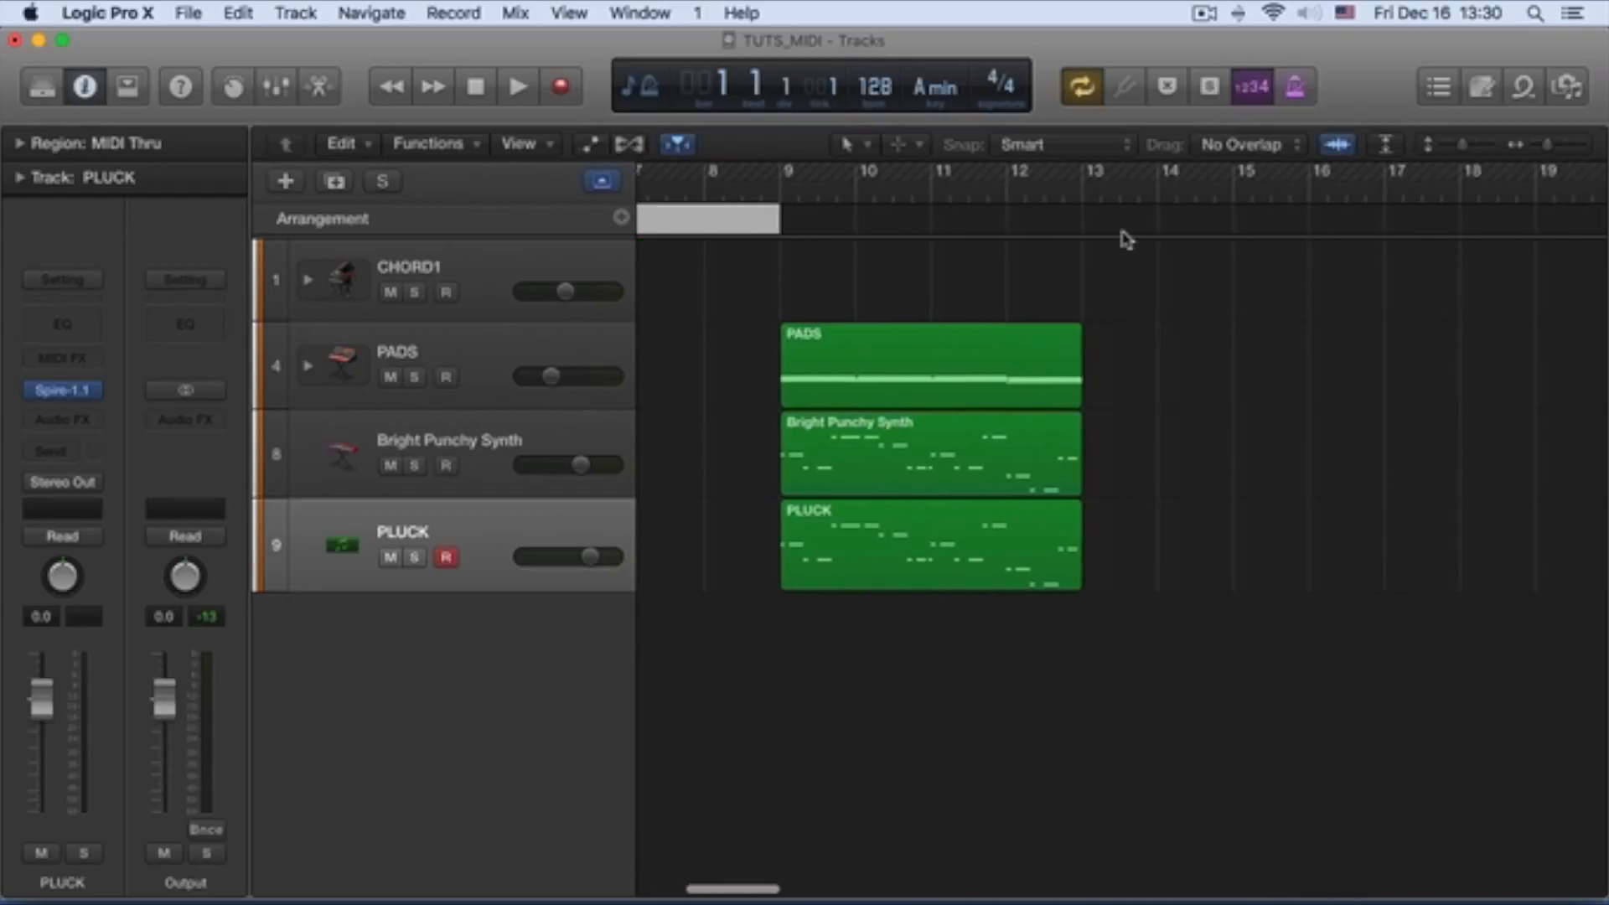
left_click_drag(776, 217, 1385, 231)
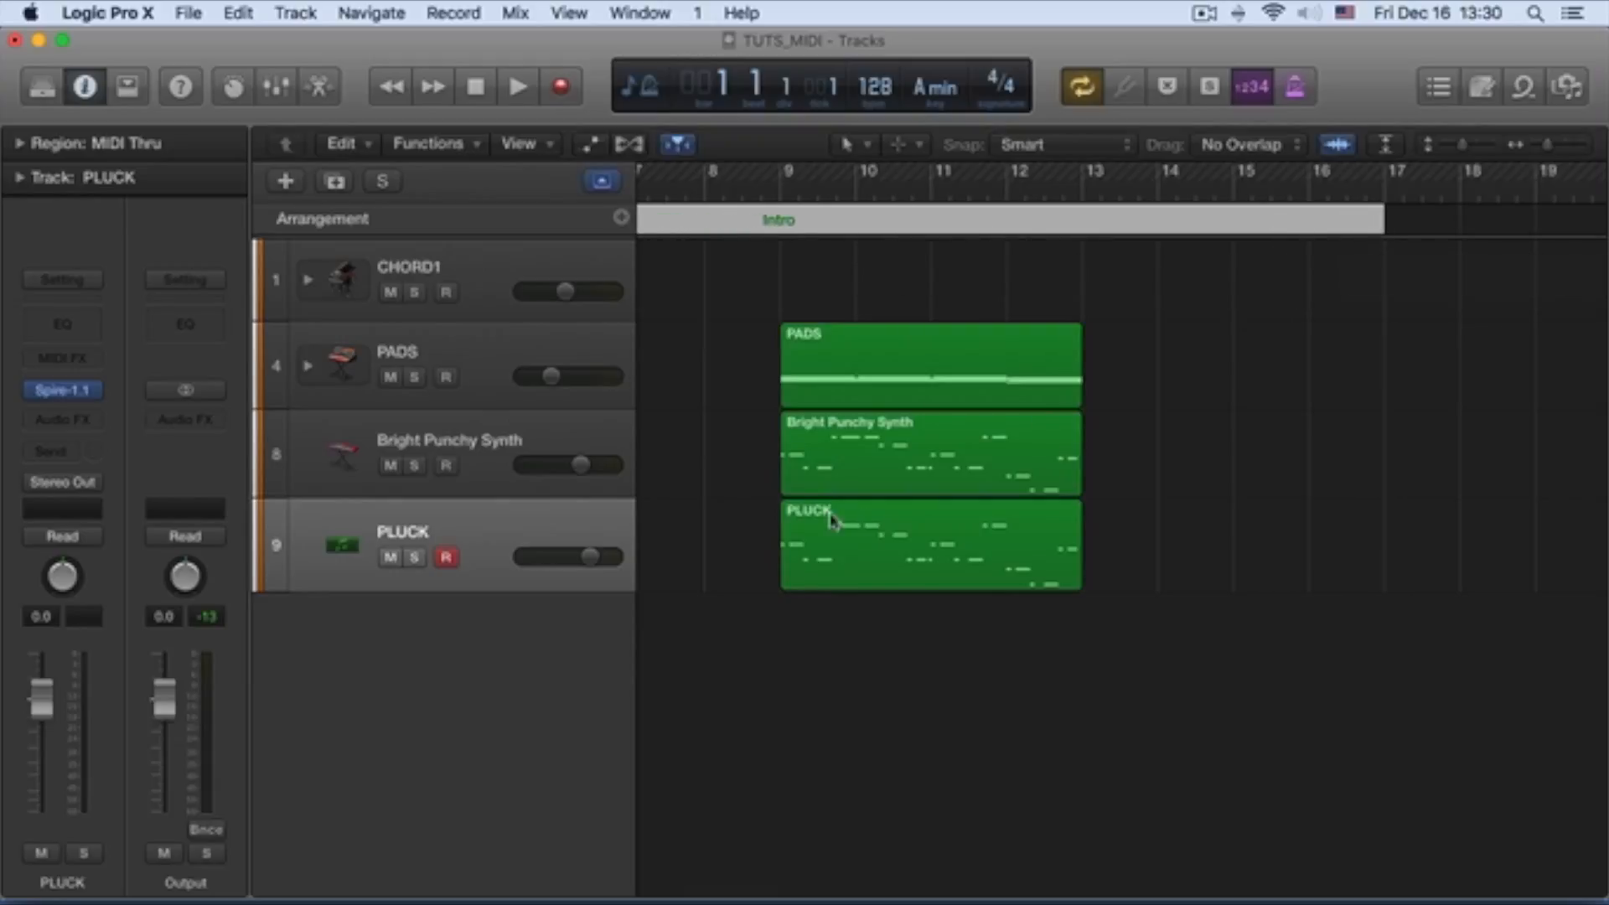
Step: Move the PADS, Bright Punchy Synth and PLUCK regions together past the Intro section to bar 23
left_click_drag(758, 341, 952, 575)
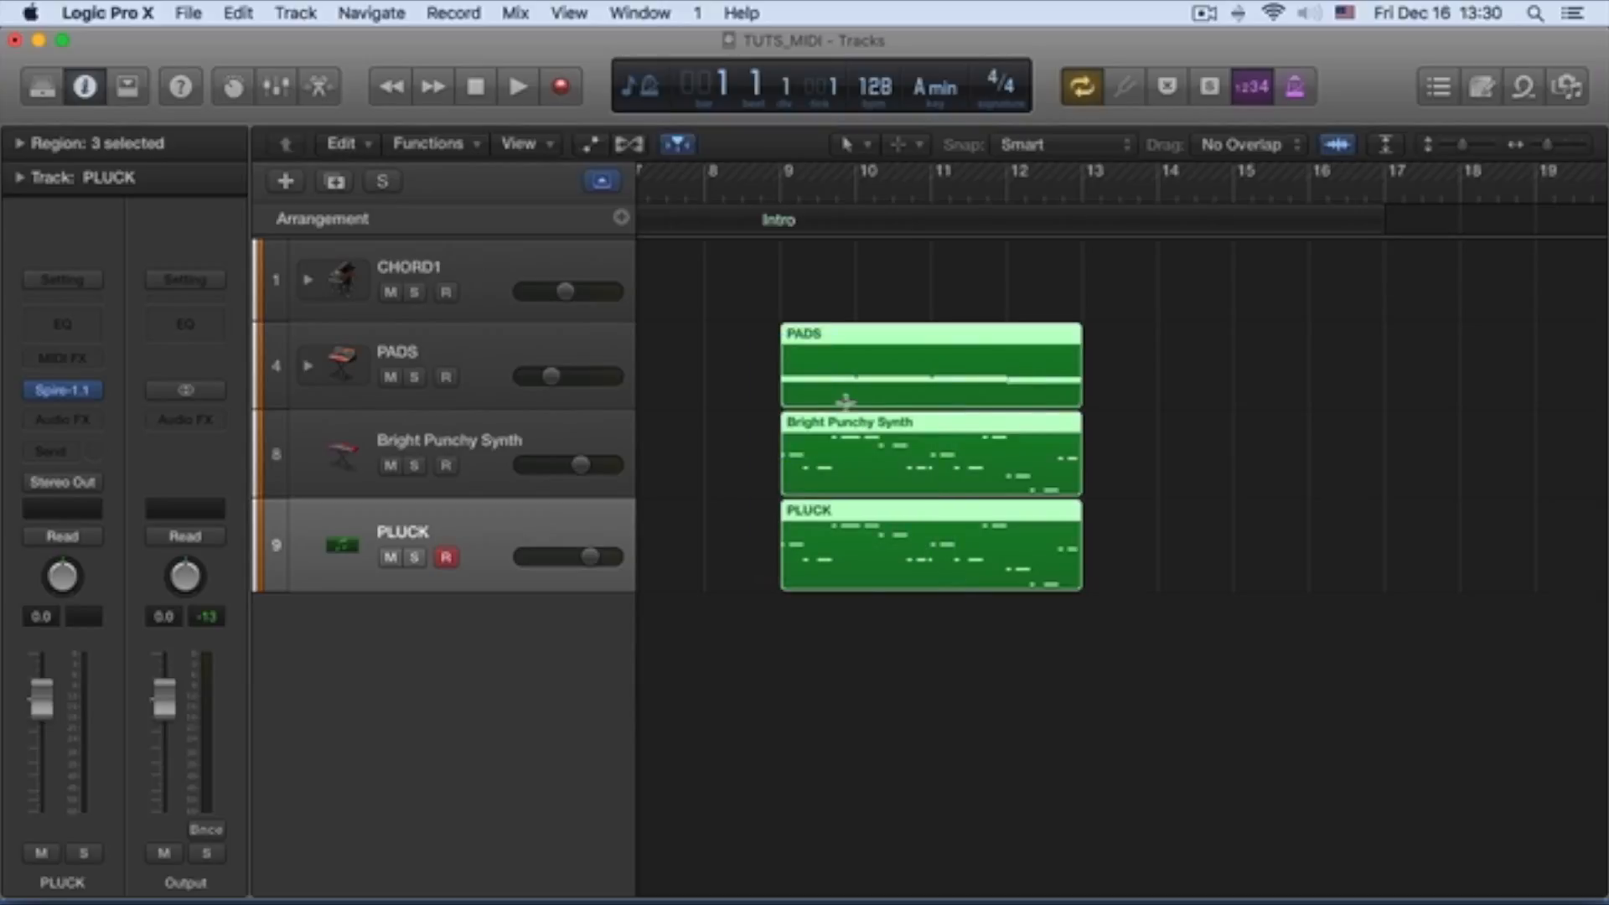
left_click_drag(805, 341, 1397, 367)
key("Return")
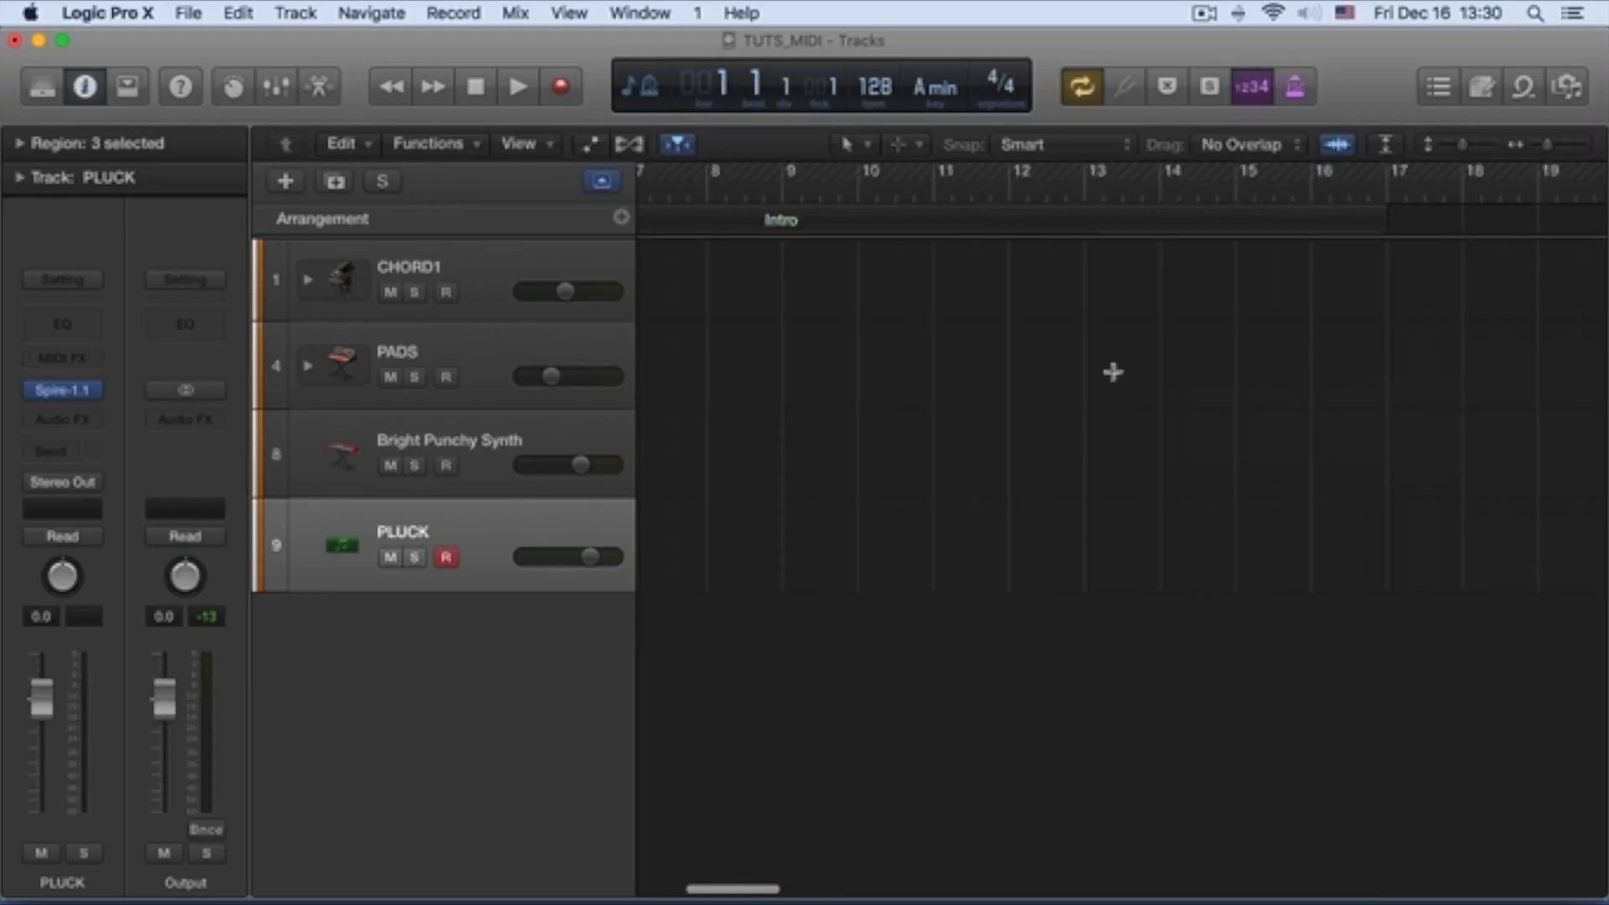
Step: Colour the Intro arrangement marker red
left_click(680, 223)
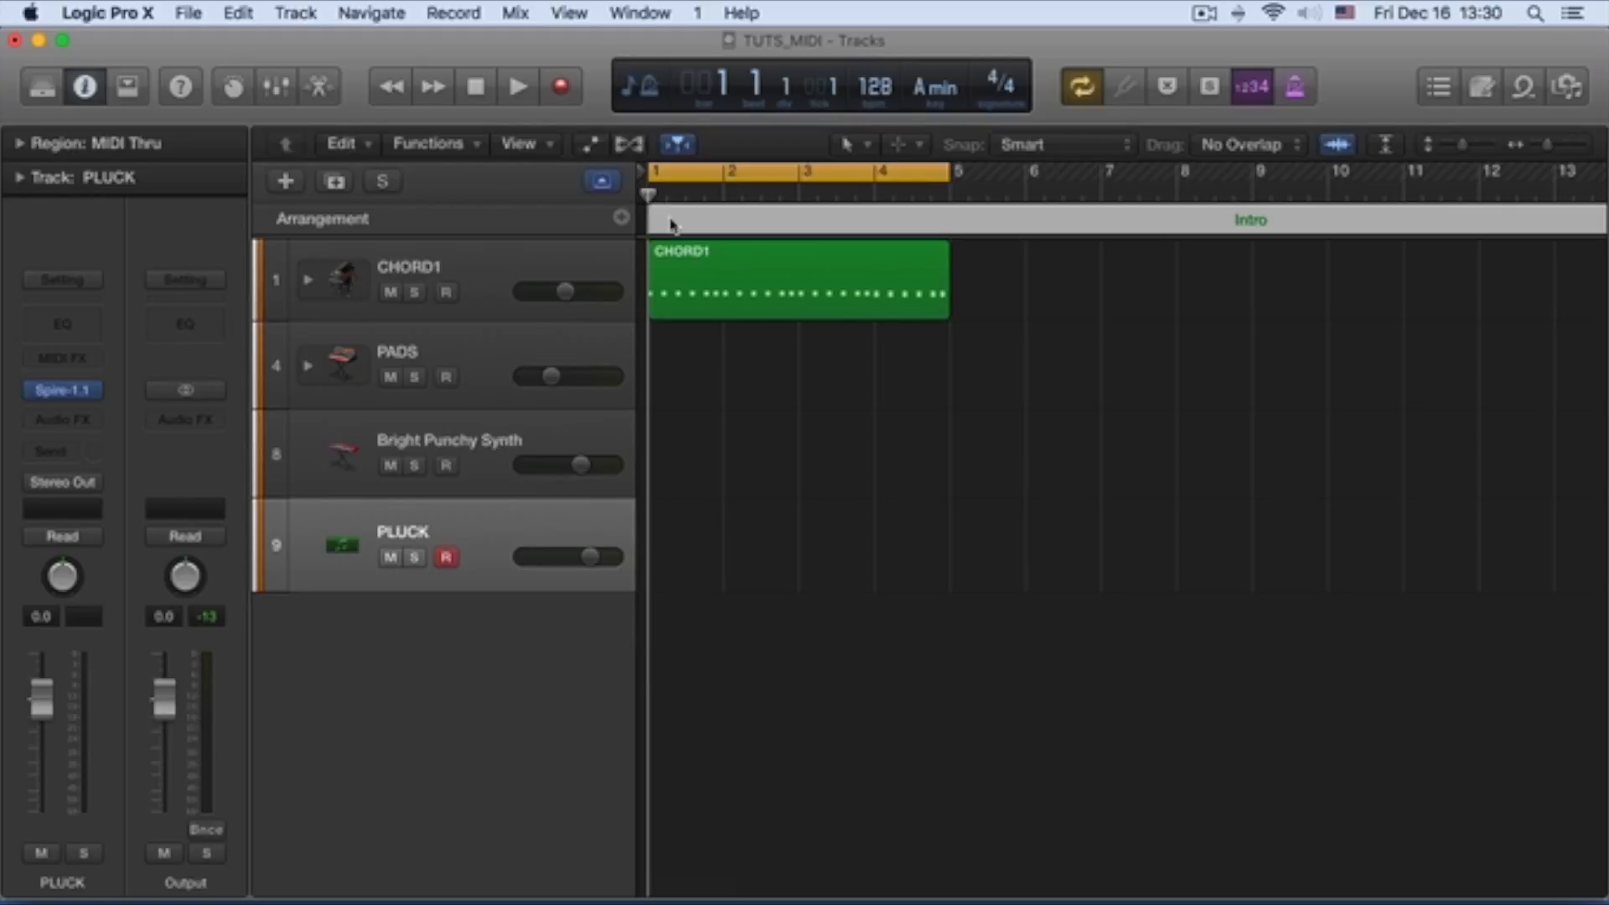
key("alt+c")
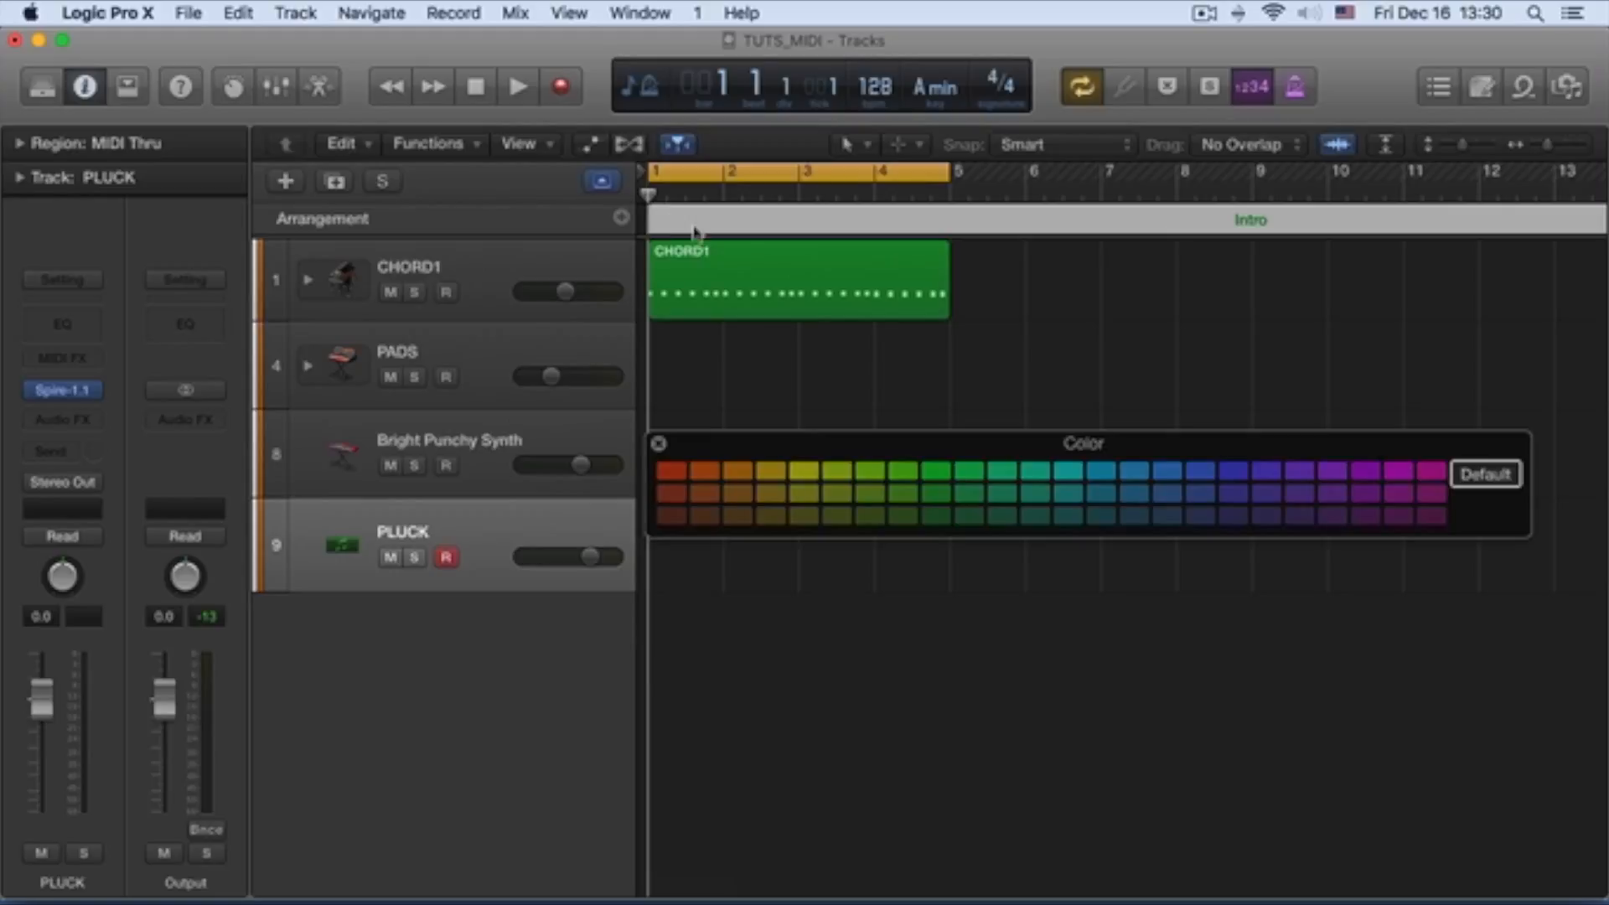
left_click(676, 474)
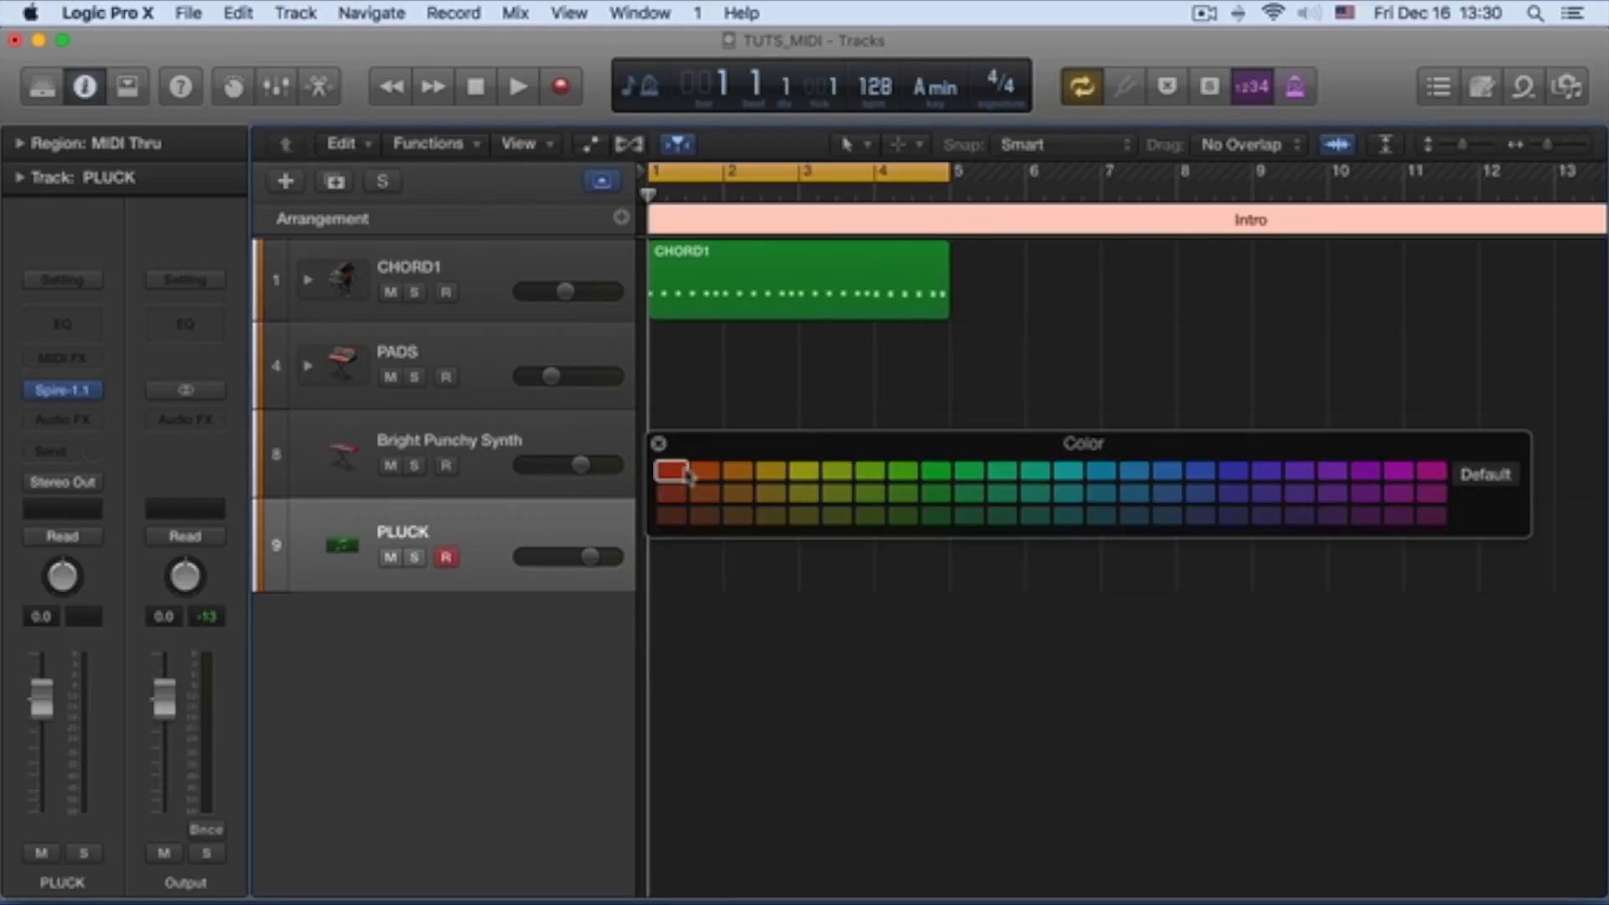
left_click(659, 443)
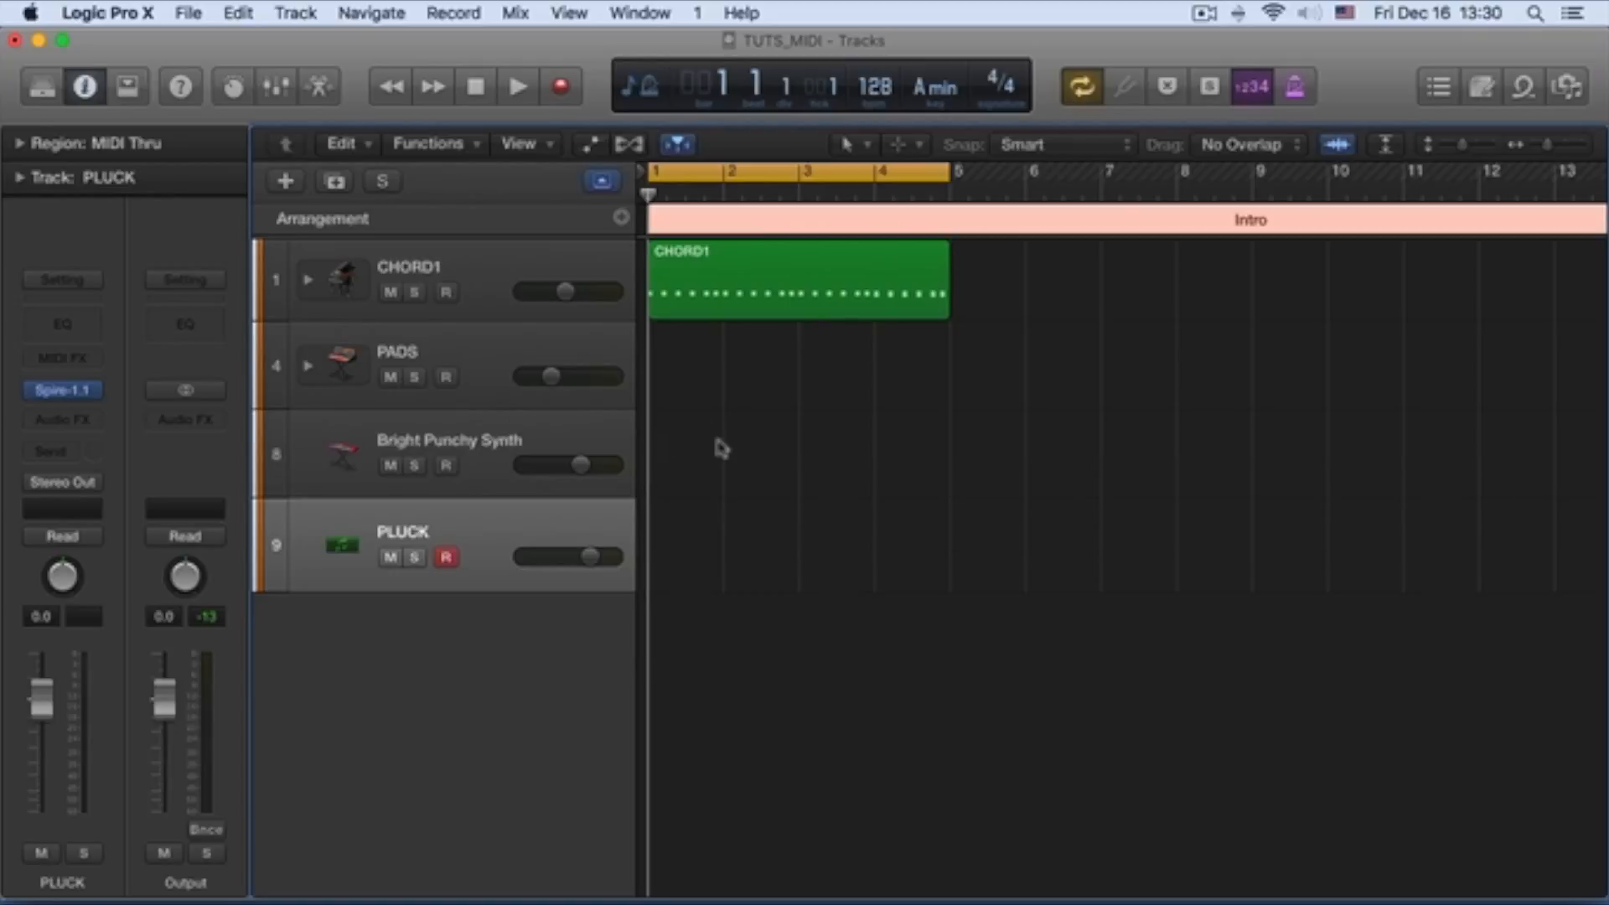
Step: Play the CHORD1 region from bar 1 within the Intro section
mouse_move(760, 261)
left_mouse_down()
mouse_move(1028, 276)
mouse_move(752, 274)
left_mouse_up()
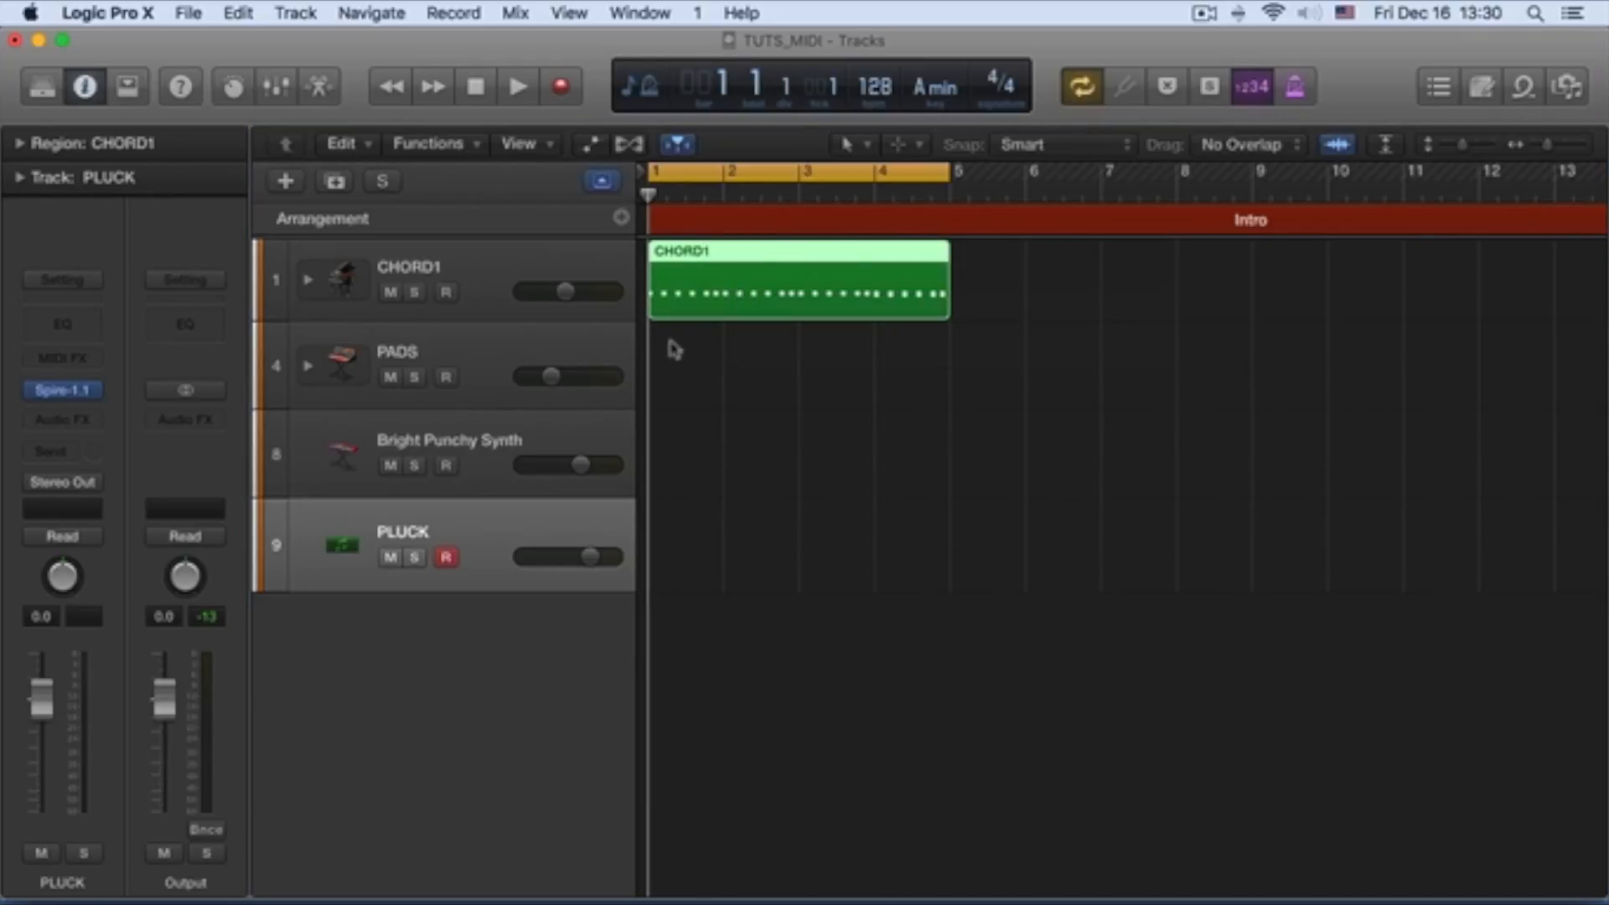
left_click(666, 357)
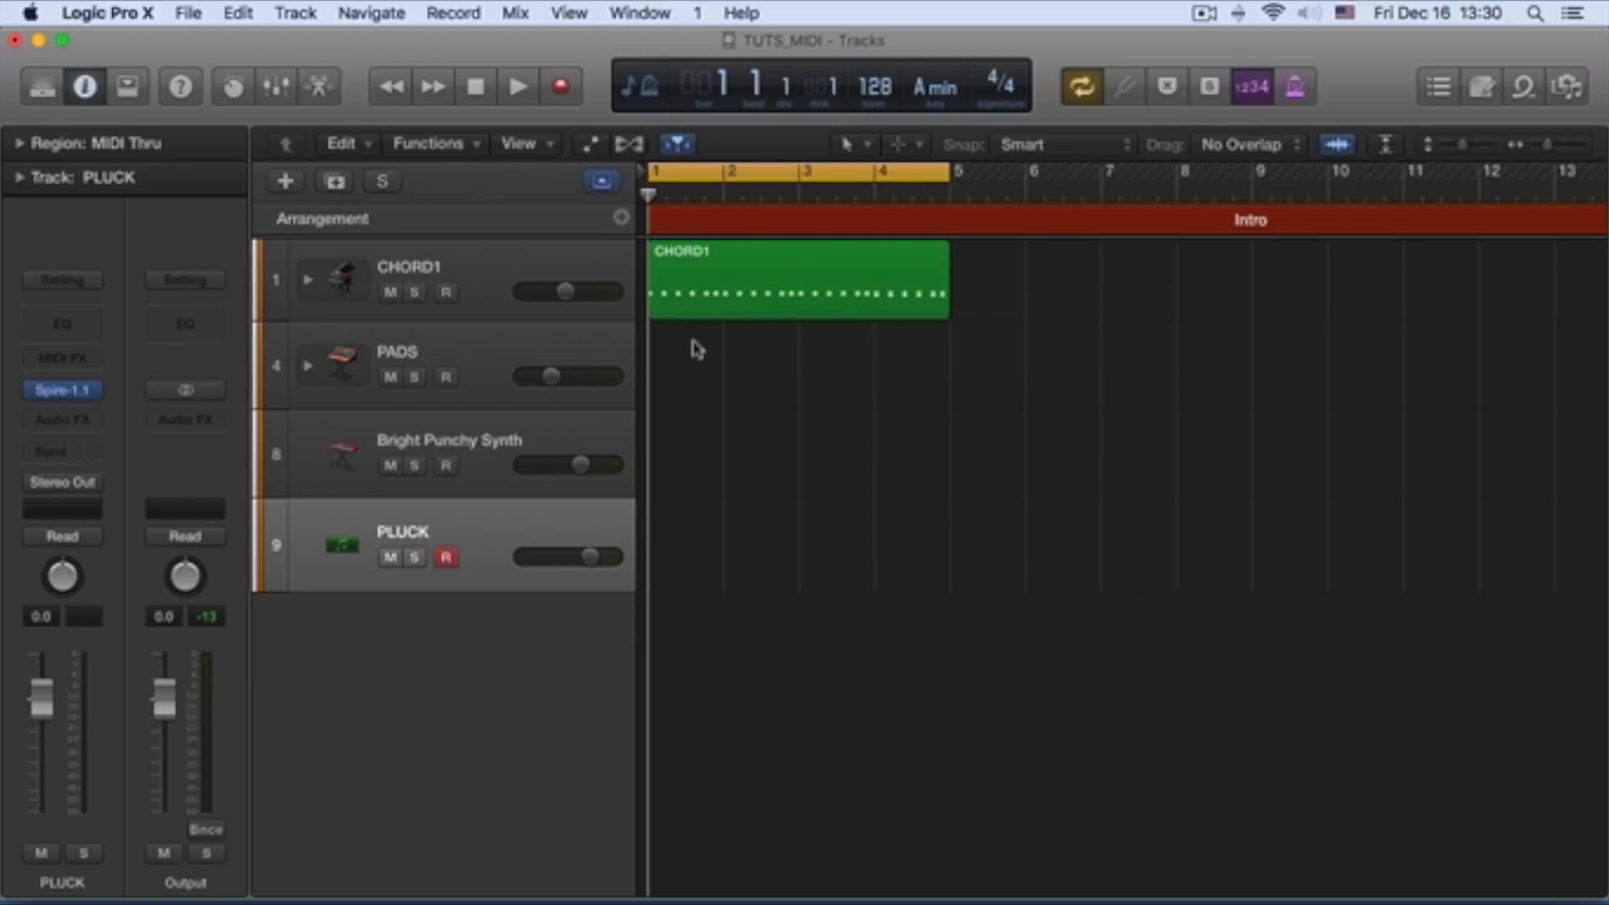
key("super+Left")
key("super+Left")
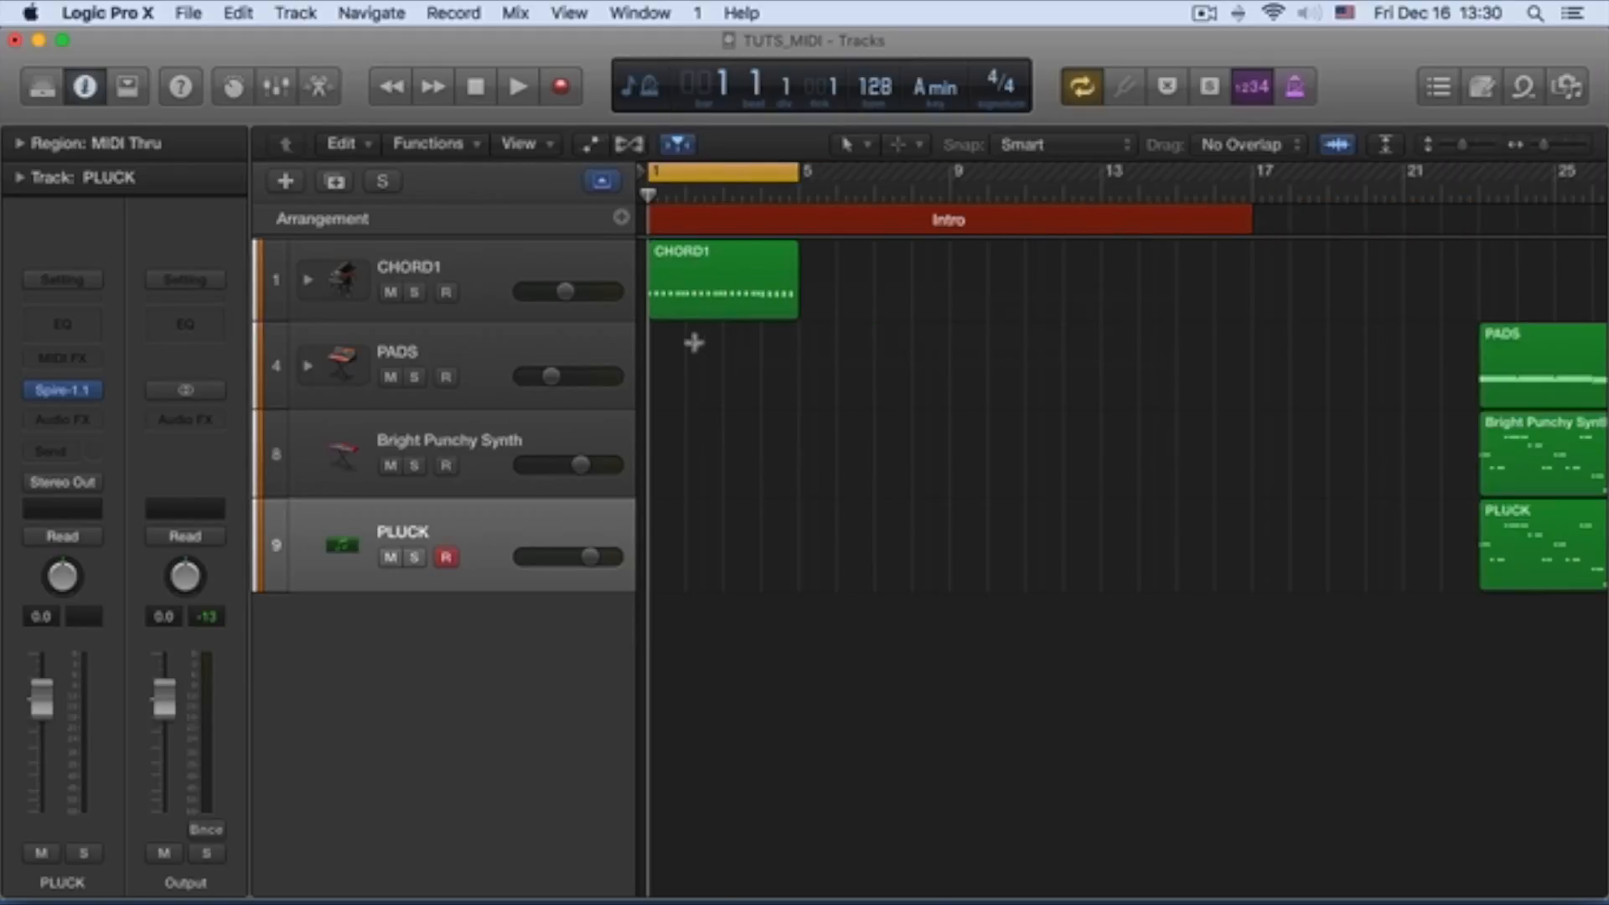
key("space")
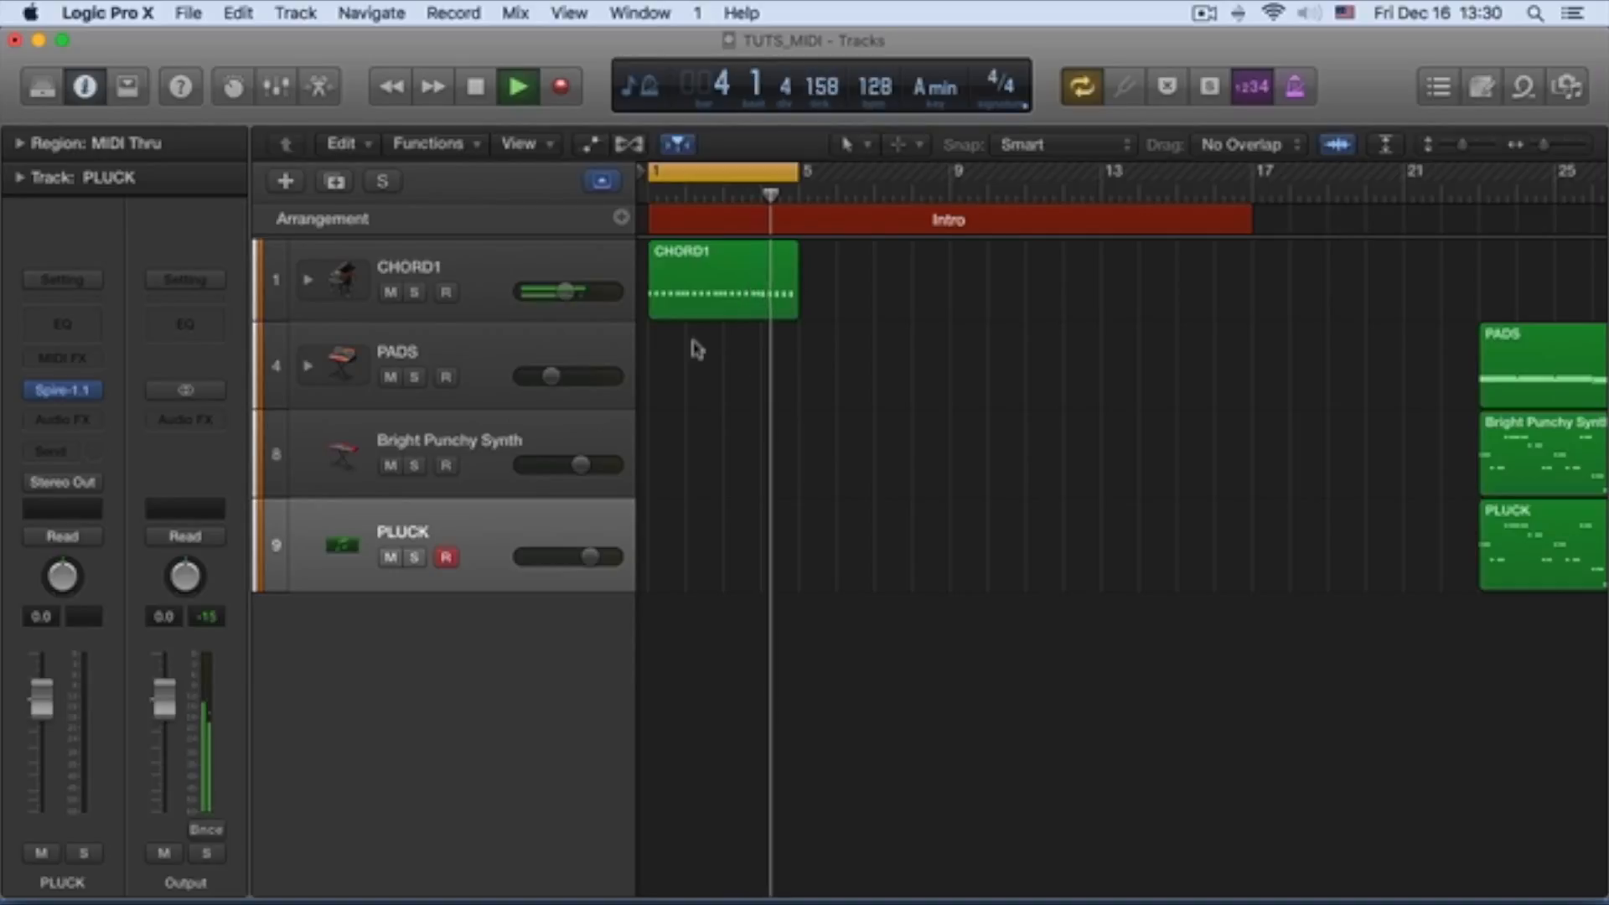
Step: Turn off the playback cycle and move the CHORD1 region so it starts at bar 9
key("space")
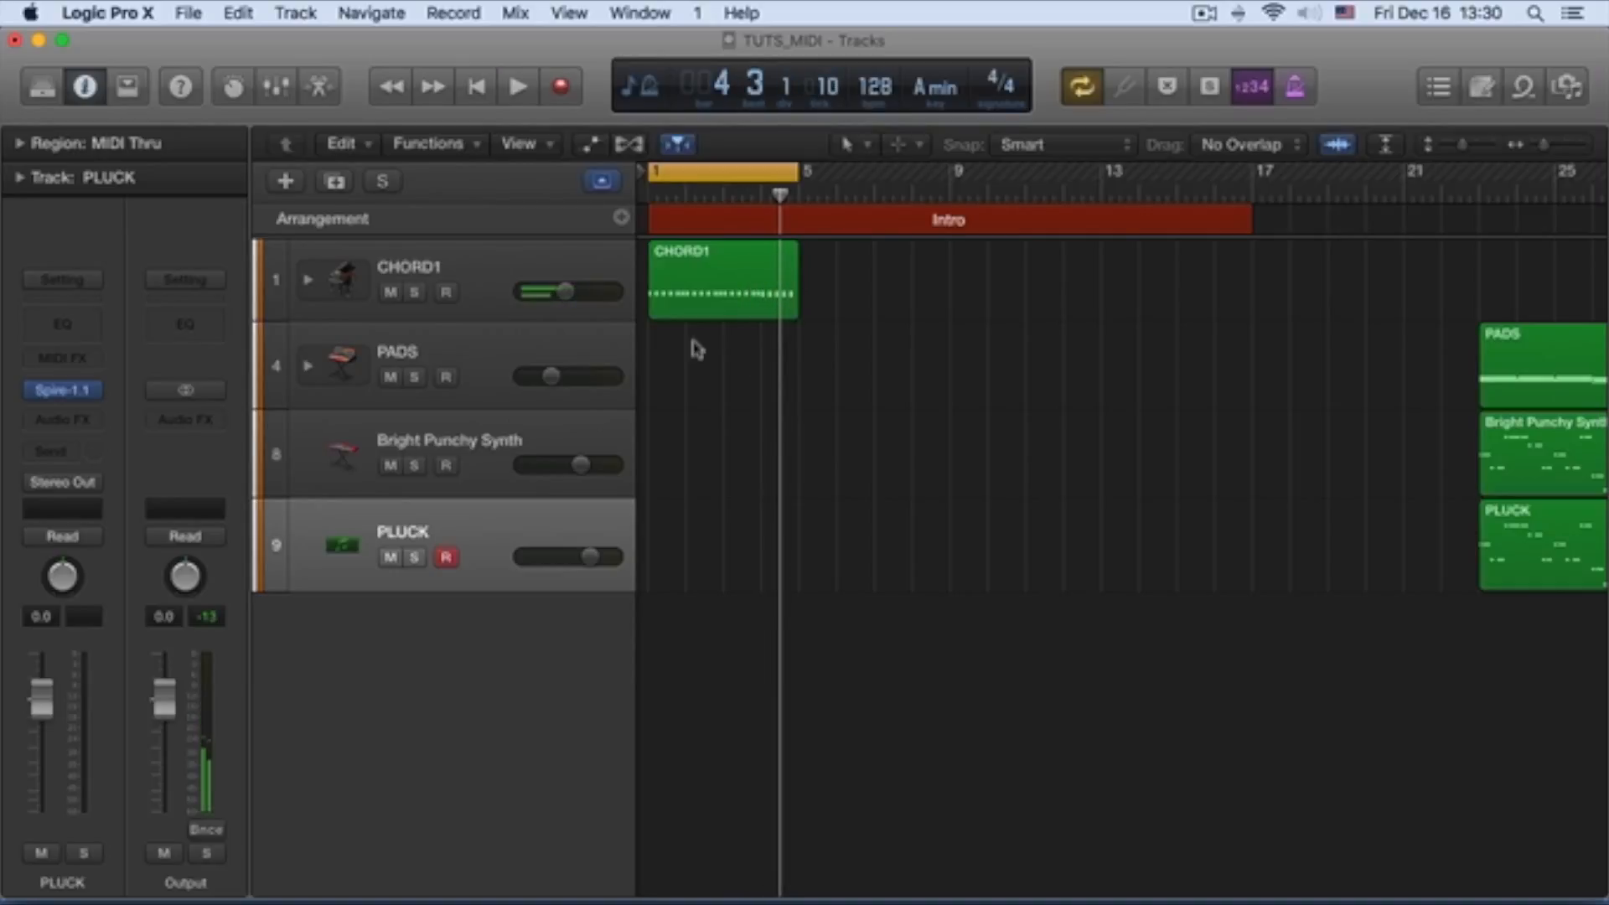
left_click_drag(671, 260, 819, 262)
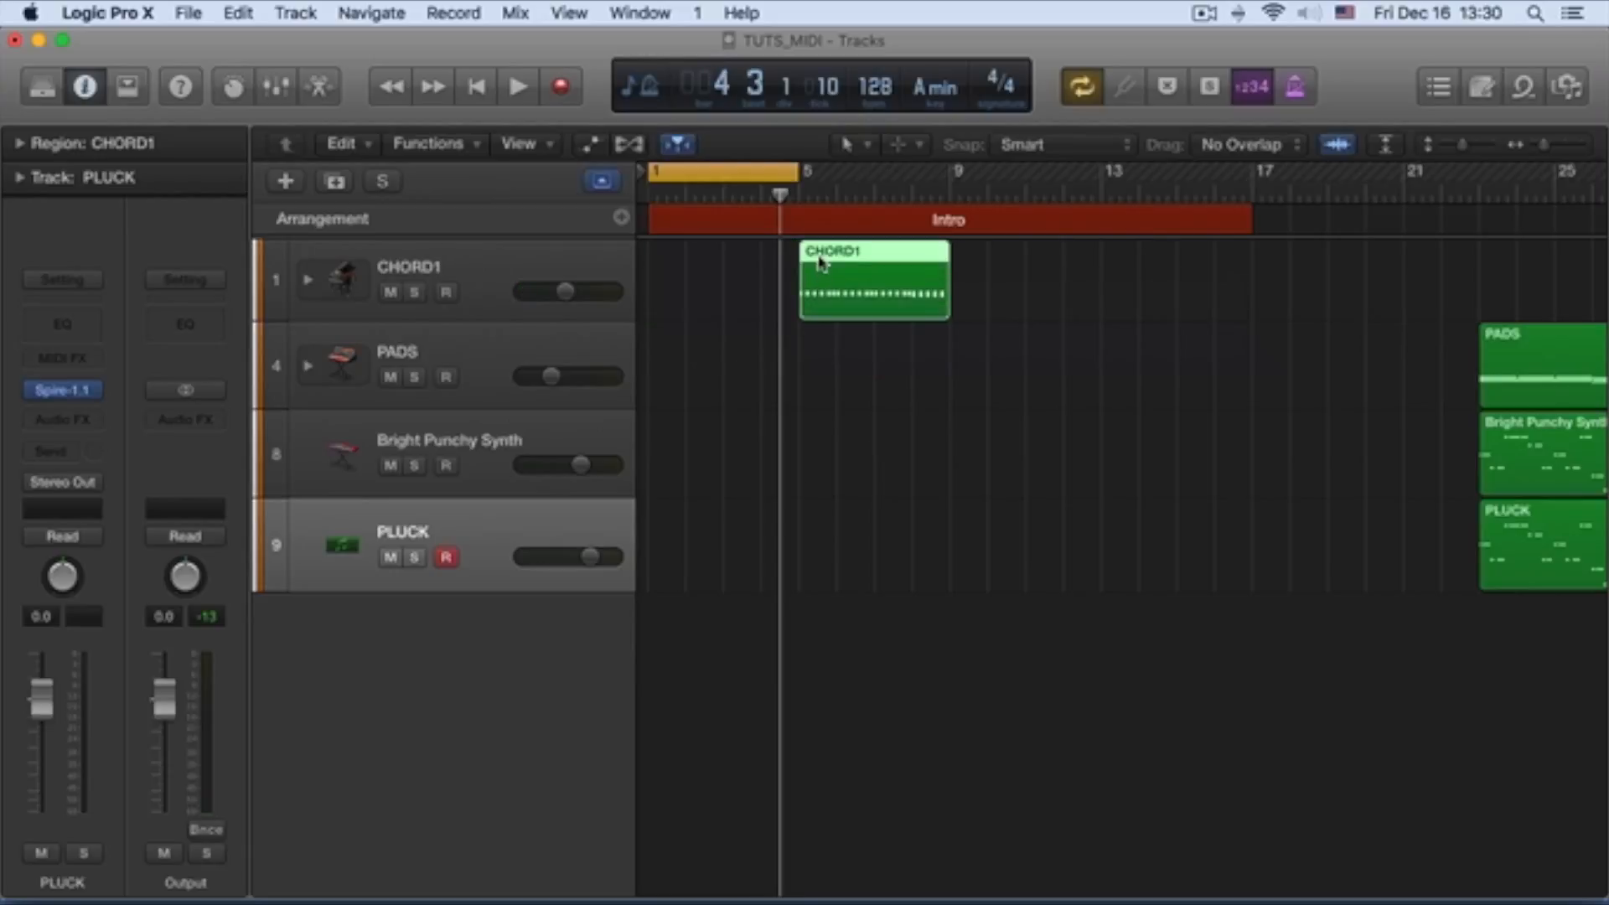
left_click(722, 177)
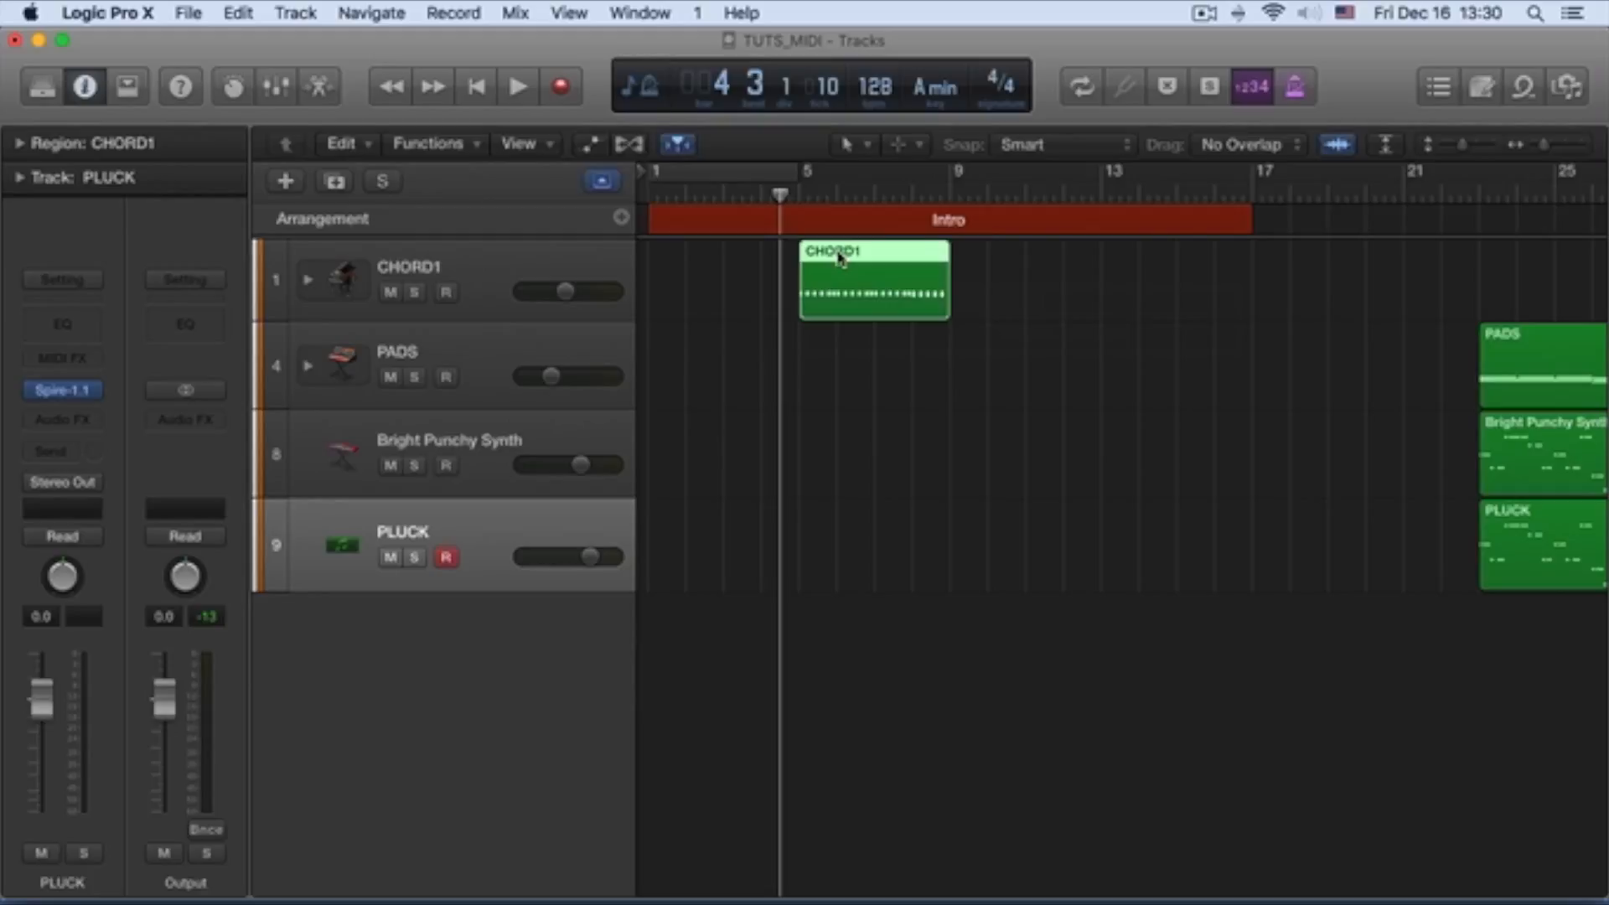
left_click_drag(841, 258, 989, 257)
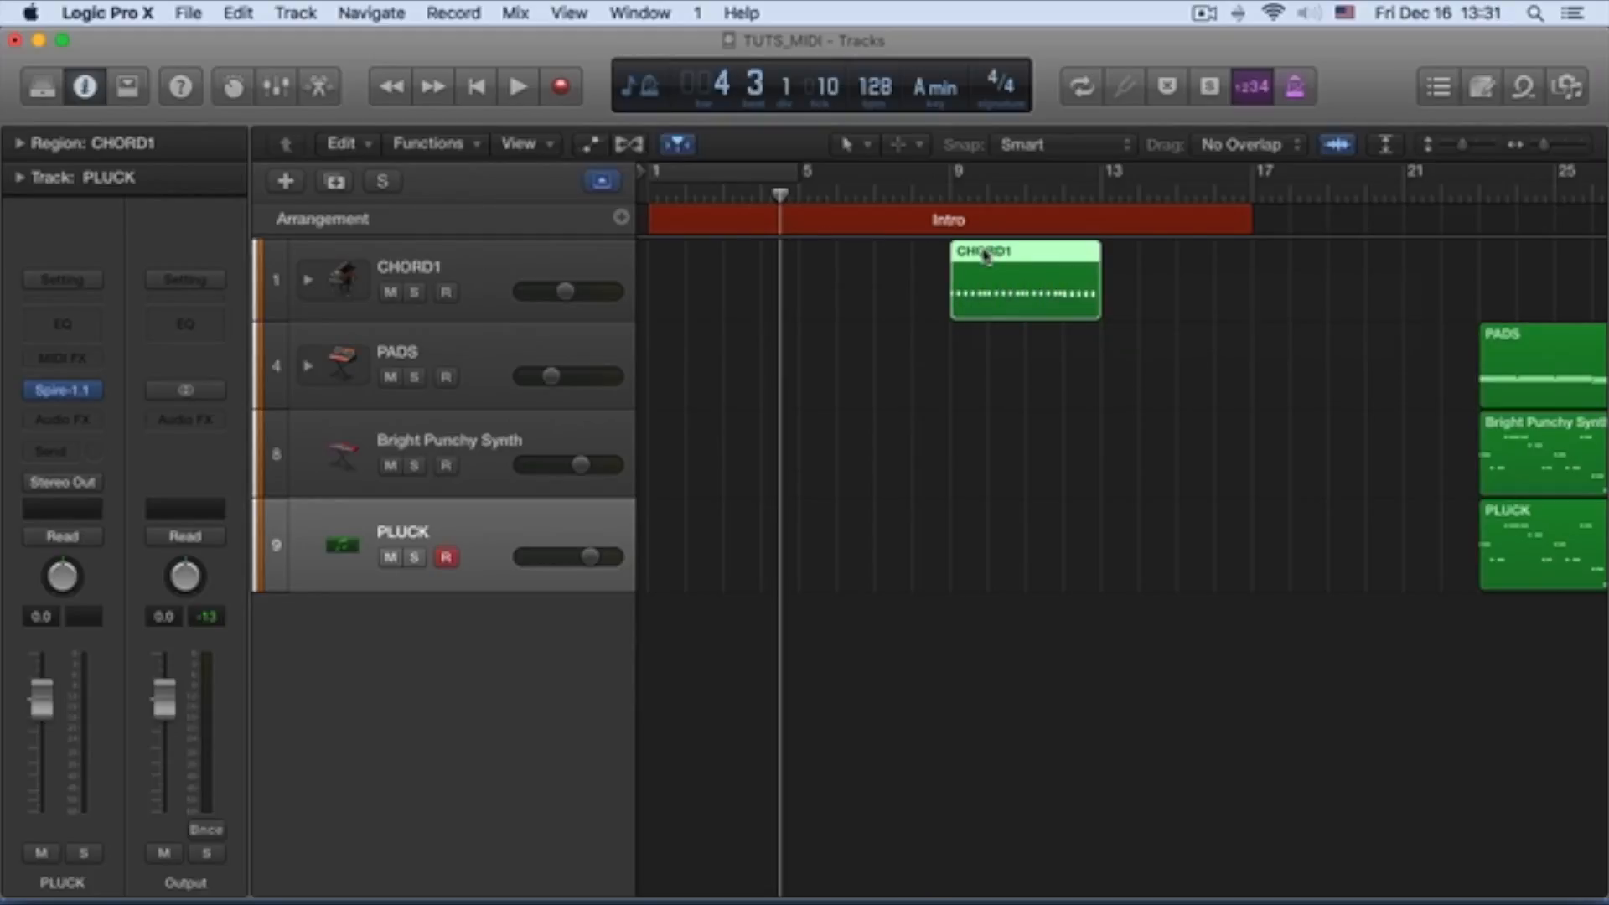
Step: Rename the CHORD1 track as CHORD2 and name its region after the track
left_click(427, 260)
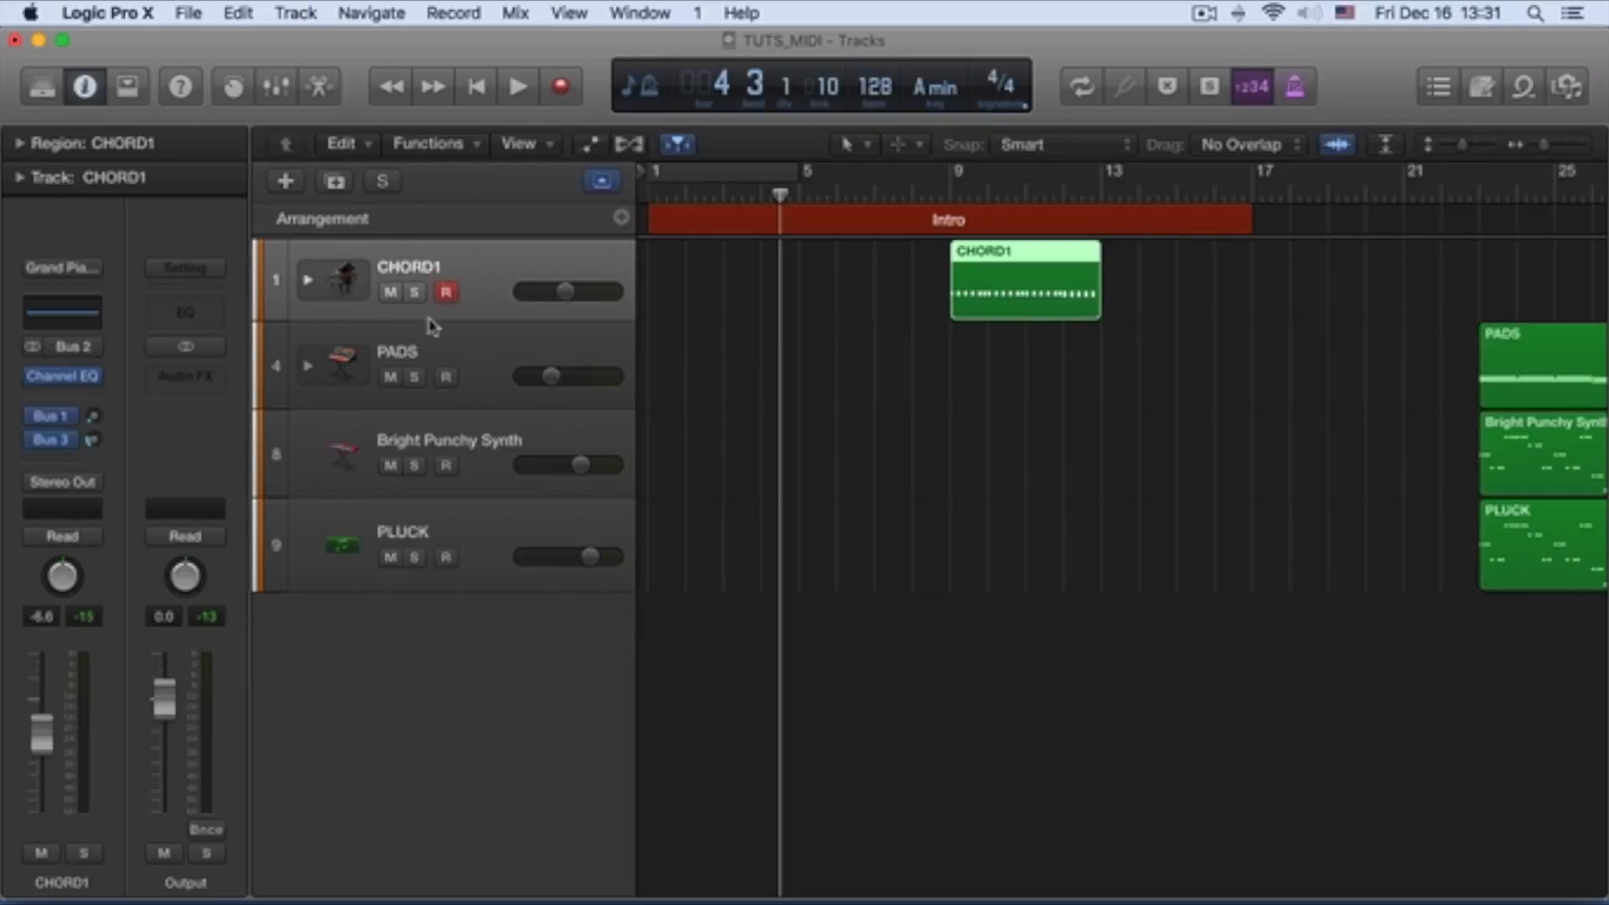
double_click(420, 270)
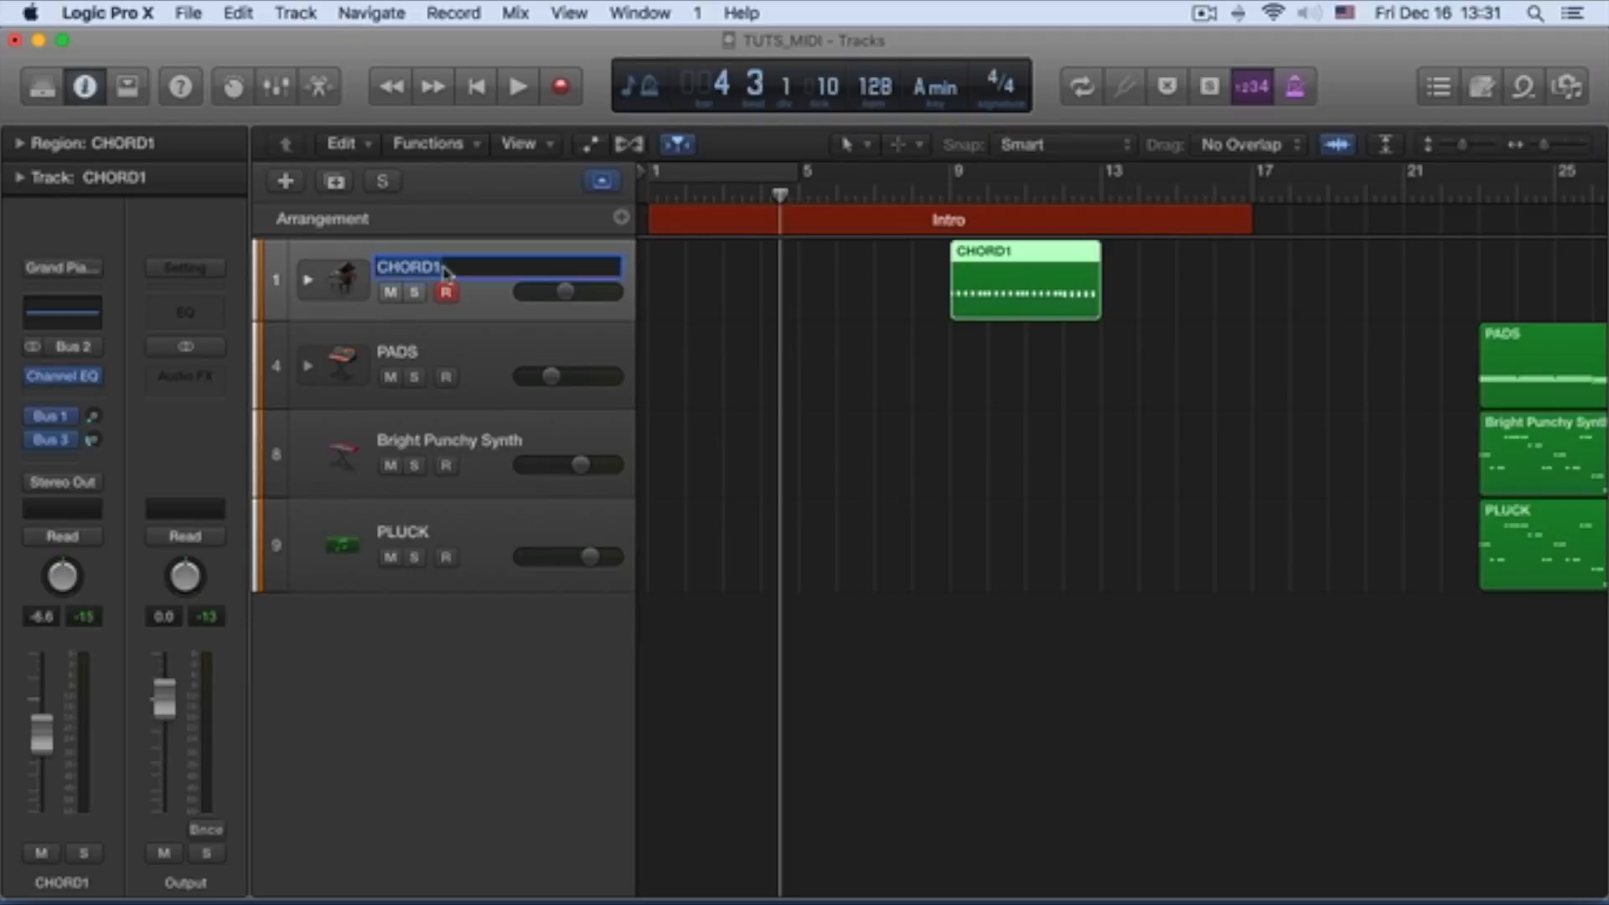
key("Return")
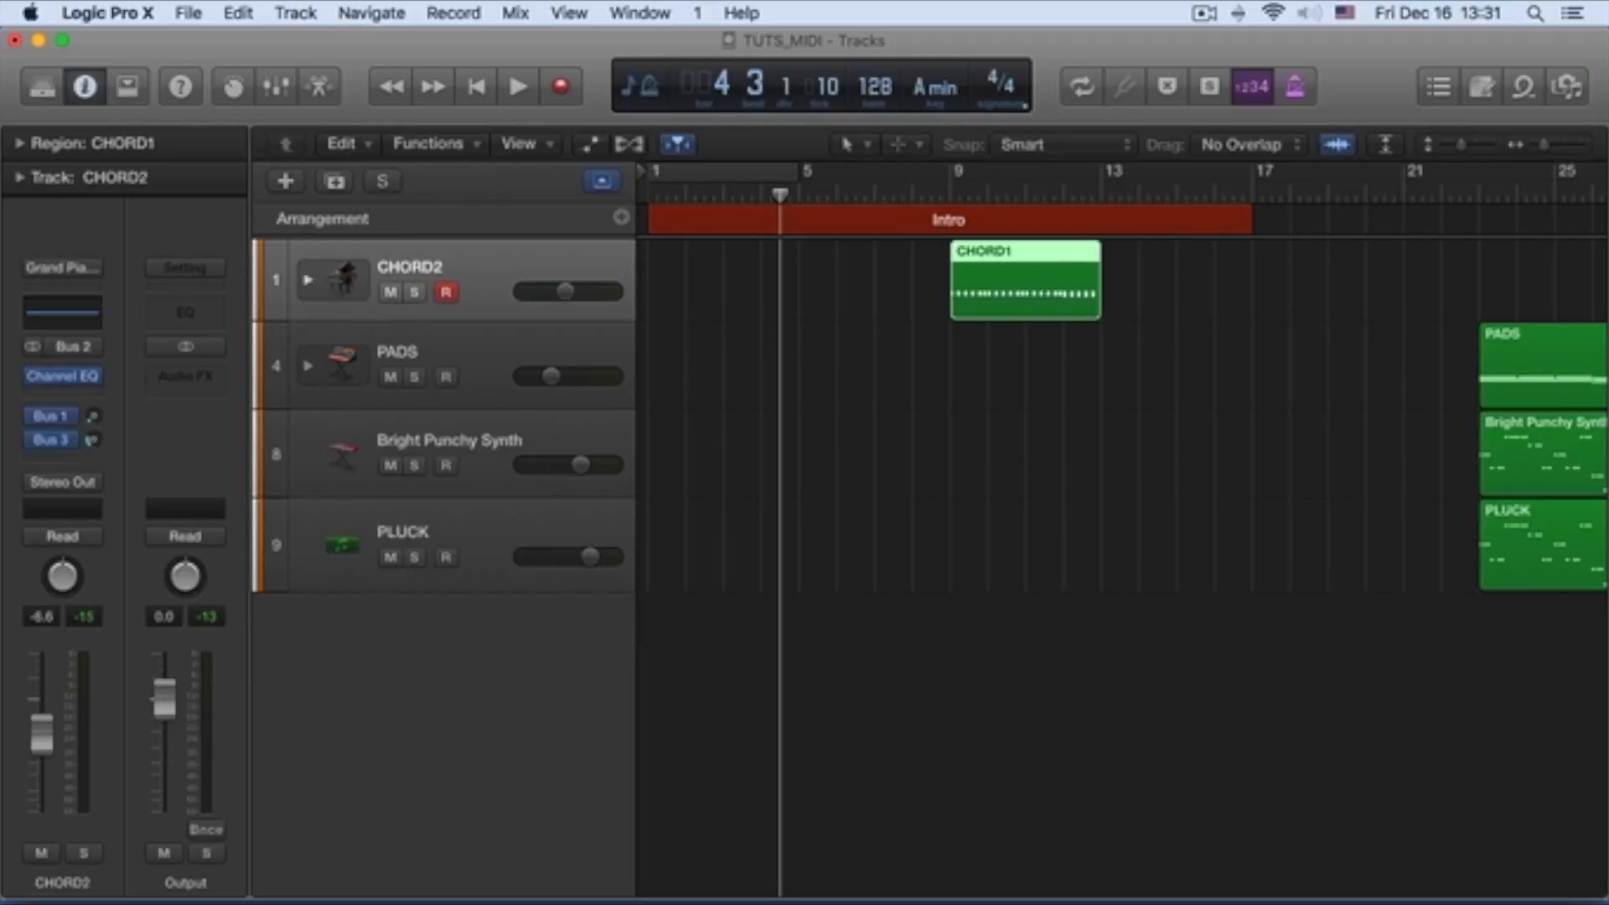
right_click(976, 243)
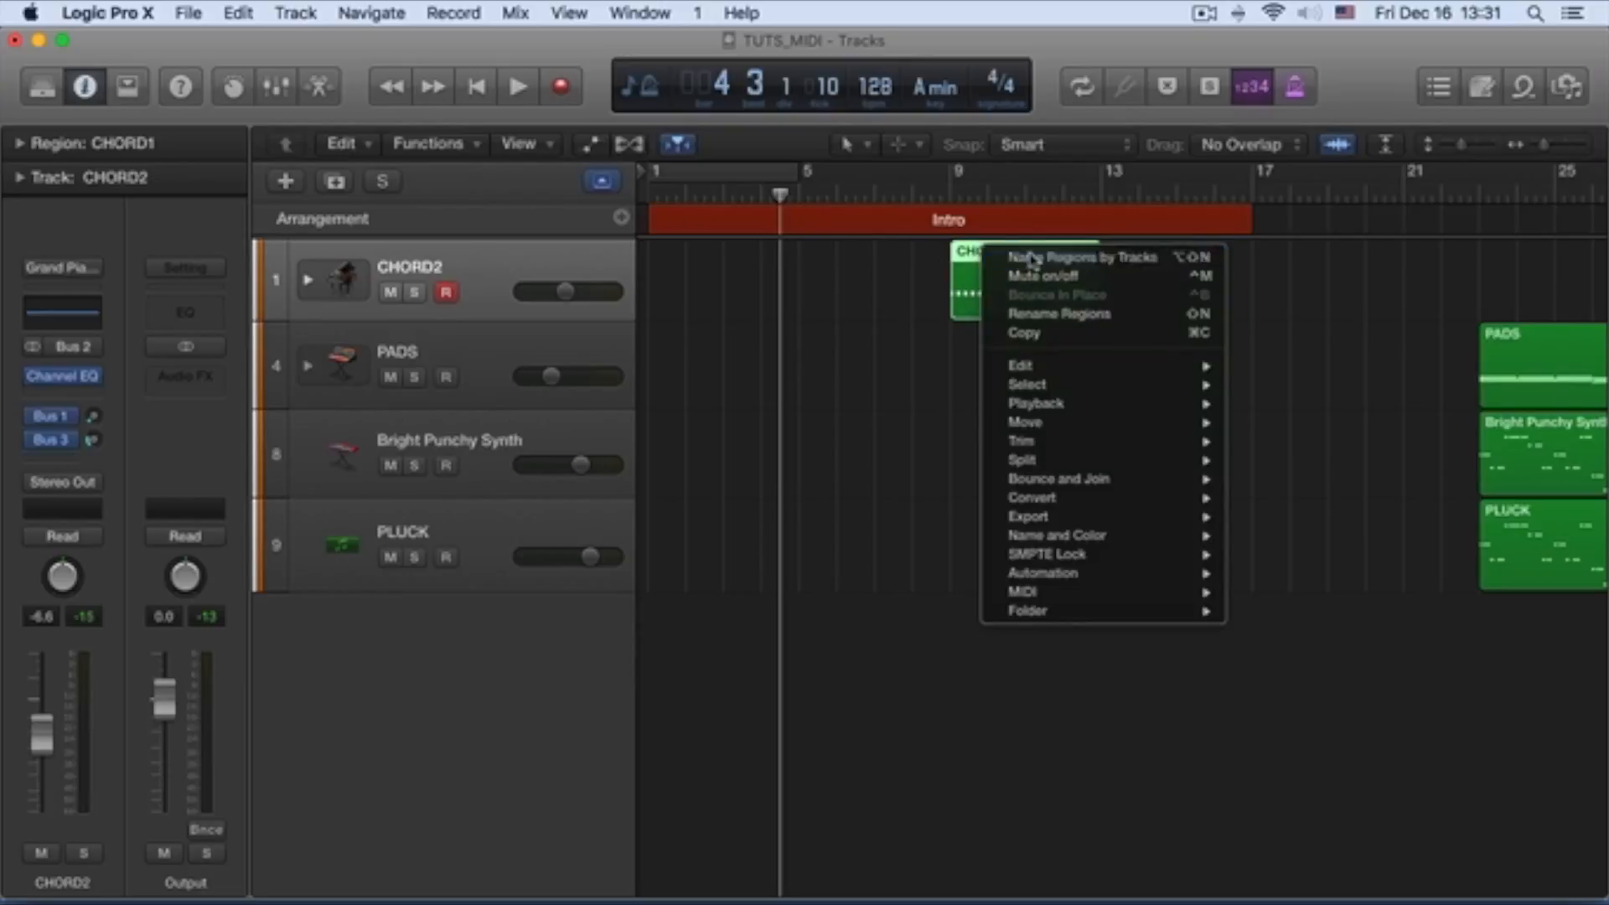
left_click(1016, 256)
Step: Add a new software instrument track above CHORD2 and name it CHORD1
left_click(453, 12)
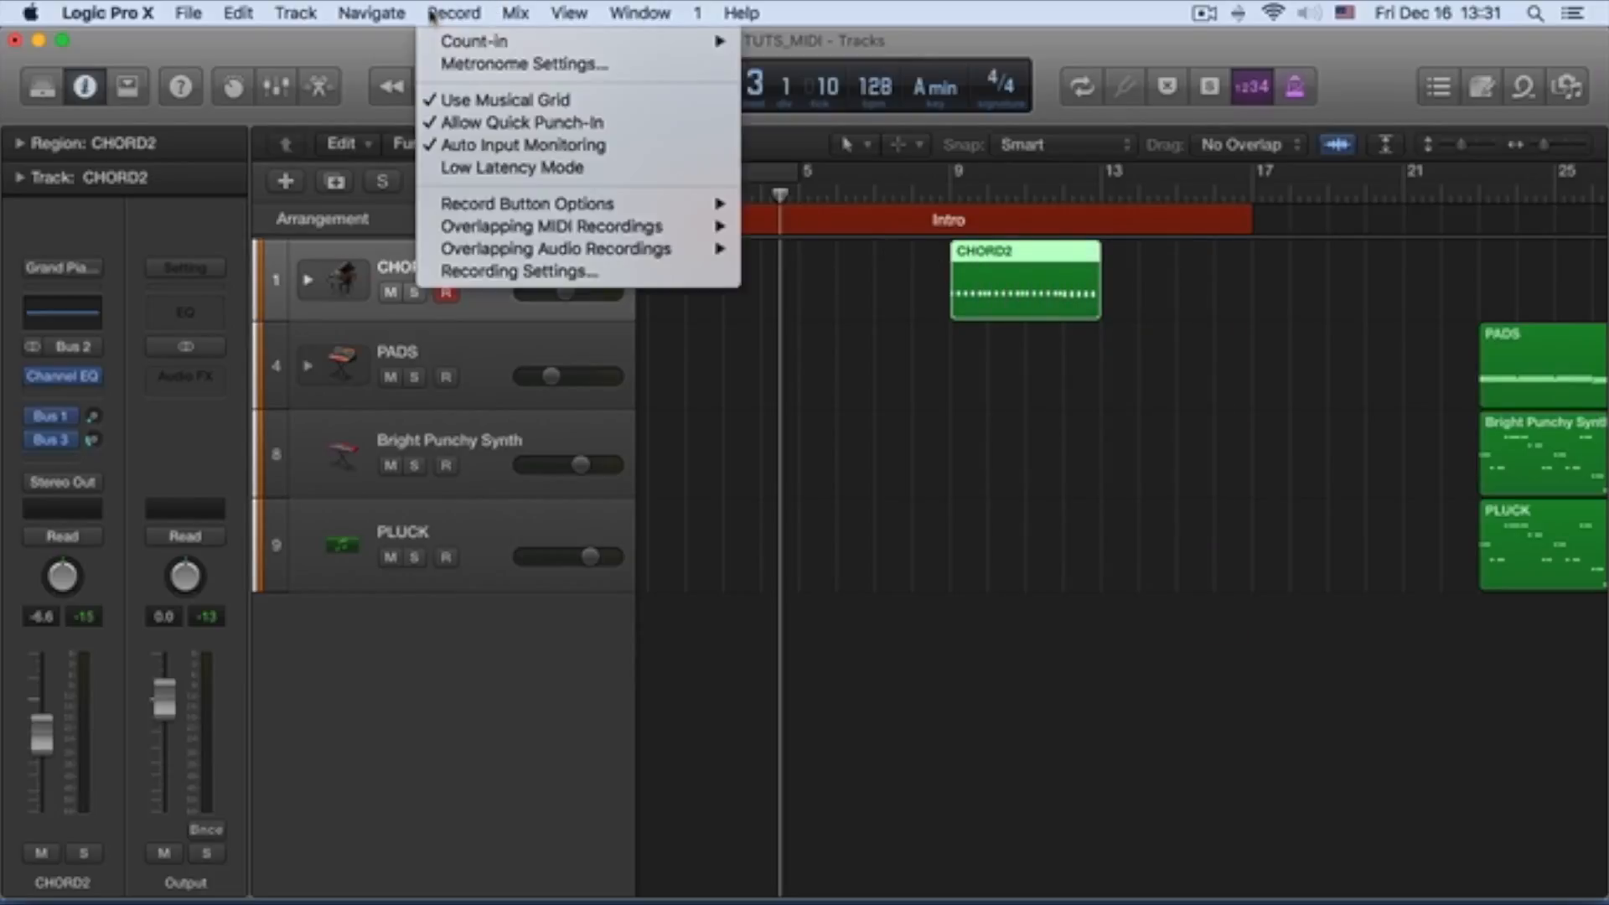
mouse_move(295, 13)
left_click(339, 87)
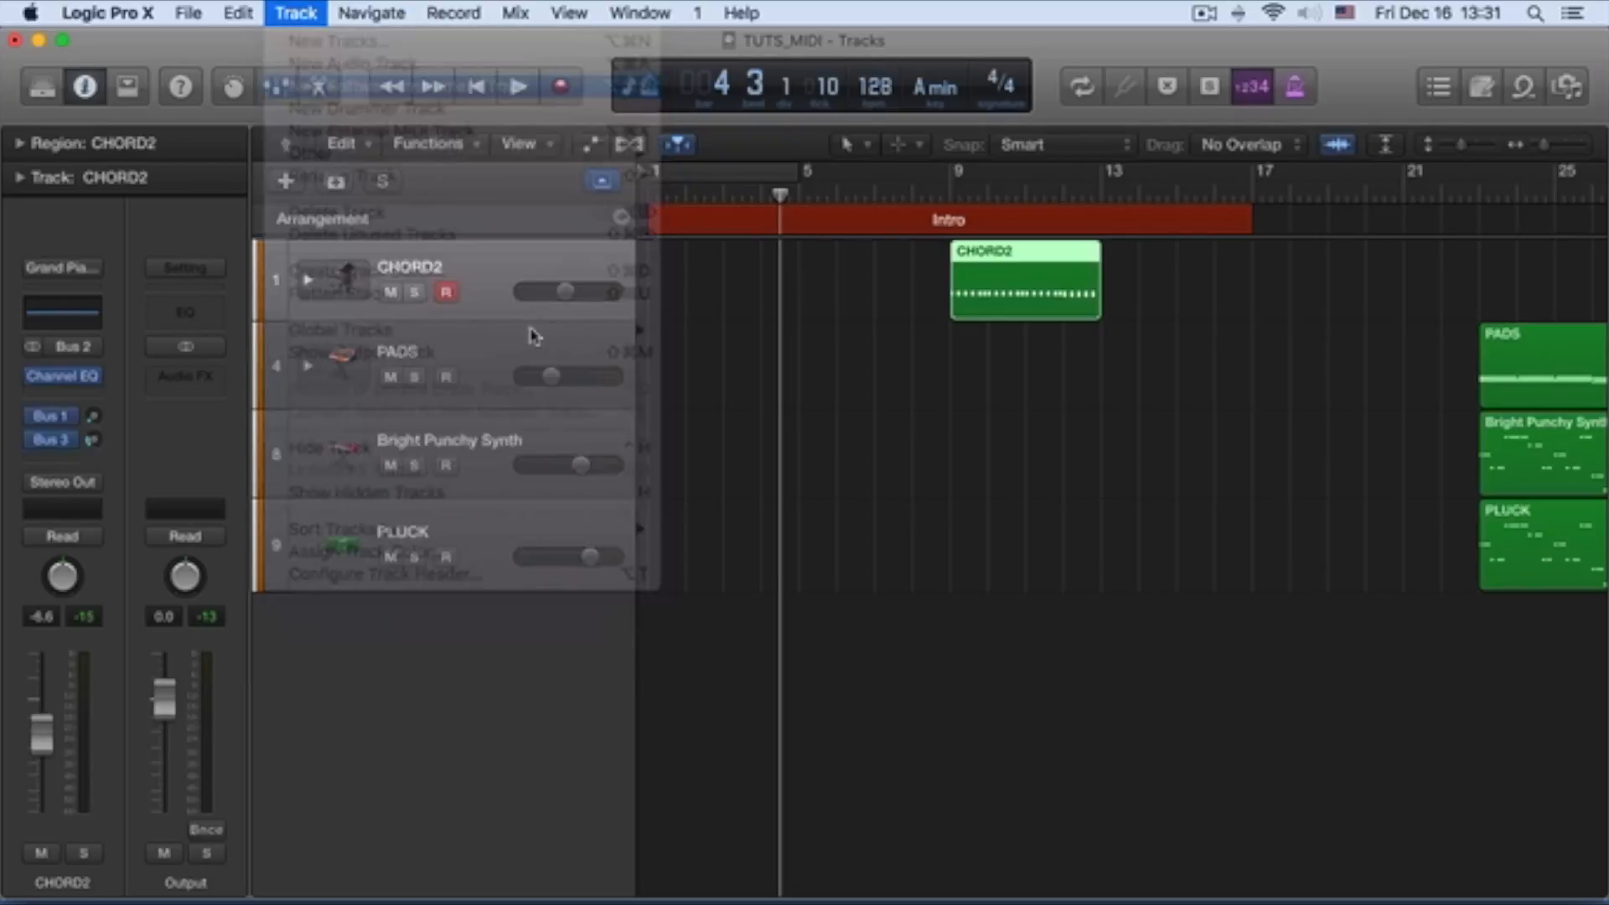
left_click_drag(444, 351, 448, 267)
double_click(408, 270)
type("C")
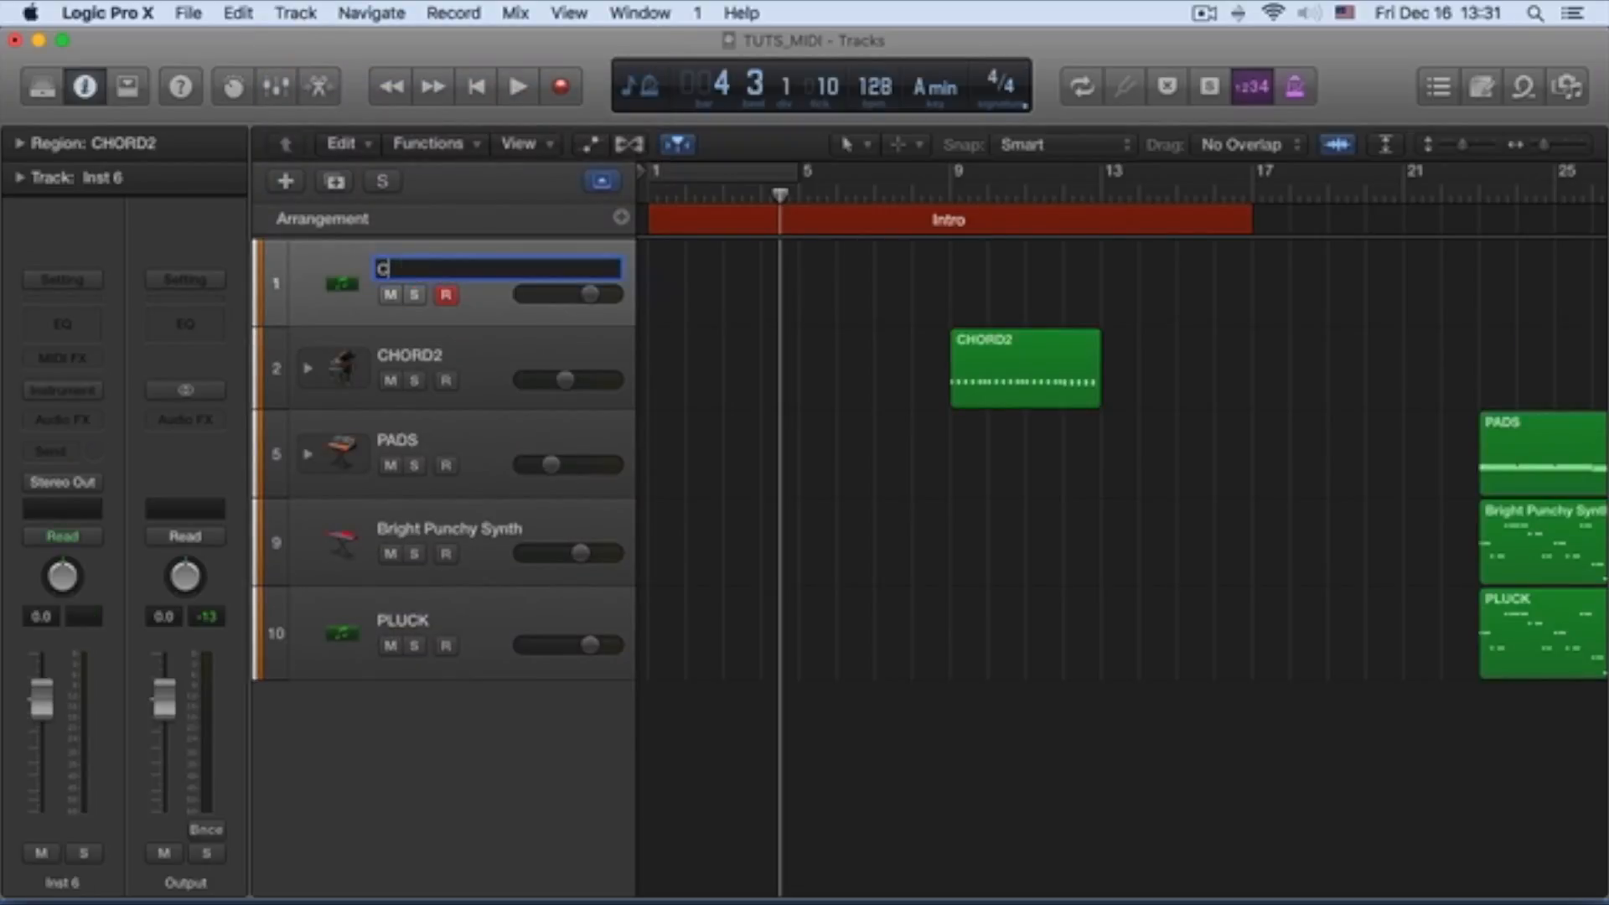
type("HORD1")
key("Return")
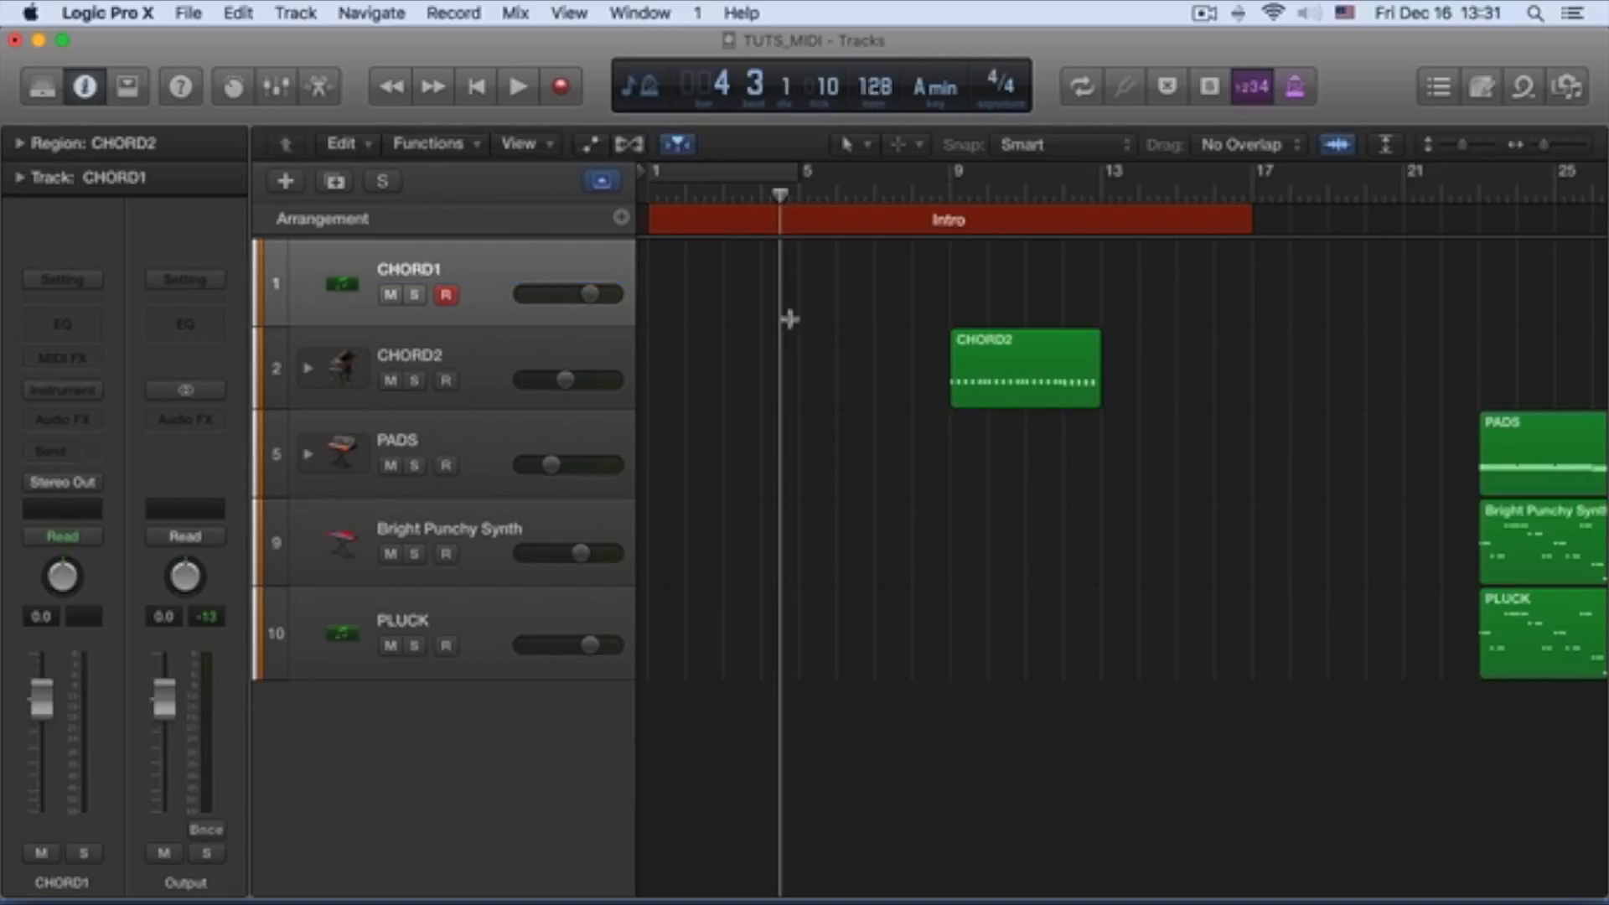
Step: Copy the CHORD2 region to bar 1 of the CHORD1 track and name the copy after its track
left_click(996, 347)
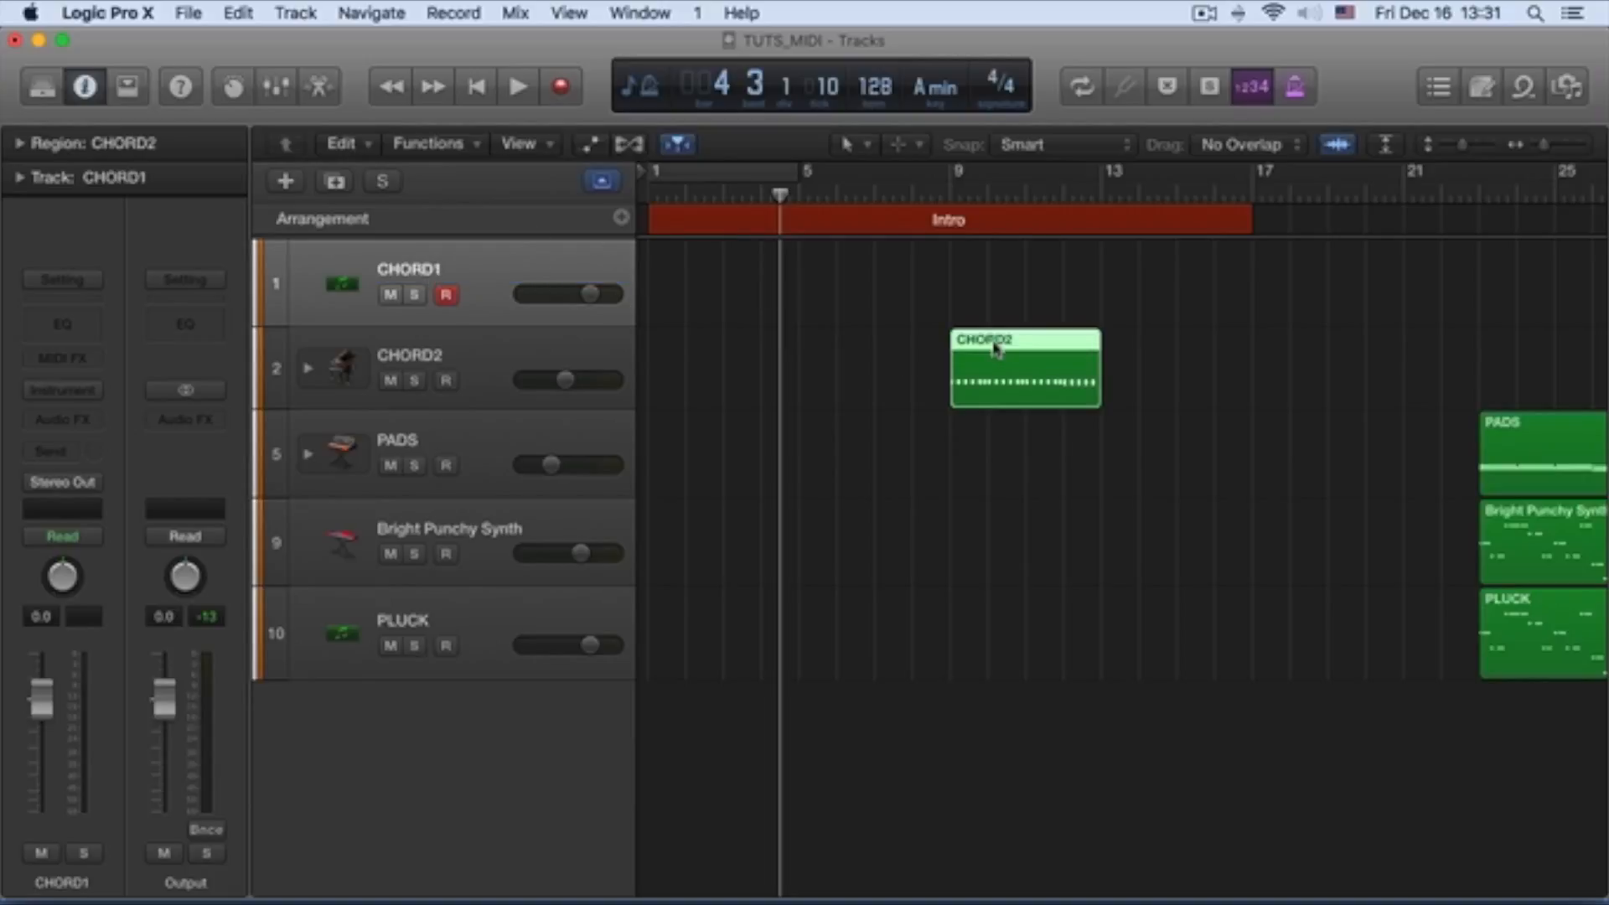
left_click_drag(996, 347, 686, 261)
right_click(689, 260)
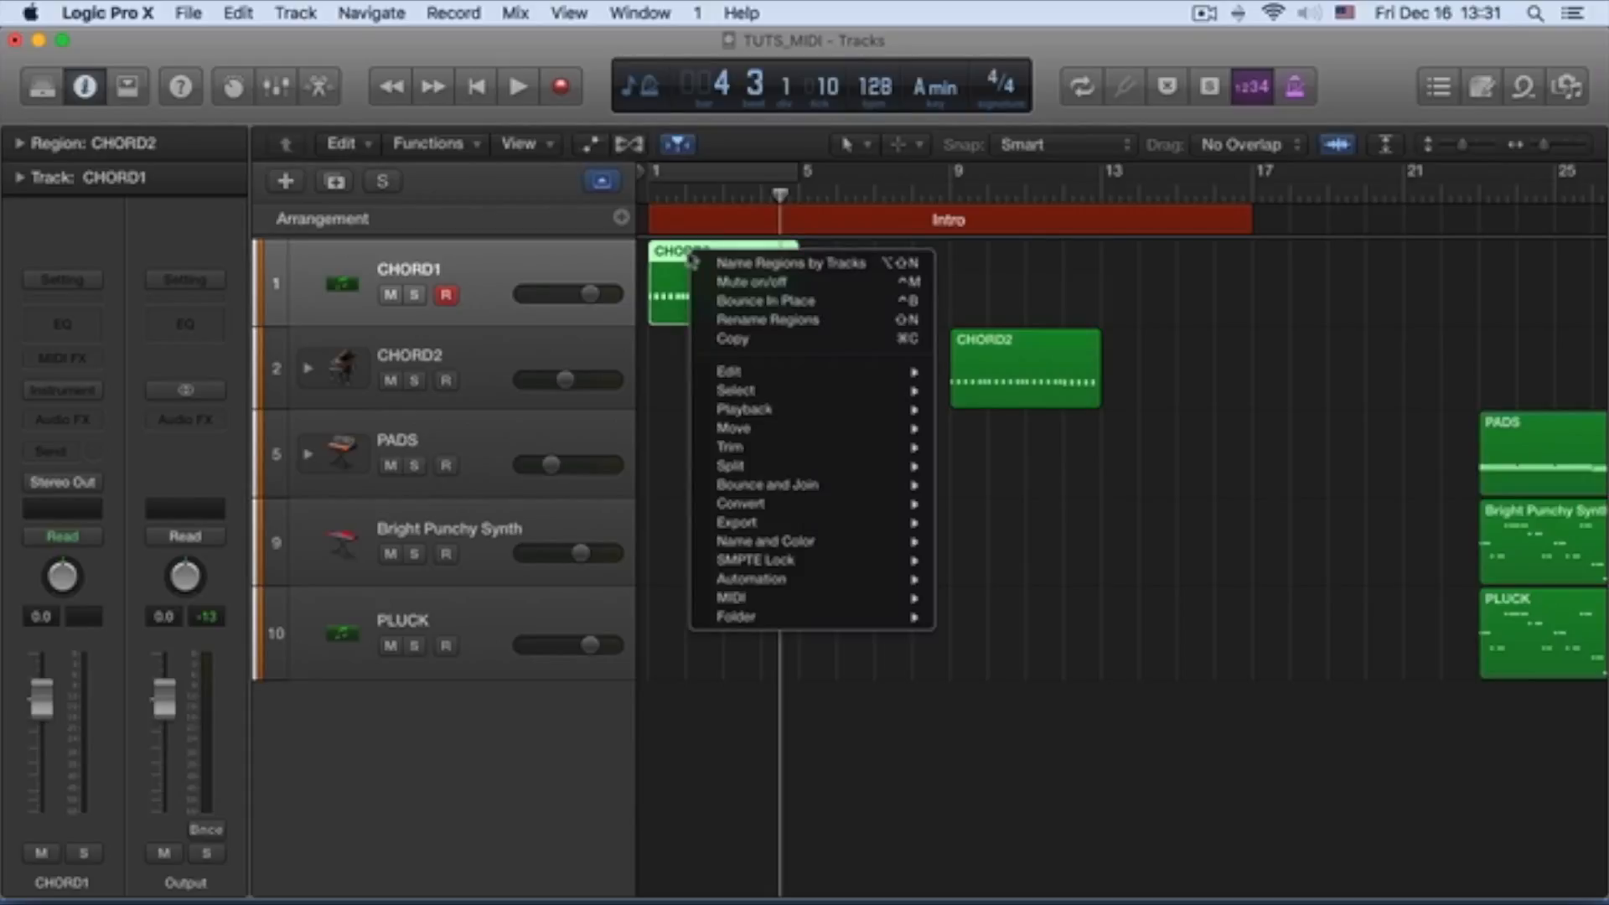
left_click(713, 259)
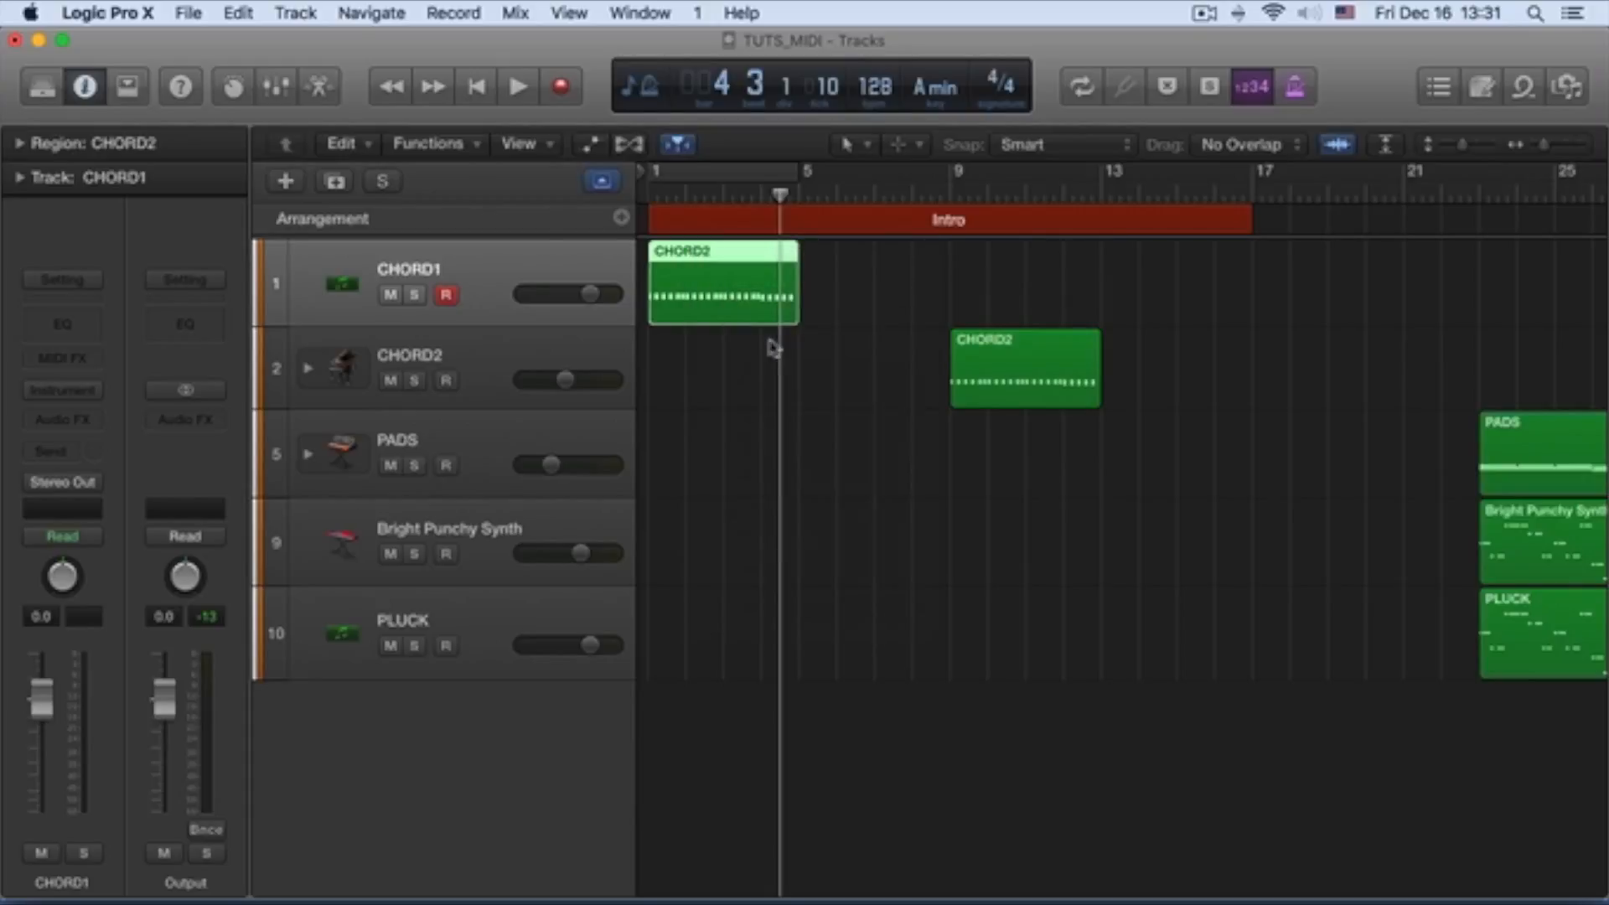
Step: Open the CHORD1 region's notes for editing and delete all but the first chord in bars 1 and 2
double_click(718, 259)
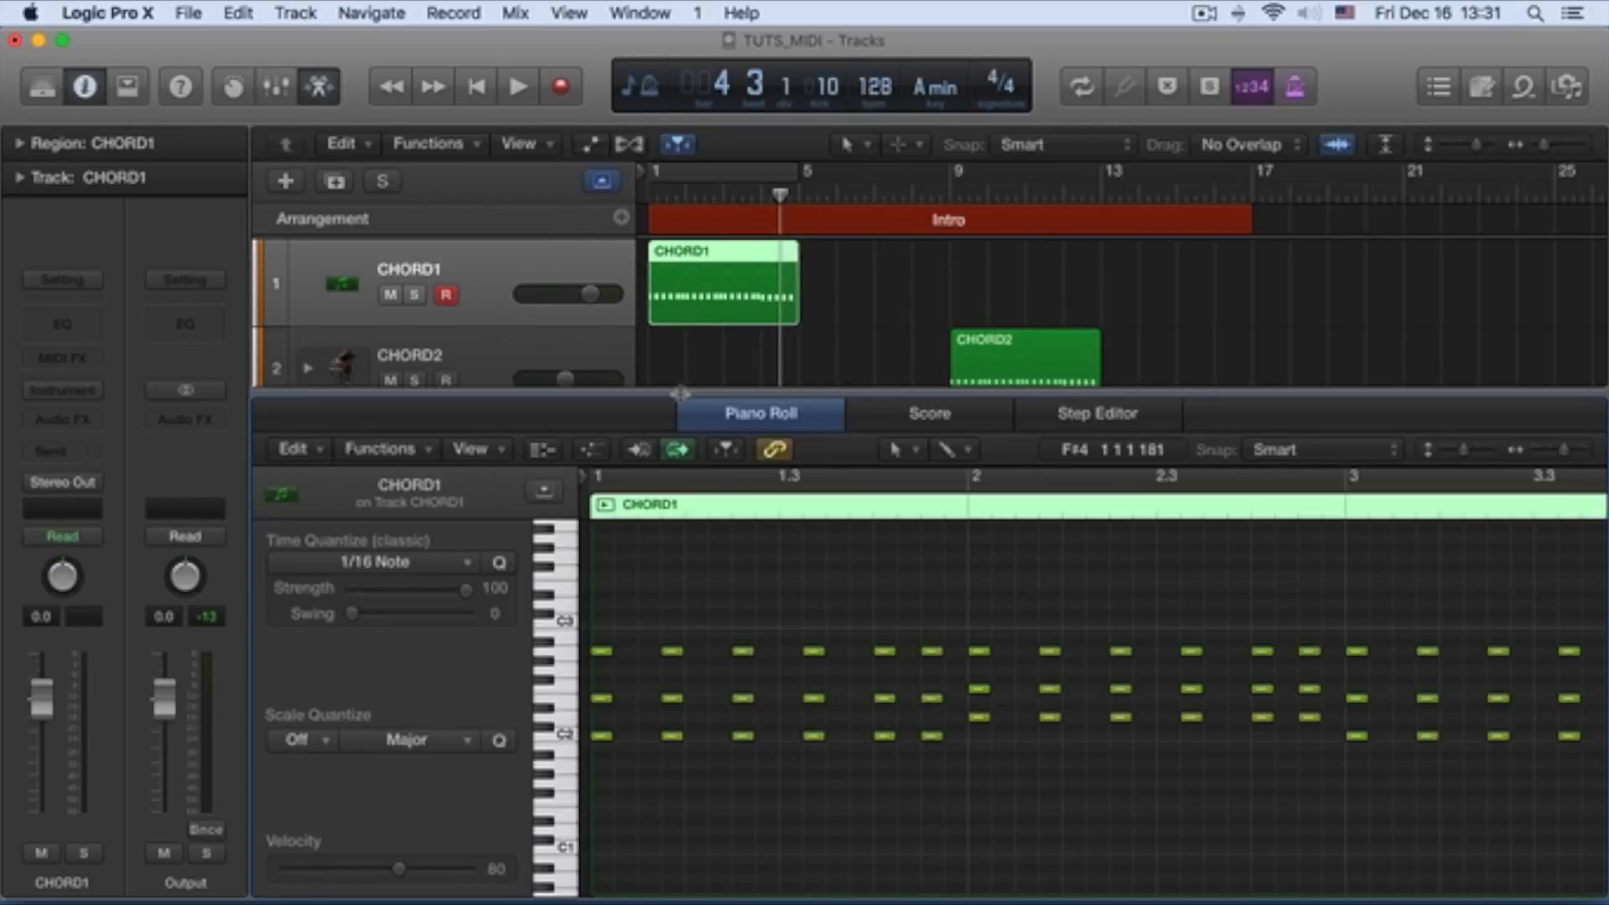
left_click_drag(680, 390, 679, 161)
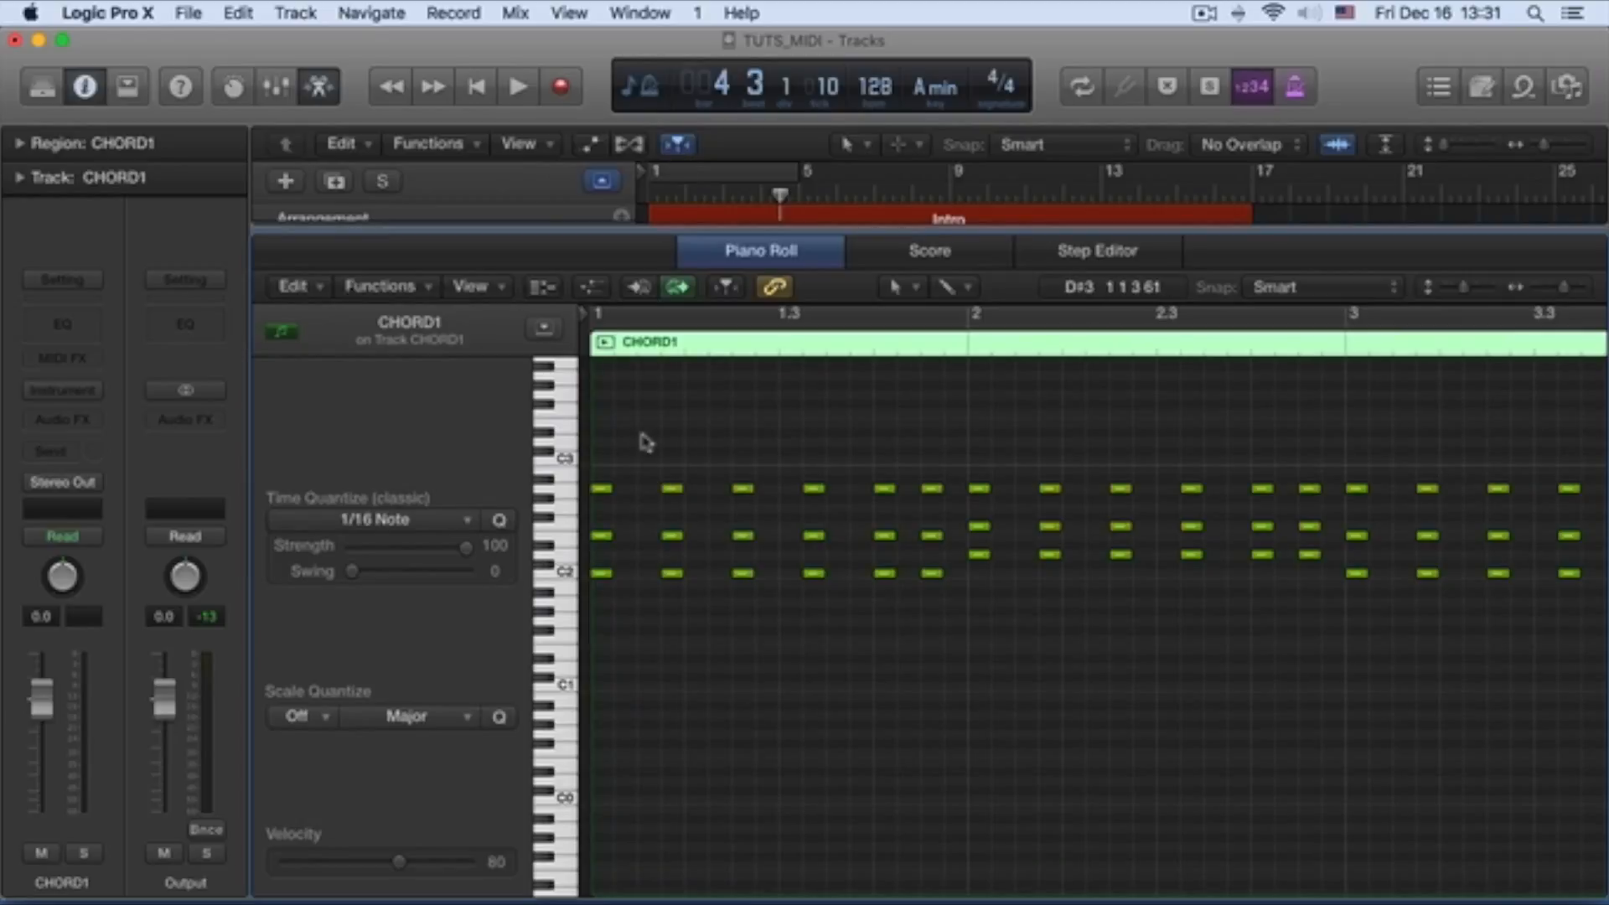
left_click_drag(644, 454, 952, 614)
key("Delete")
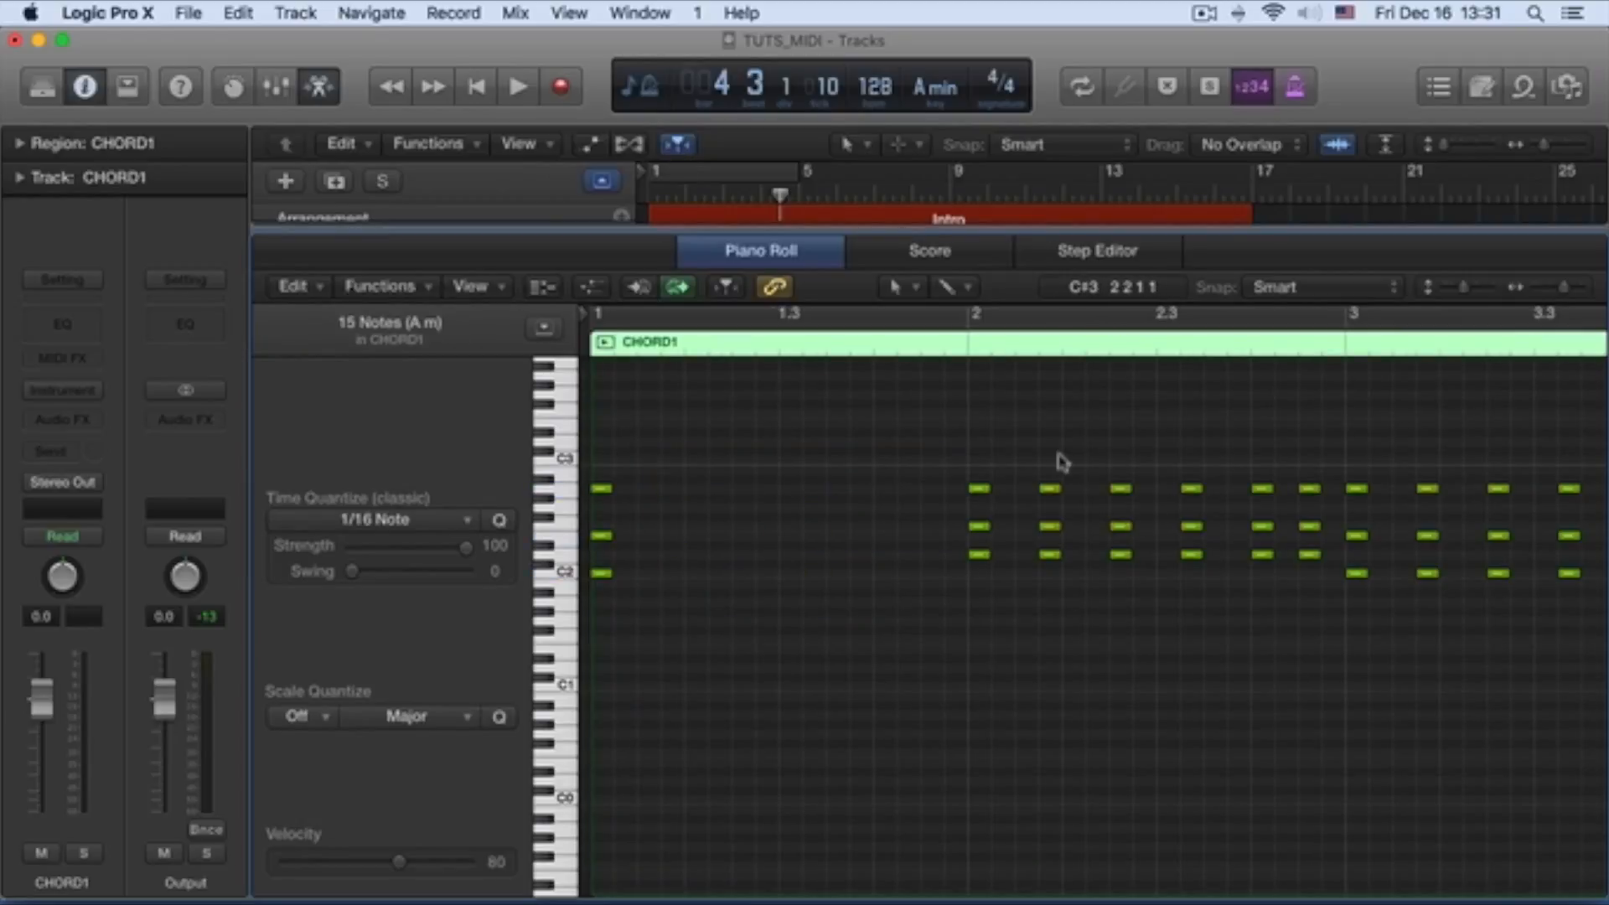
scroll(989, 461, "right", 3)
left_click_drag(852, 457, 1145, 624)
key("Delete")
Step: Delete the repeated chords in bars 3 and 4 of the CHORD1 region, keeping only each bar's first chord
scroll(1098, 618, "right", 5)
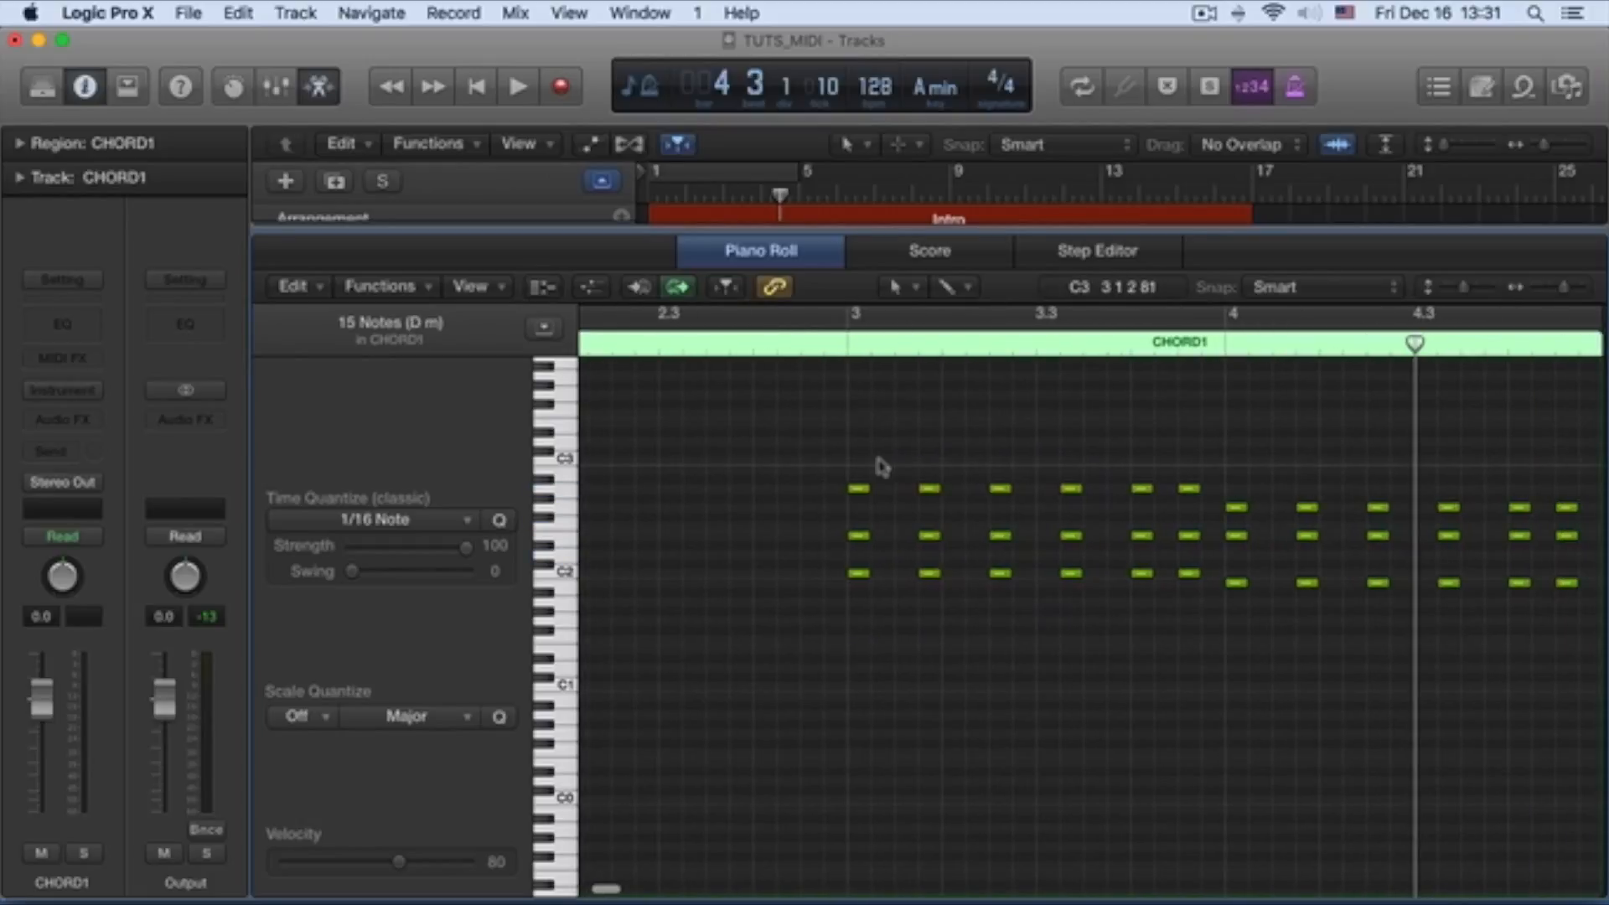
left_click_drag(905, 455, 1192, 622)
key("Delete")
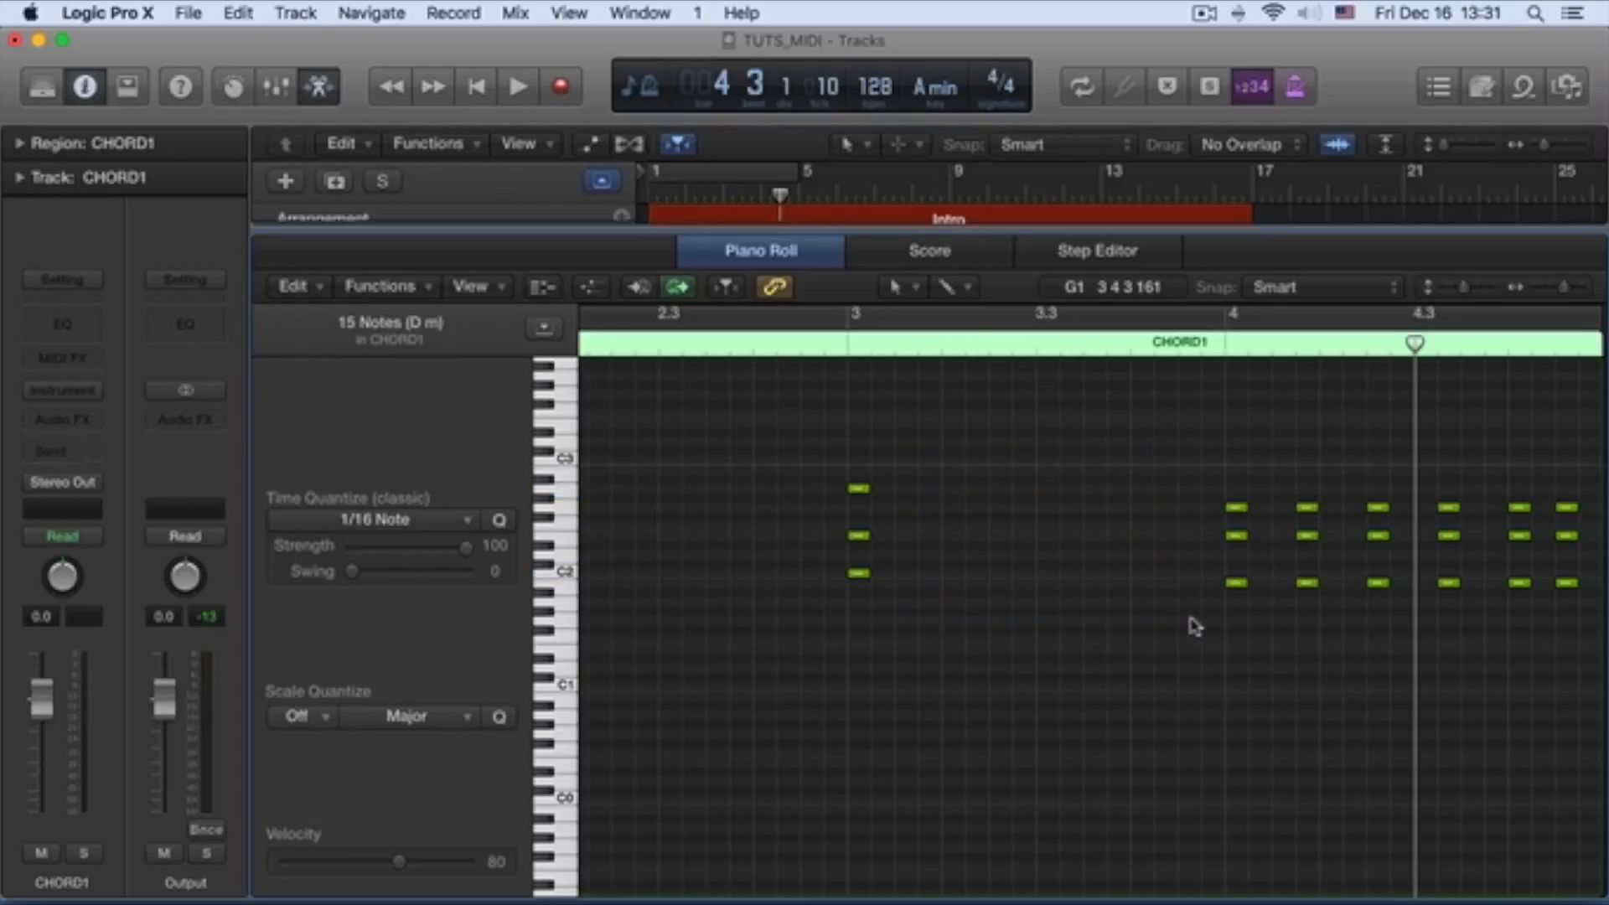
scroll(1174, 612, "right", 3)
left_click_drag(1107, 482, 1405, 635)
key("Delete")
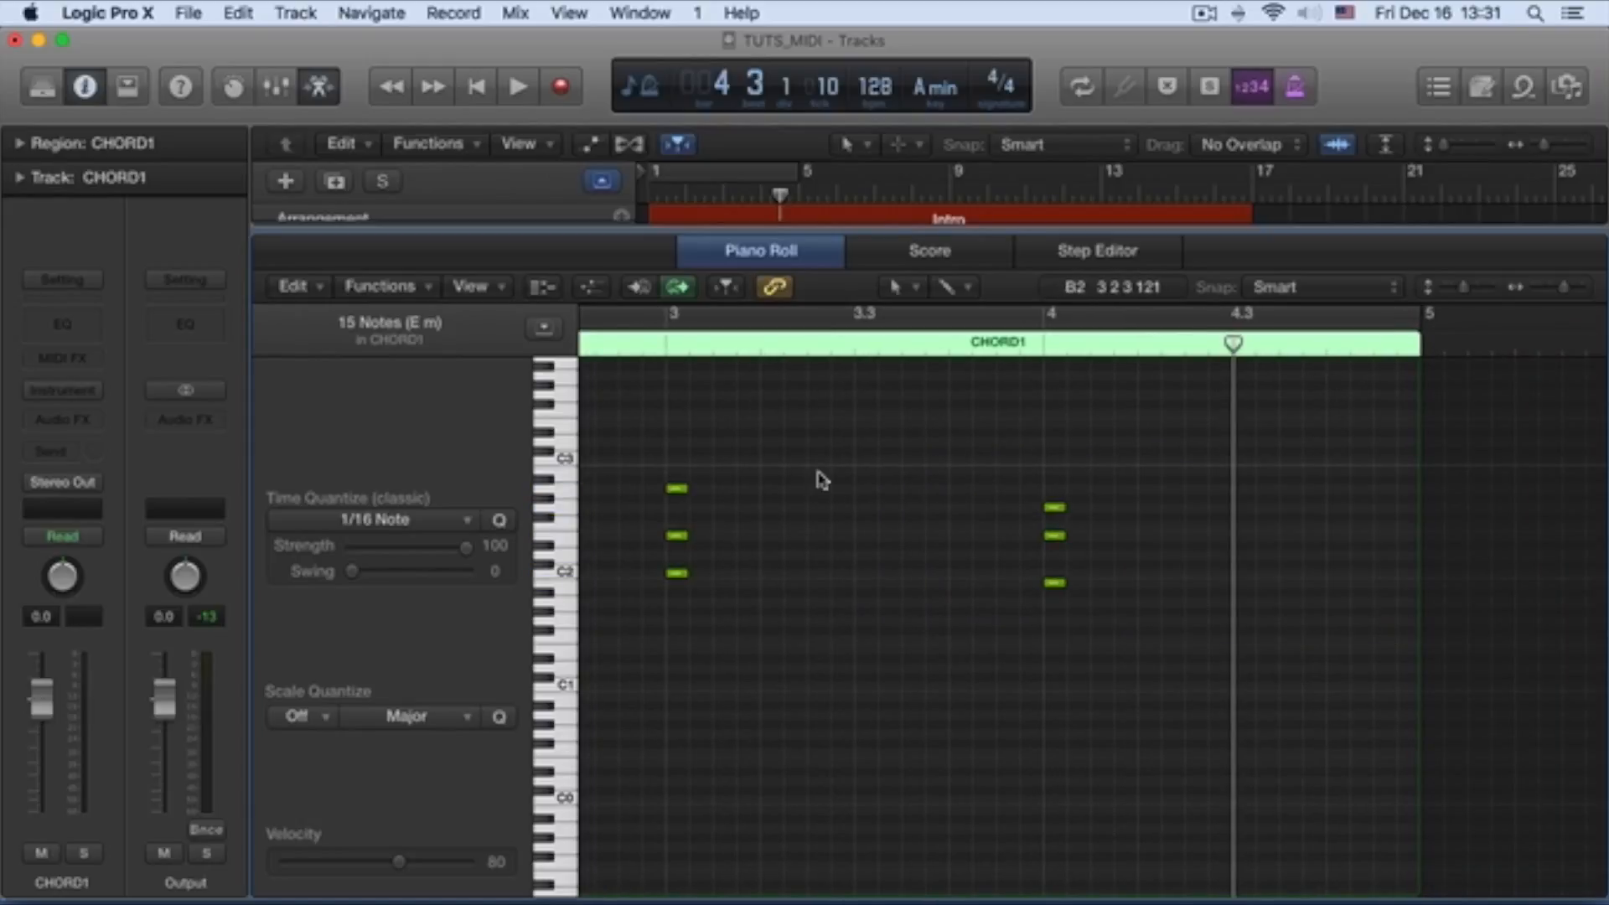
Step: Load the Grand Piano and Pad patch from the library's Piano category onto the CHORD1 track
key("x")
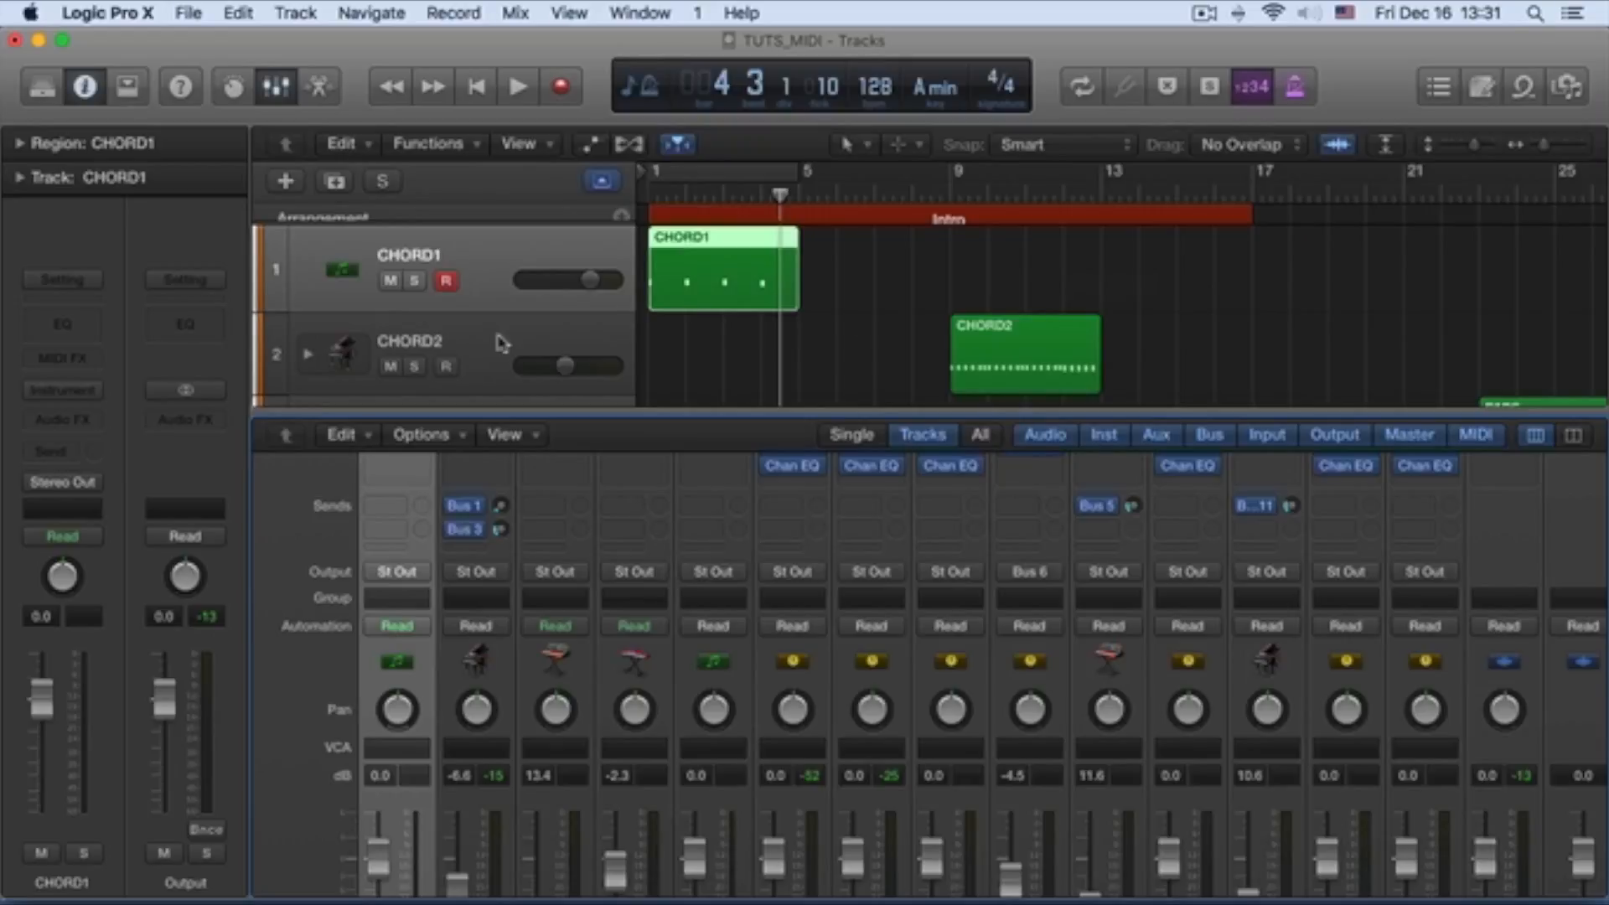
left_click(497, 345)
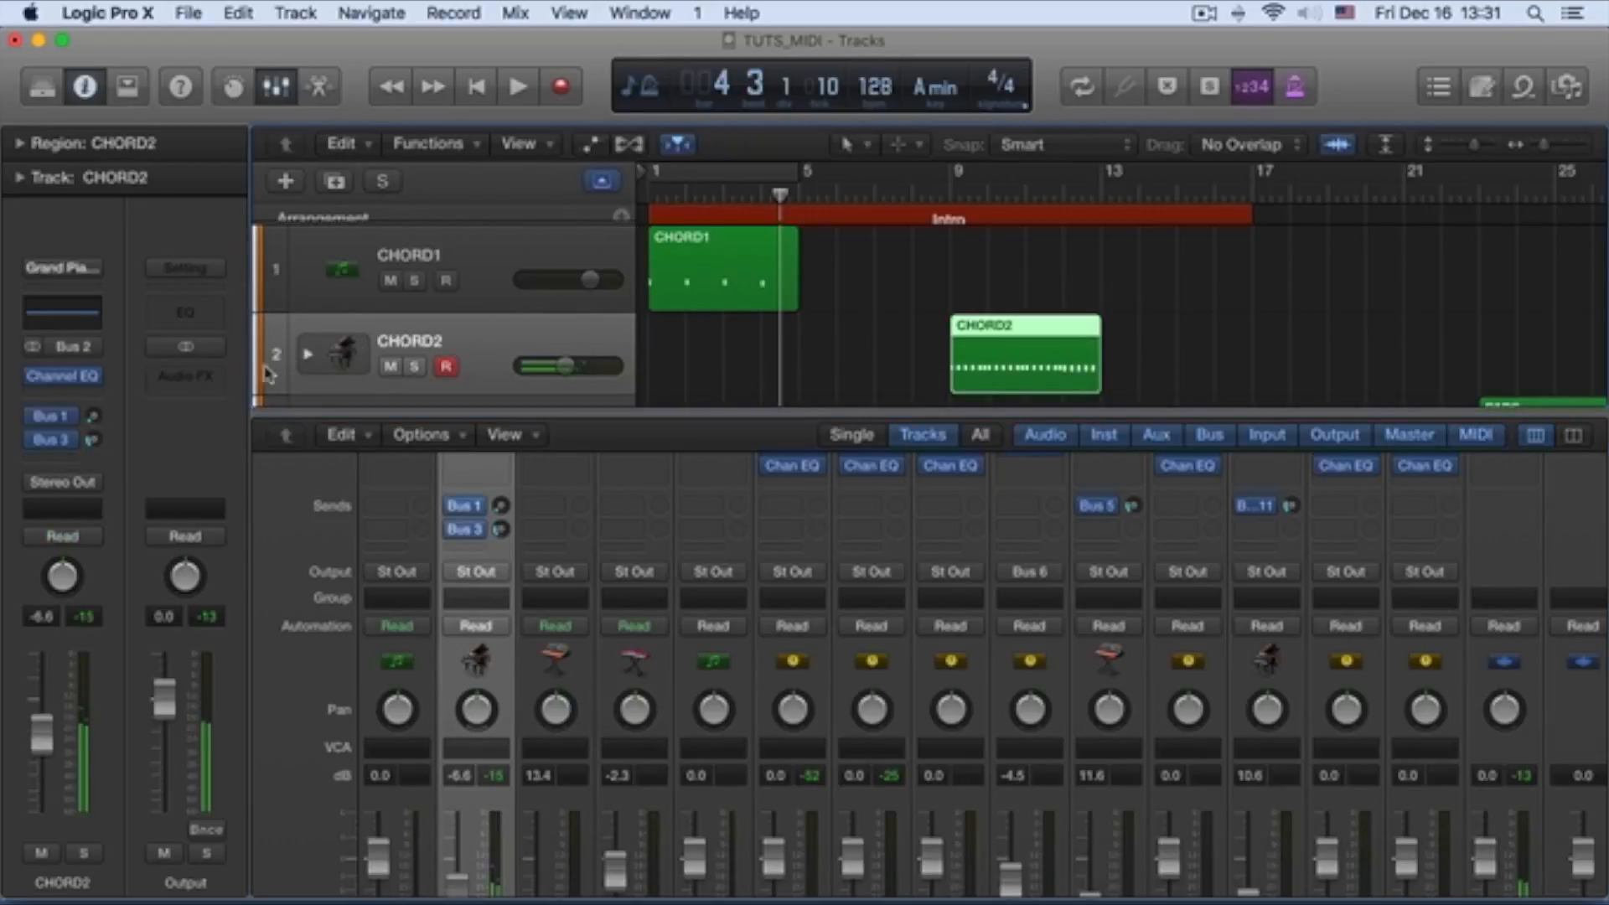
left_click(394, 258)
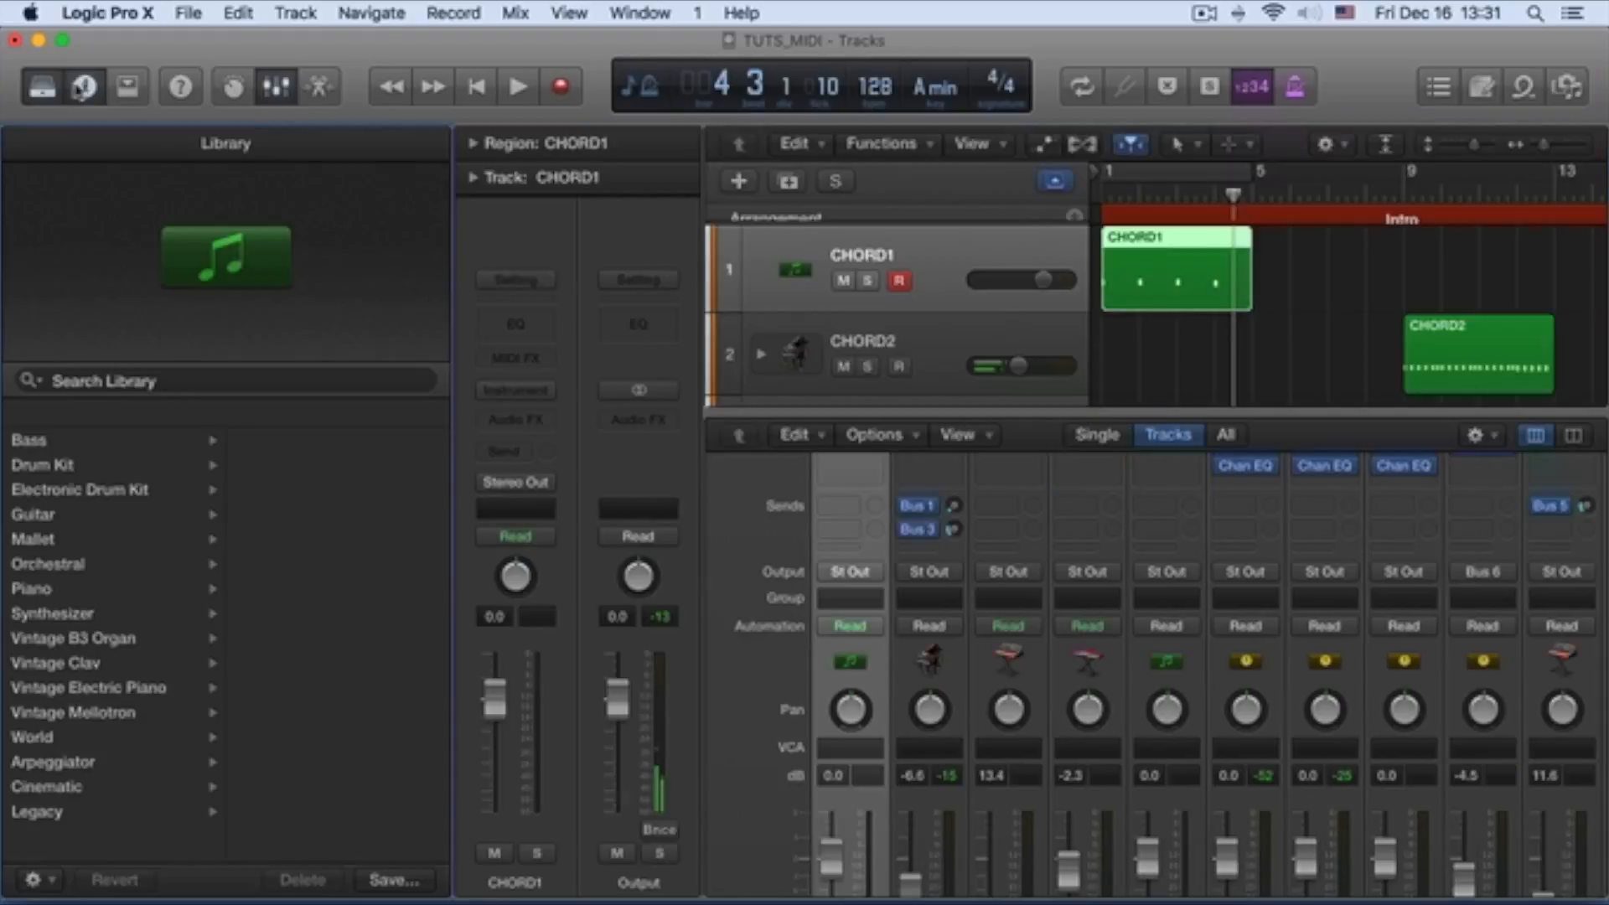
left_click(83, 87)
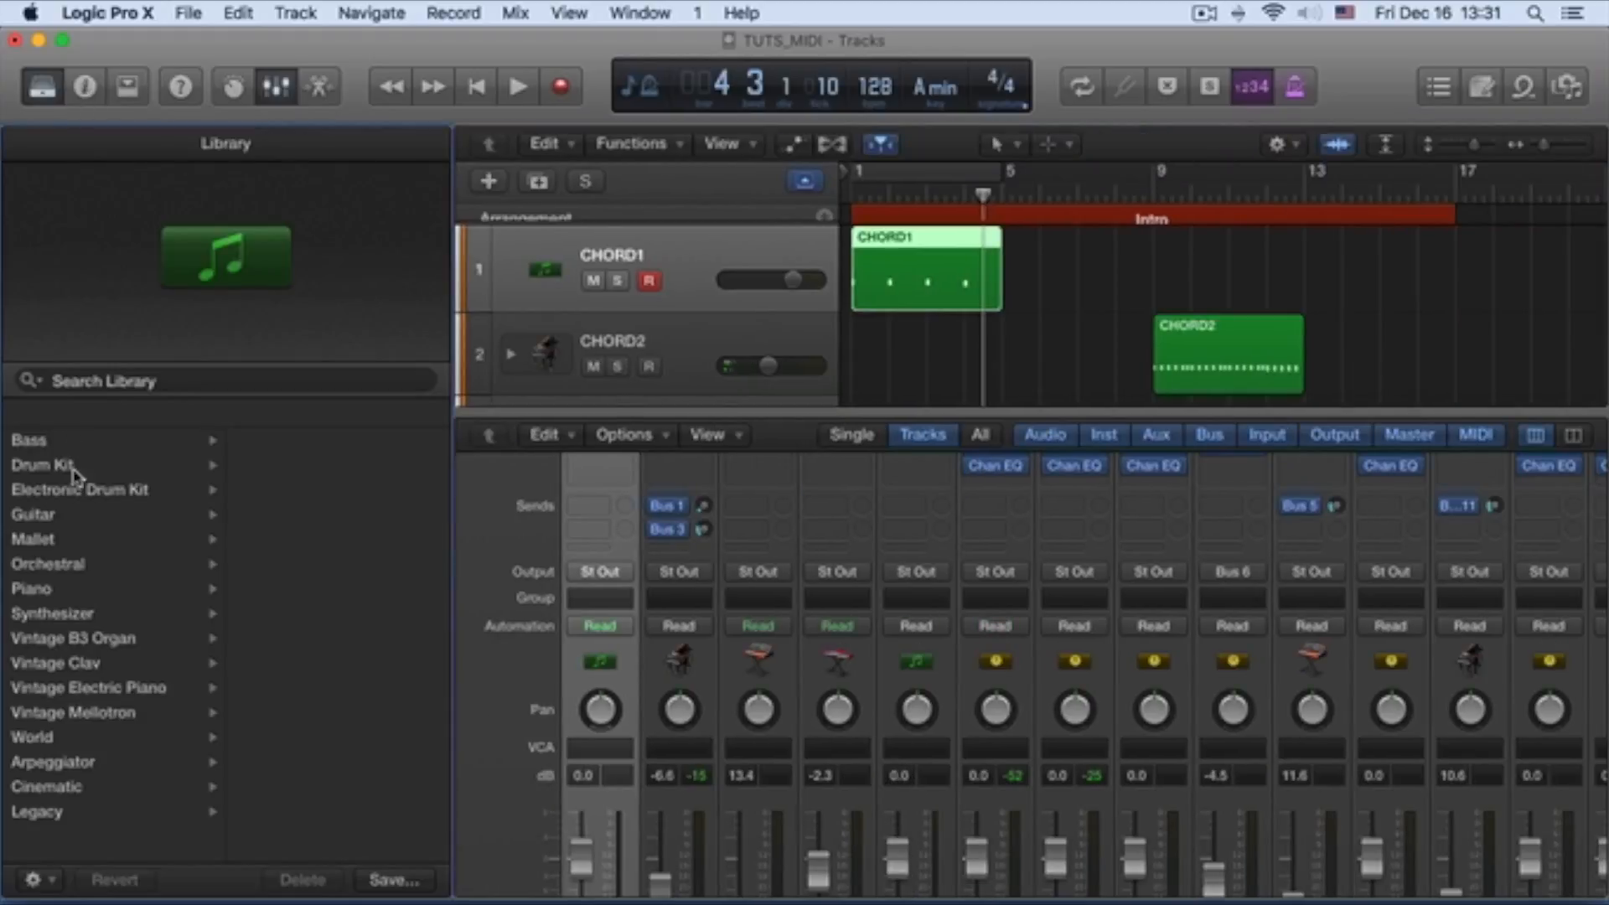
left_click(41, 590)
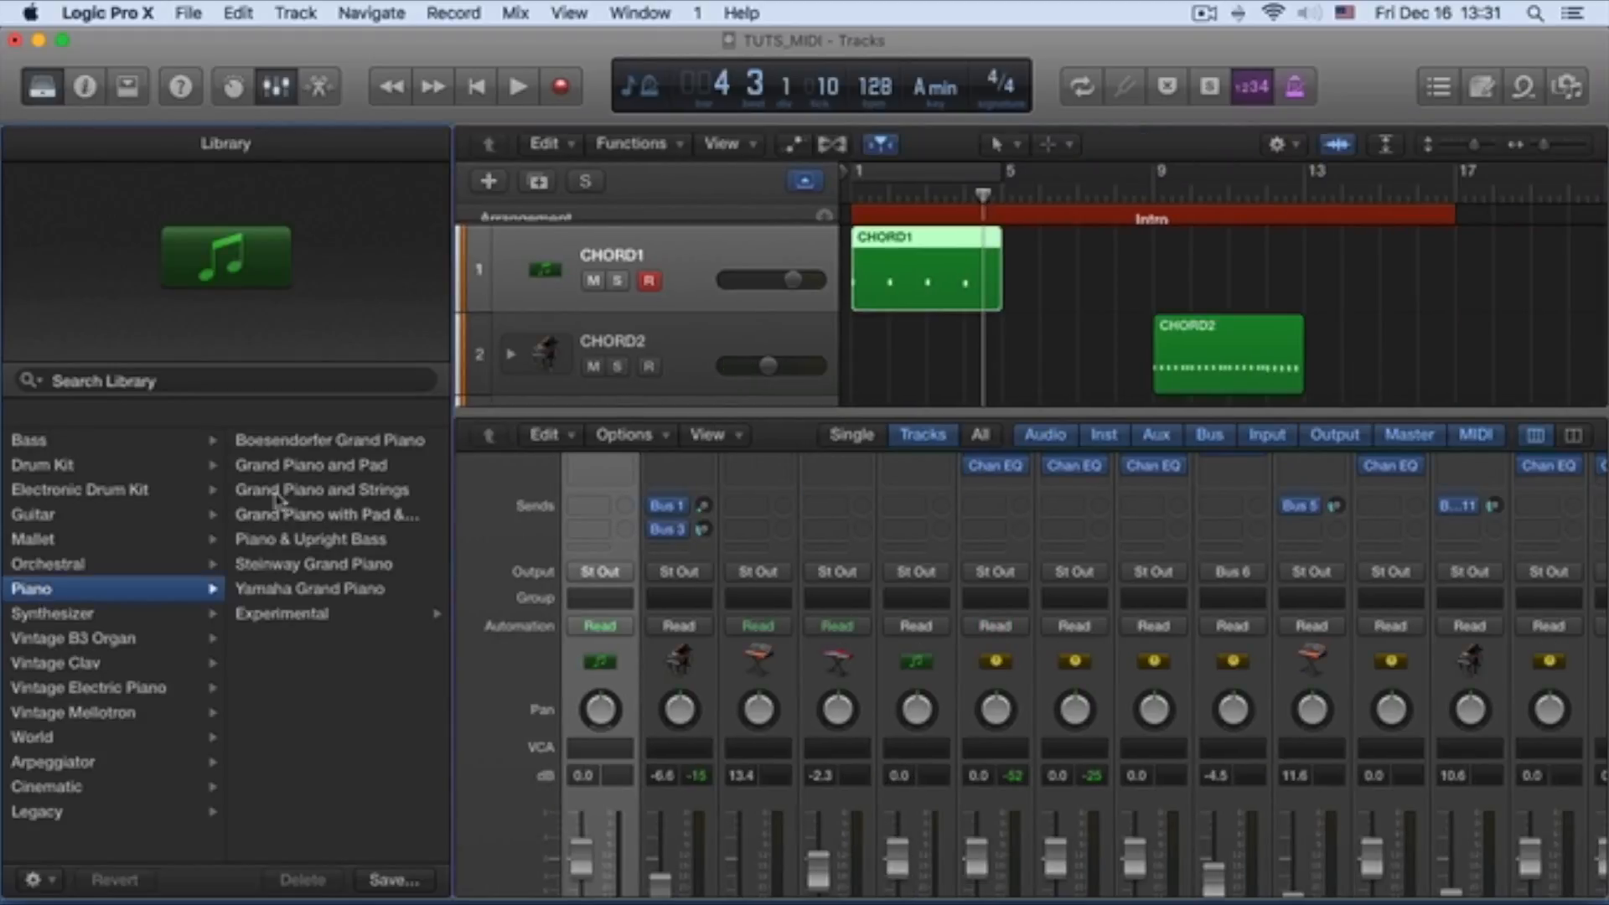
left_click(333, 471)
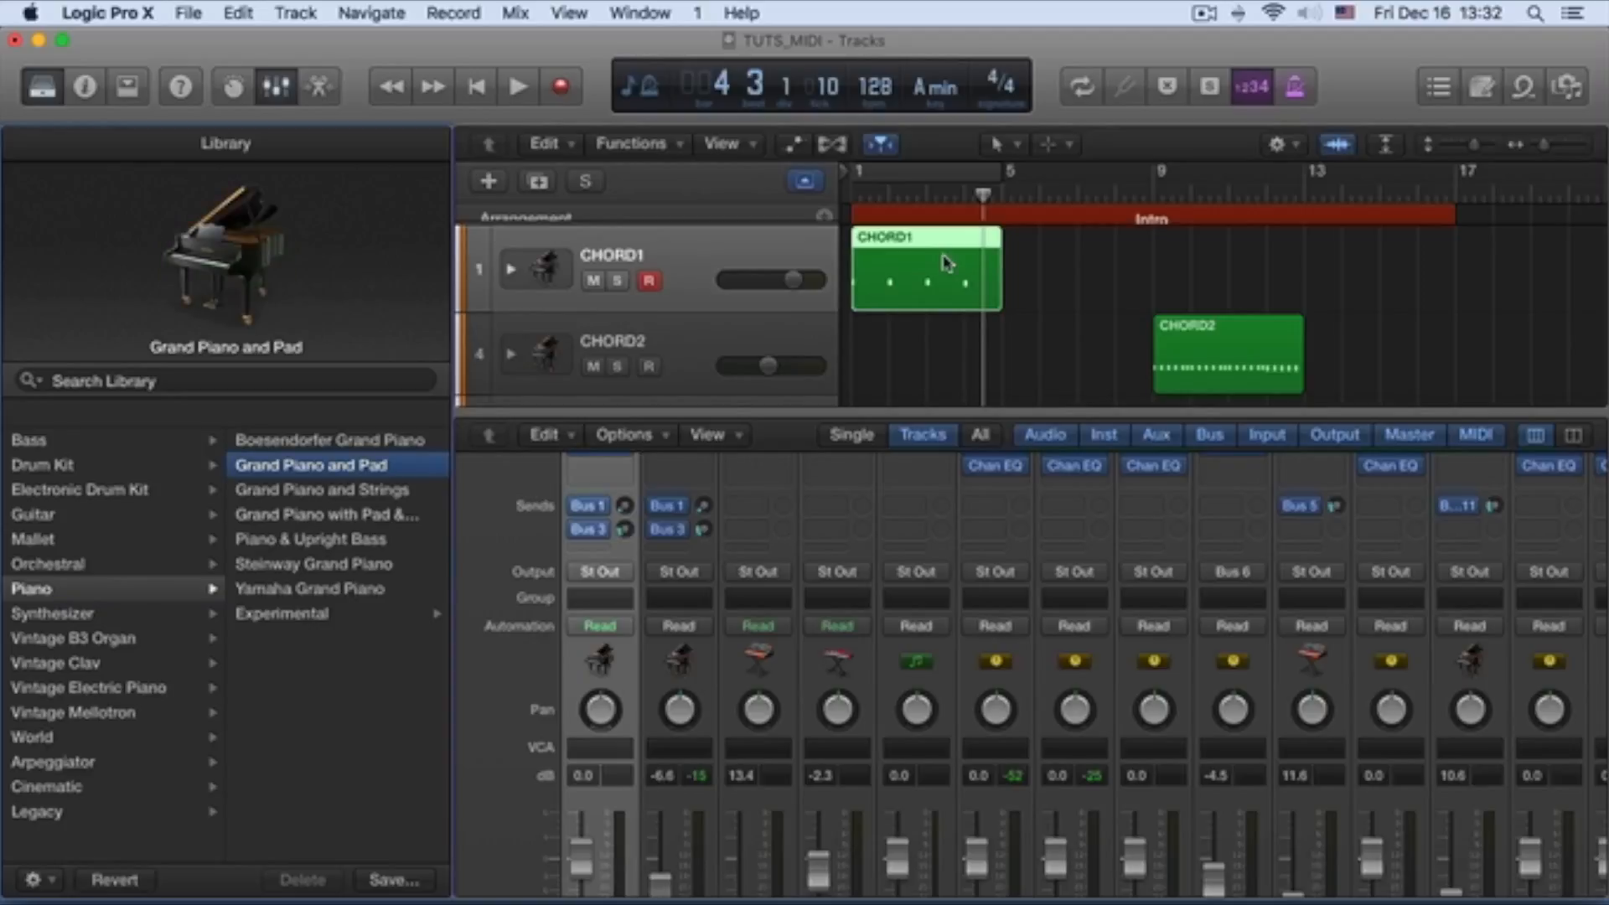
Step: Lengthen all notes in the CHORD1 region so each chord sustains for a full bar
double_click(899, 270)
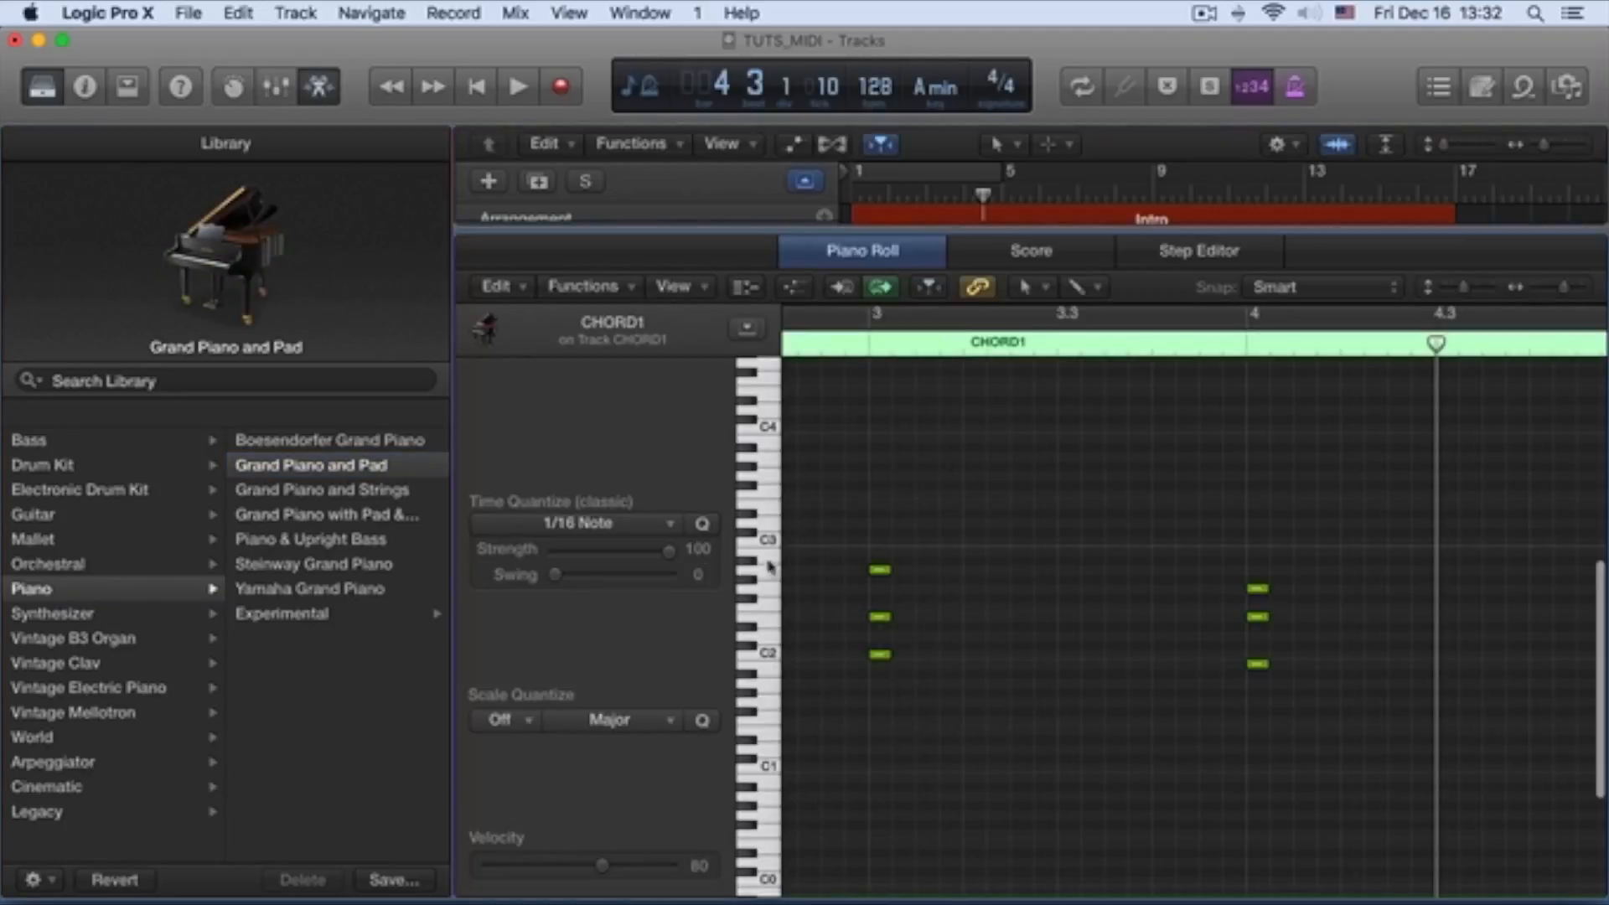
key("super+a")
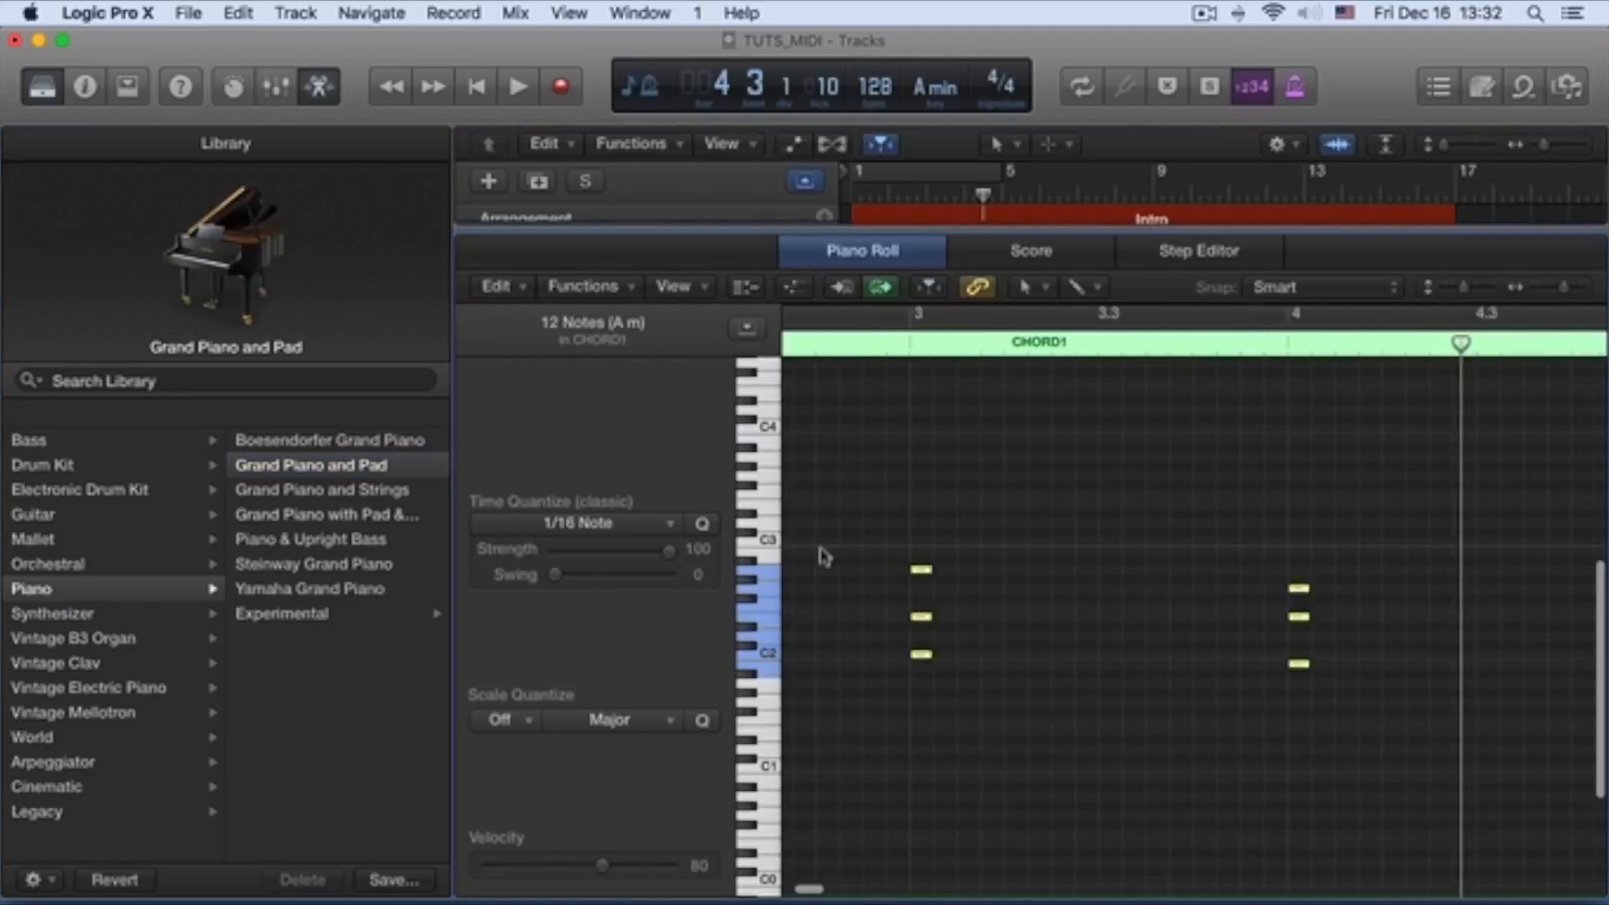
scroll(894, 578, "left", 10)
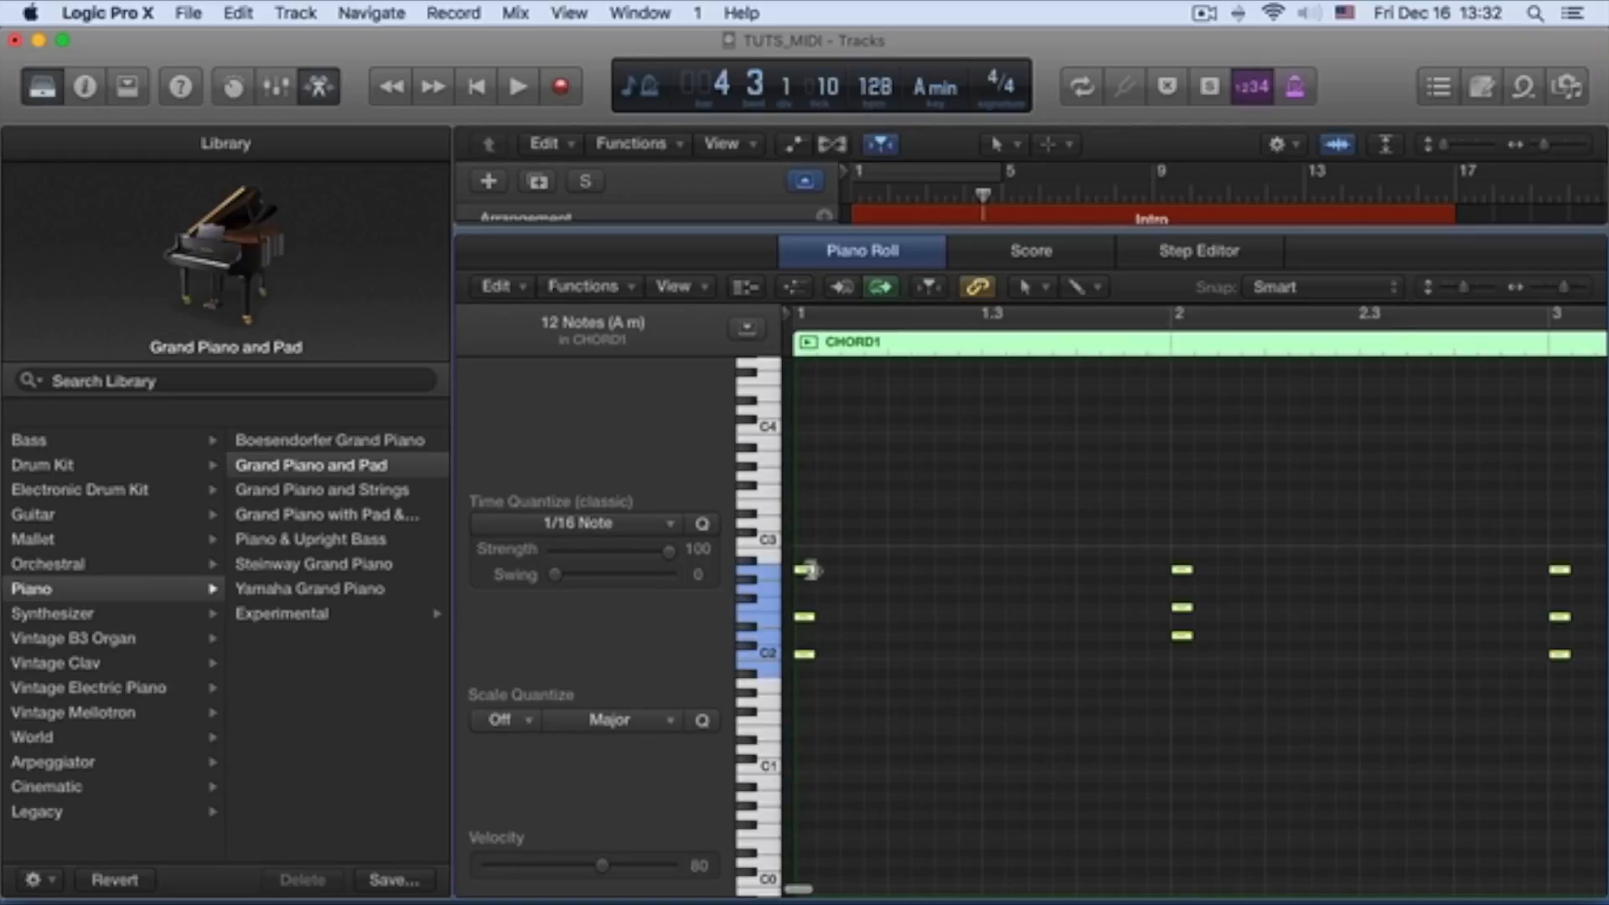
left_click_drag(807, 570, 1167, 578)
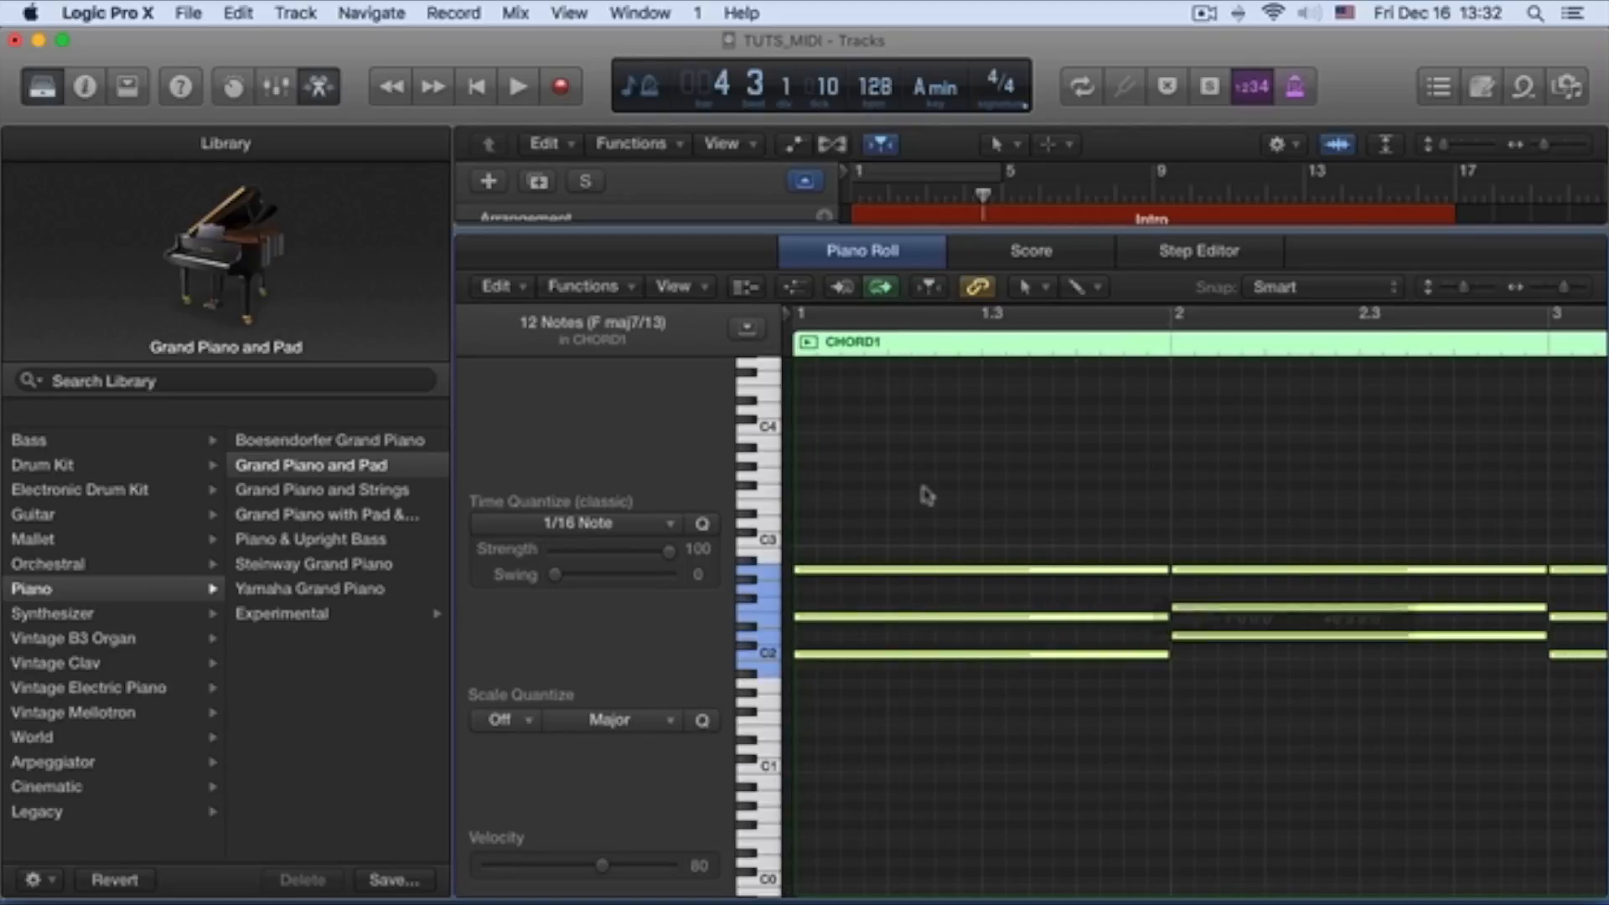
Step: Turn on the cycle over bars 1 to 4 and play the CHORD1 region with the mixer shown
left_click(903, 179)
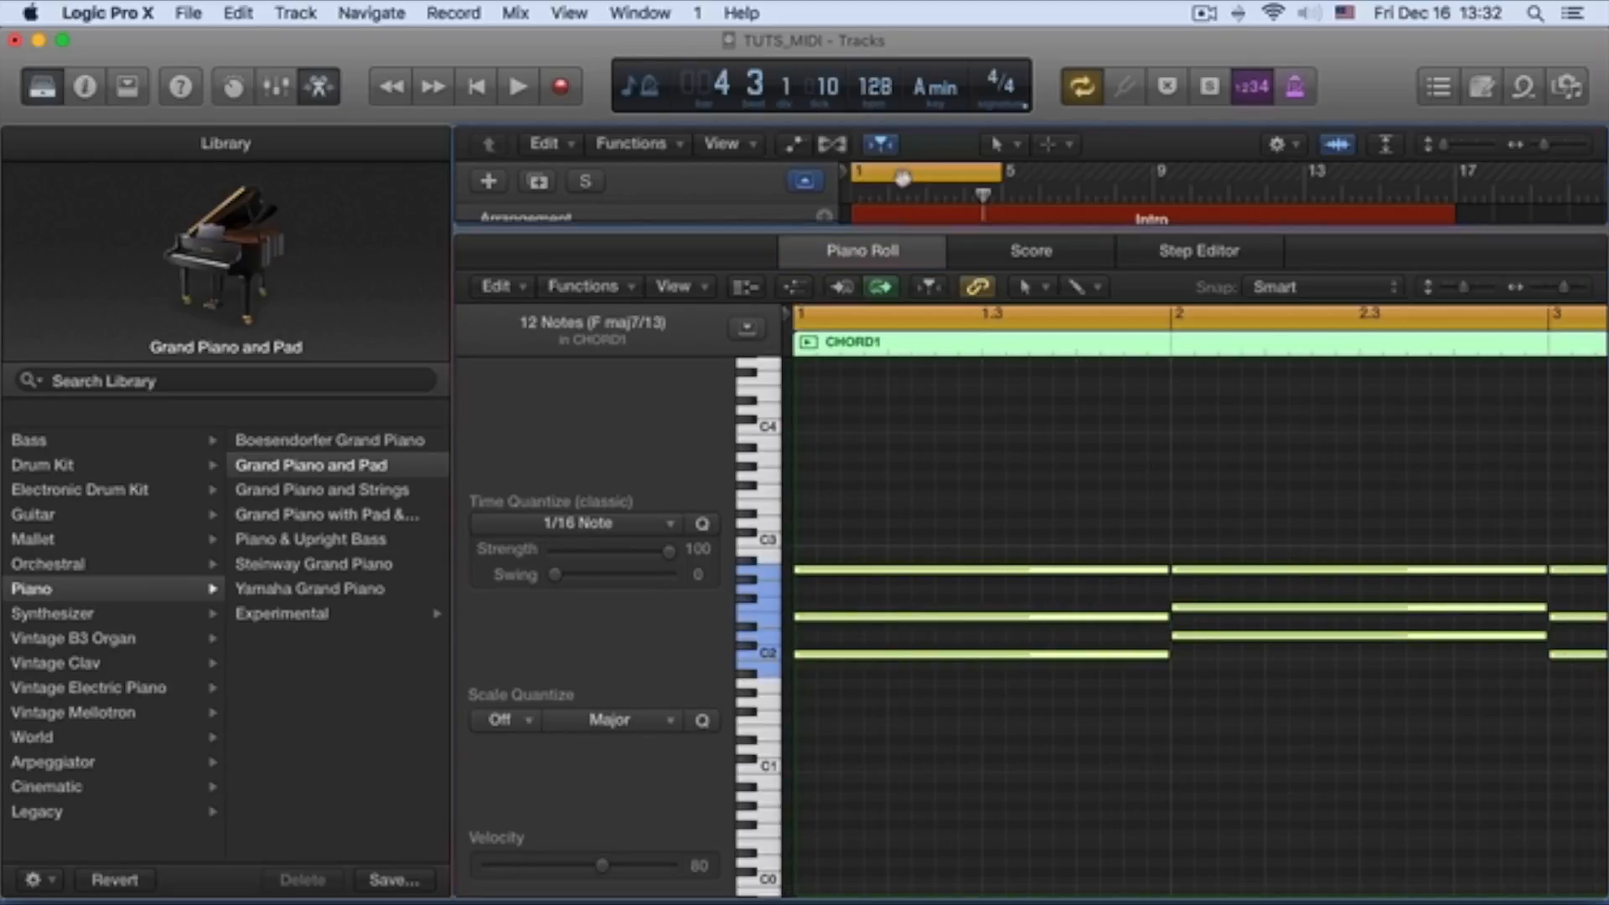
key("space")
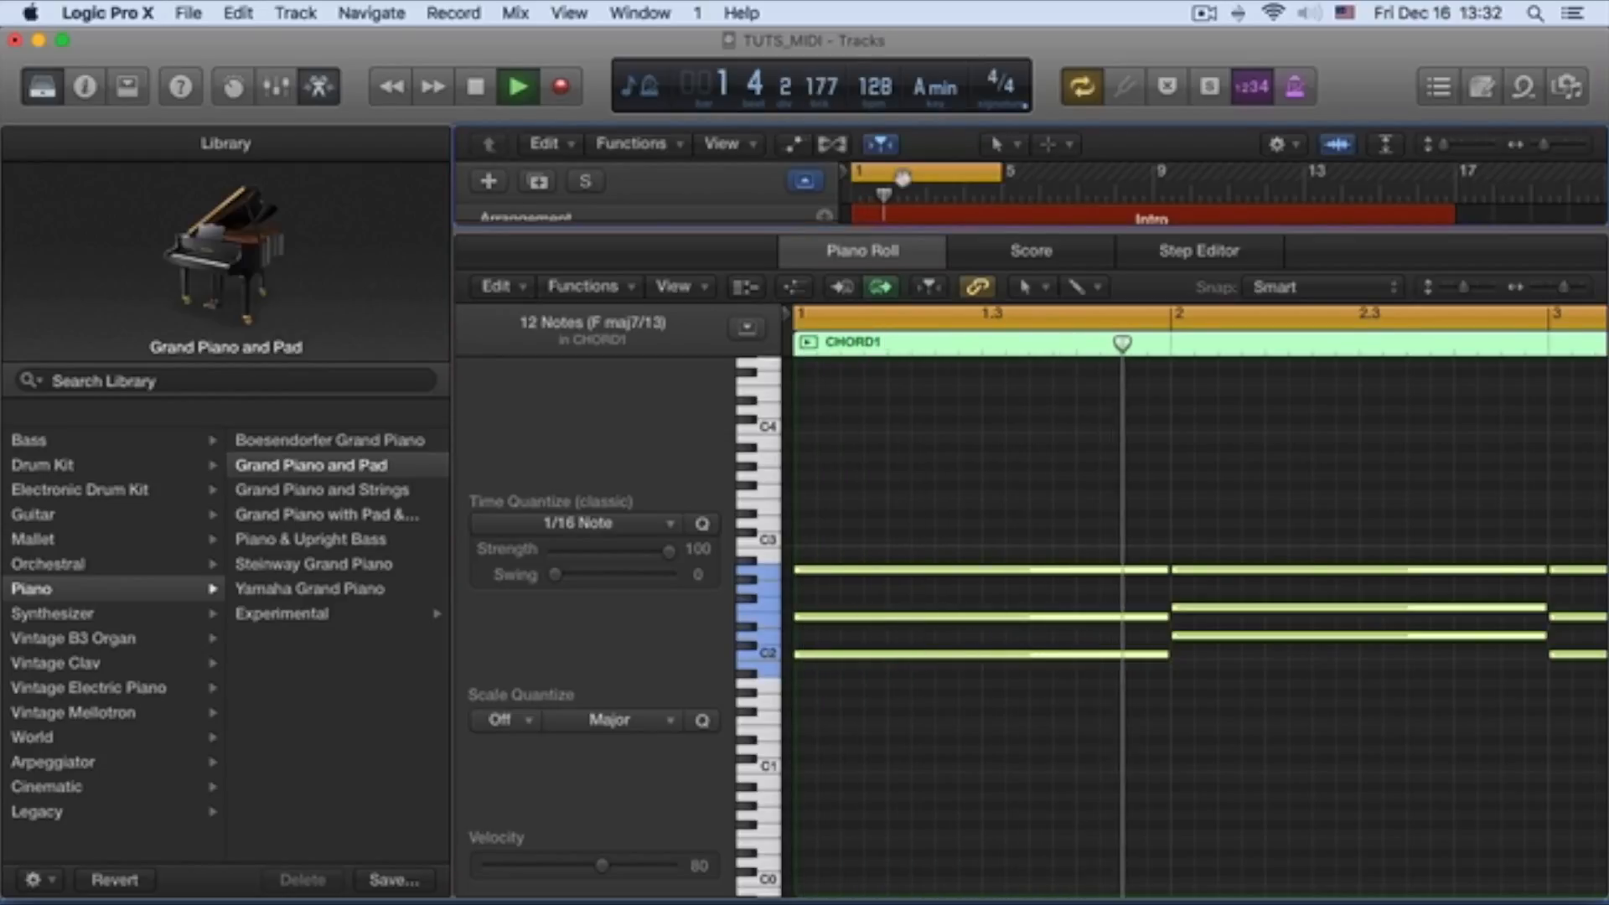
key("x")
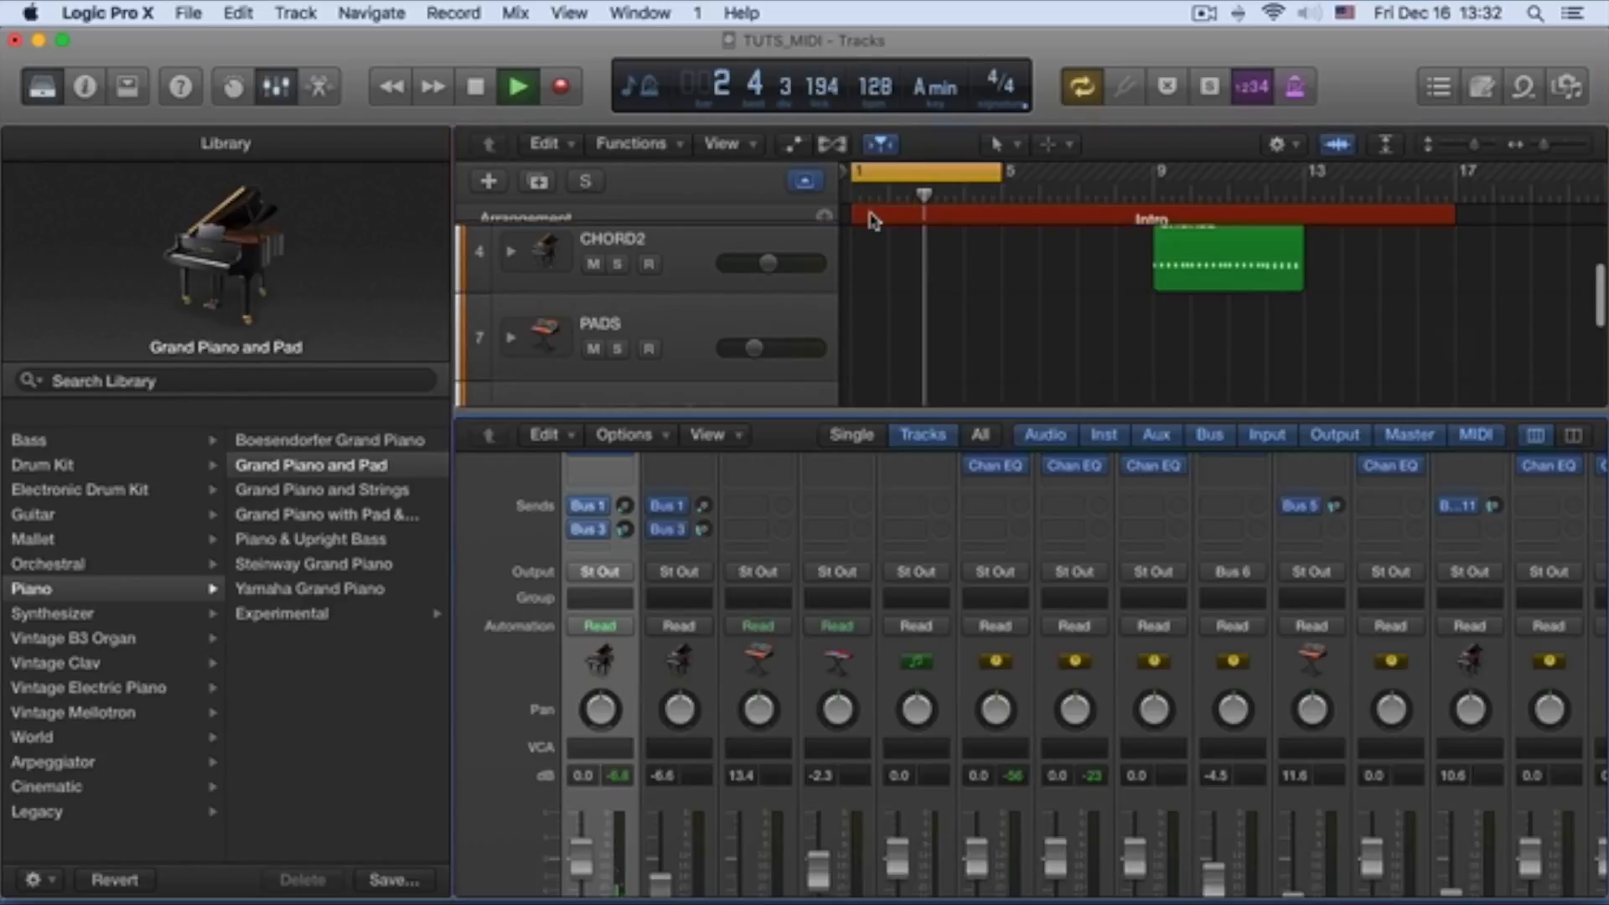
scroll(876, 302, "up", 2)
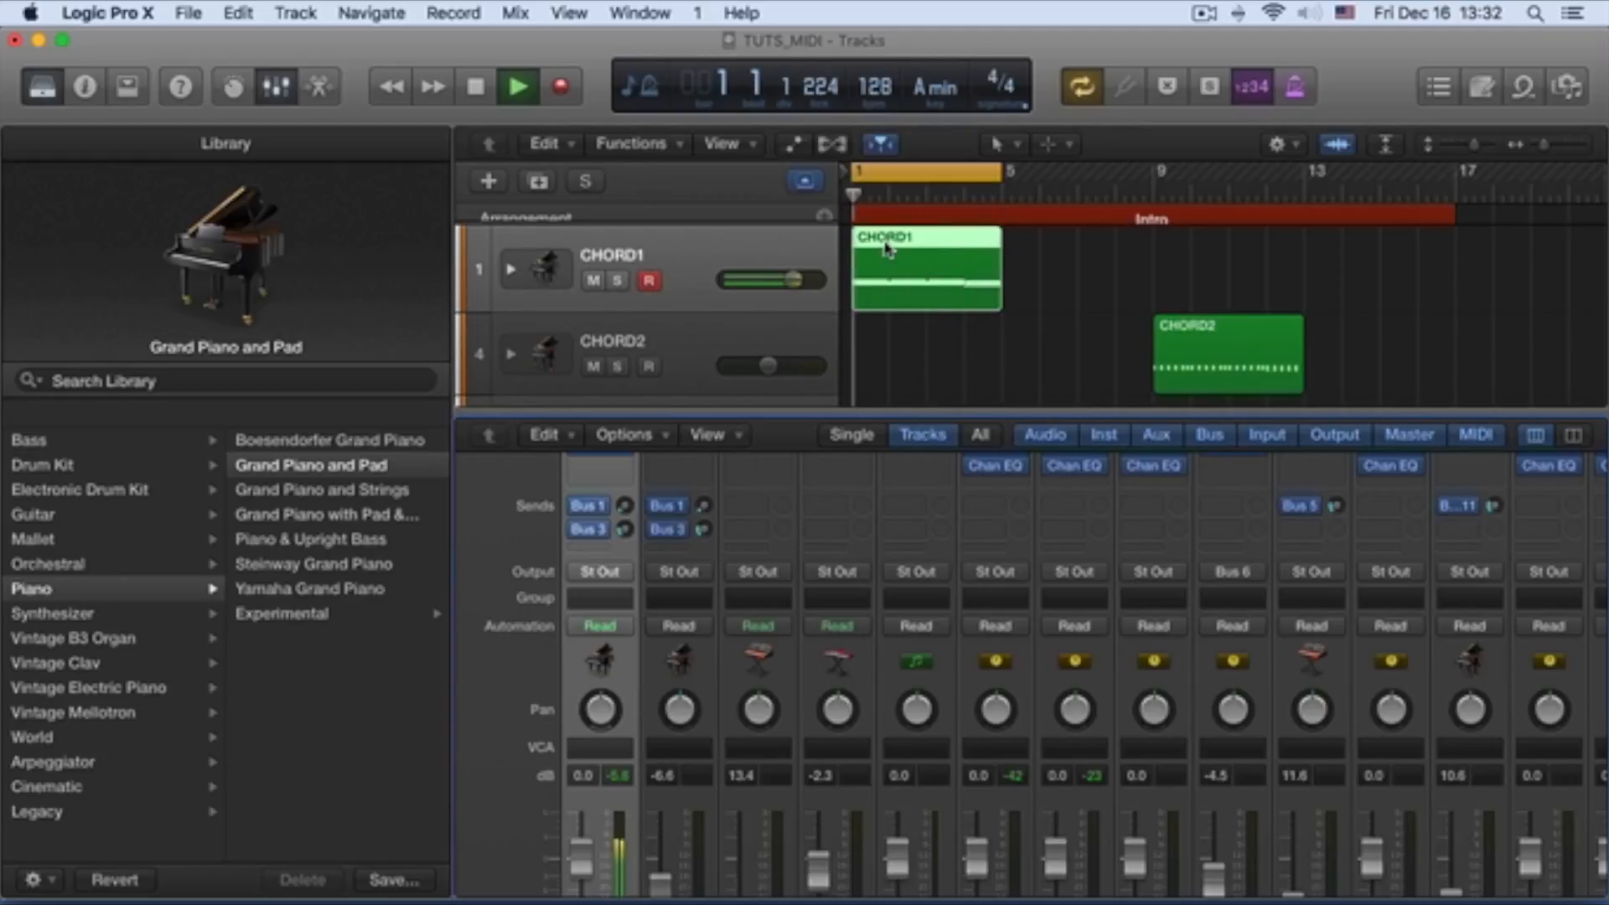
Step: Stop playback and loop the CHORD1 region once so it repeats up to bar 9
key("space")
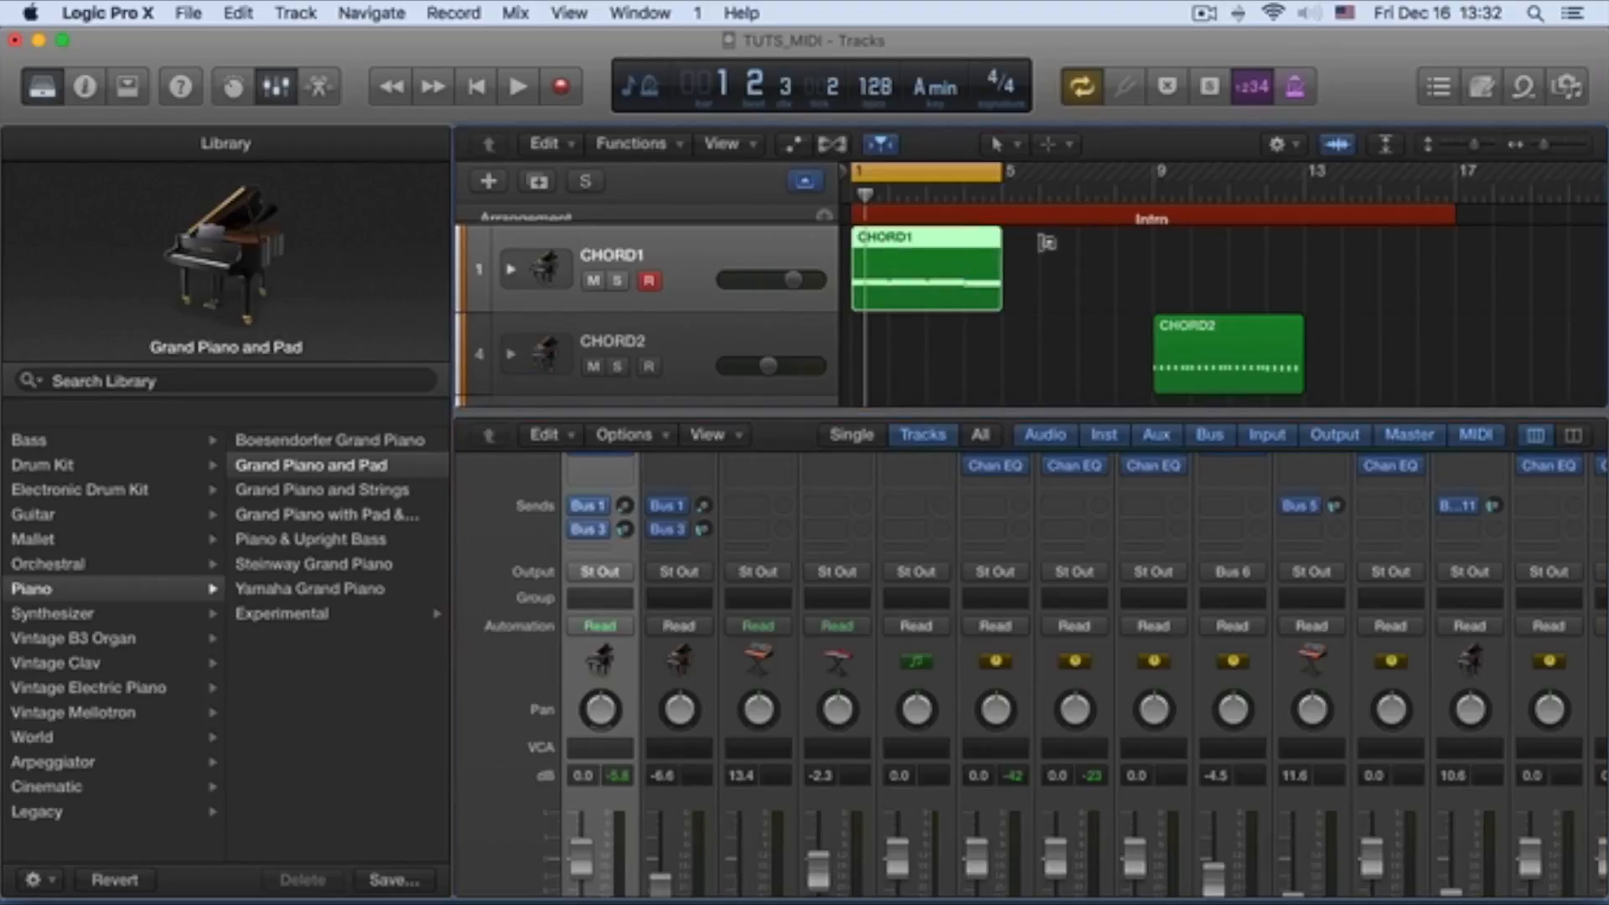
left_click_drag(1000, 250, 1094, 261)
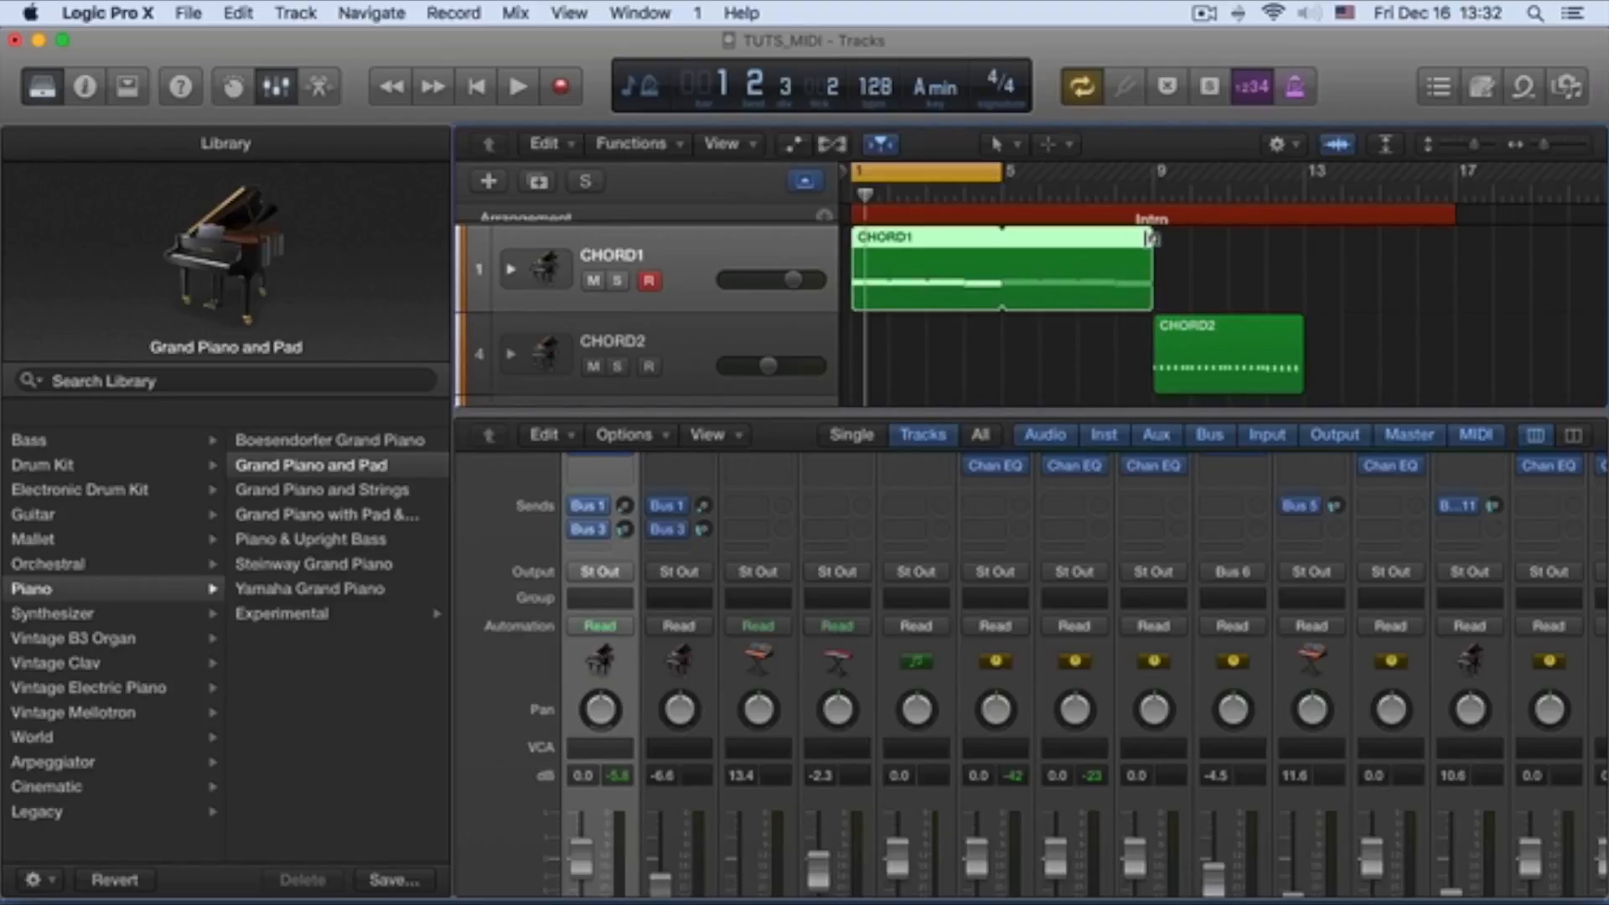
left_click_drag(1150, 239, 1003, 297)
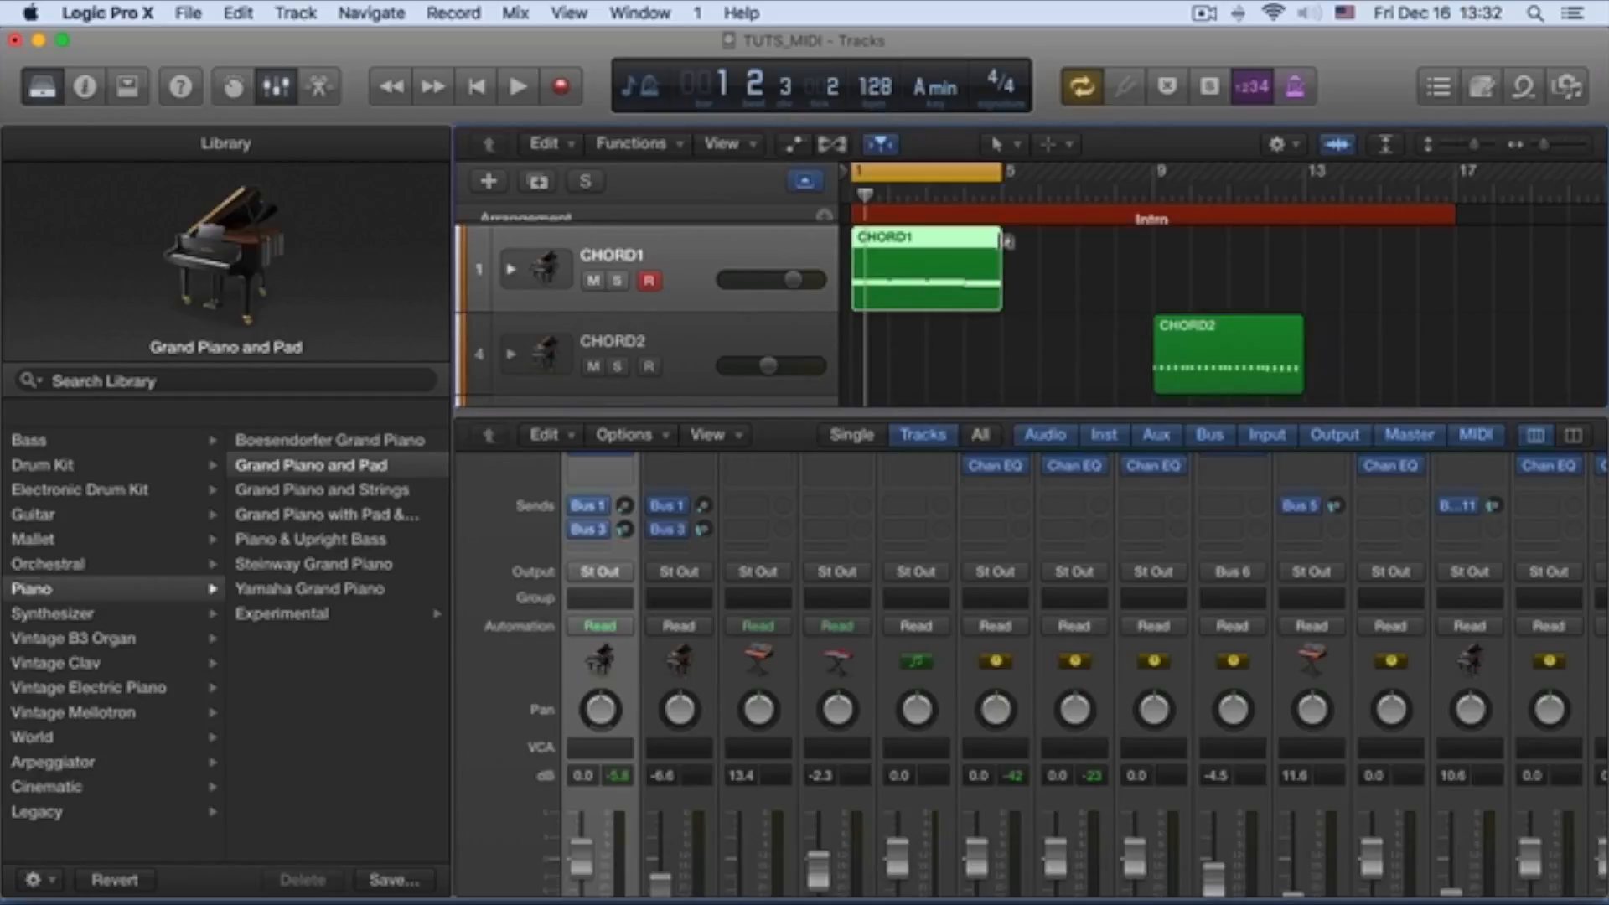
left_click_drag(1008, 241, 1155, 243)
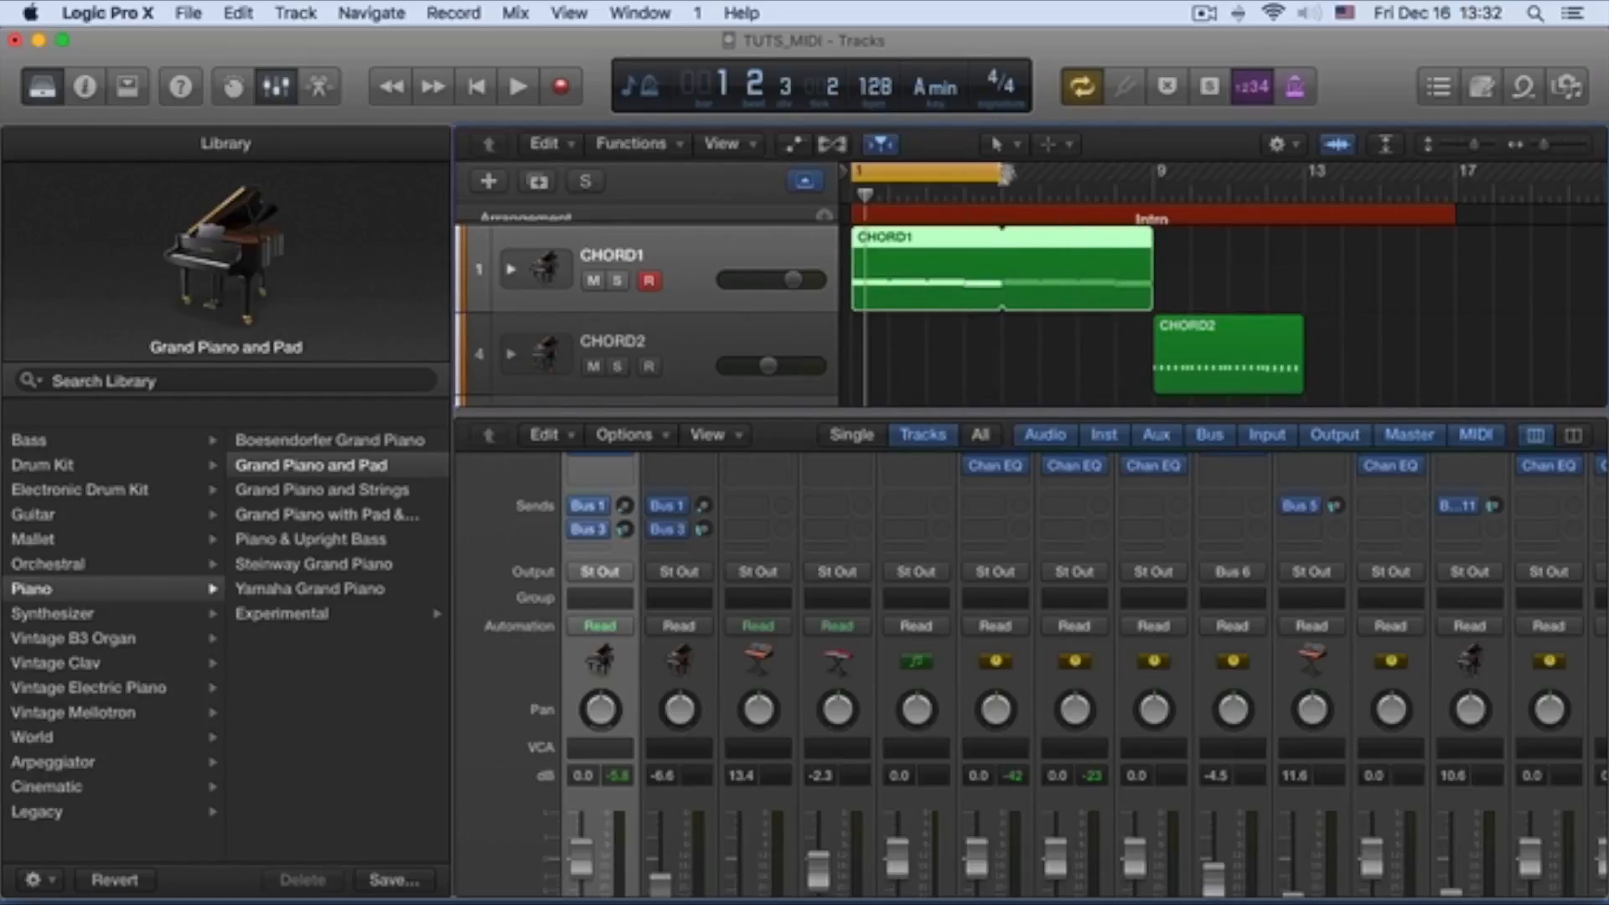
Step: Extend the cycle range to bar 9 and play the looped CHORD1 chords
left_click_drag(998, 172, 1148, 174)
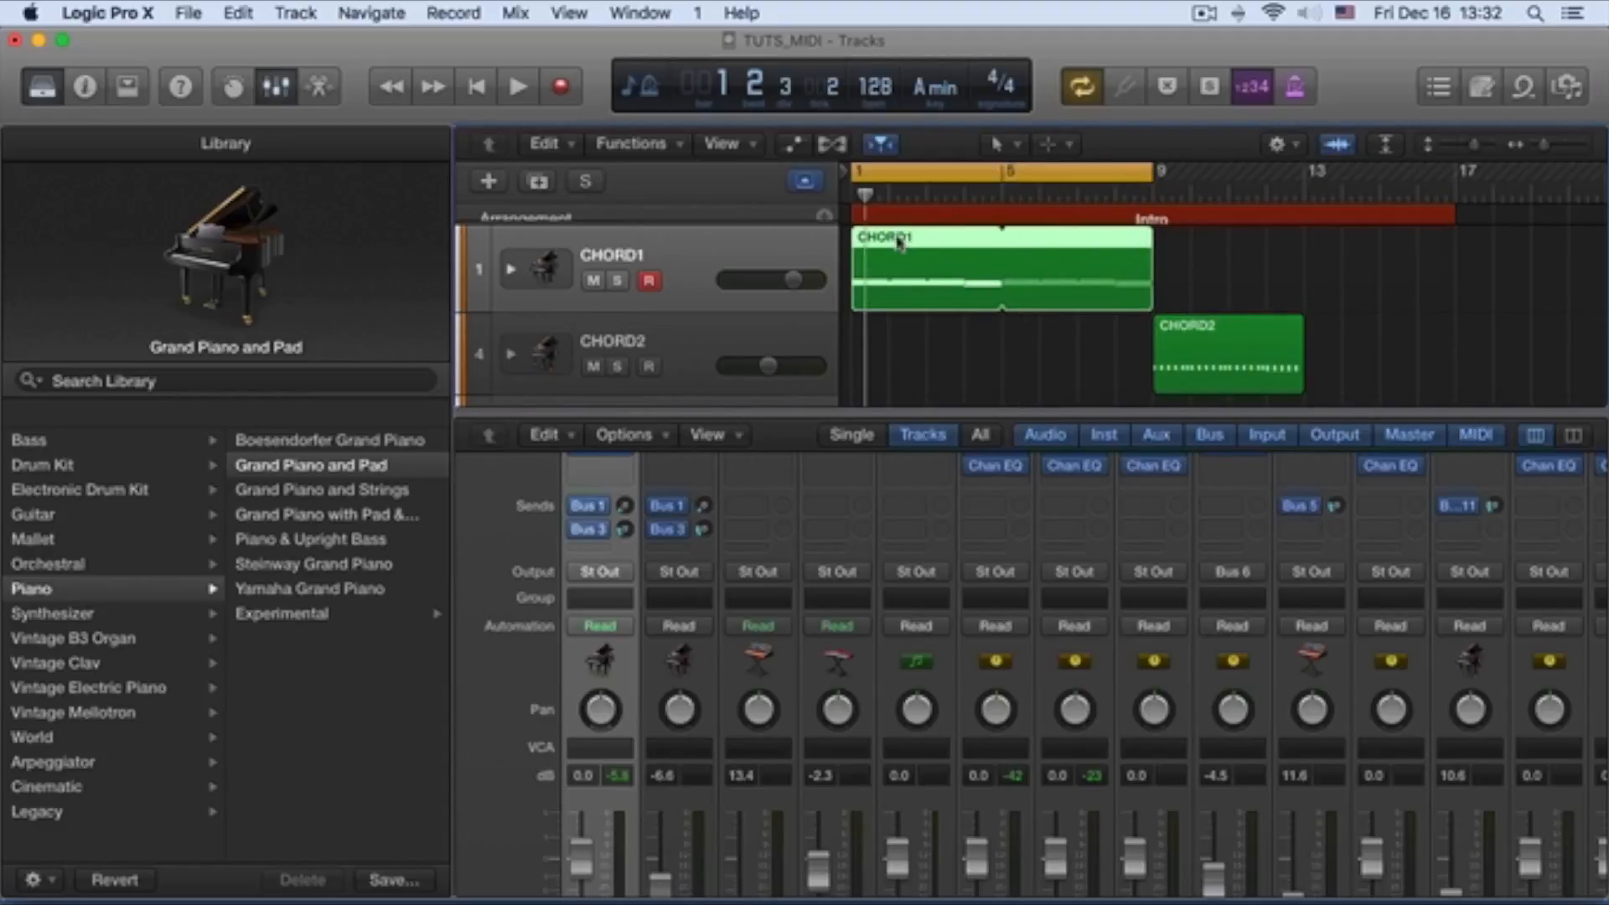
key("space")
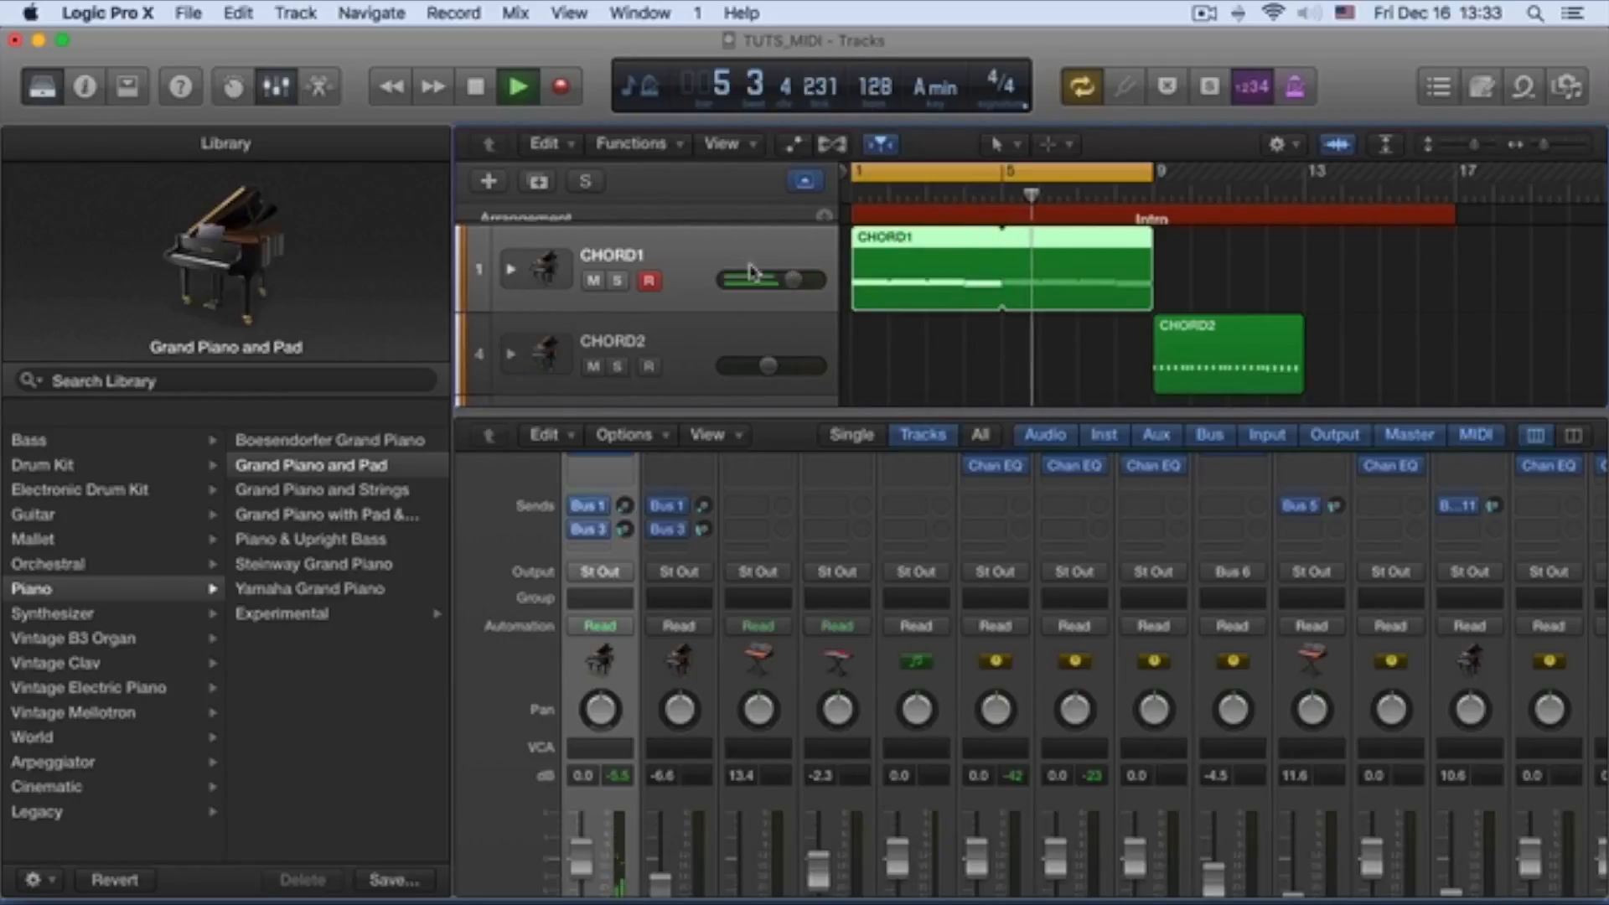
key("space")
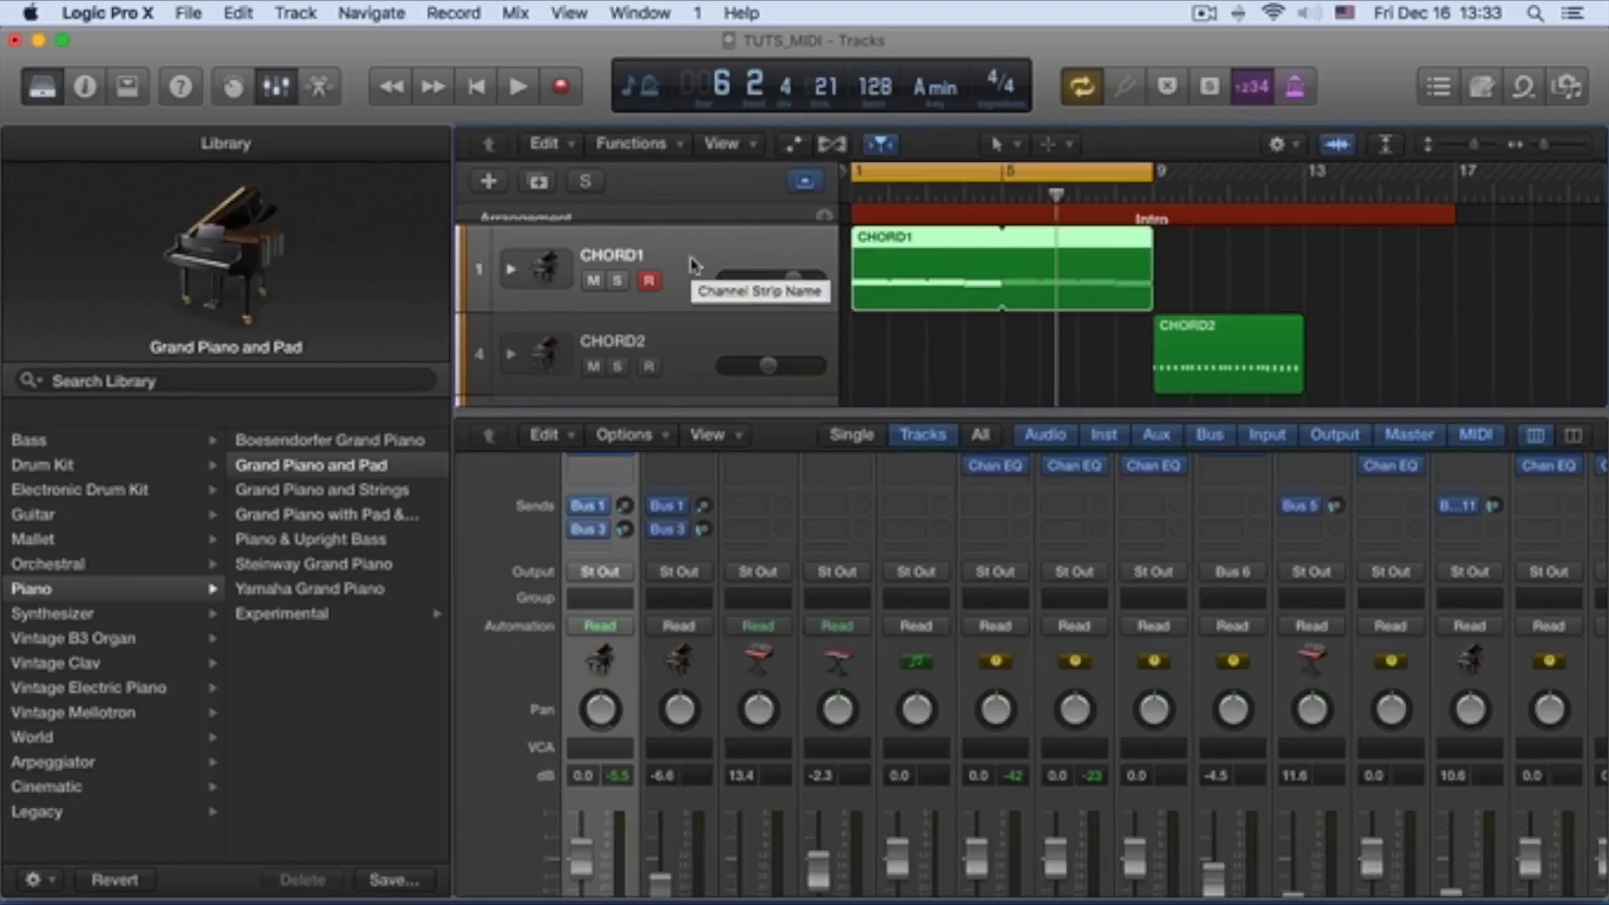
Step: Create a new software instrument track below CHORD1 and name it BELL
left_click(325, 15)
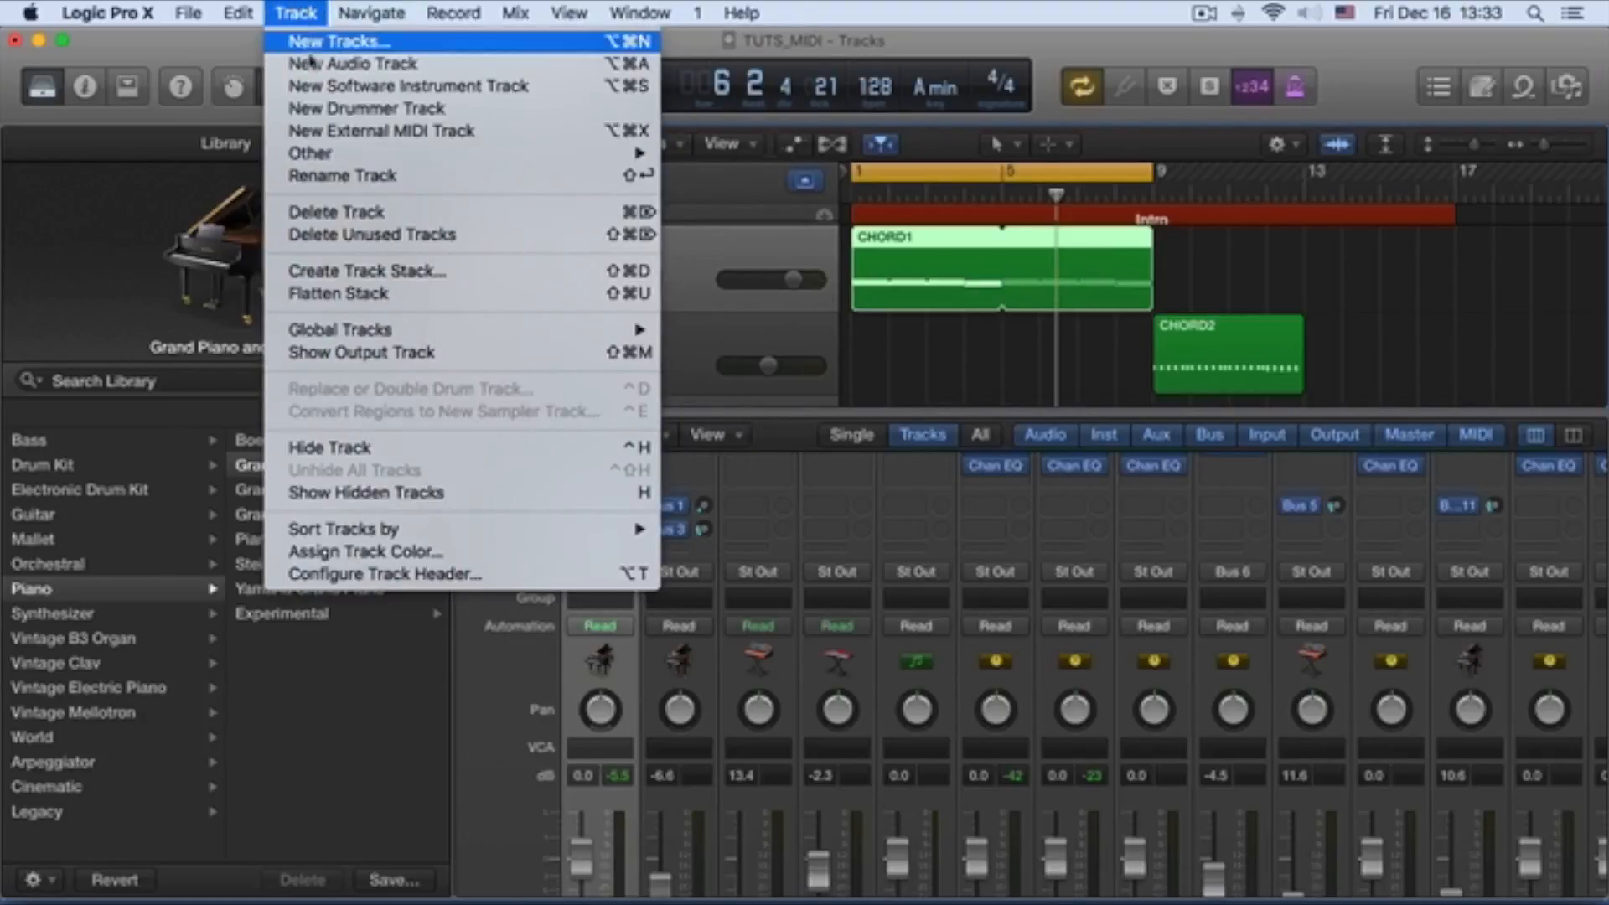
left_click(402, 86)
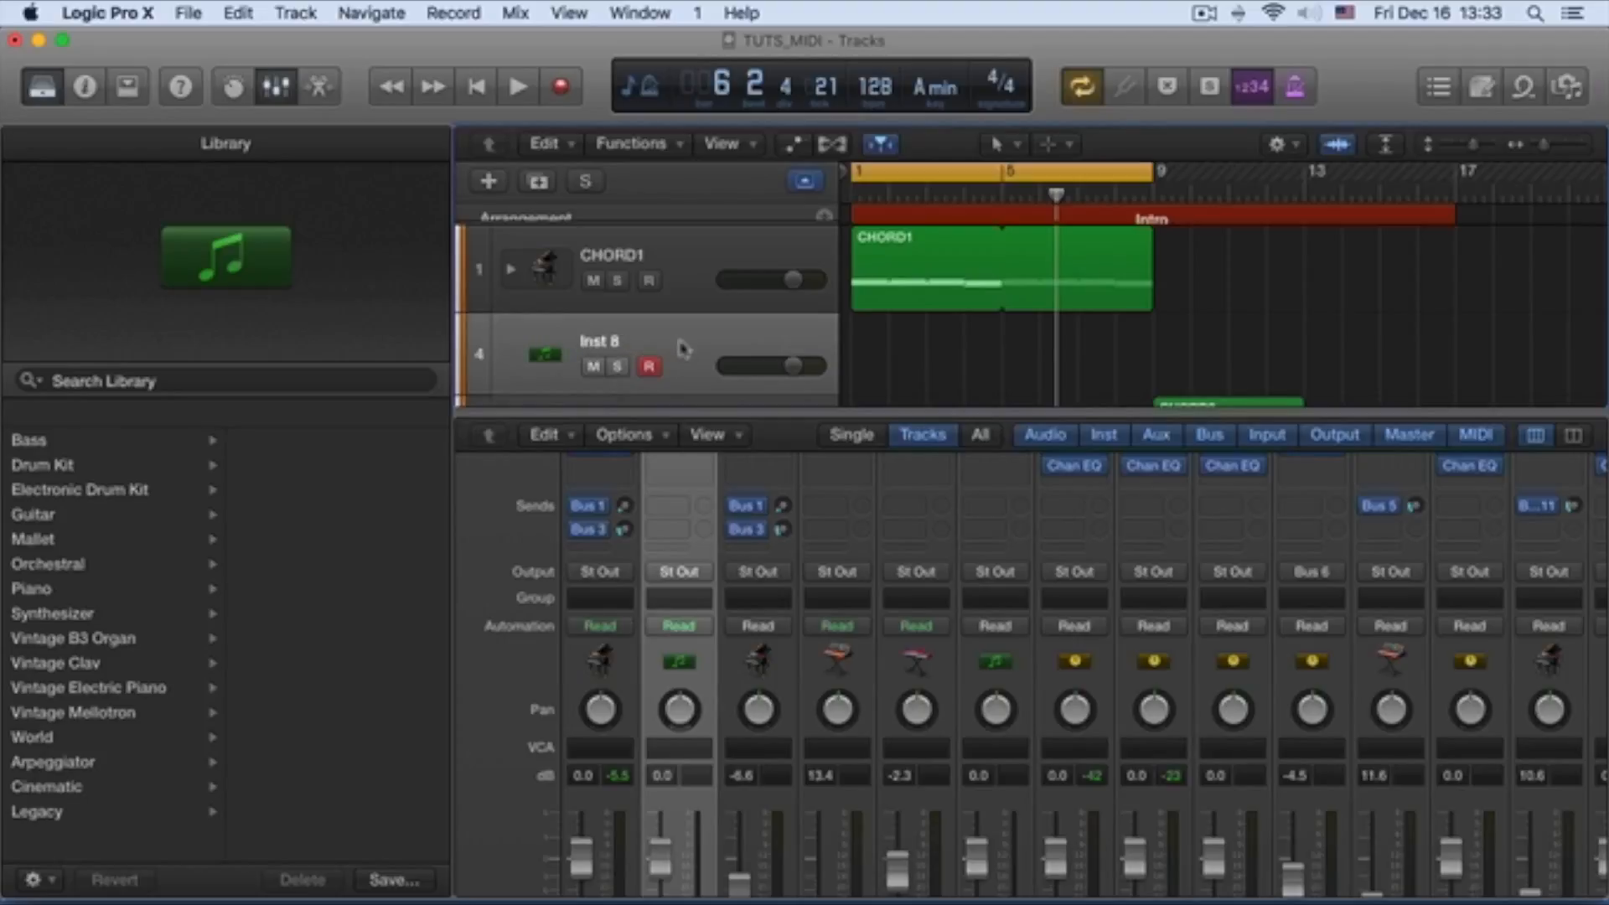
double_click(605, 345)
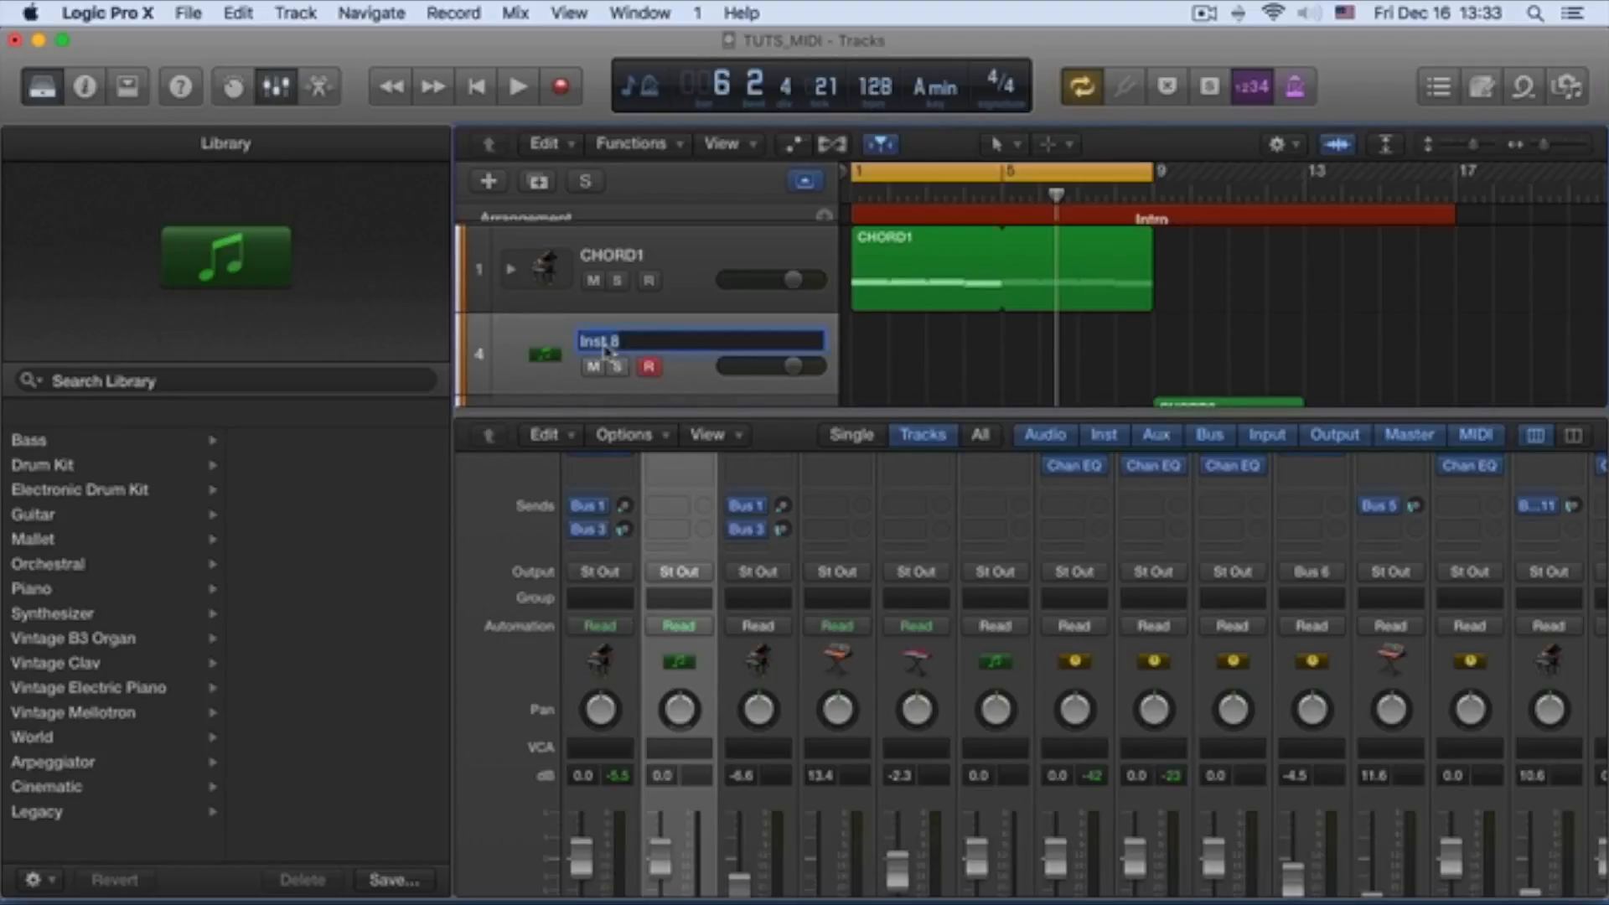
type("BELL")
key("Return")
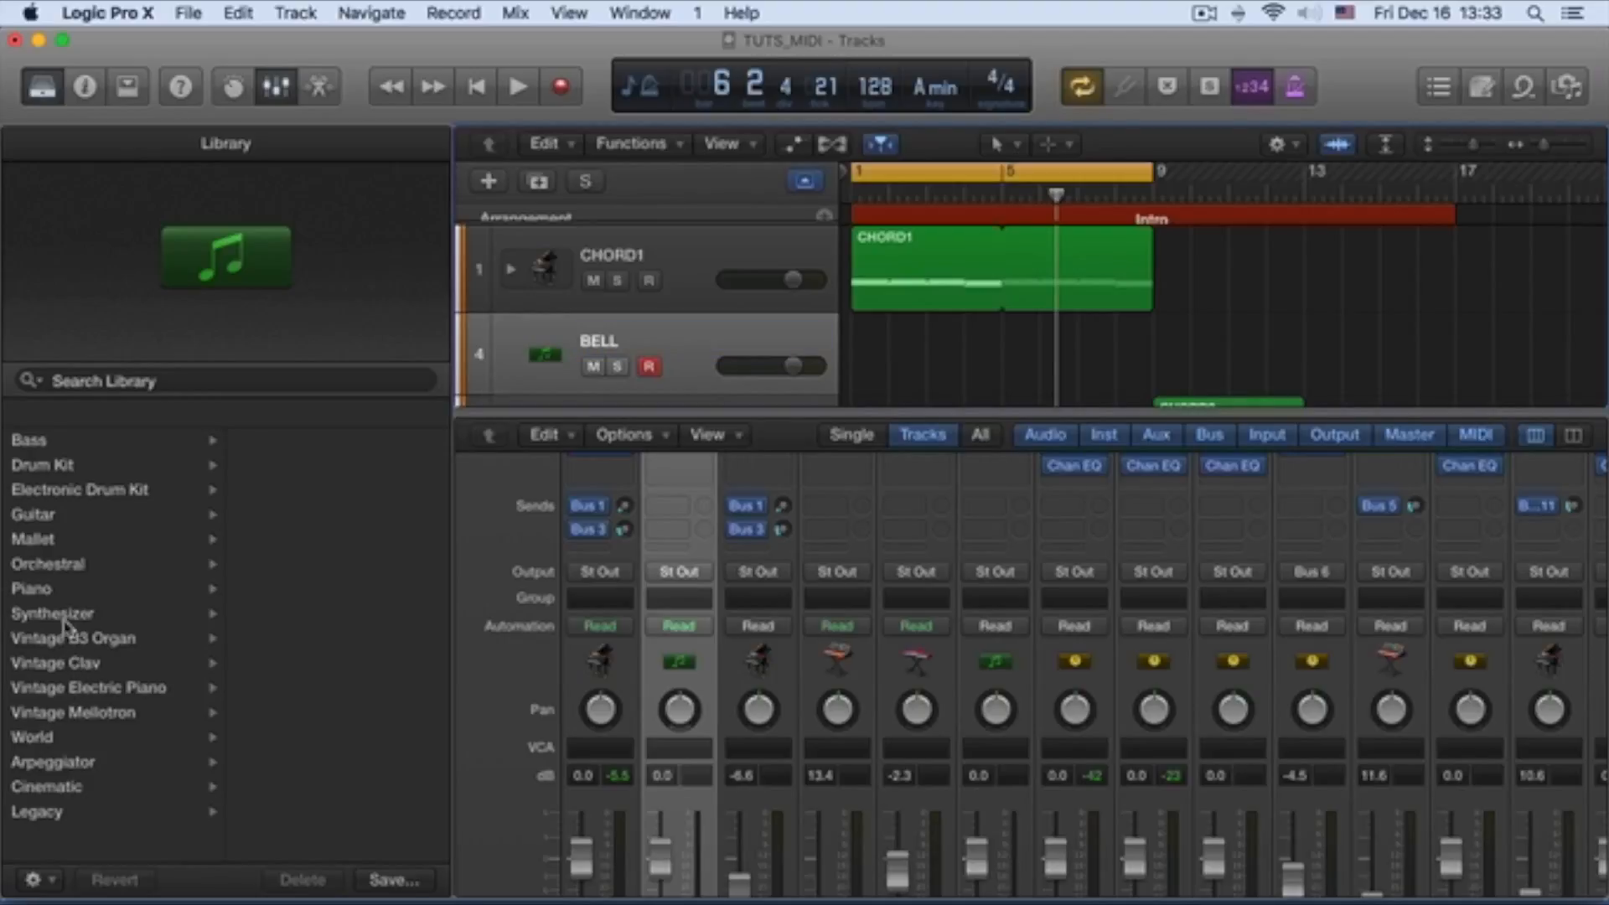
Step: Browse the Mallet, Orchestral, World Percussion and Cinematic Textures library categories for a bell-like sound
left_click(49, 545)
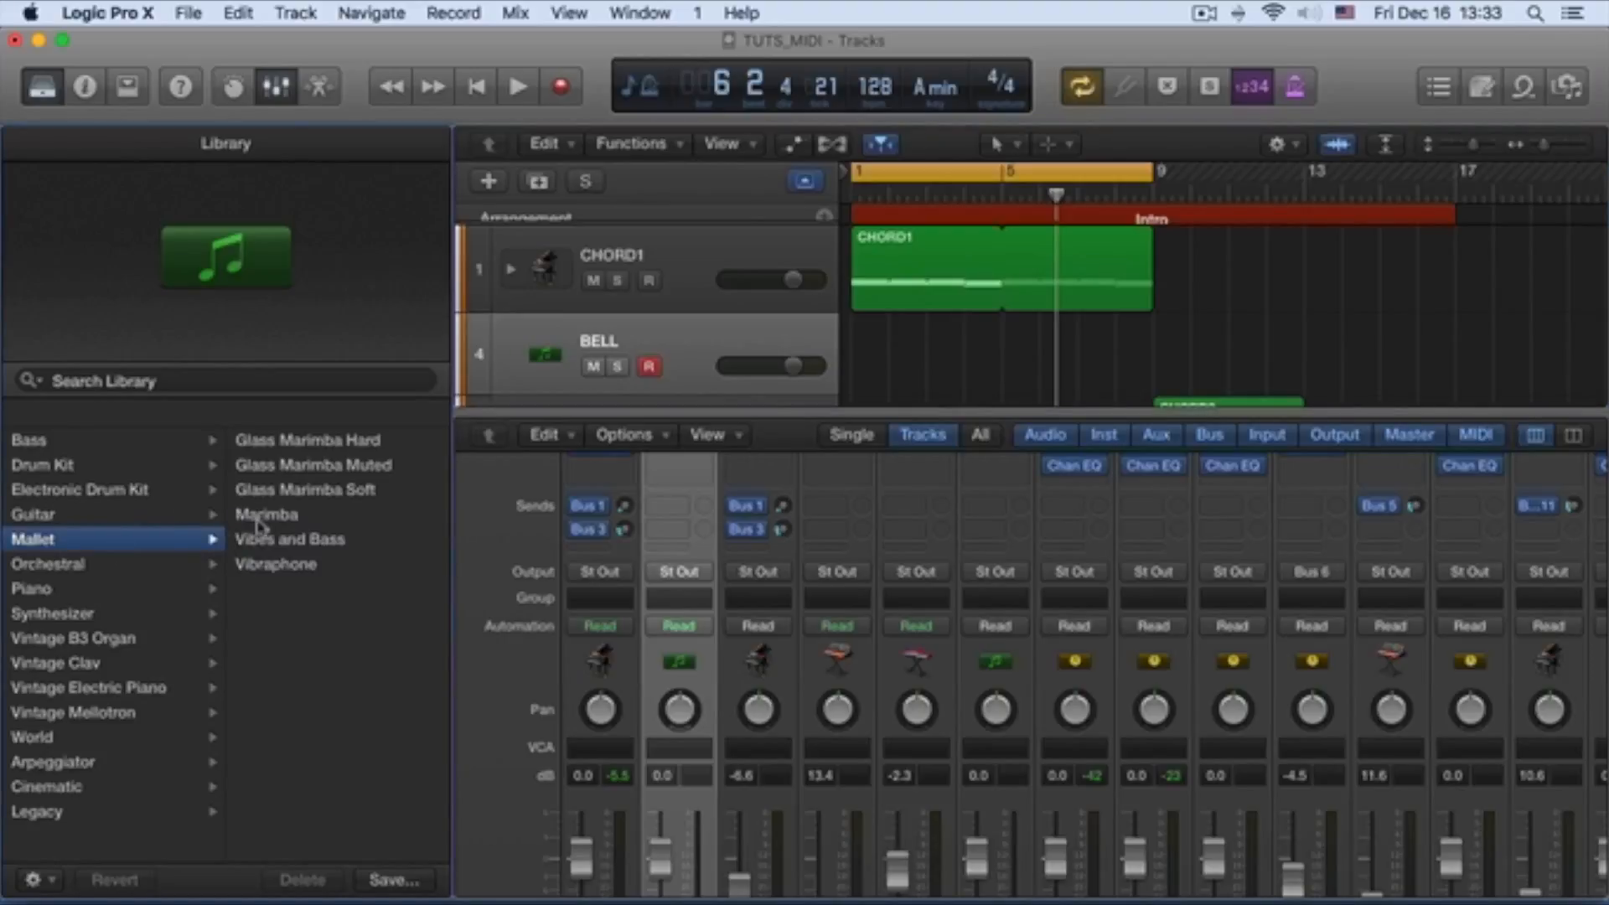
left_click(54, 570)
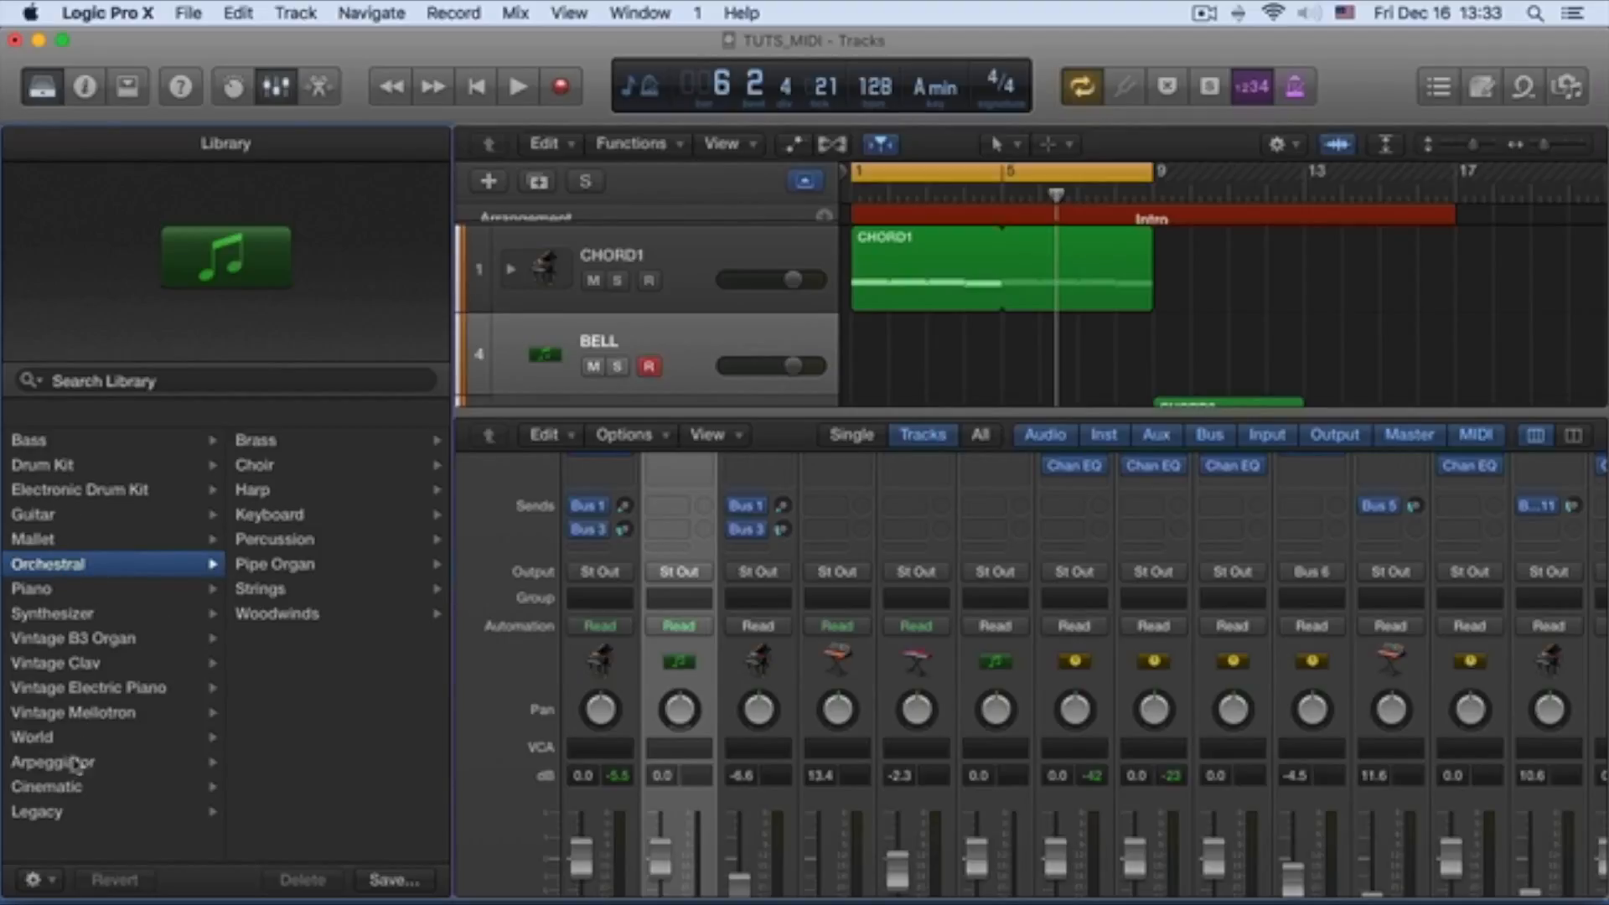
left_click(34, 738)
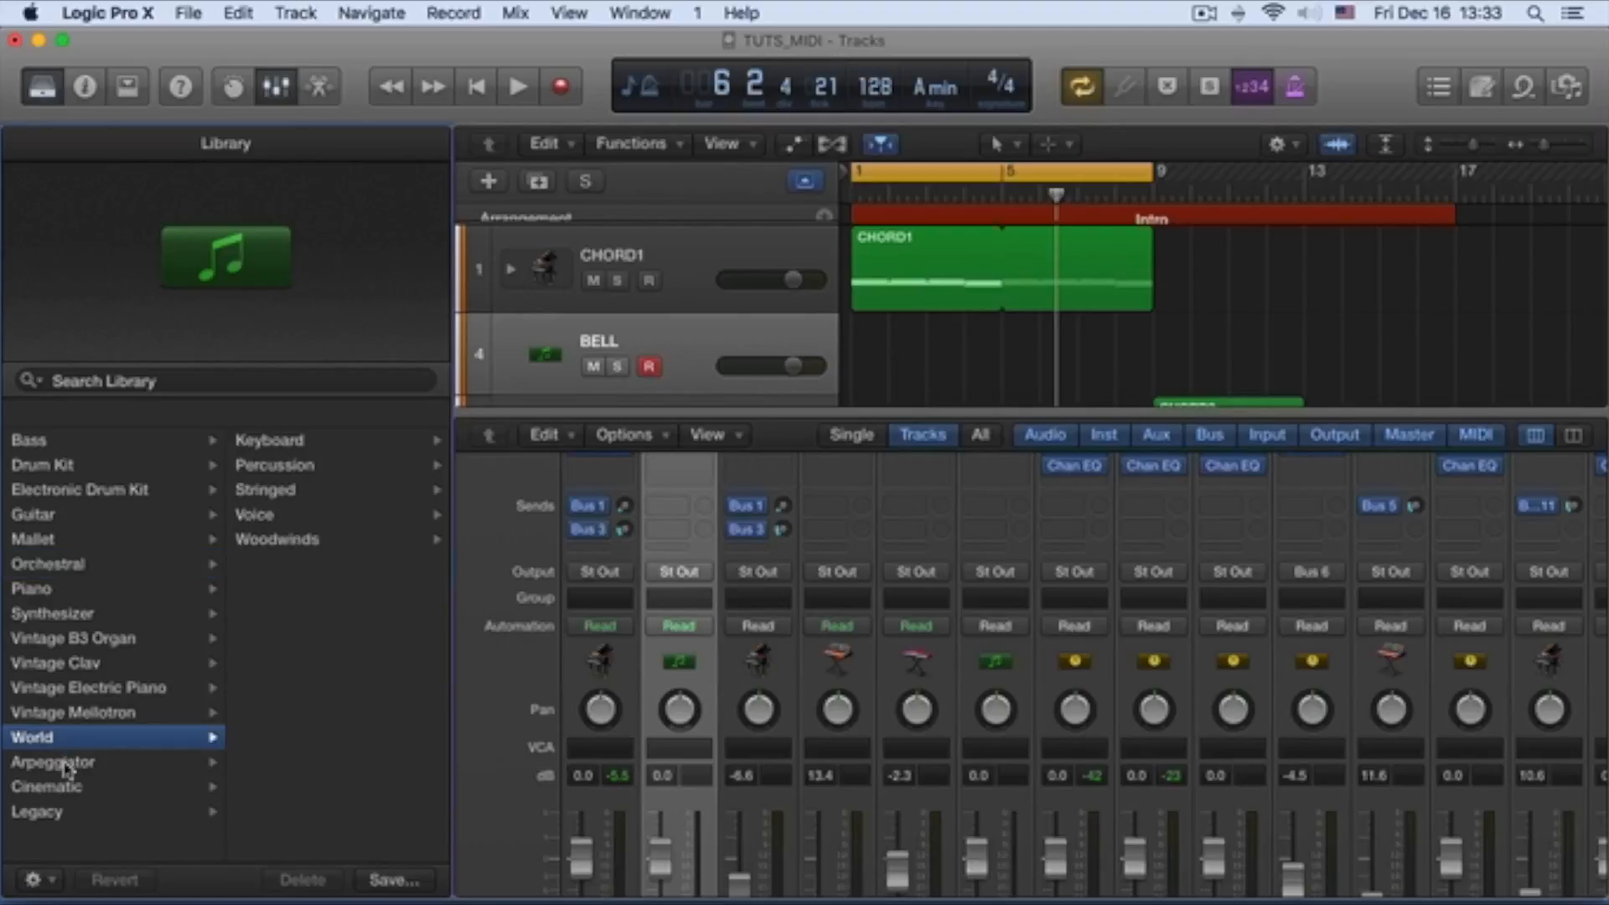
left_click(259, 467)
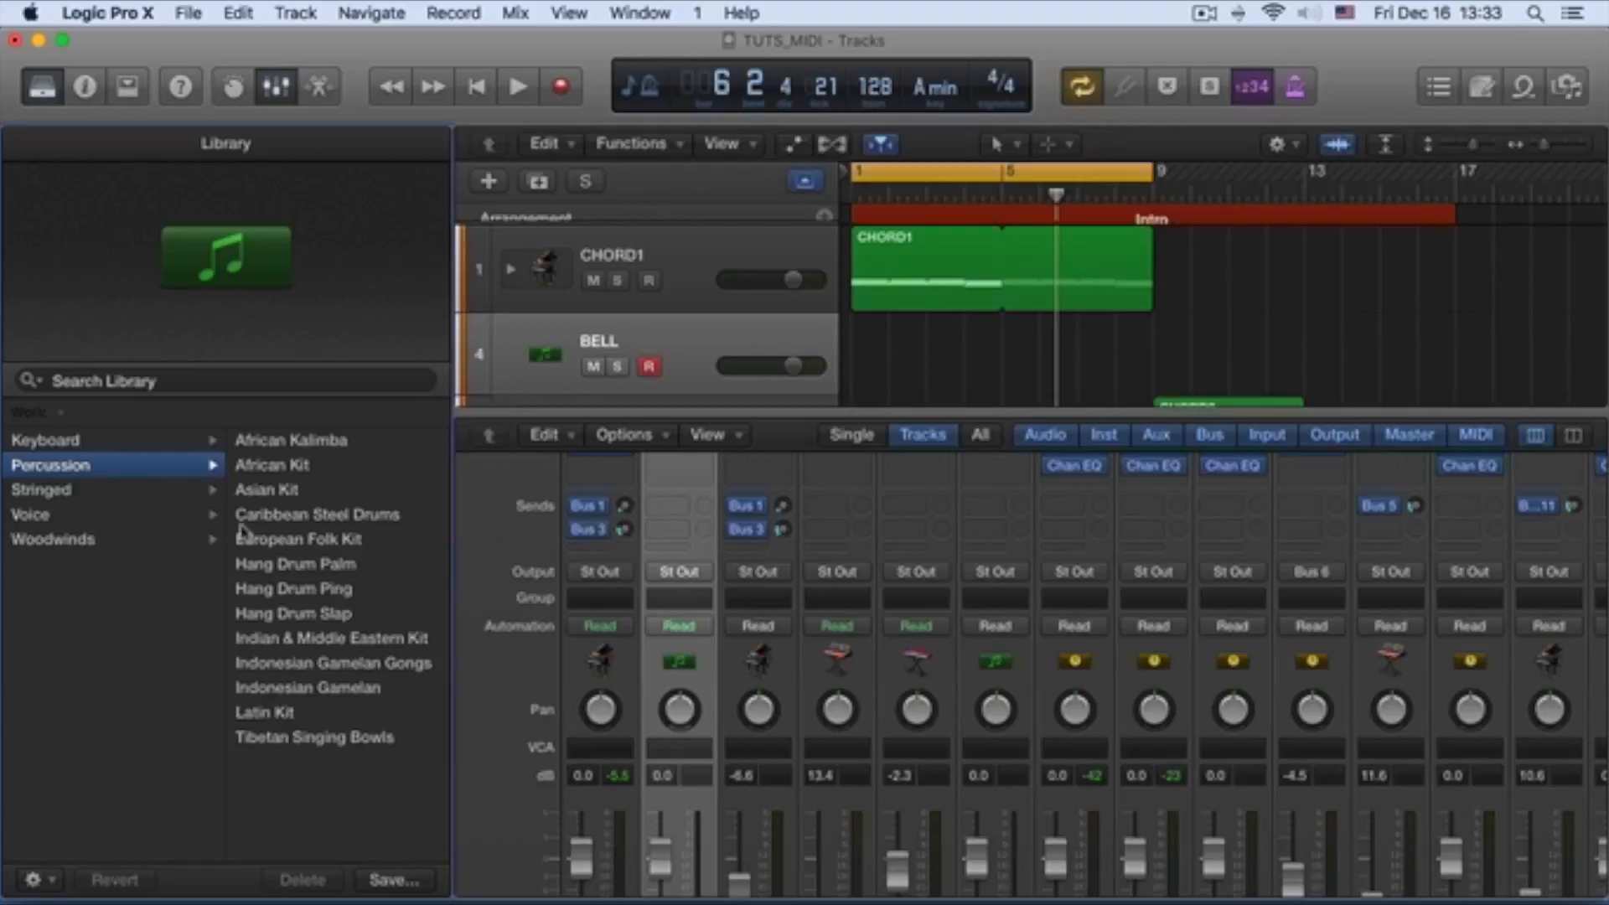
scroll(255, 526, "left", 5)
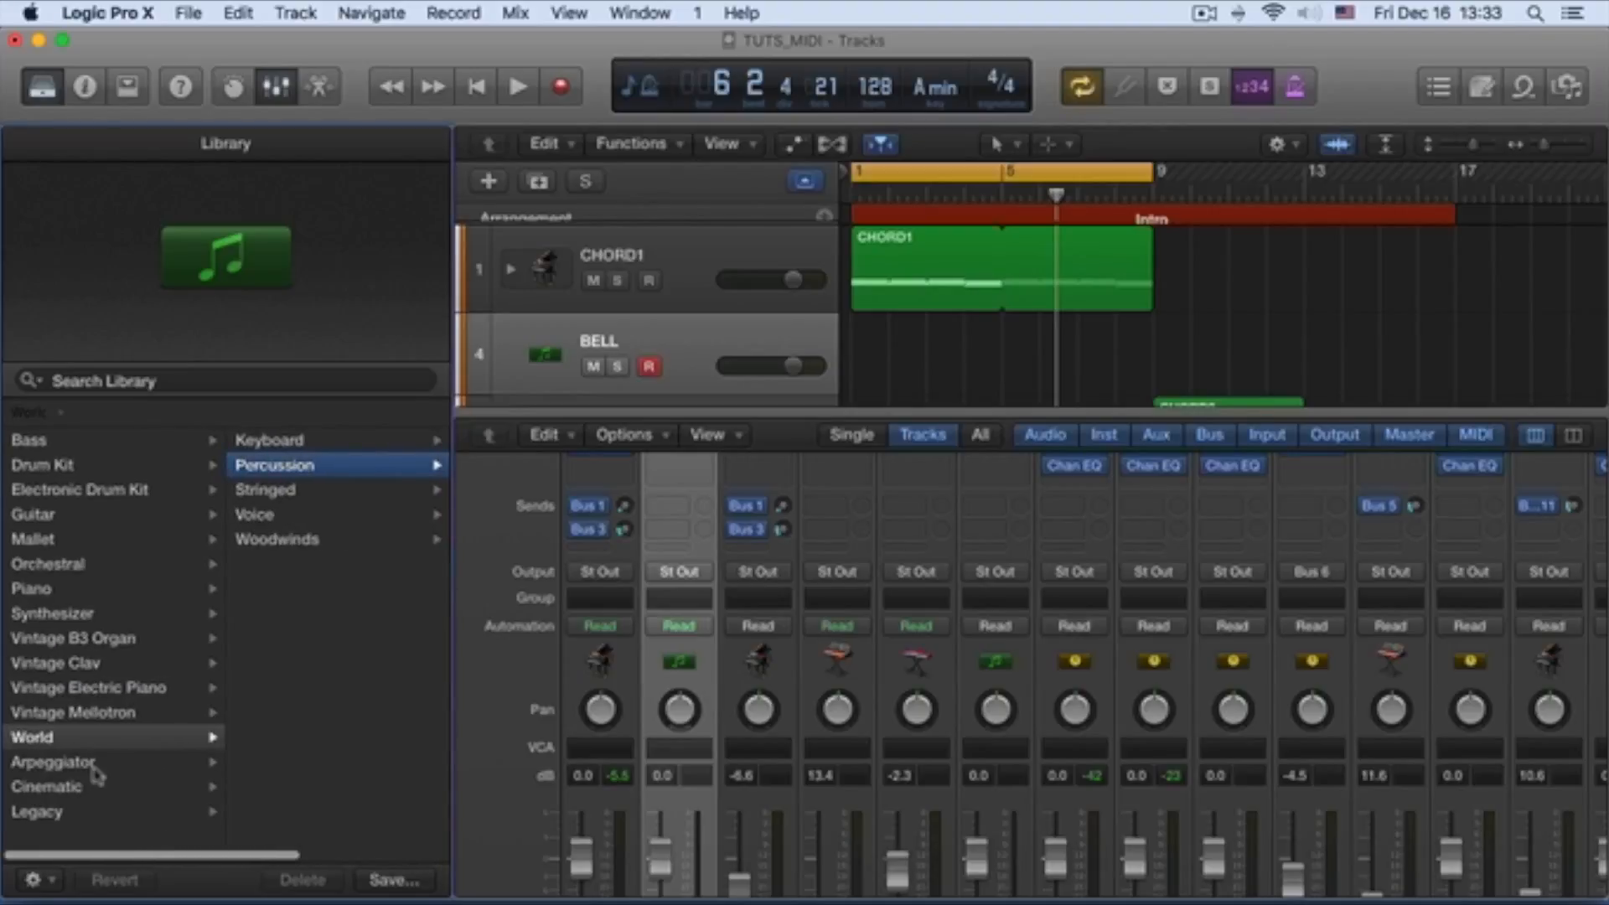
left_click(65, 786)
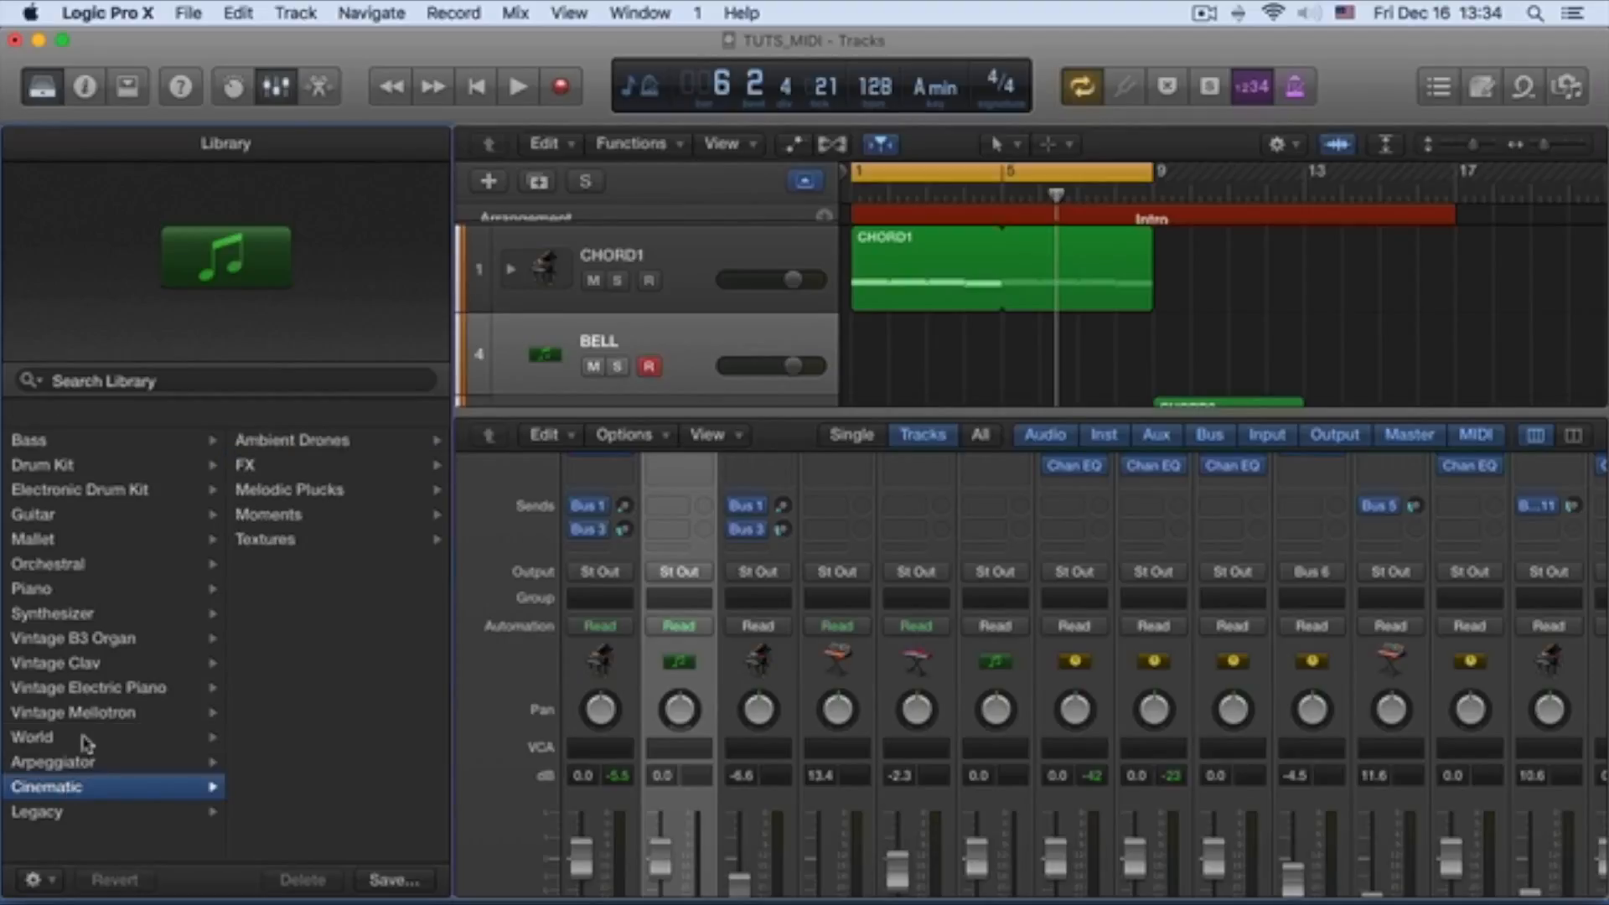
left_click(251, 543)
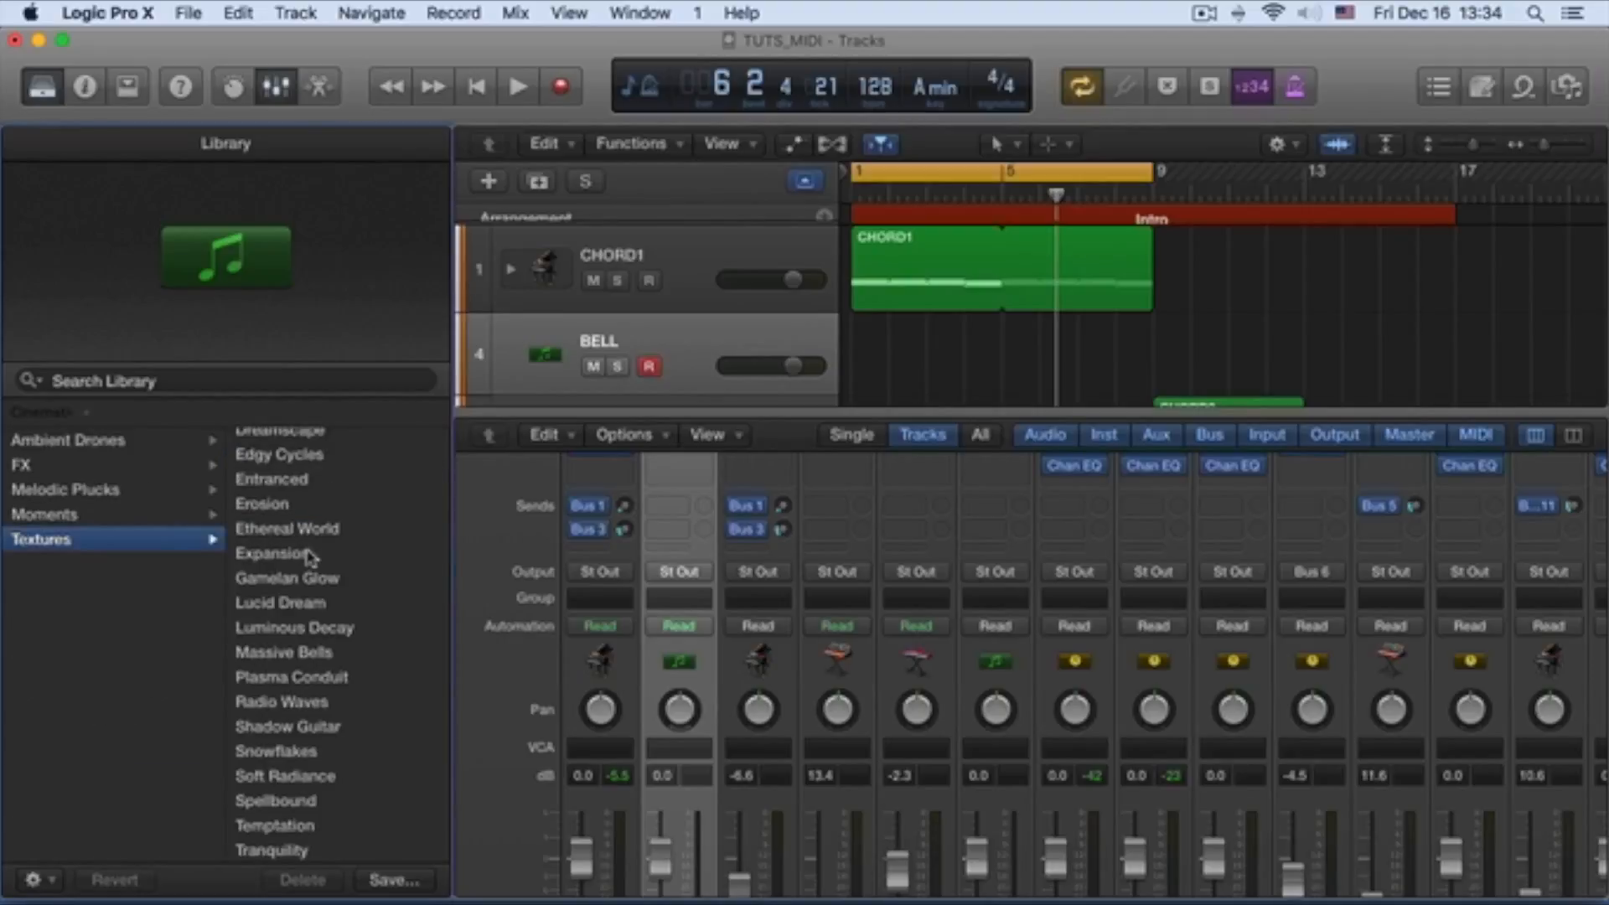
scroll(310, 558, "up", 2)
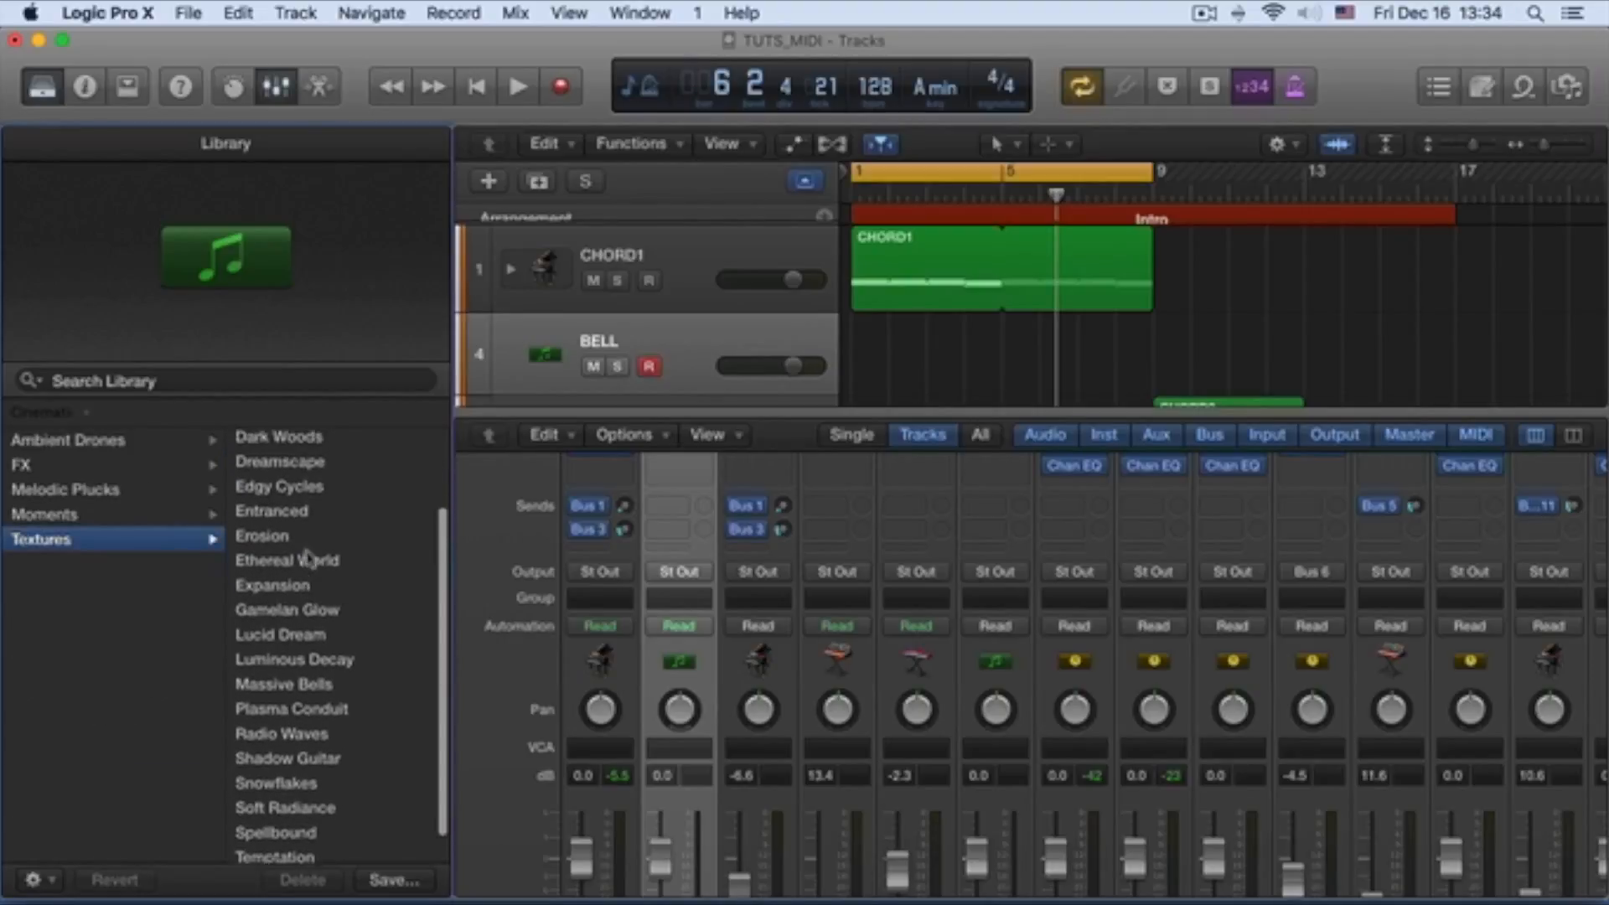
scroll(308, 557, "up", 3)
scroll(303, 557, "left", 3)
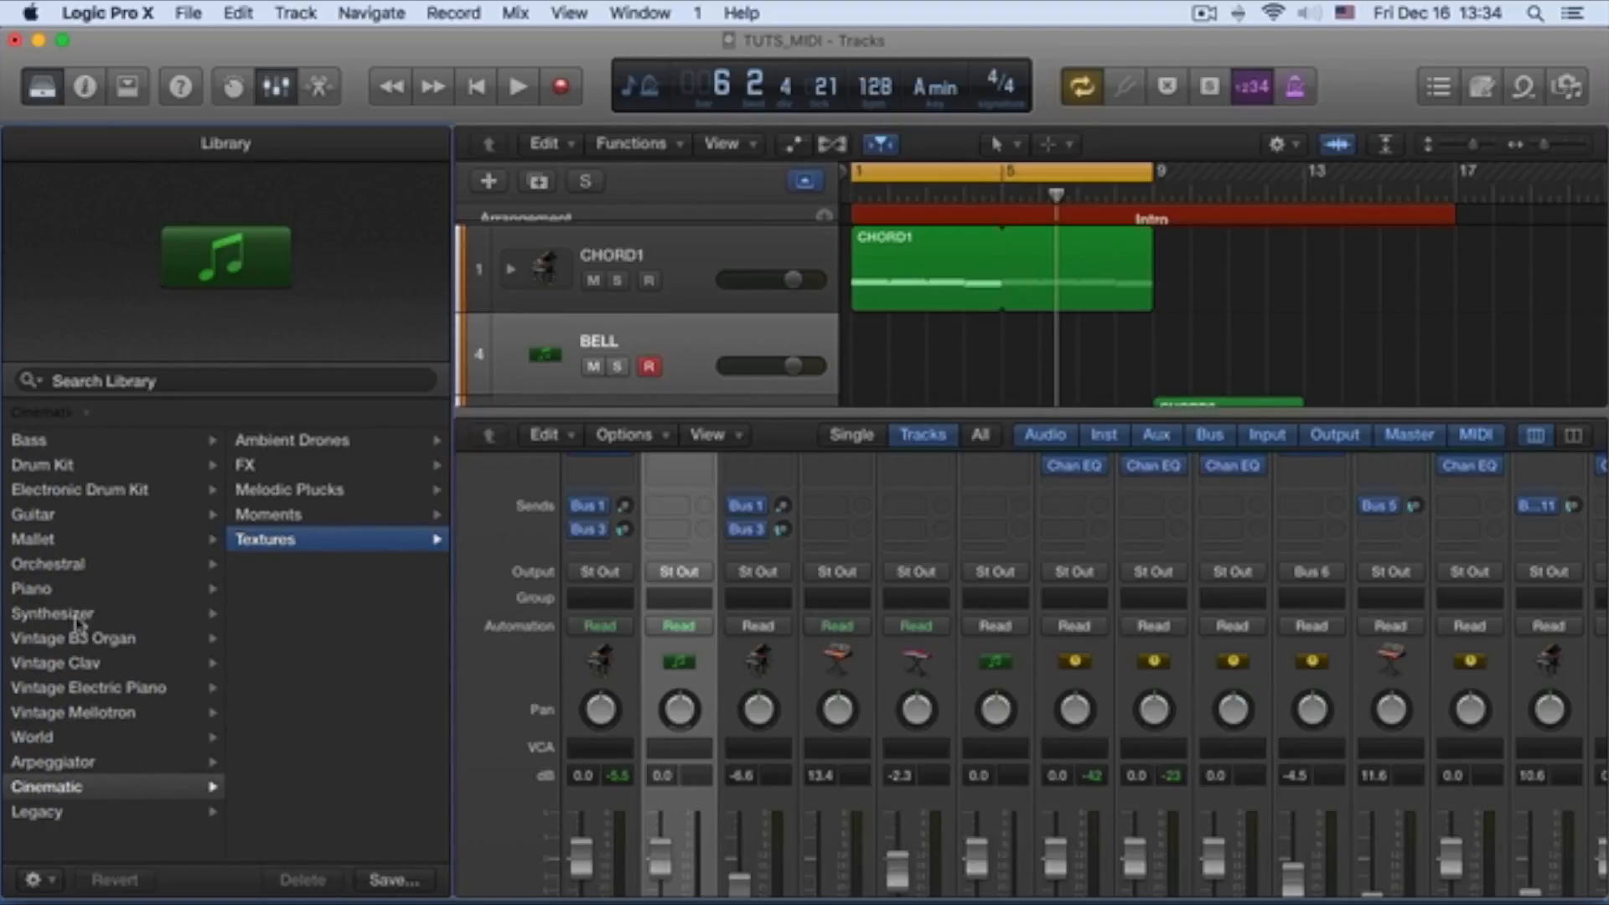
Step: Load the Marimba patch from the library's Mallet category onto the BELL track
left_click(47, 564)
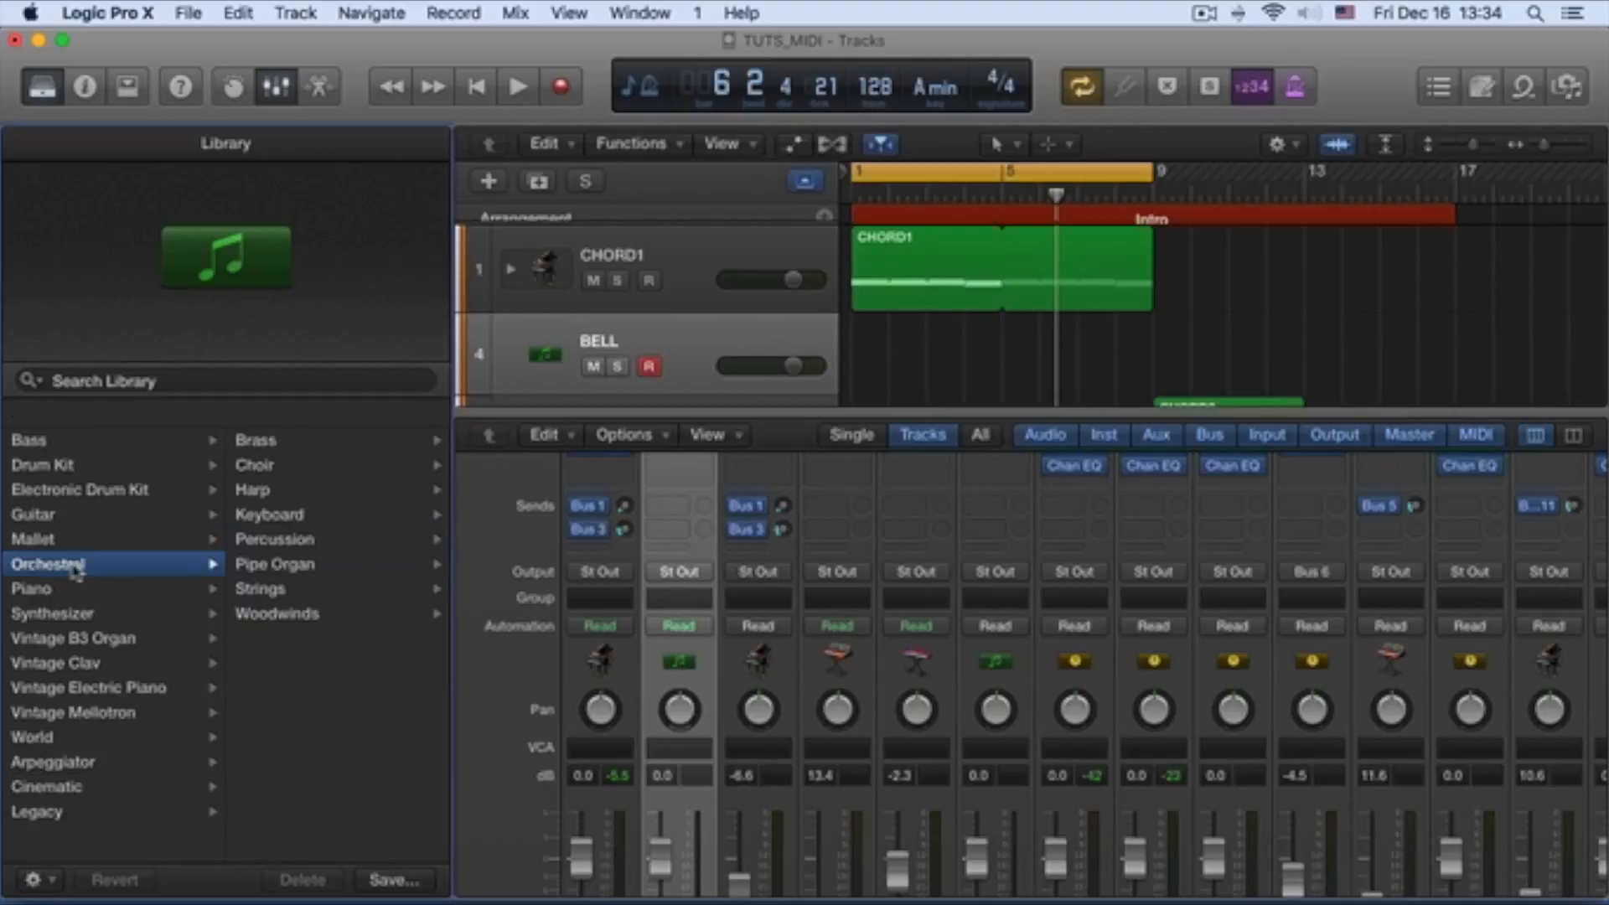
left_click(63, 544)
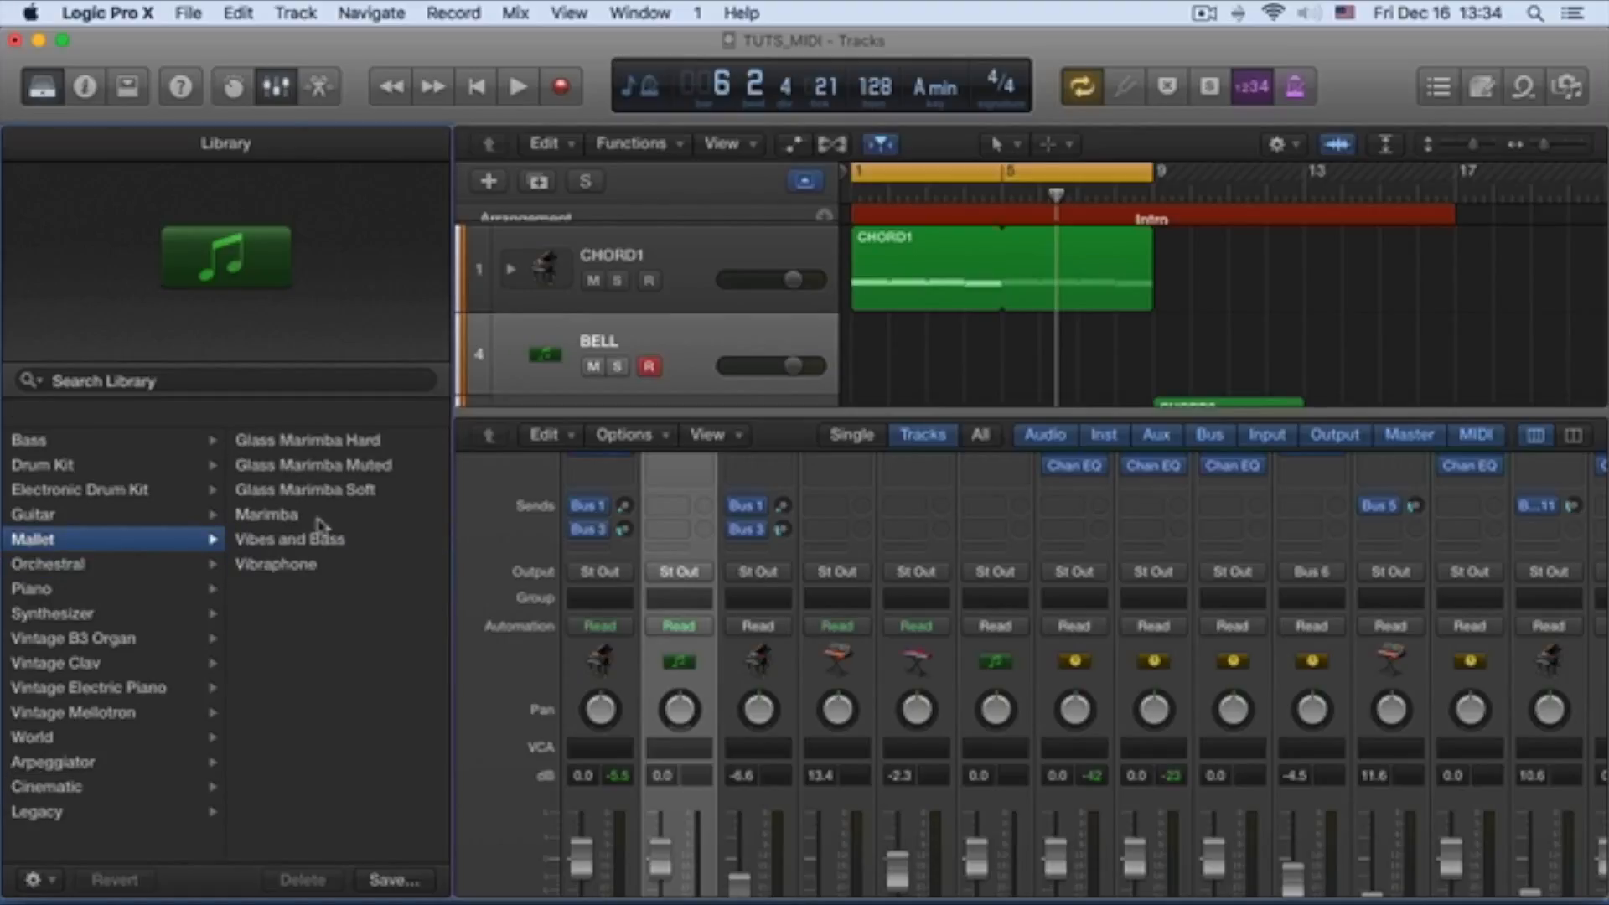
left_click(299, 521)
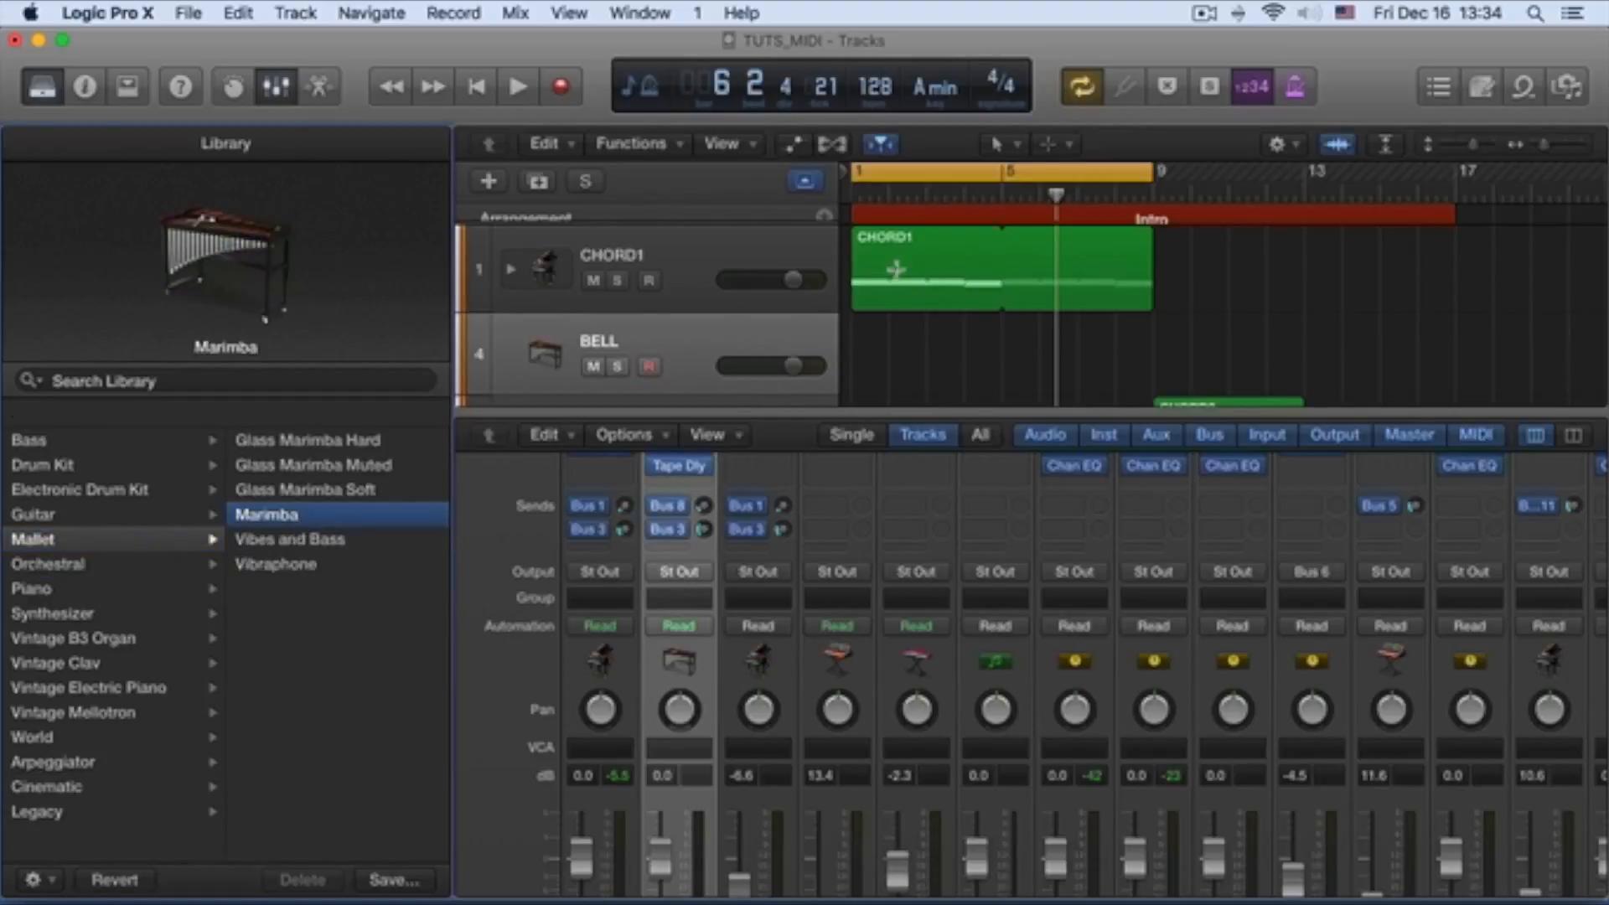
Step: Create an empty MIDI region at bar 1 of the BELL track, lengthen it to about four bars and open it in the Piano Roll
right_click(865, 335)
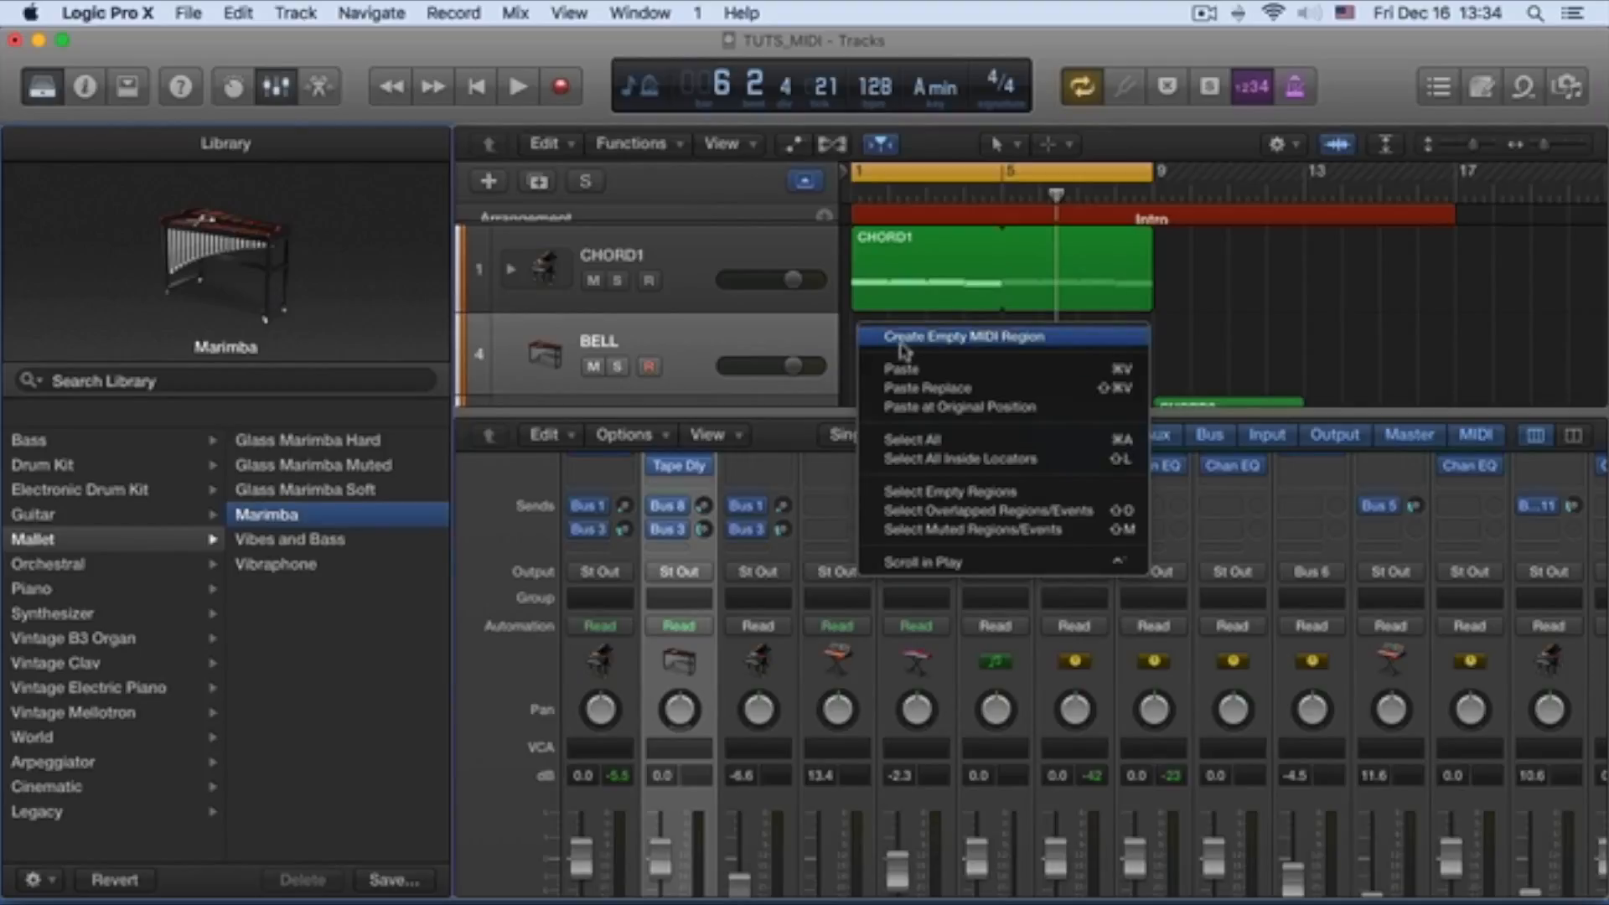
left_click(872, 336)
left_click_drag(877, 383, 991, 384)
double_click(911, 328)
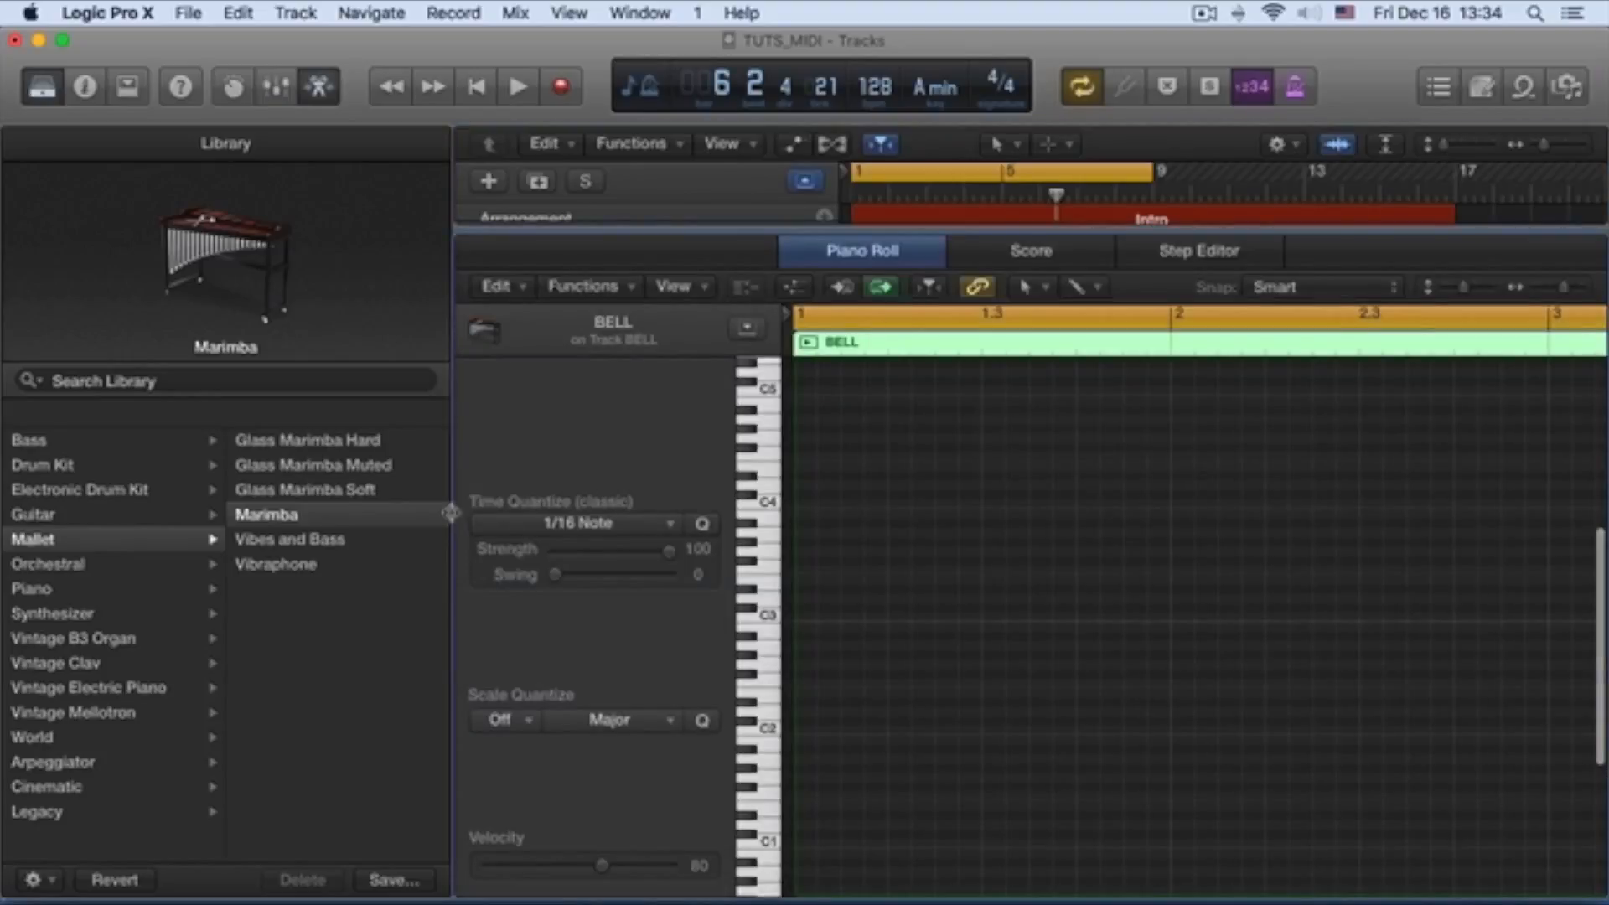
Step: Audition Marimba keys between C3 and C4 in the Piano Roll and briefly play the cycle from bar 1
left_click(768, 508)
key("super+Up")
key("super+Up")
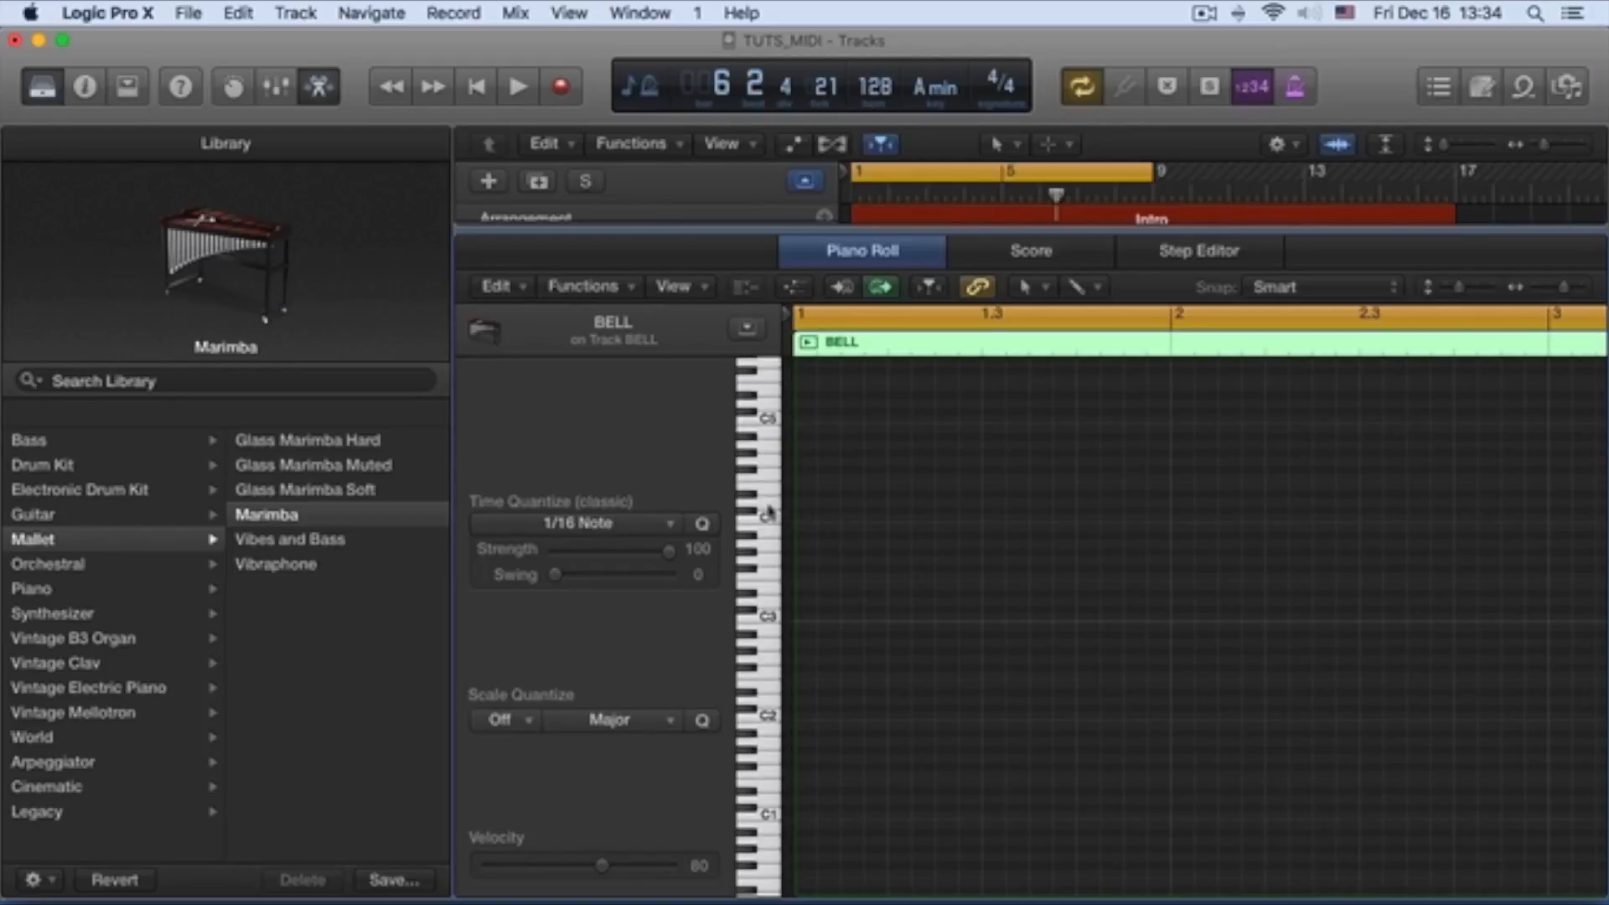
key("super+Down")
key("super+Down")
key("super+Down")
key("super+Down")
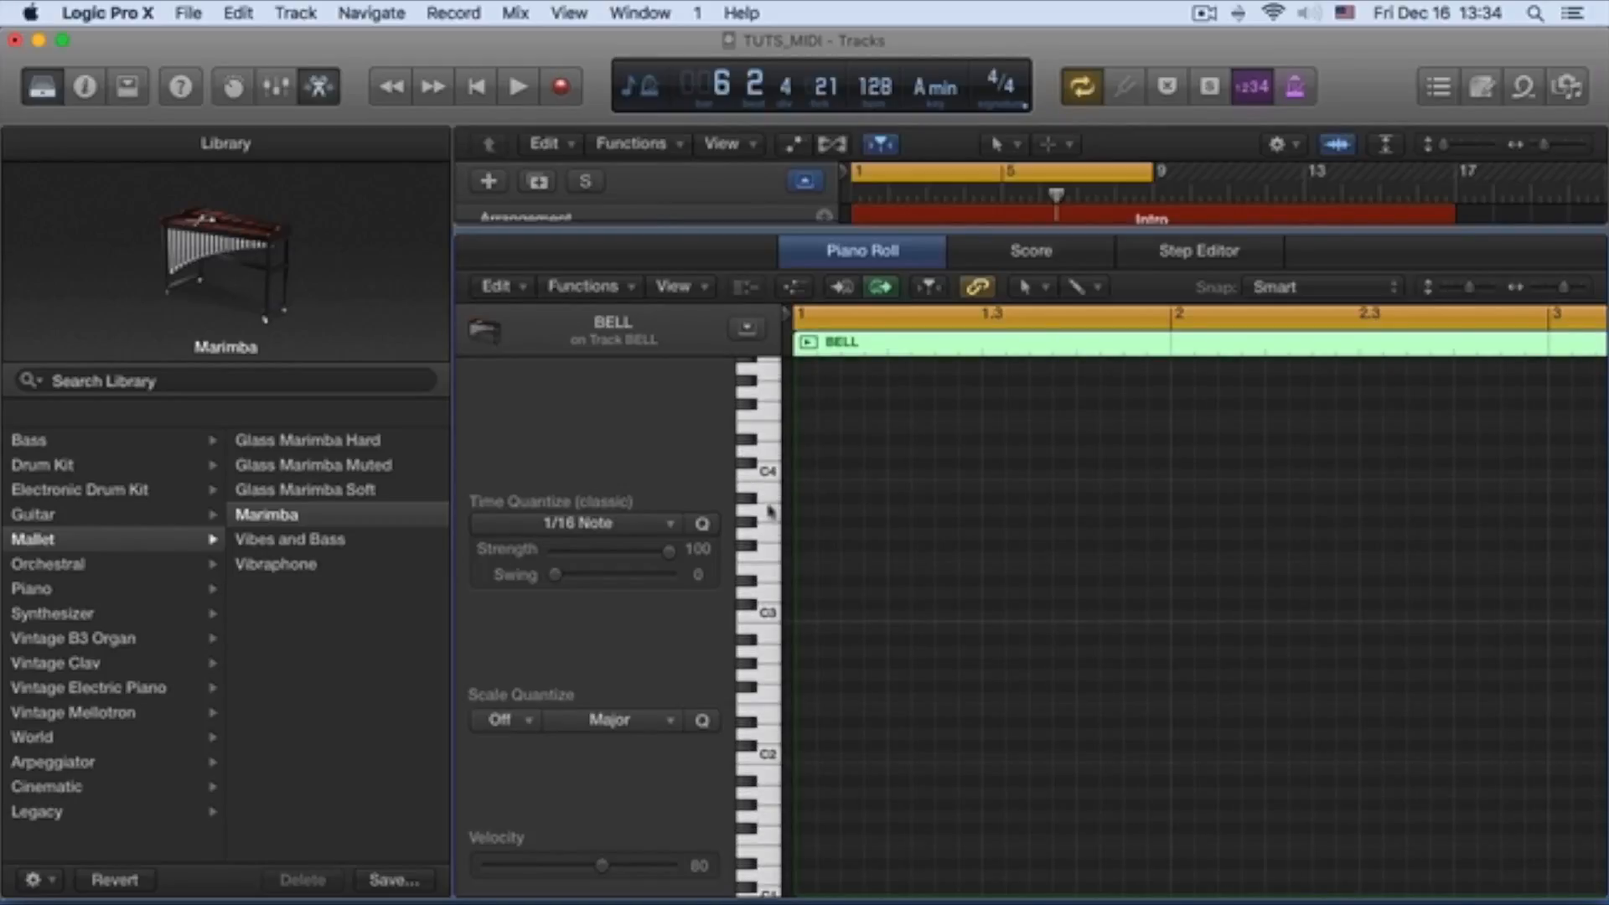
left_click(764, 577)
key("space")
key("space")
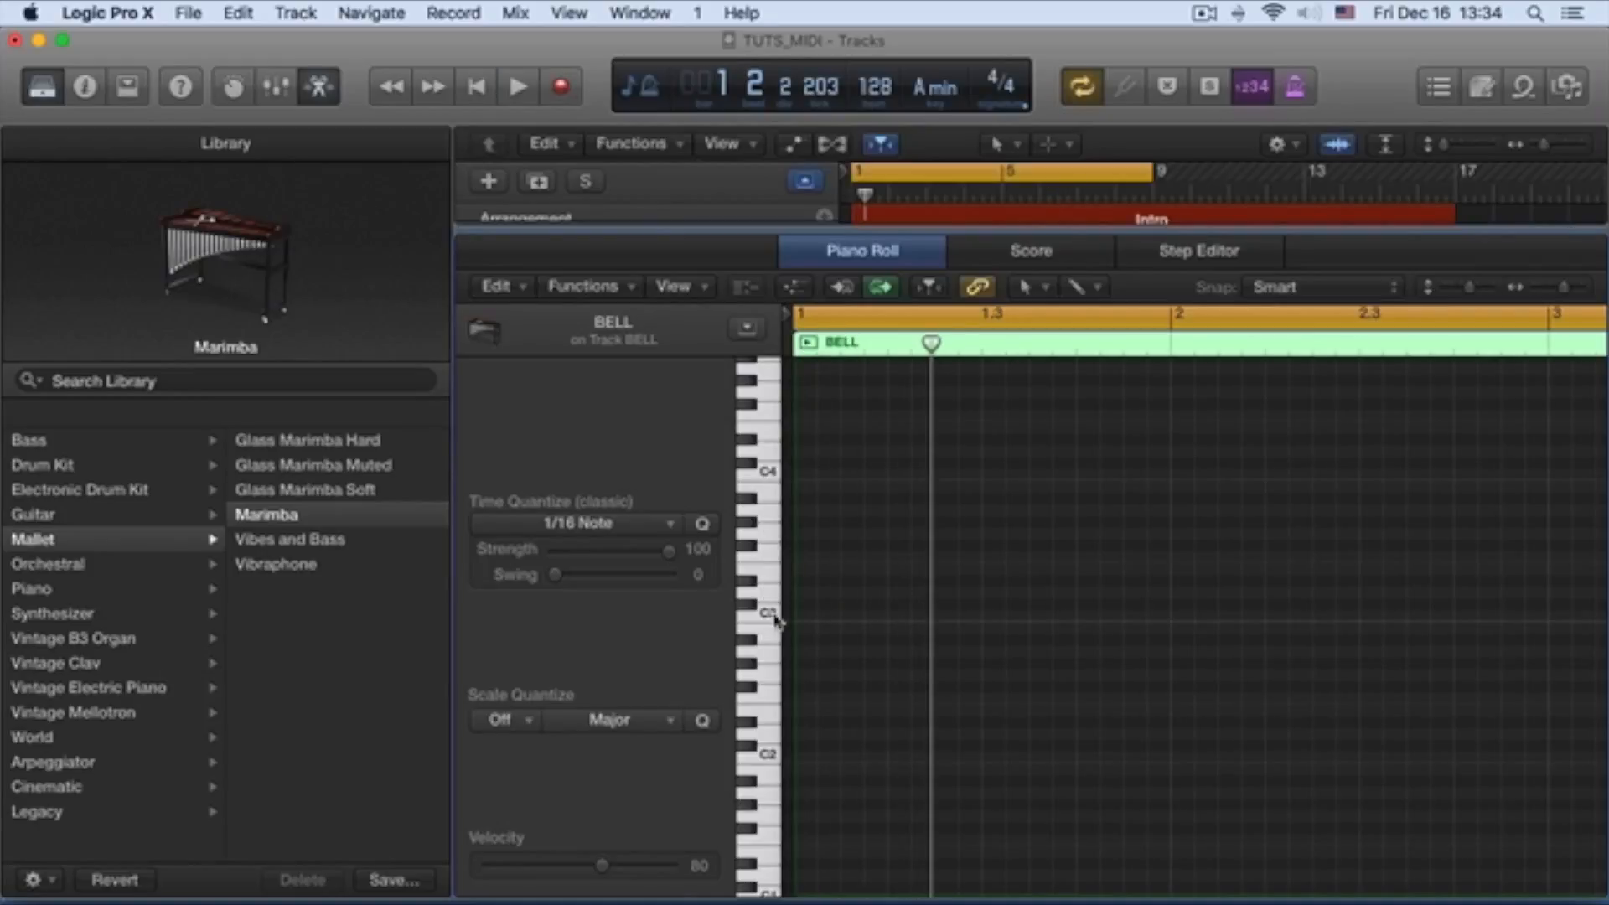
key("space")
key("space")
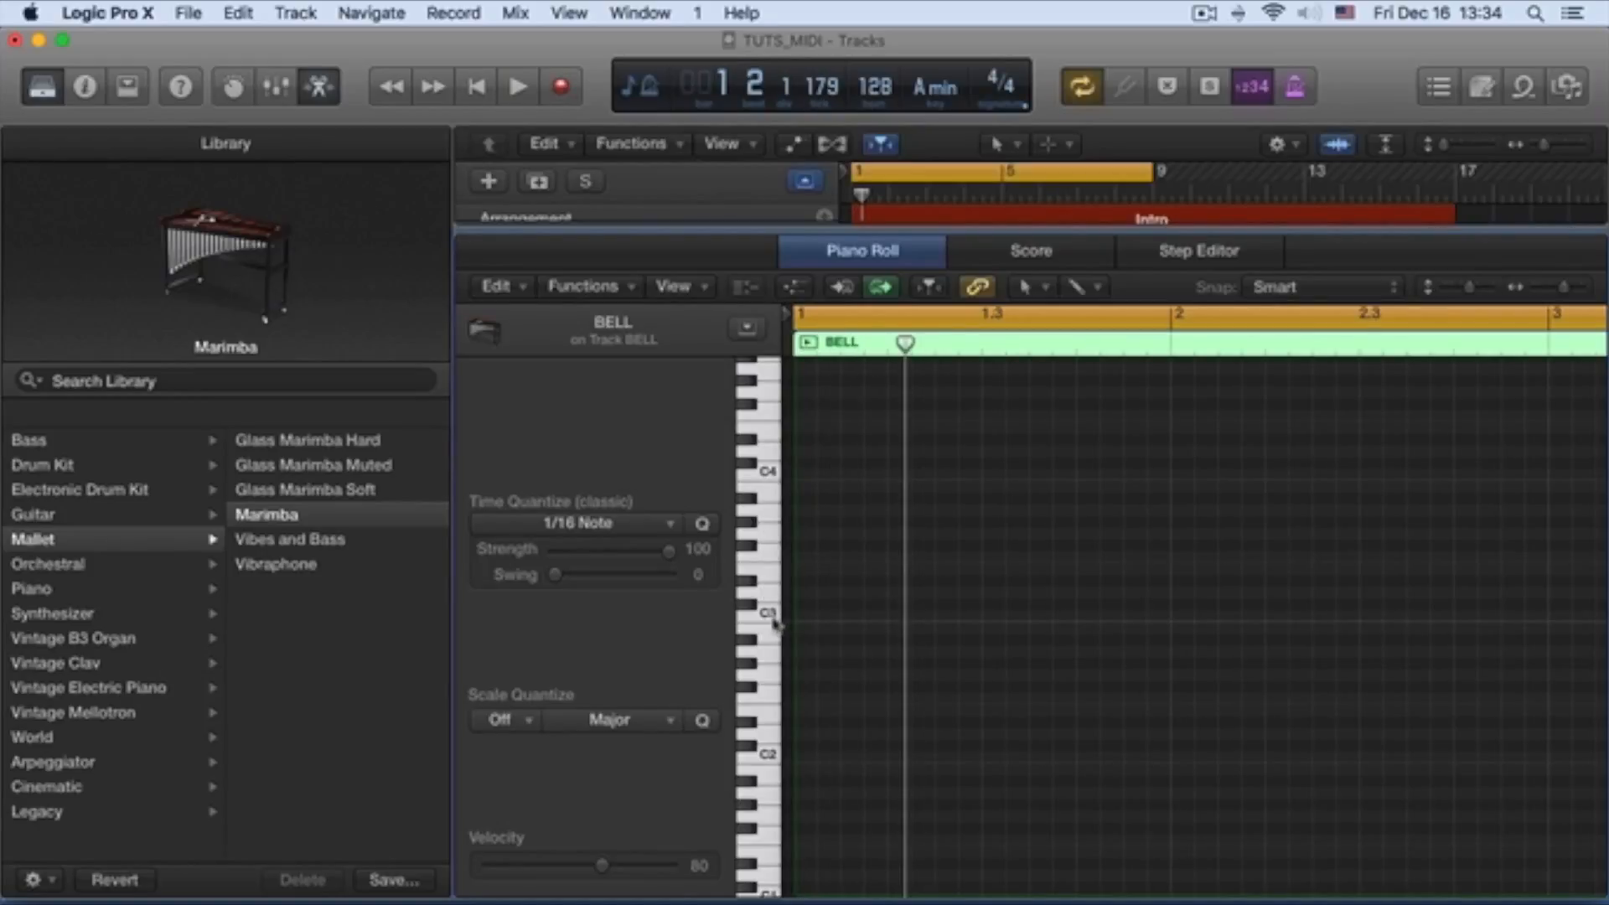
Step: Check the chord progression in the project notes and audition a Marimba key just below C3
scroll(774, 624, "up", 1)
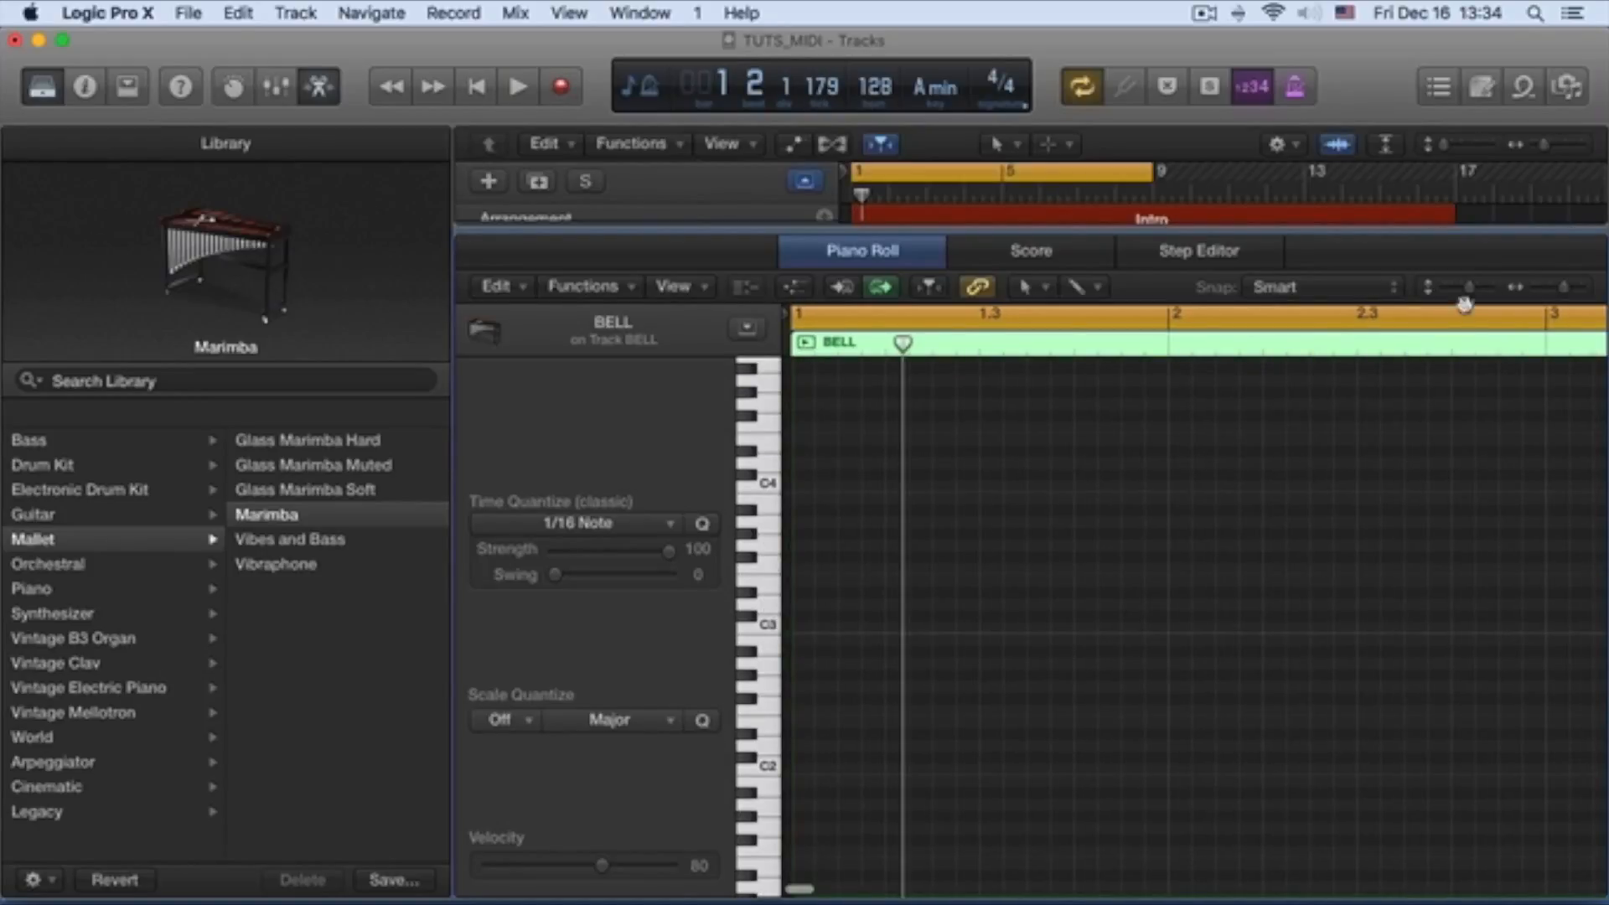
left_click(1481, 92)
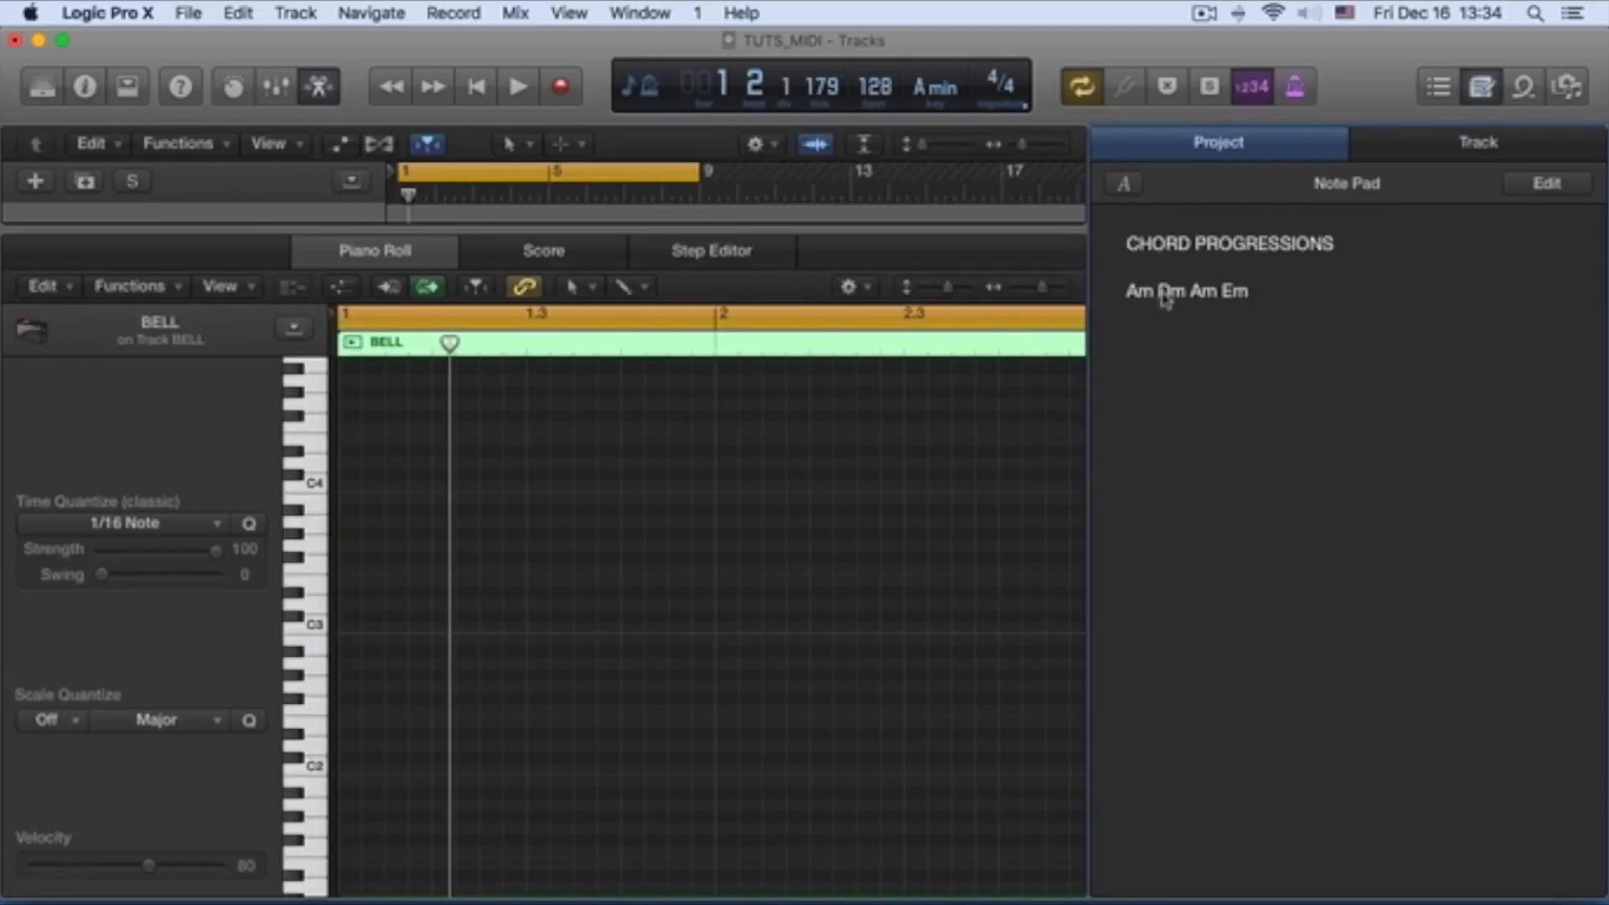
left_click(1481, 91)
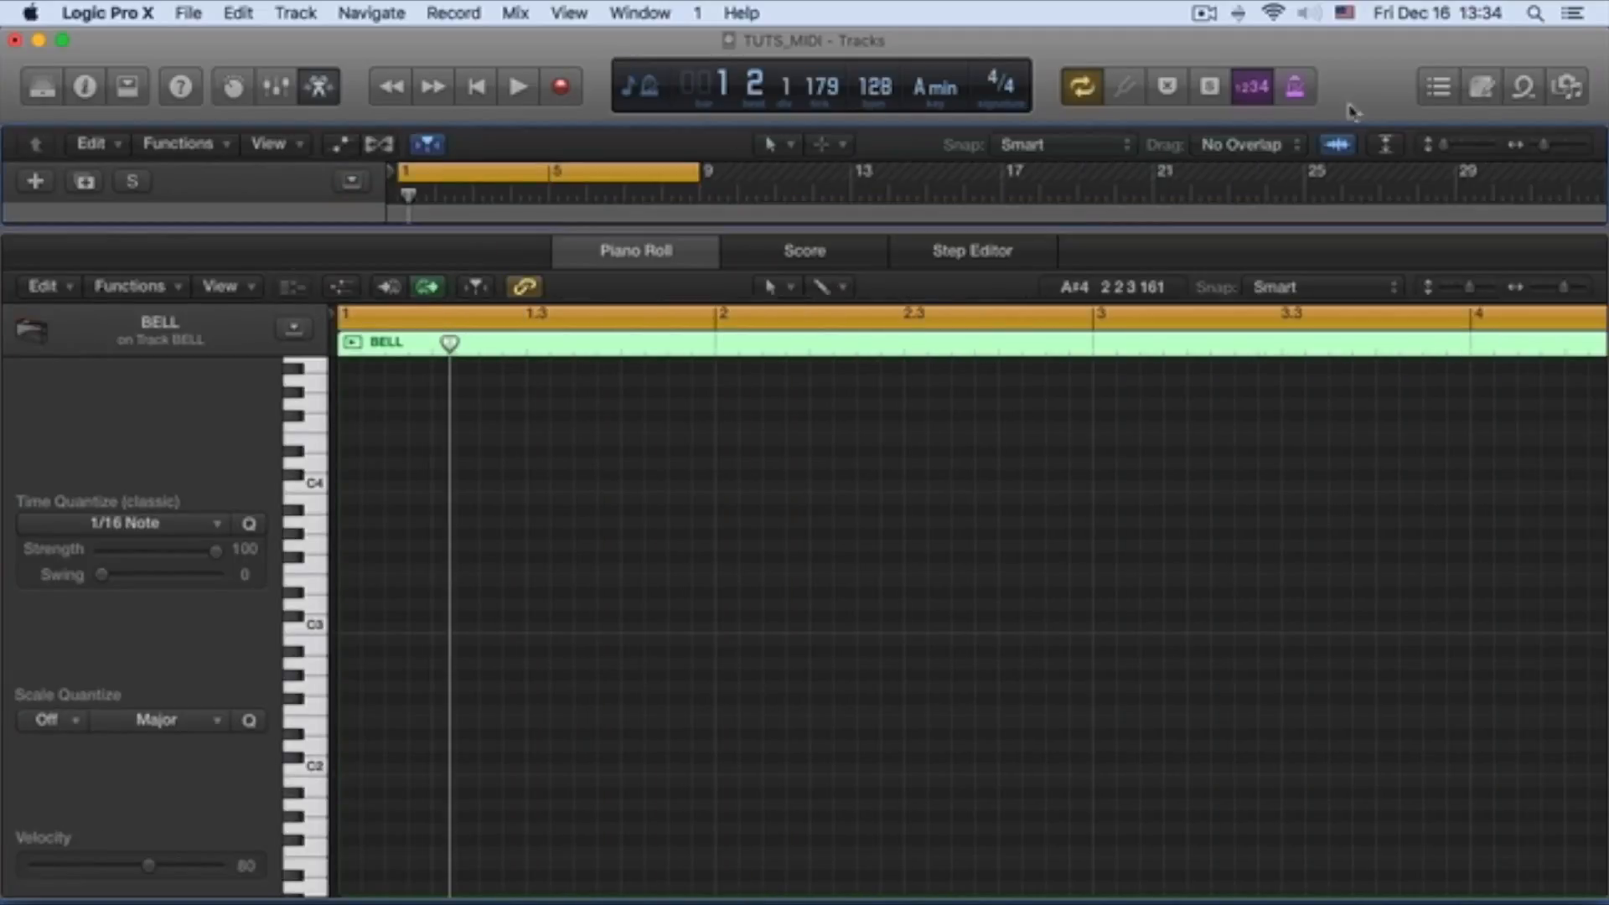
scroll(830, 410, "left", 1)
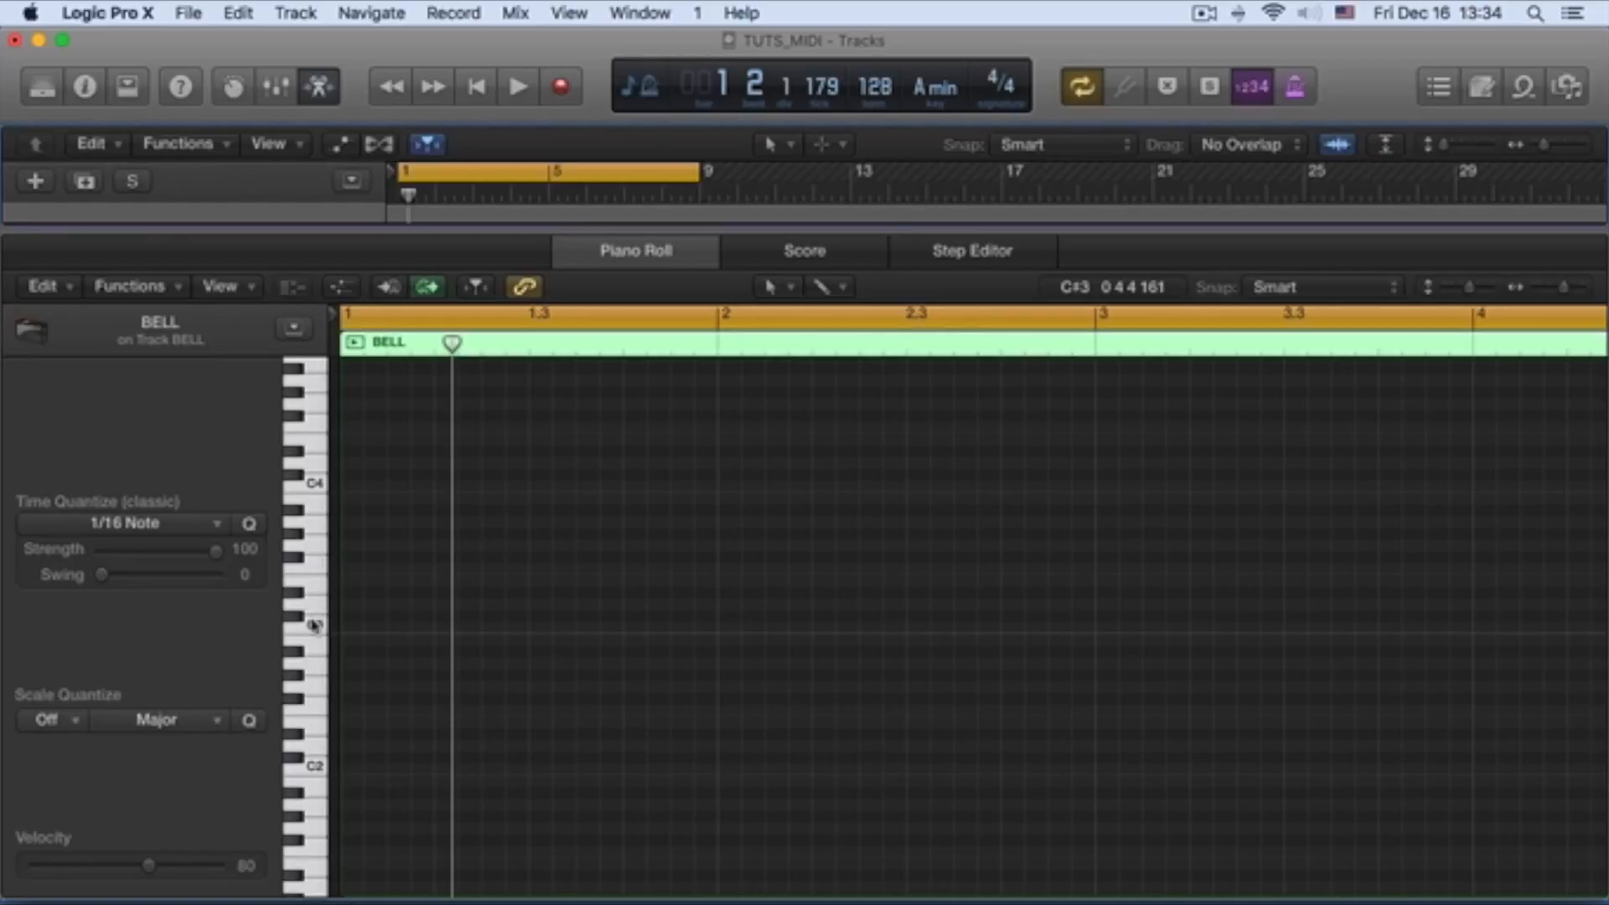
left_click(317, 670)
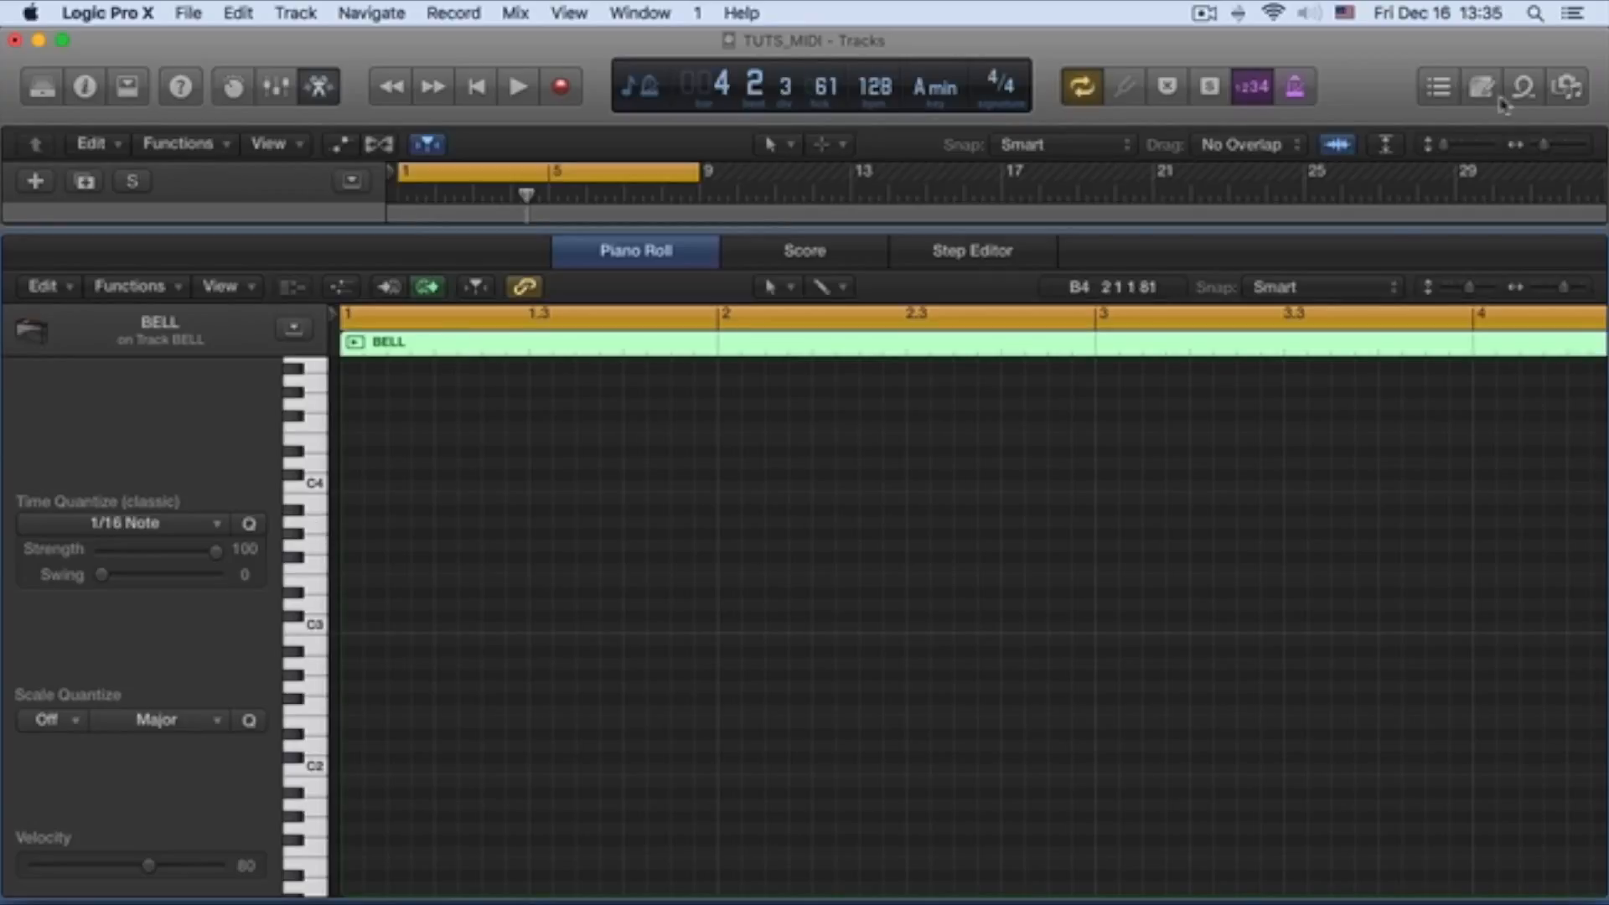
left_click(1482, 87)
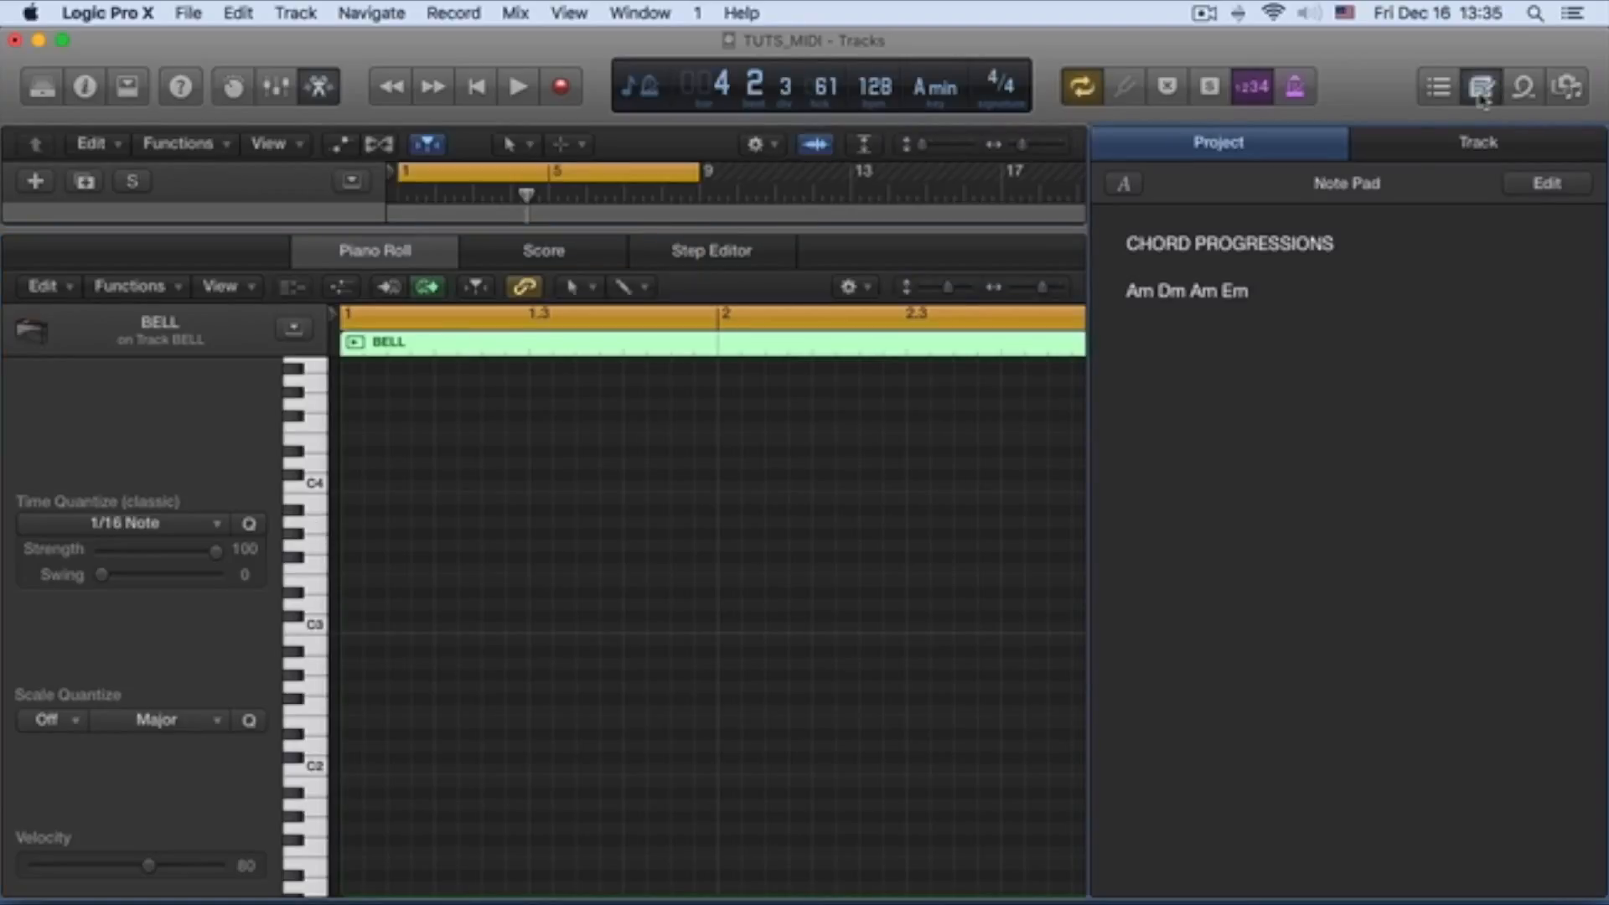
Step: Close the project notes and audition Marimba keys against the chord playback
left_click(1482, 87)
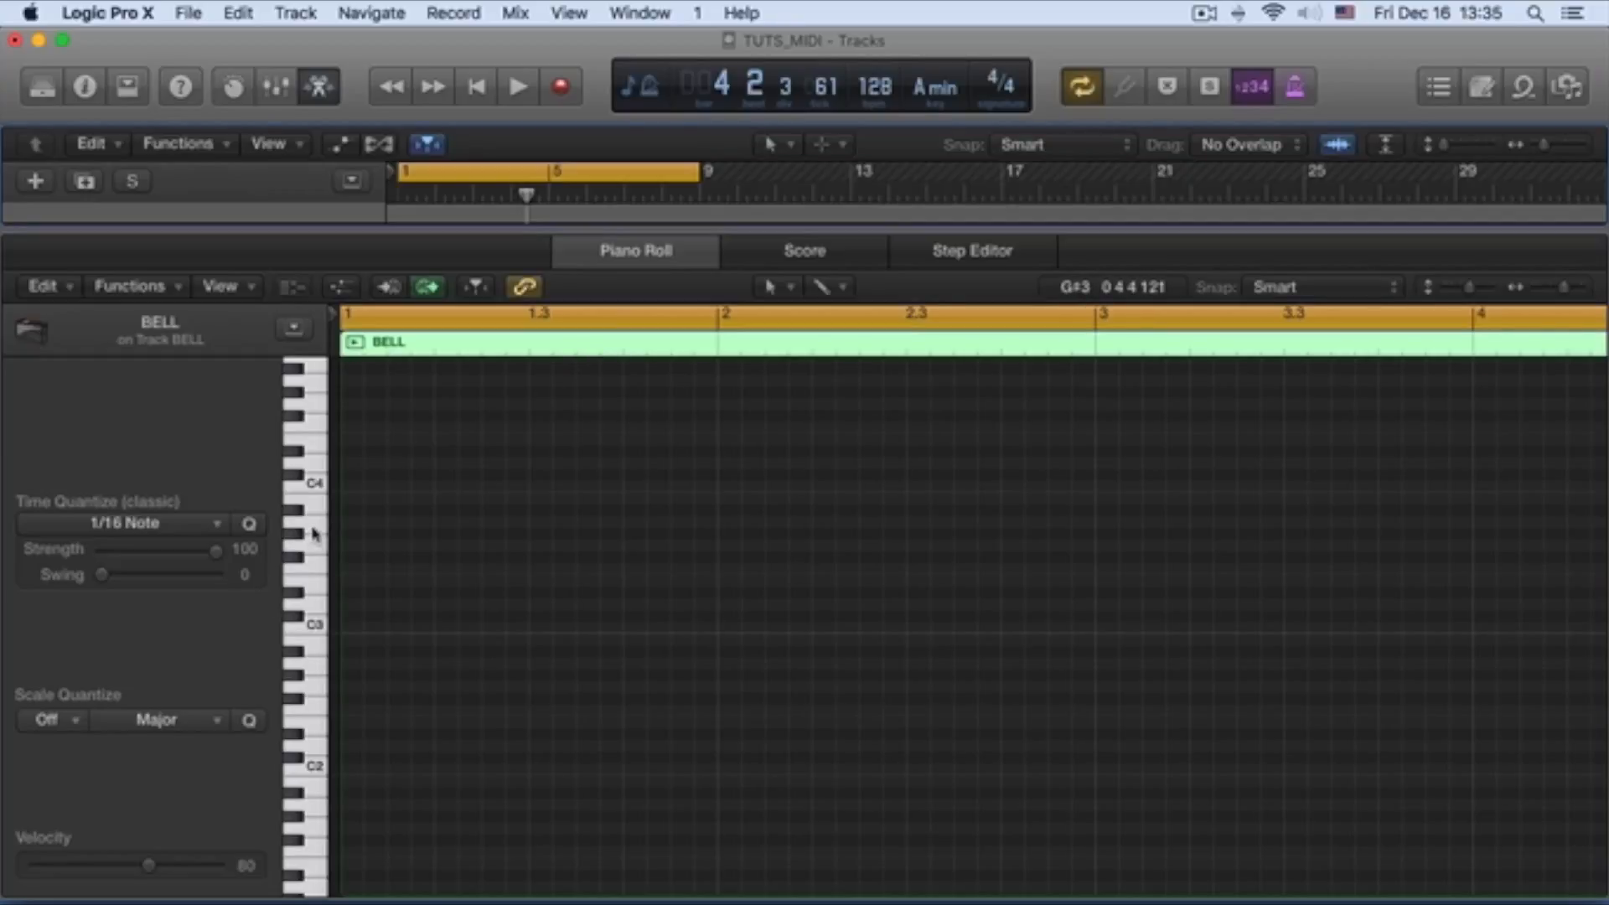
key("space")
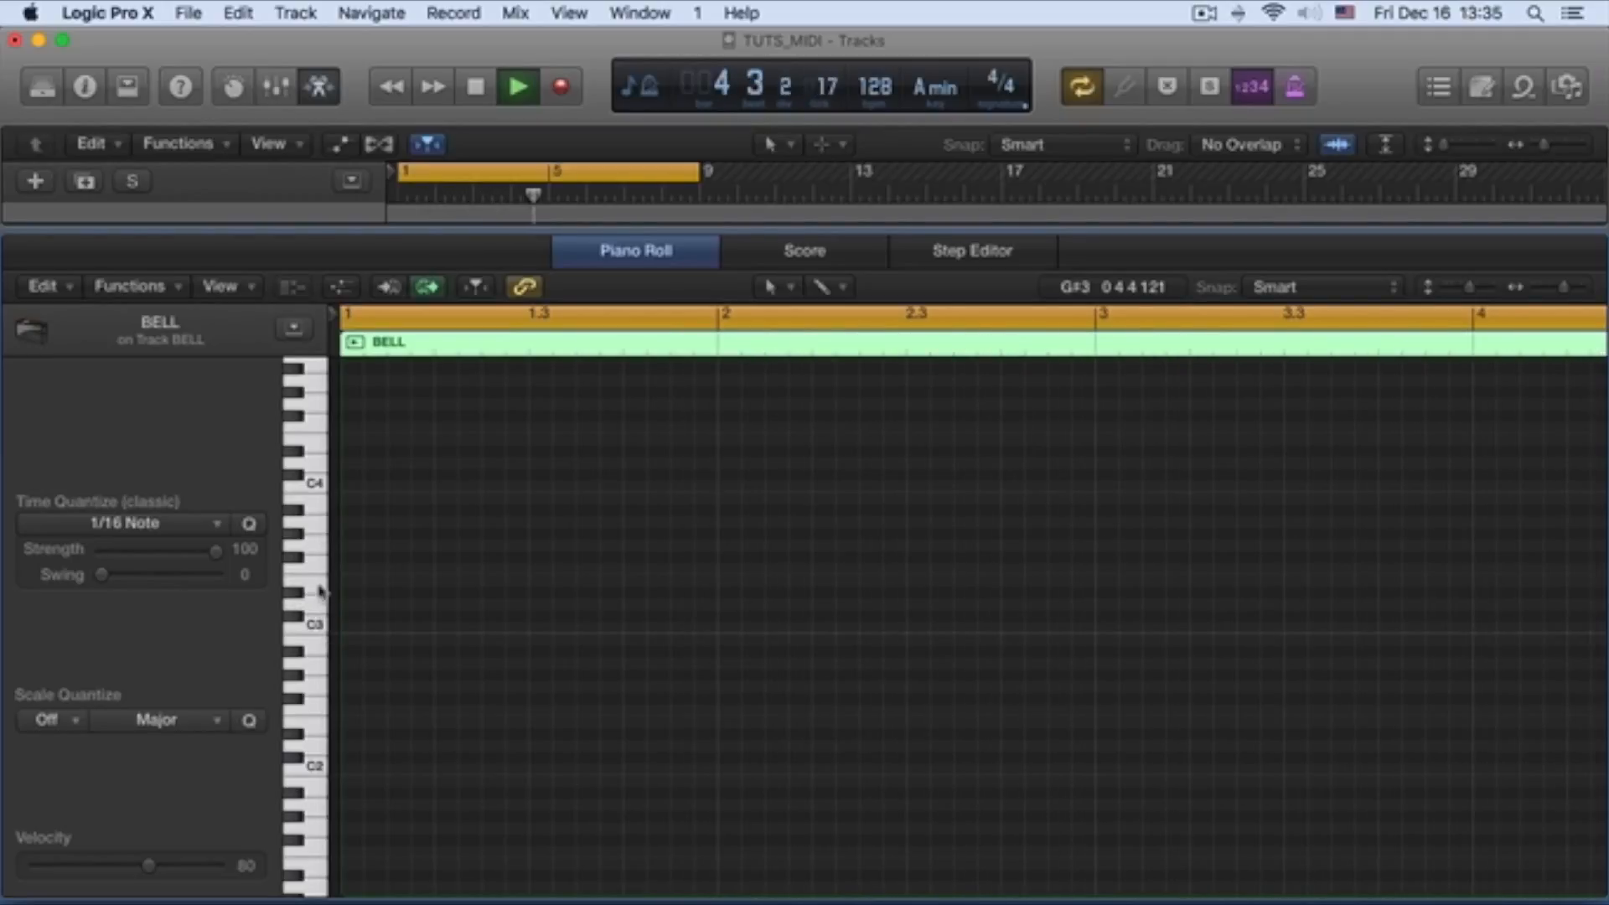
key("space")
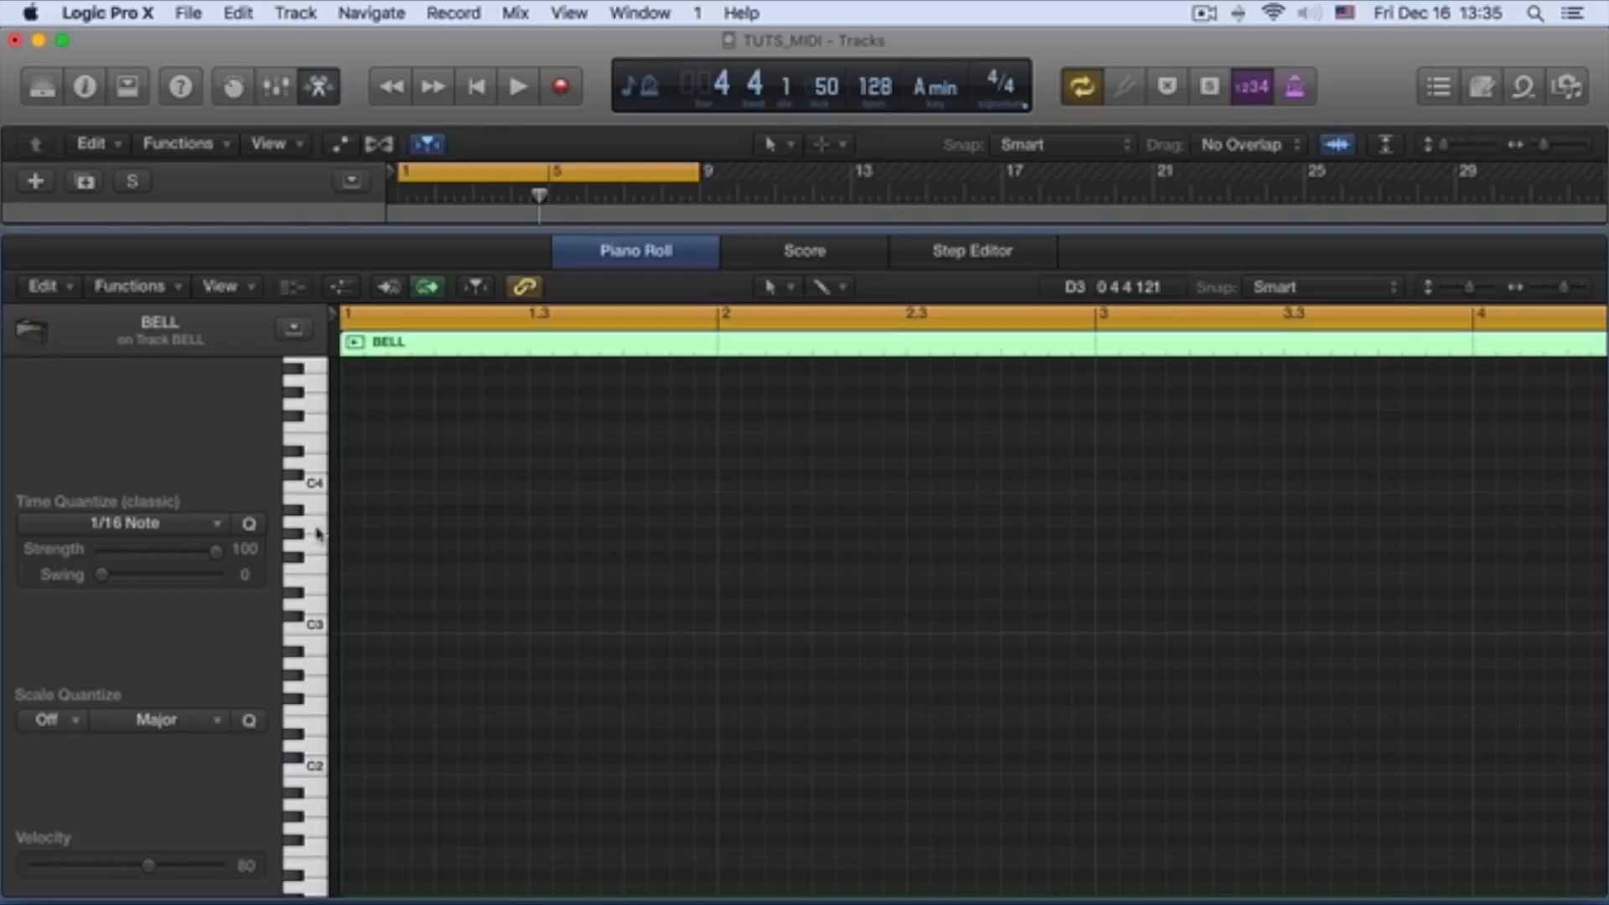
key("space")
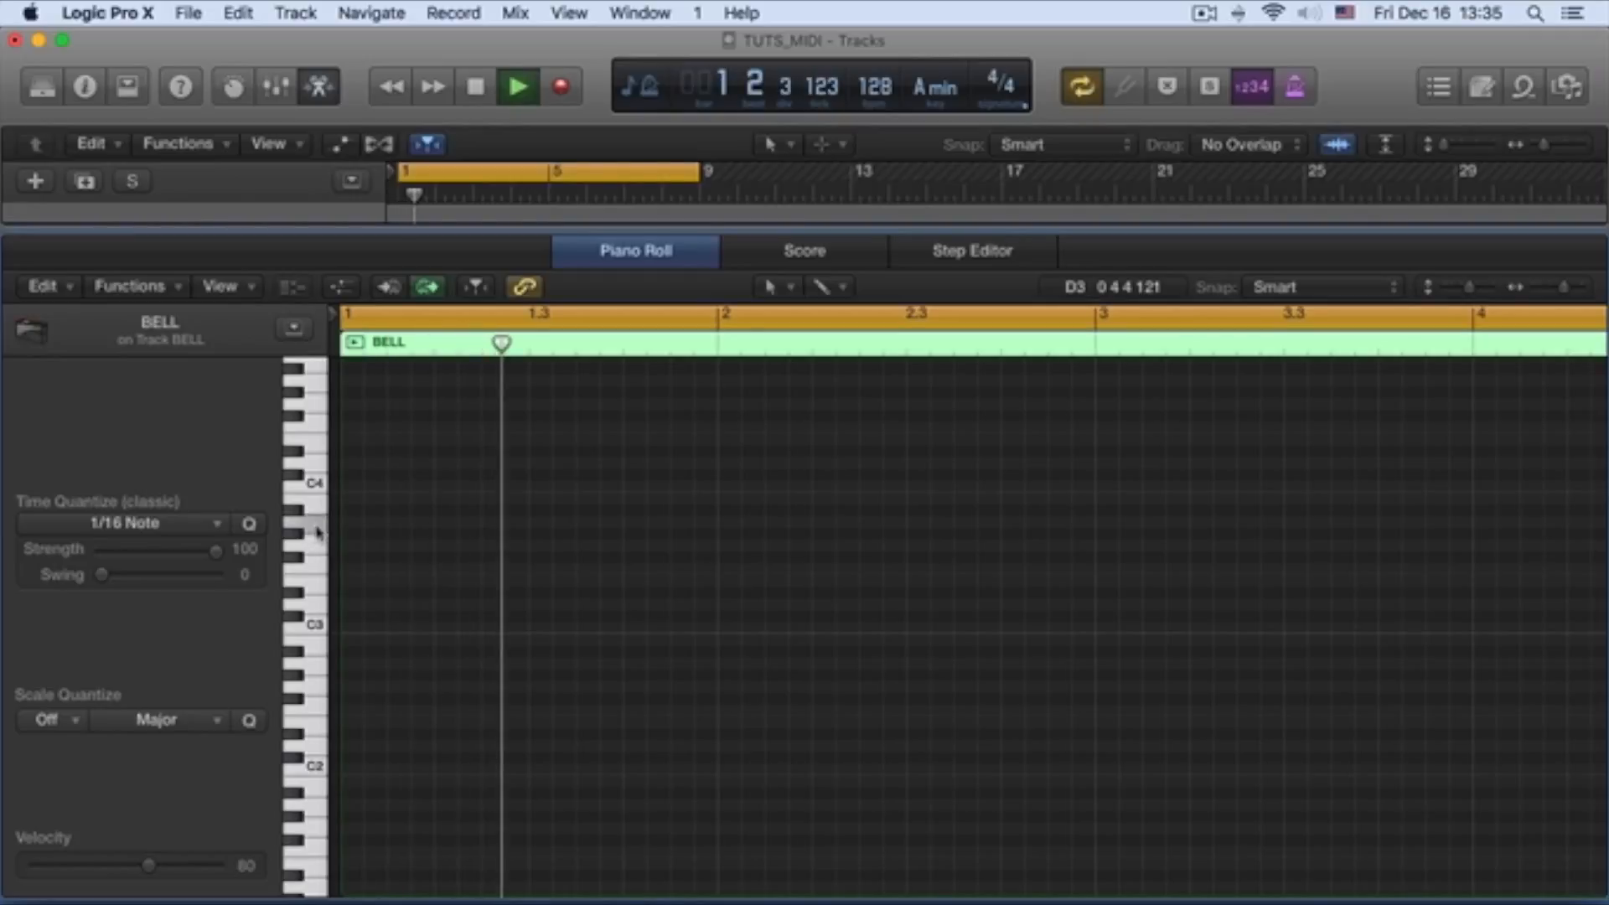
Step: Draw an A3 note at position 1 2 3 of the BELL region and shorten it to end at bar 2
key("space")
left_click(490, 521, "super")
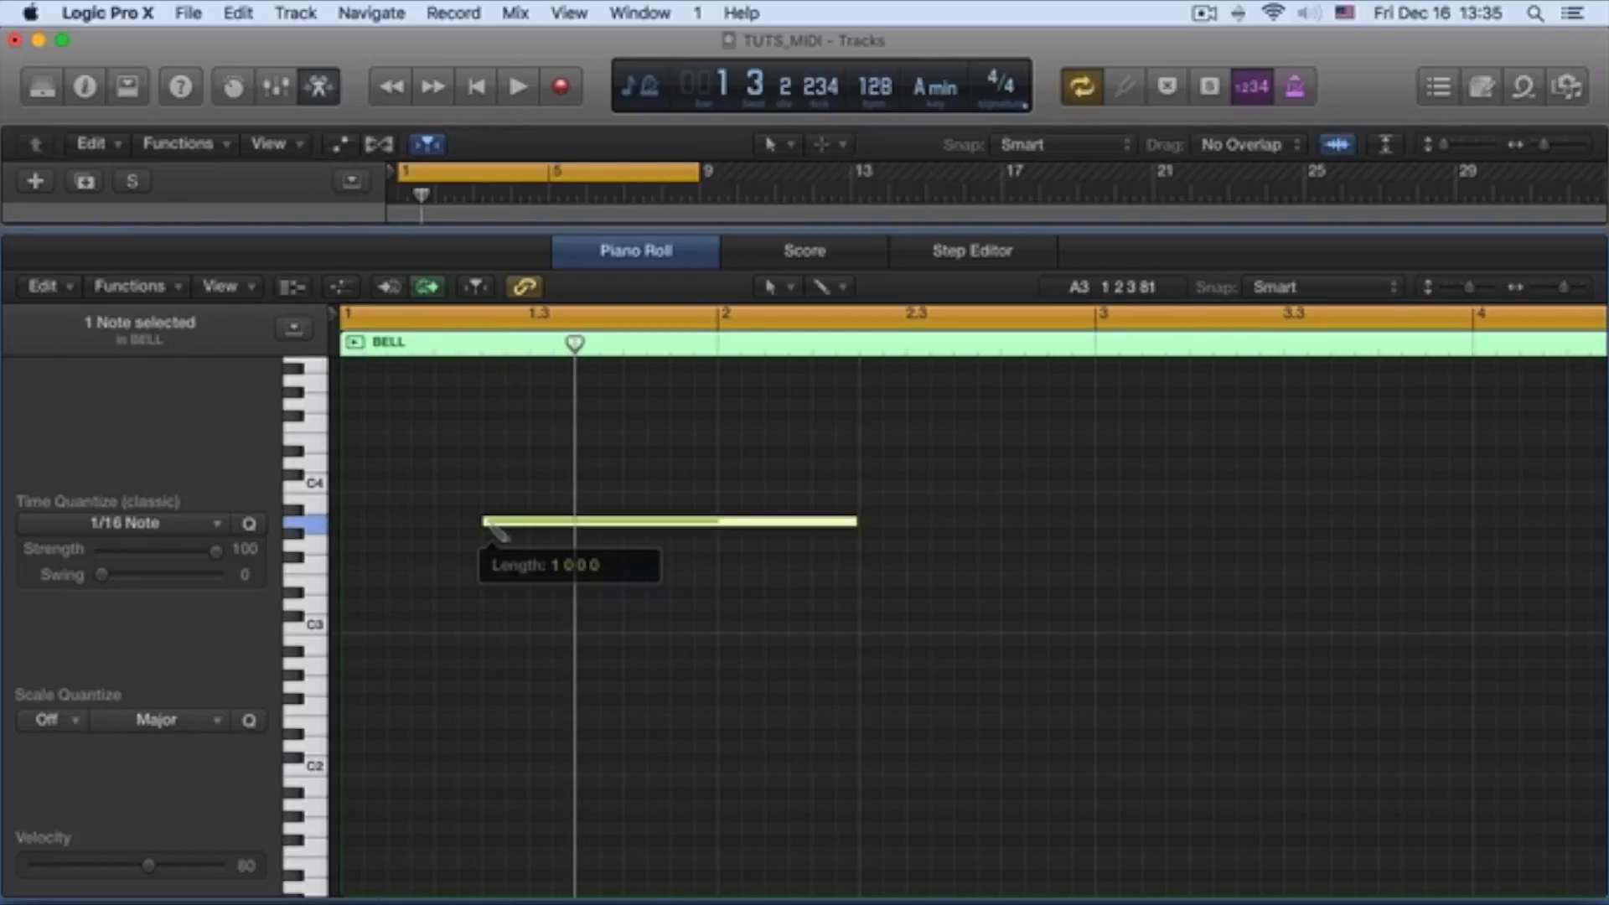
key("space")
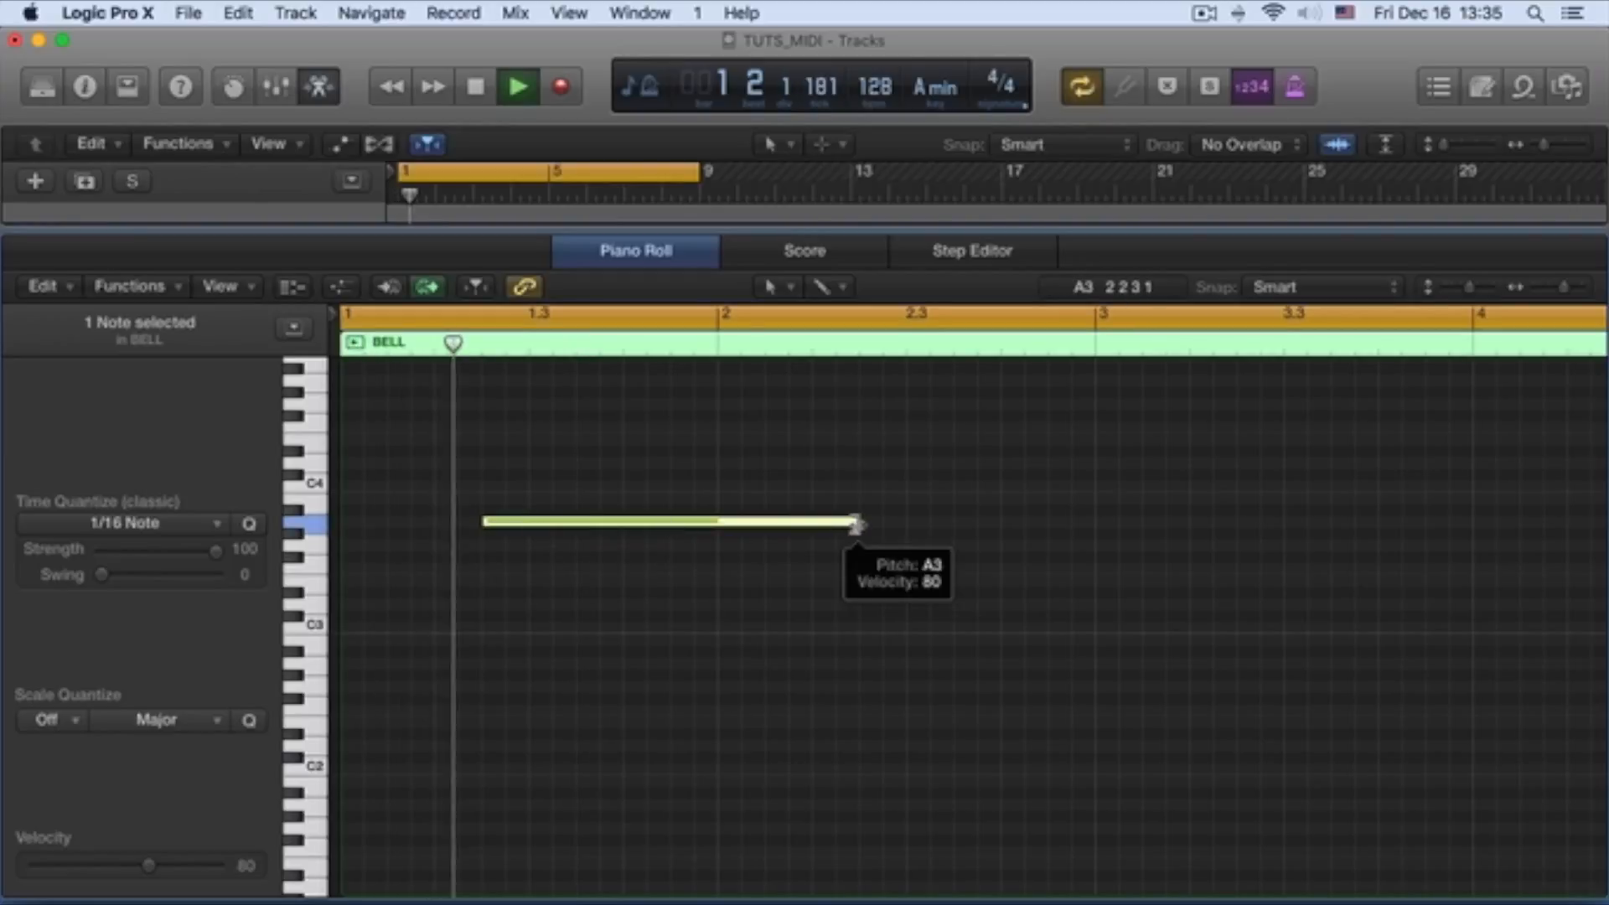
key("space")
left_click_drag(855, 524, 715, 522)
key("space")
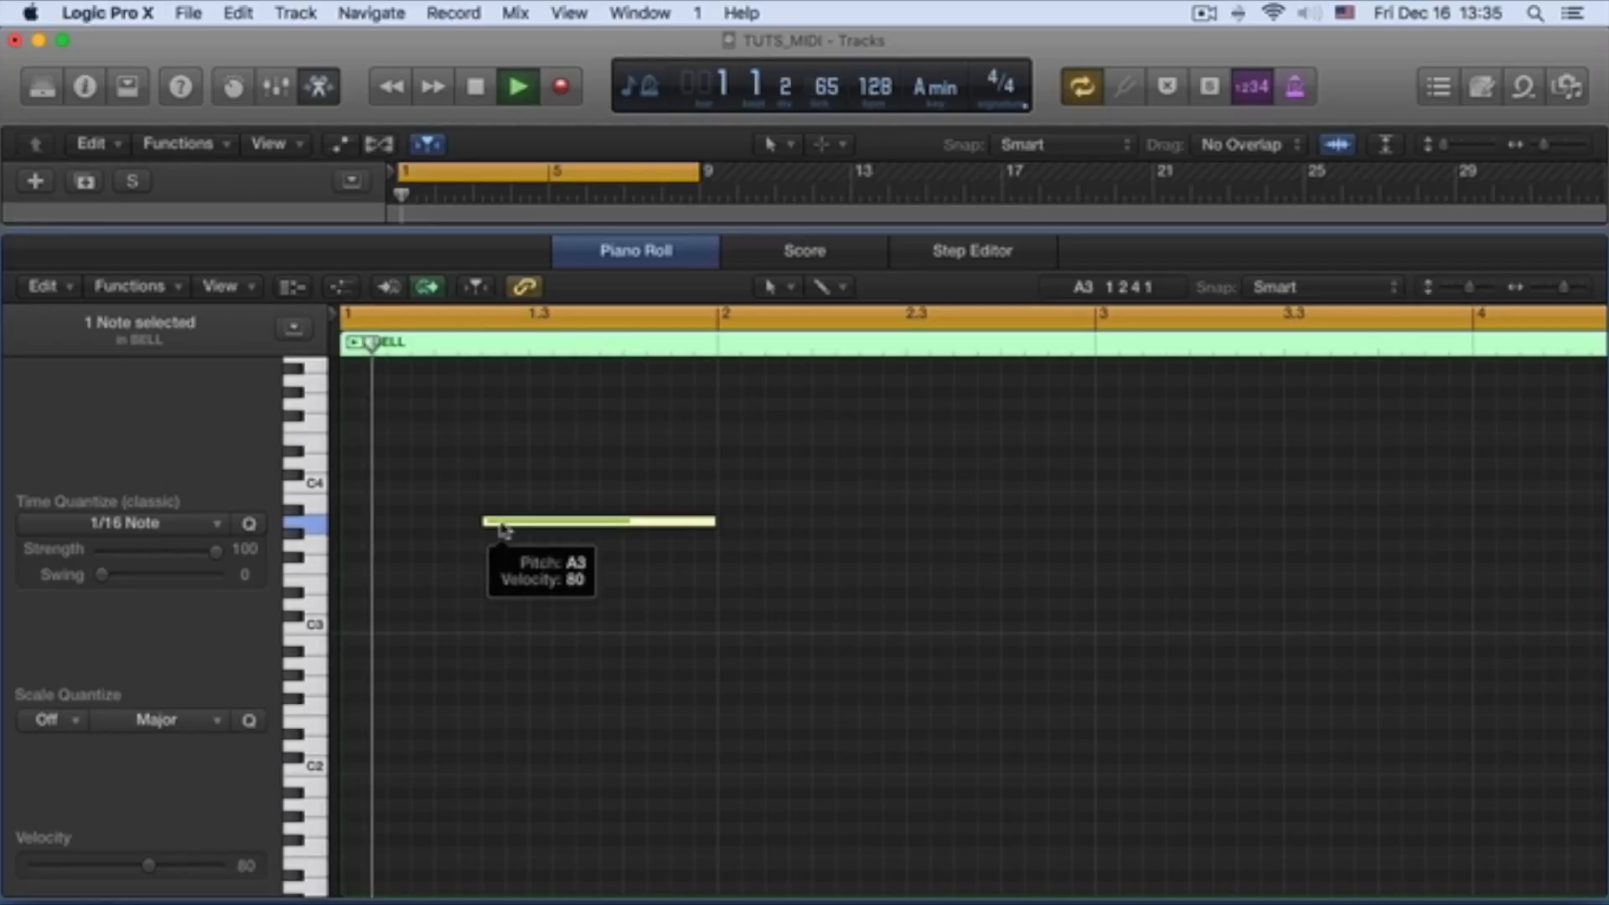
key("space")
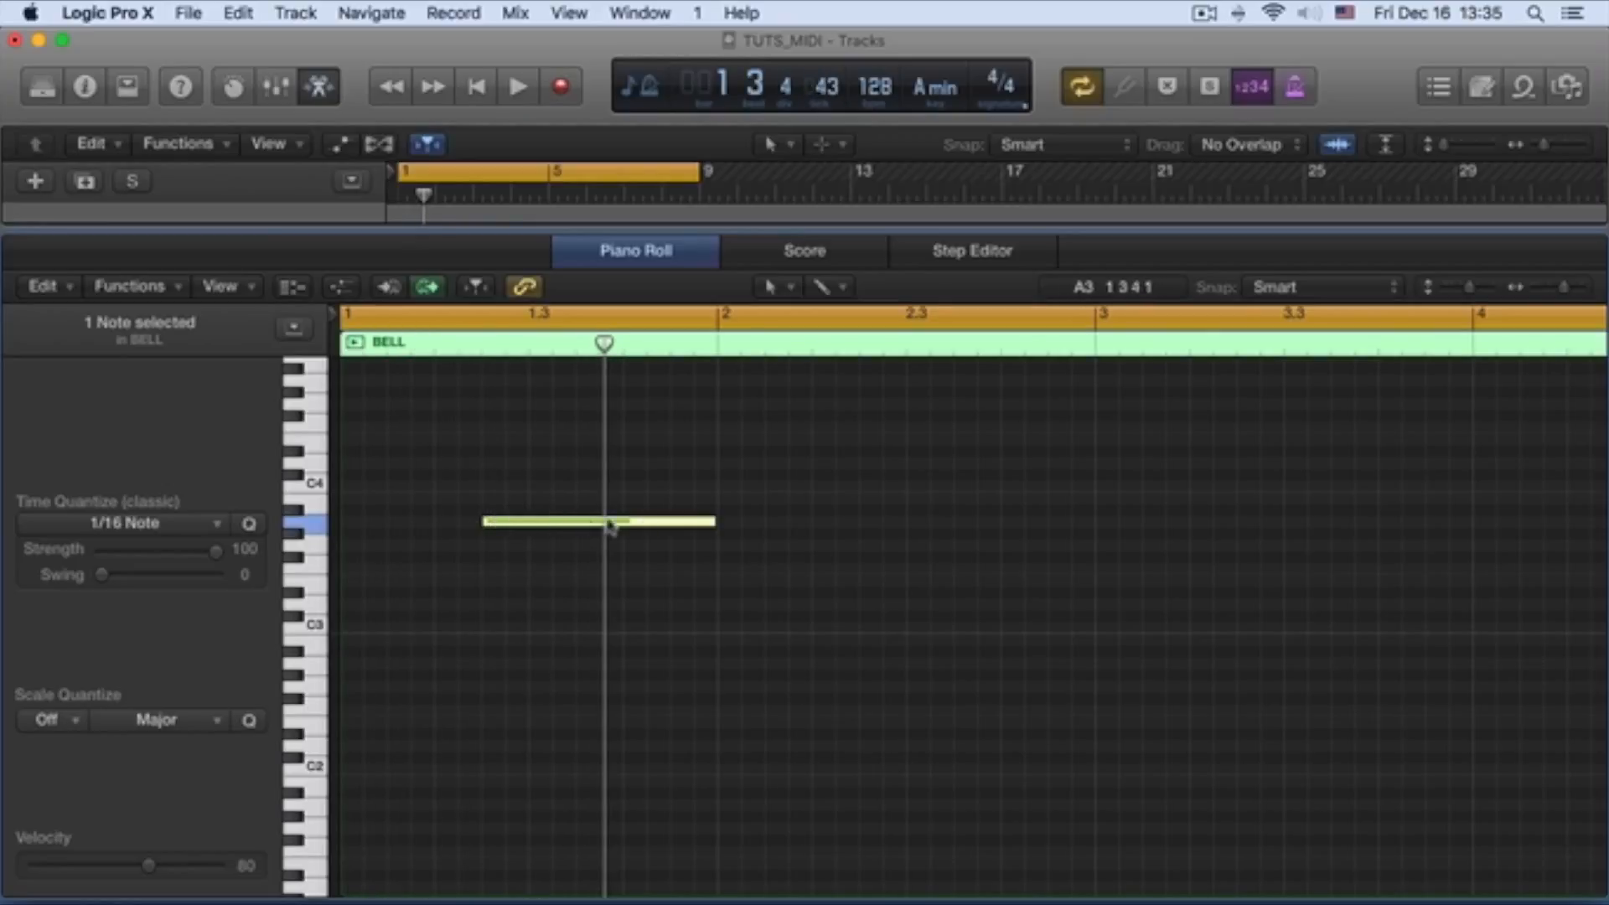
mouse_move(708, 521)
left_mouse_down()
mouse_move(492, 515)
mouse_move(717, 519)
left_mouse_up()
key("space")
key("space")
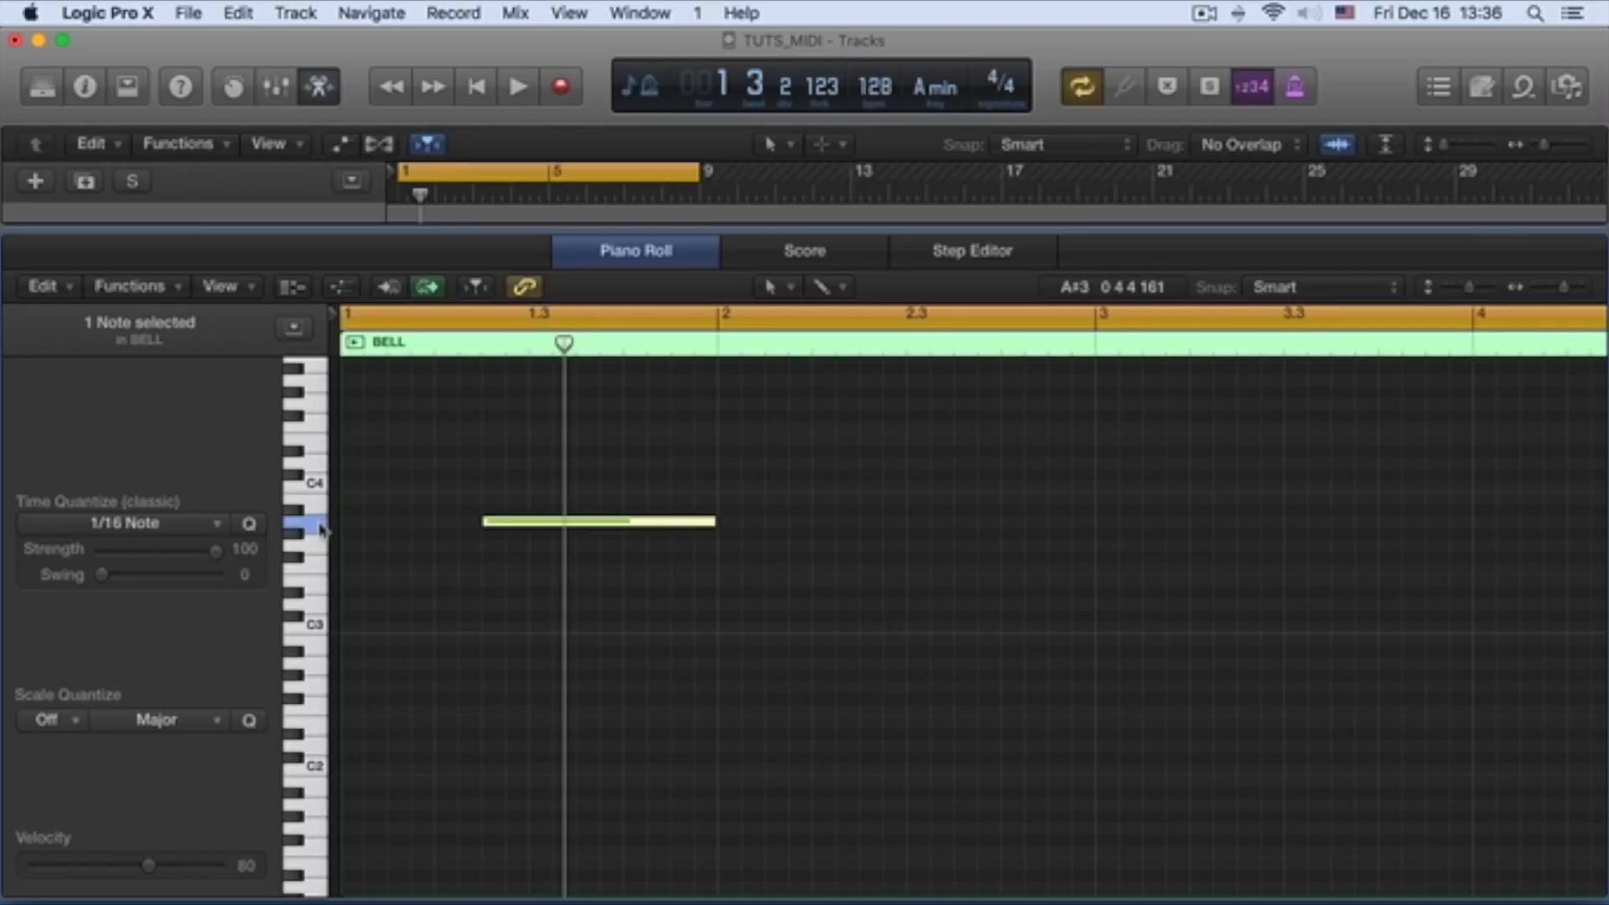
Step: Audition a key just above C3 and add a D3 note at position 2 2 3 ending at bar 3
key("space")
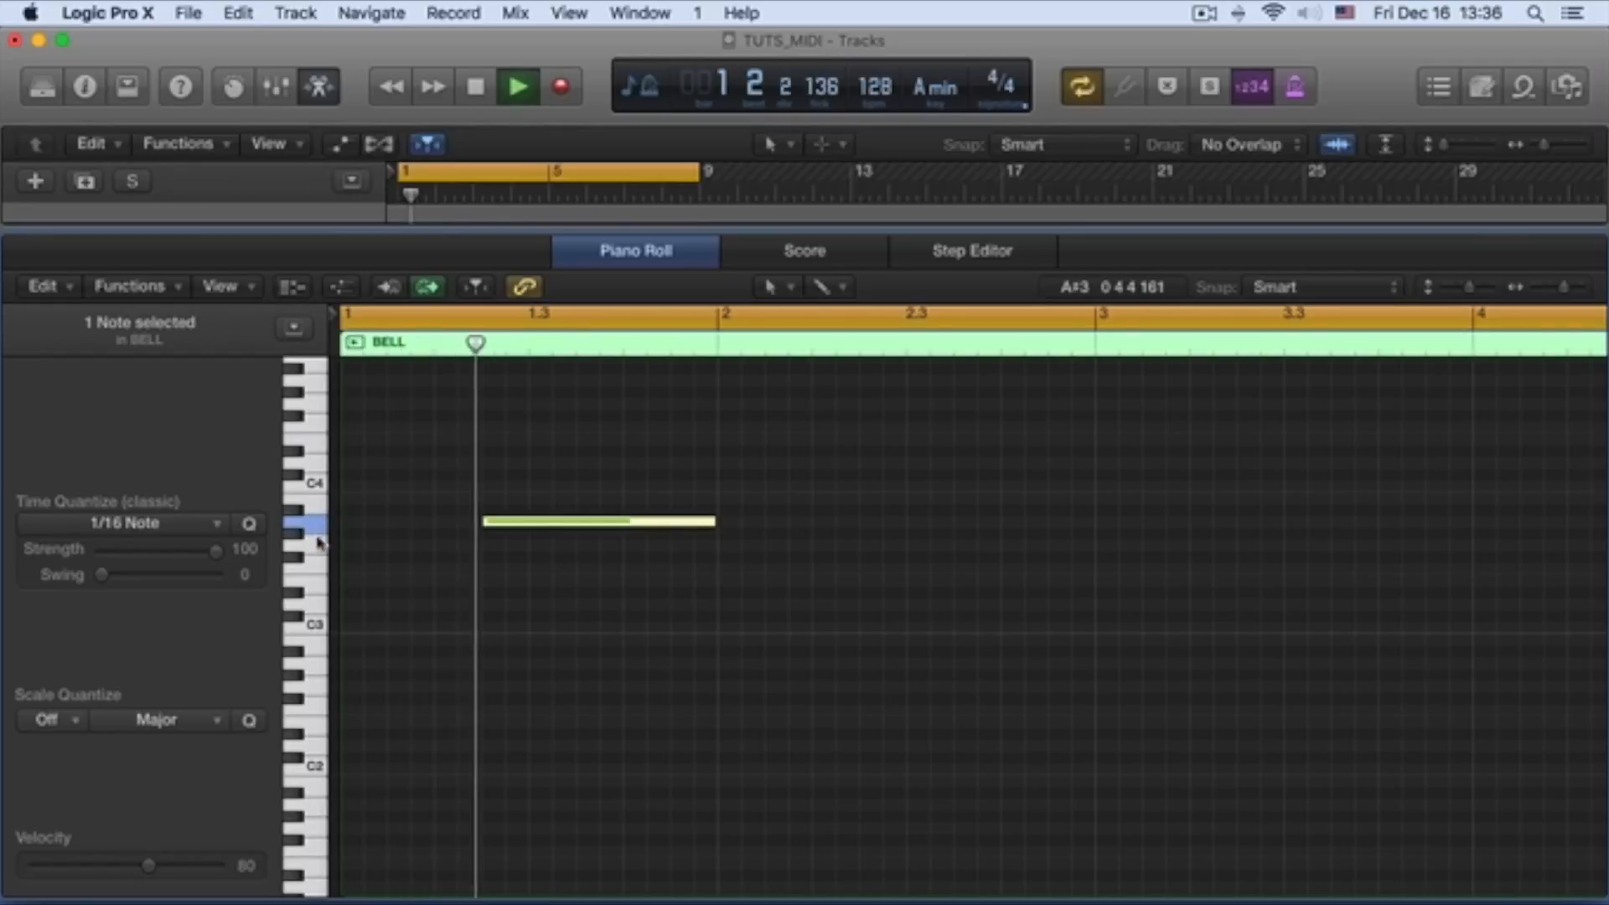
left_click(317, 610)
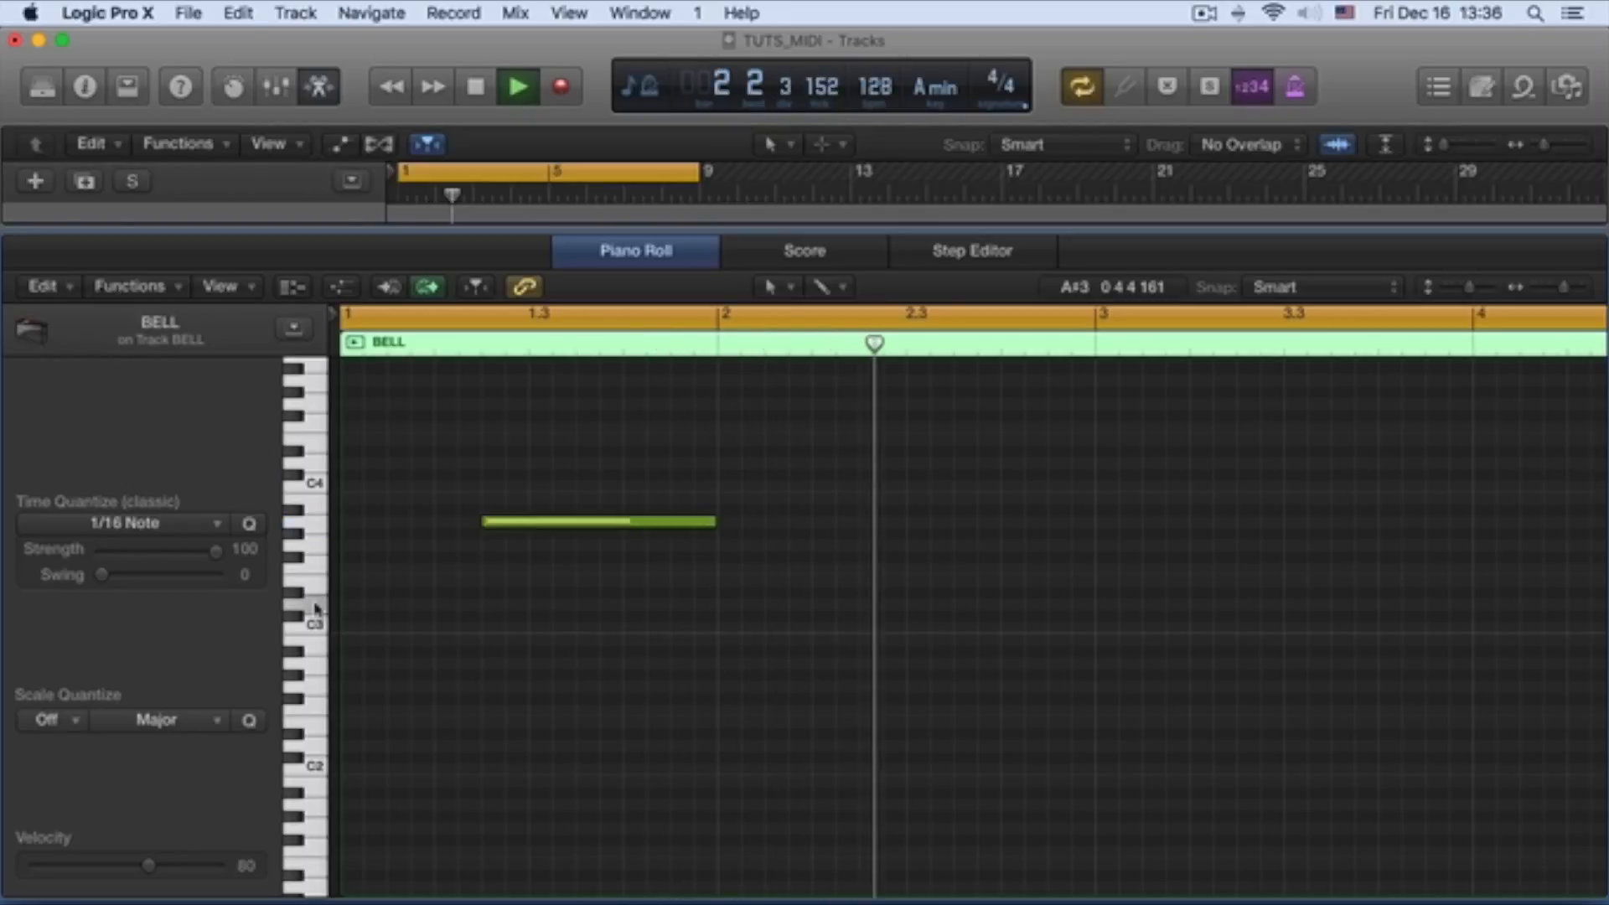
key("space")
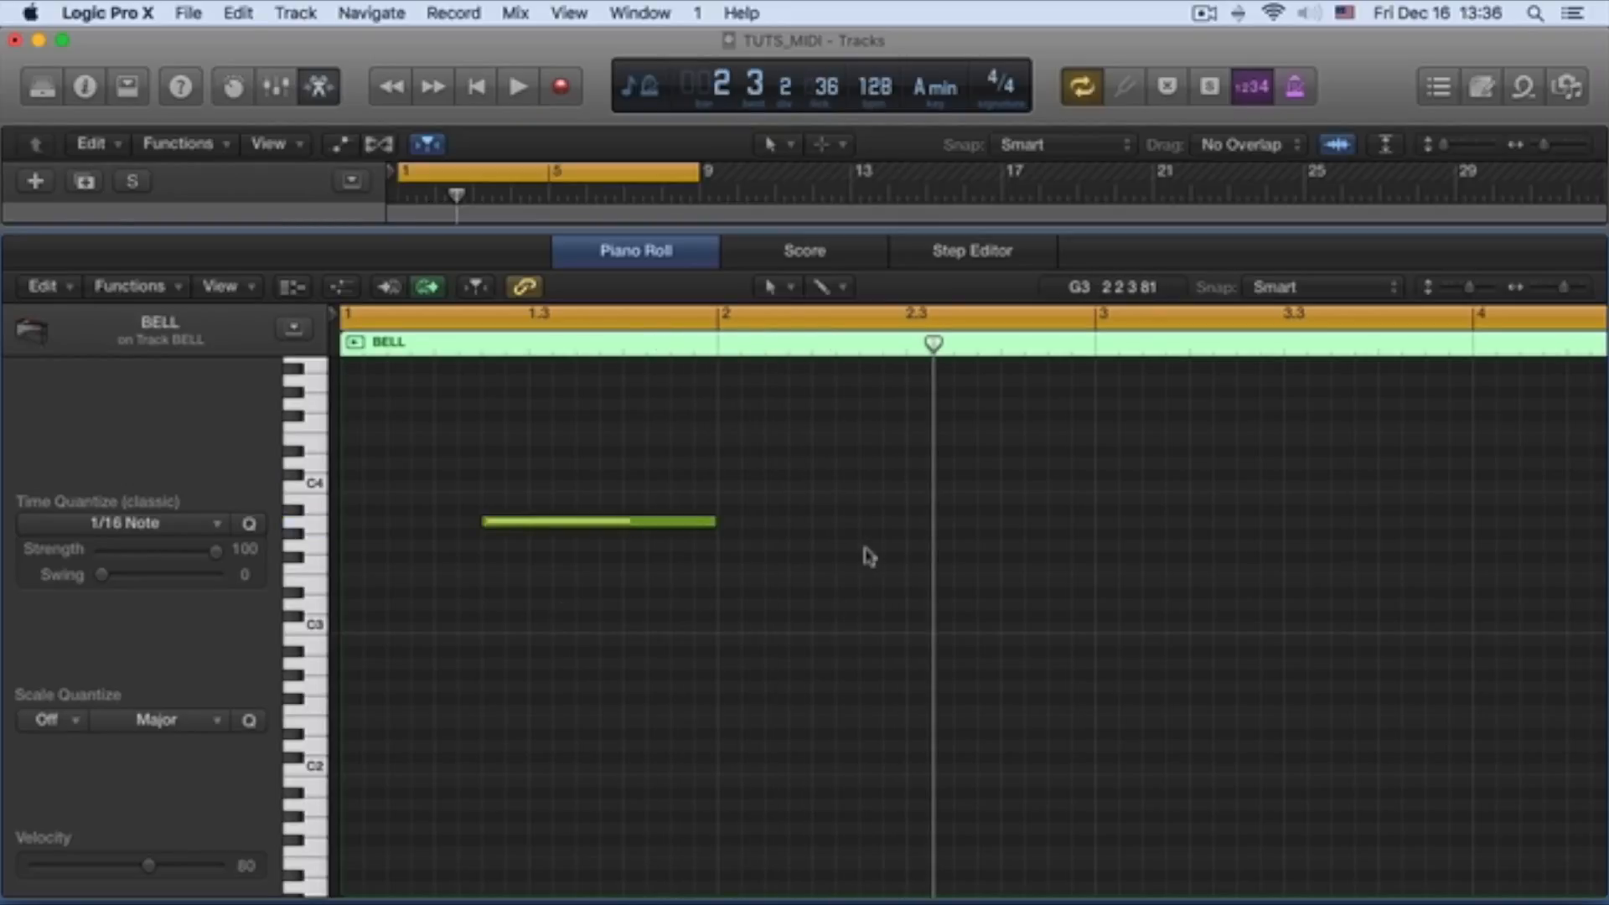
left_click(863, 603)
key("space")
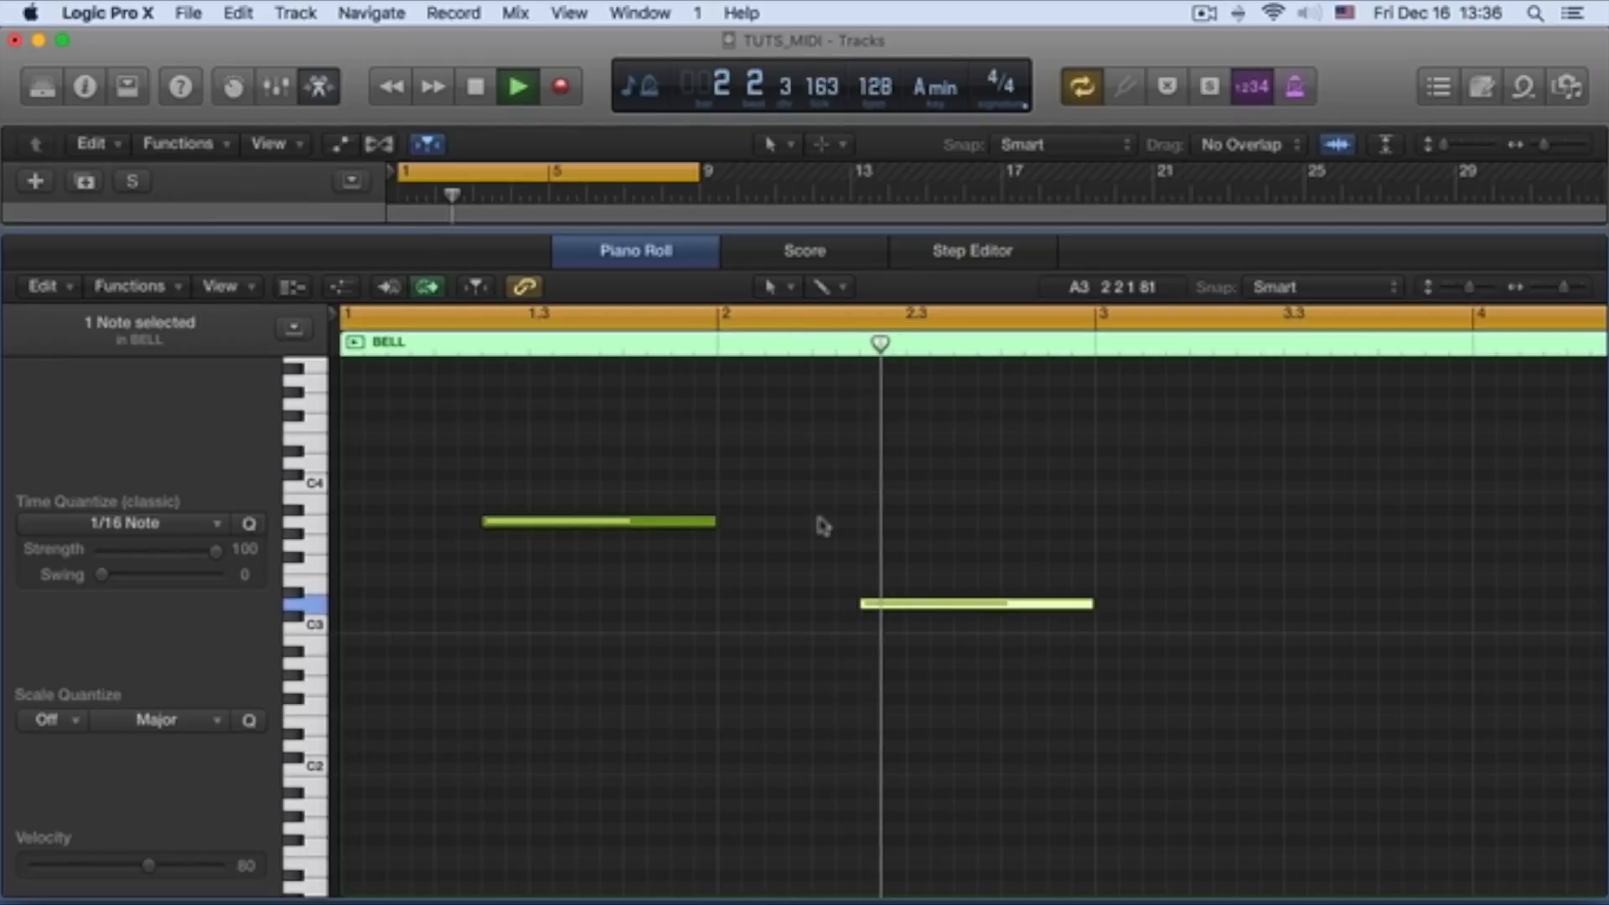
key("space")
Step: Add an A3 note in bar 3 and shift it to end at bar 4, checking it against playback
scroll(838, 528, "right", 5)
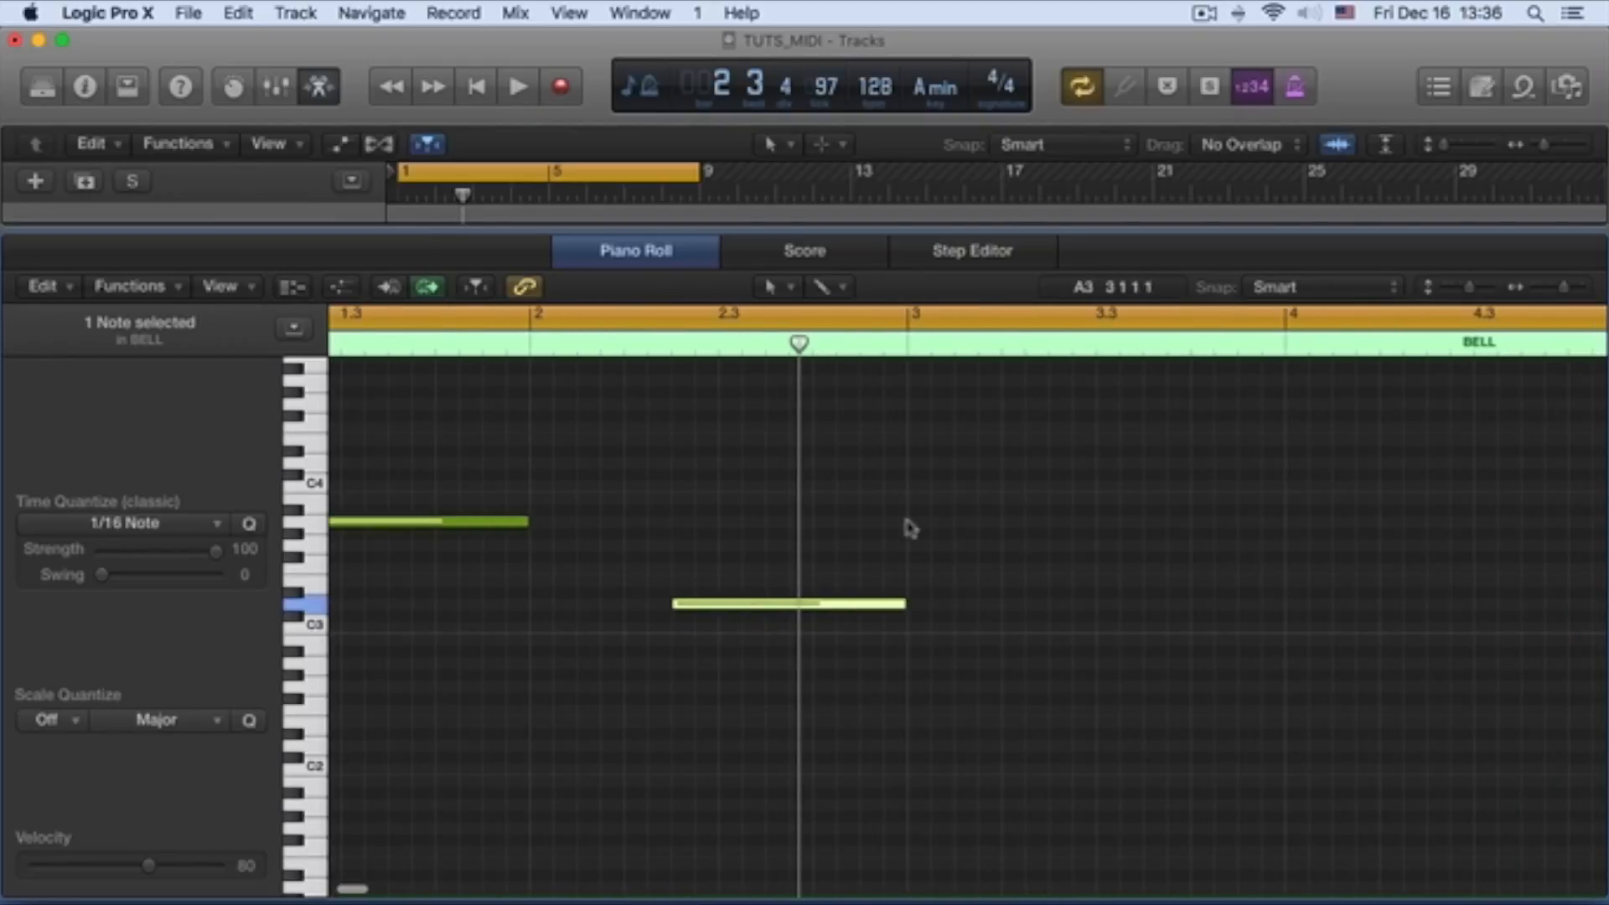
left_click(922, 524)
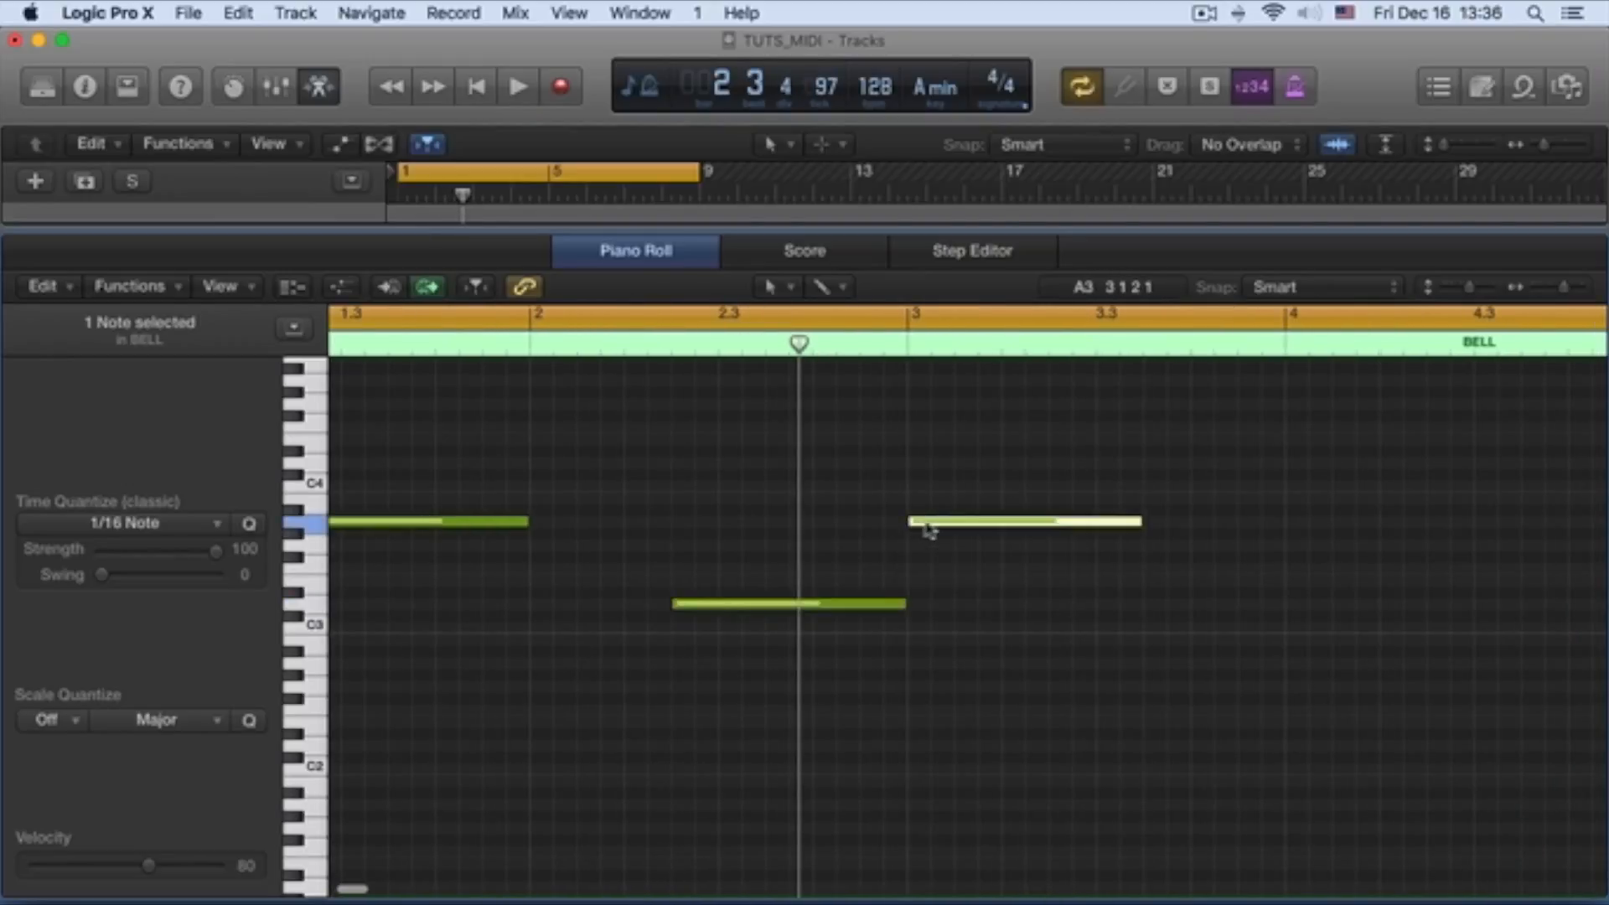
scroll(922, 524, "right", 1)
mouse_move(922, 523)
left_mouse_down()
mouse_move(1048, 528)
mouse_move(1039, 539)
left_mouse_up()
key("space")
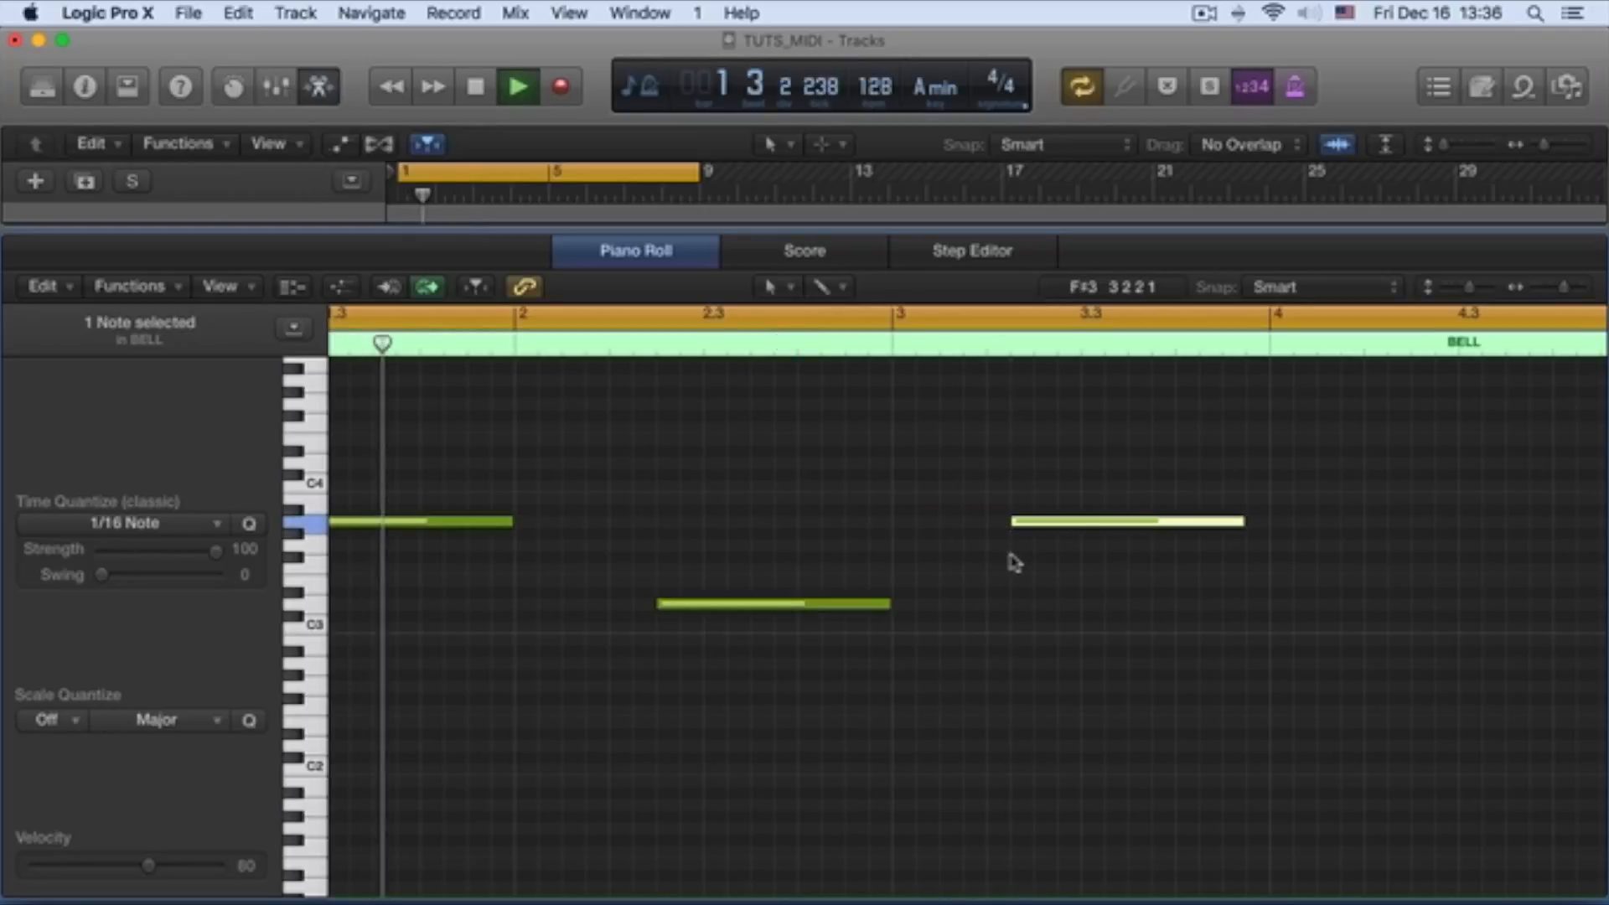
left_click_drag(1024, 523, 1049, 528)
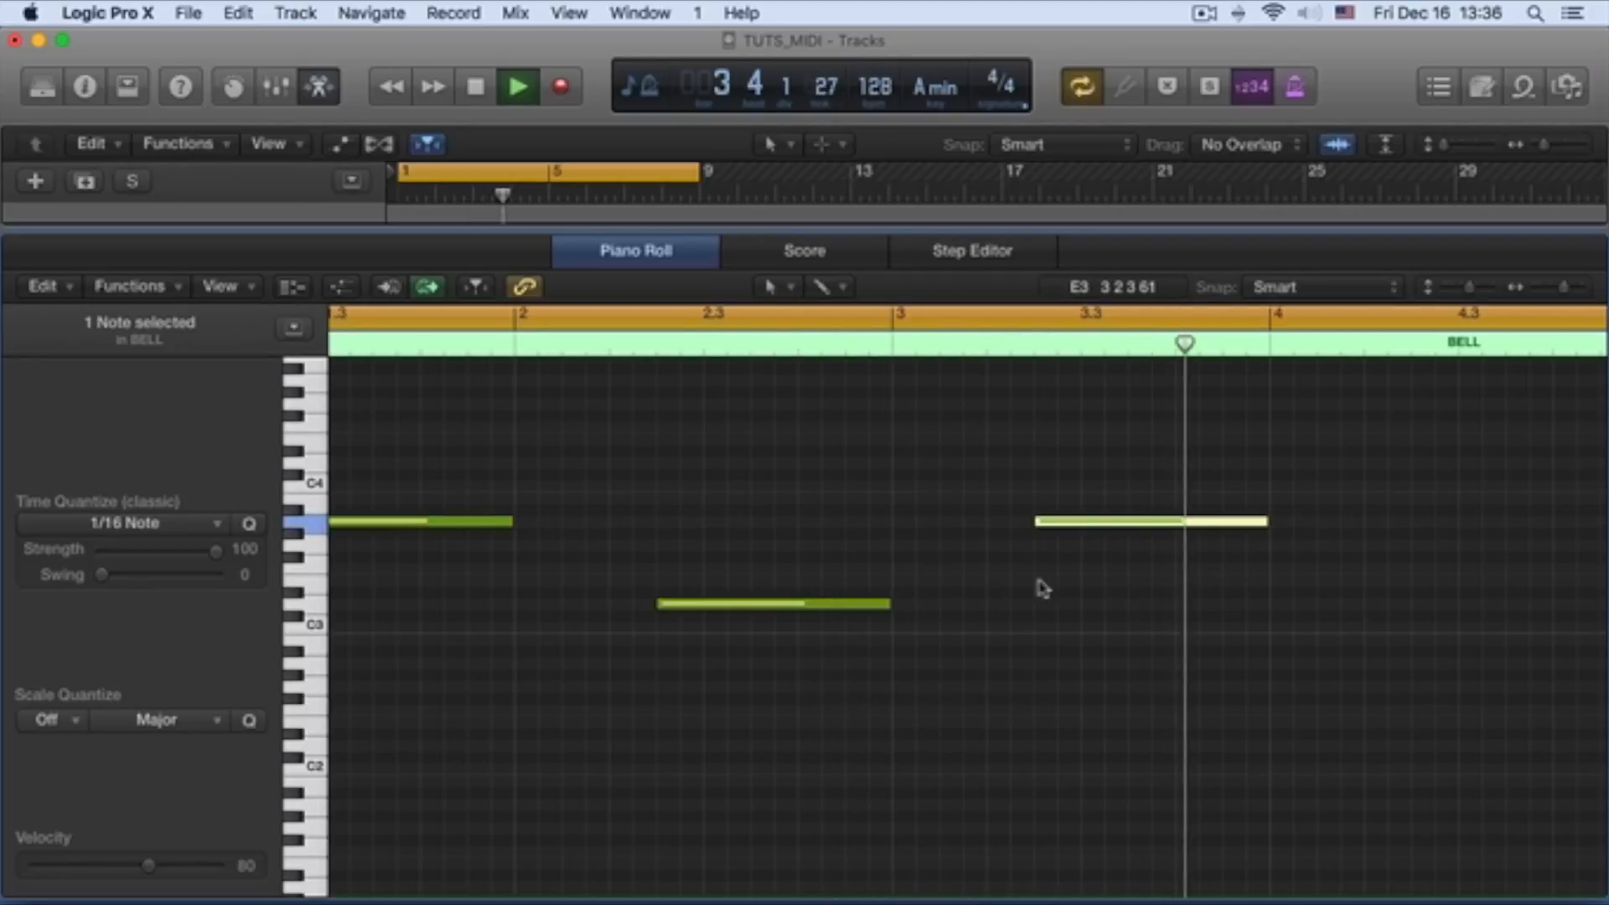
key("space")
Step: Add an E4 note in bar 4 and move it to end at the BELL region's end at bar 5
scroll(1010, 584, "right", 3)
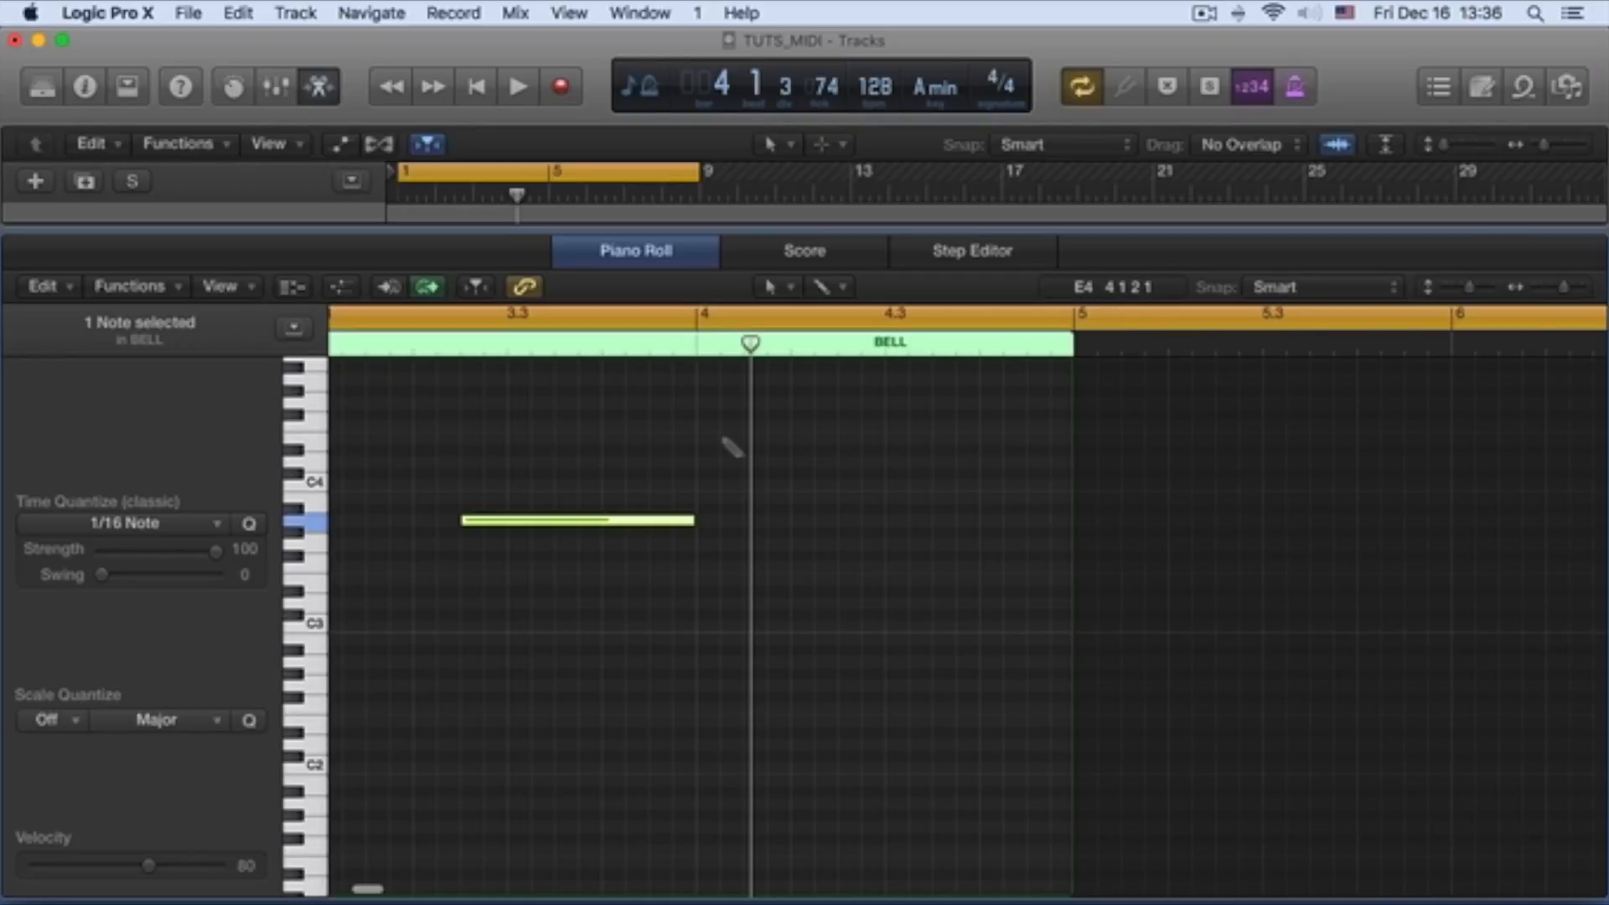
left_click(722, 438)
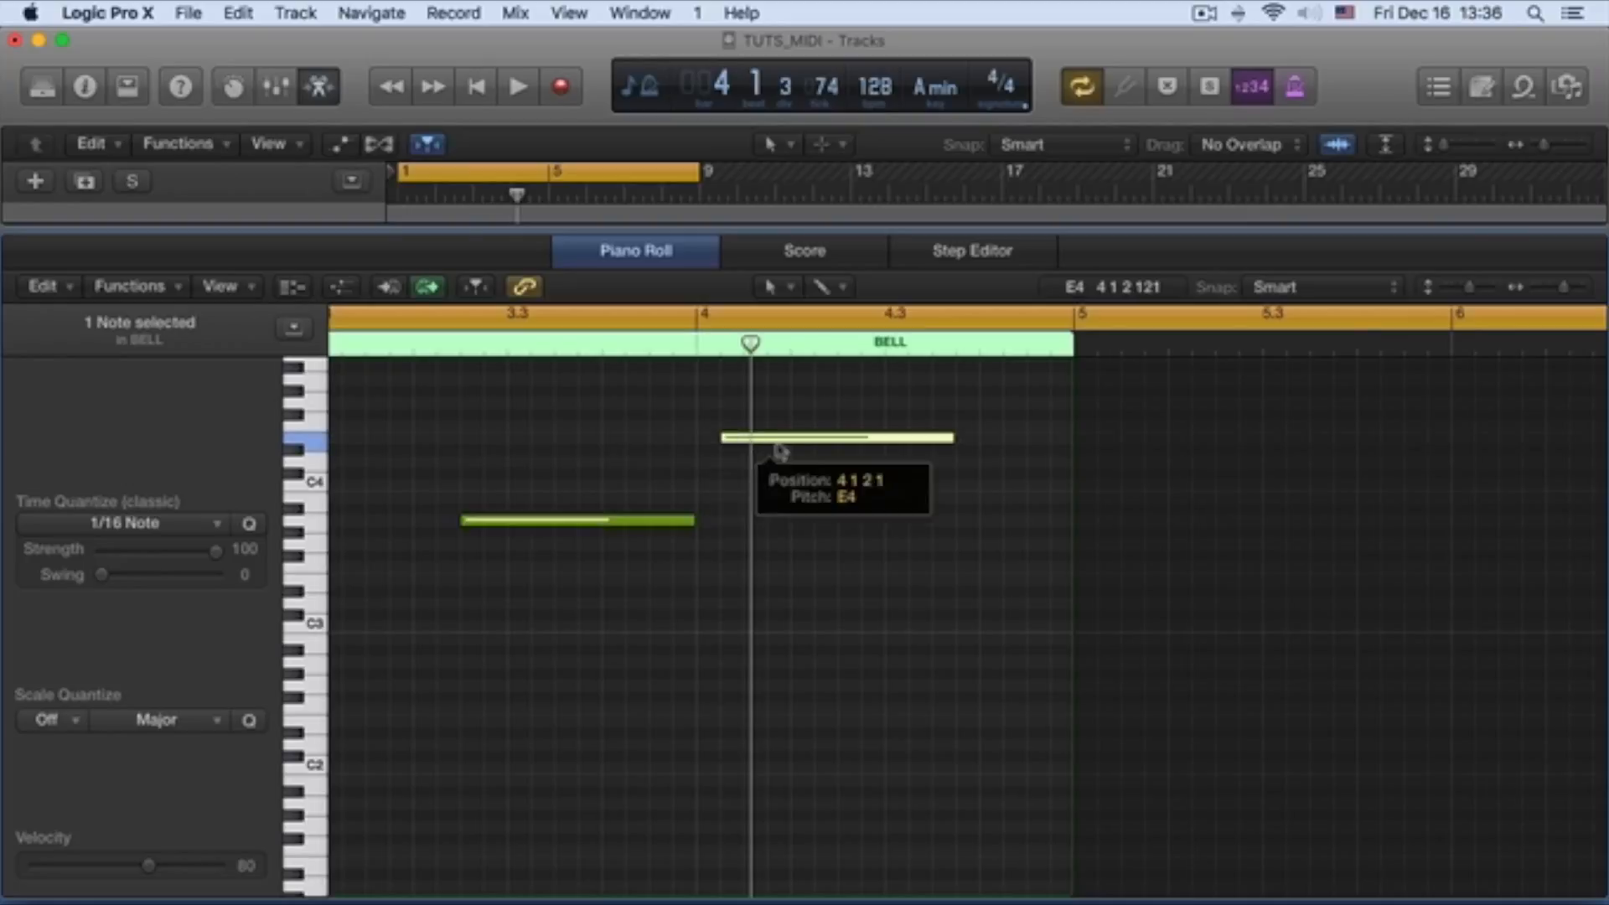
left_click_drag(780, 452, 848, 453)
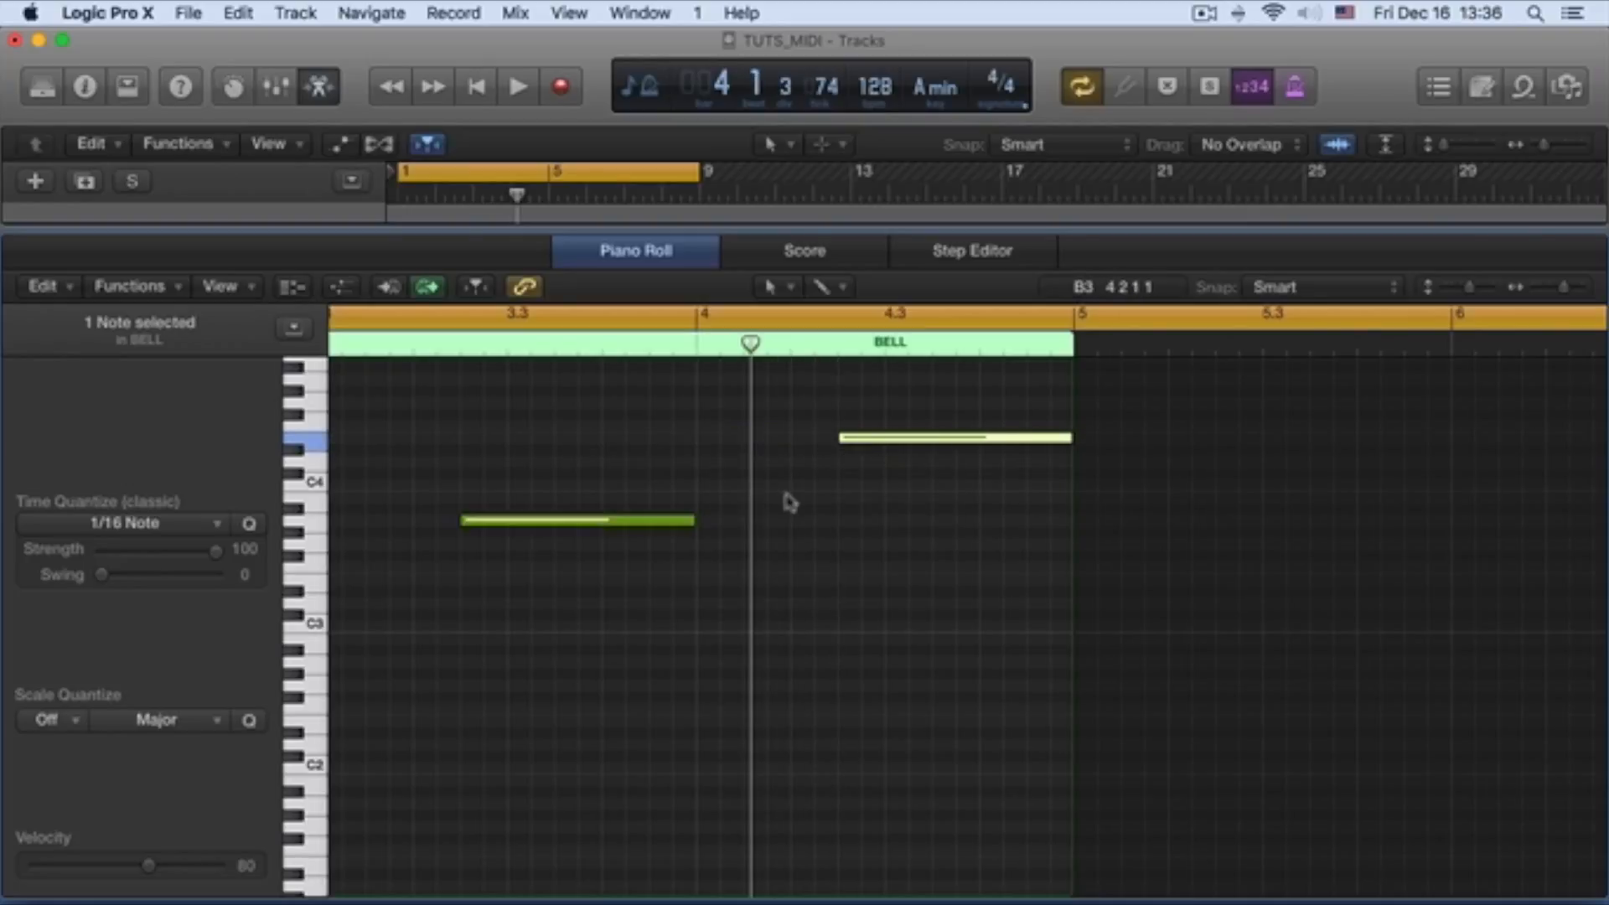
scroll(787, 502, "left", 3)
scroll(789, 502, "right", 1)
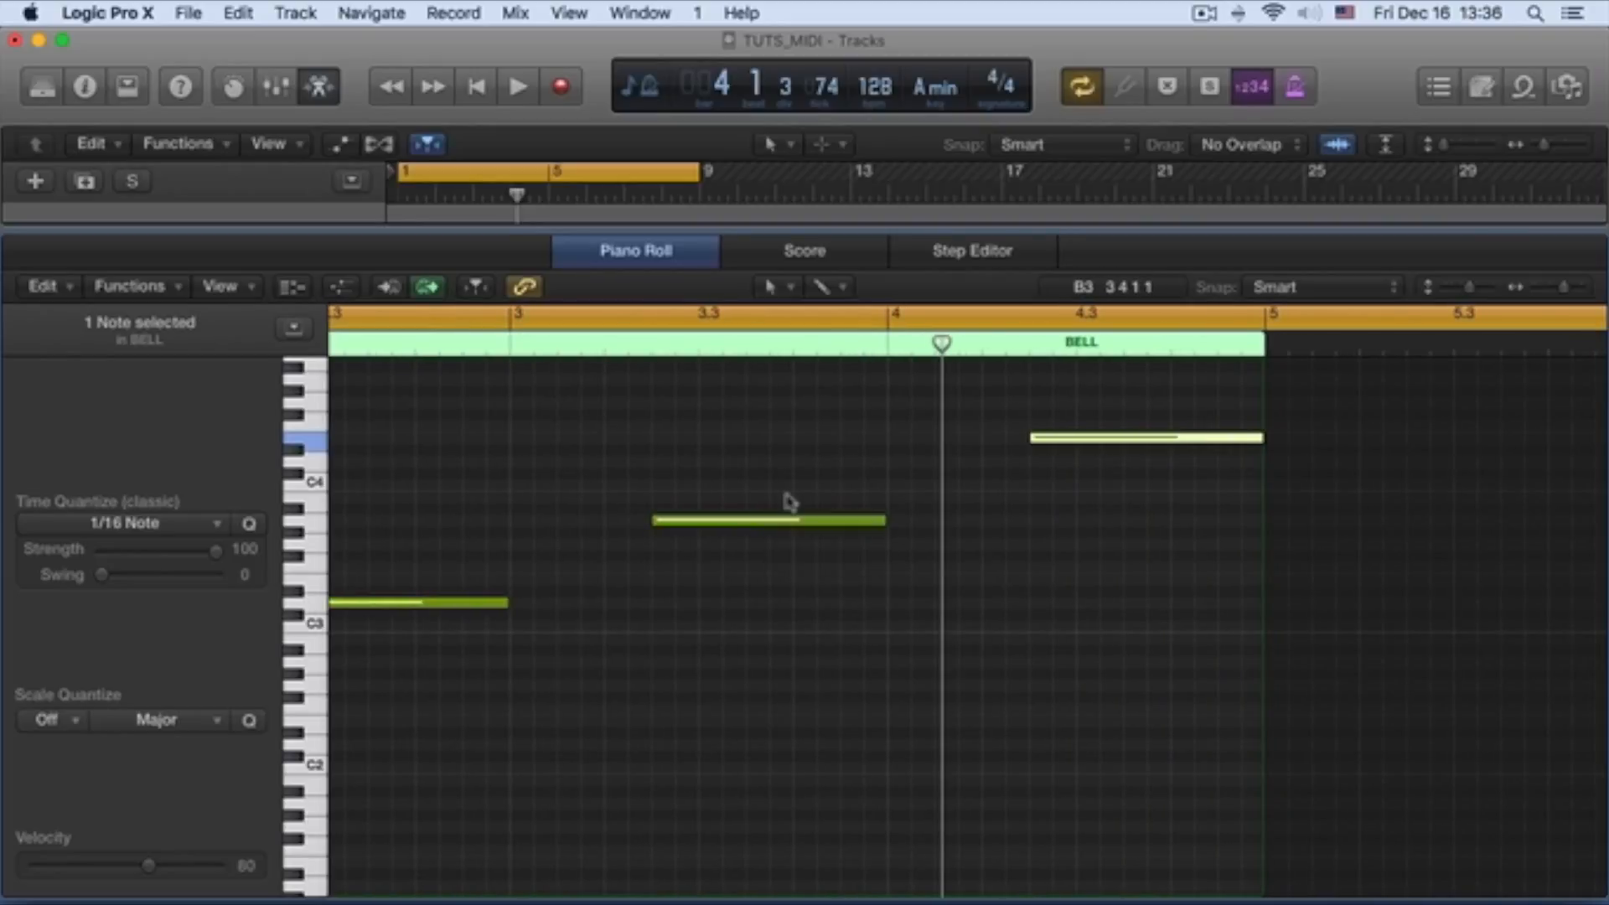
Step: Lower the bar 4 note by an octave to E3 and play the four-bar BELL melody
left_click_drag(1061, 447, 1059, 582)
scroll(985, 580, "left", 10)
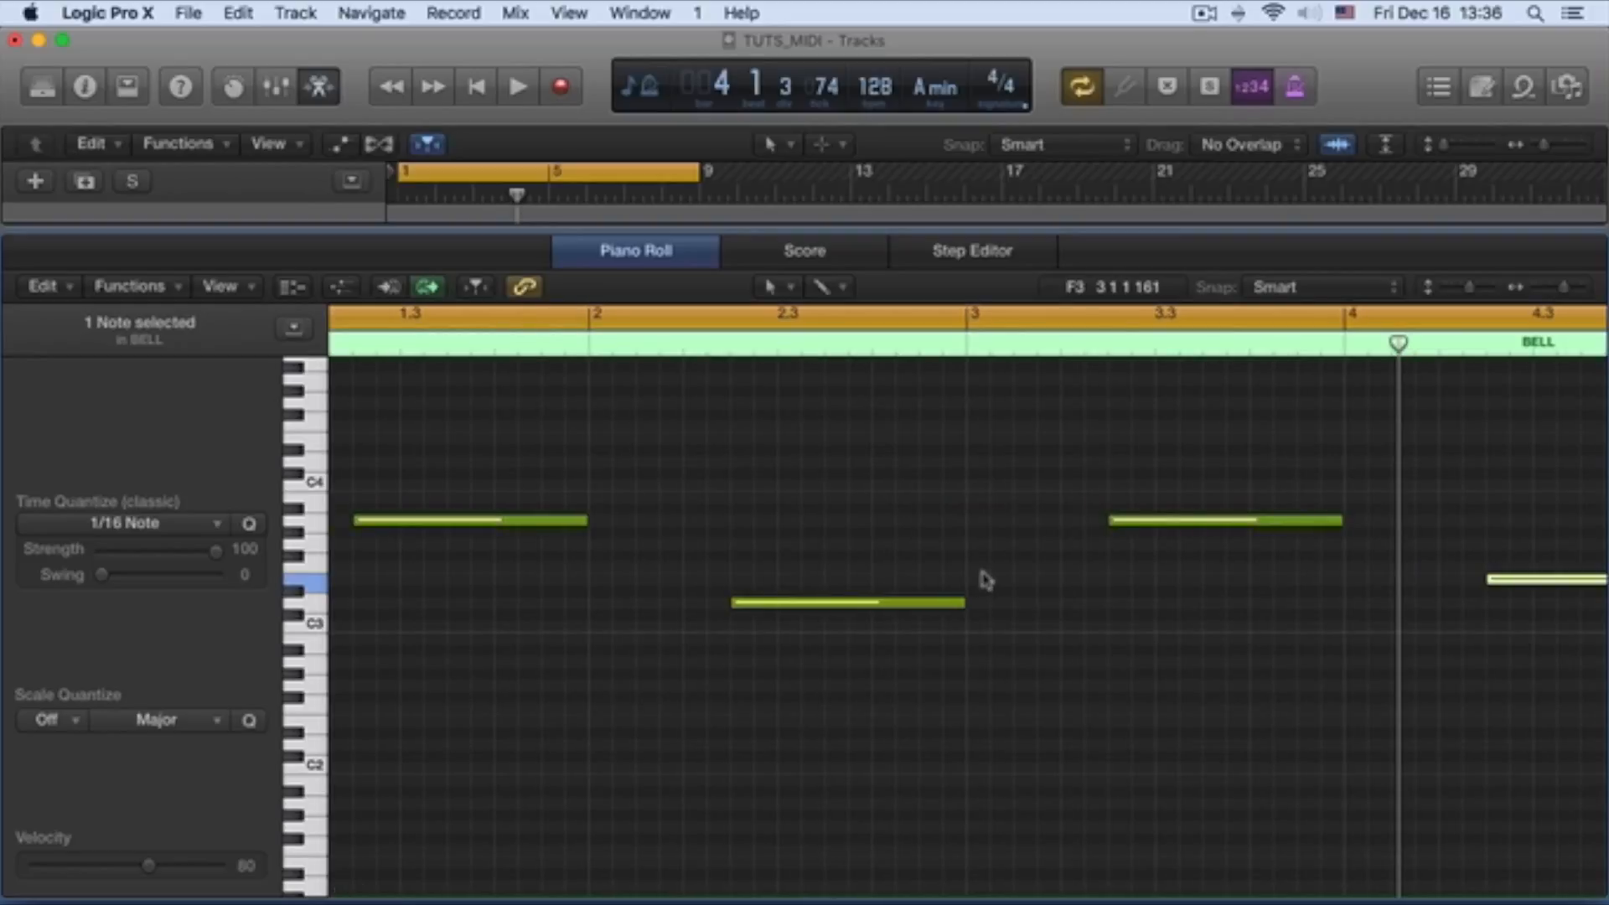
key("super+Left")
key("super+Left")
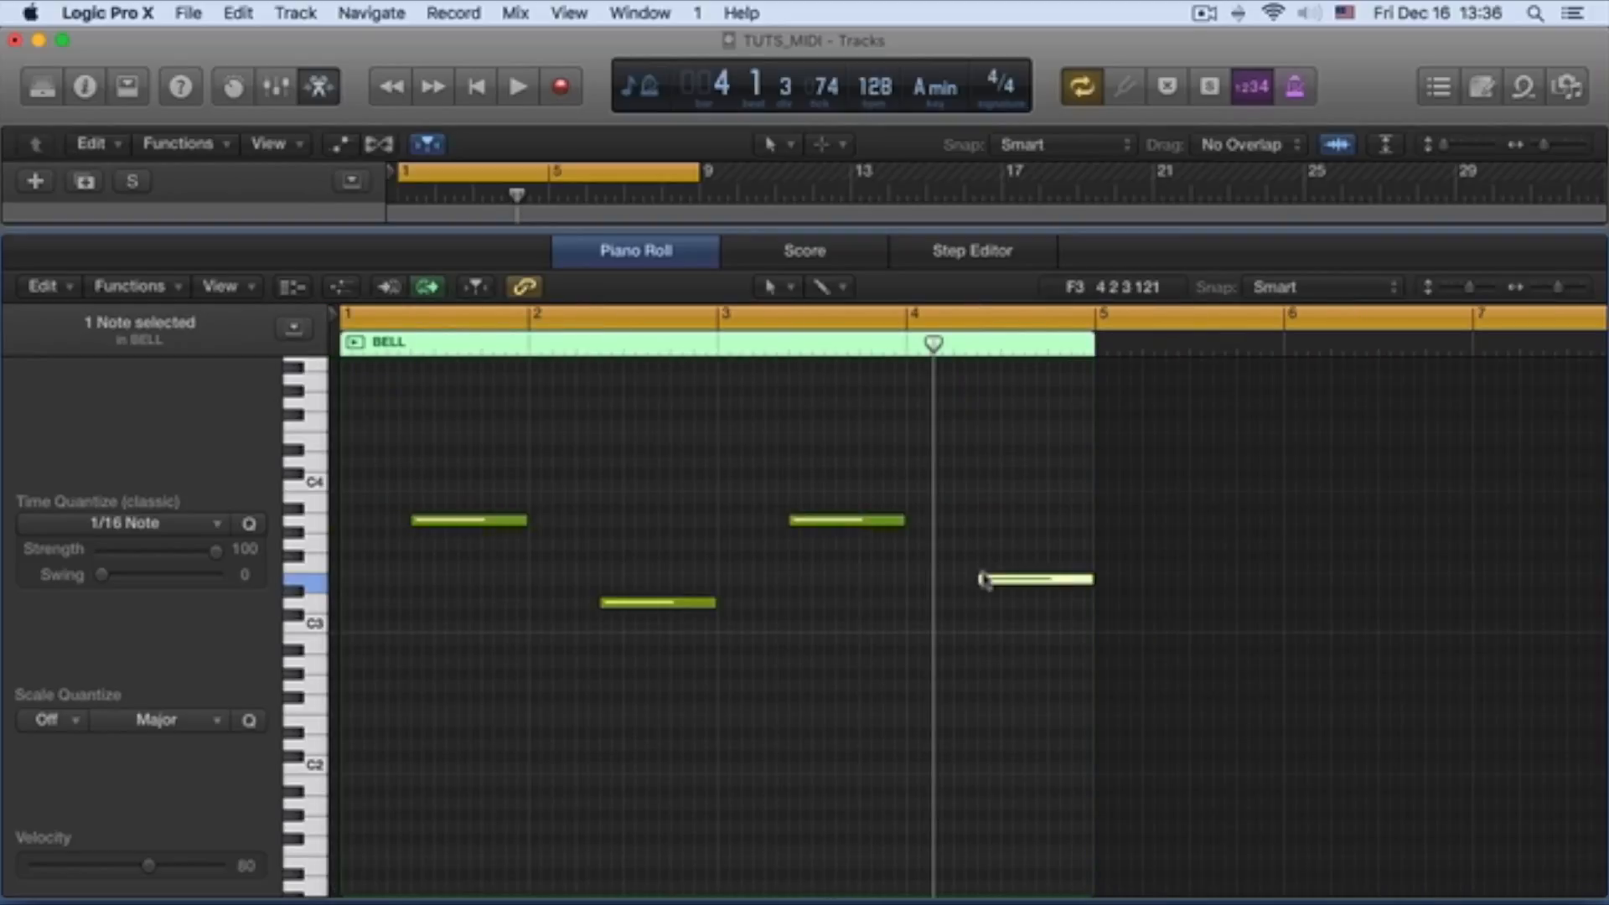
left_click_drag(984, 579, 984, 579)
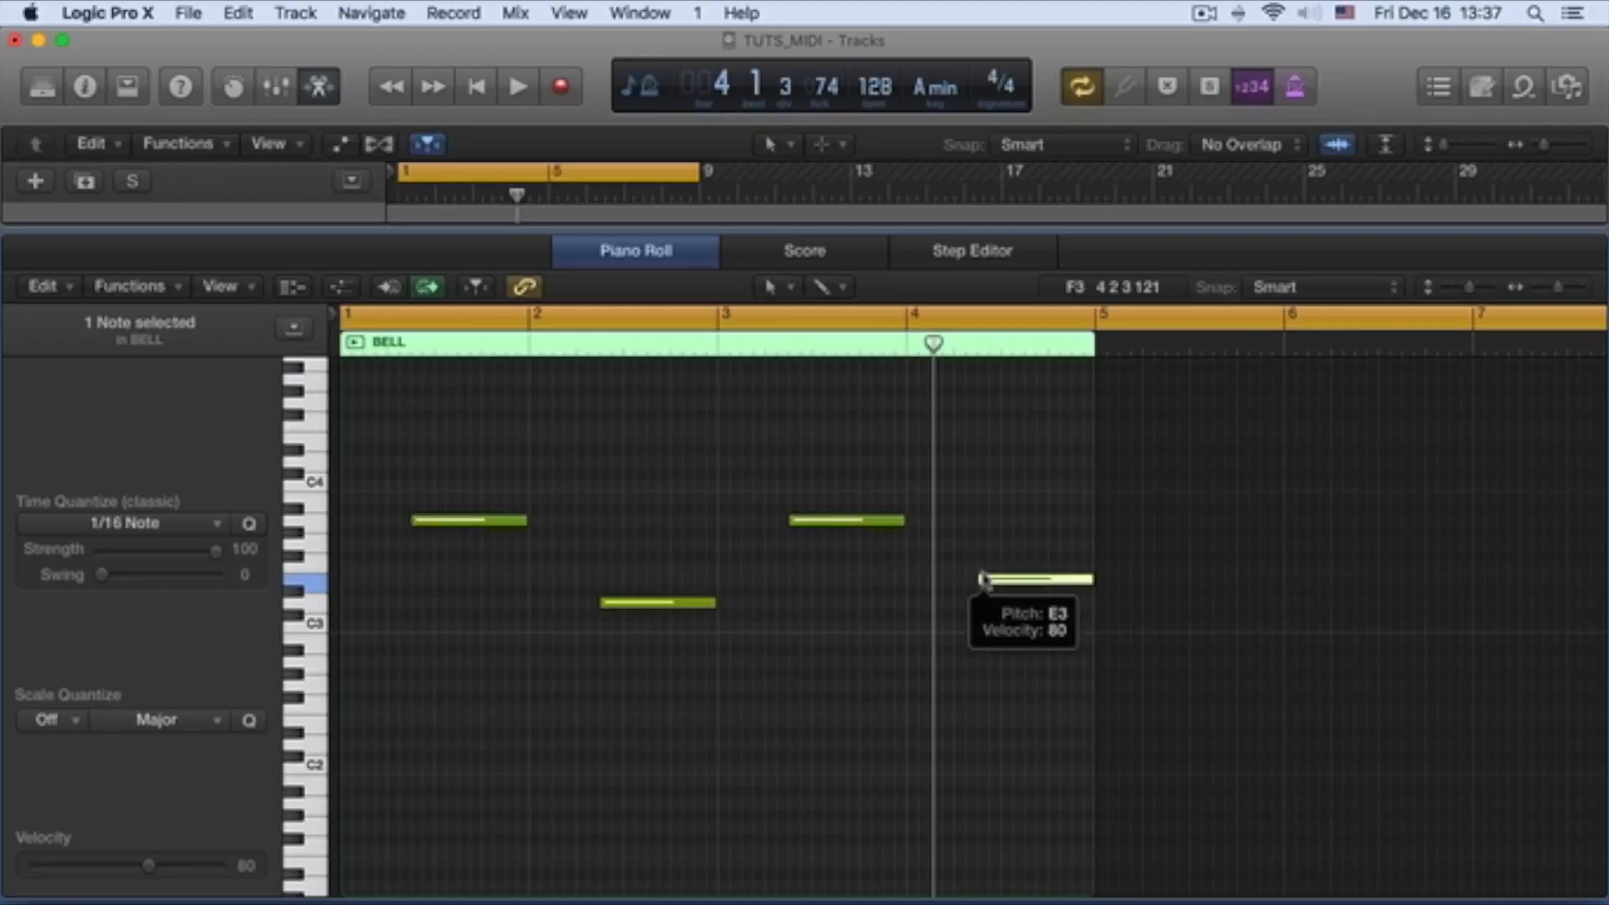
left_click_drag(984, 579, 984, 579)
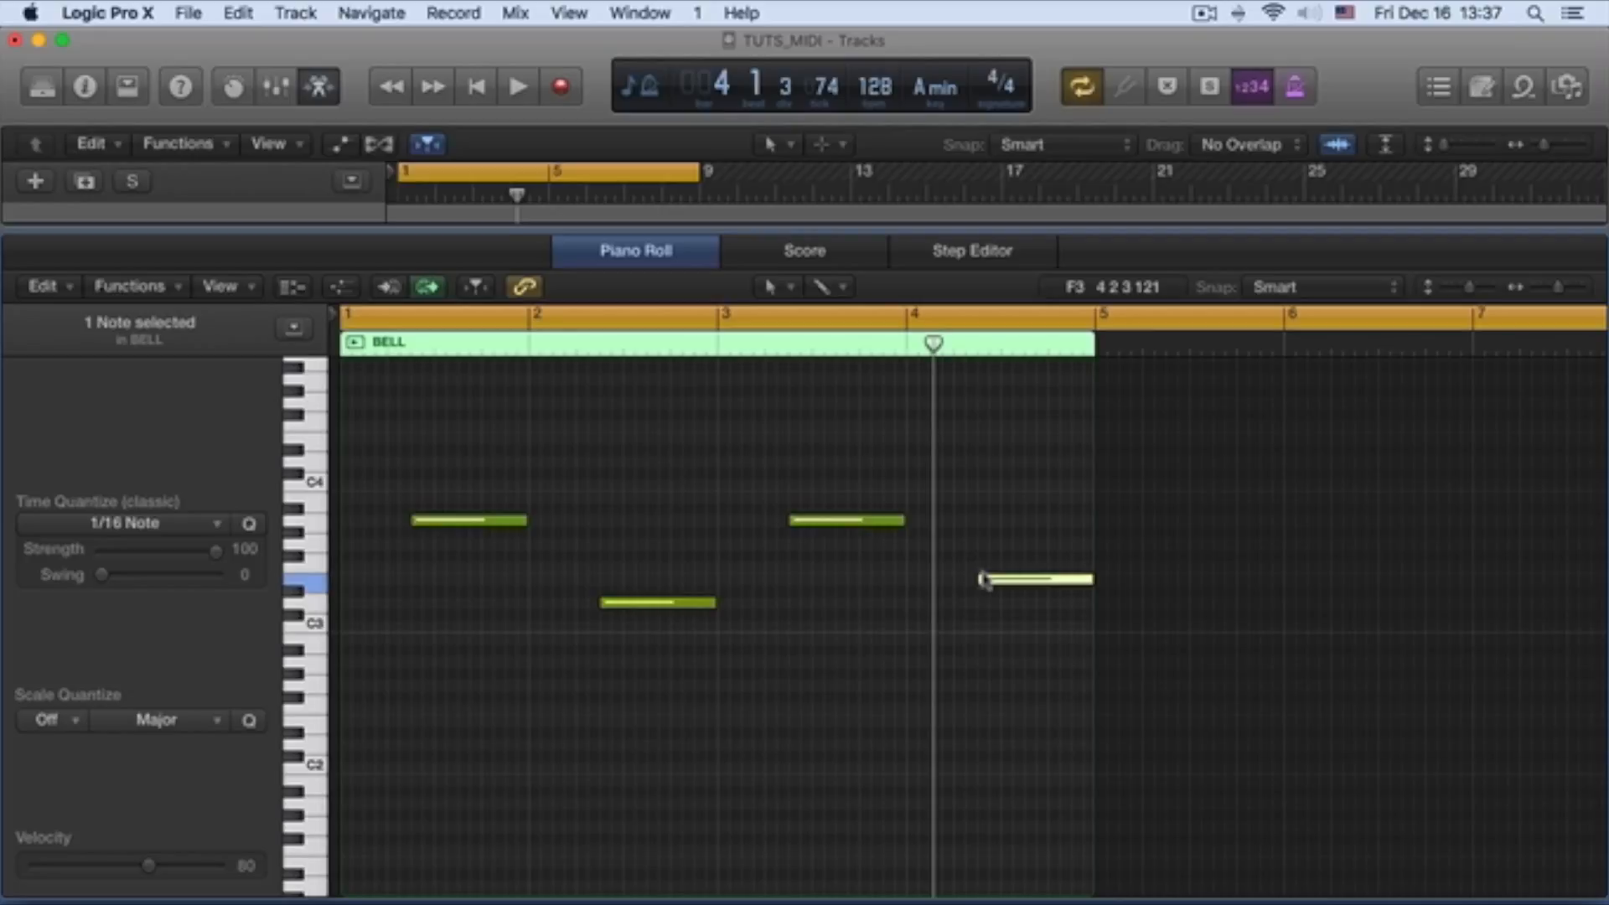
key("space")
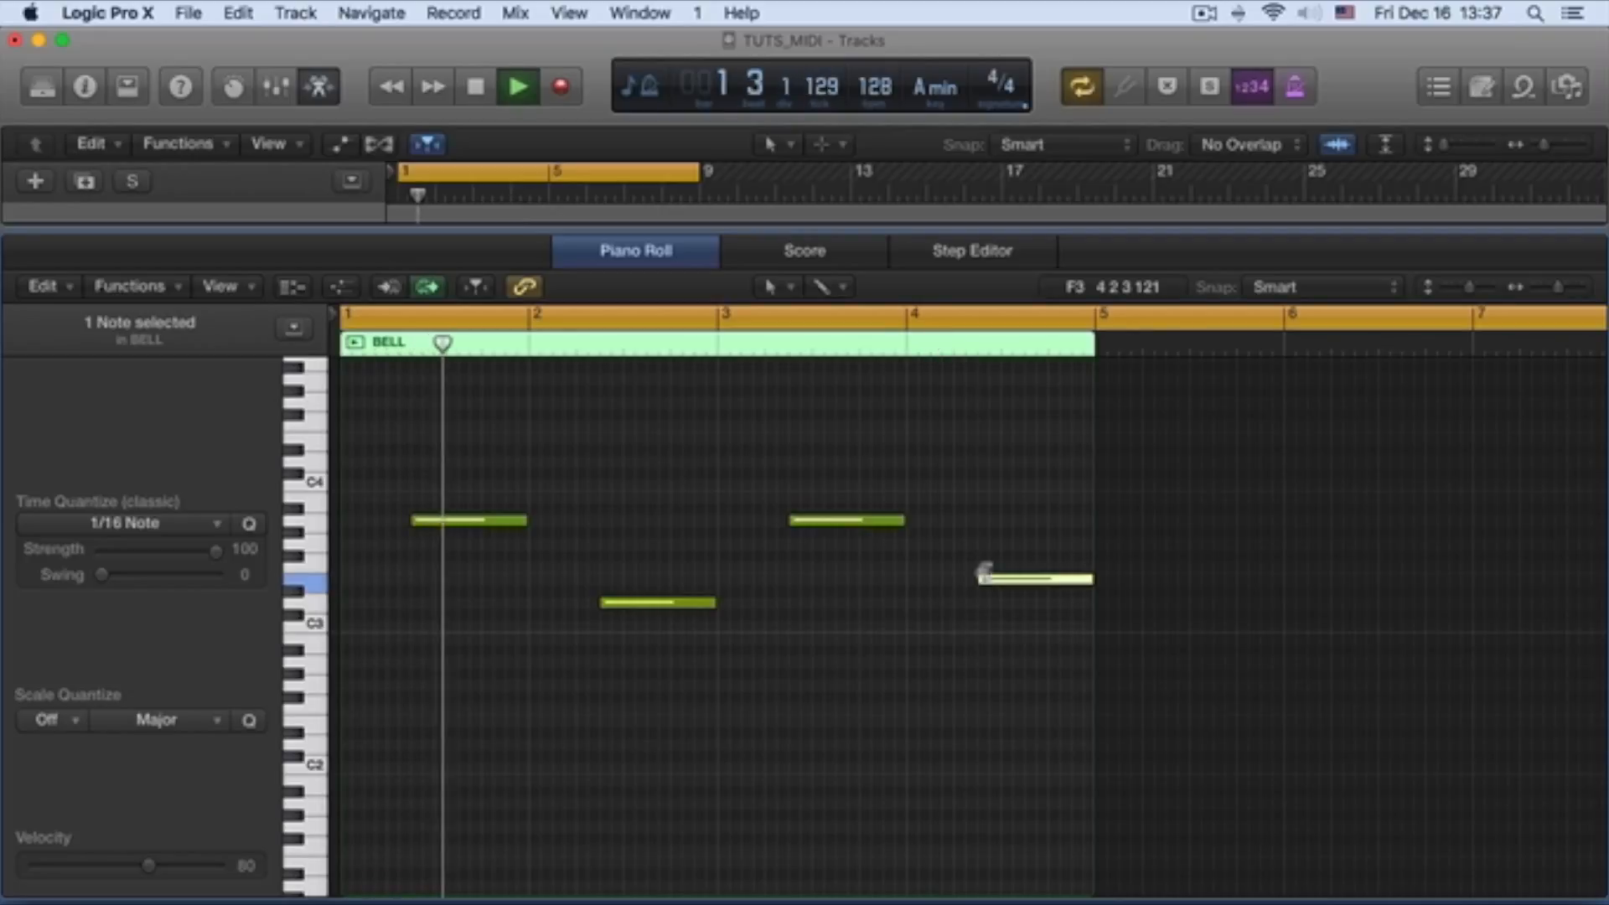
left_click_drag(984, 579, 984, 579)
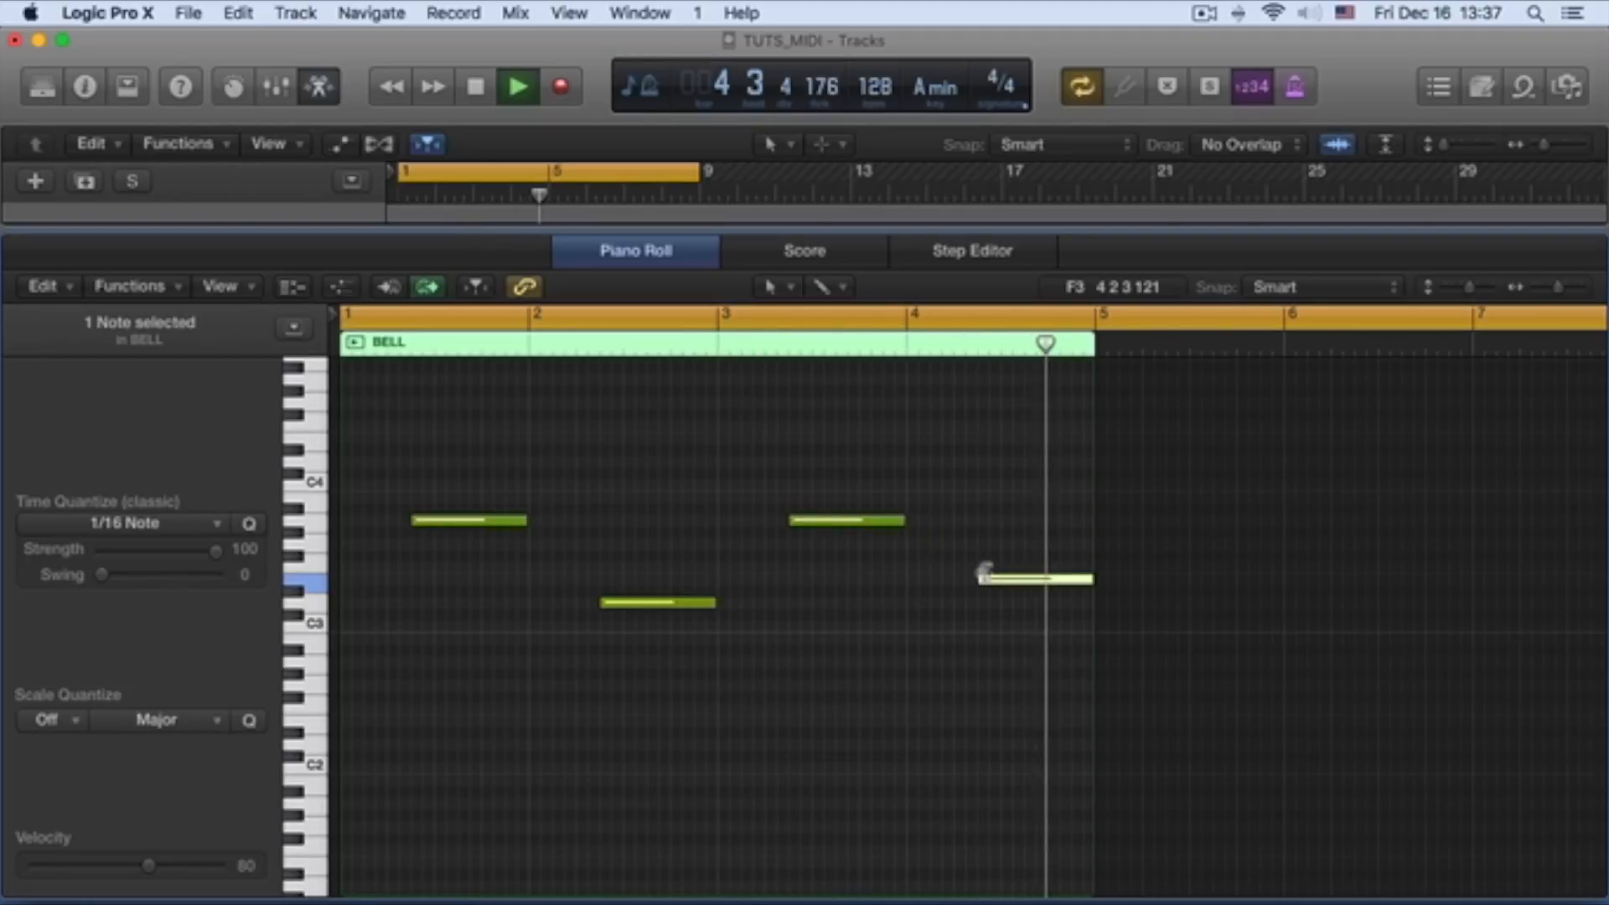
key("space")
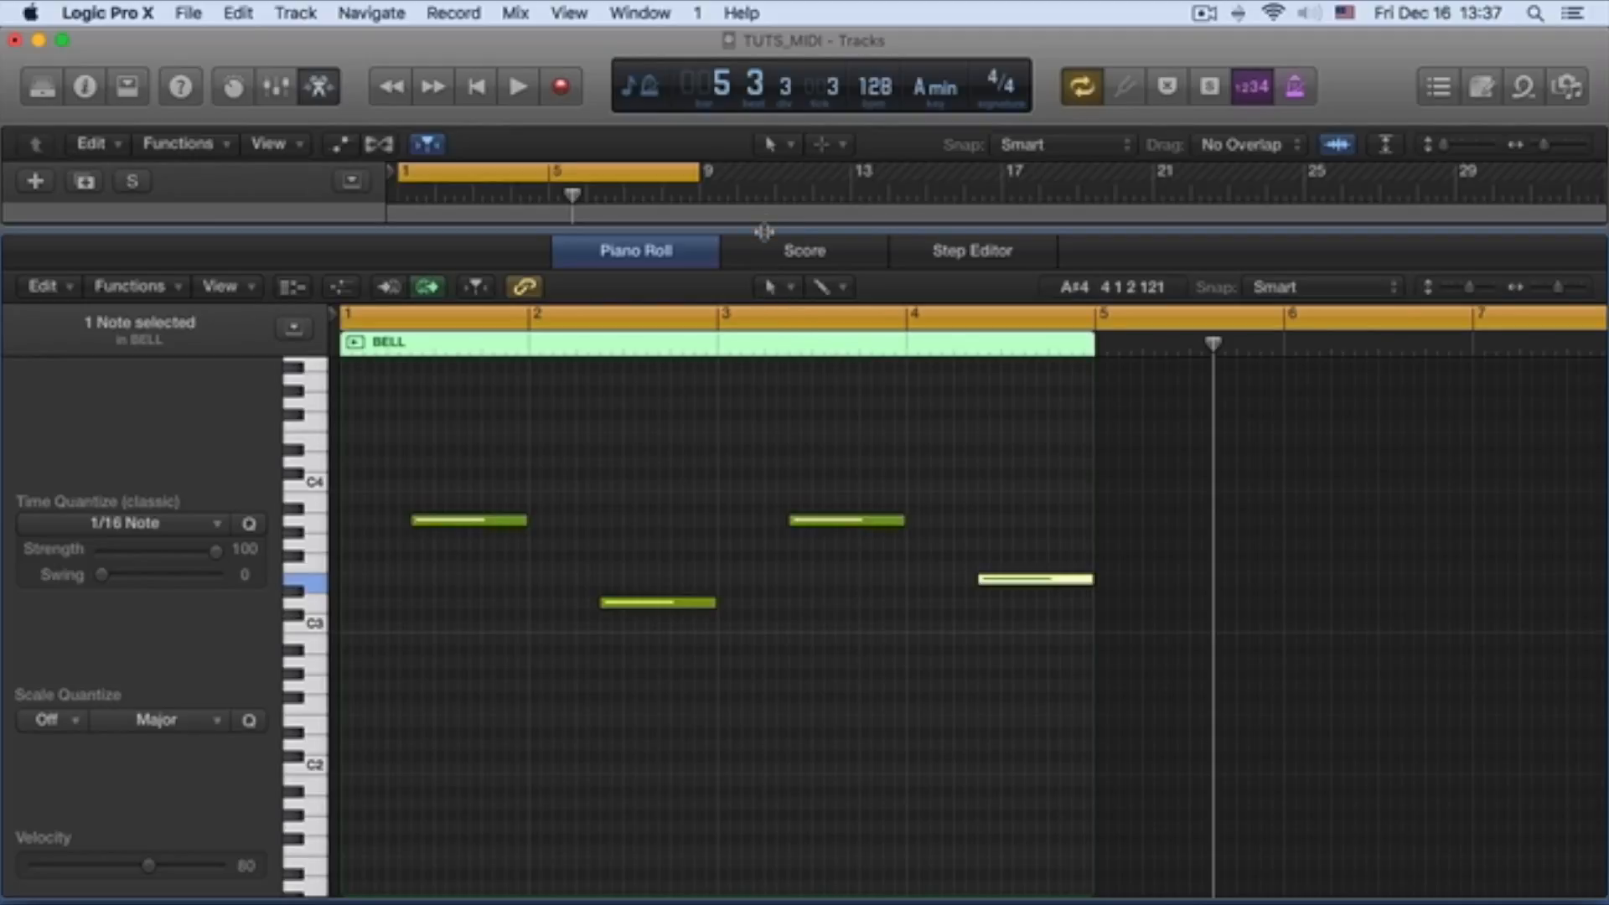
Step: Enlarge the Tracks area above the Piano Roll and open the Mixer with the BELL track selected
left_click_drag(763, 231, 794, 621)
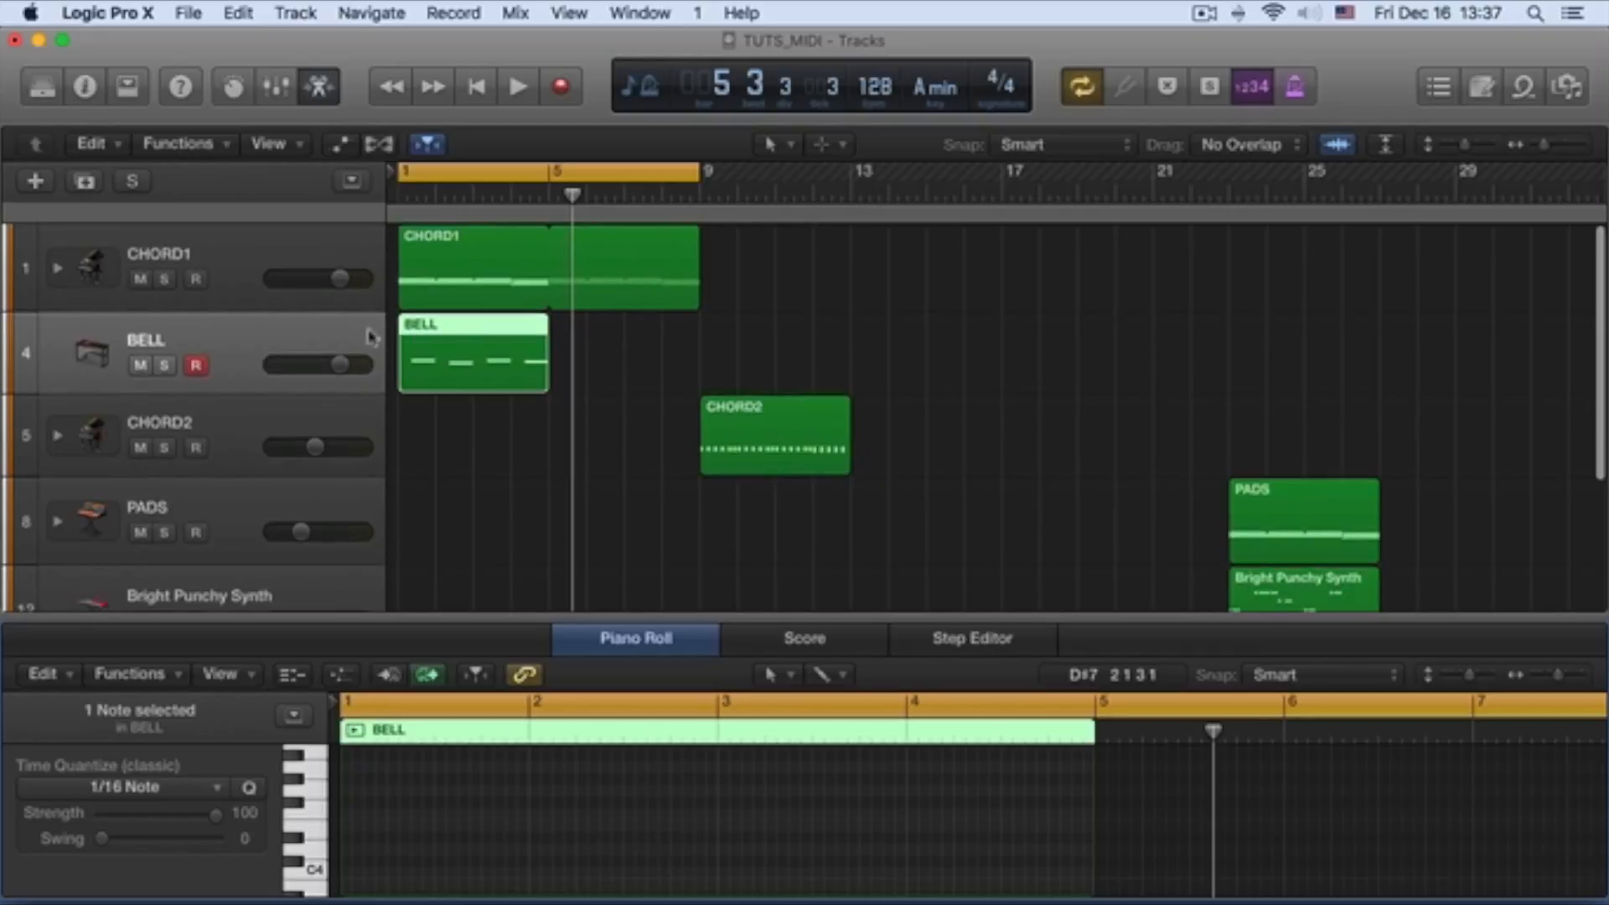
left_click(360, 331)
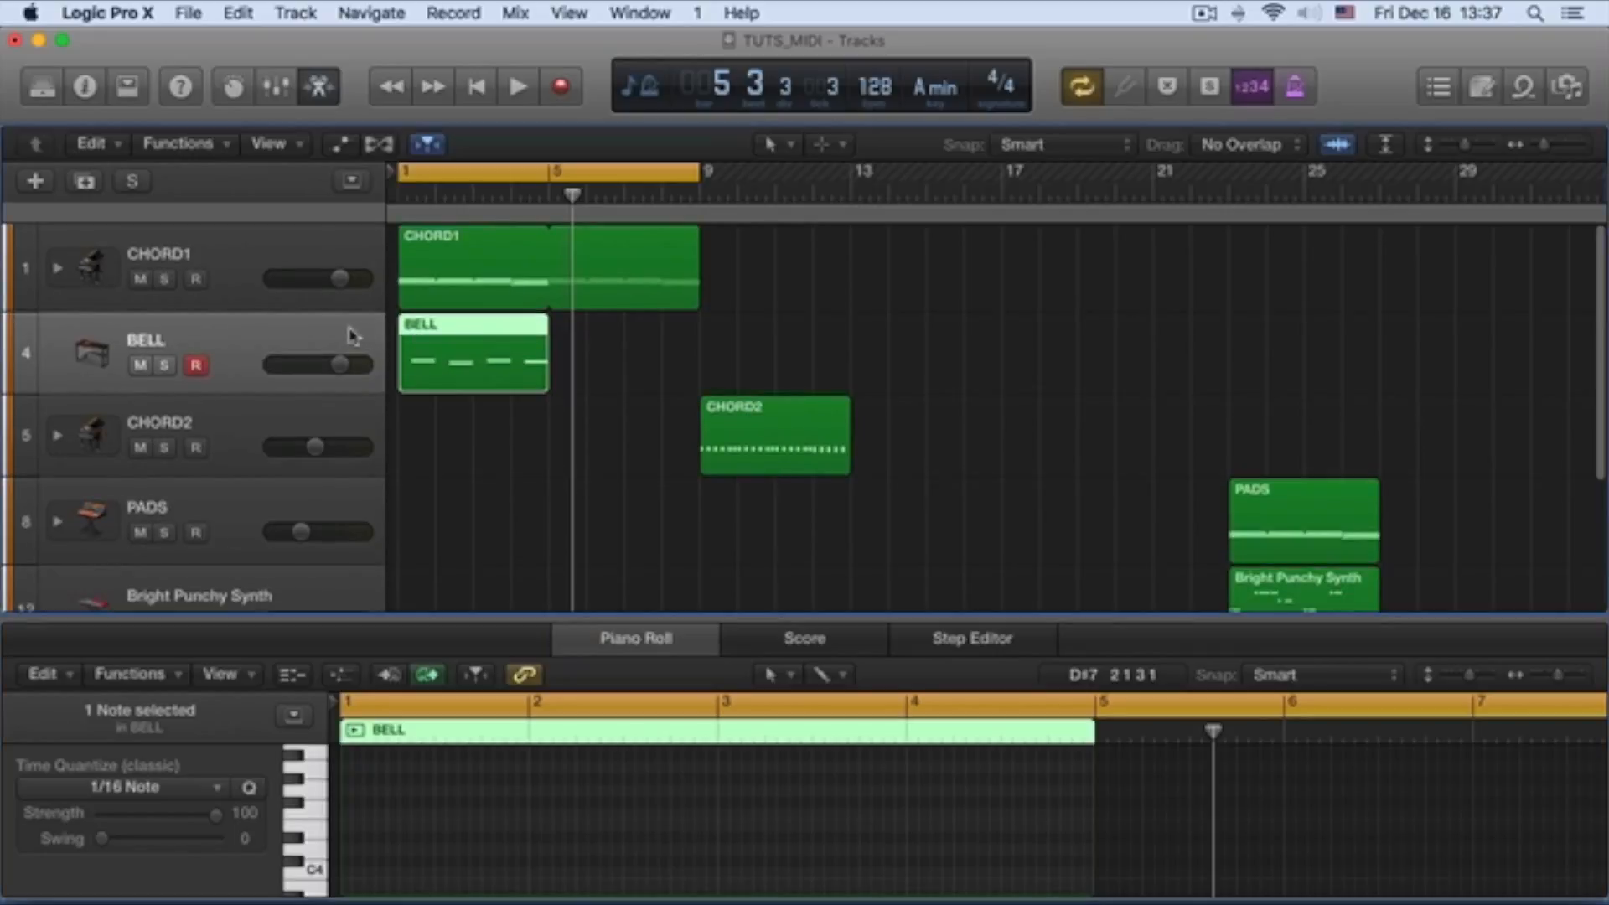
left_click(43, 96)
left_click(41, 88)
key("x")
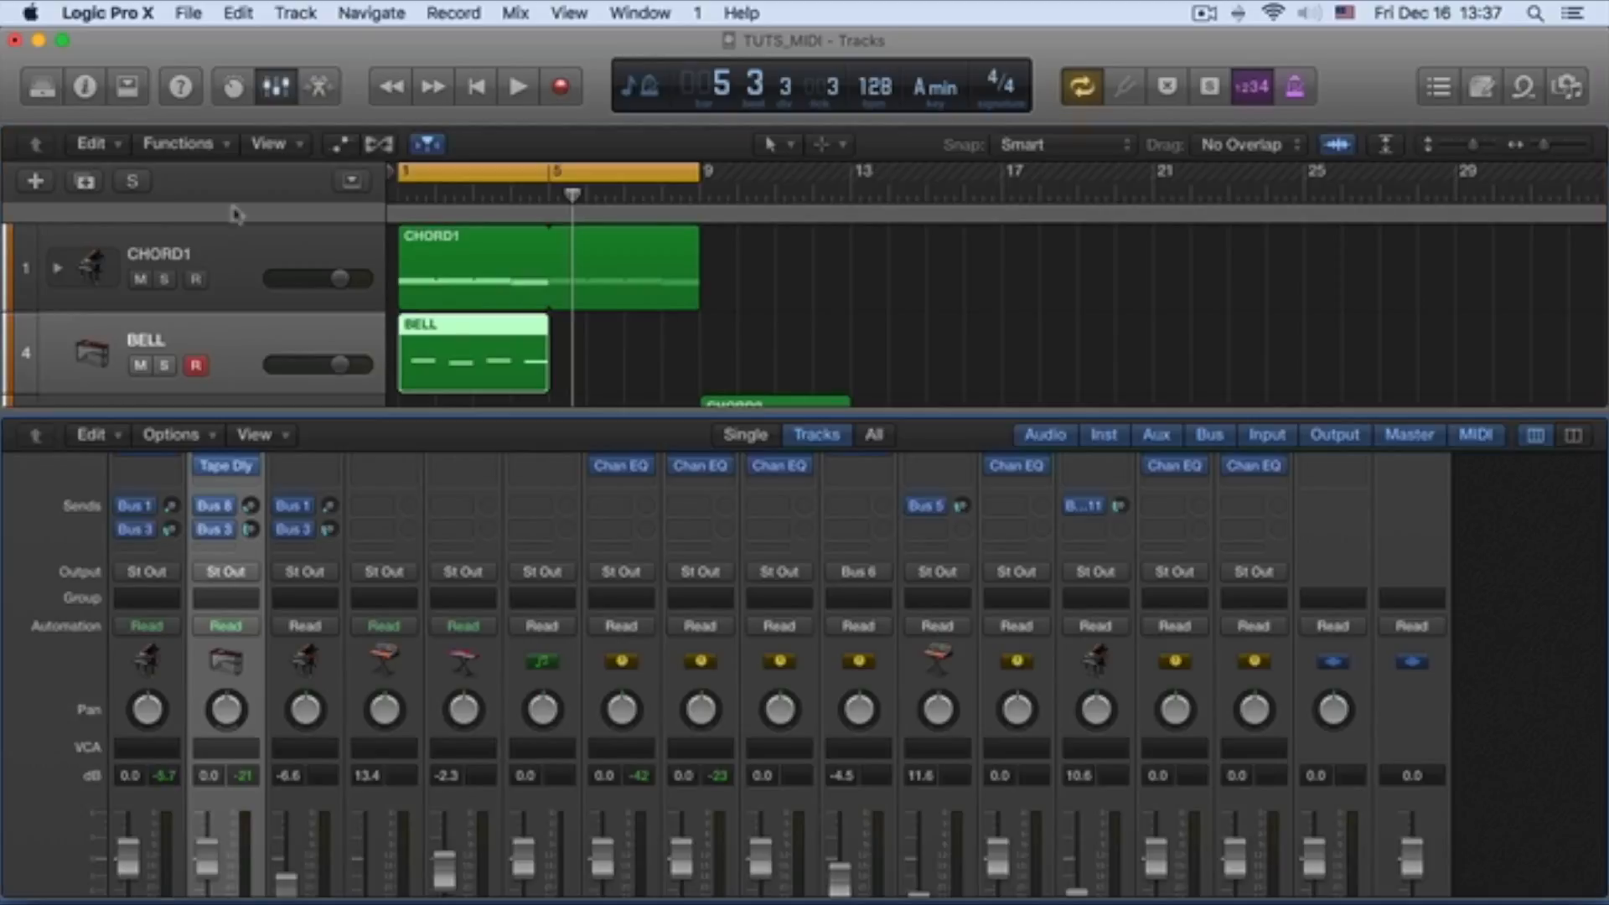
Step: Enlarge the Mixer and reset the BELL channel strip to clear its Marimba setting
left_click_drag(417, 410, 432, 318)
scroll(419, 551, "up", 5)
scroll(419, 553, "down", 5)
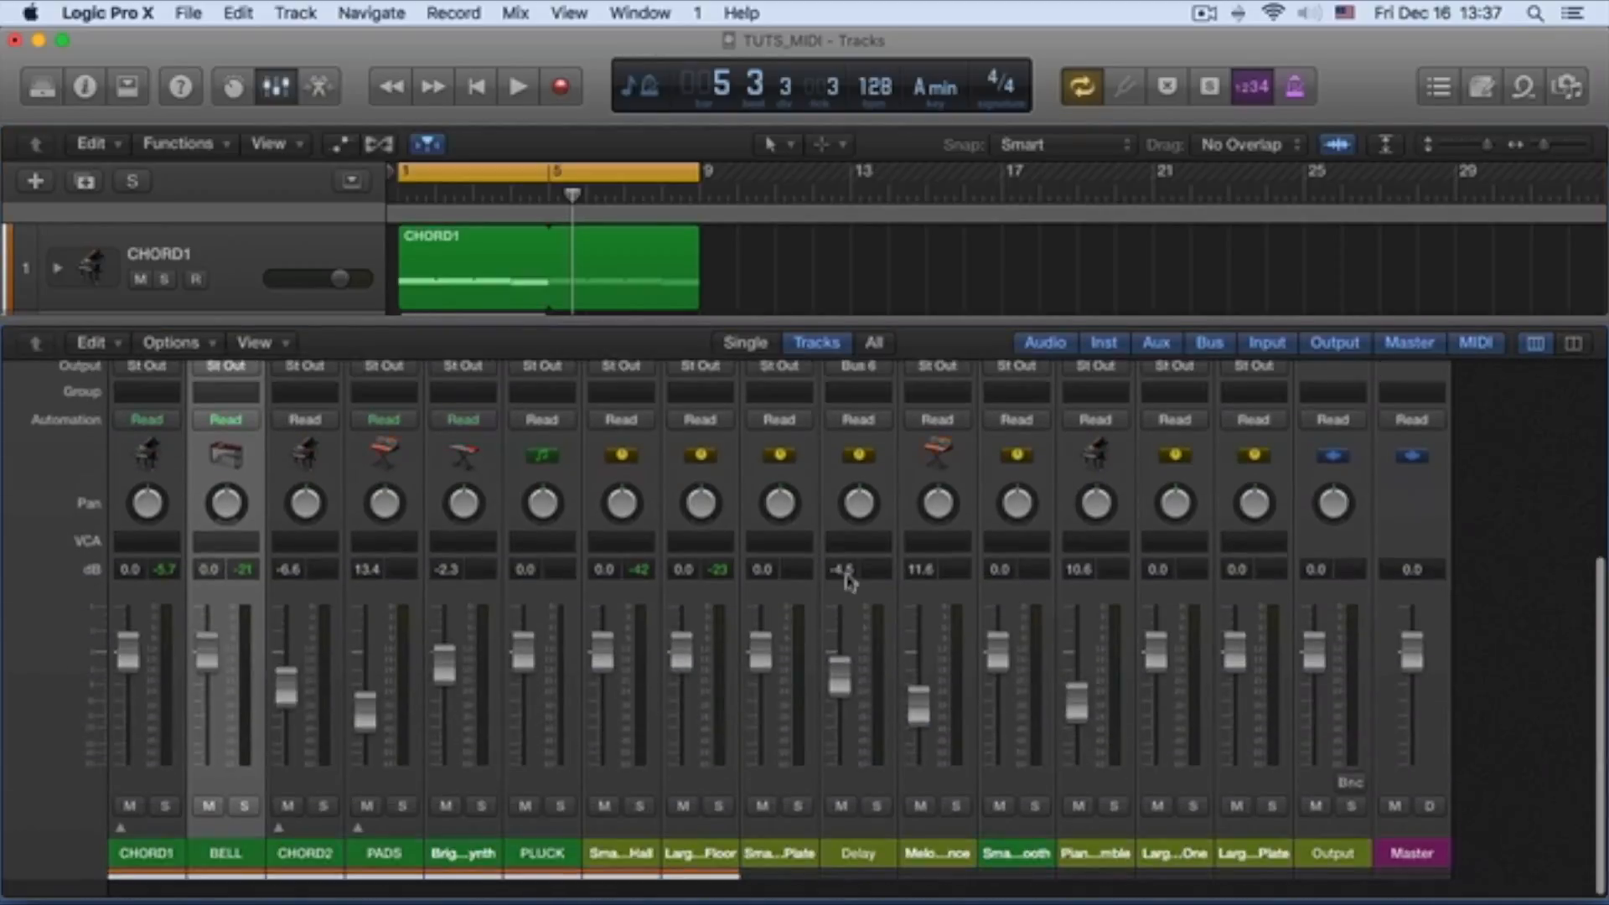
scroll(217, 474, "up", 3)
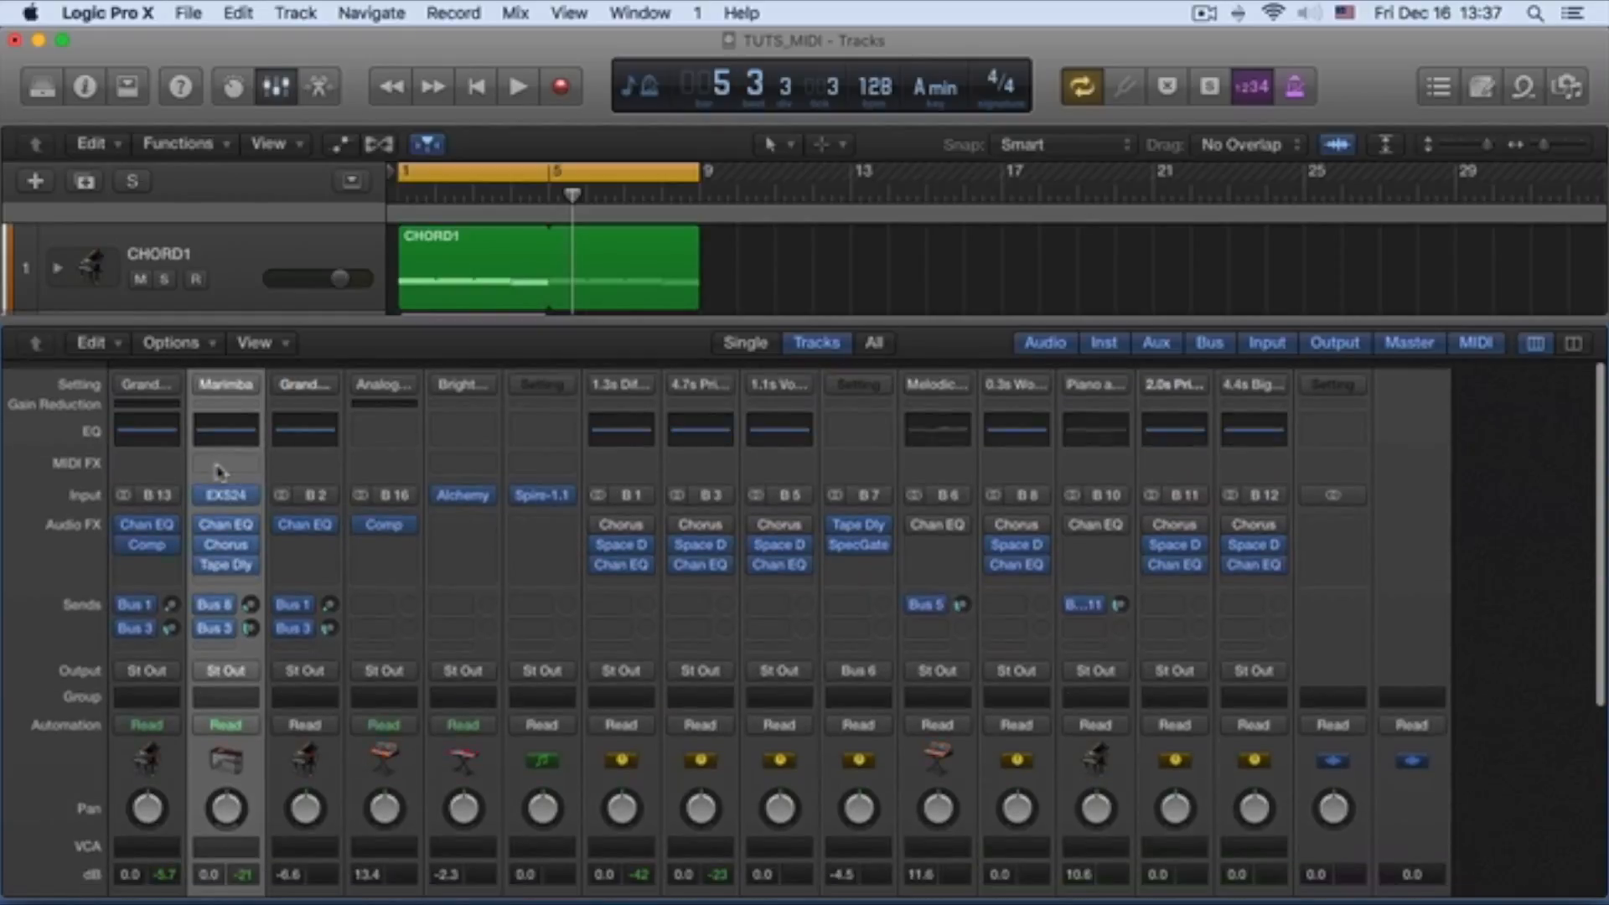
scroll(216, 474, "down", 4)
scroll(225, 477, "up", 5)
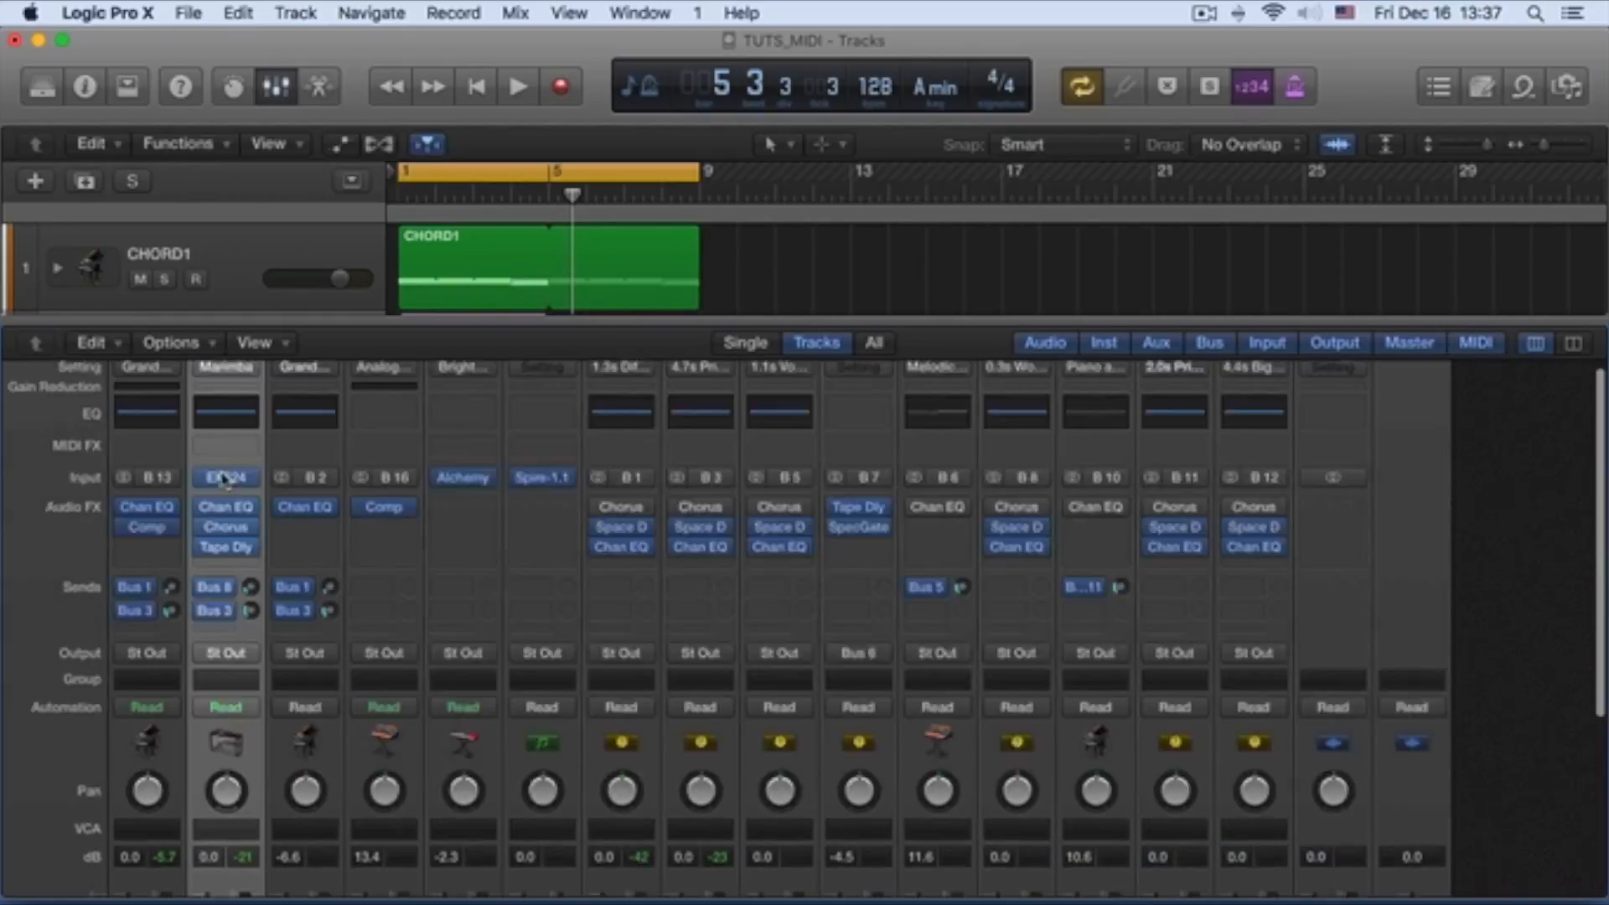
left_click(226, 379)
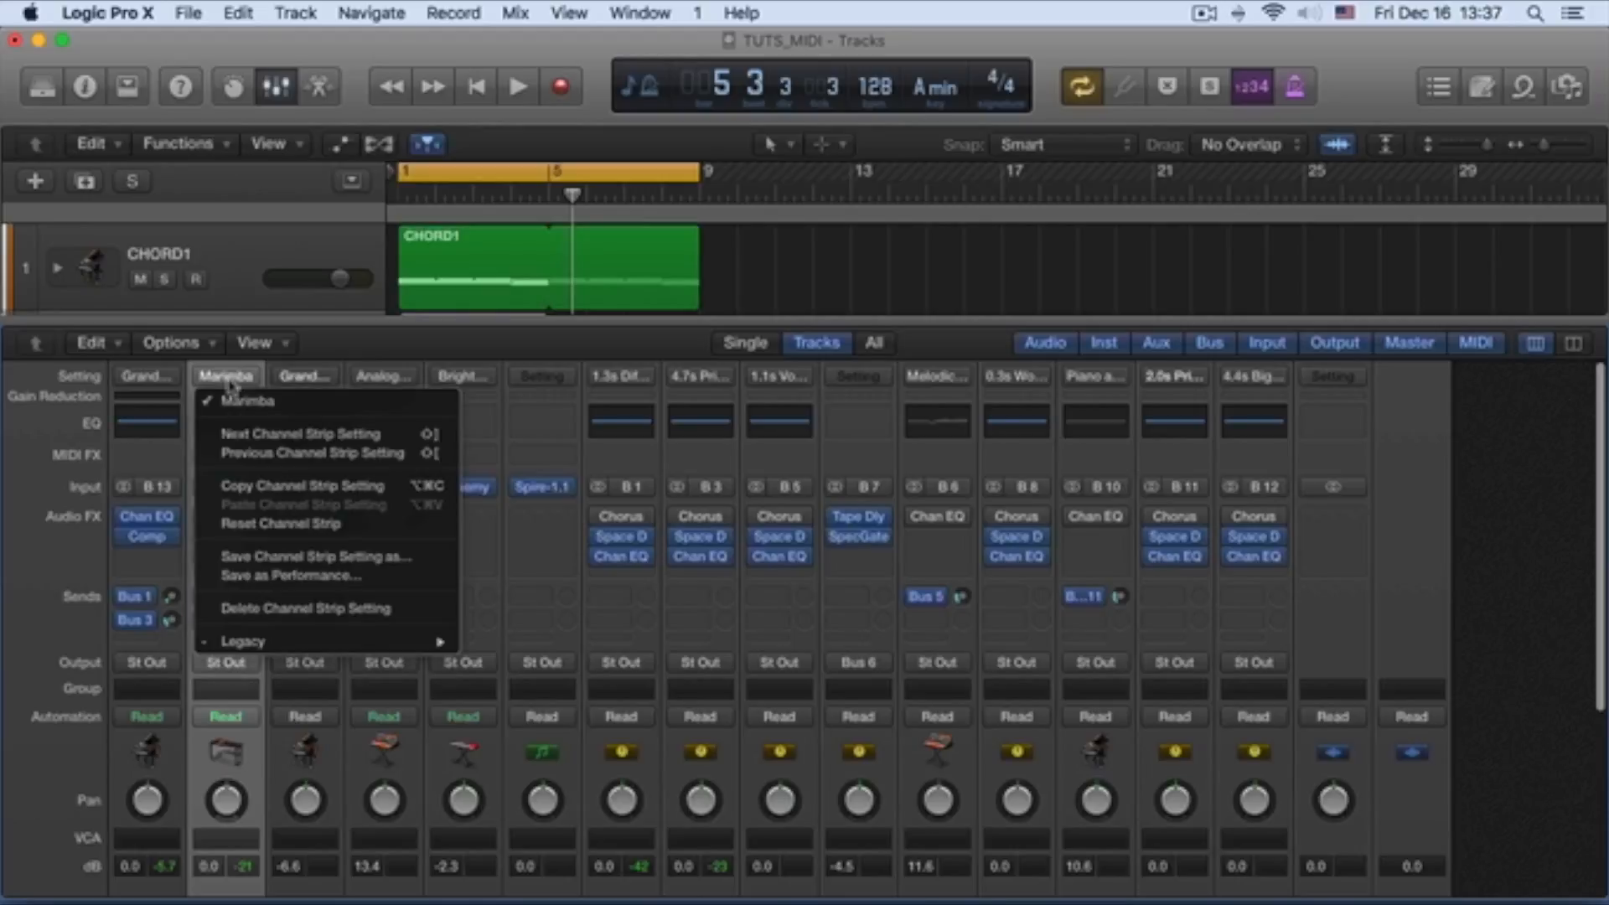
left_click(285, 523)
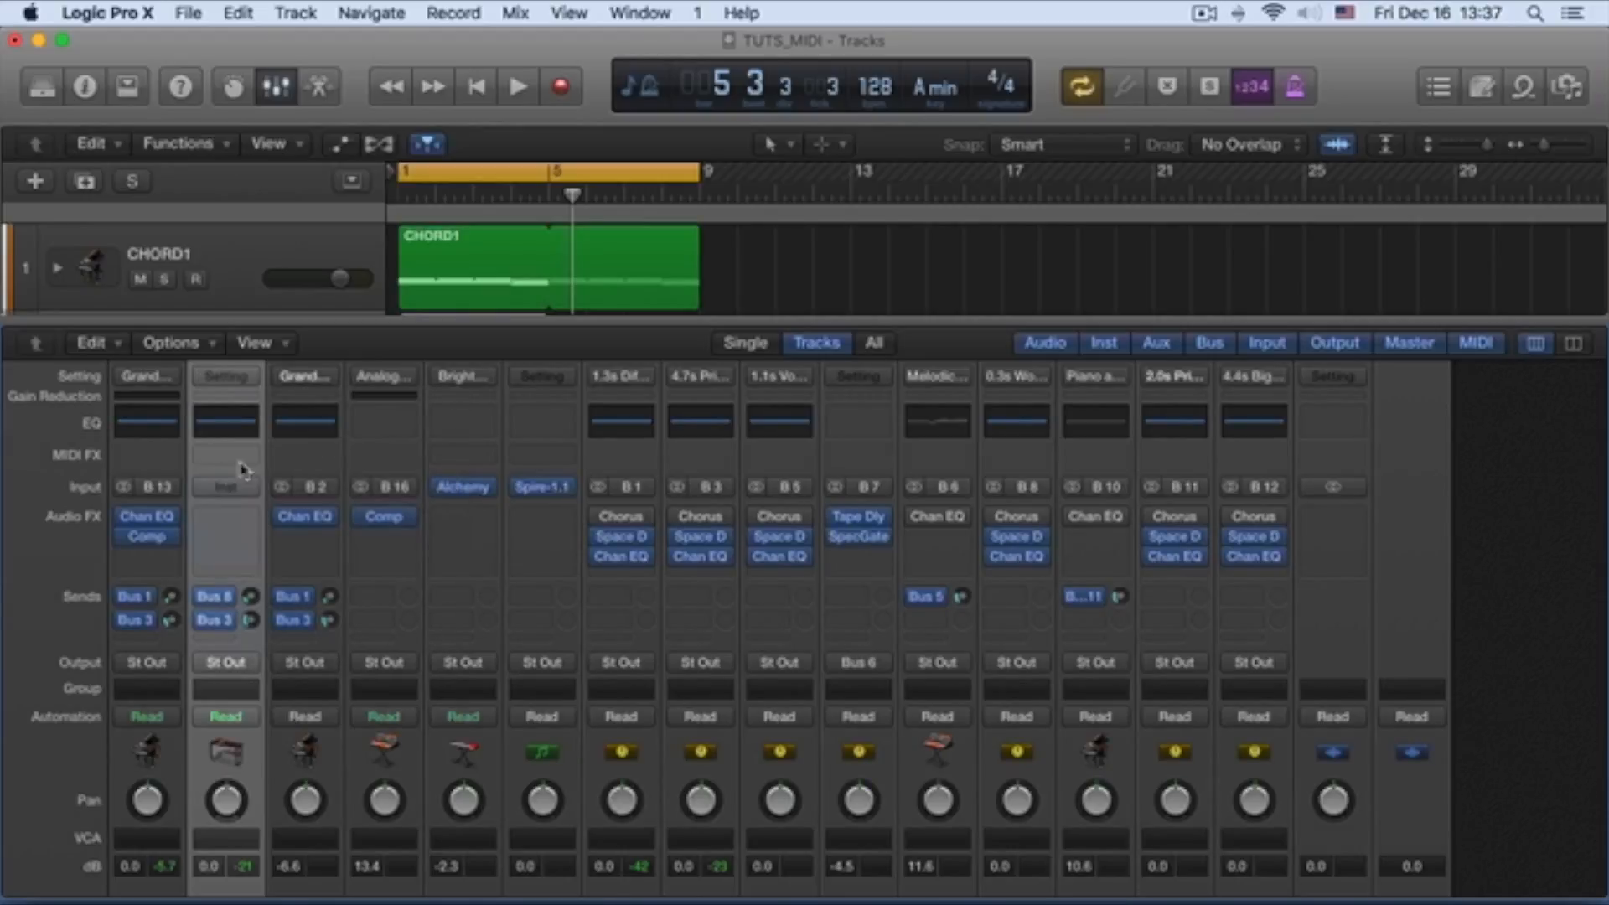
Step: Load the mono version of Reveal Sound's Spire-1.1 AU instrument on the BELL channel
left_click(232, 377)
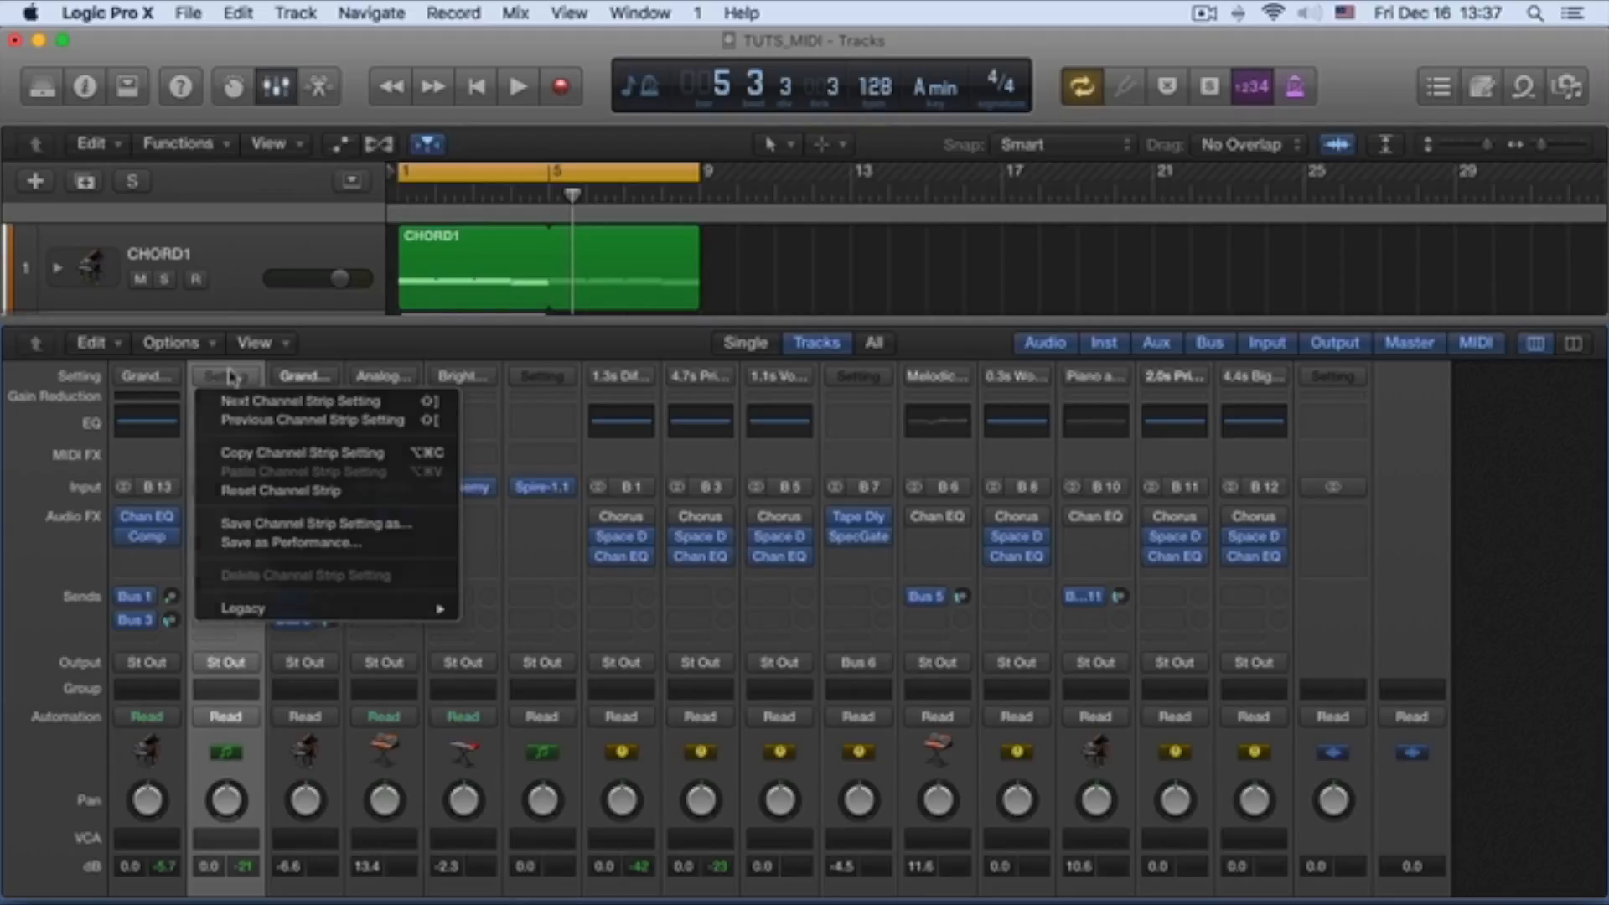
left_click(231, 377)
left_click(225, 487)
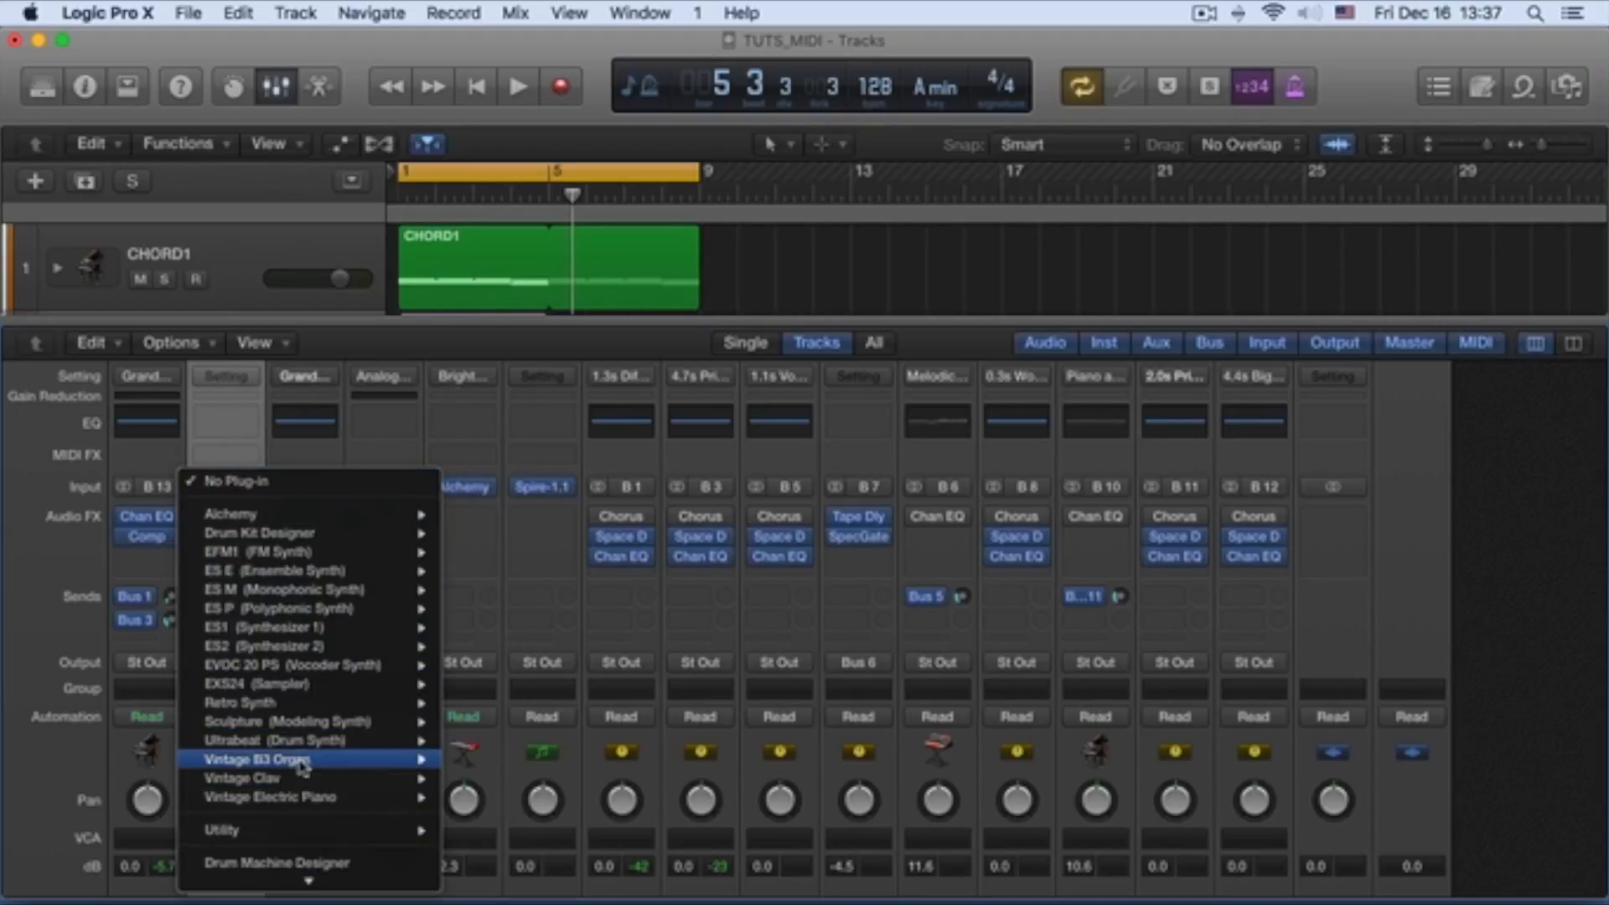
mouse_move(310, 861)
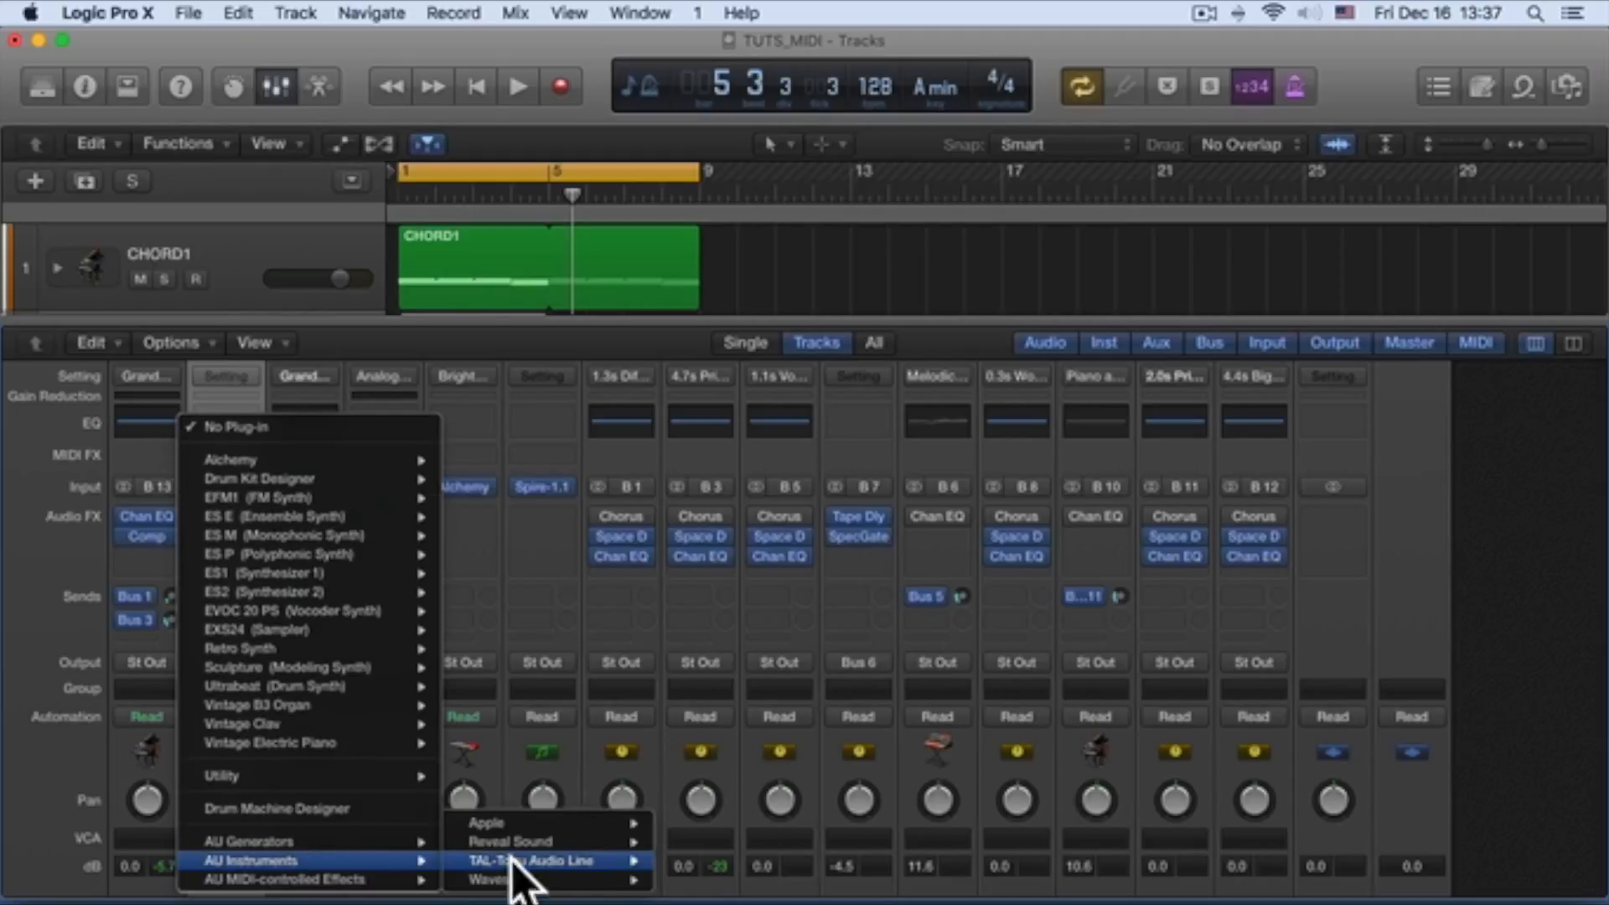
mouse_move(537, 841)
mouse_move(729, 841)
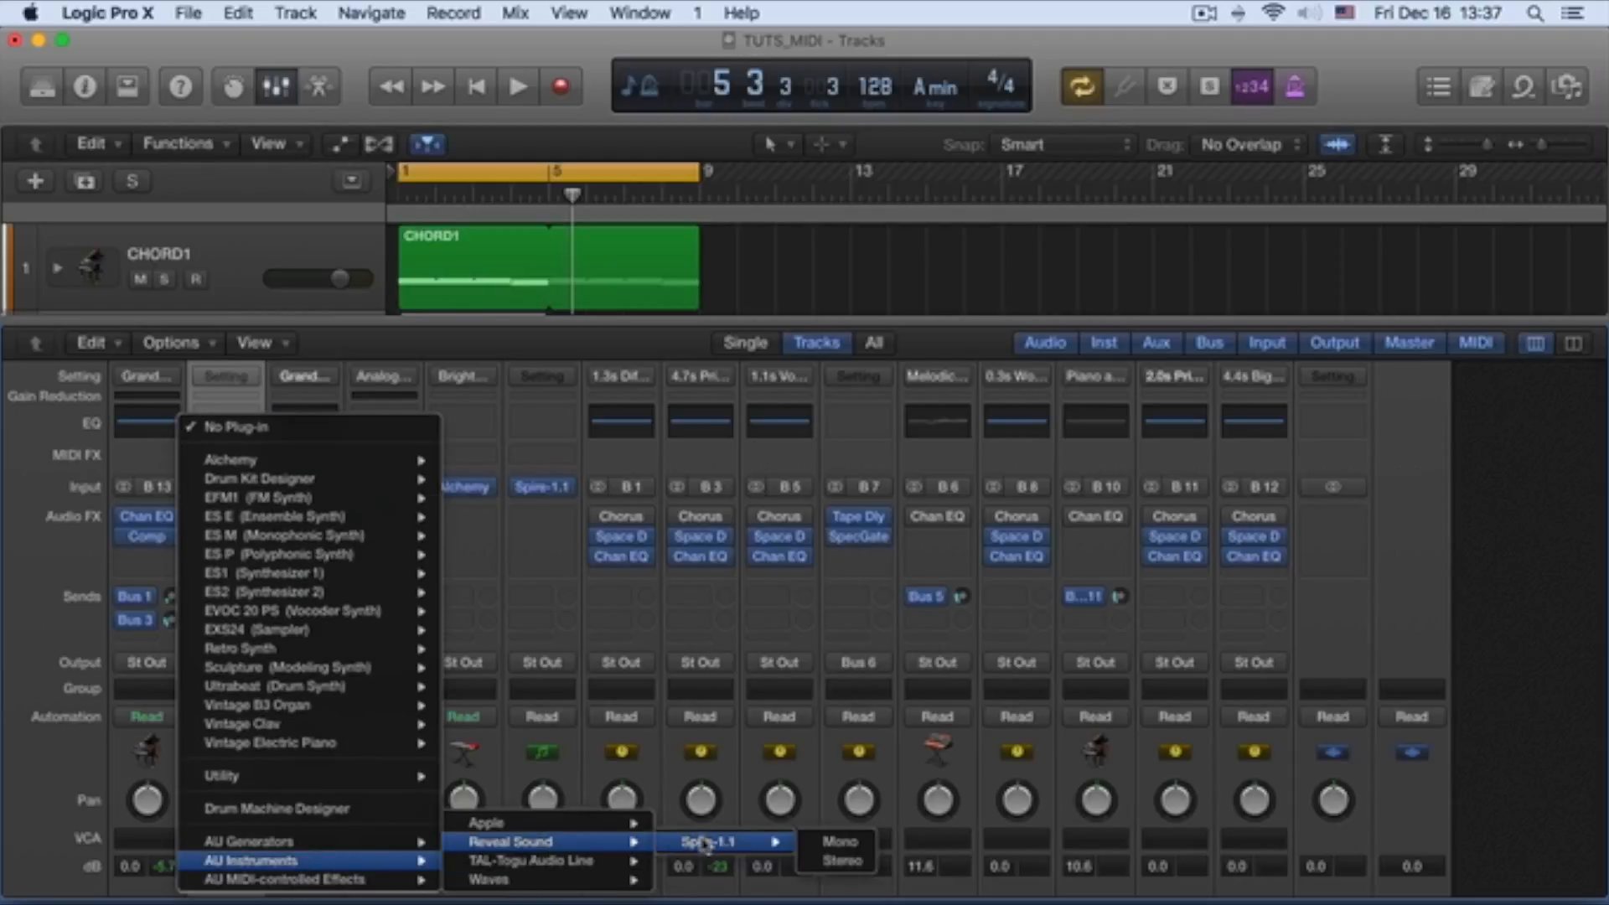
left_click(813, 843)
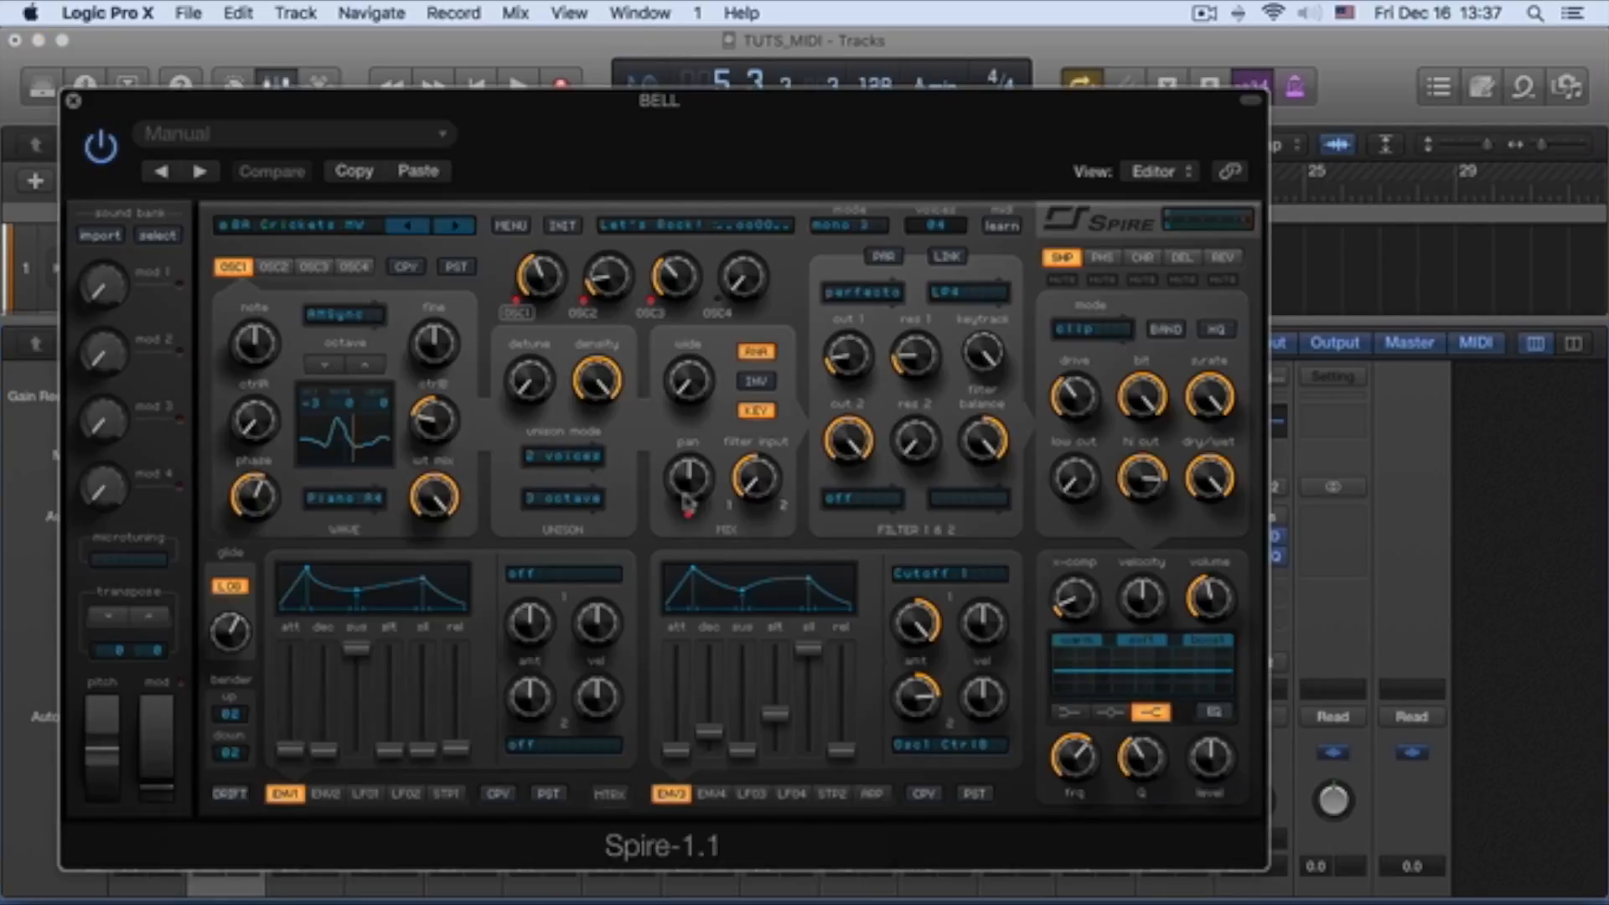
Step: Browse Spire's preset list and load preset 084, PL Plus One, for the BELL track
left_click(355, 221)
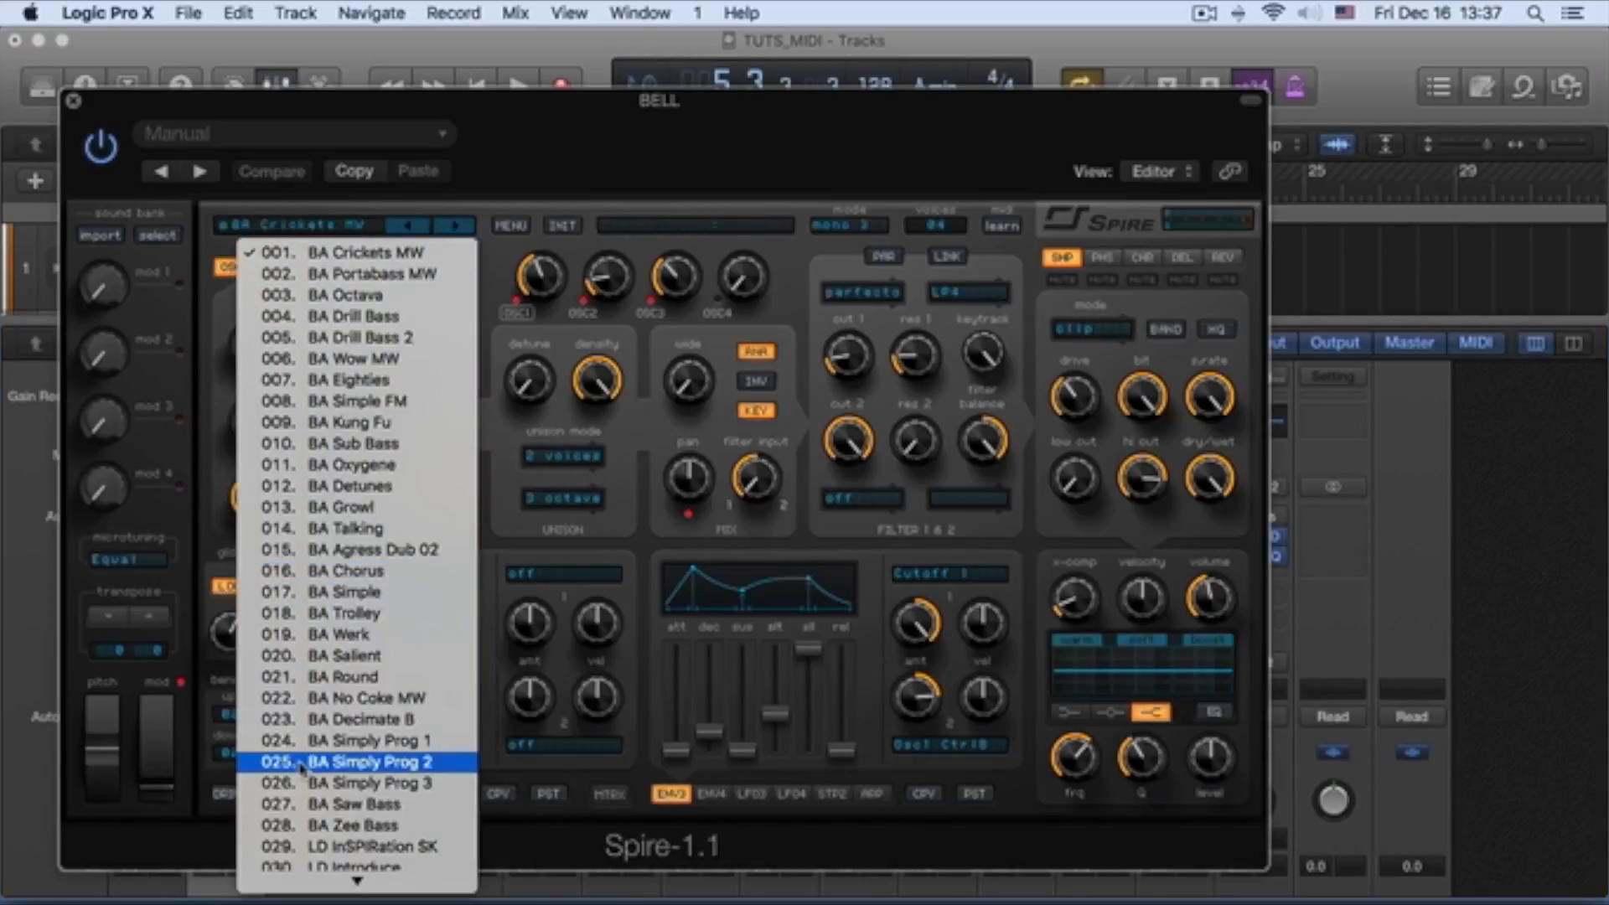
scroll(331, 692, "down", 10)
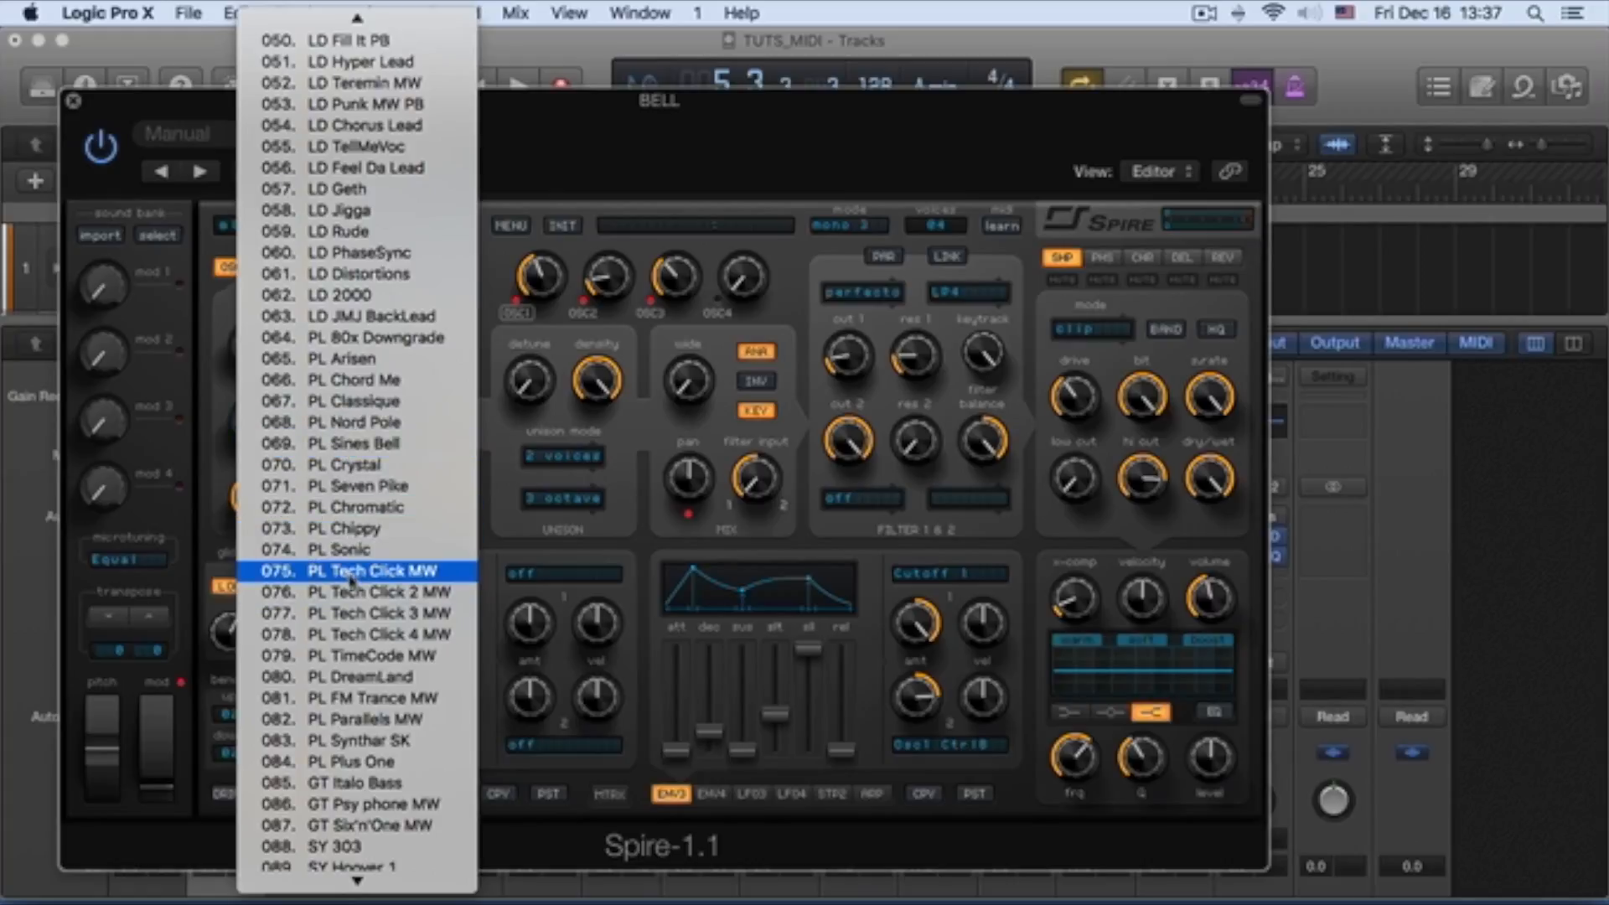
scroll(350, 586, "down", 7)
scroll(352, 589, "down", 3)
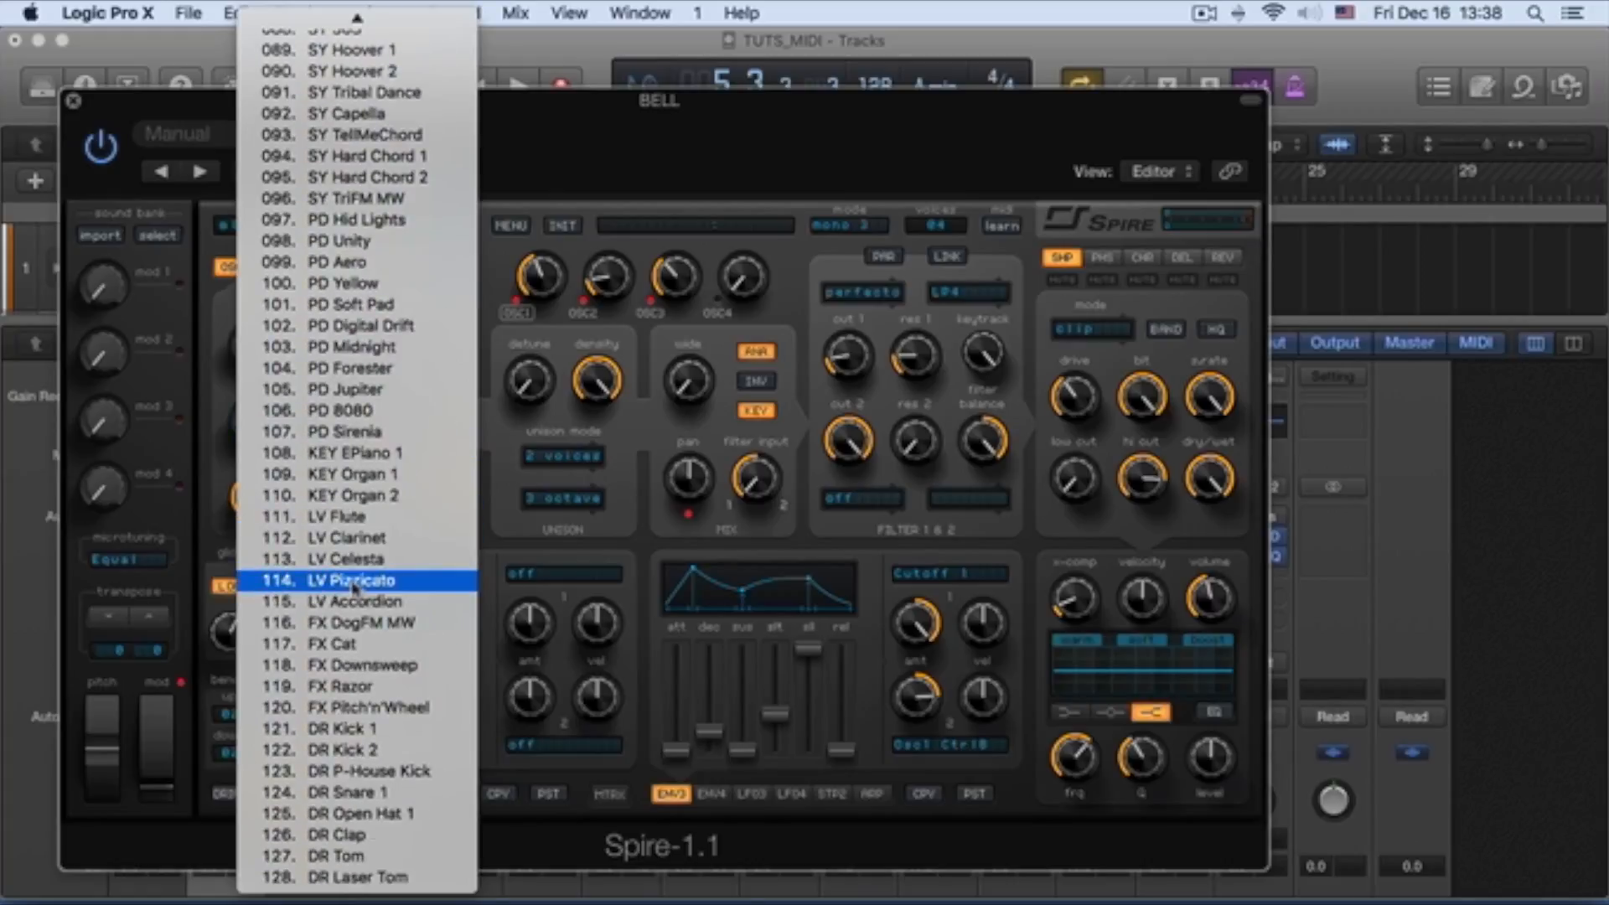
scroll(362, 444, "up", 5)
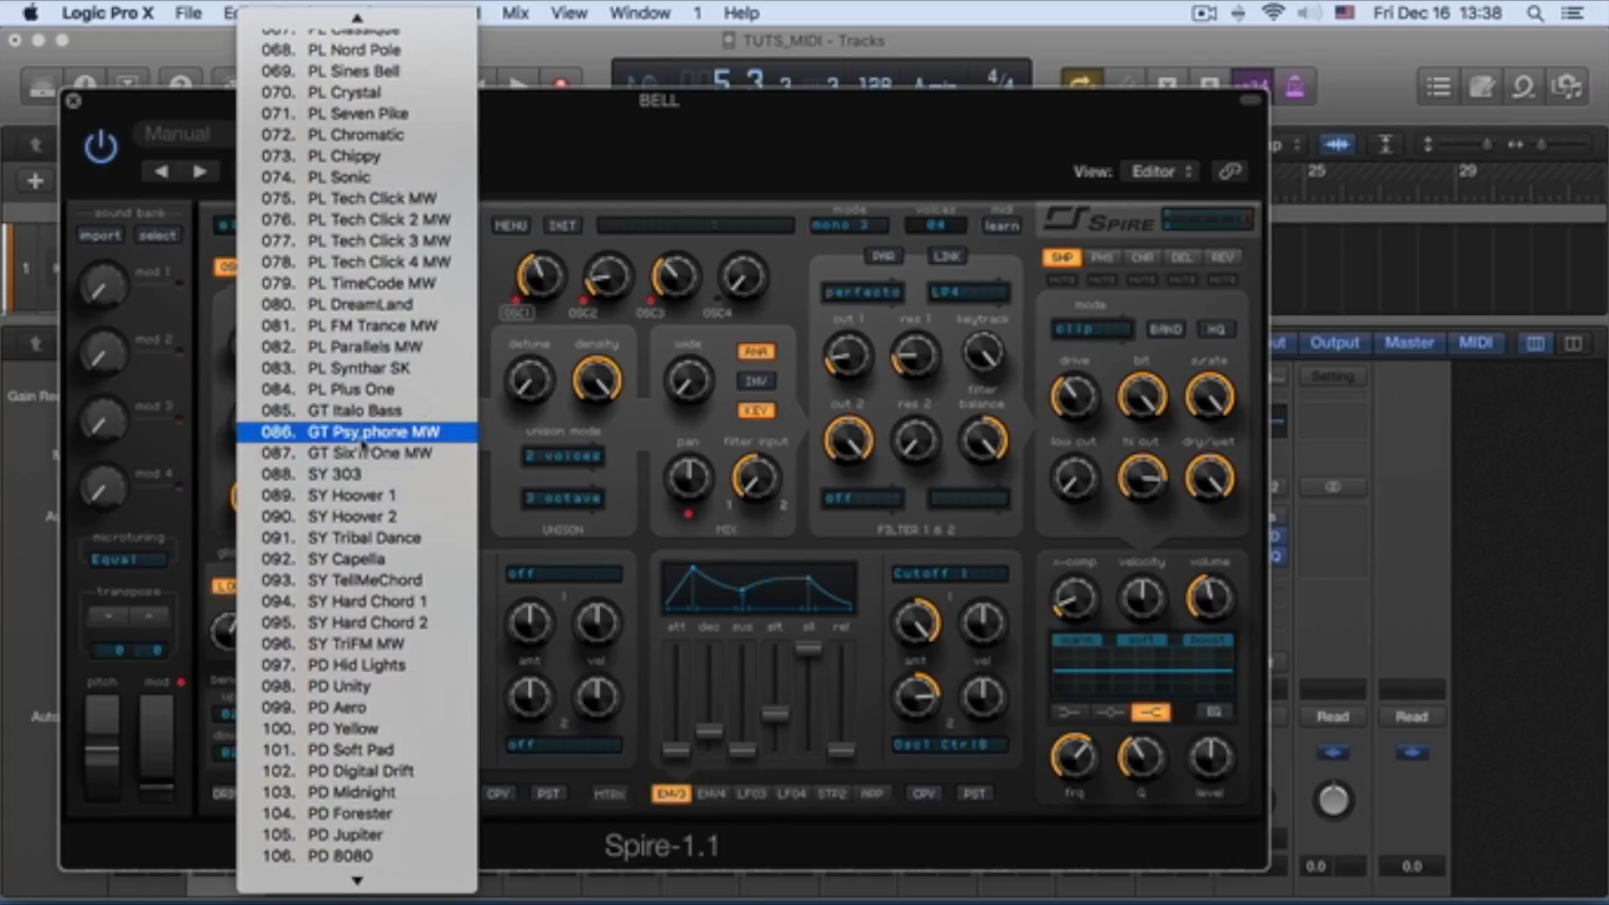
left_click(365, 393)
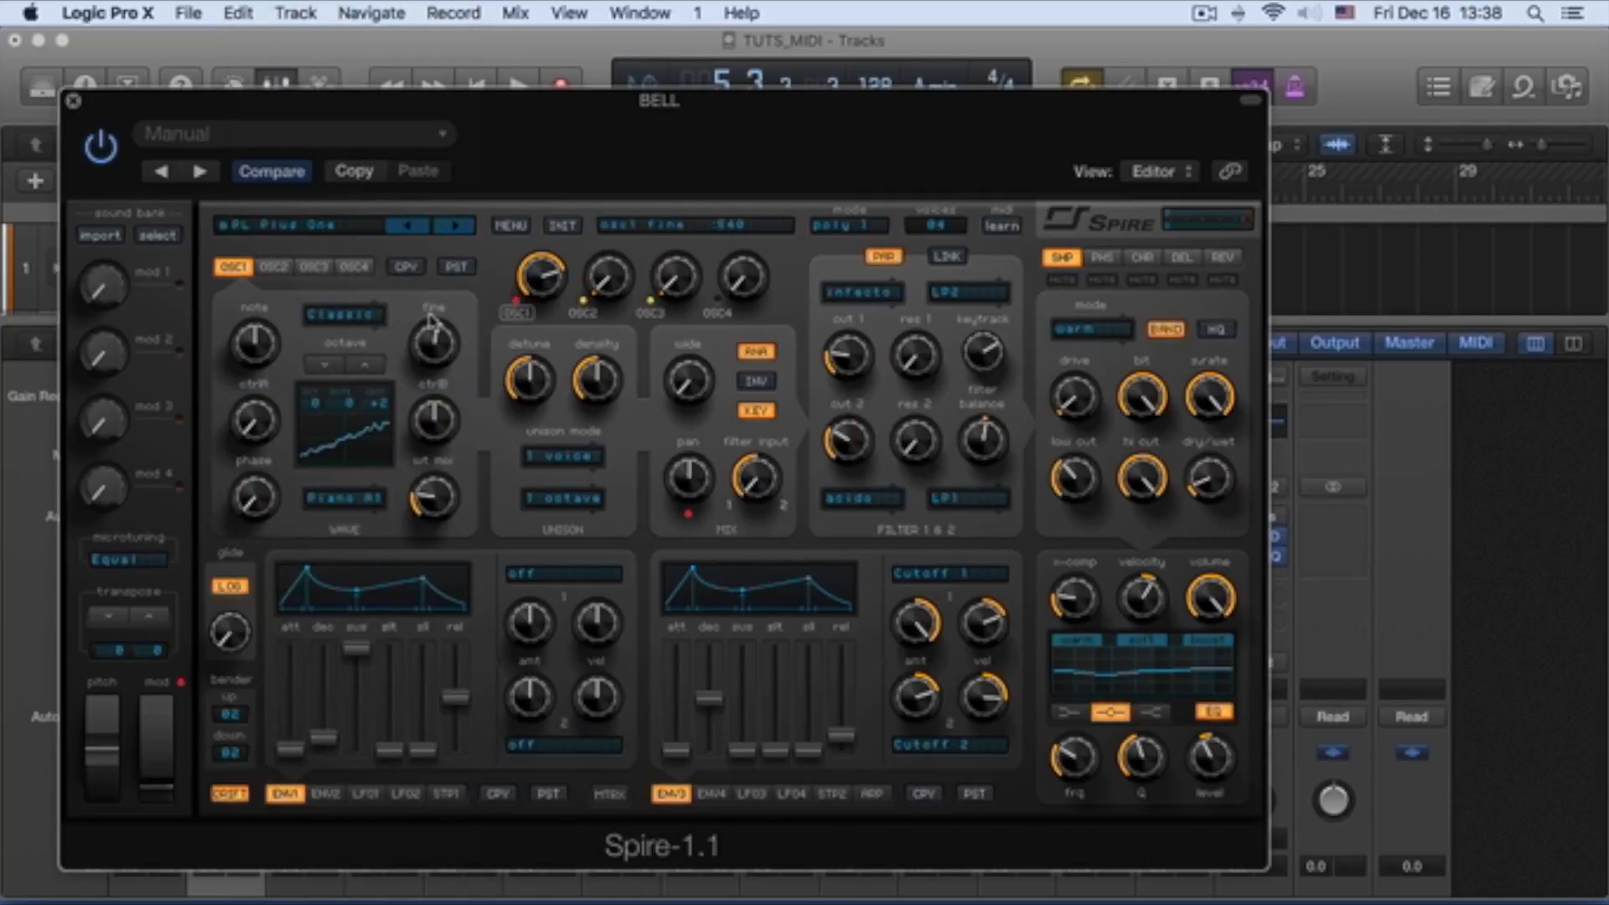
Step: Audition Spire presets on the BELL melody during playback, stepping backward from PL Plus One to PL Tech Click 4
key("space")
left_click(409, 227)
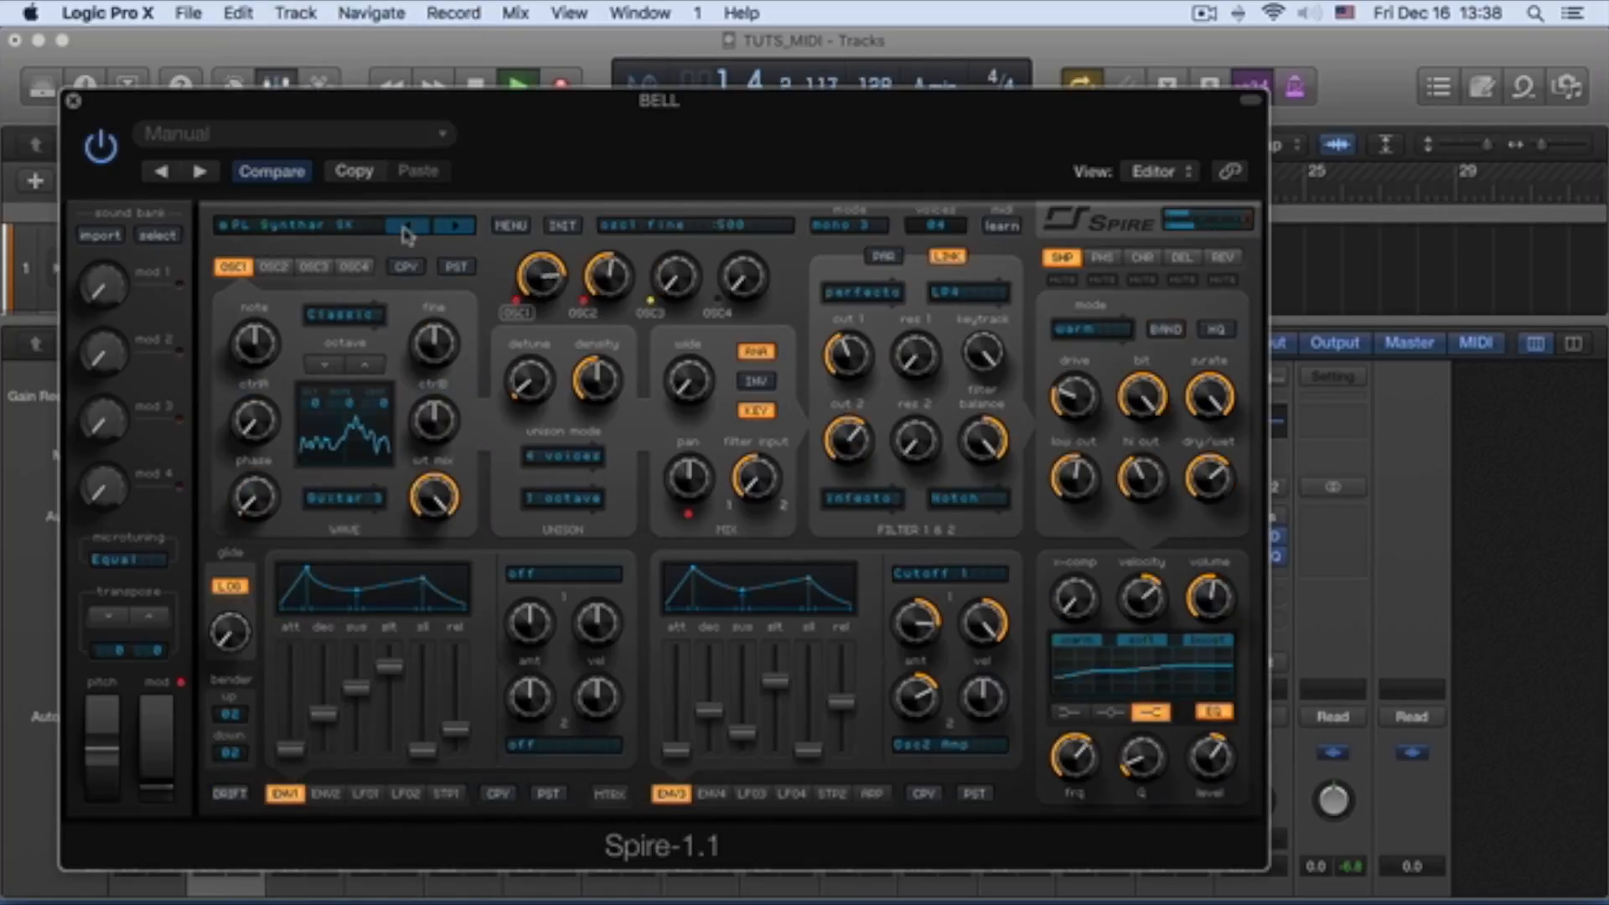
left_click(407, 228)
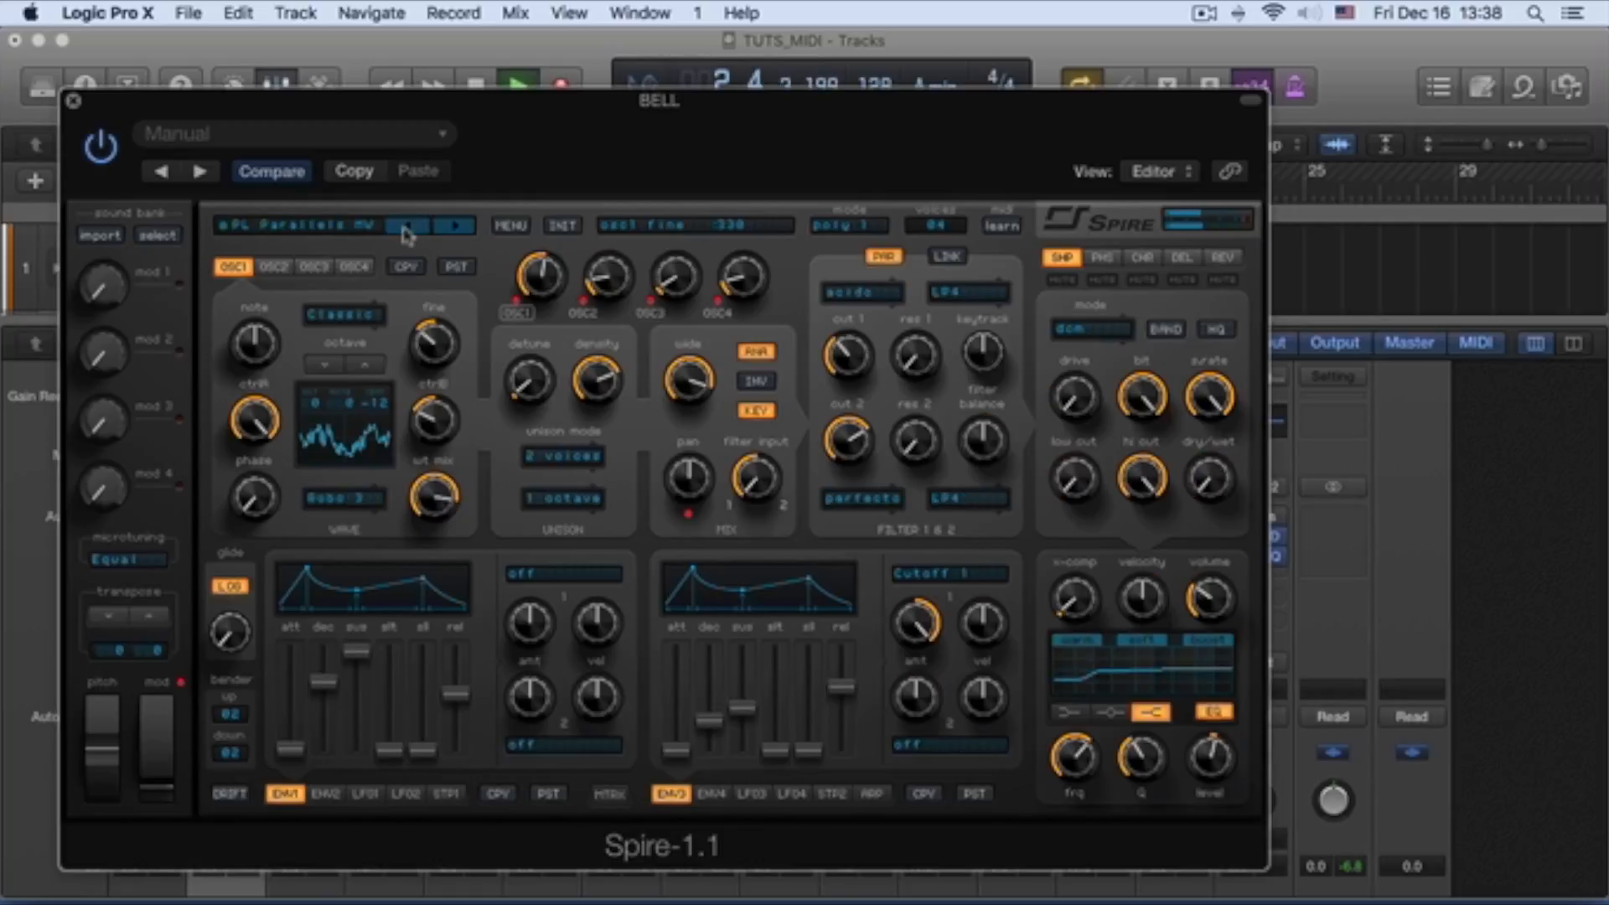
left_click(407, 228)
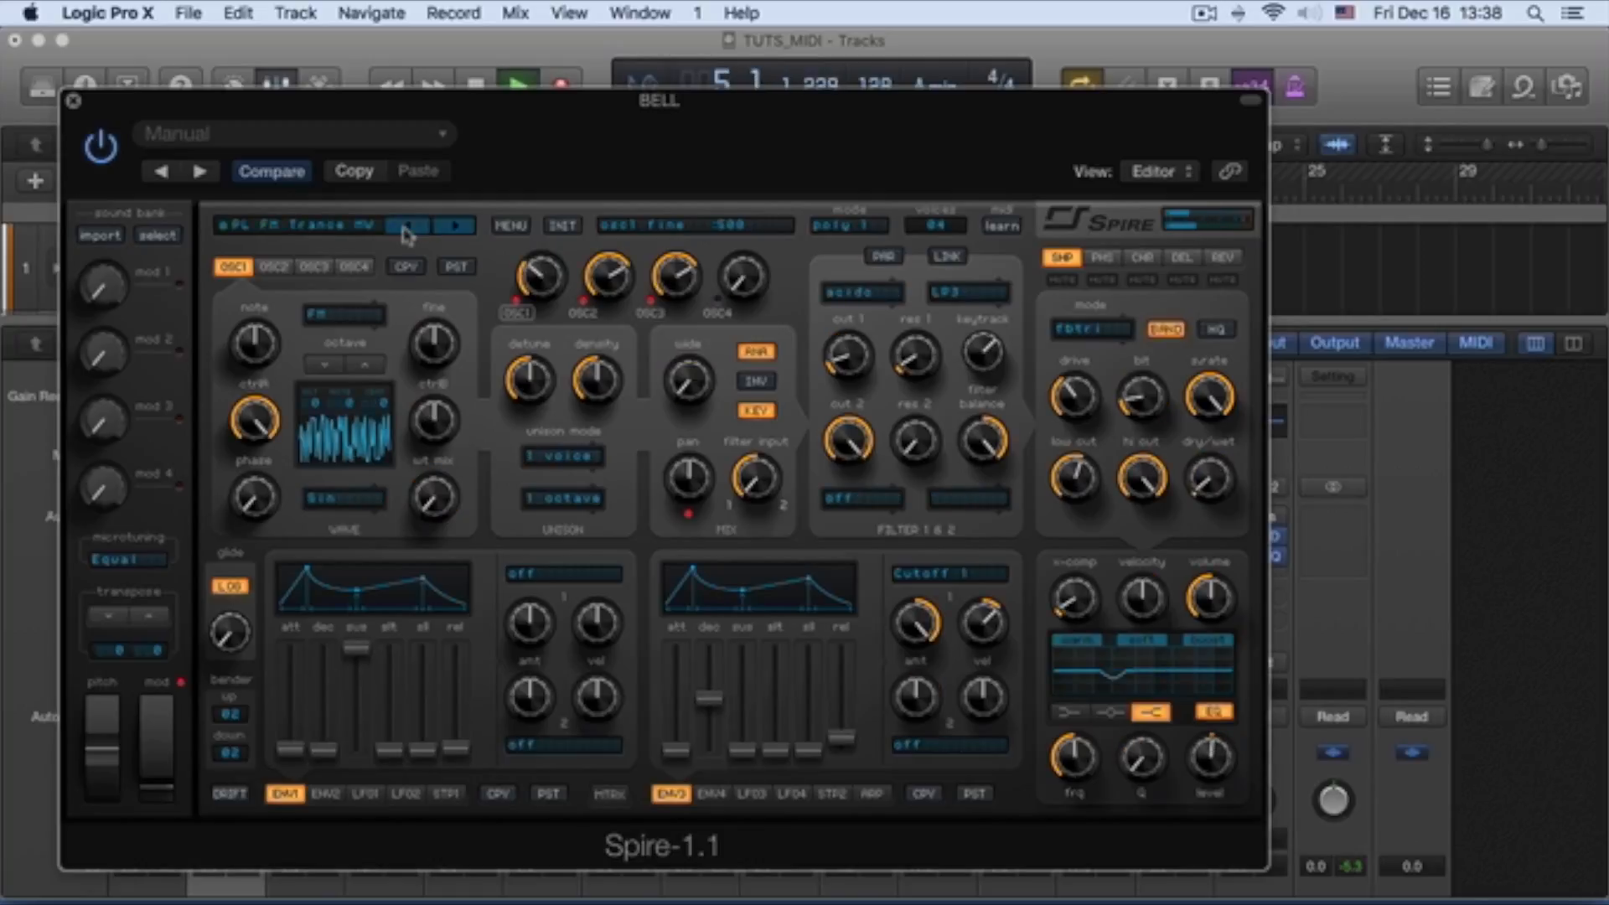
key("space")
left_click(404, 230)
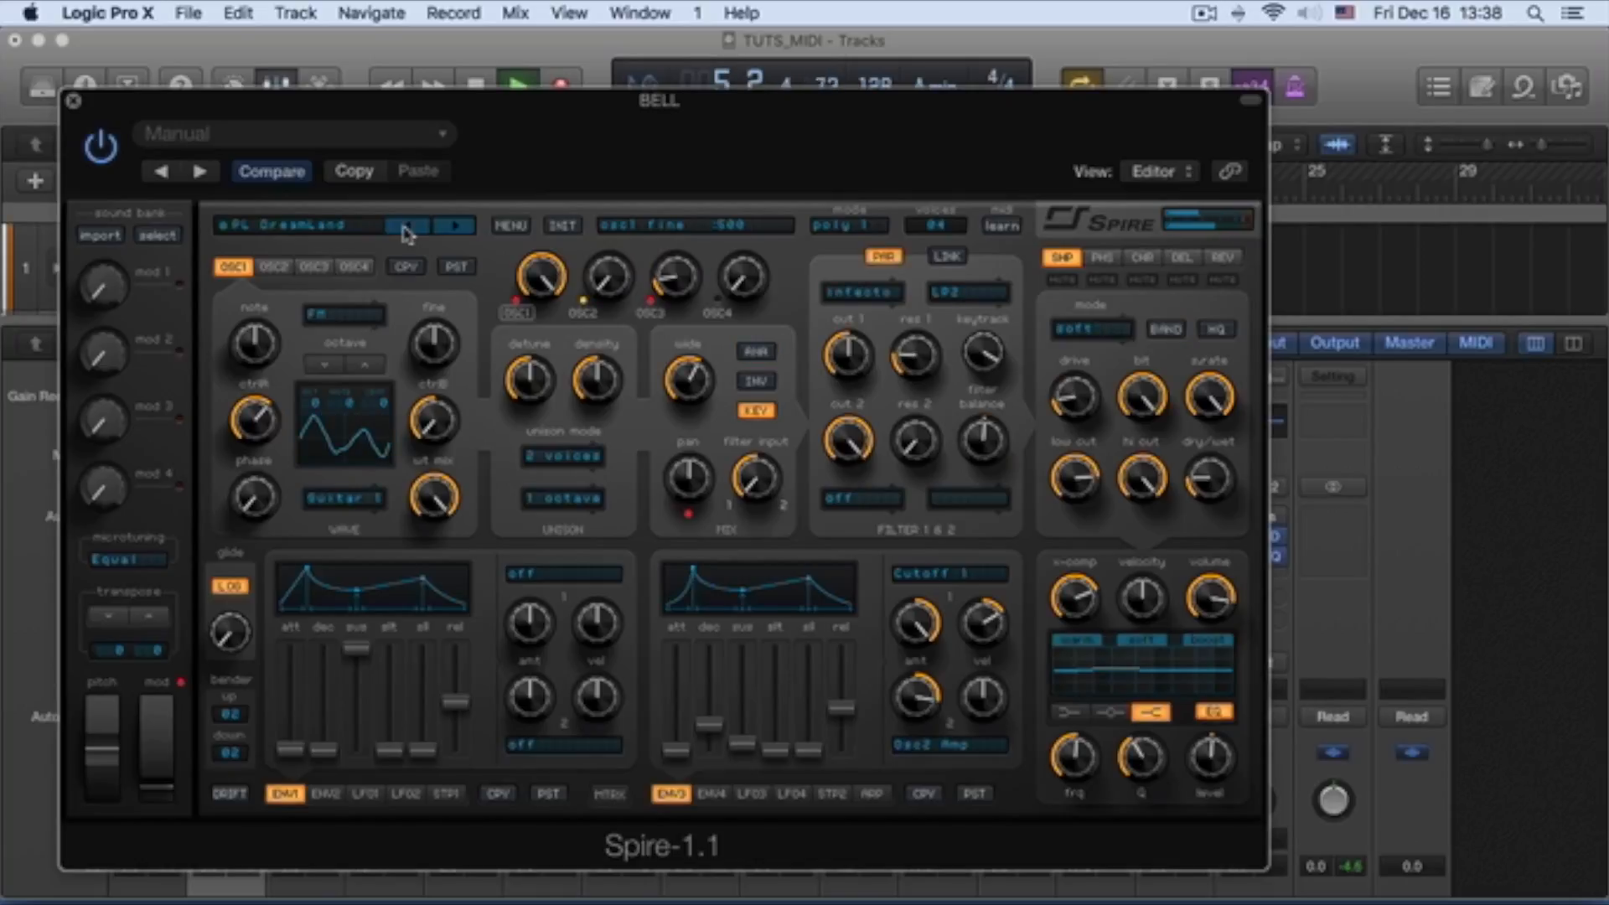
left_click(404, 228)
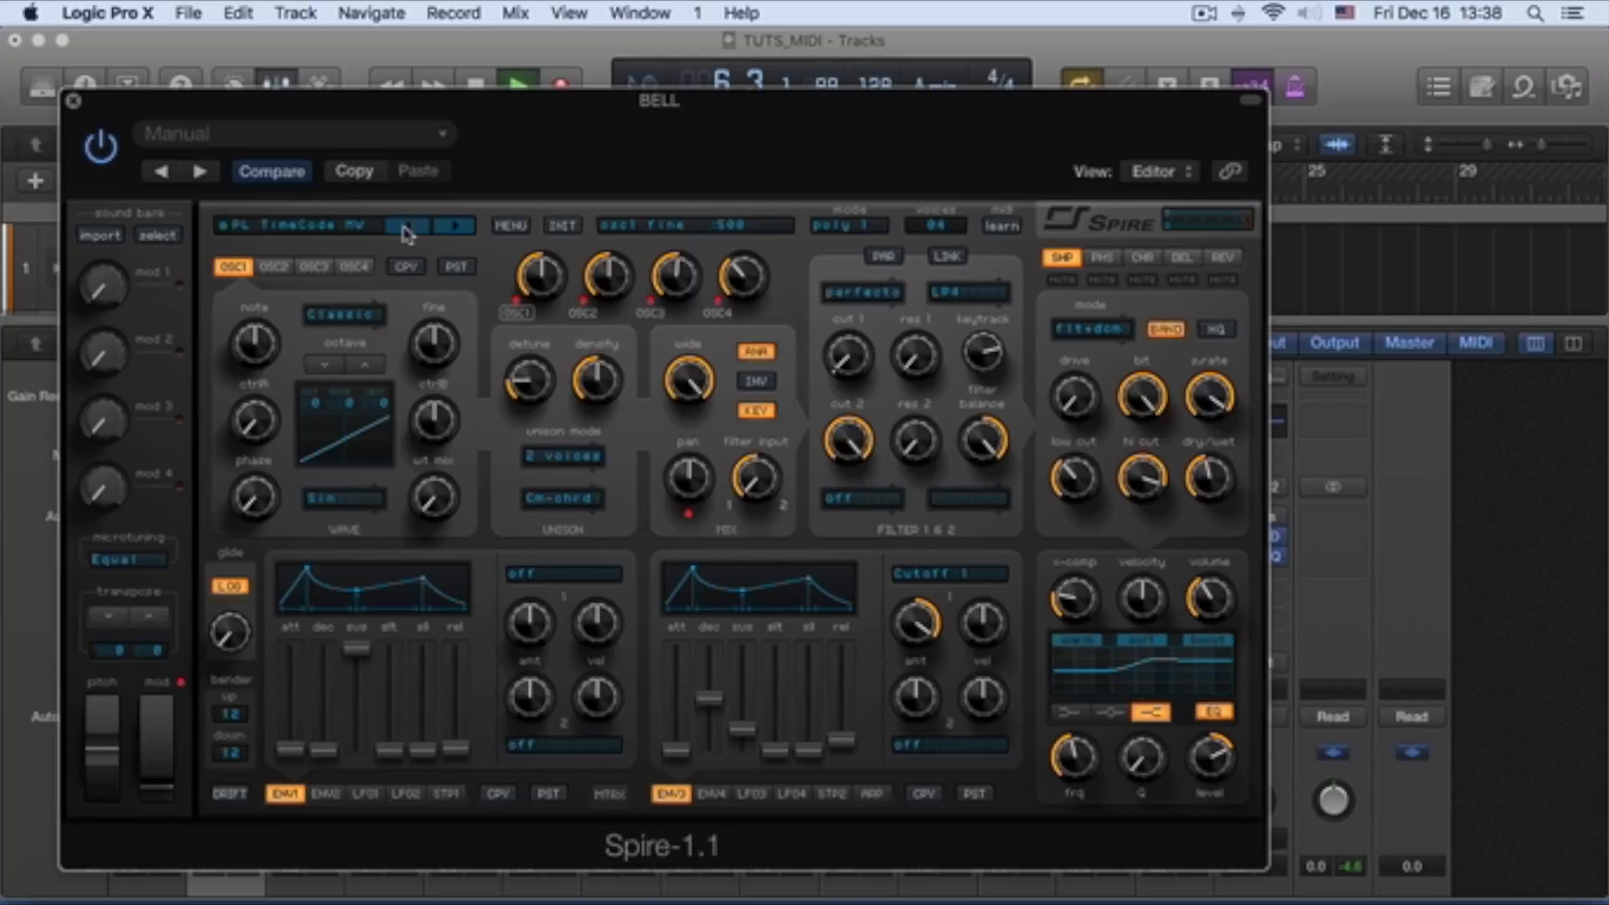
left_click(406, 228)
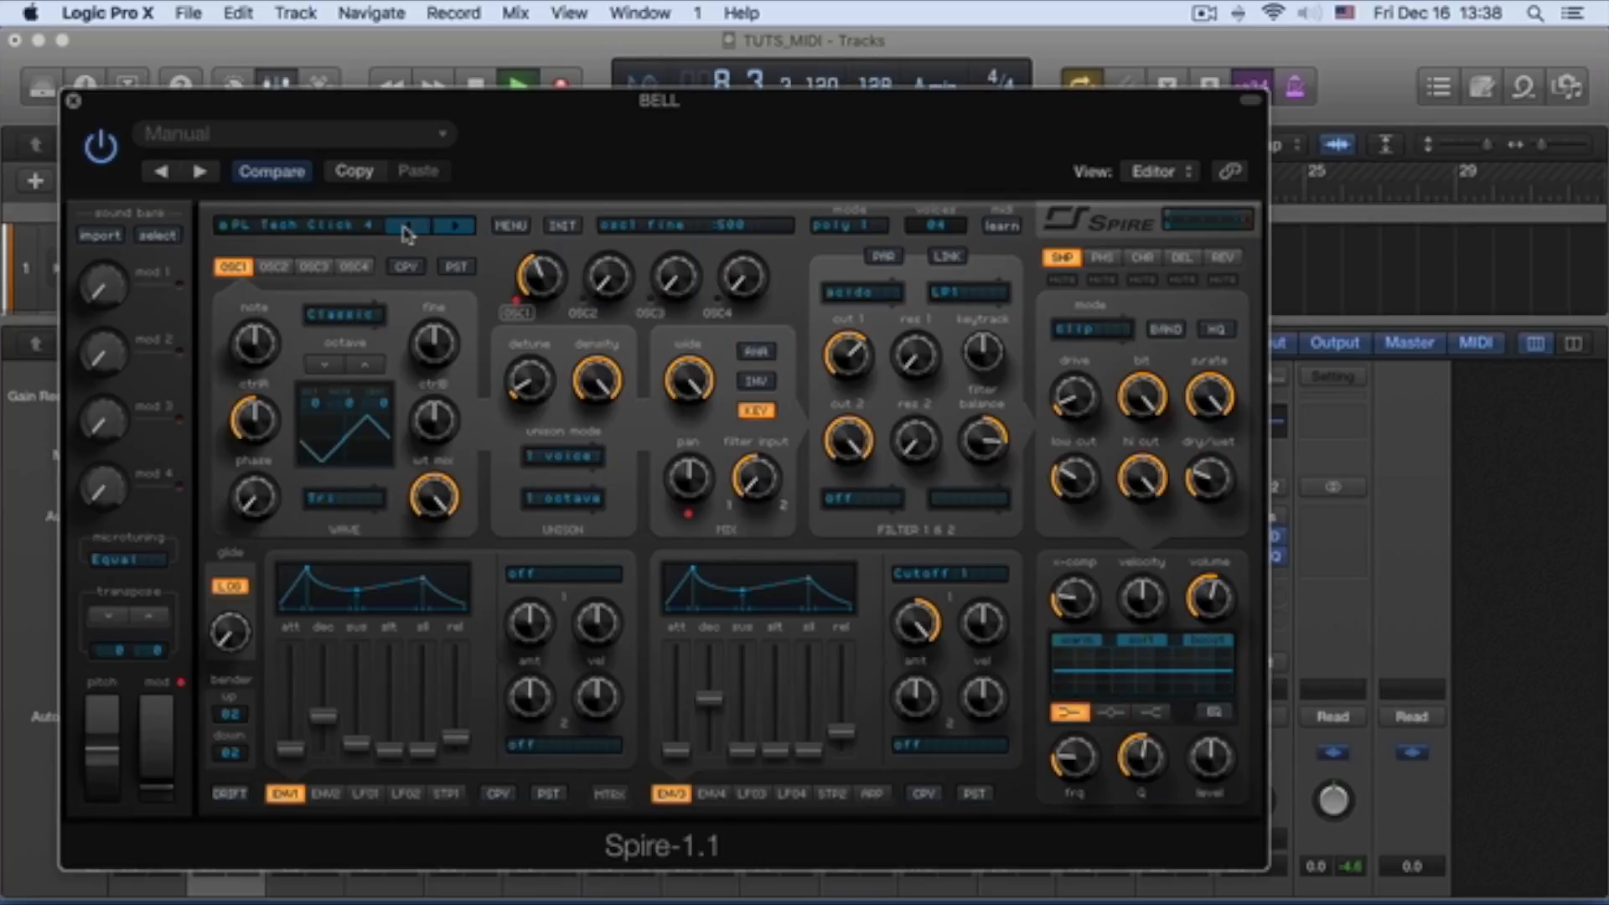
Step: Stop playback, move the Spire window clear of the tracks and loop the BELL region up to bar 9
left_click_drag(478, 136, 496, 347)
key("space")
left_click_drag(622, 333, 621, 436)
scroll(621, 283, "down", 5)
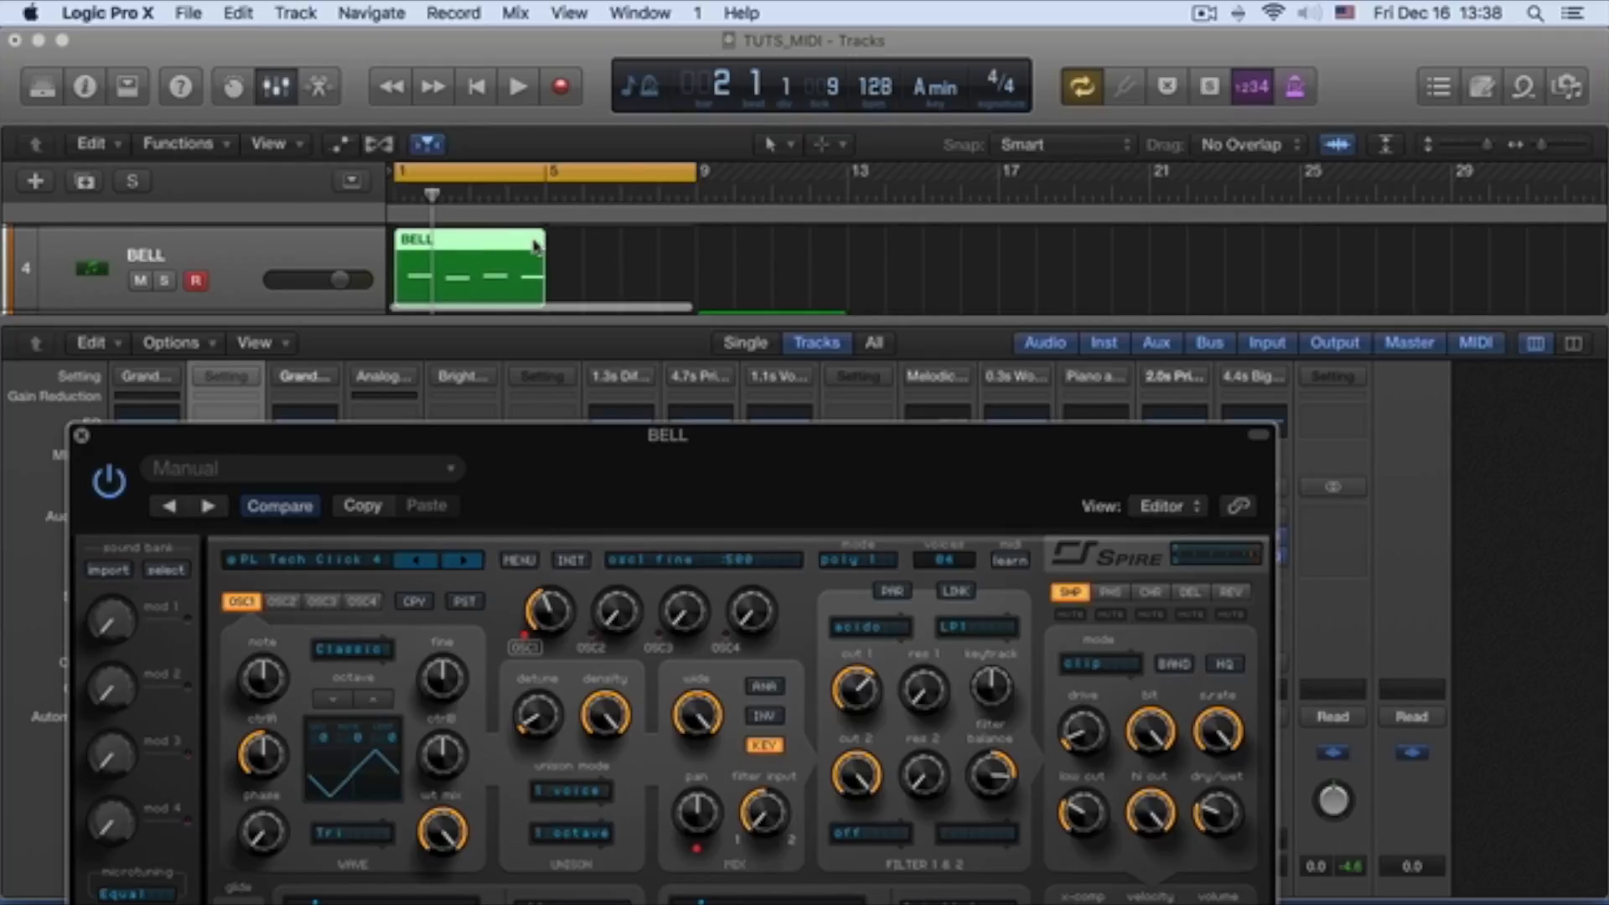
left_click_drag(544, 245, 693, 244)
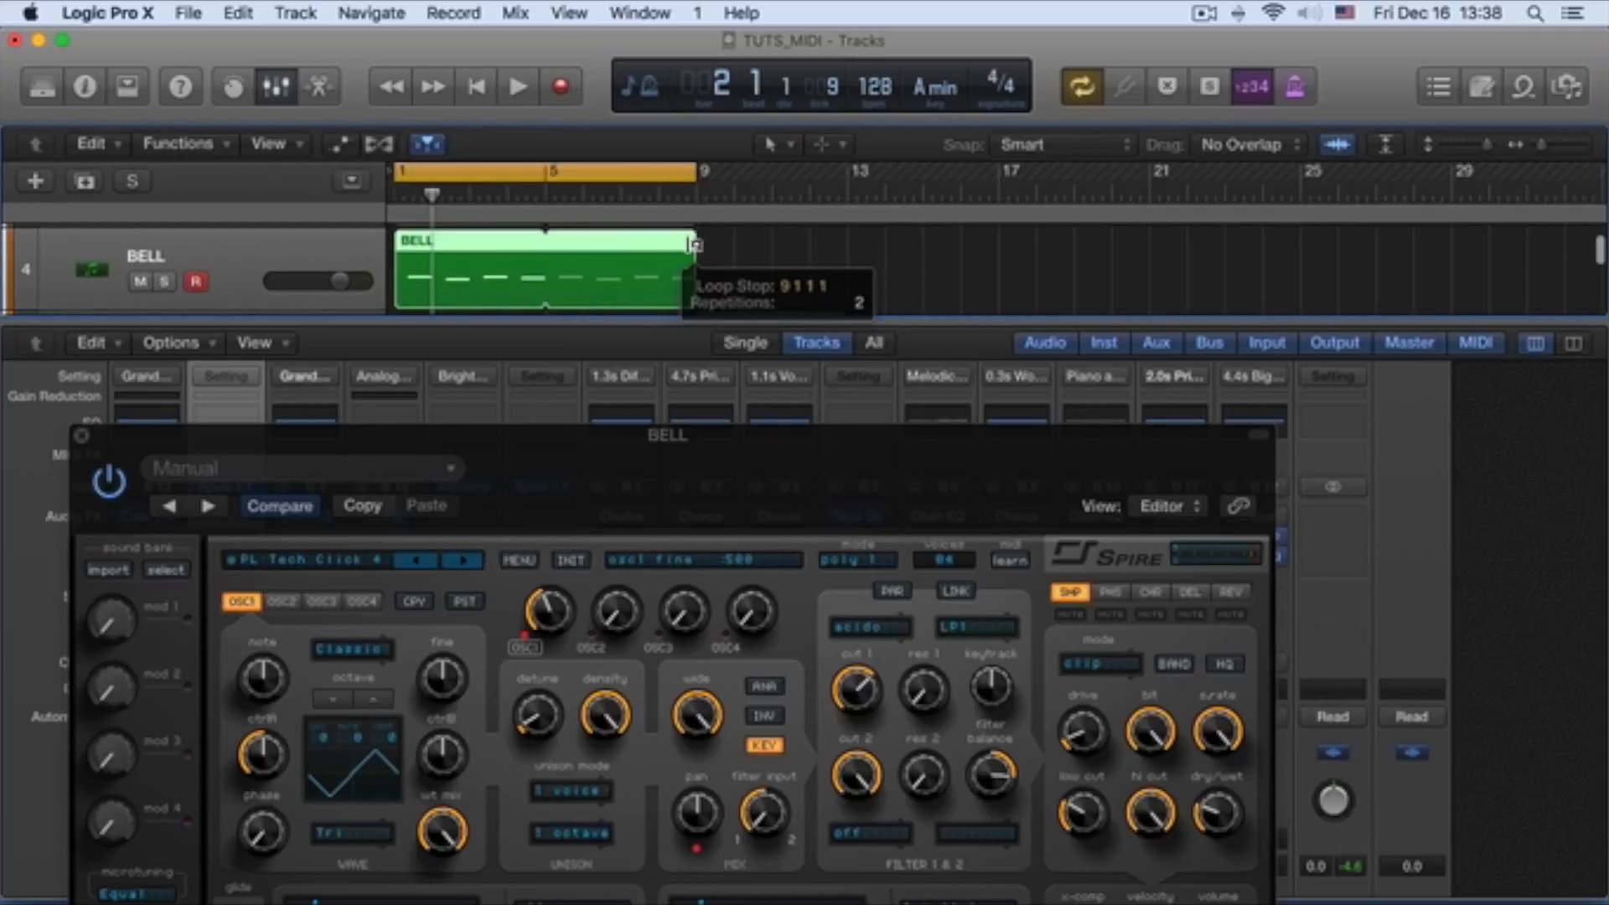
Step: Play the looped BELL melody, step Spire's presets back to PL Sonic, and close the instrument window
key("space")
left_click_drag(485, 466, 515, 171)
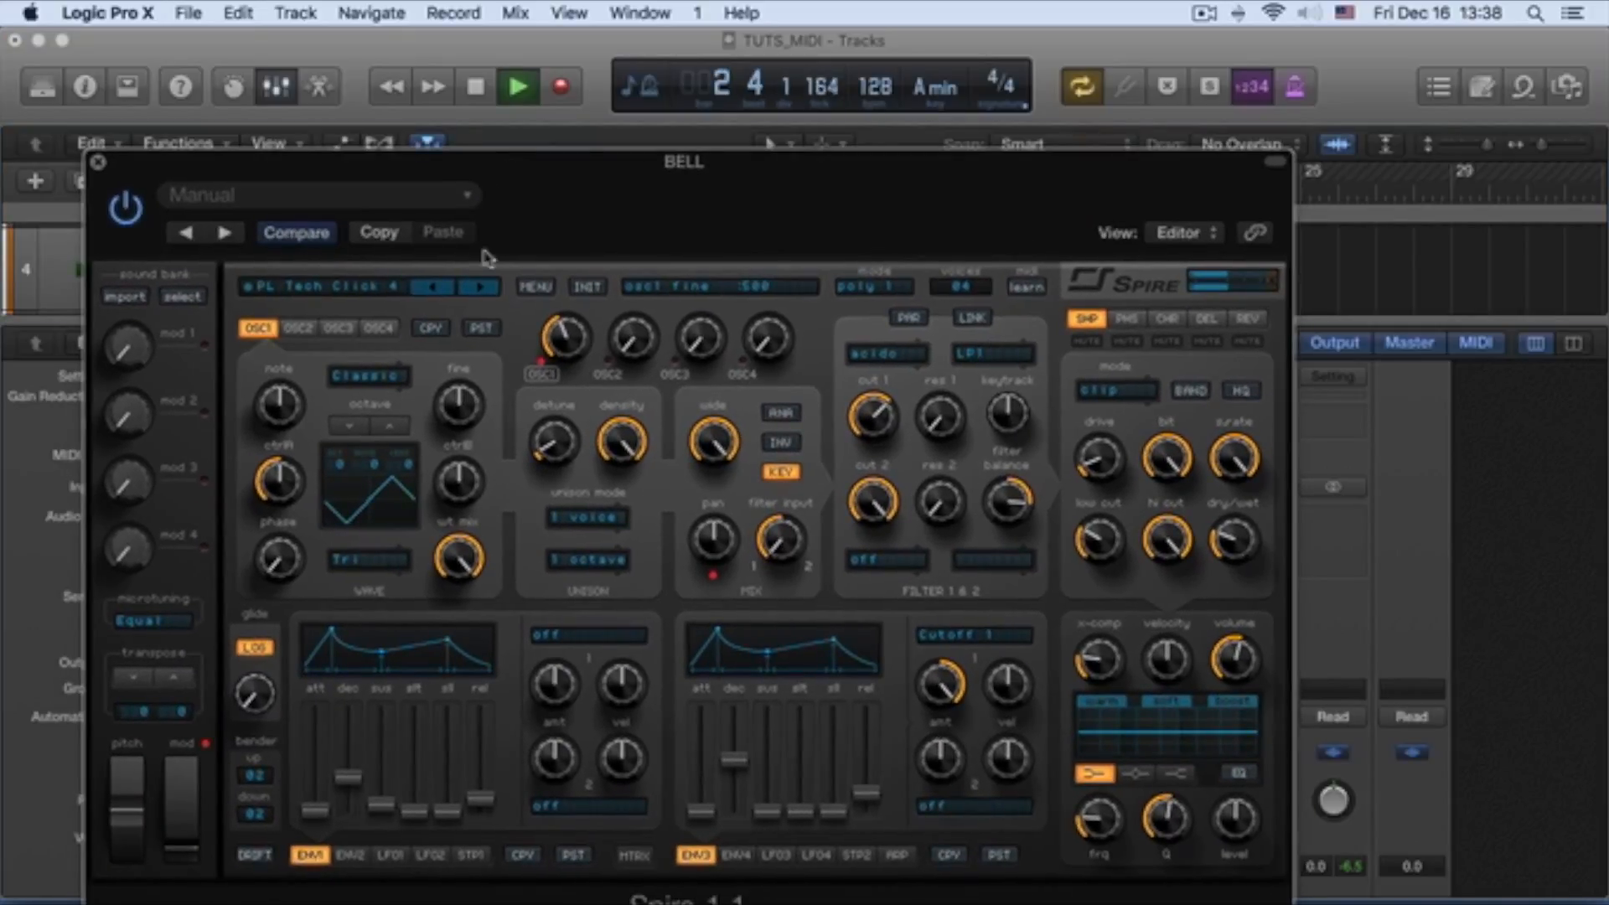
left_click(430, 290)
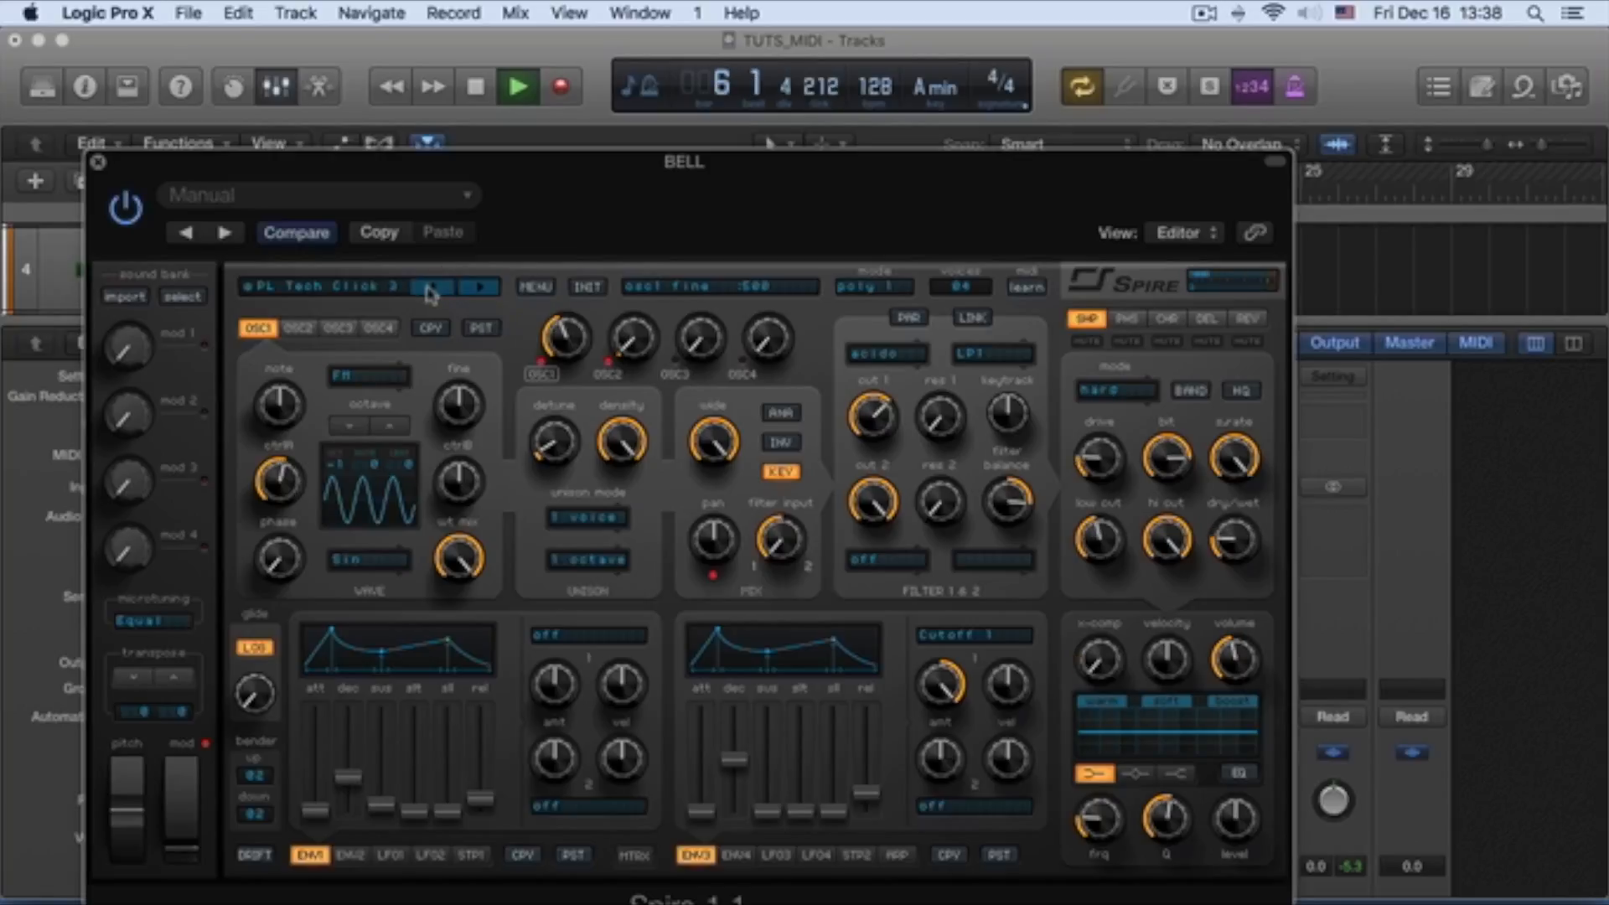
left_click(430, 289)
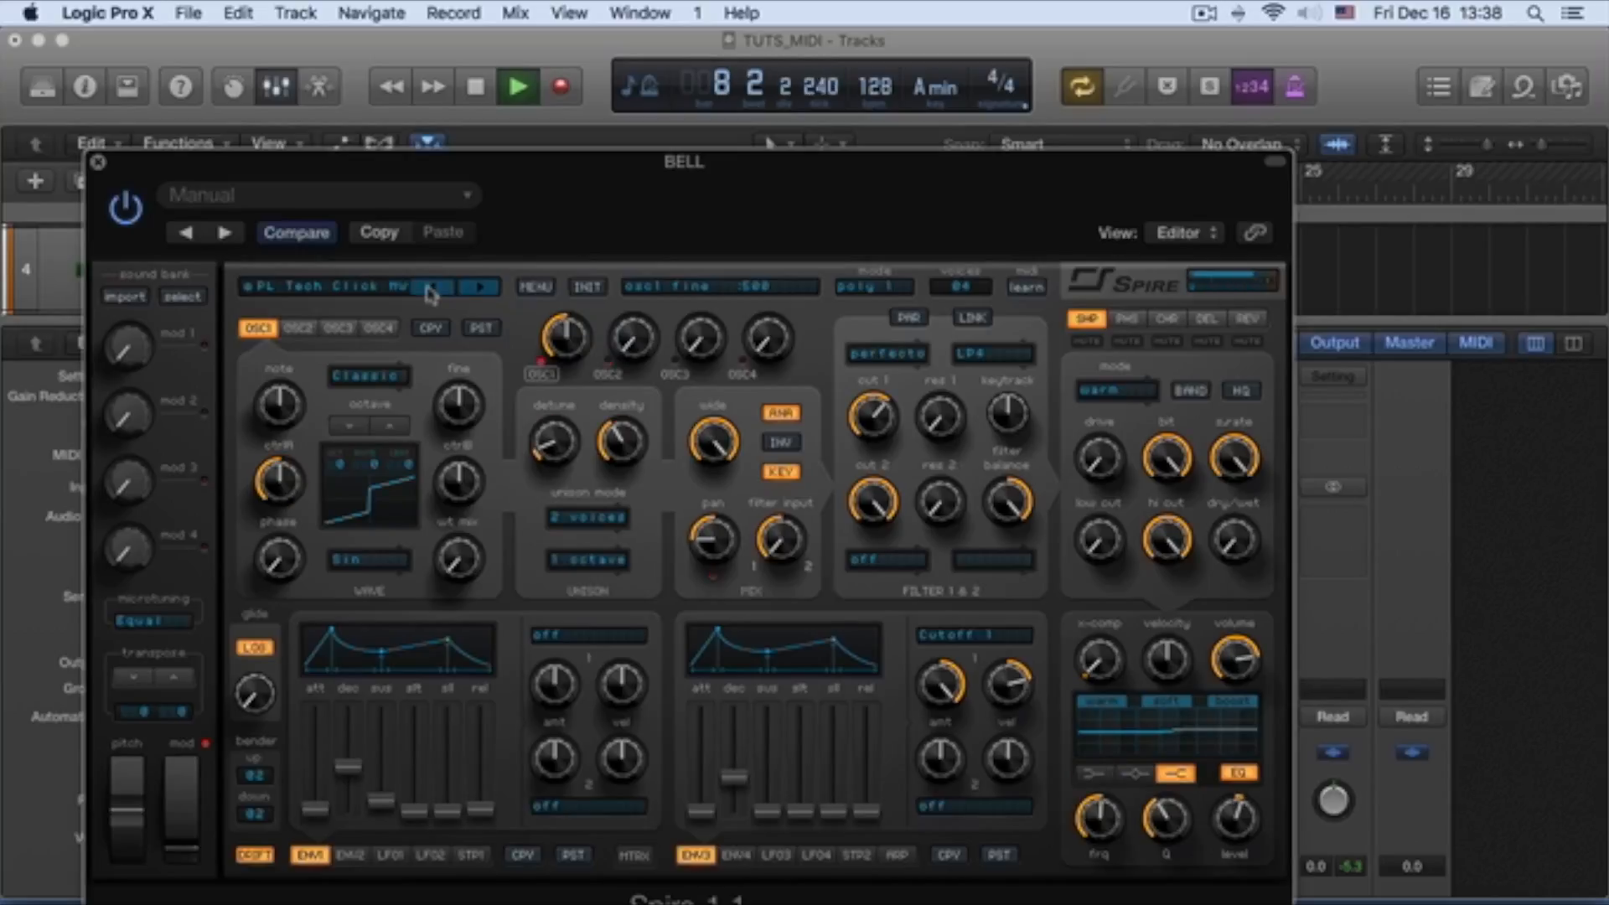
left_click(430, 289)
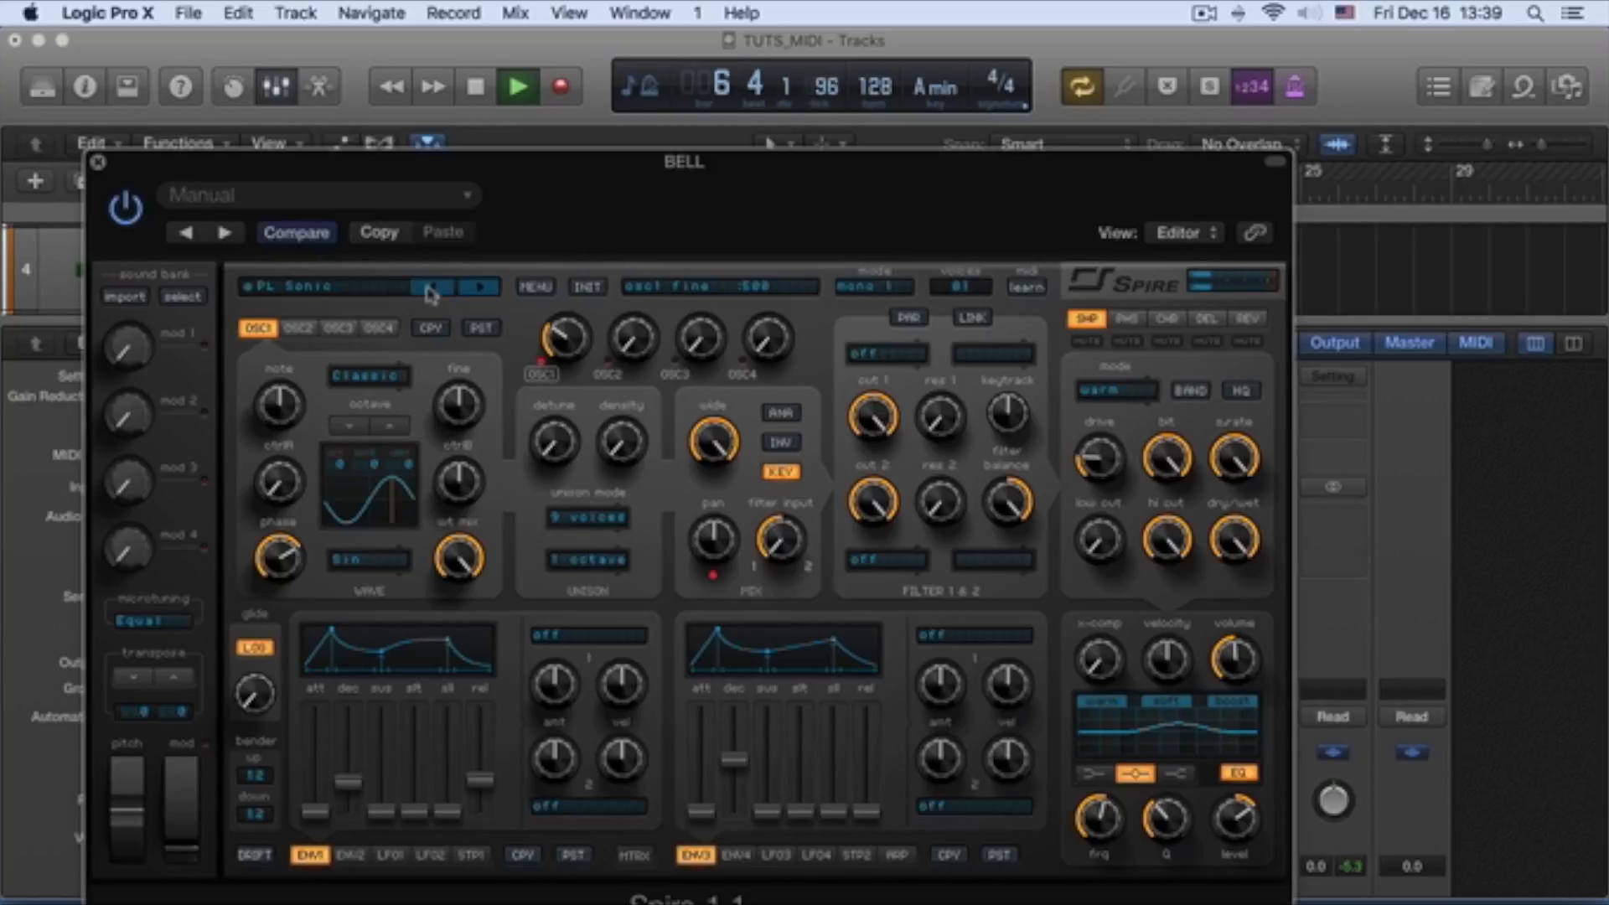
key("space")
left_click(98, 163)
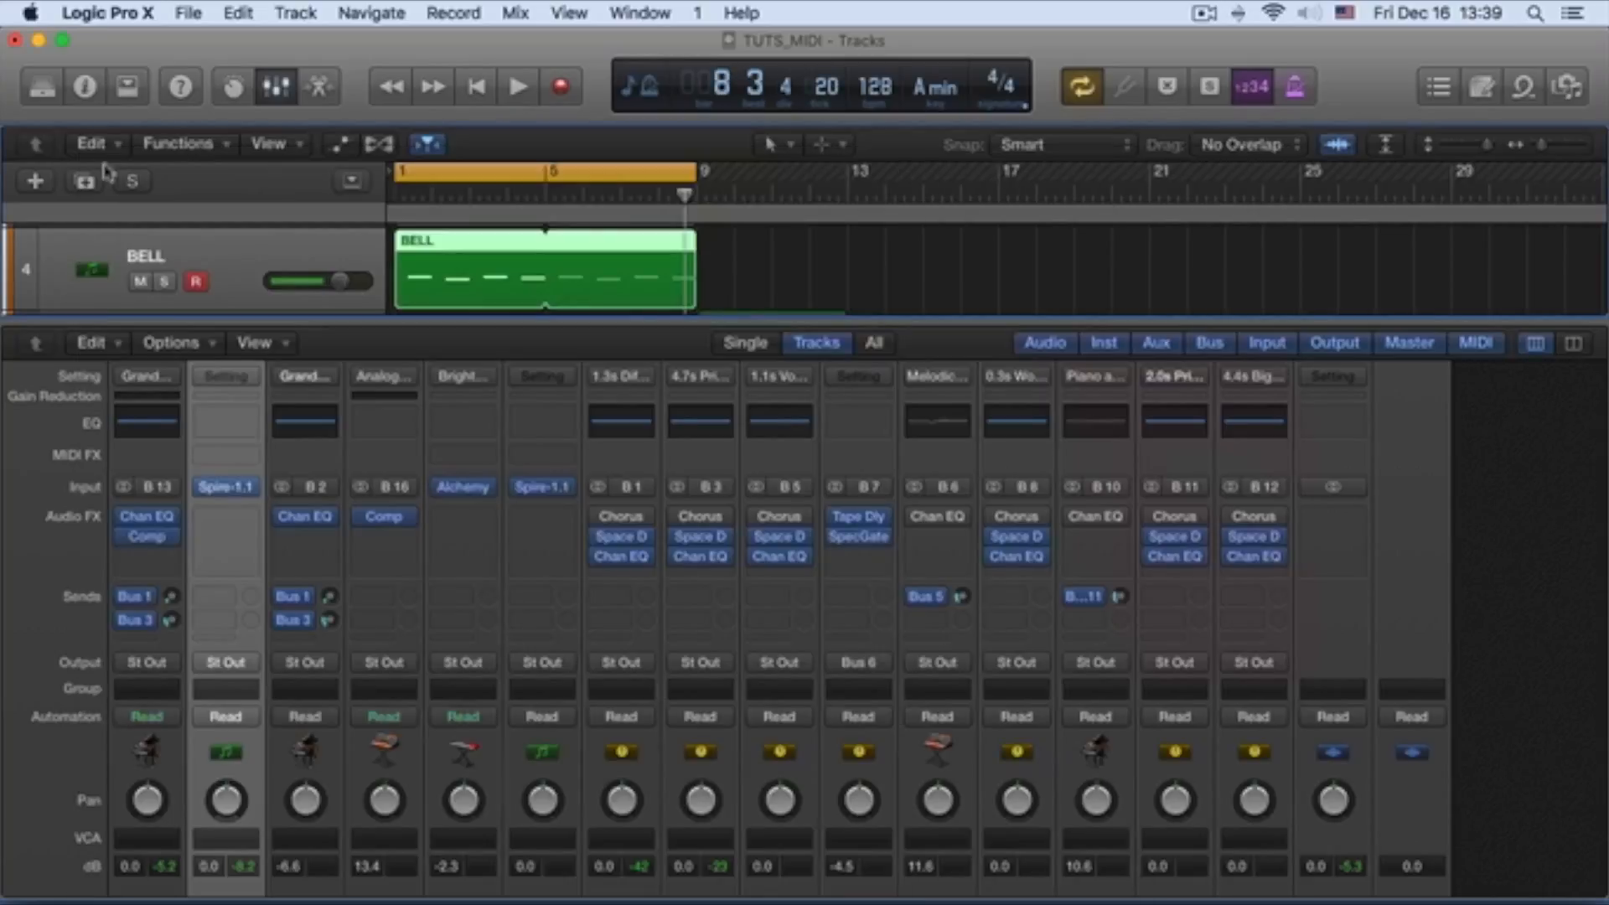
Step: Enlarge the Tracks area and add a software instrument track named ARPEGGIO below BELL
left_click_drag(498, 316, 502, 514)
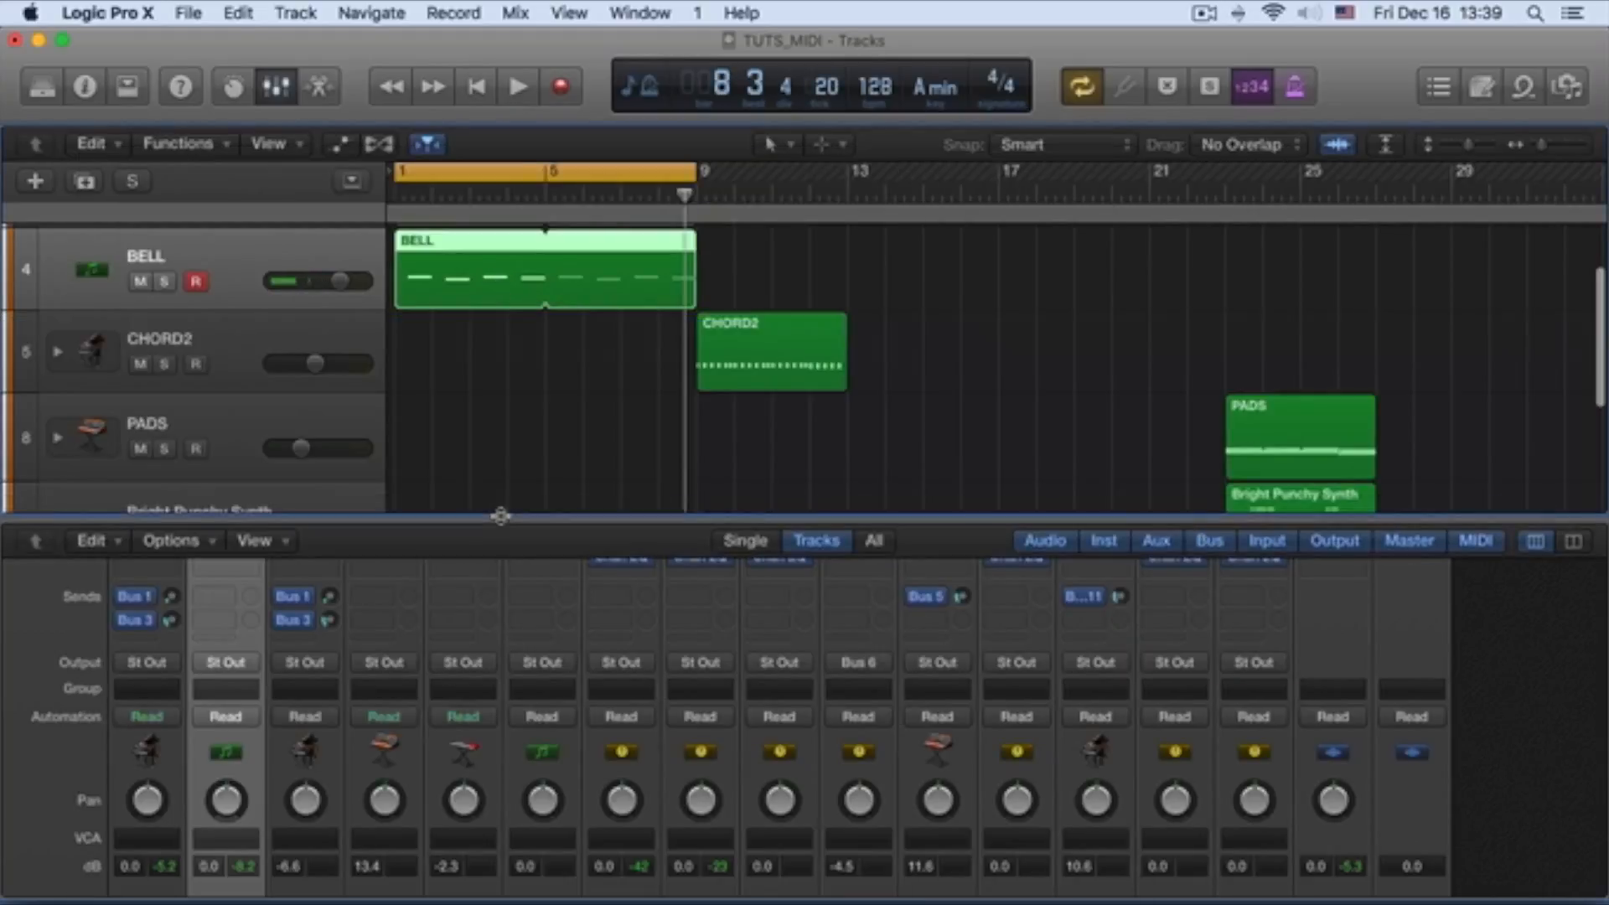
scroll(528, 382, "up", 3)
scroll(529, 382, "down", 1)
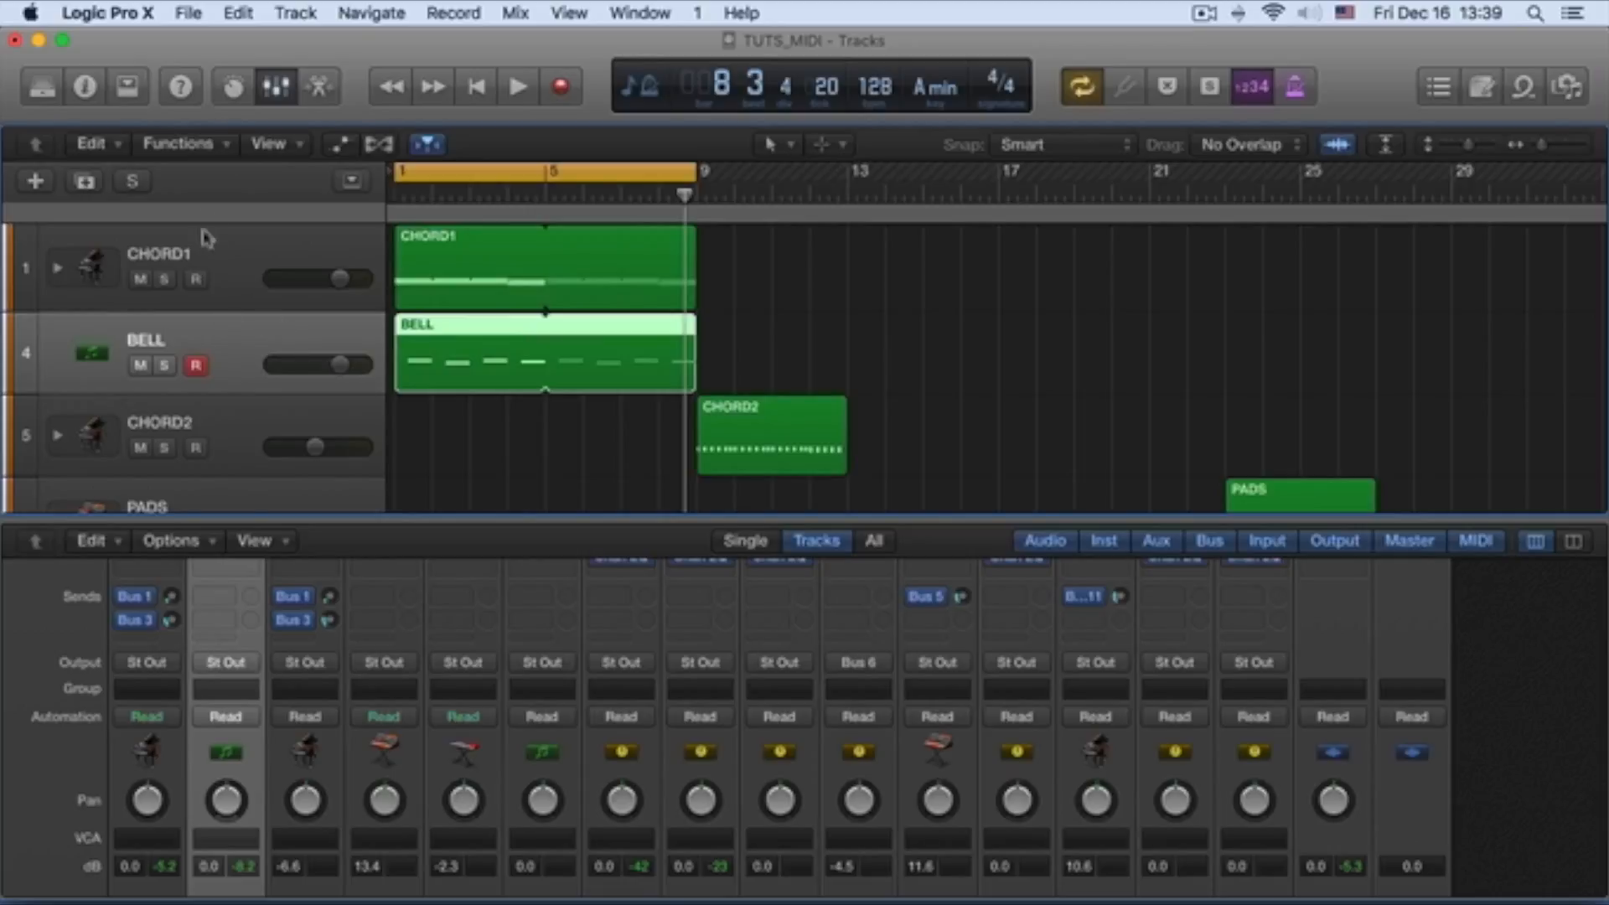
left_click(310, 13)
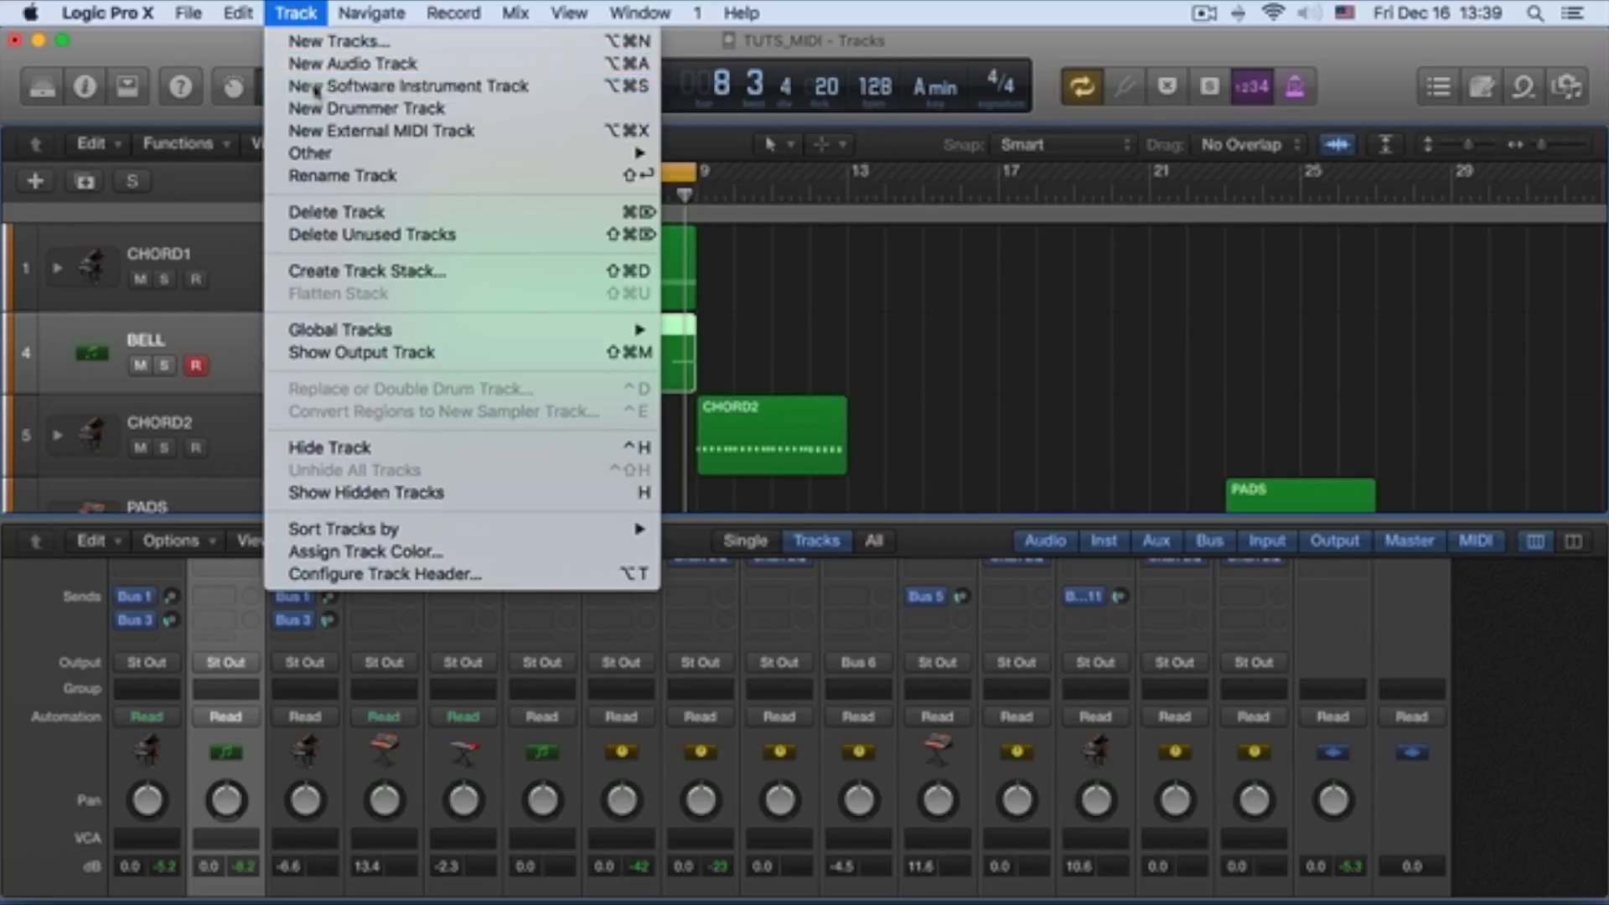
left_click(385, 85)
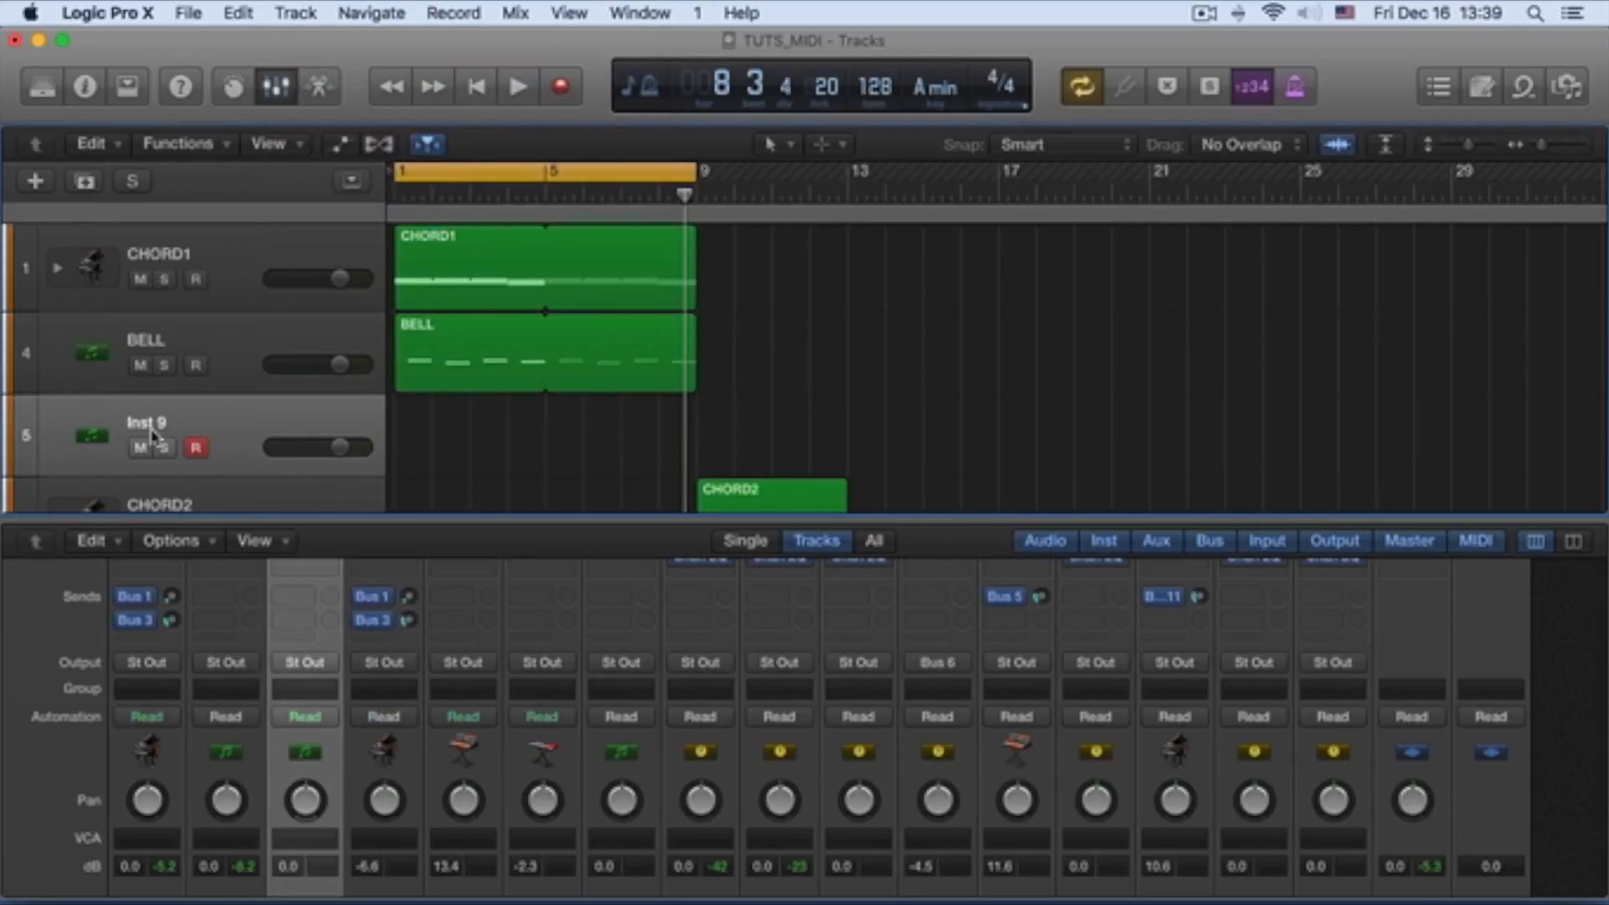
double_click(153, 431)
type("AP")
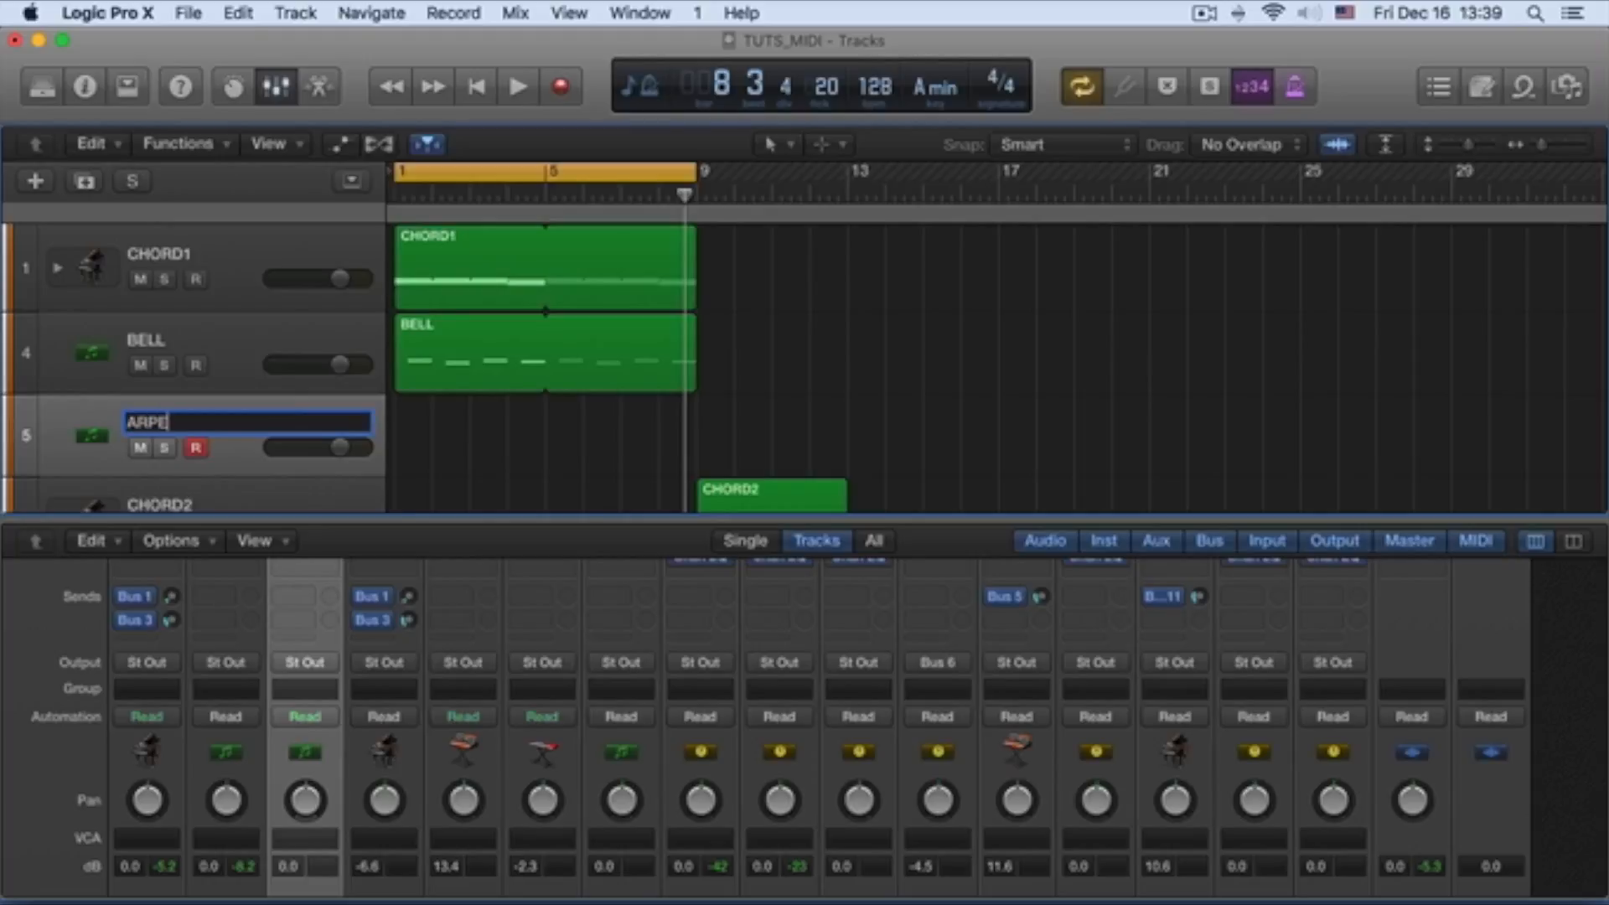
type("PEGGIO")
key("Return")
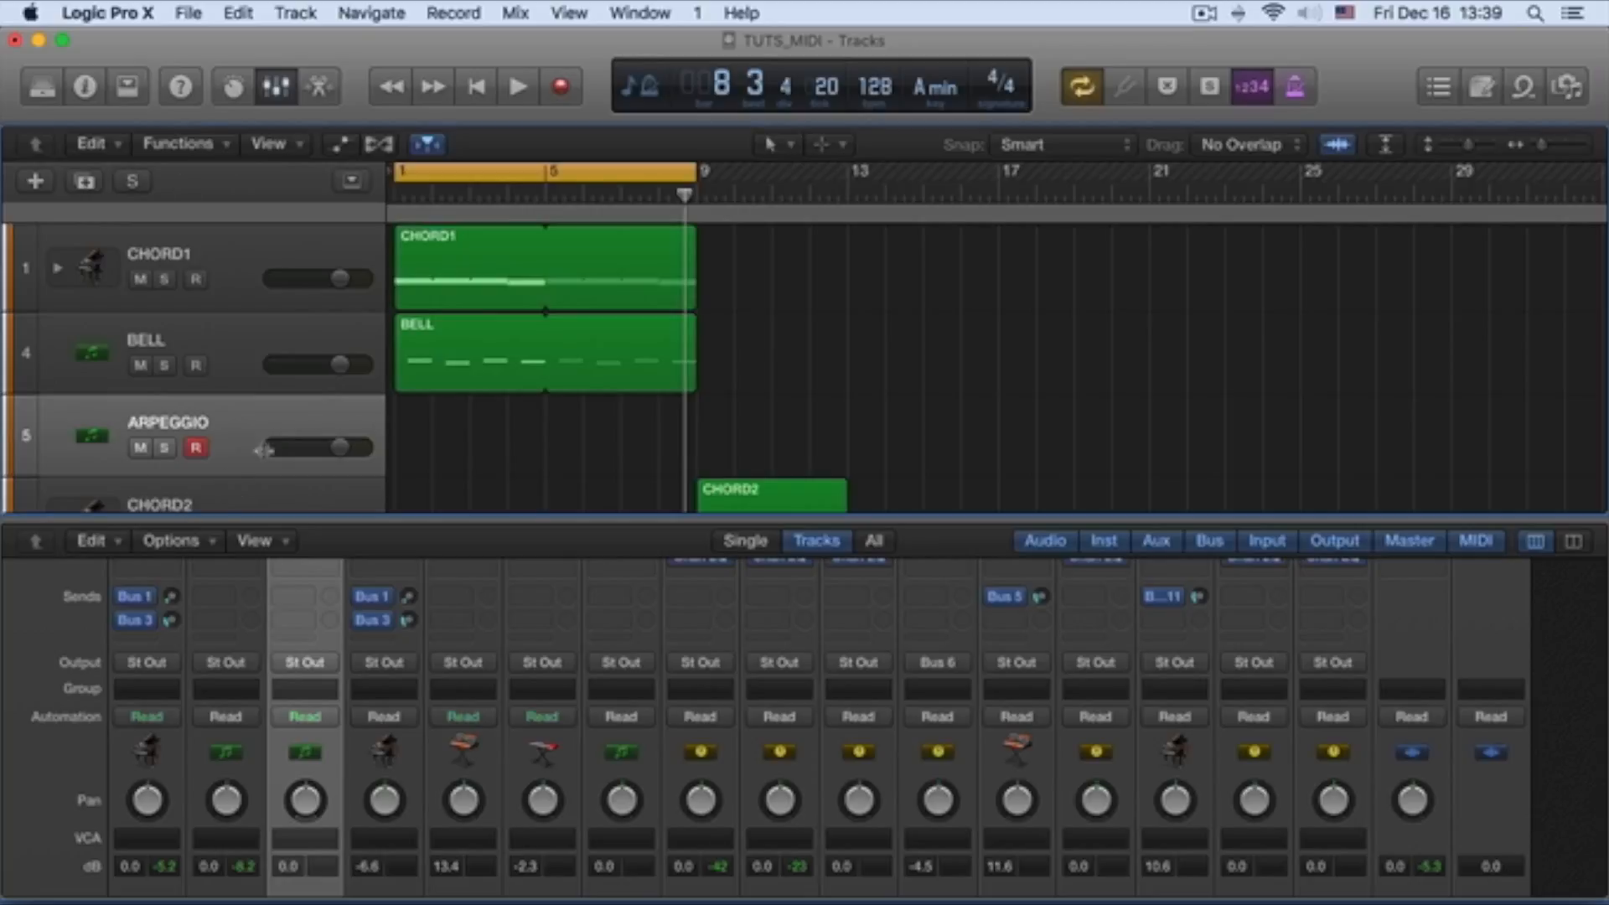
Step: Copy the looped CHORD1 region onto the ARPEGGIO track at bar 1 and name the copy after its track
left_click(442, 239)
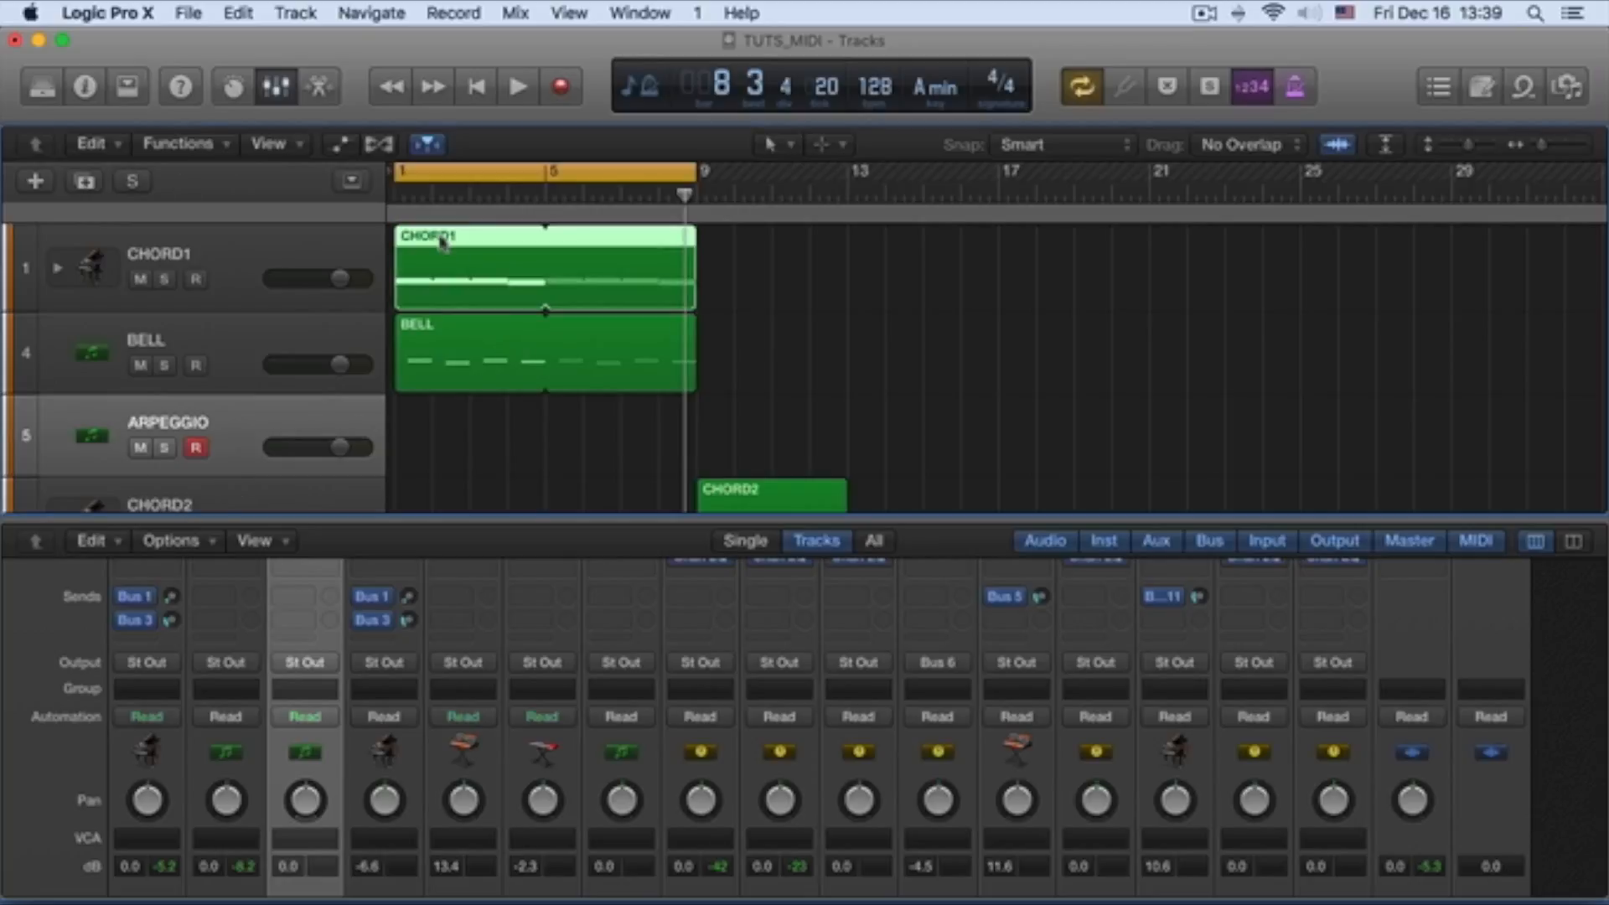
left_click_drag(441, 239, 514, 417)
right_click(474, 409)
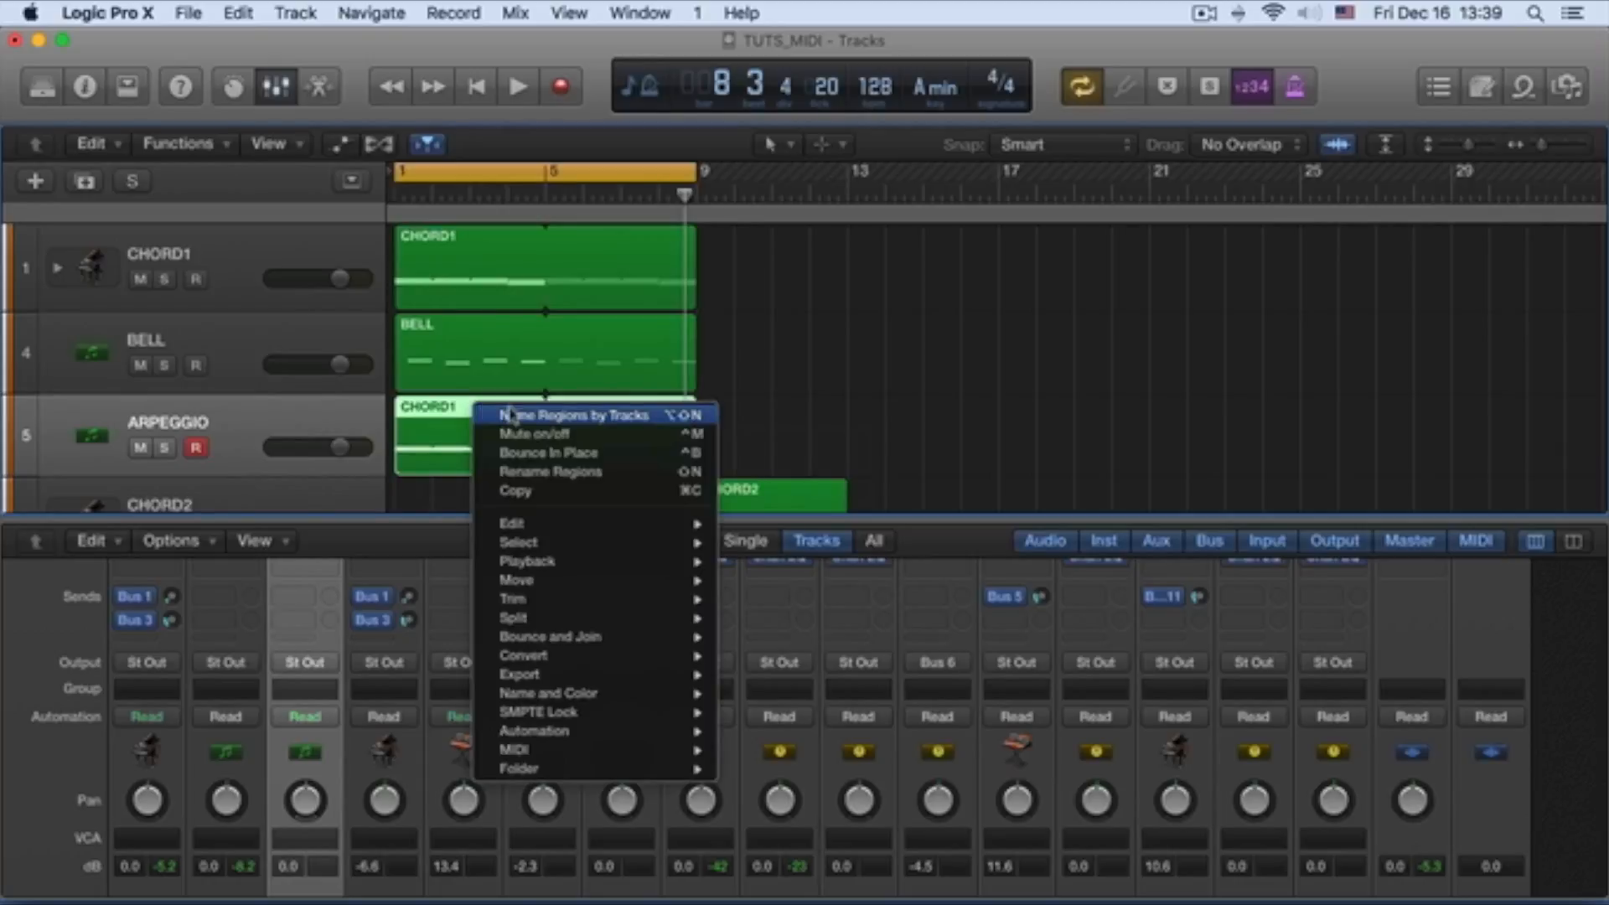
left_click(516, 416)
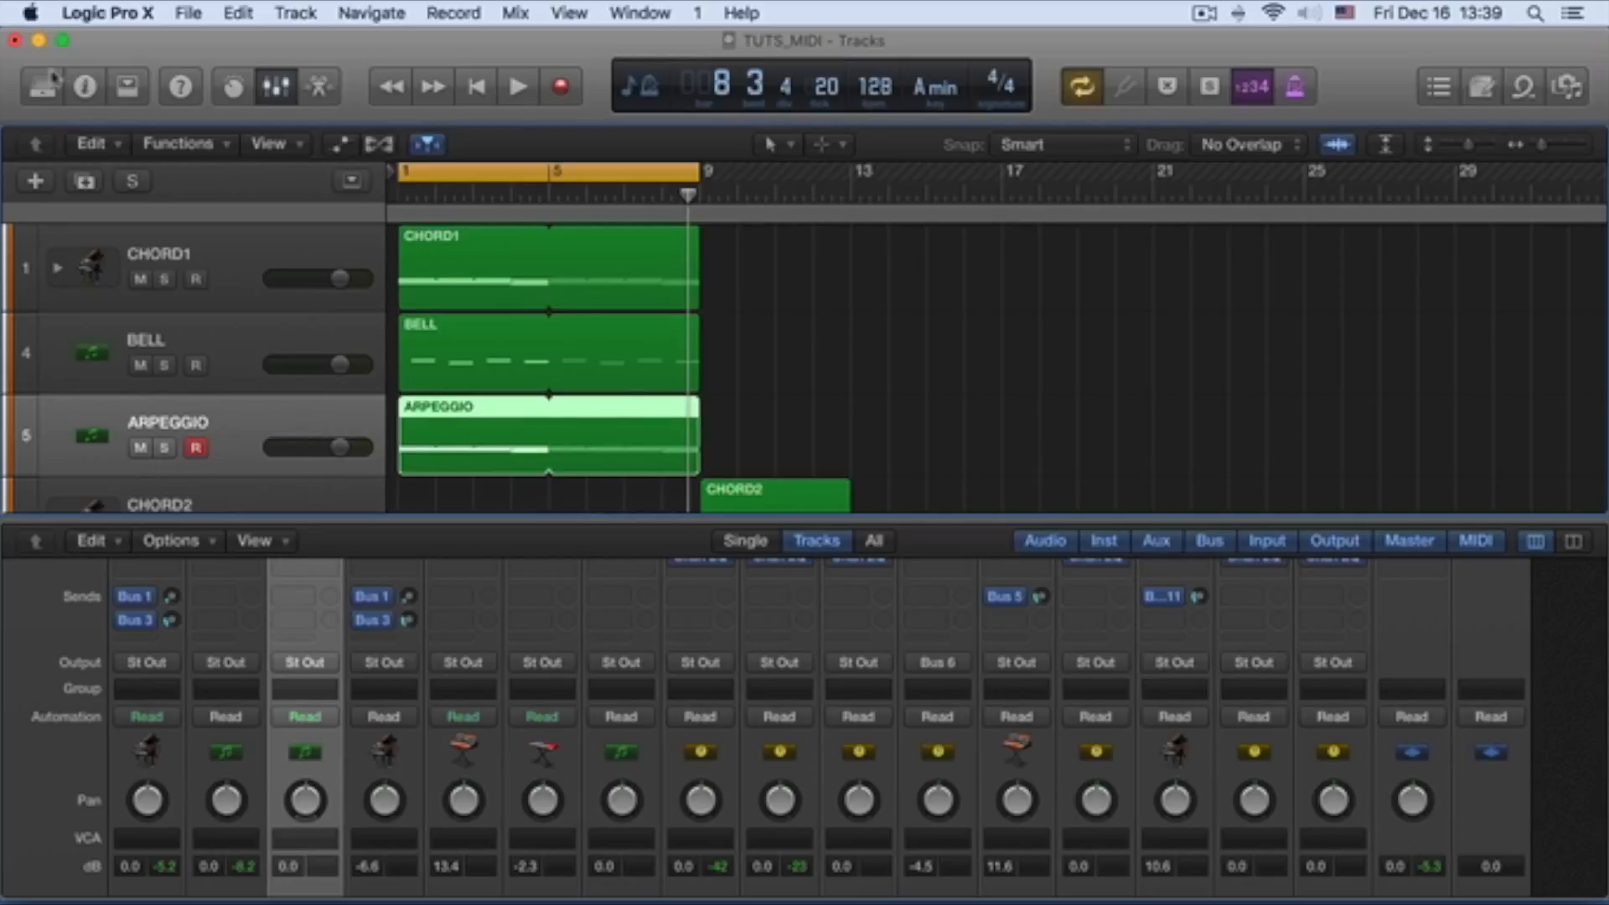
Step: Show the inspector and load the Reveal Sound Spire-1.1 instrument on the ARPEGGIO track
left_click(43, 86)
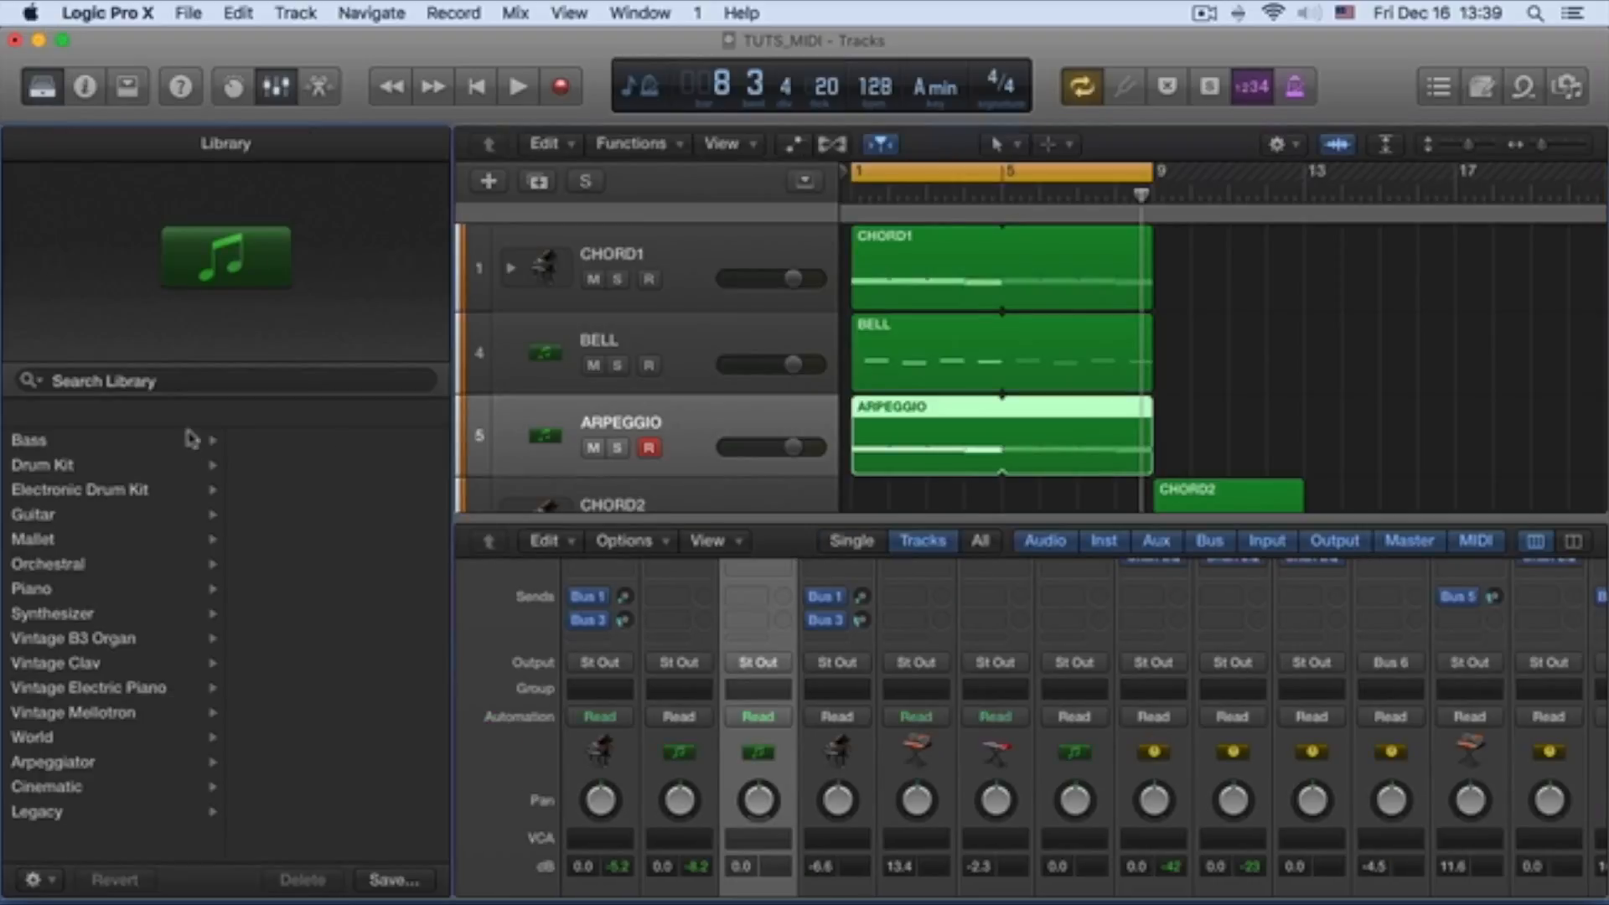
left_click(46, 93)
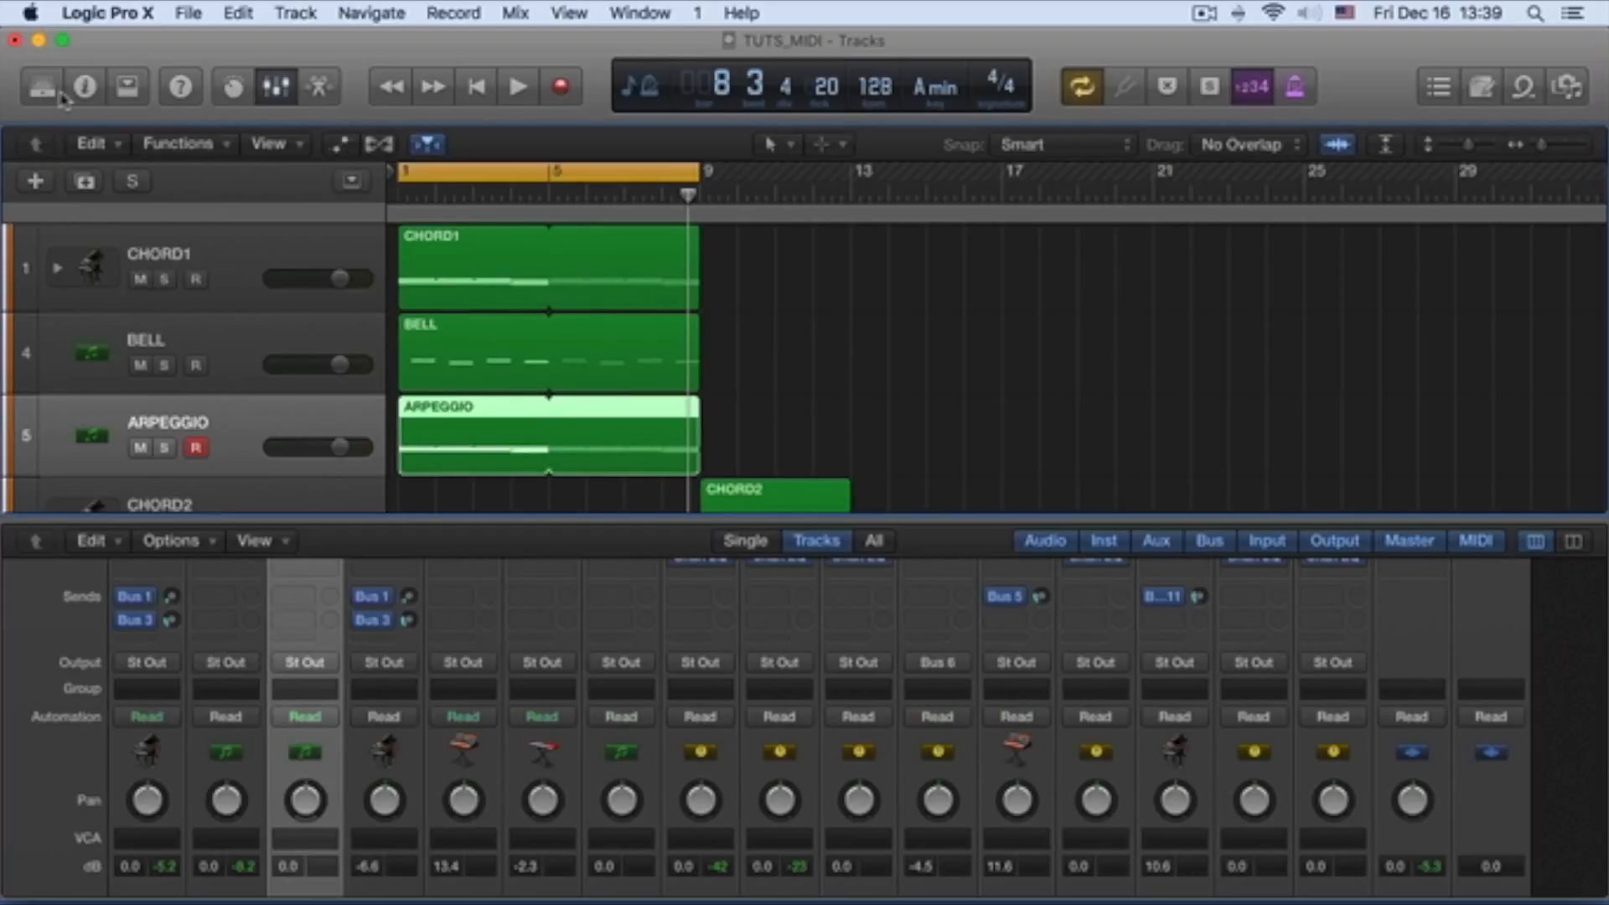
left_click(84, 87)
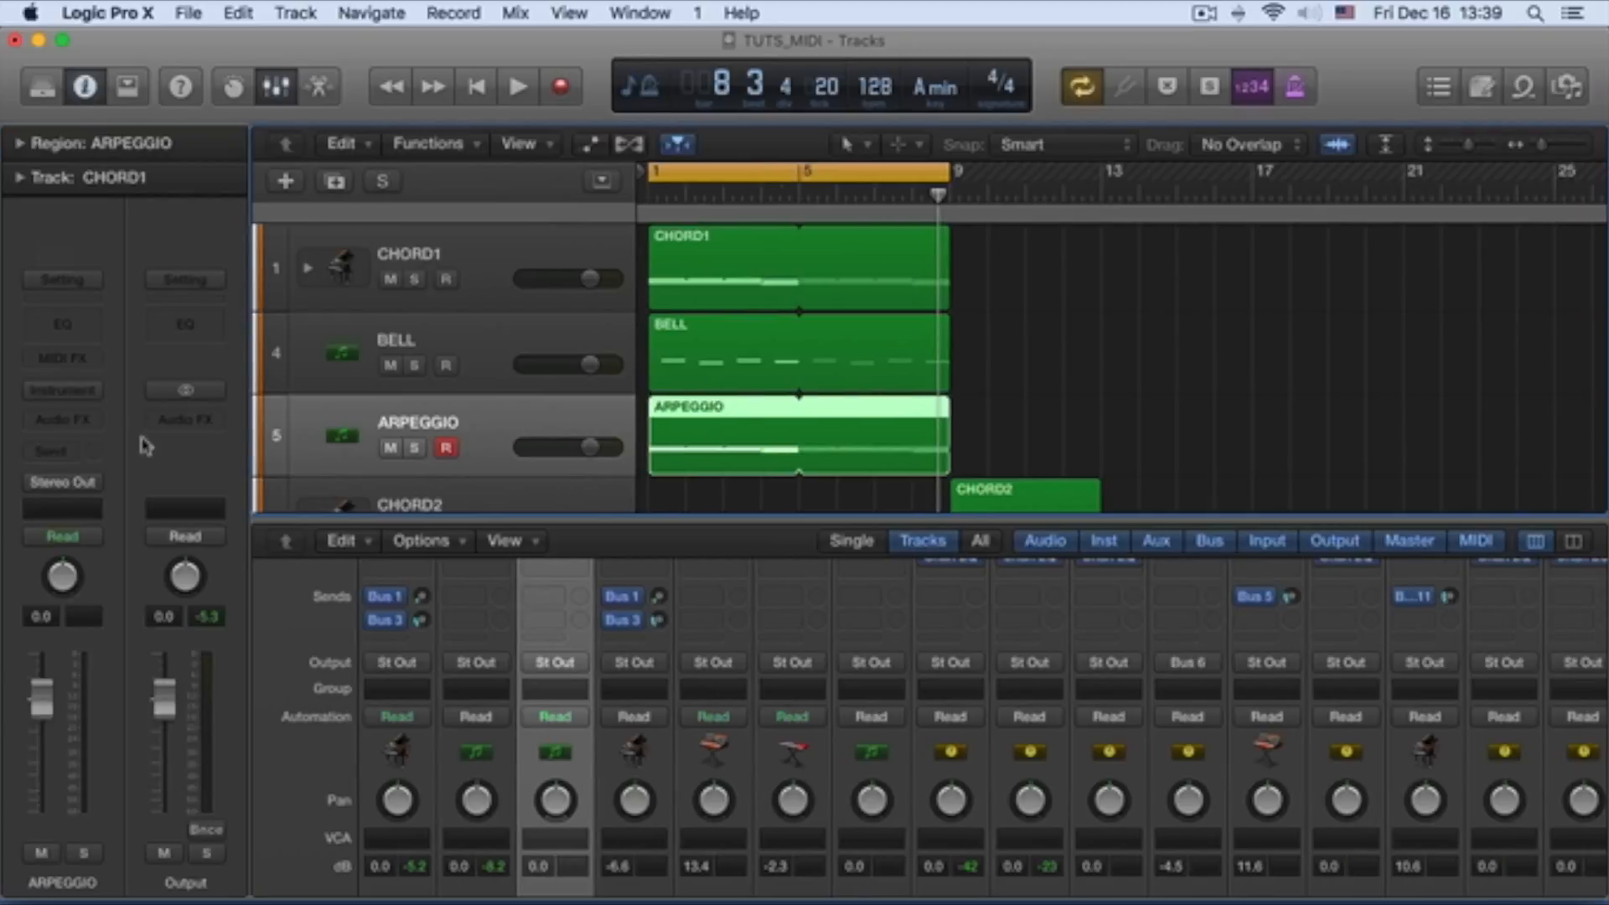
left_click(69, 391)
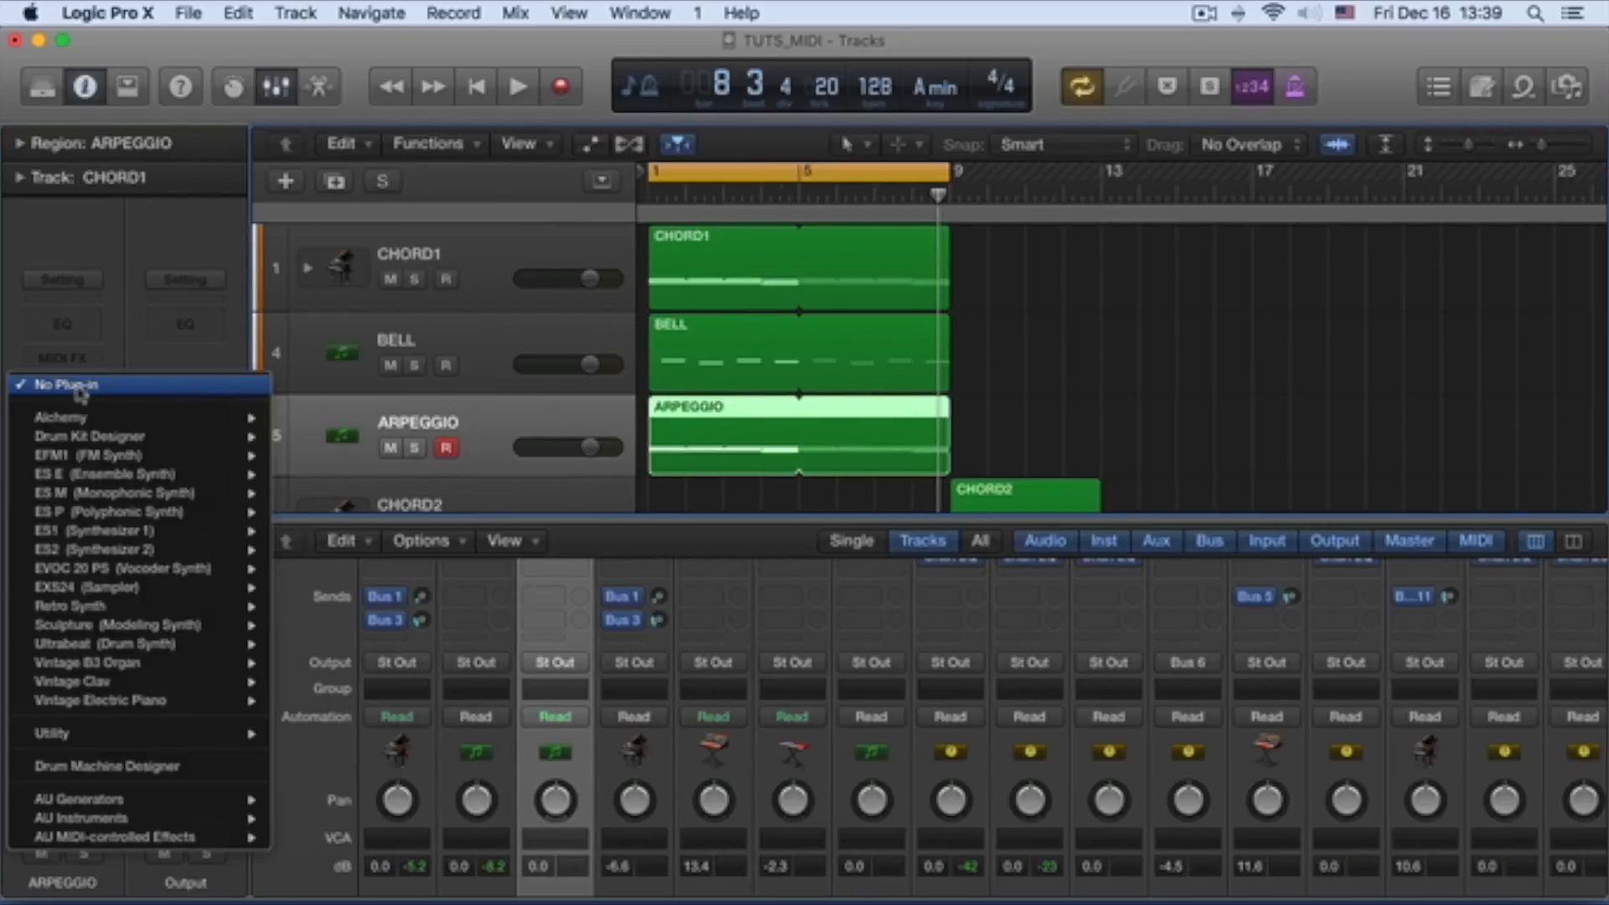
mouse_move(144, 819)
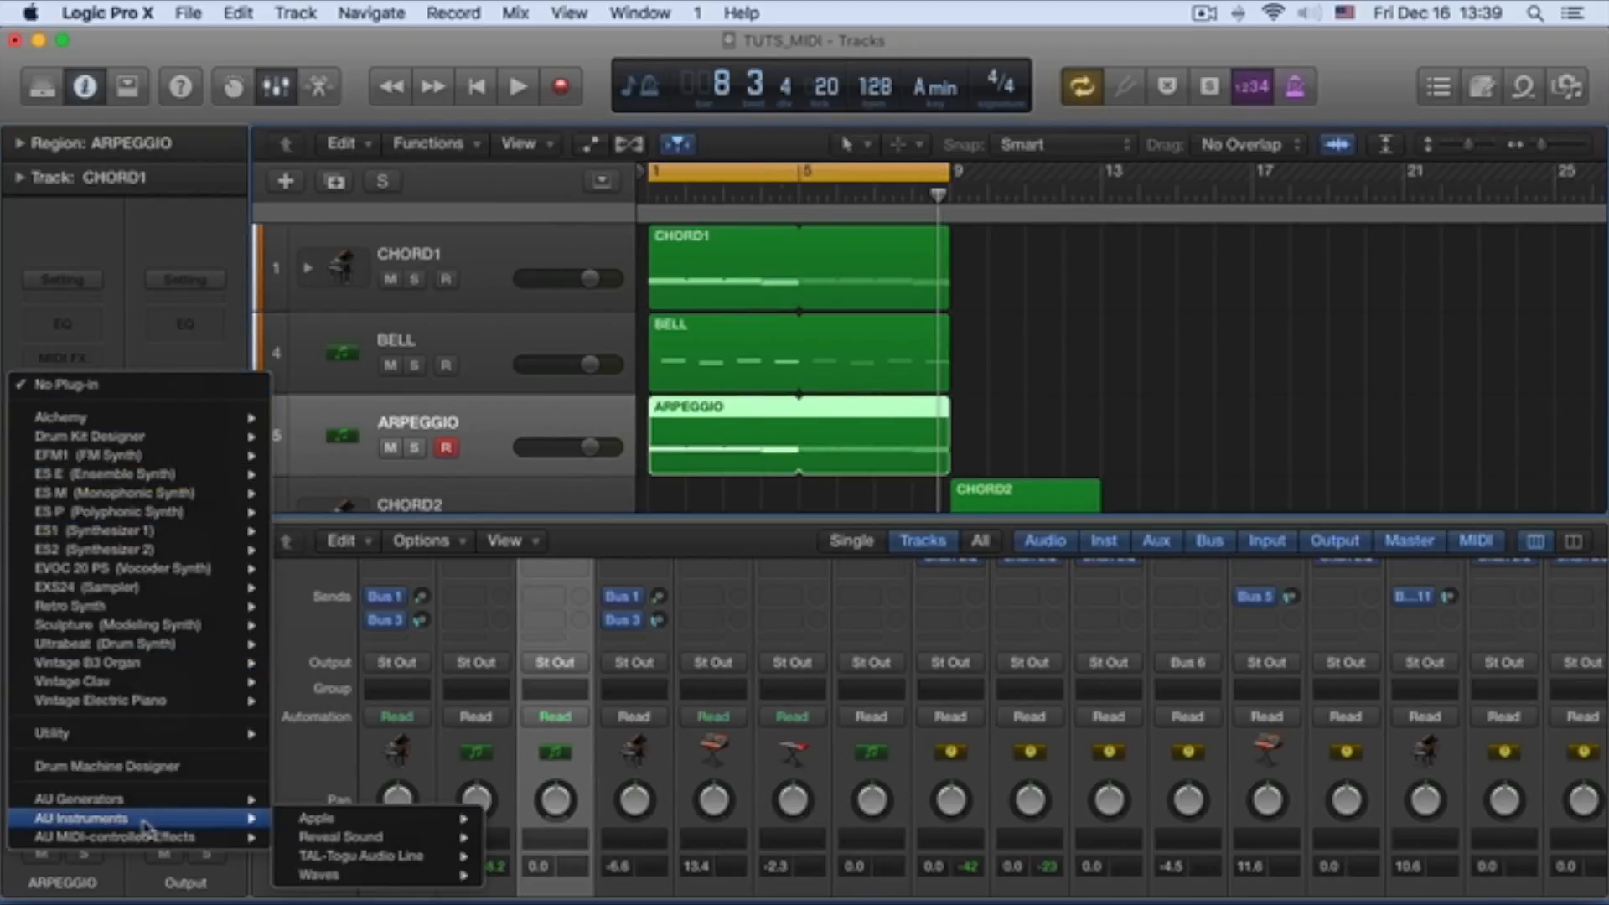
mouse_move(352, 857)
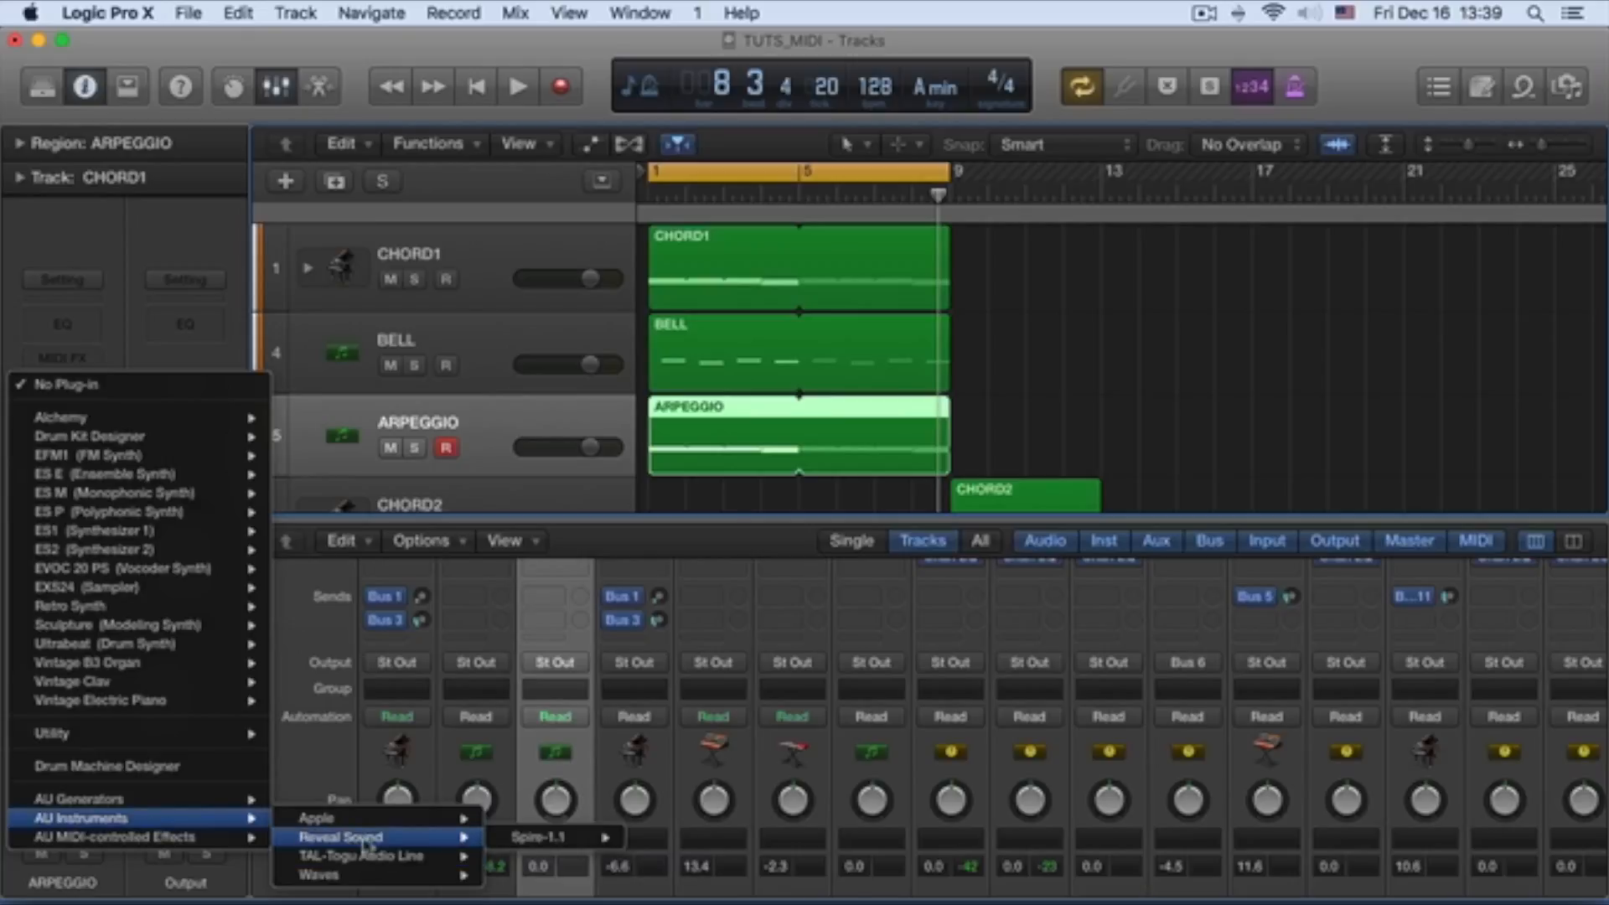
mouse_move(602, 838)
left_click(662, 838)
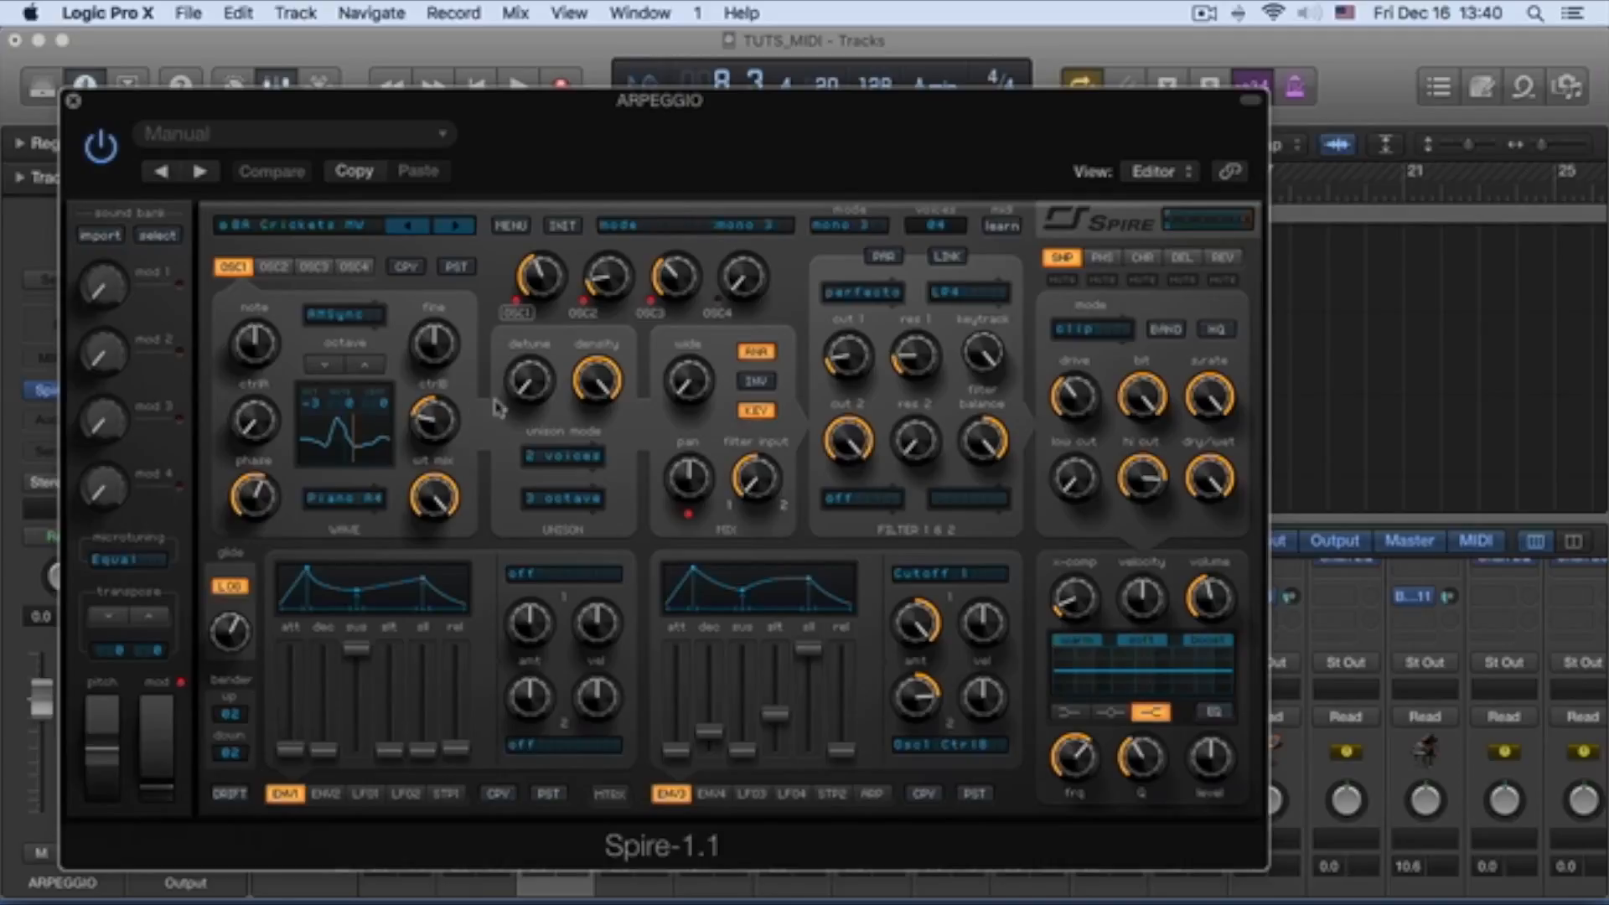
Step: Look through the preset list of Spire's current sound bank for an arpeggio sound, leaving the preset unchanged
left_click(351, 228)
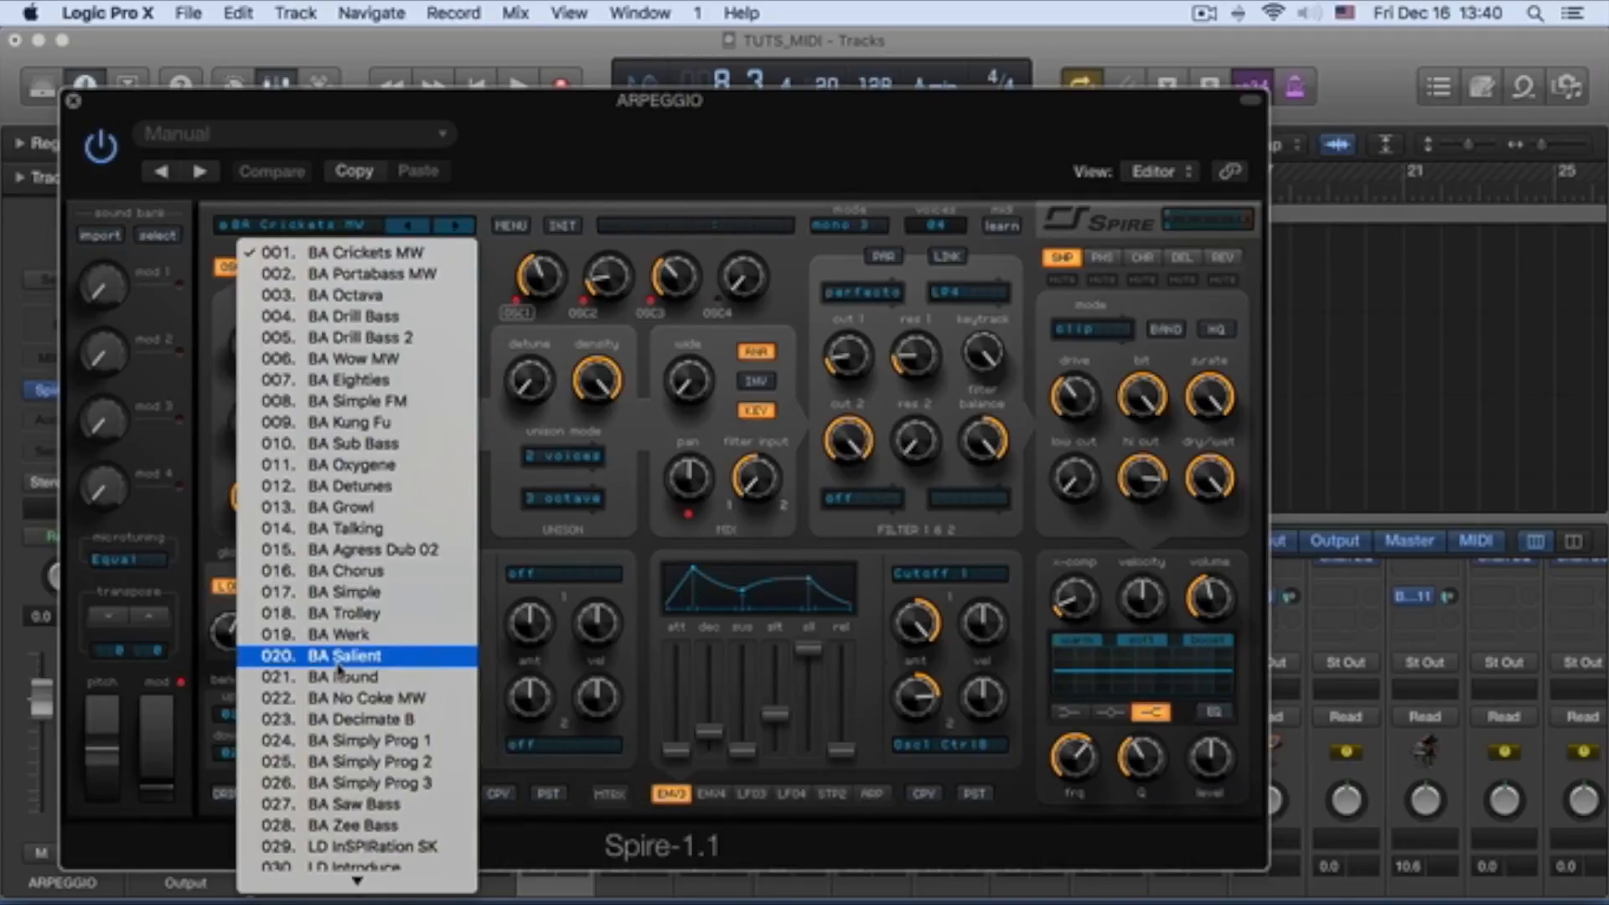
scroll(339, 663, "down", 5)
scroll(339, 667, "down", 5)
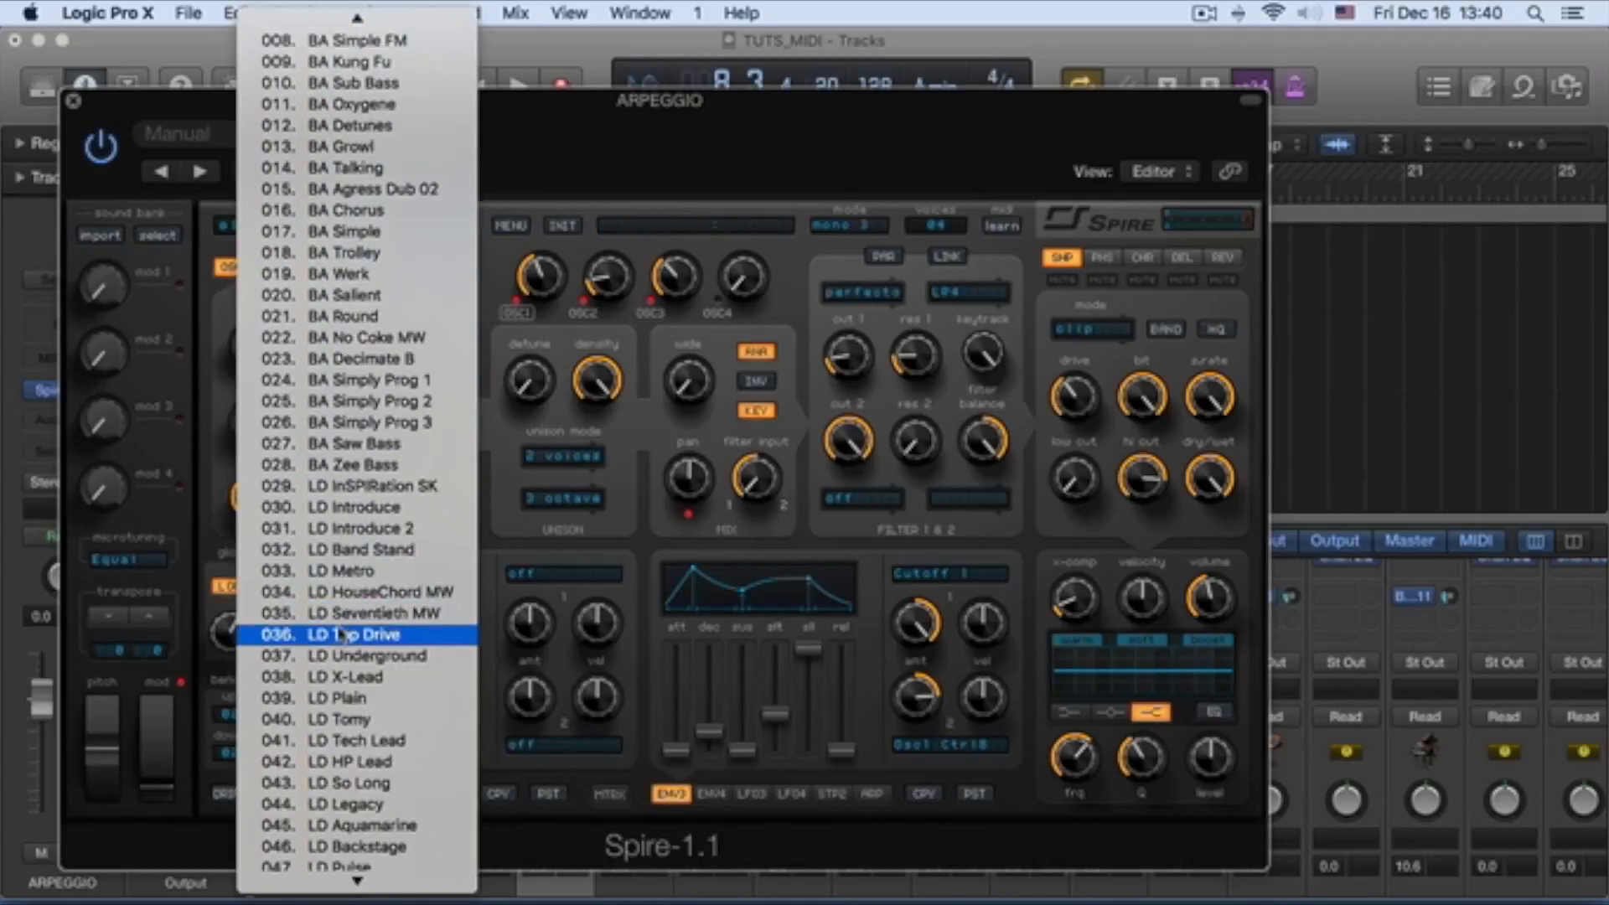
scroll(339, 635, "down", 4)
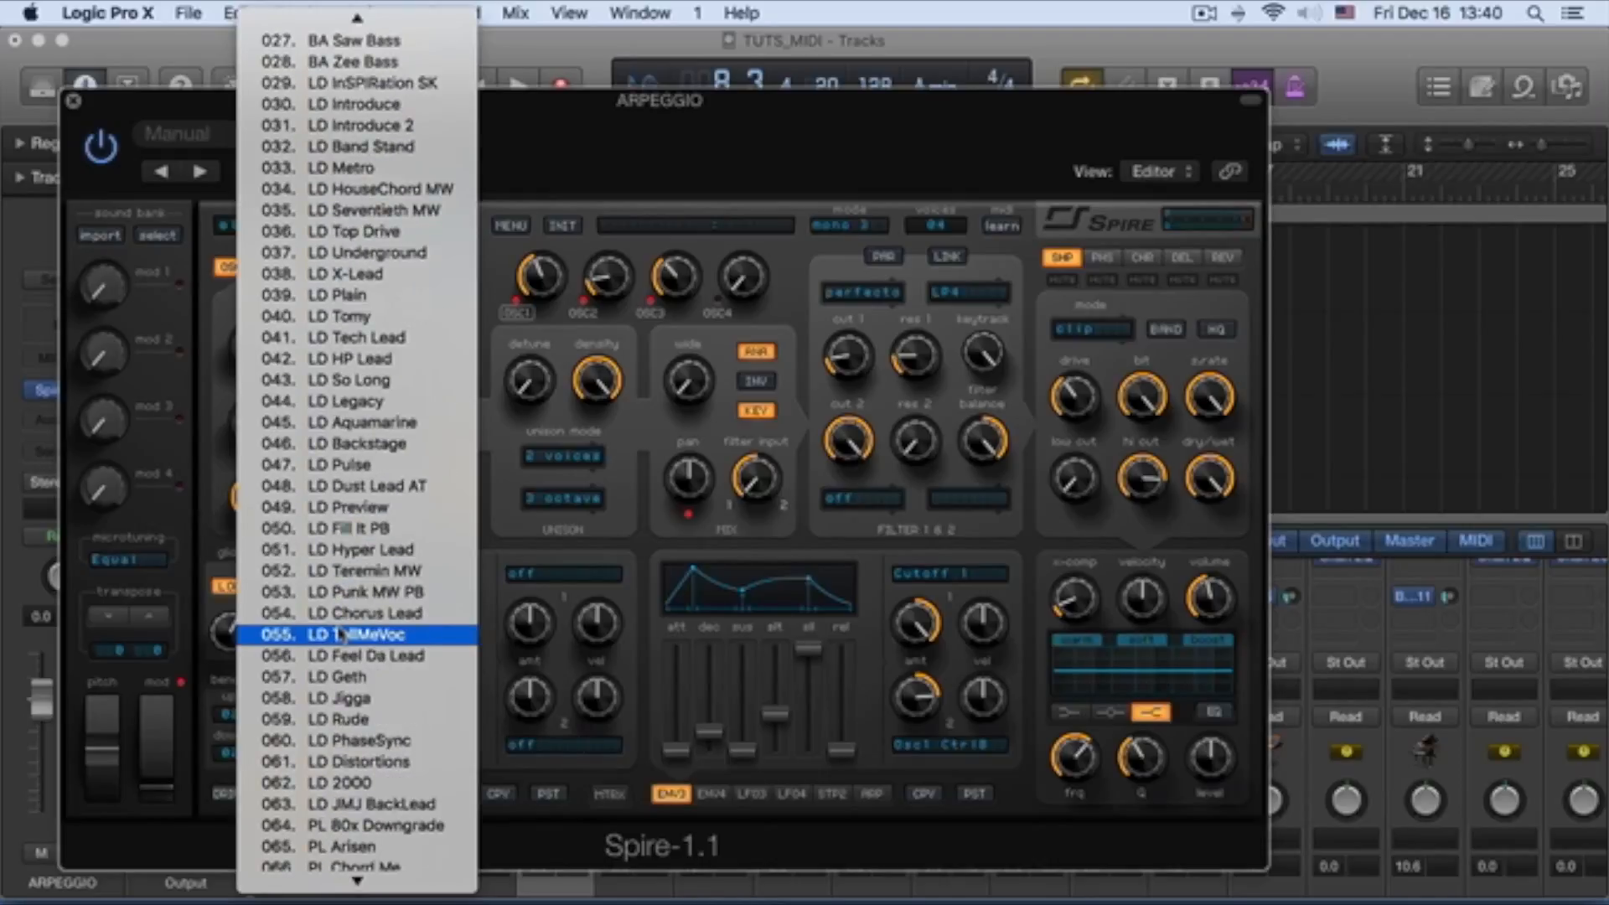
scroll(339, 636, "down", 4)
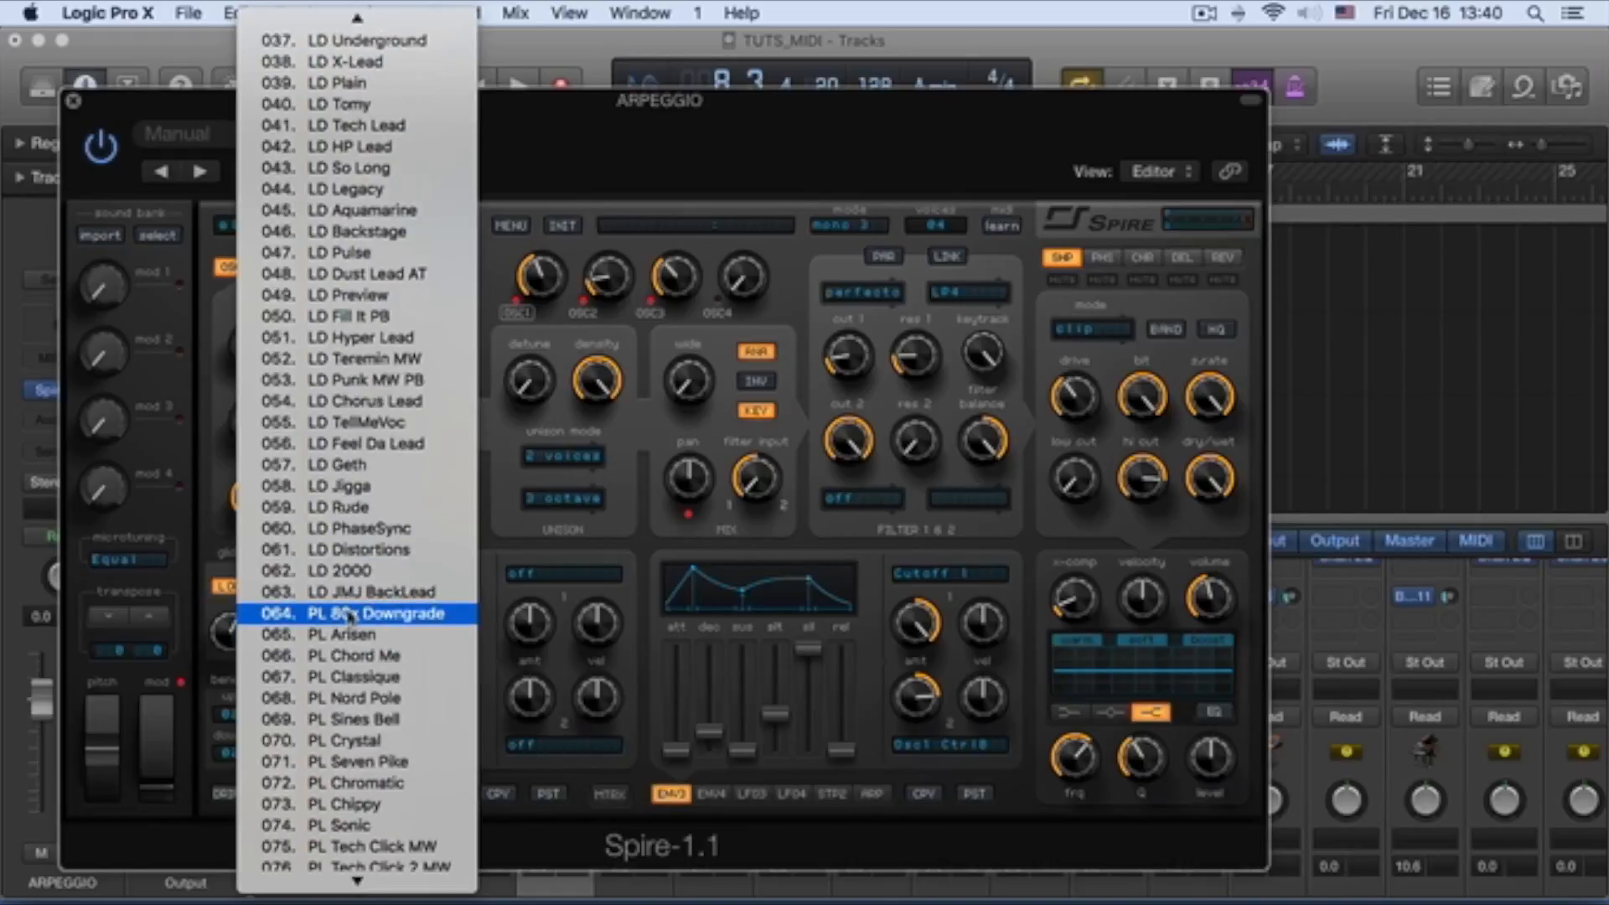
scroll(348, 616, "down", 9)
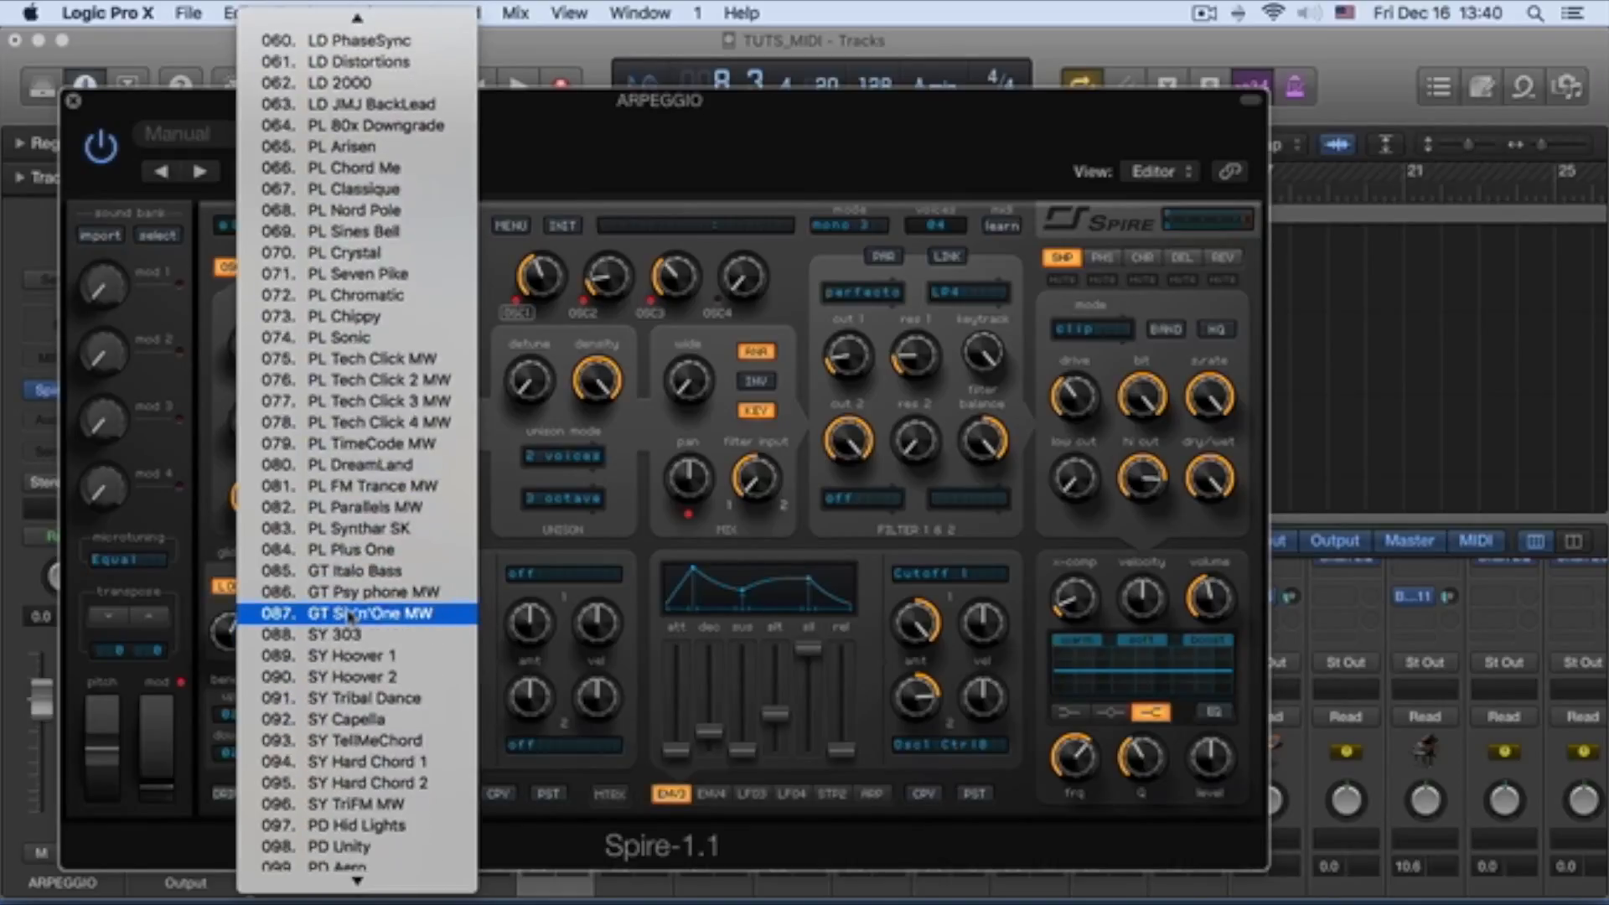
scroll(347, 616, "down", 6)
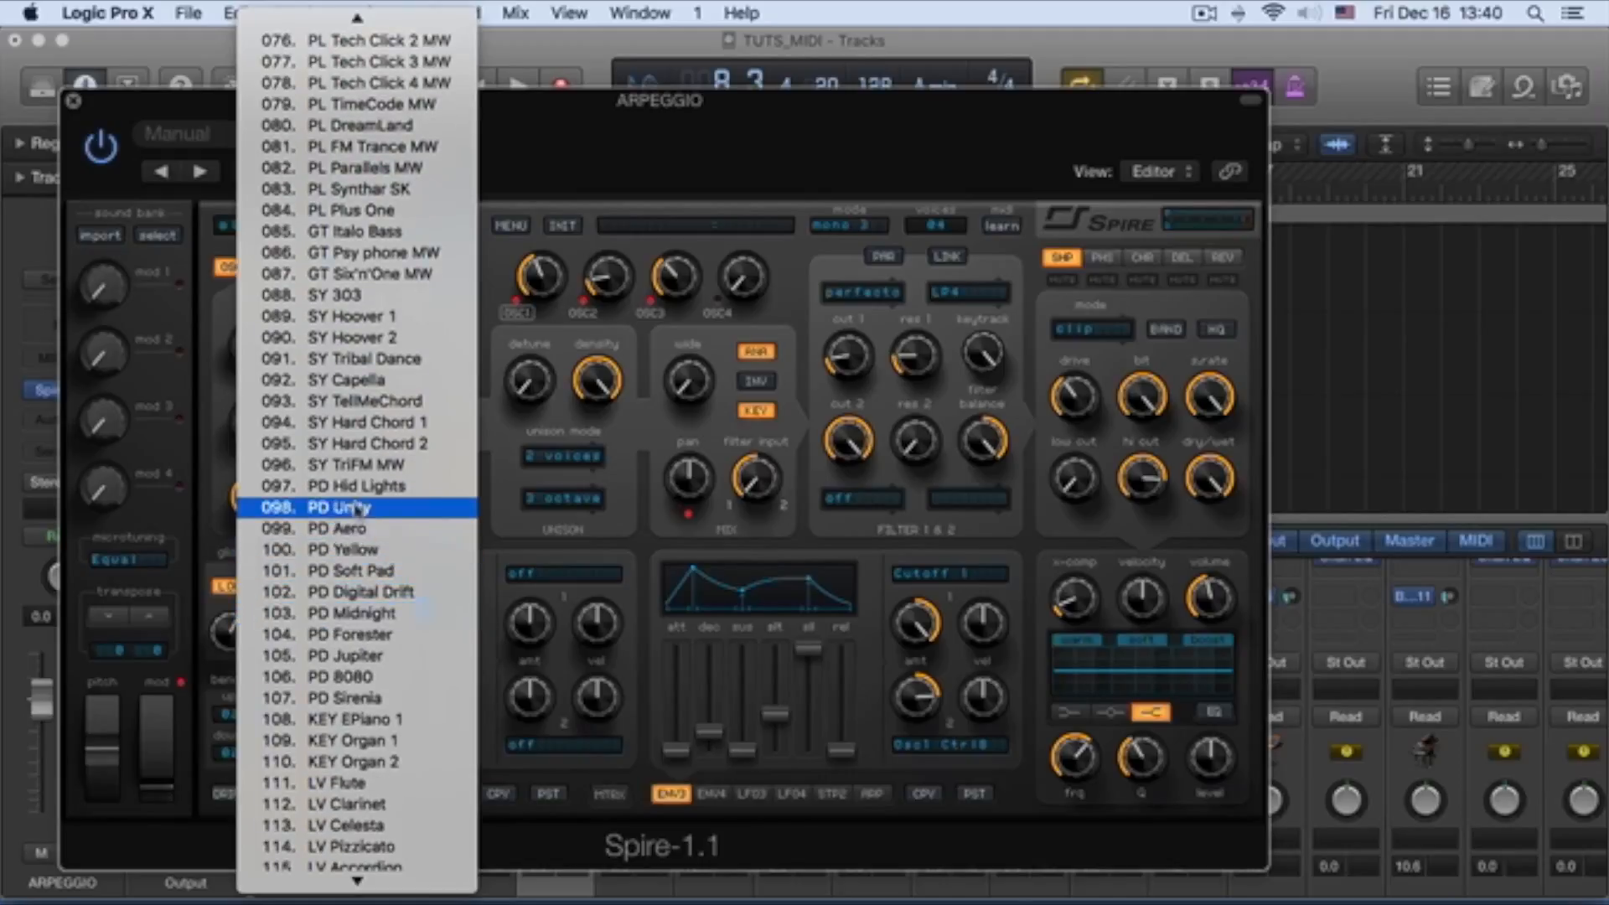
scroll(365, 497, "down", 5)
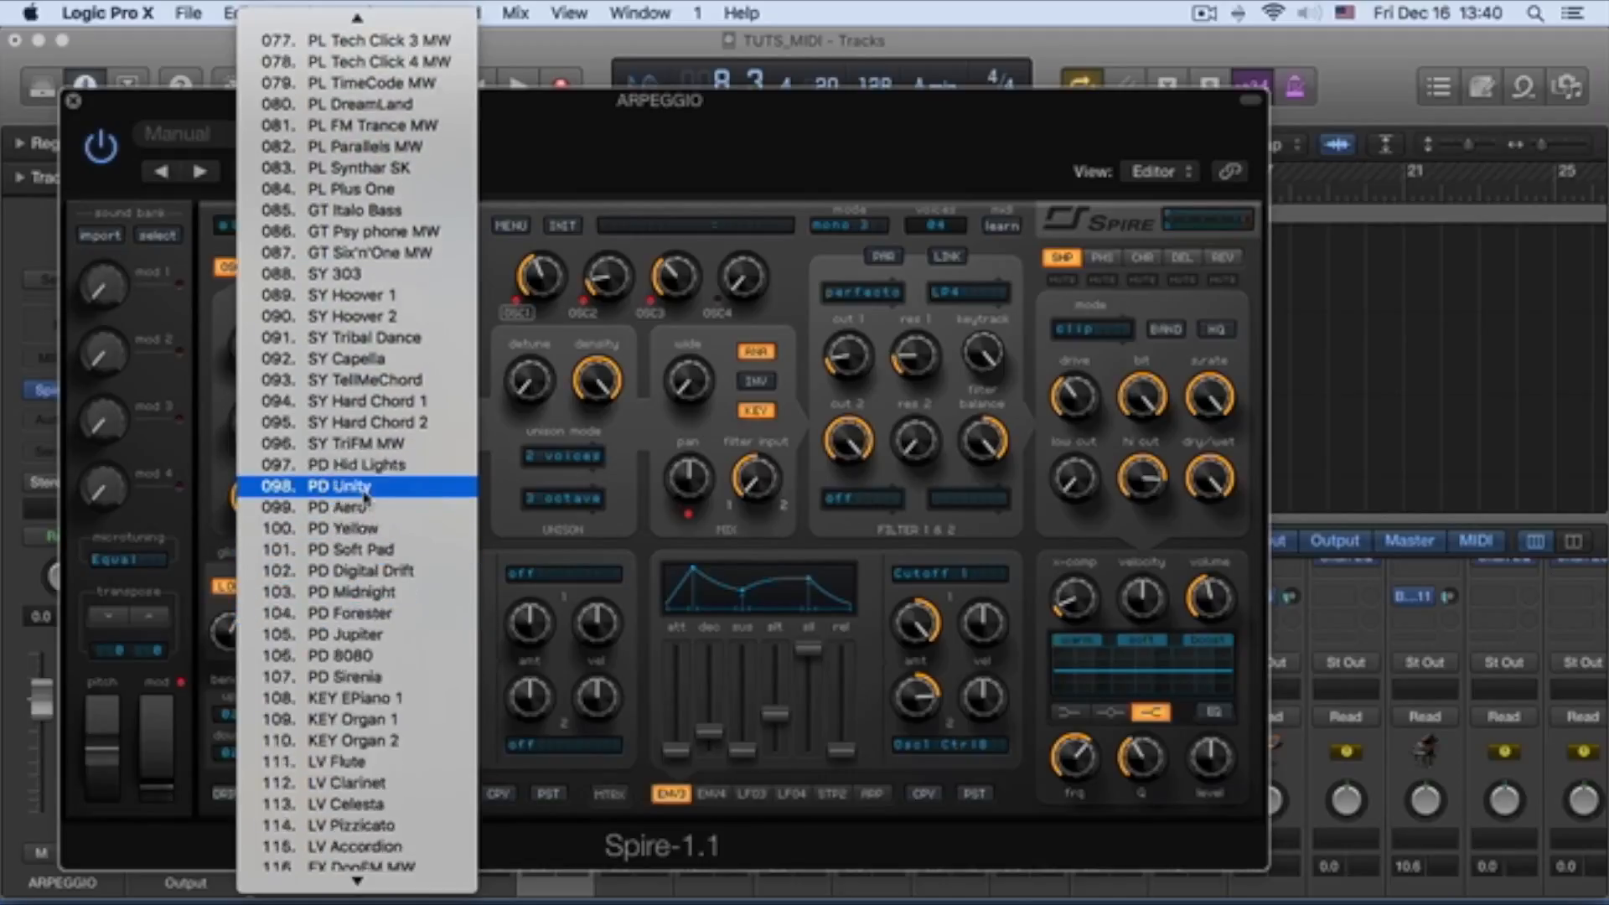
scroll(366, 498, "up", 20)
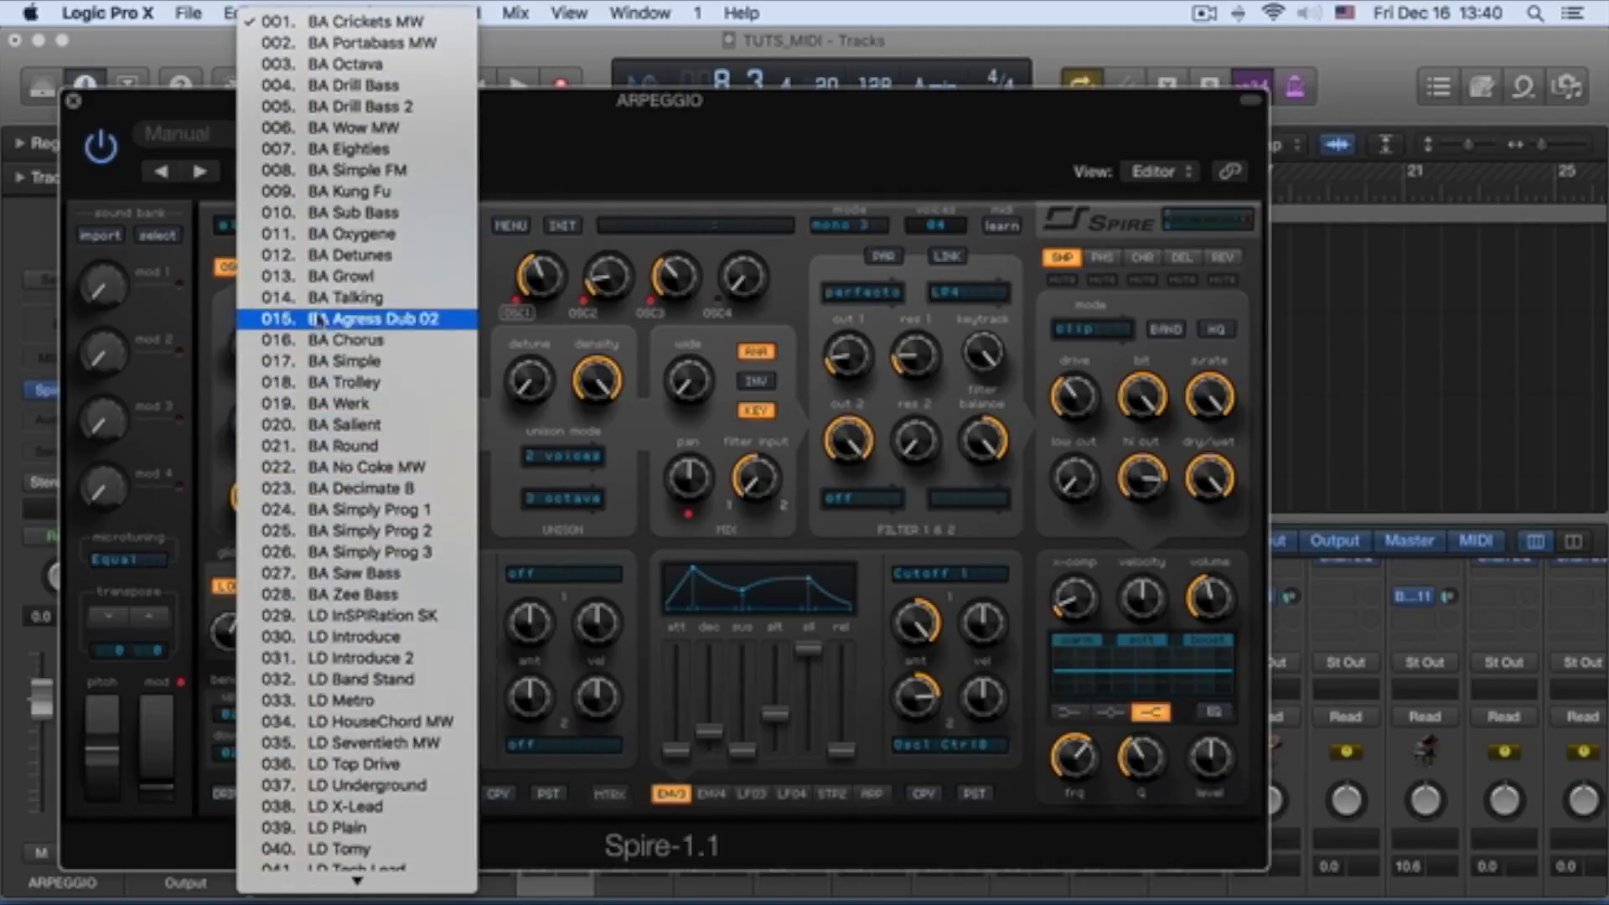
left_click(208, 209)
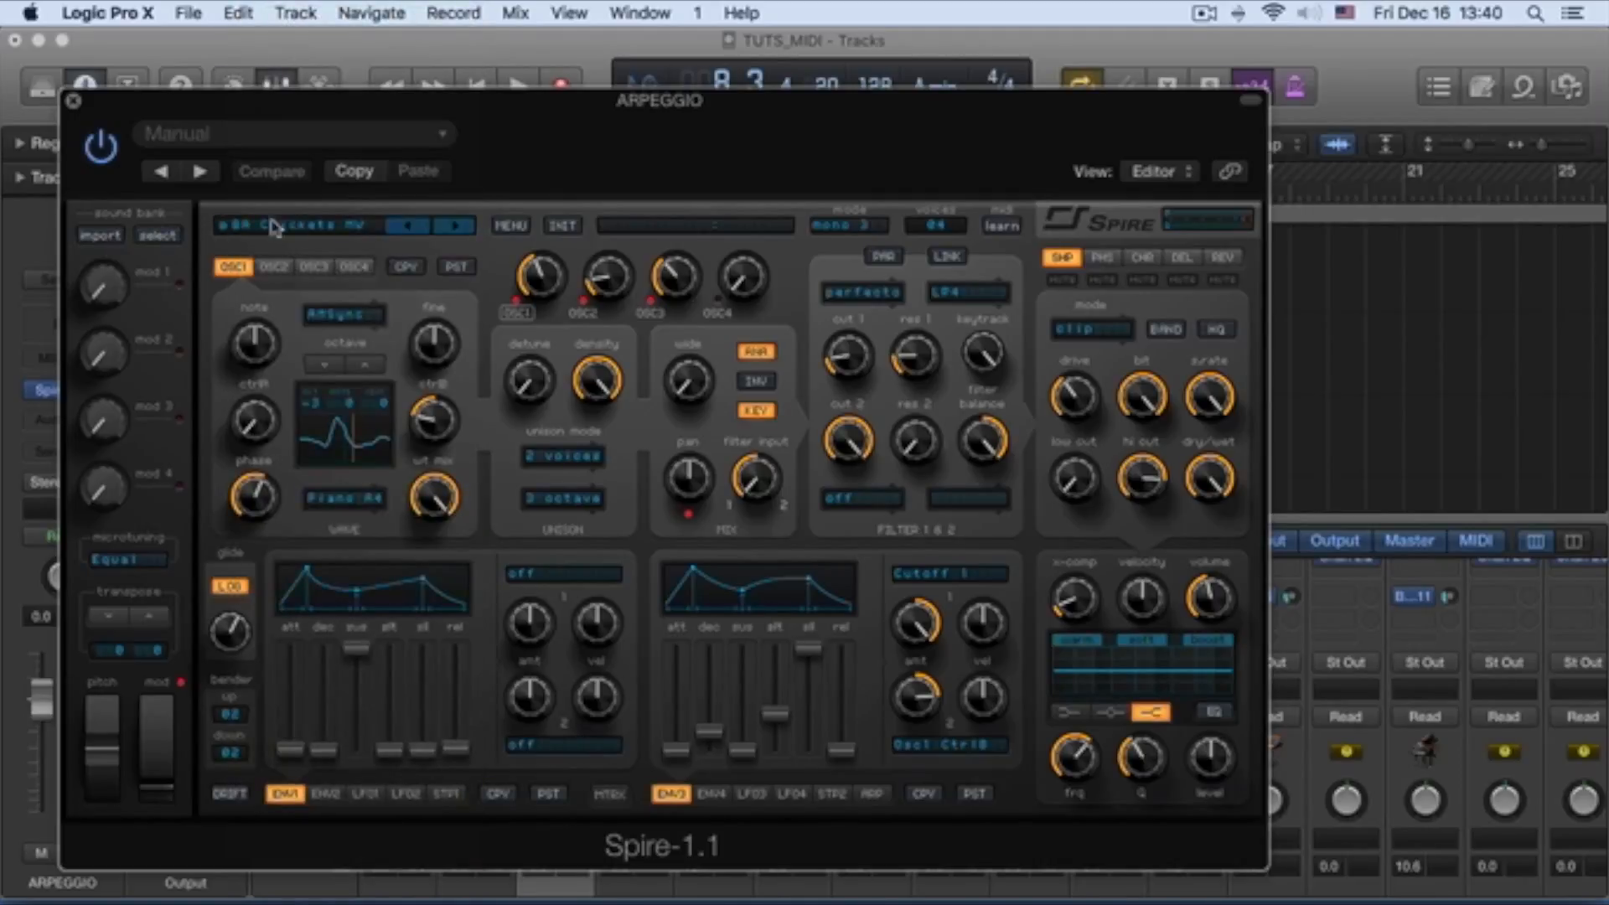
Step: Switch Spire to the sound bank with the SQ and ARP presets and choose SQ Cretu V
left_click(168, 235)
left_click(186, 285)
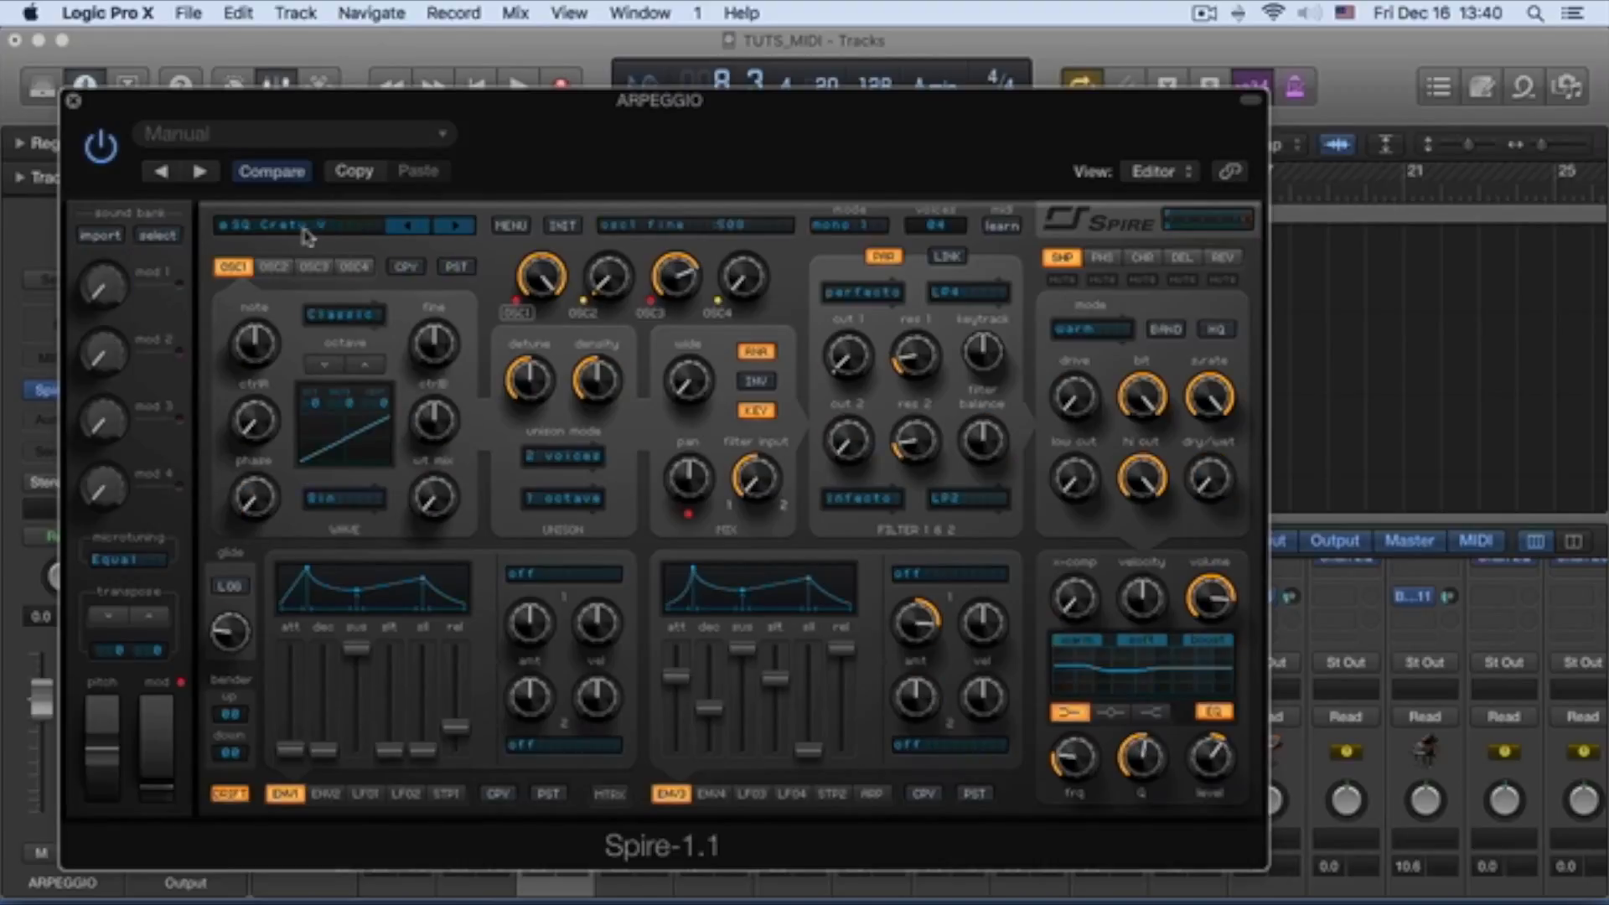
left_click(306, 227)
left_click(315, 255)
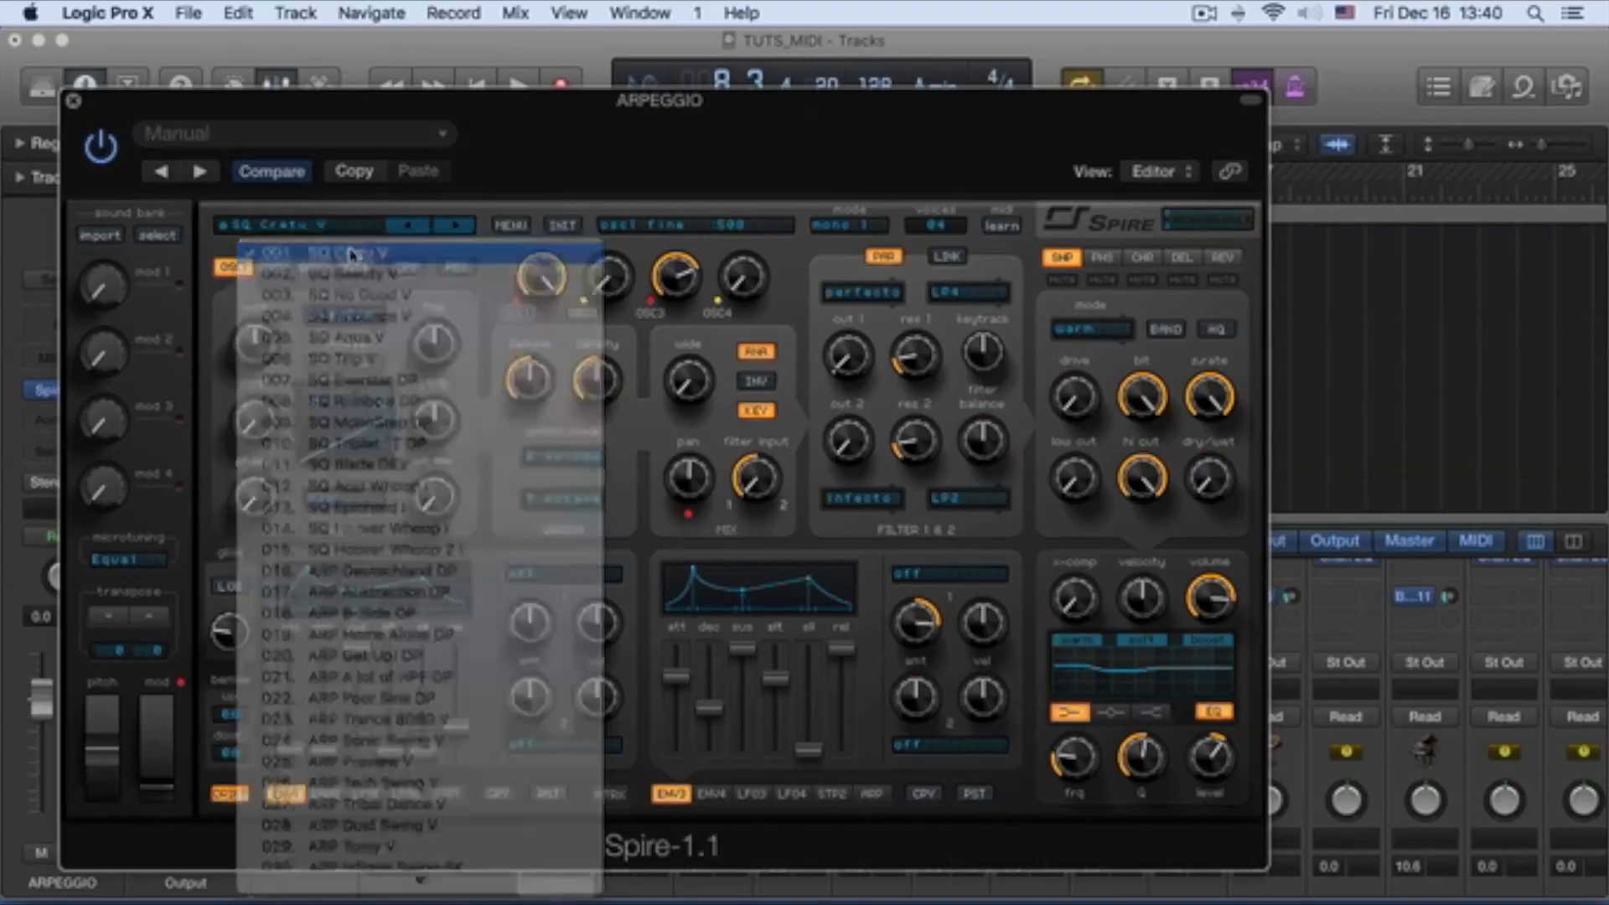
Step: Start playback and audition Spire's presets on ARPEGGIO, stepping forward from SQ Cretu V to SQ Trip V
key("space")
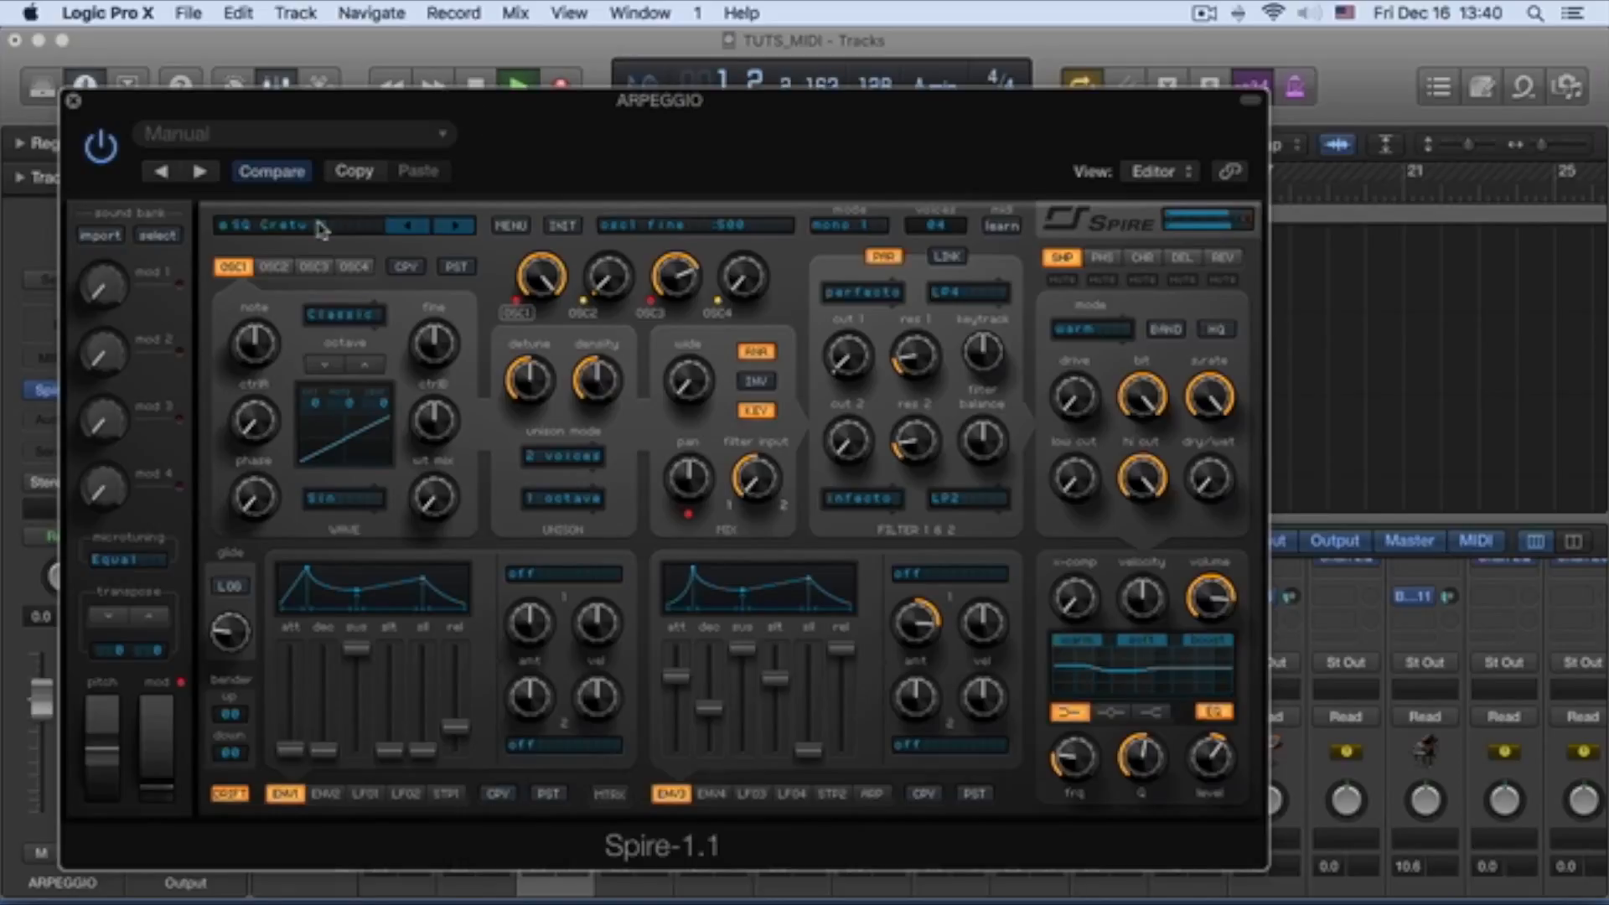
left_click(454, 228)
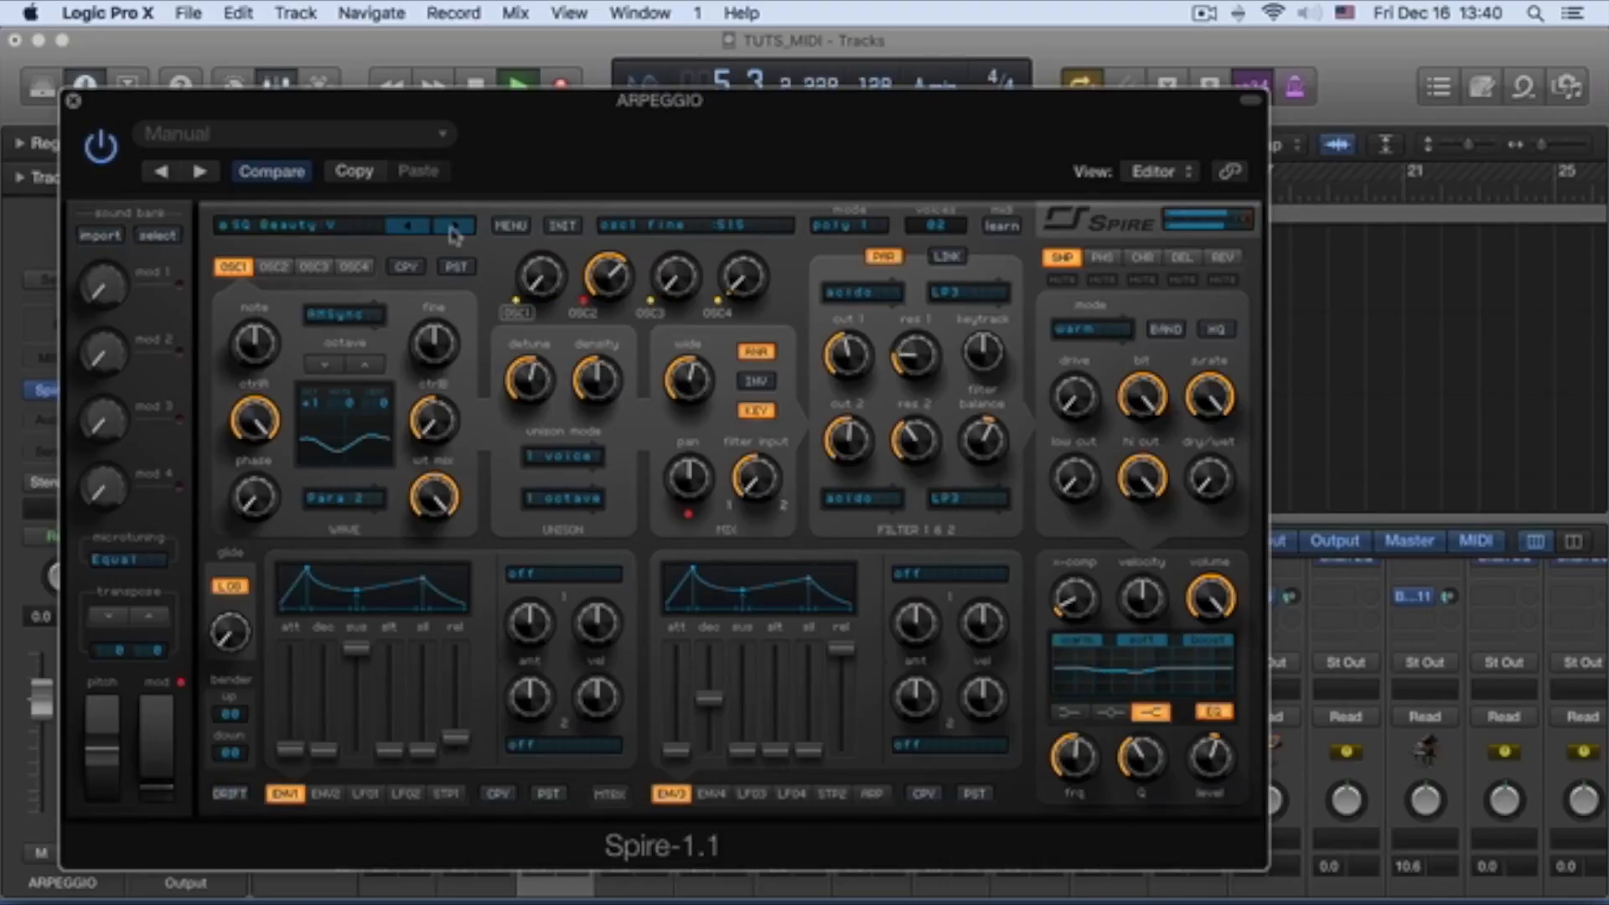
left_click(454, 228)
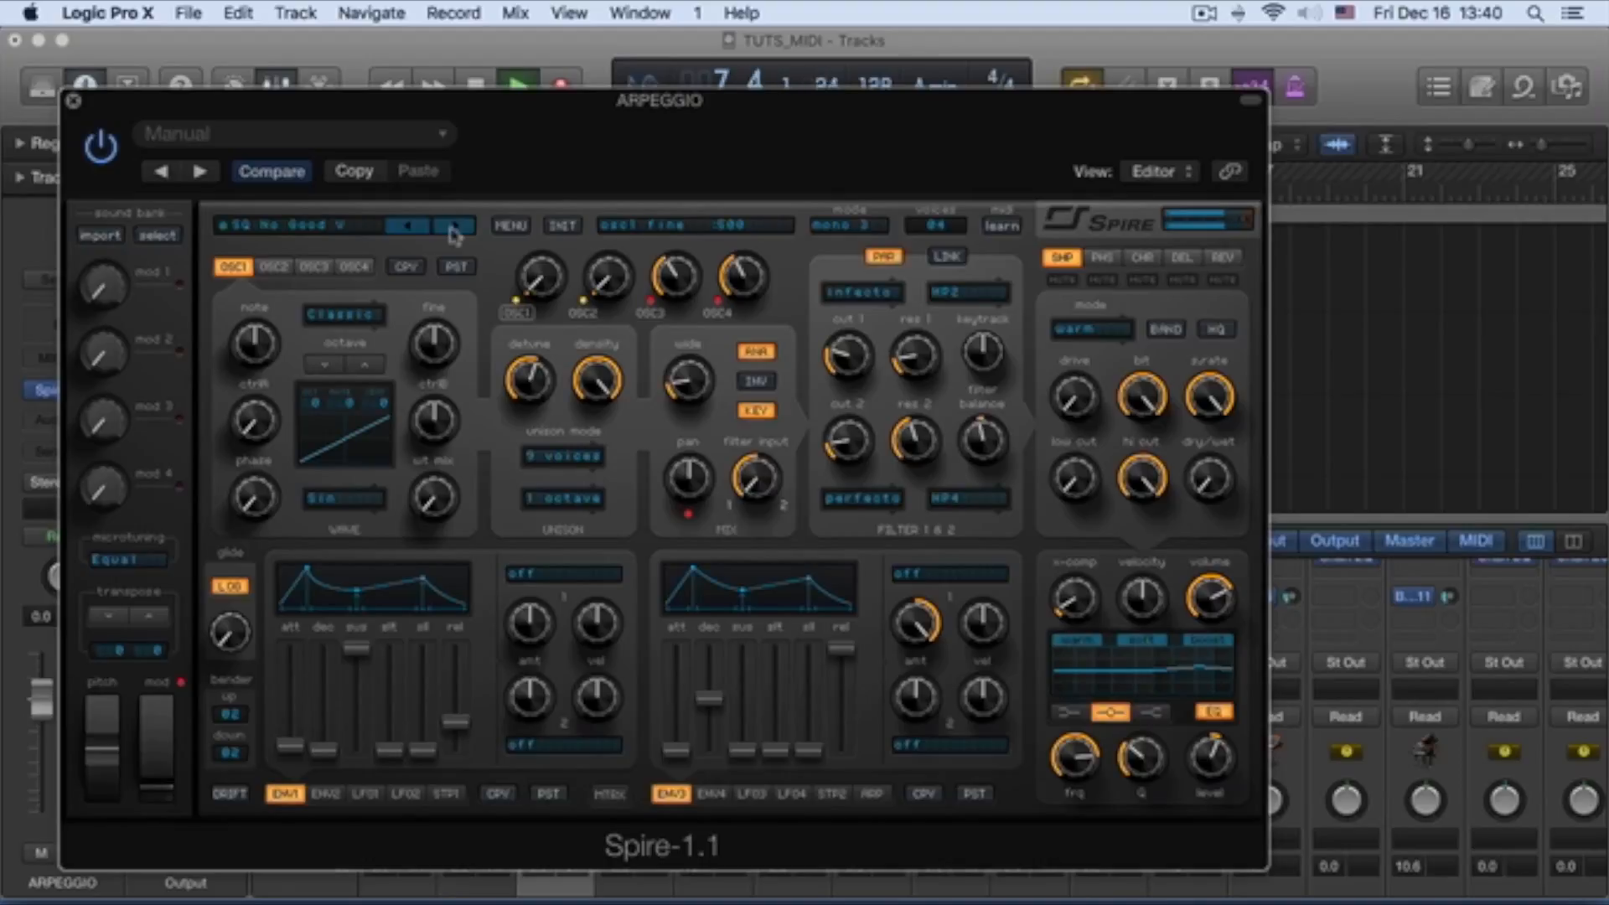
left_click(457, 228)
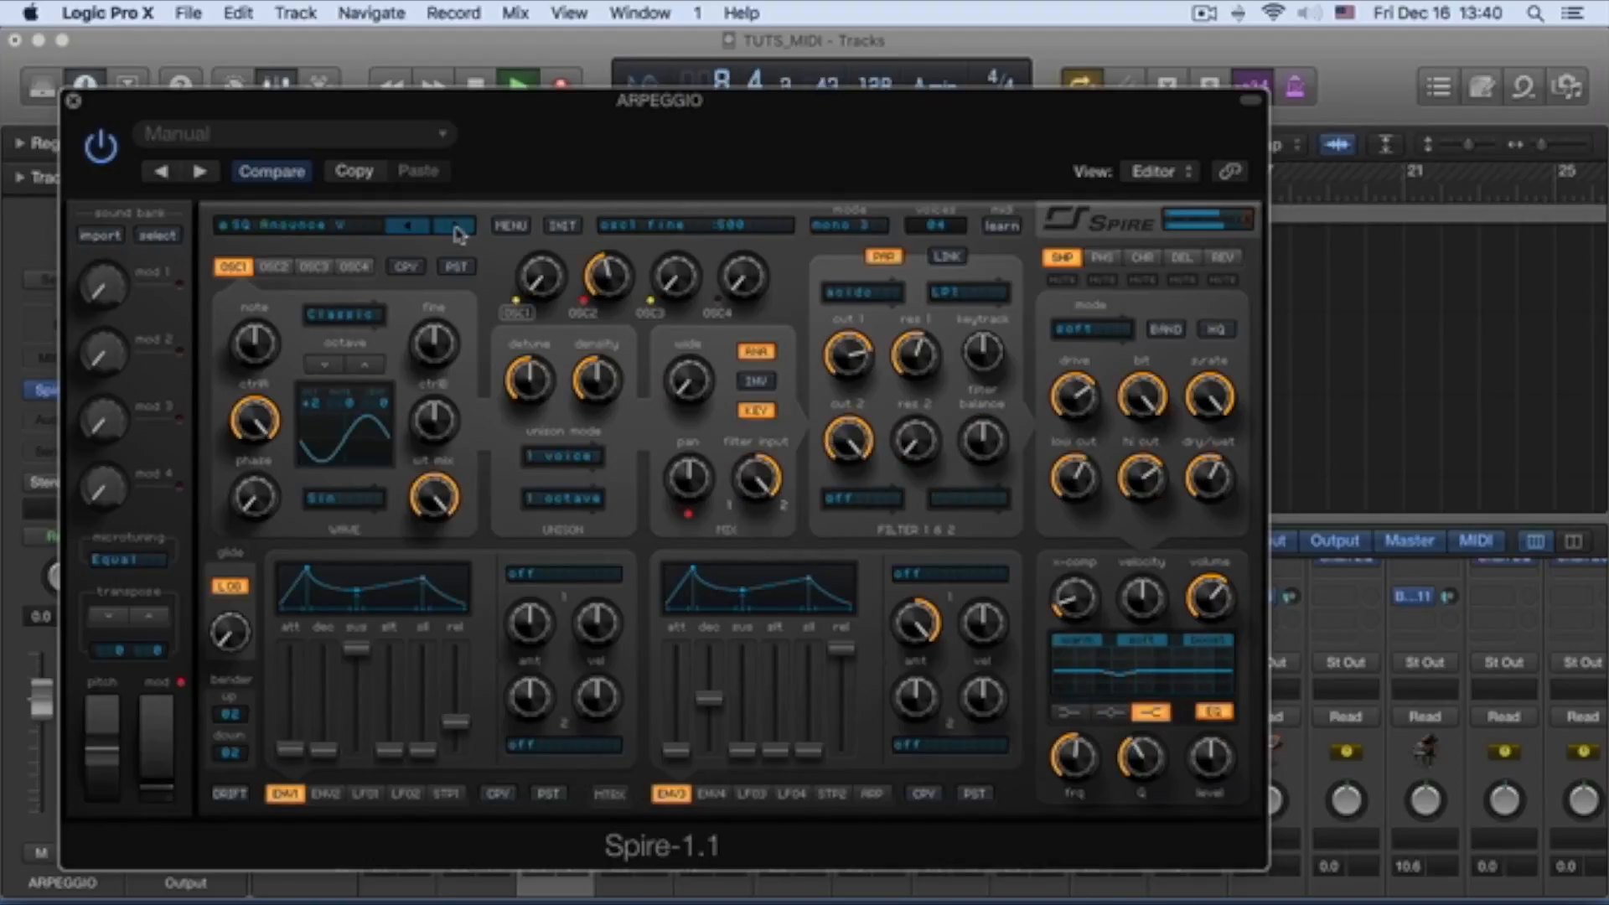
left_click(457, 228)
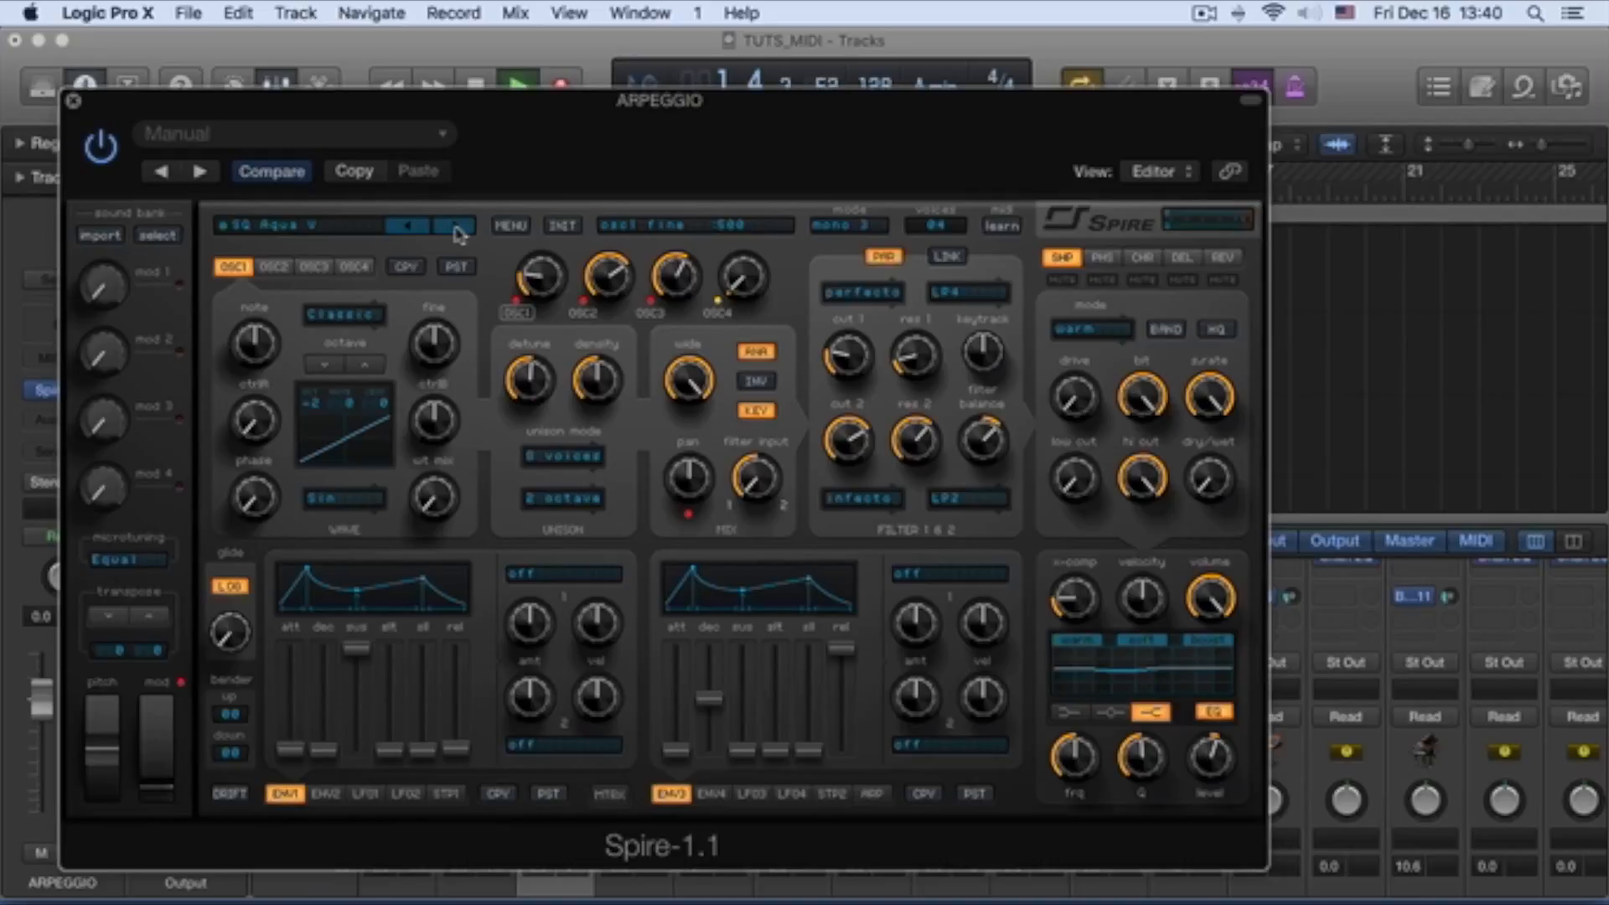
left_click(457, 228)
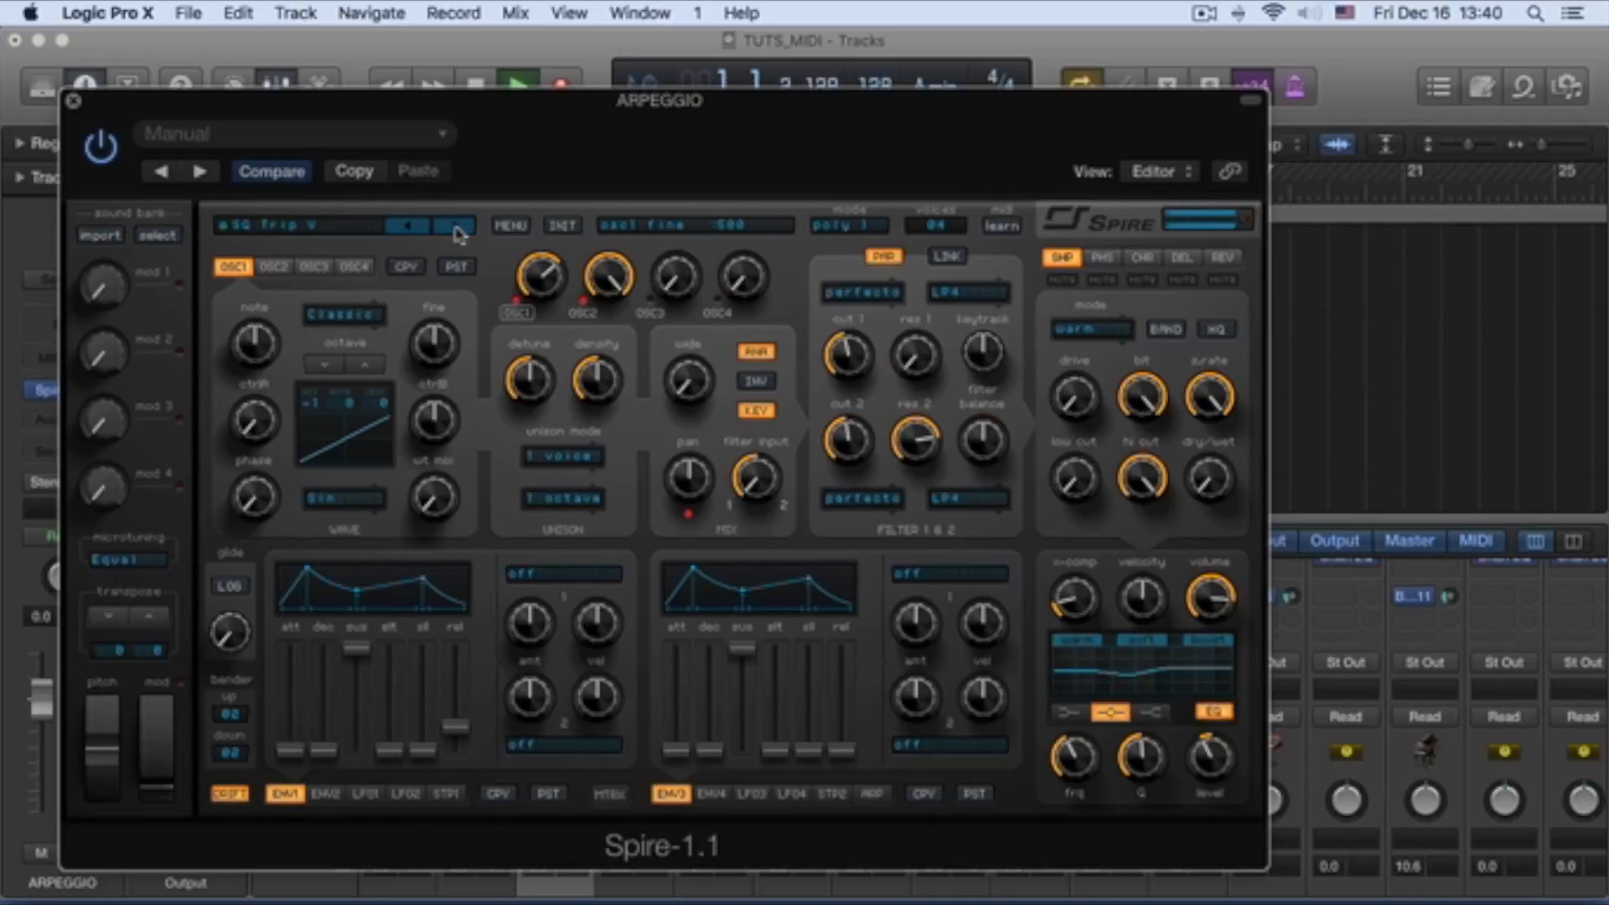
Step: Reposition the Spire window and continue stepping its presets forward during playback to SQ Epichord I
left_click_drag(491, 122, 577, 446)
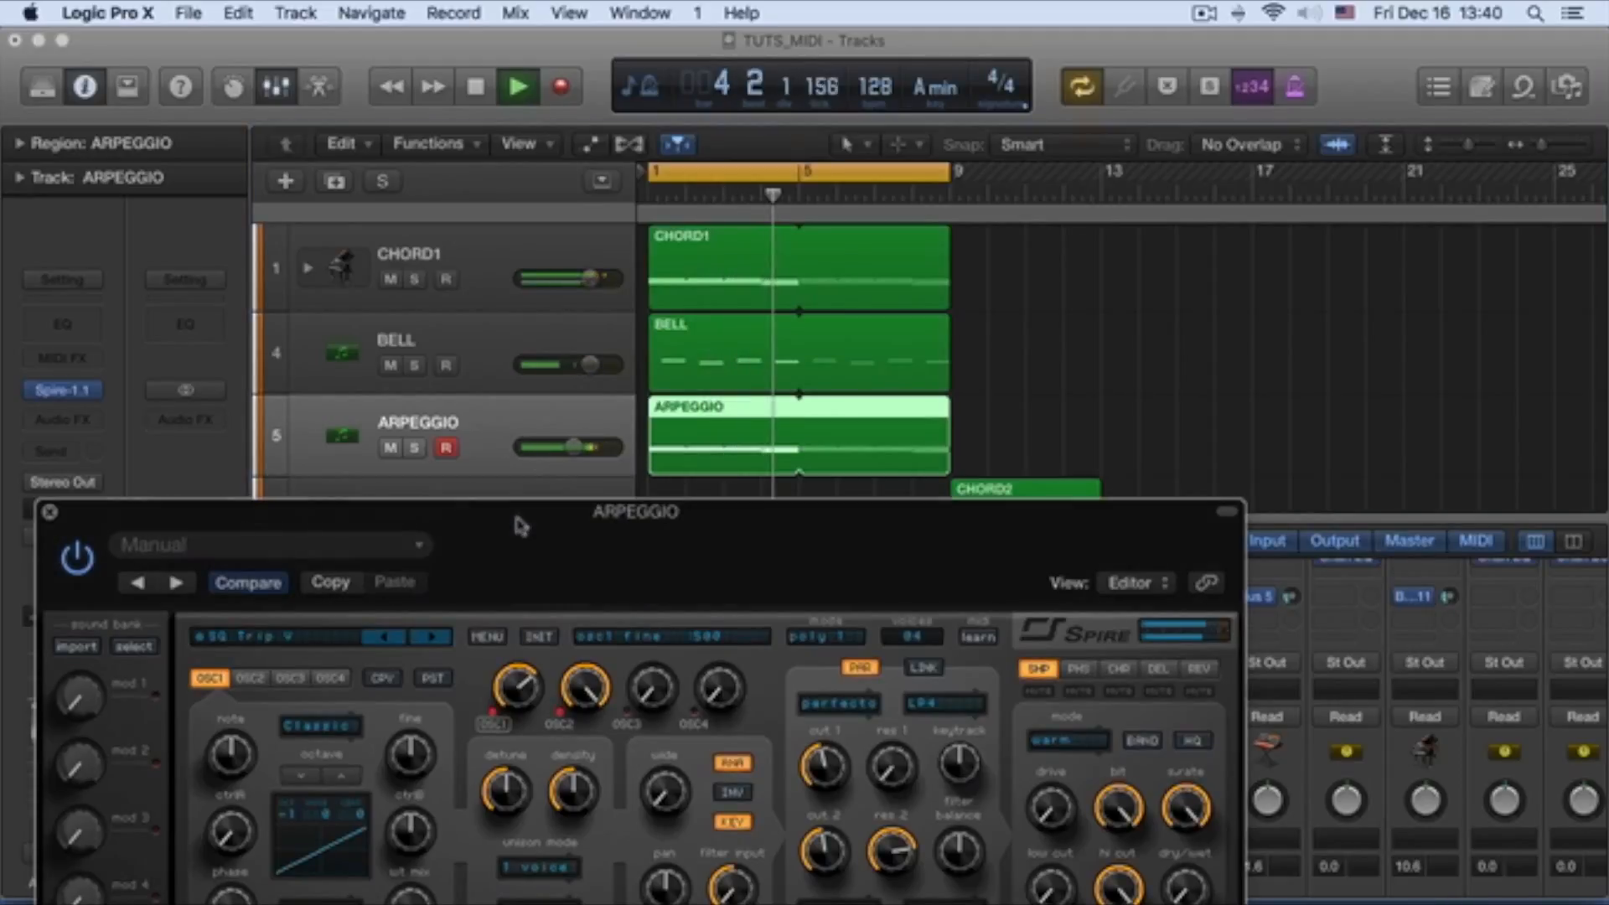
left_click_drag(514, 518, 476, 189)
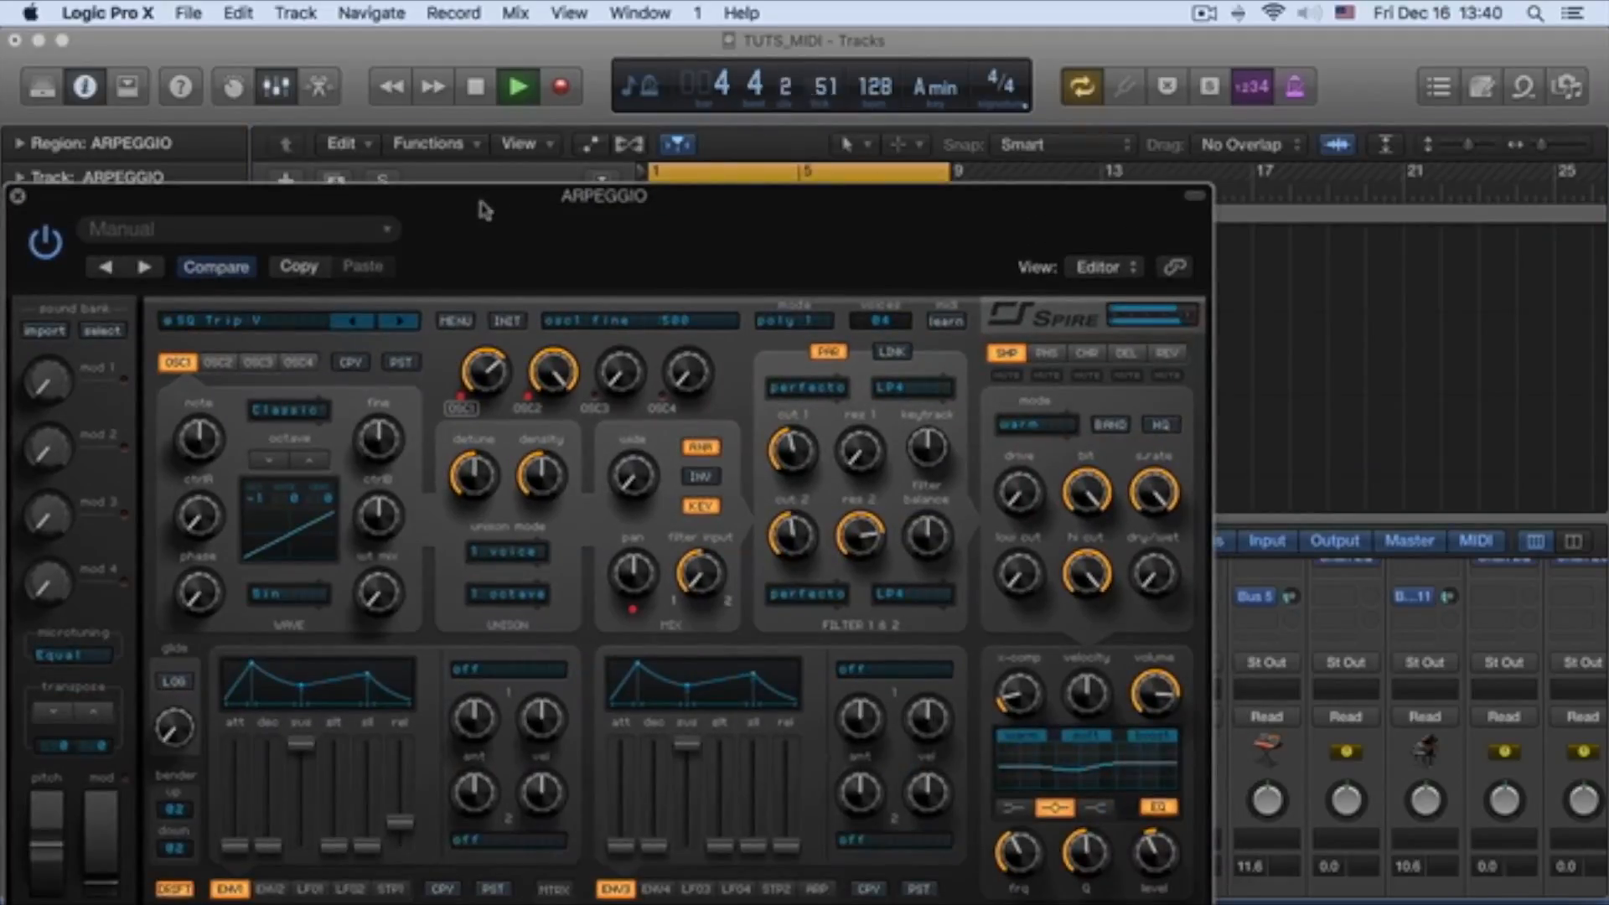
left_click(400, 325)
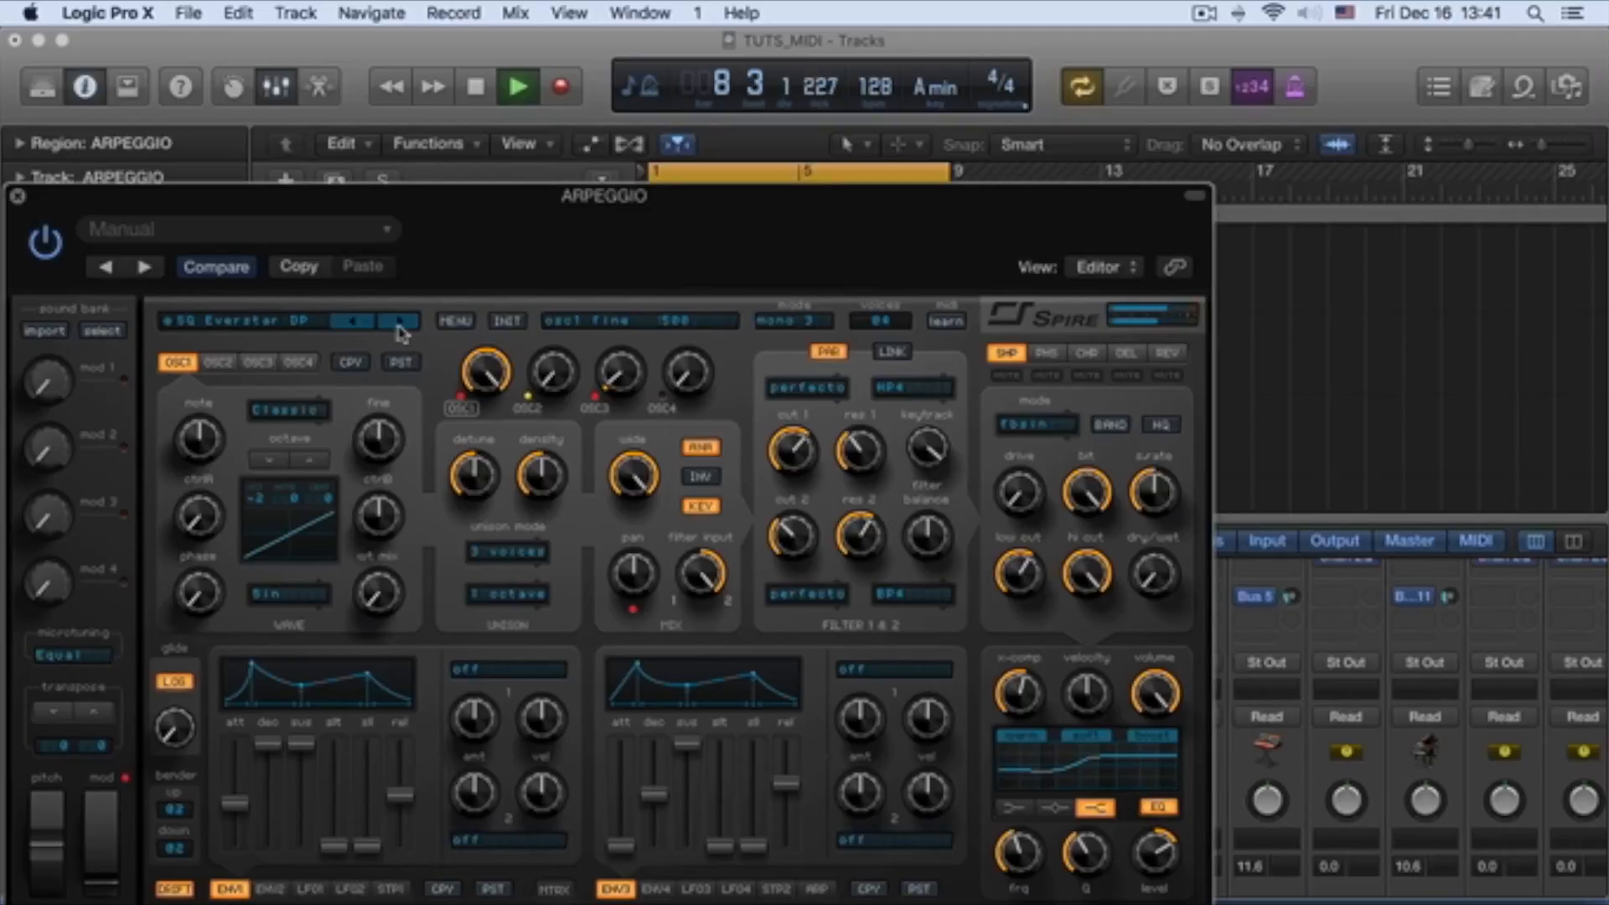
left_click(400, 325)
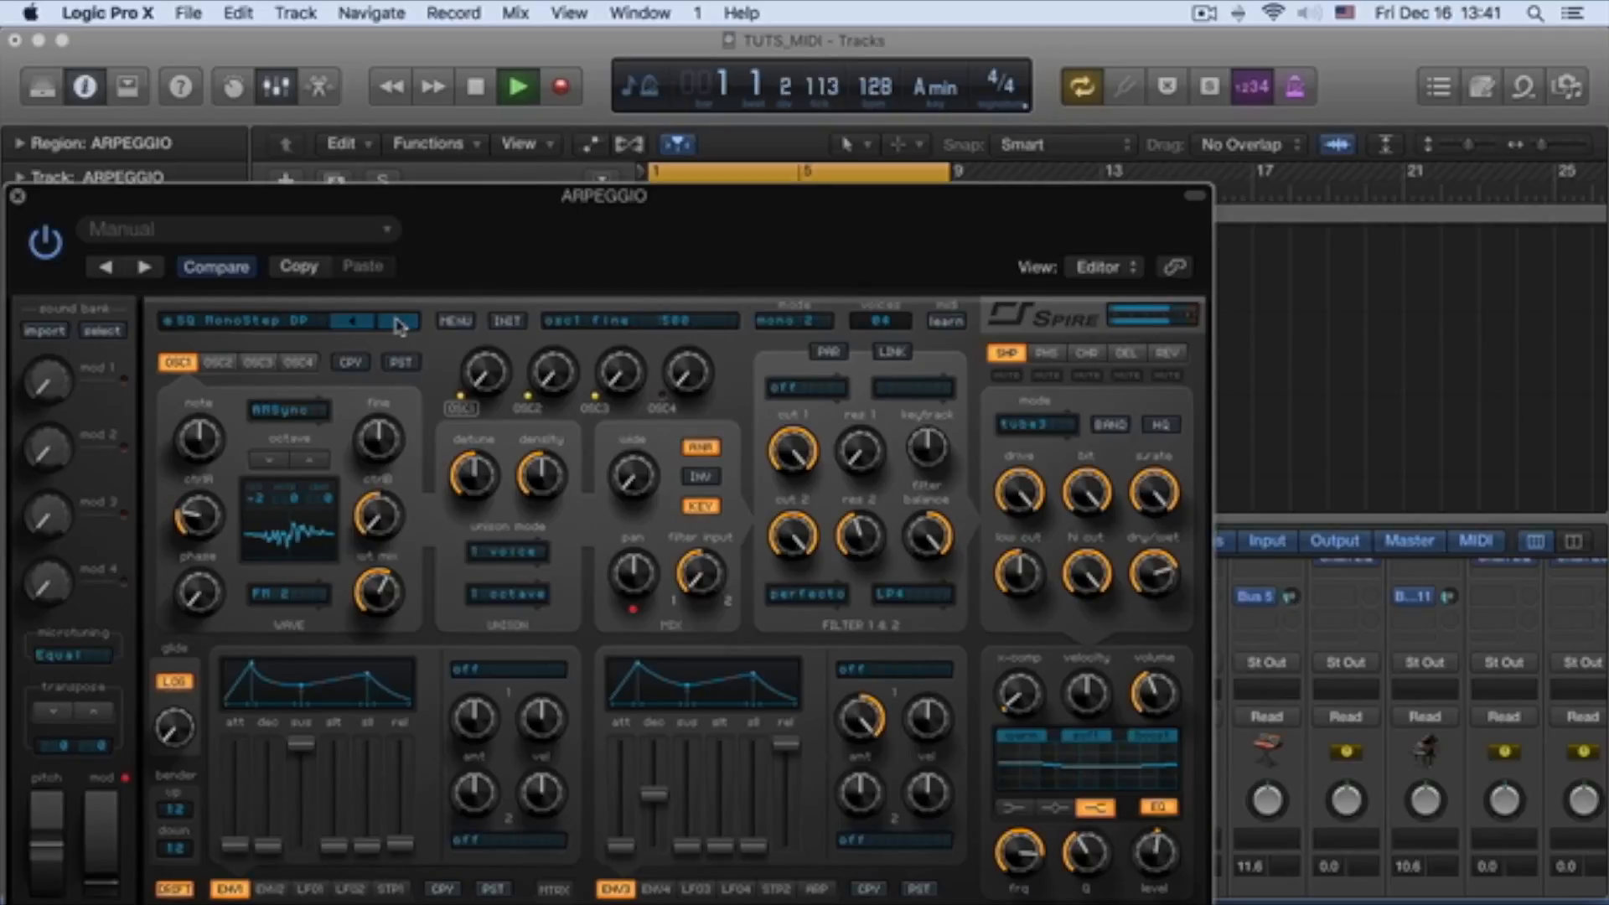
left_click(399, 326)
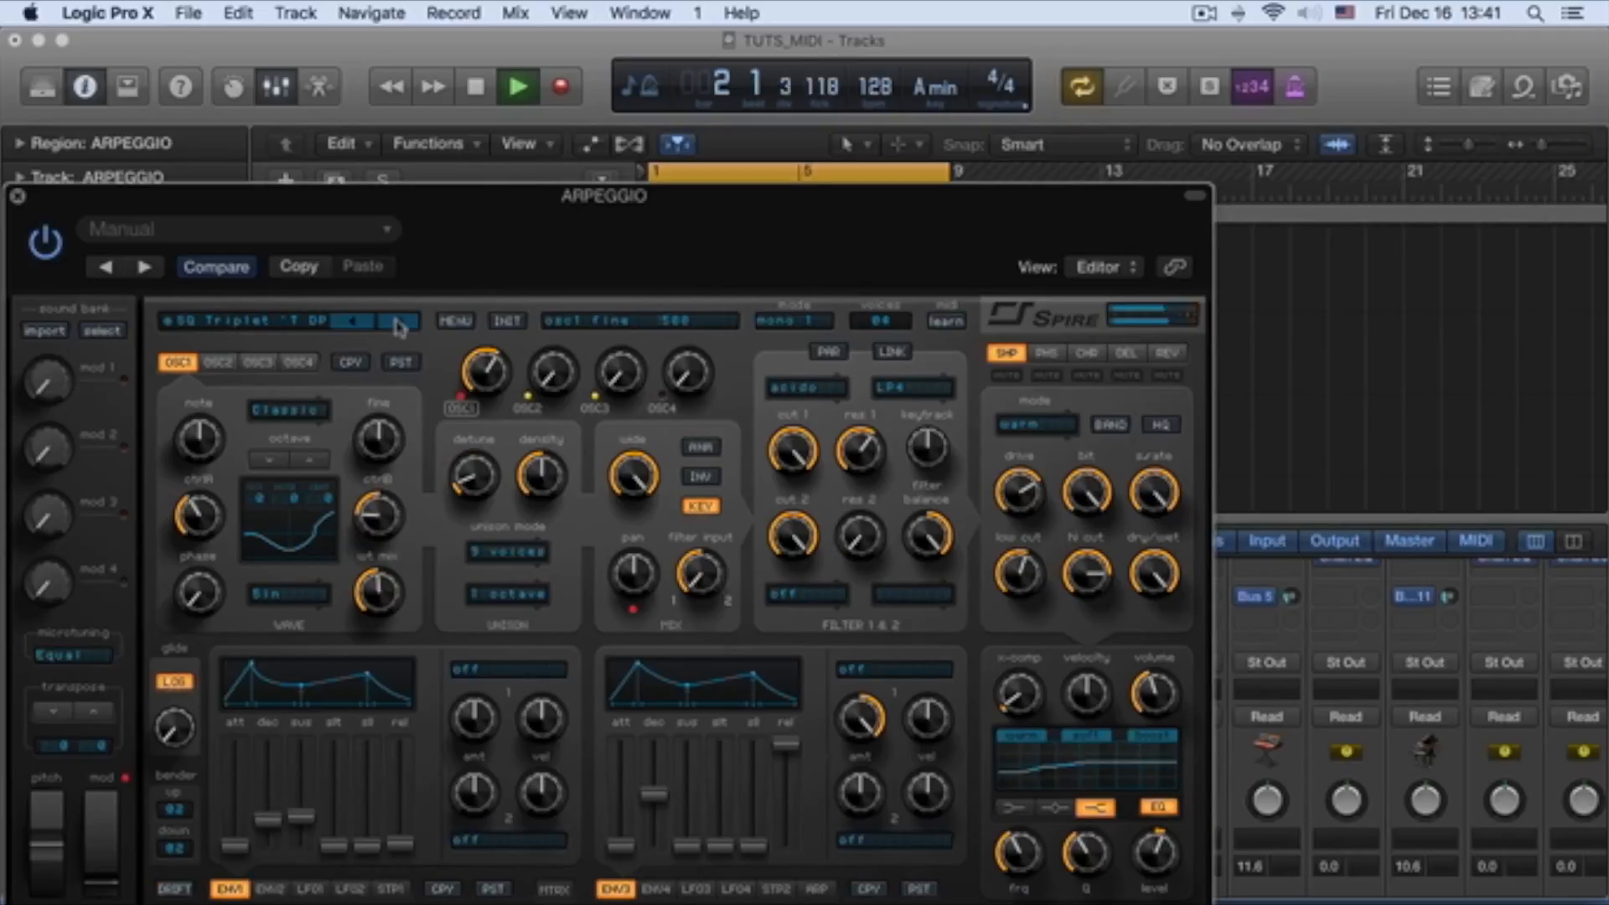
left_click(399, 325)
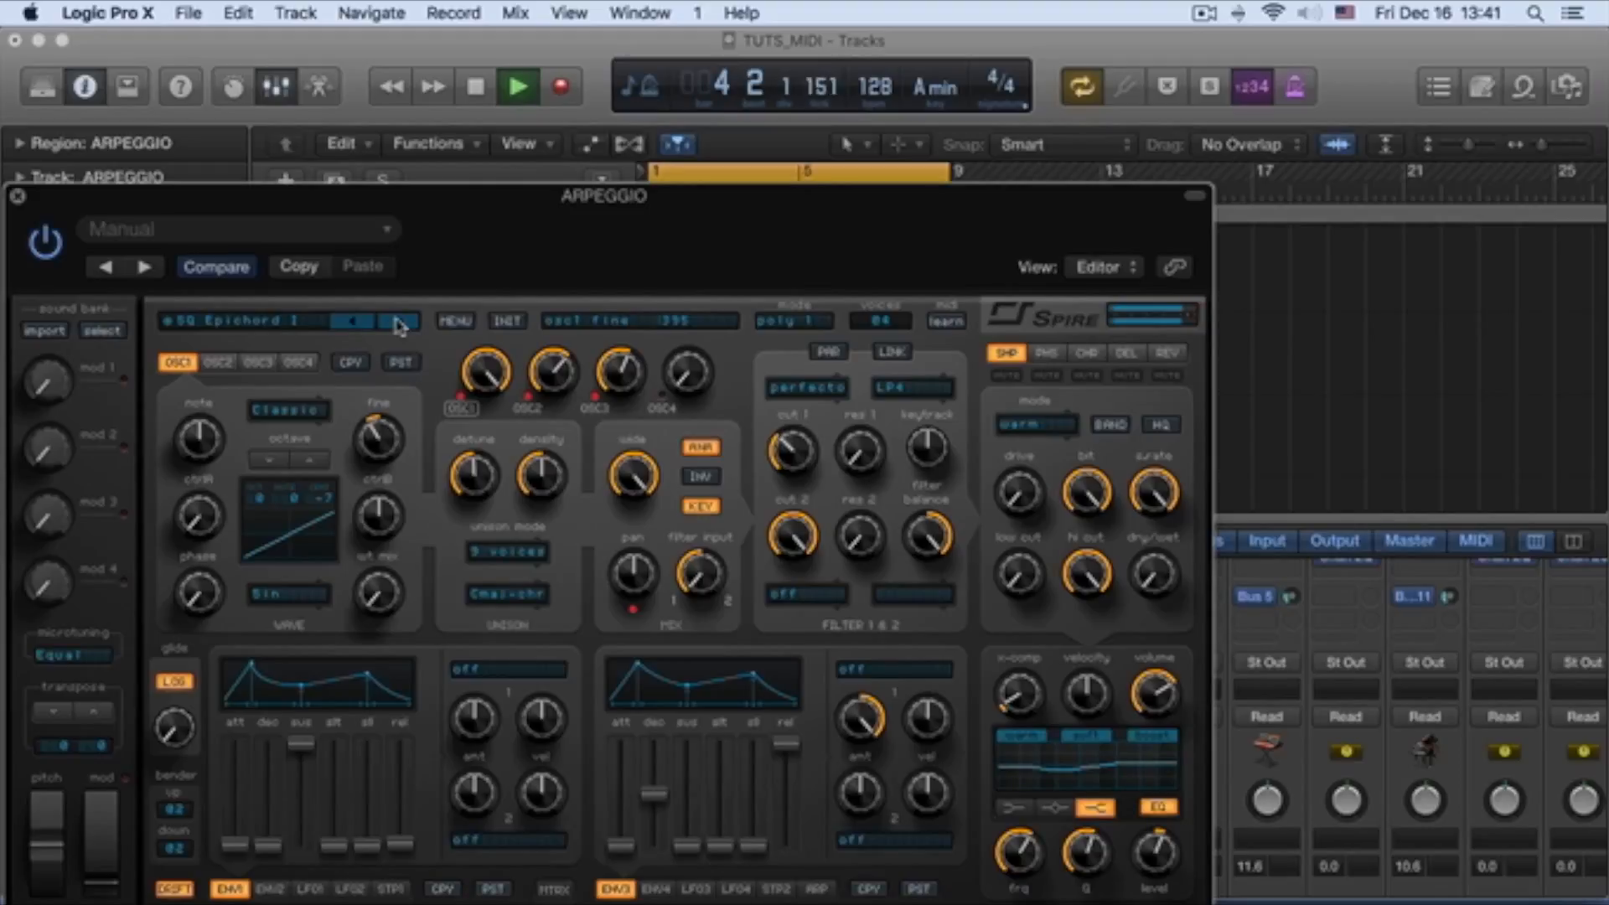
Step: Listen to the arrangement with SQ Epichord I, close the Spire window and stop playback
key("space")
key("space")
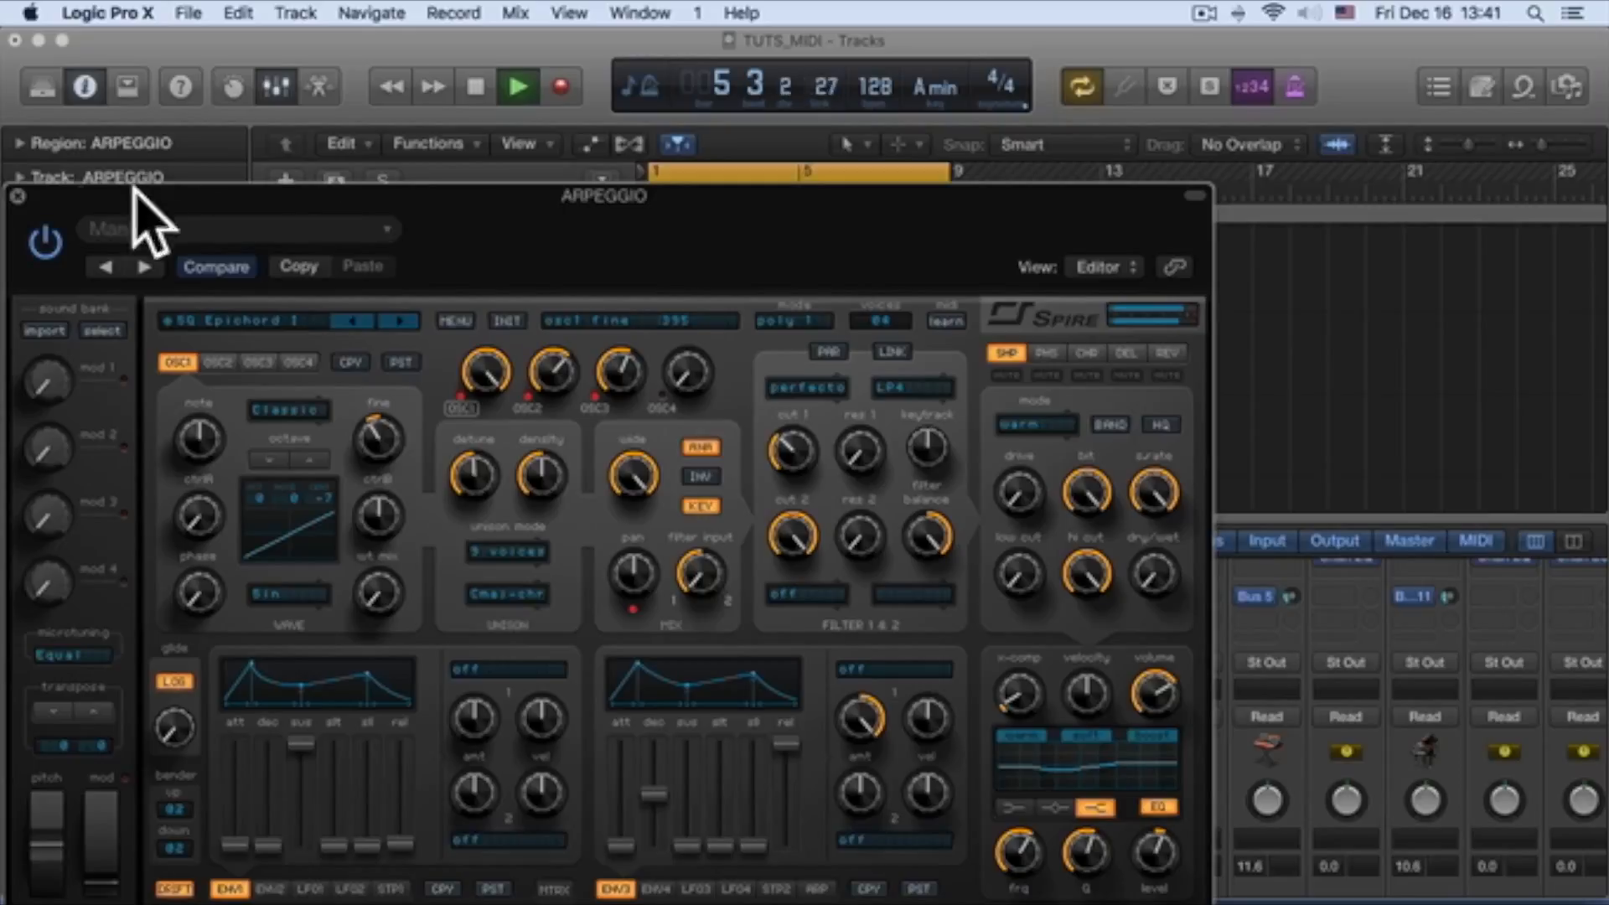
left_click(17, 198)
key("space")
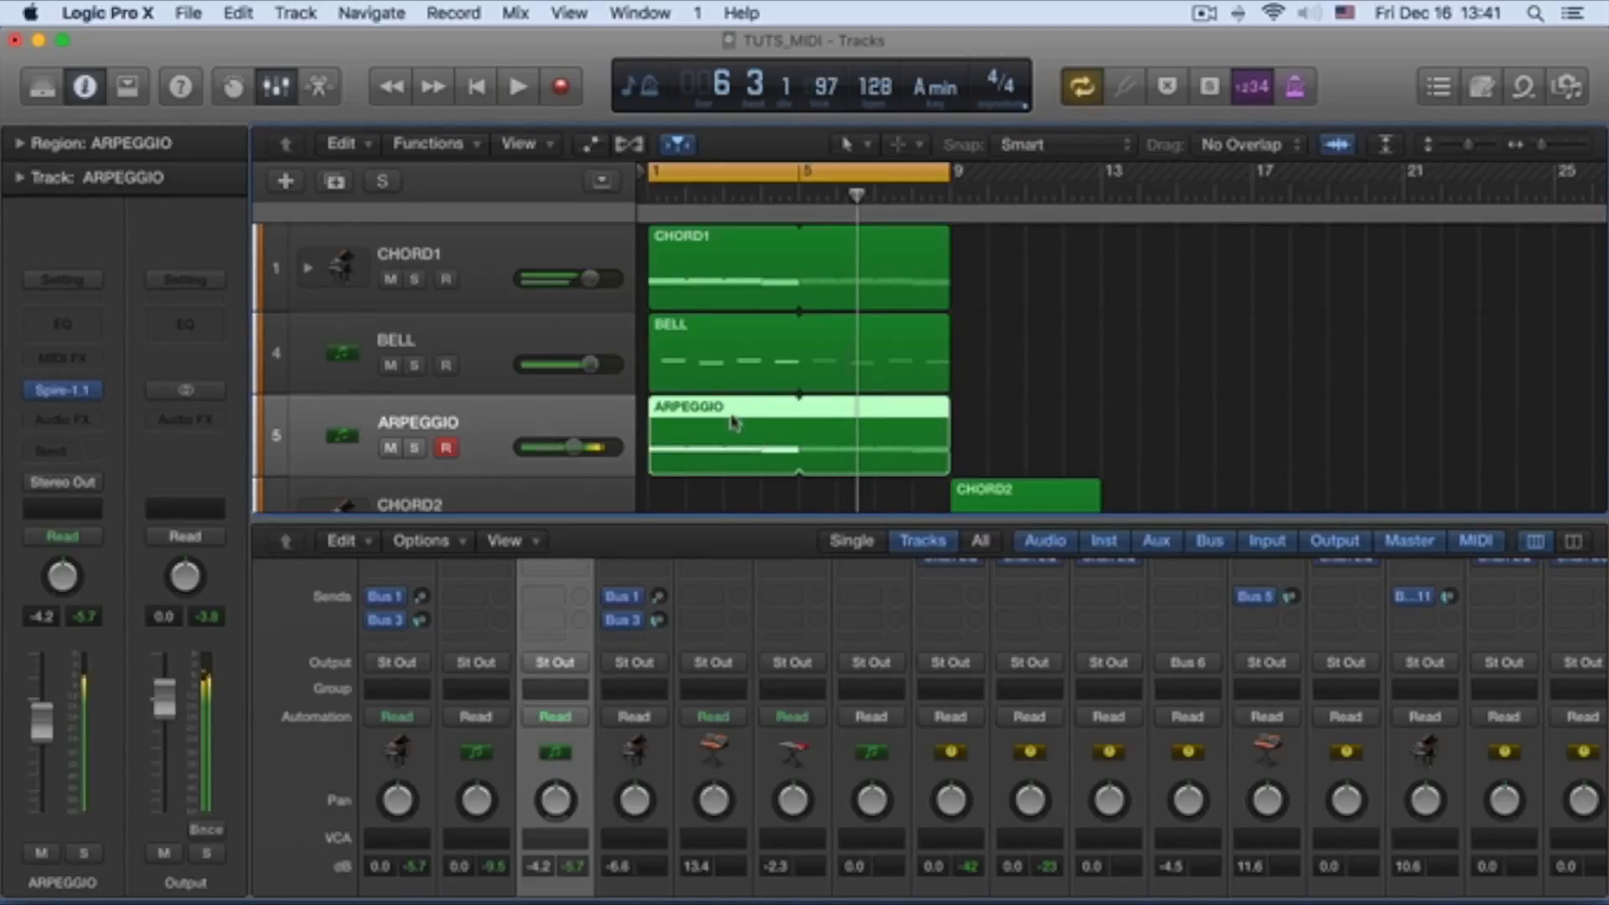
Step: Open the ARPEGGIO region in an enlarged Piano Roll, delete the two lower notes of the bar 1 chord and briefly play it back
double_click(713, 417)
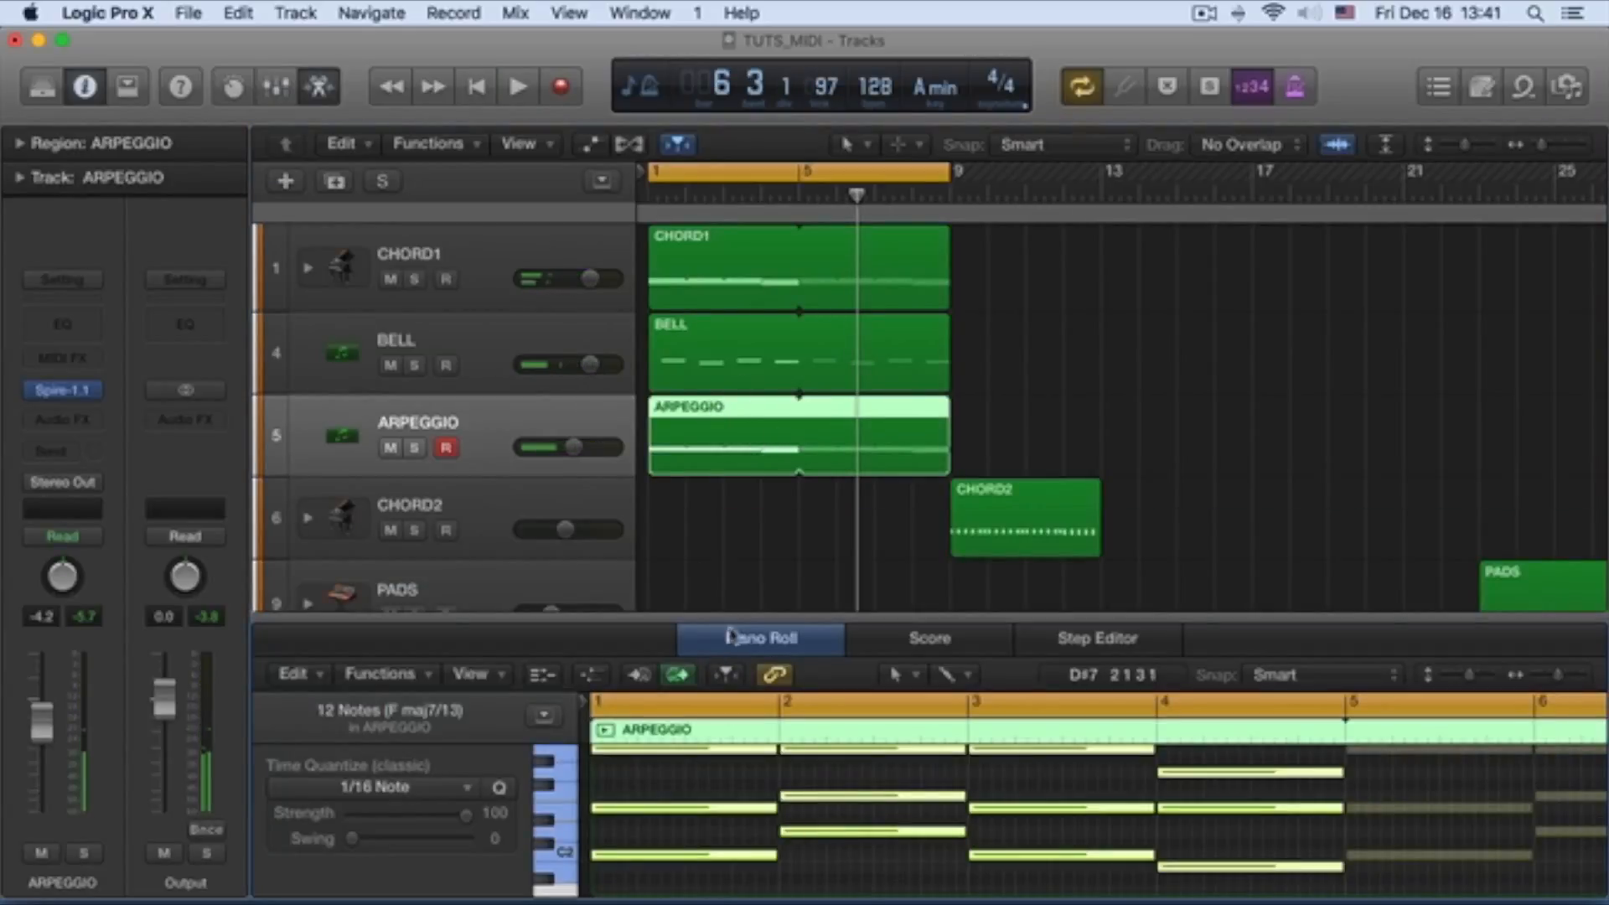
left_click_drag(732, 600, 731, 368)
scroll(709, 570, "up", 2)
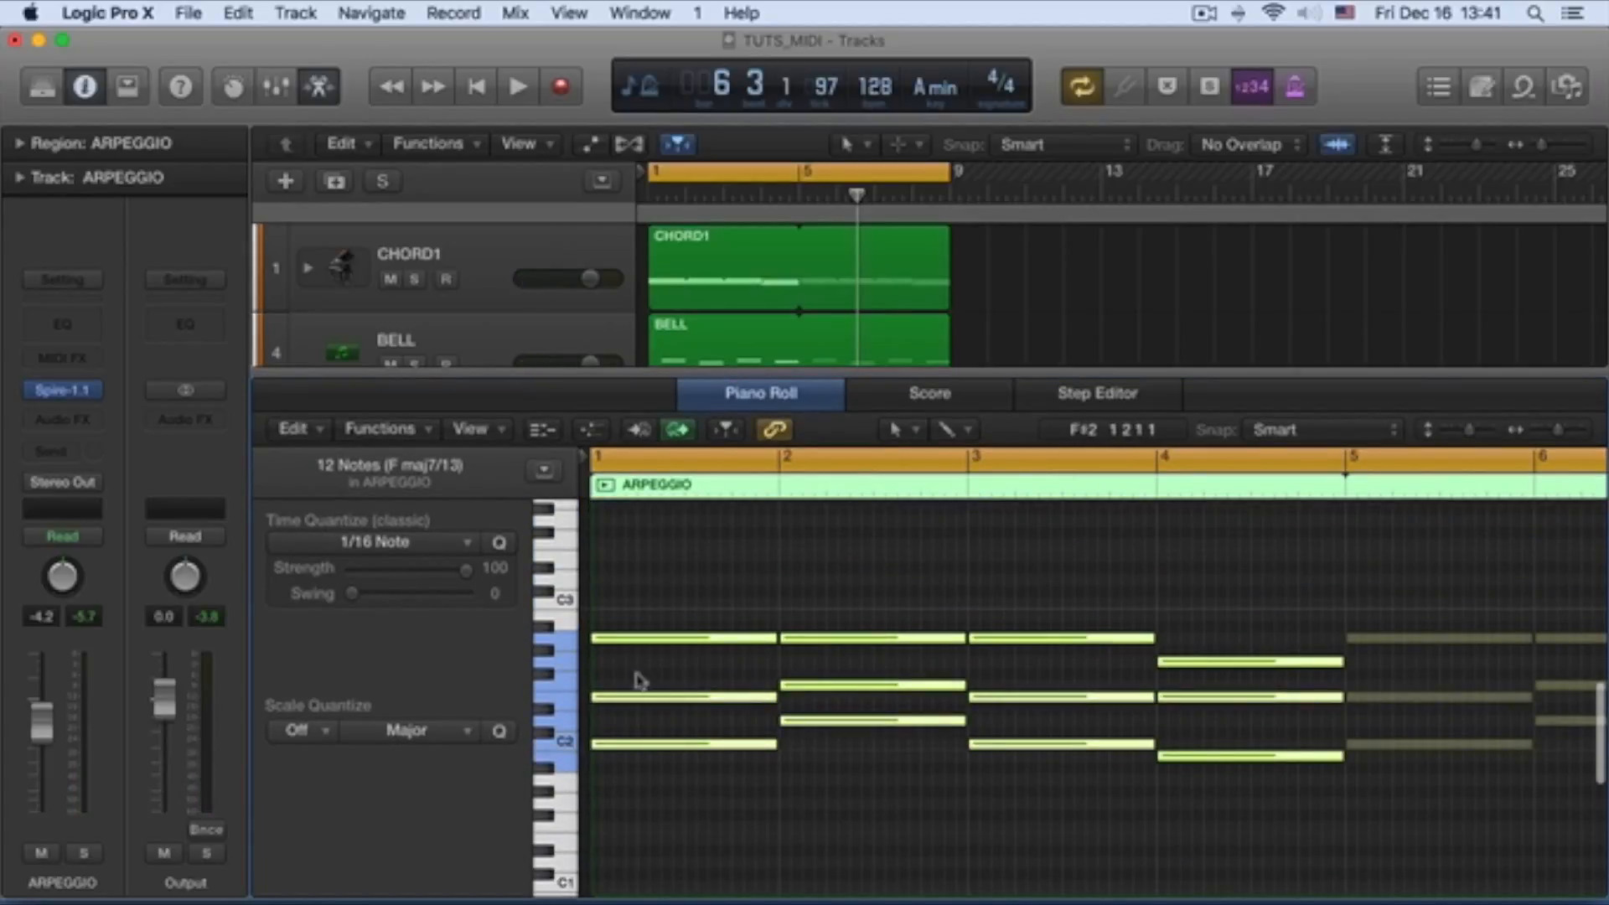
left_click_drag(640, 676, 690, 768)
key("Delete")
key("space")
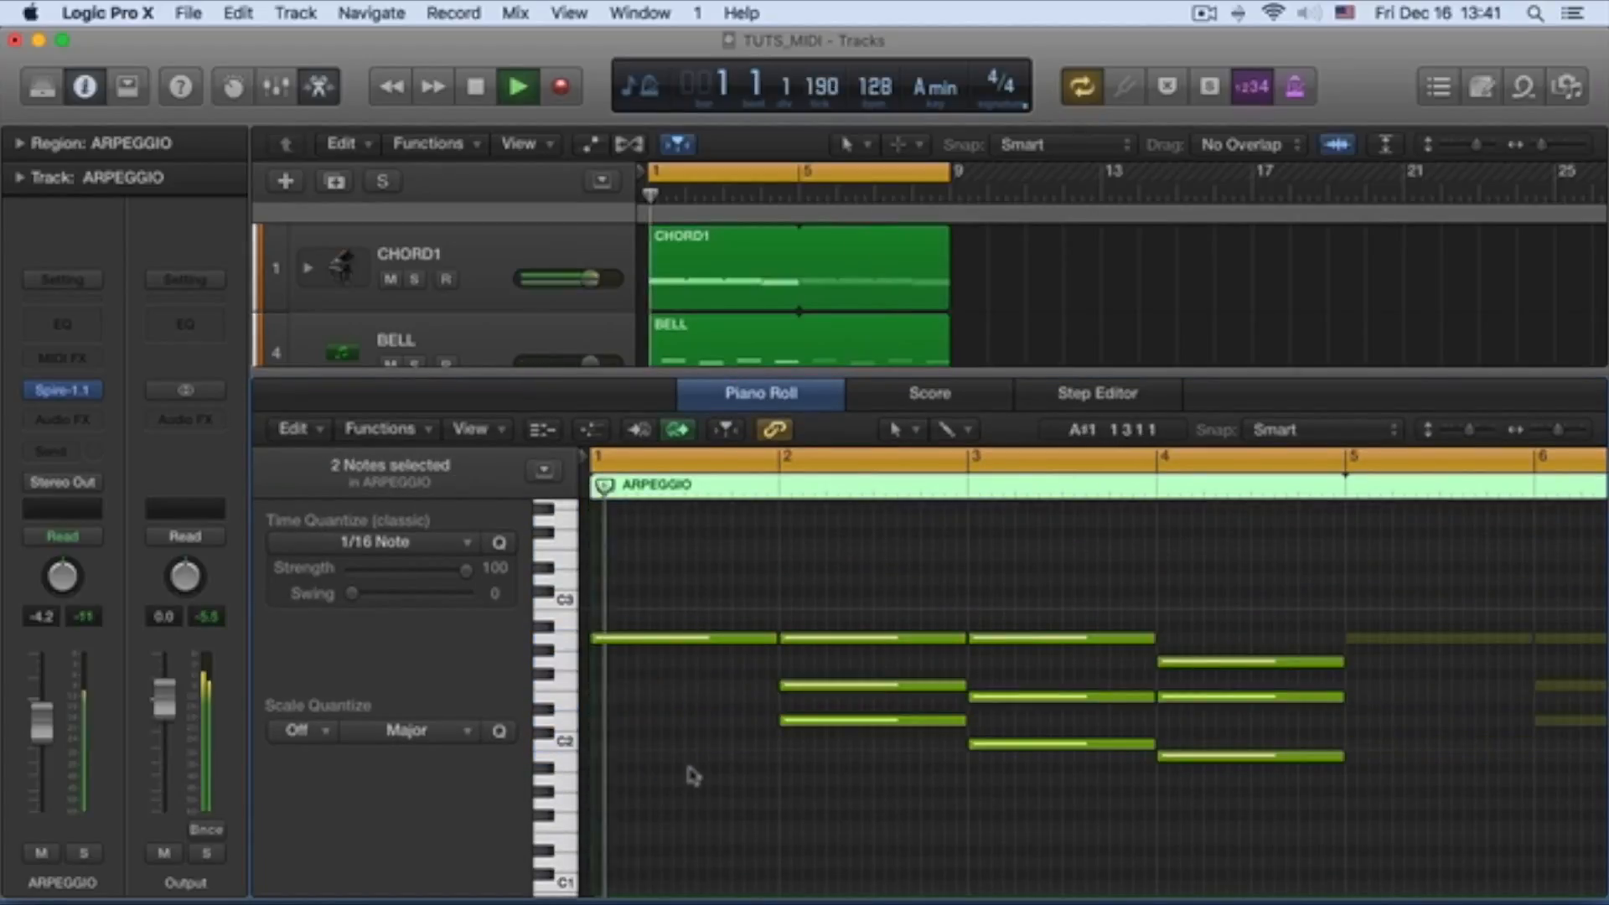
key("space")
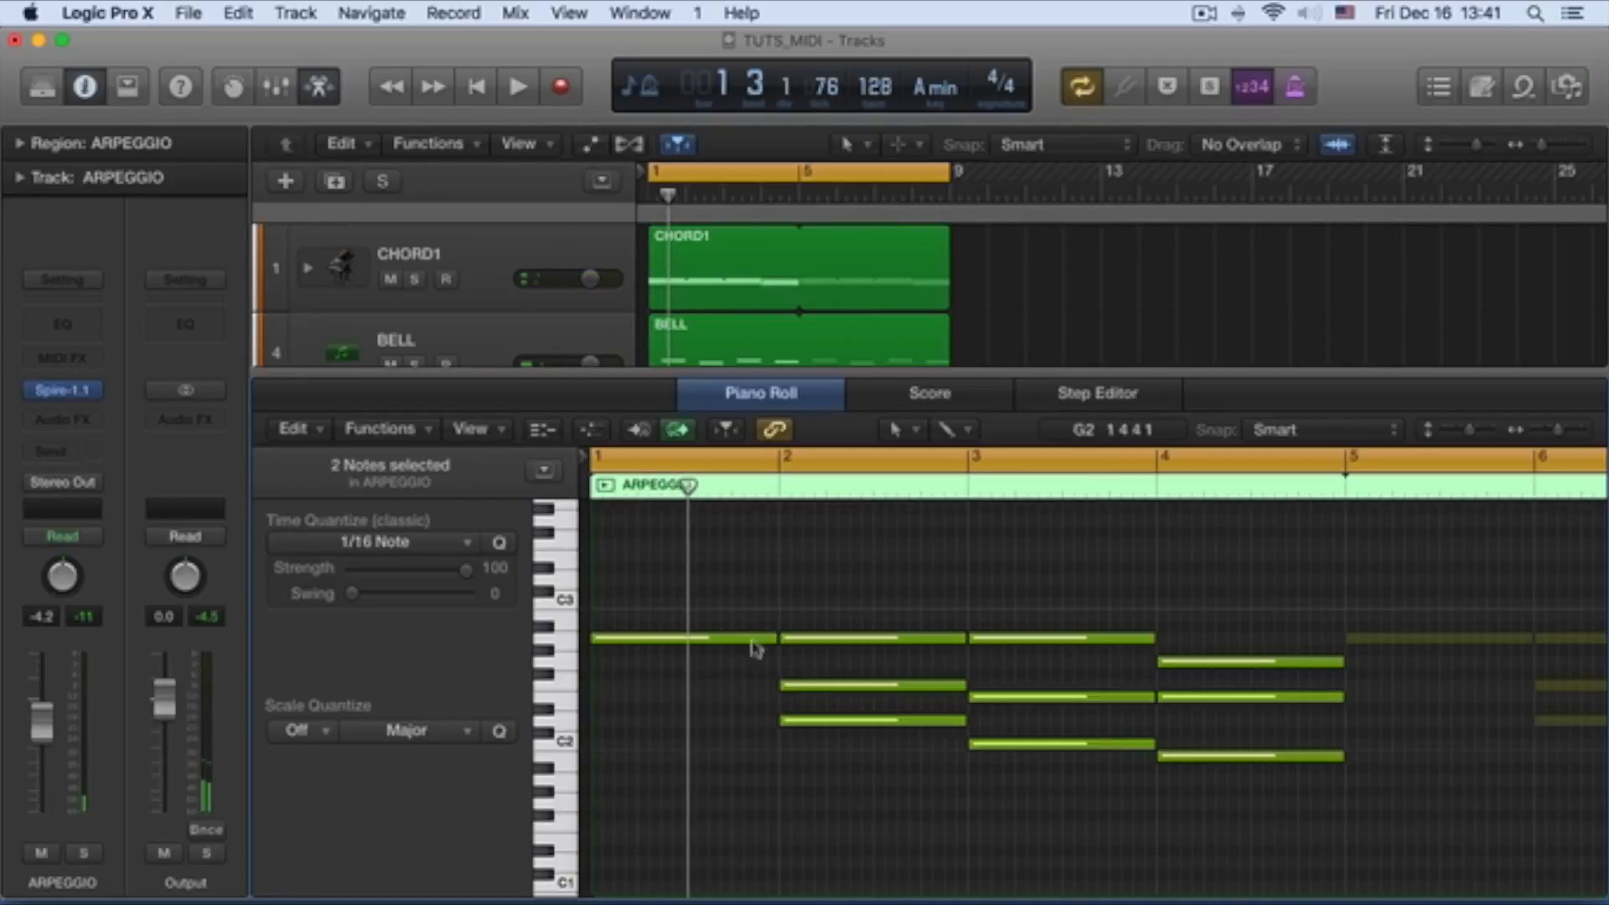
Step: Check the pitch of the remaining bar 1 note and show the project notes with the chord progression
left_click(661, 644)
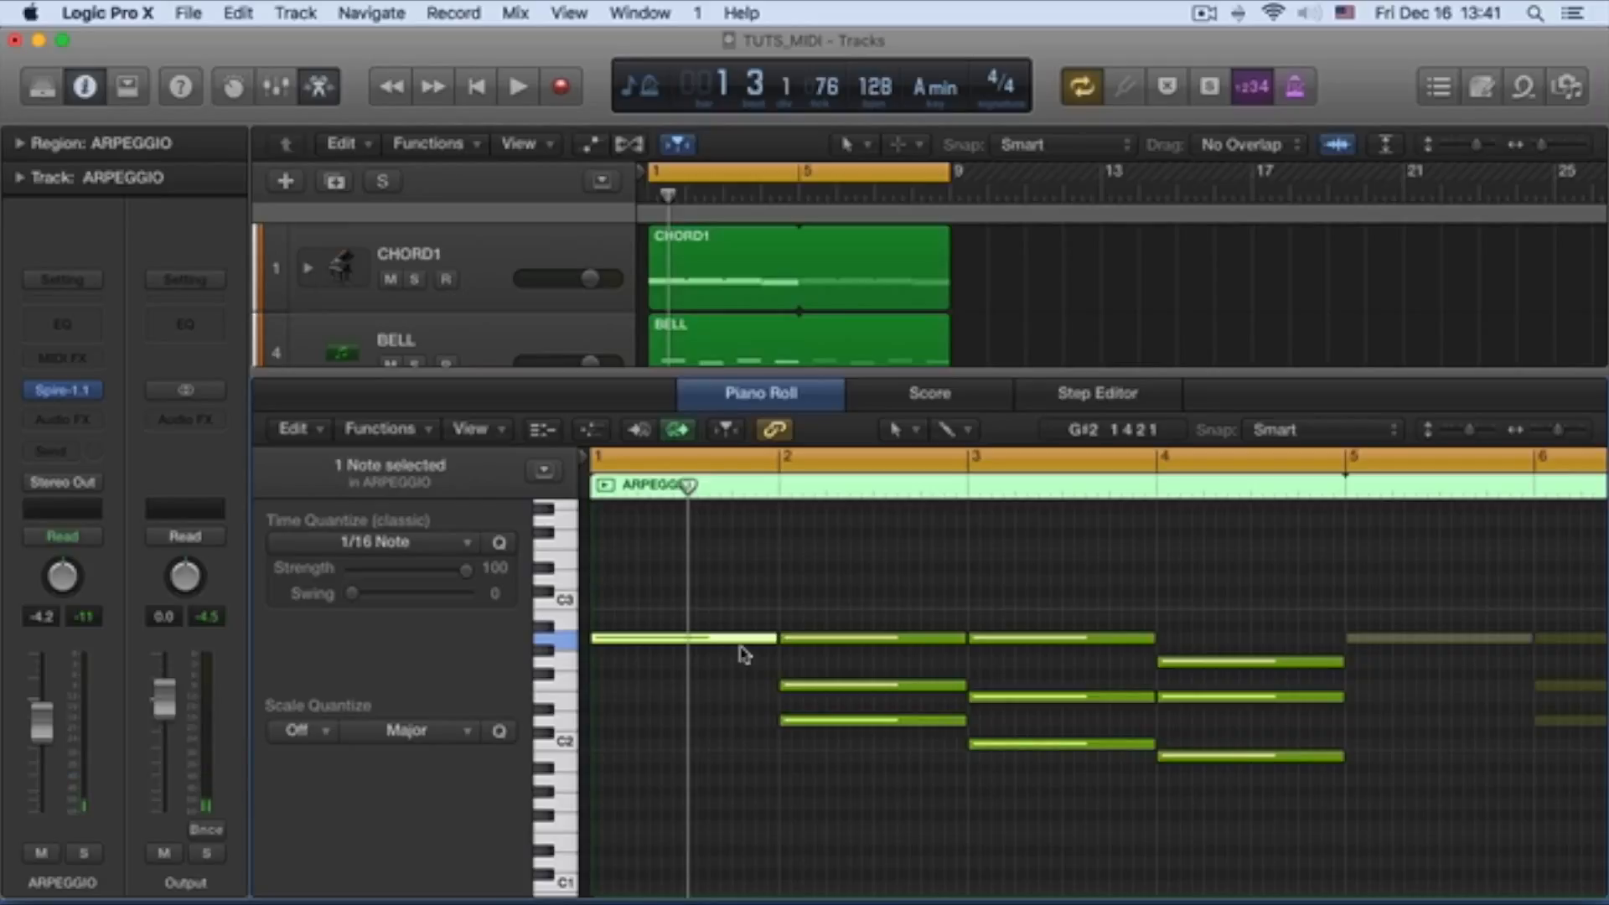
scroll(413, 289, "down", 2)
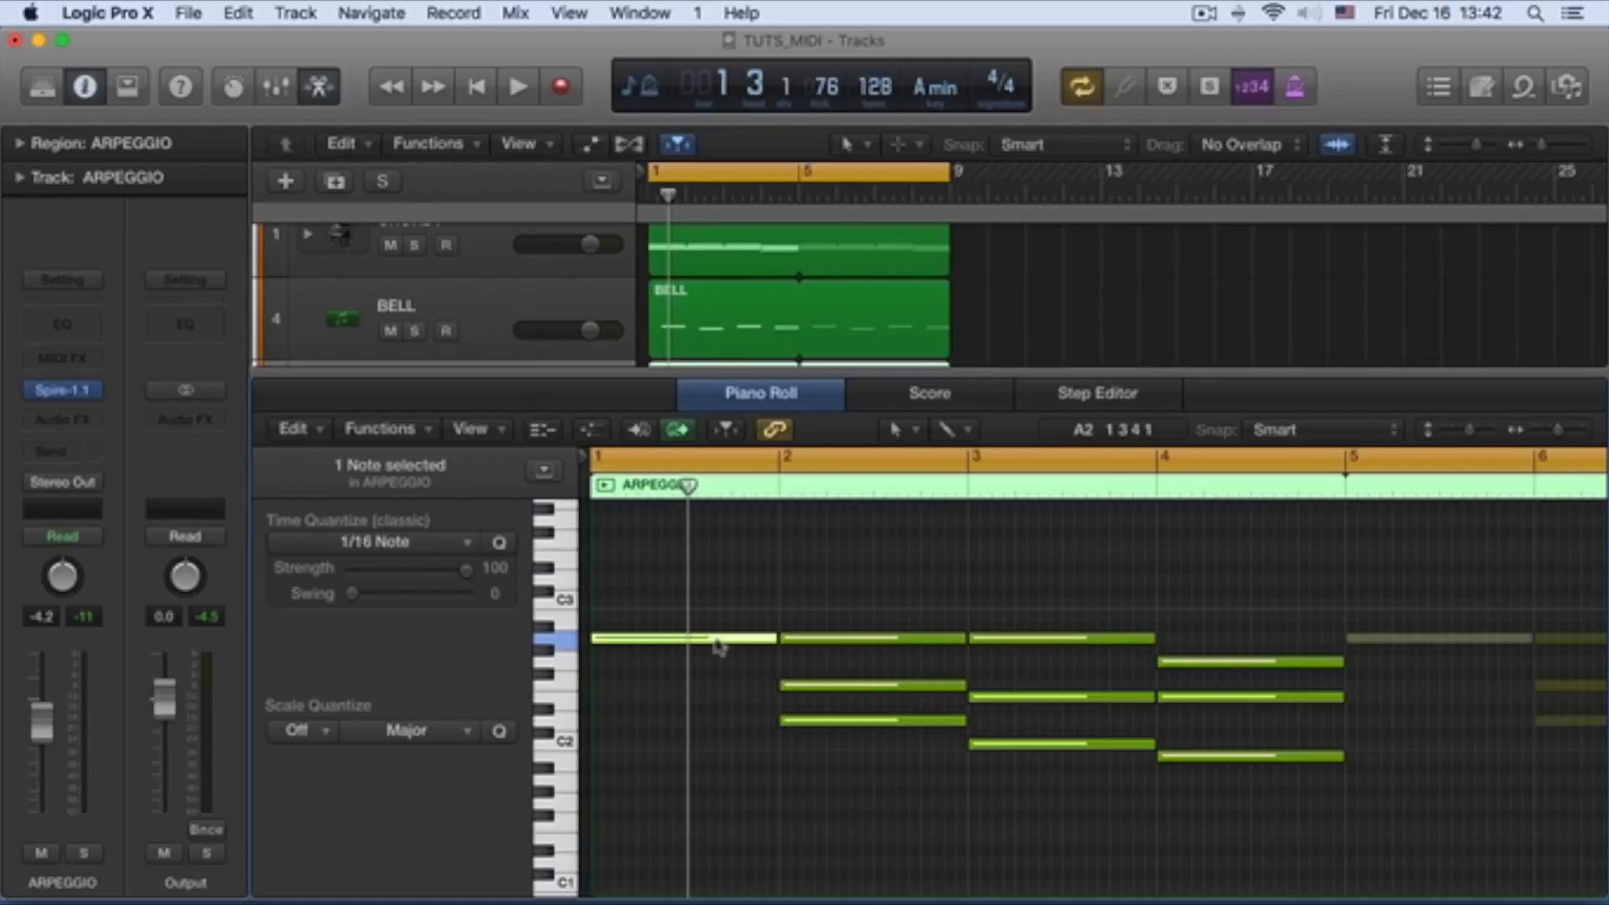
mouse_move(719, 646)
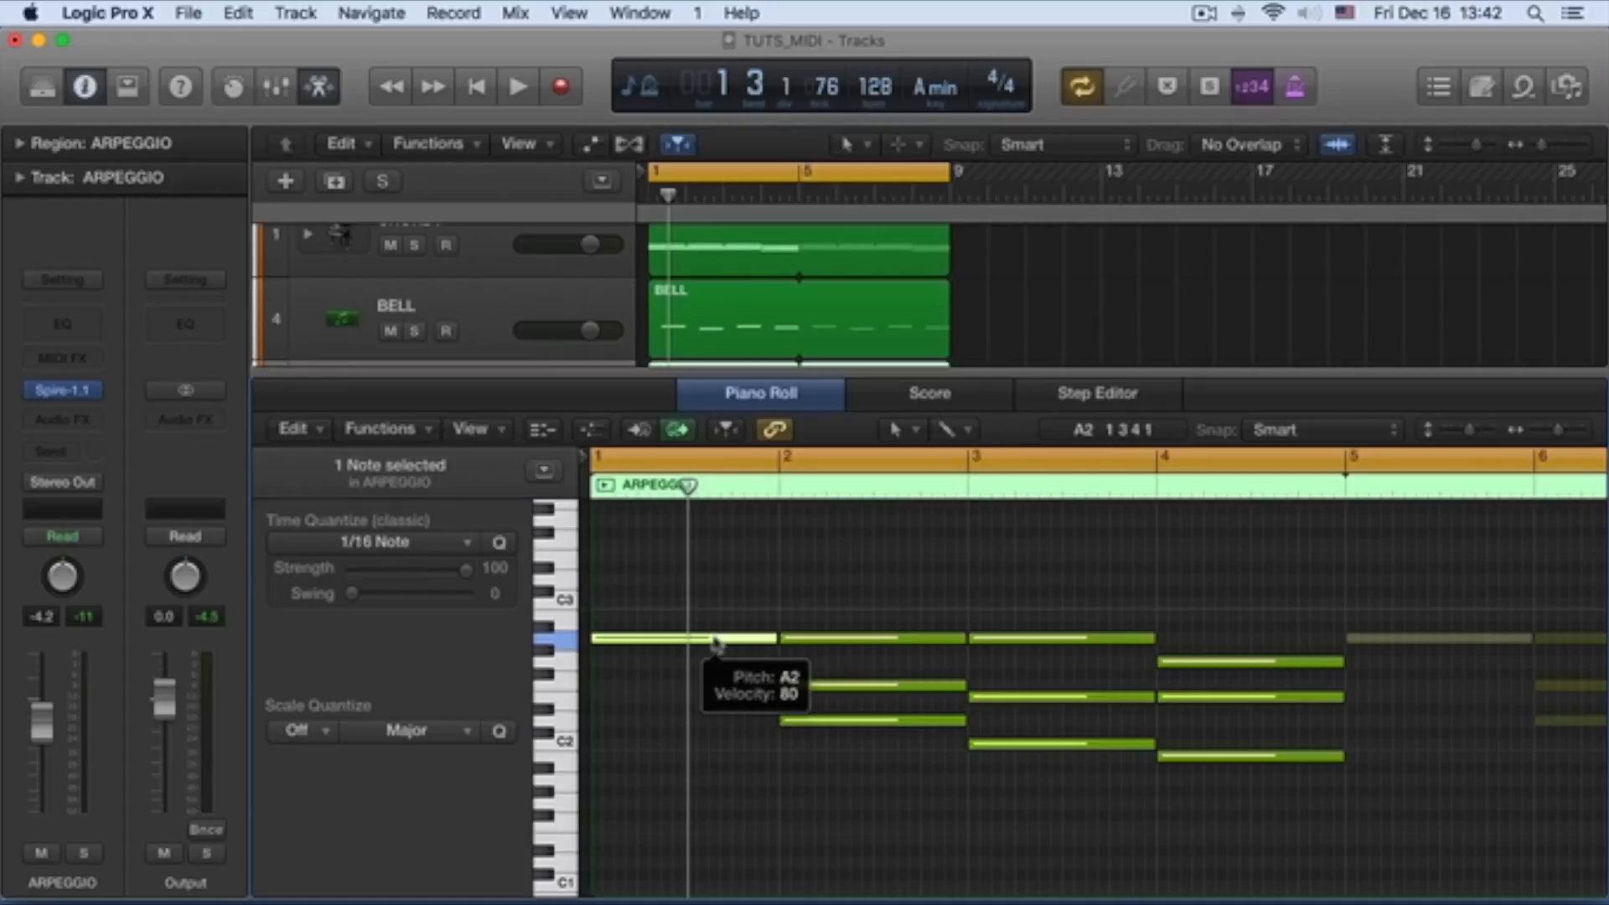
left_click(1480, 85)
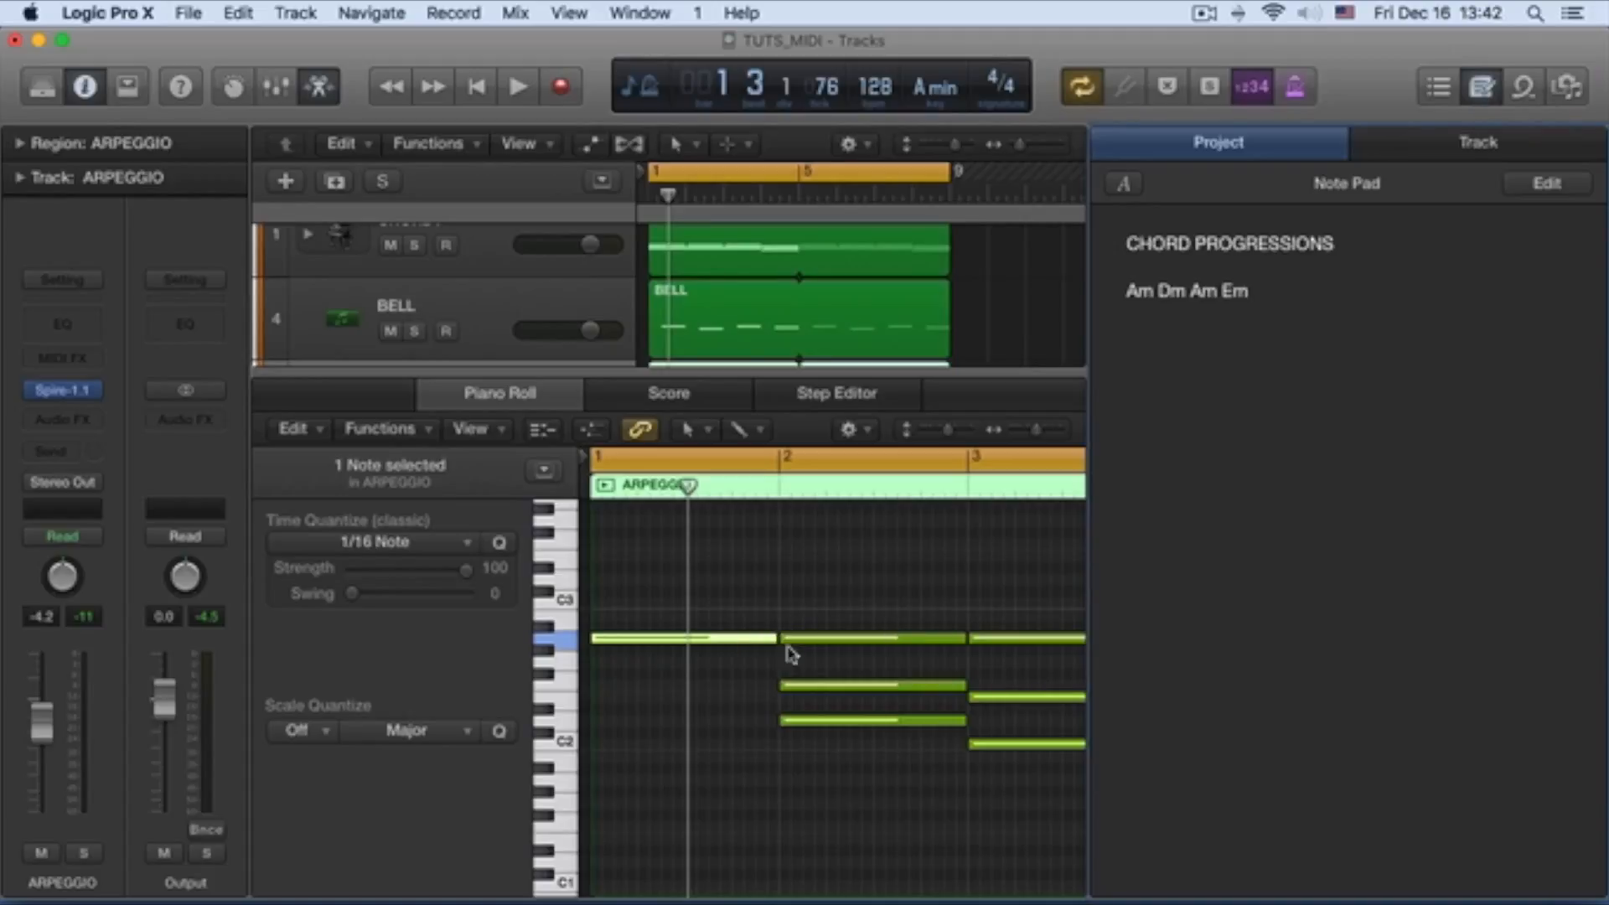
Step: Delete the two upper notes of the bar 2 chord and the two lower notes of the bar 3 chord, keeping D2 and A2
mouse_move(847, 690)
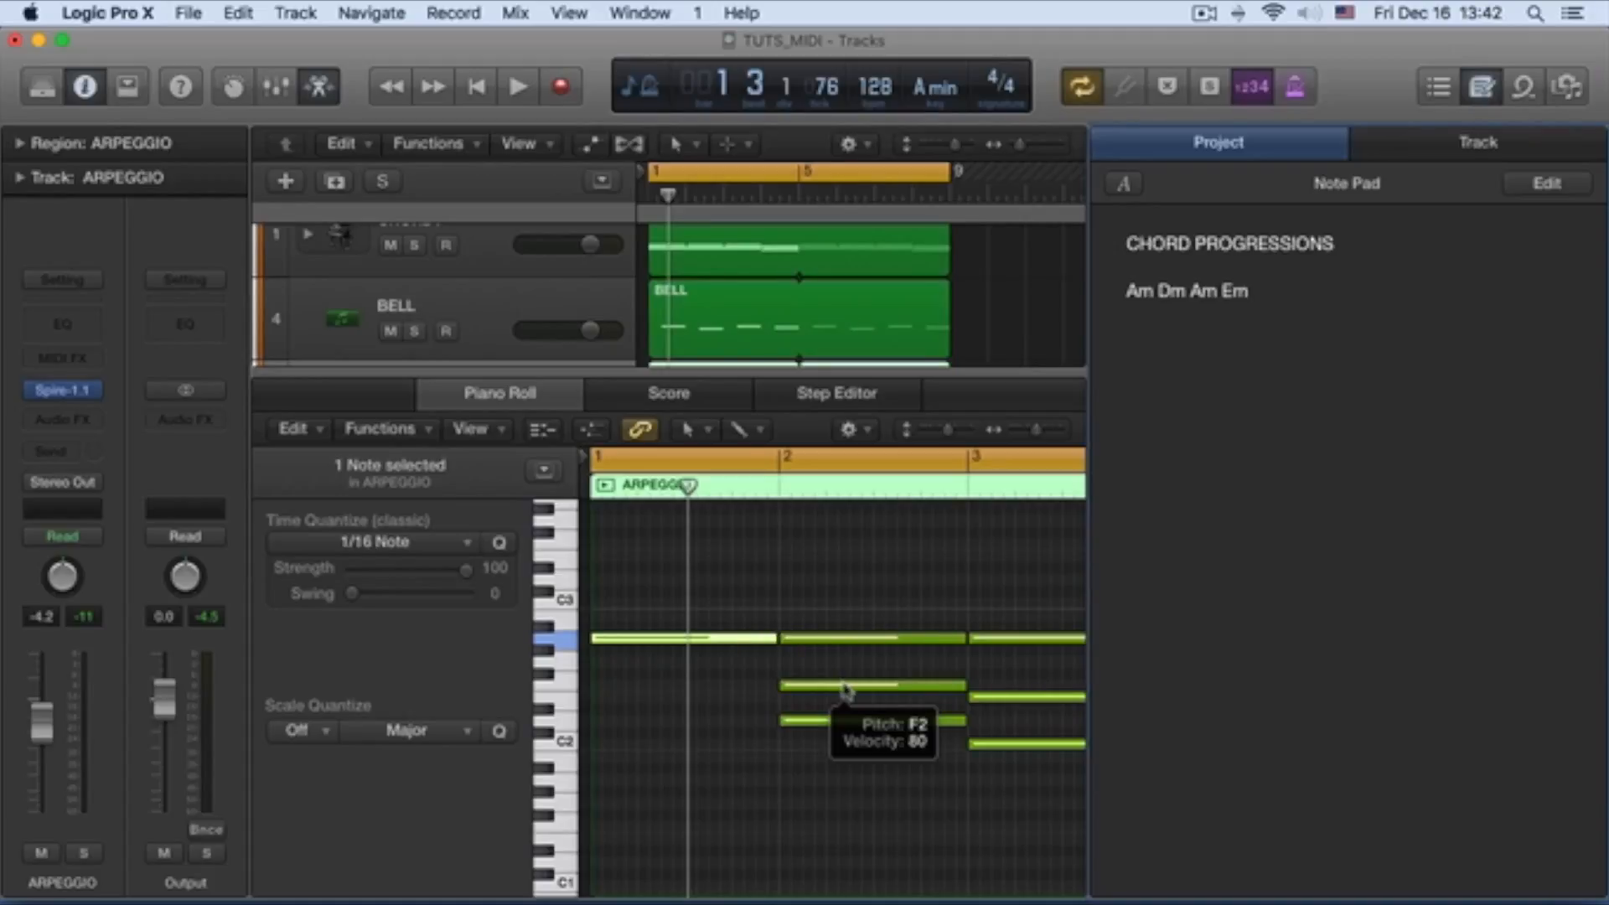
left_click_drag(849, 617, 855, 698)
key("Delete")
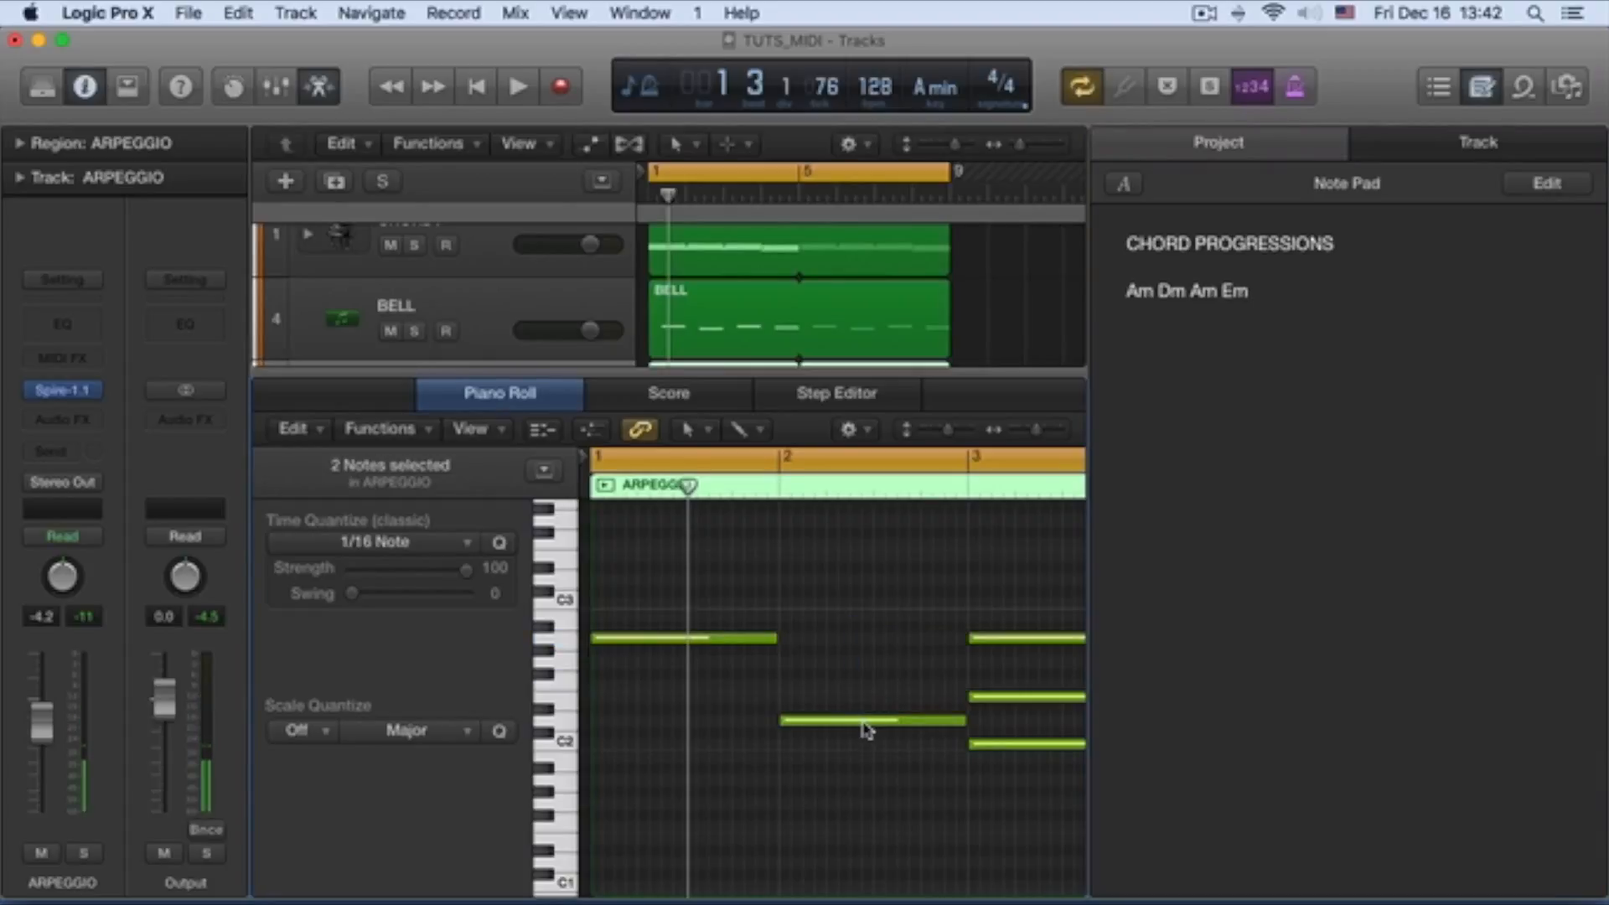
mouse_move(867, 730)
scroll(866, 729, "right", 5)
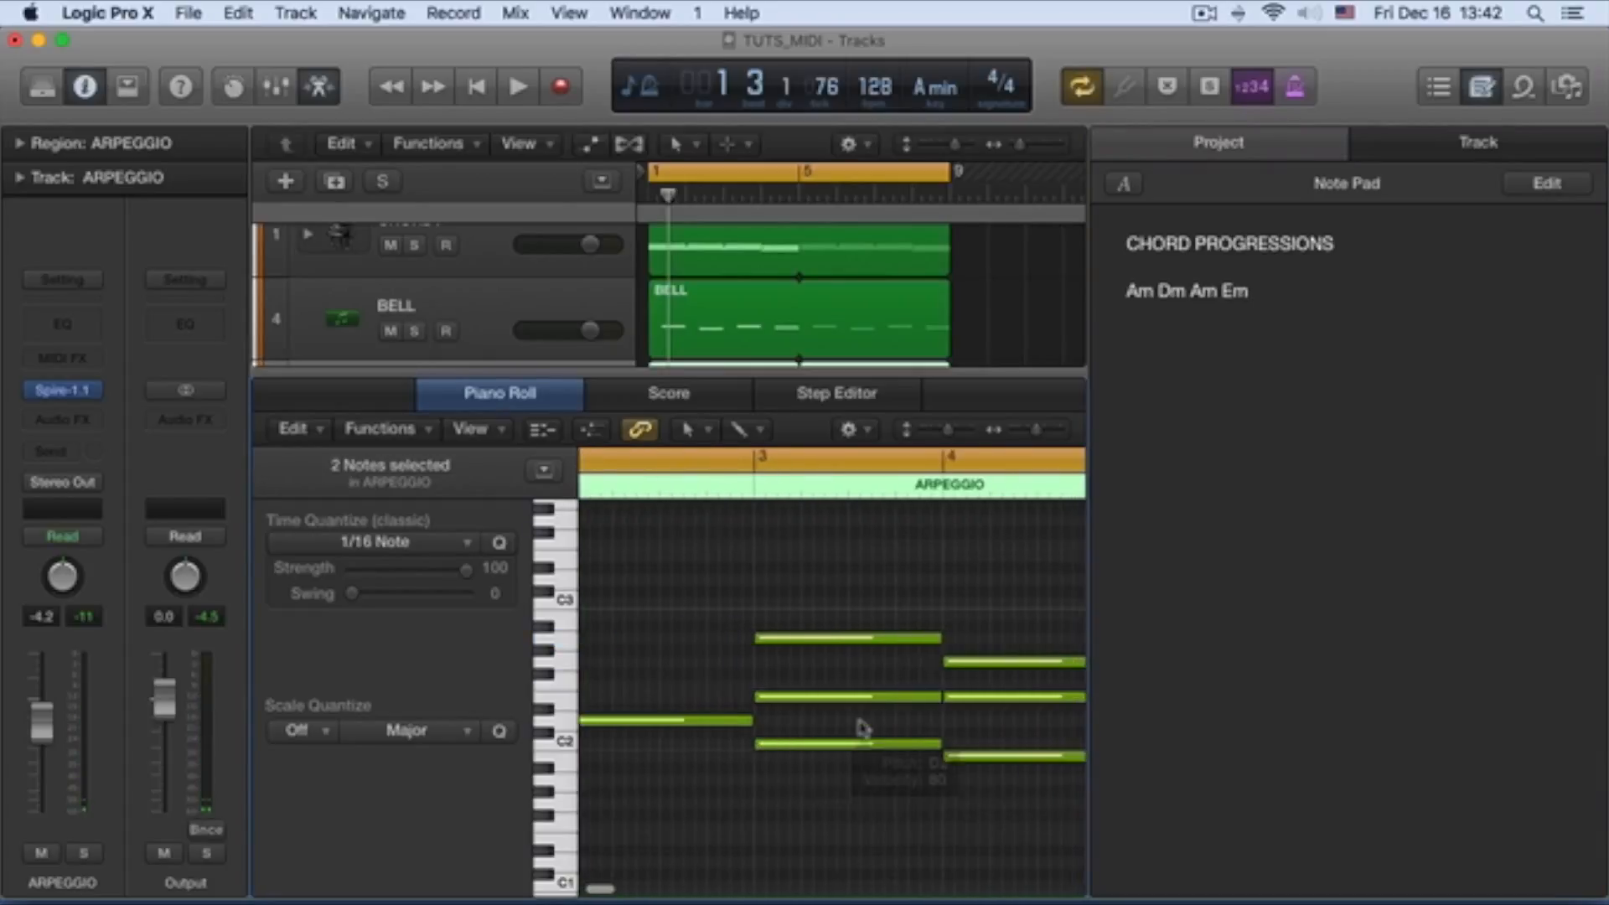
left_click_drag(765, 678, 796, 782)
key("Delete")
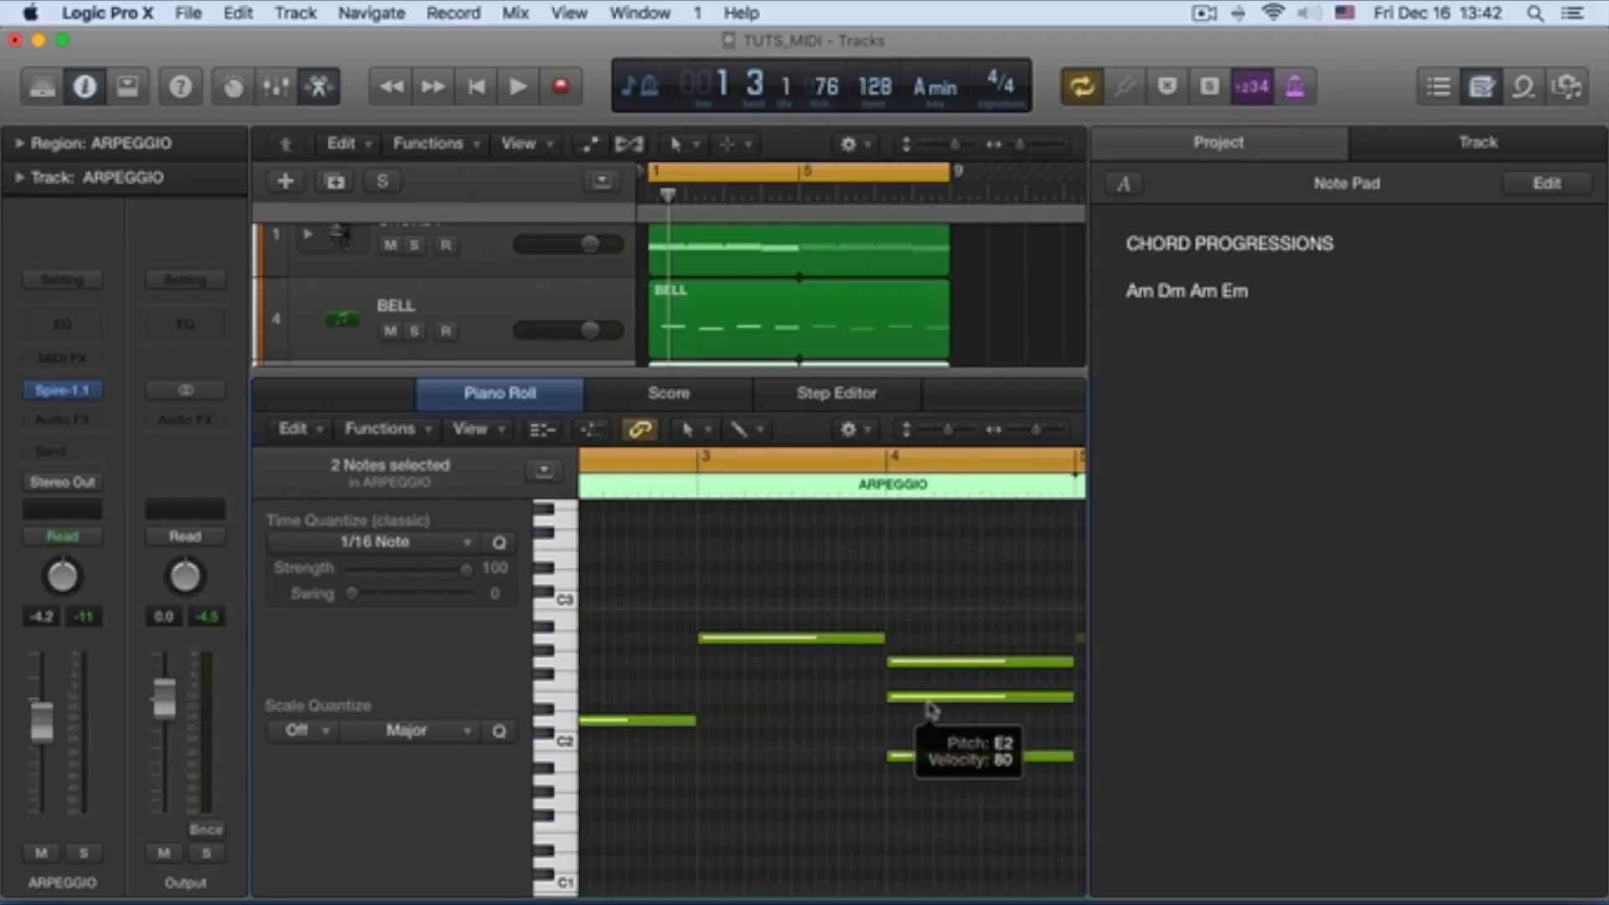
Step: Delete the lowest and highest notes of the bar 4 chord in ARPEGGIO, keeping only E2
left_click(929, 754)
key("Delete")
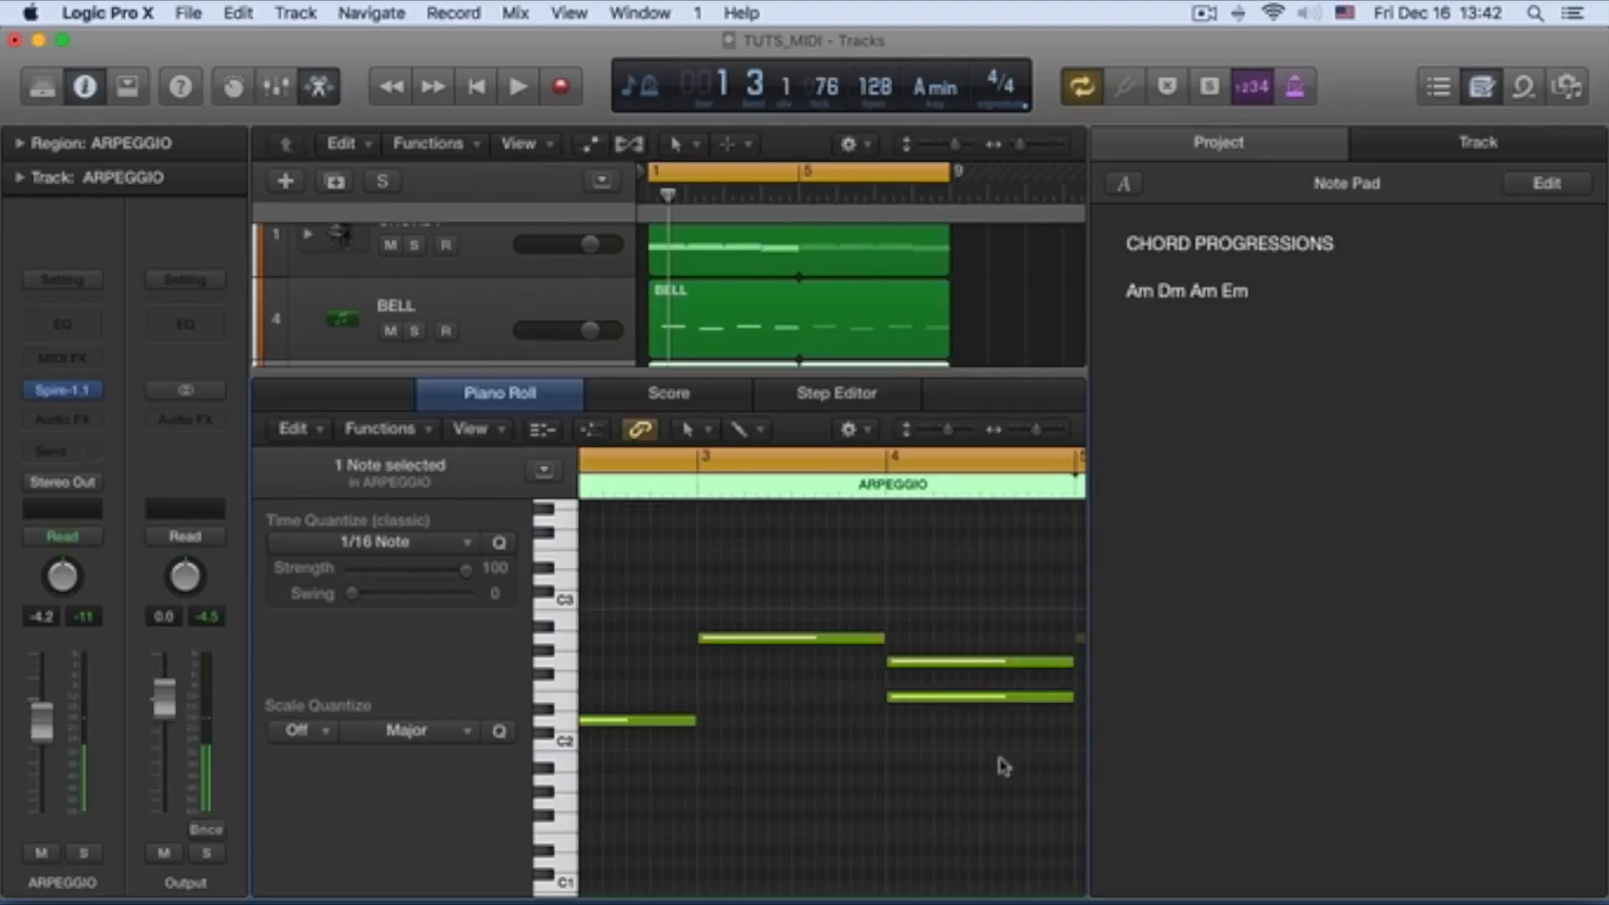
left_click(979, 662)
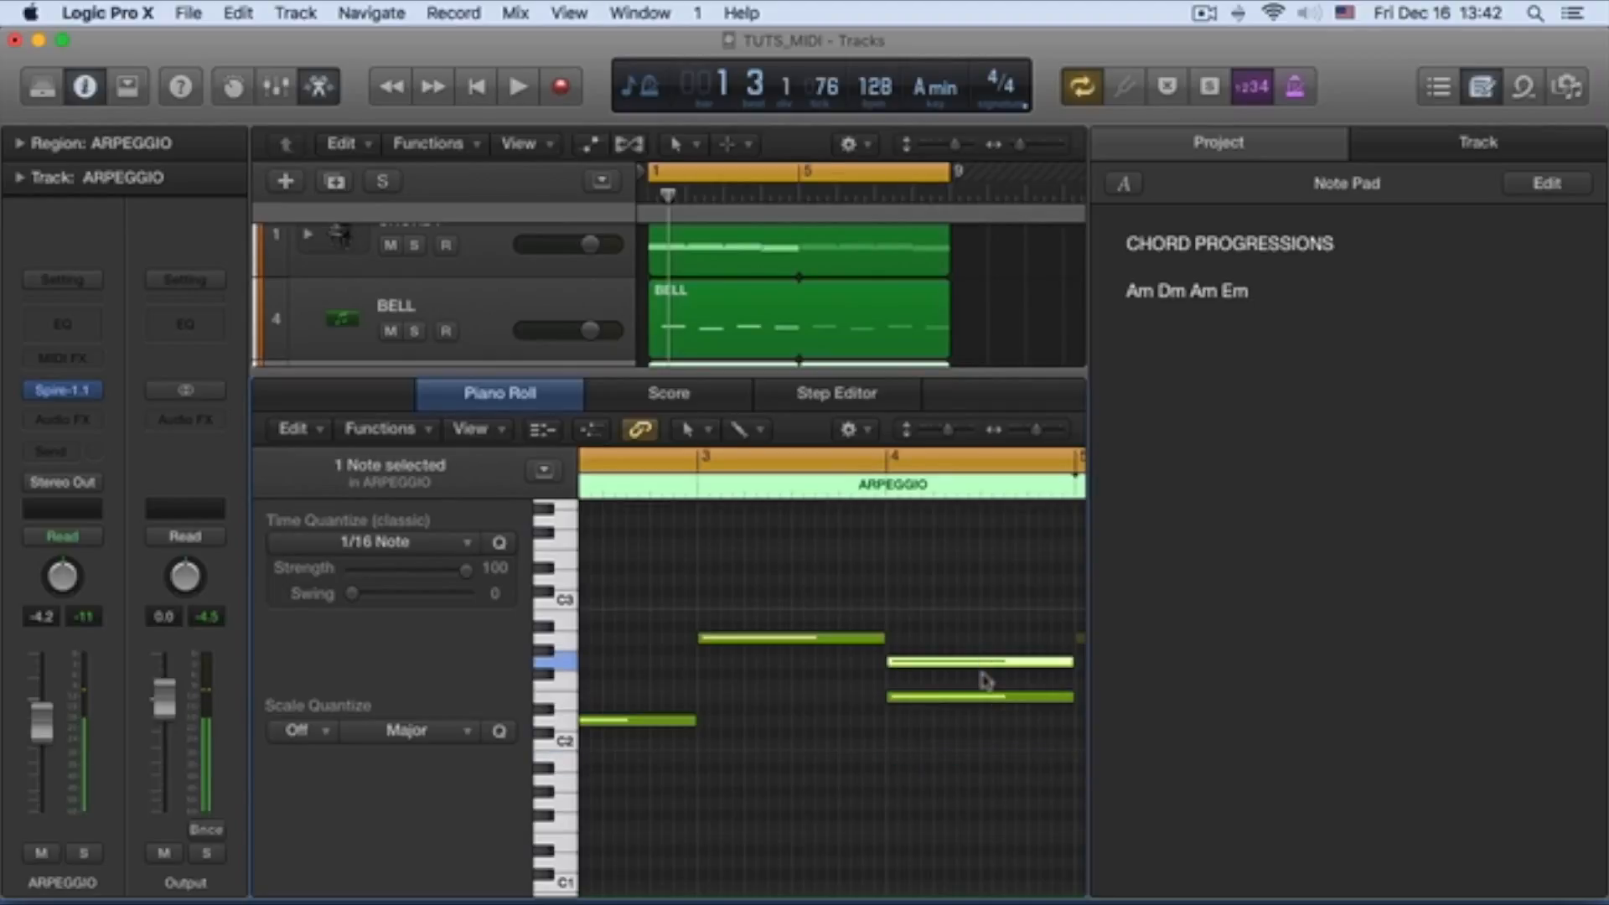
key("Delete")
Step: Play back the reduced ARPEGGIO part while hiding the project notes and closing the Piano Roll, and stop playback
key("space")
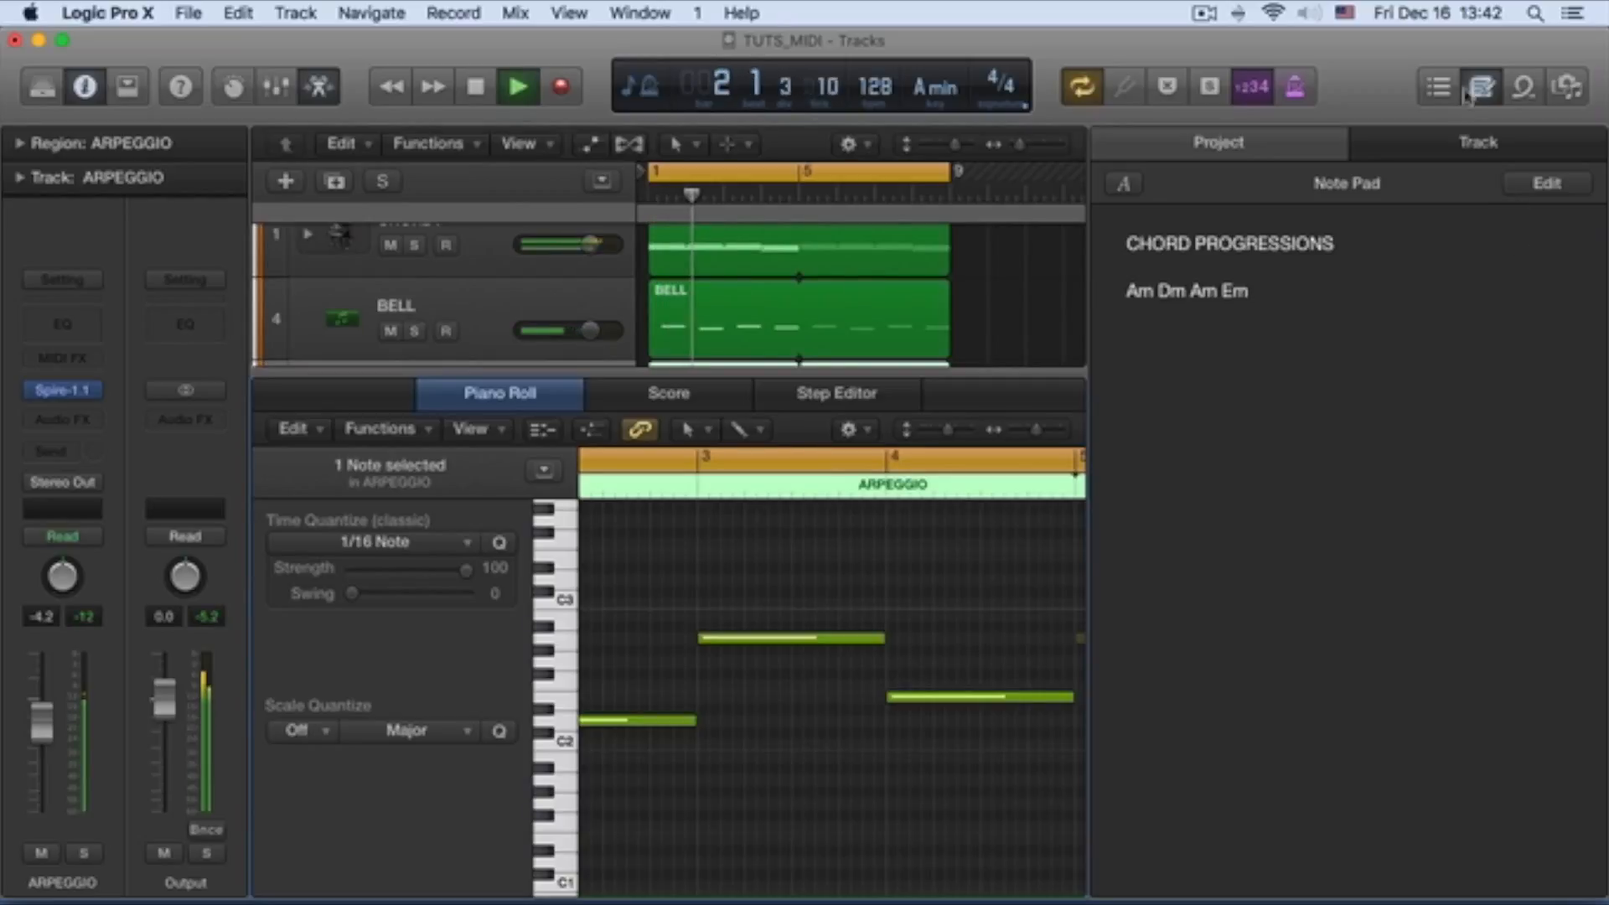
key("alt+super+p")
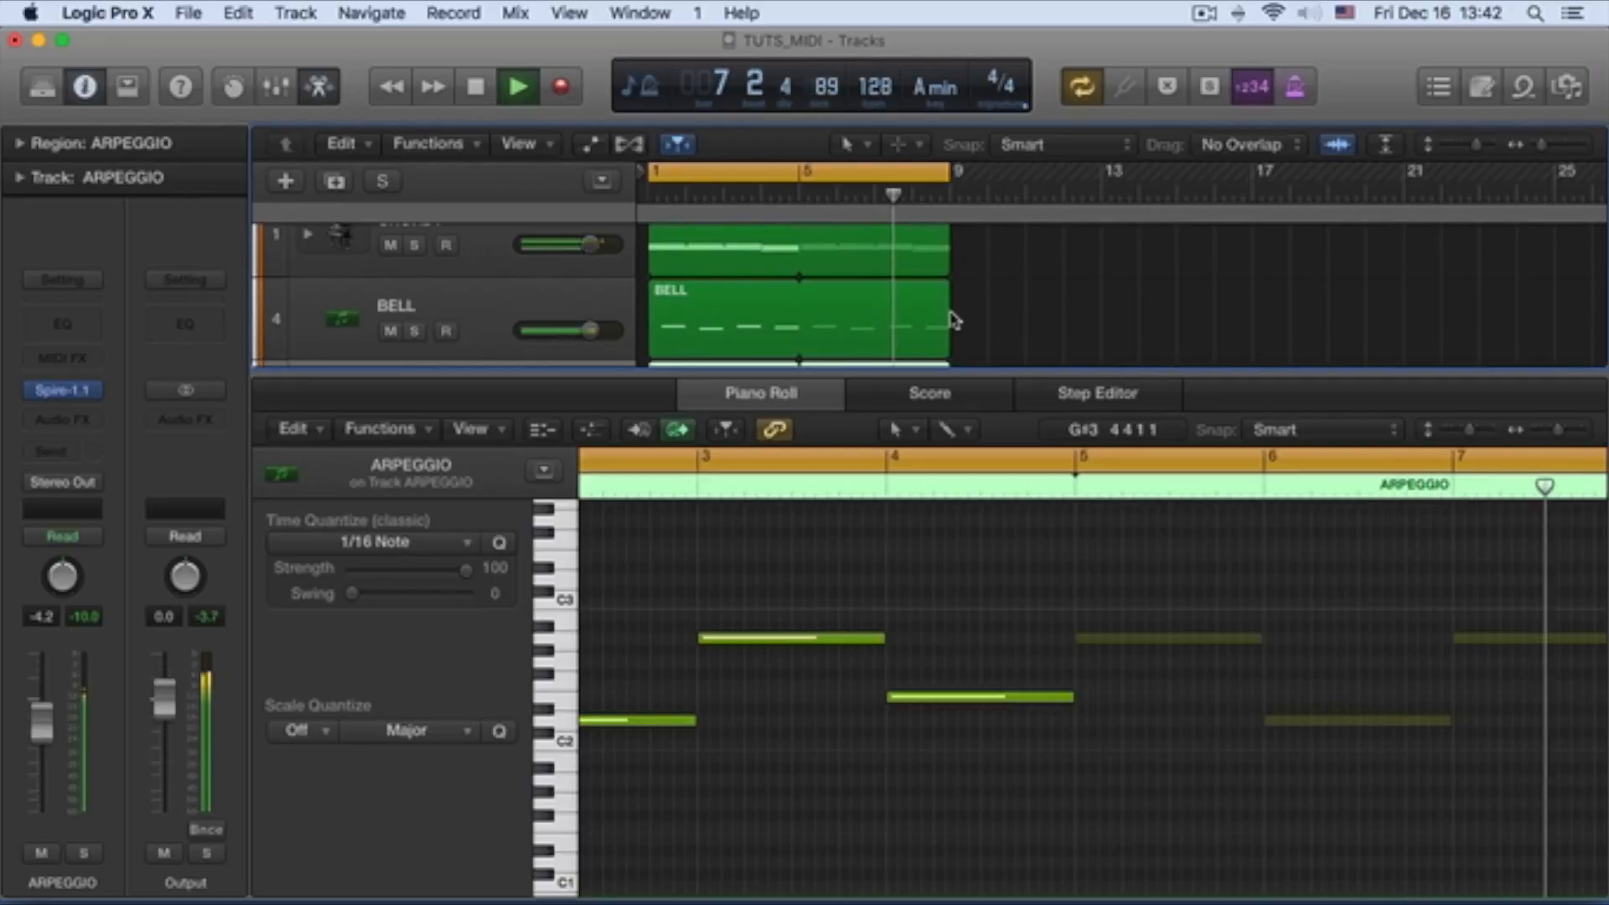
key("e")
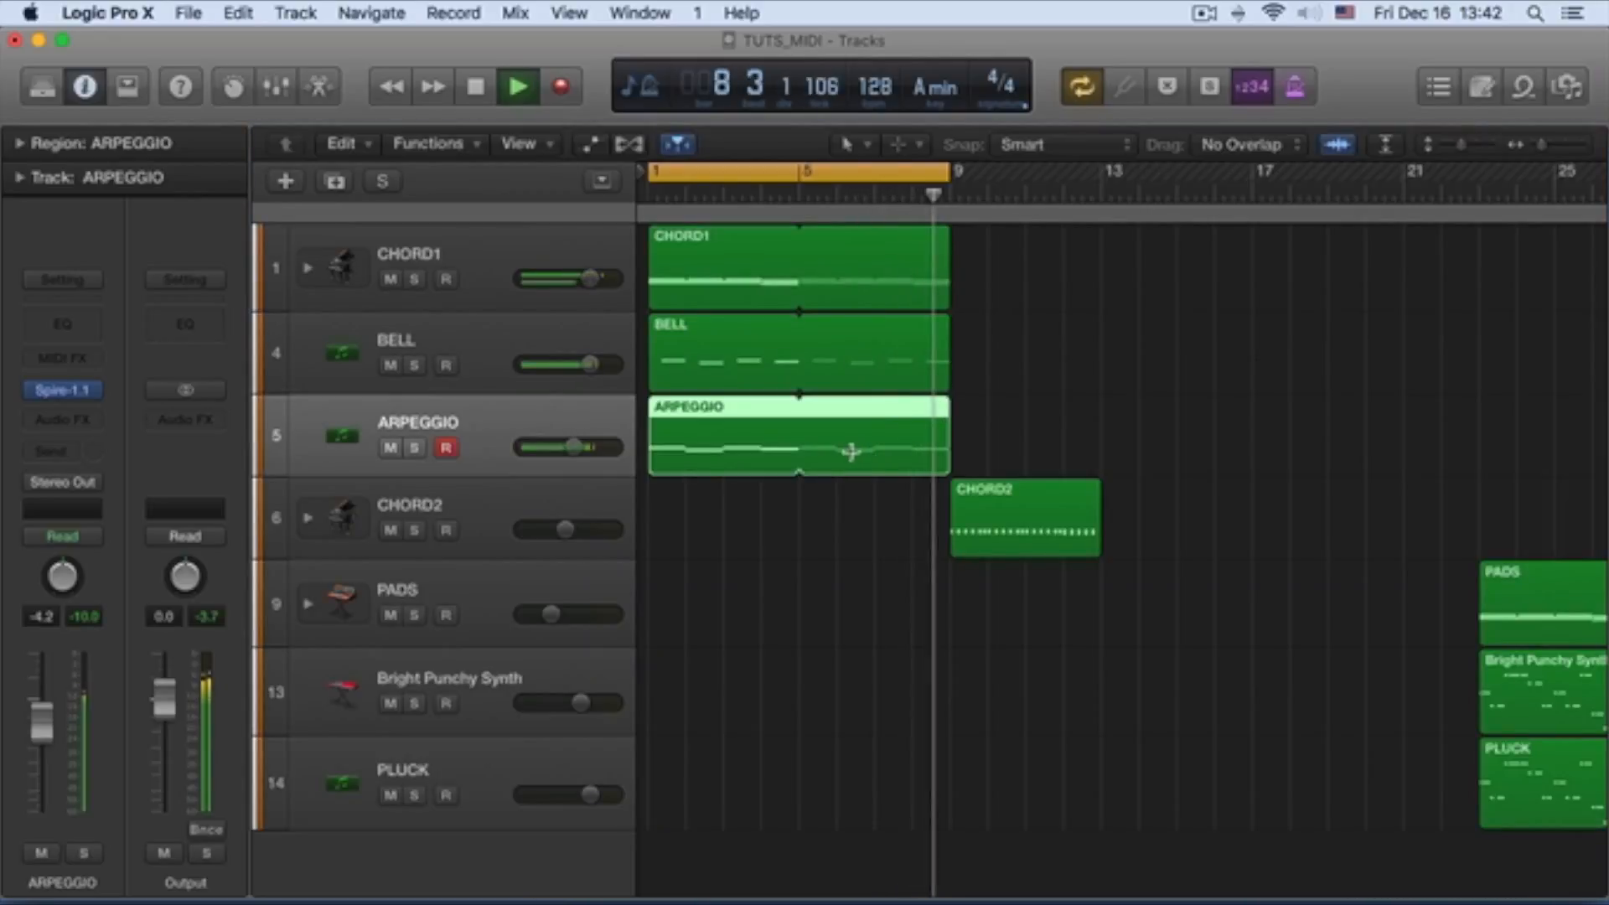
key("space")
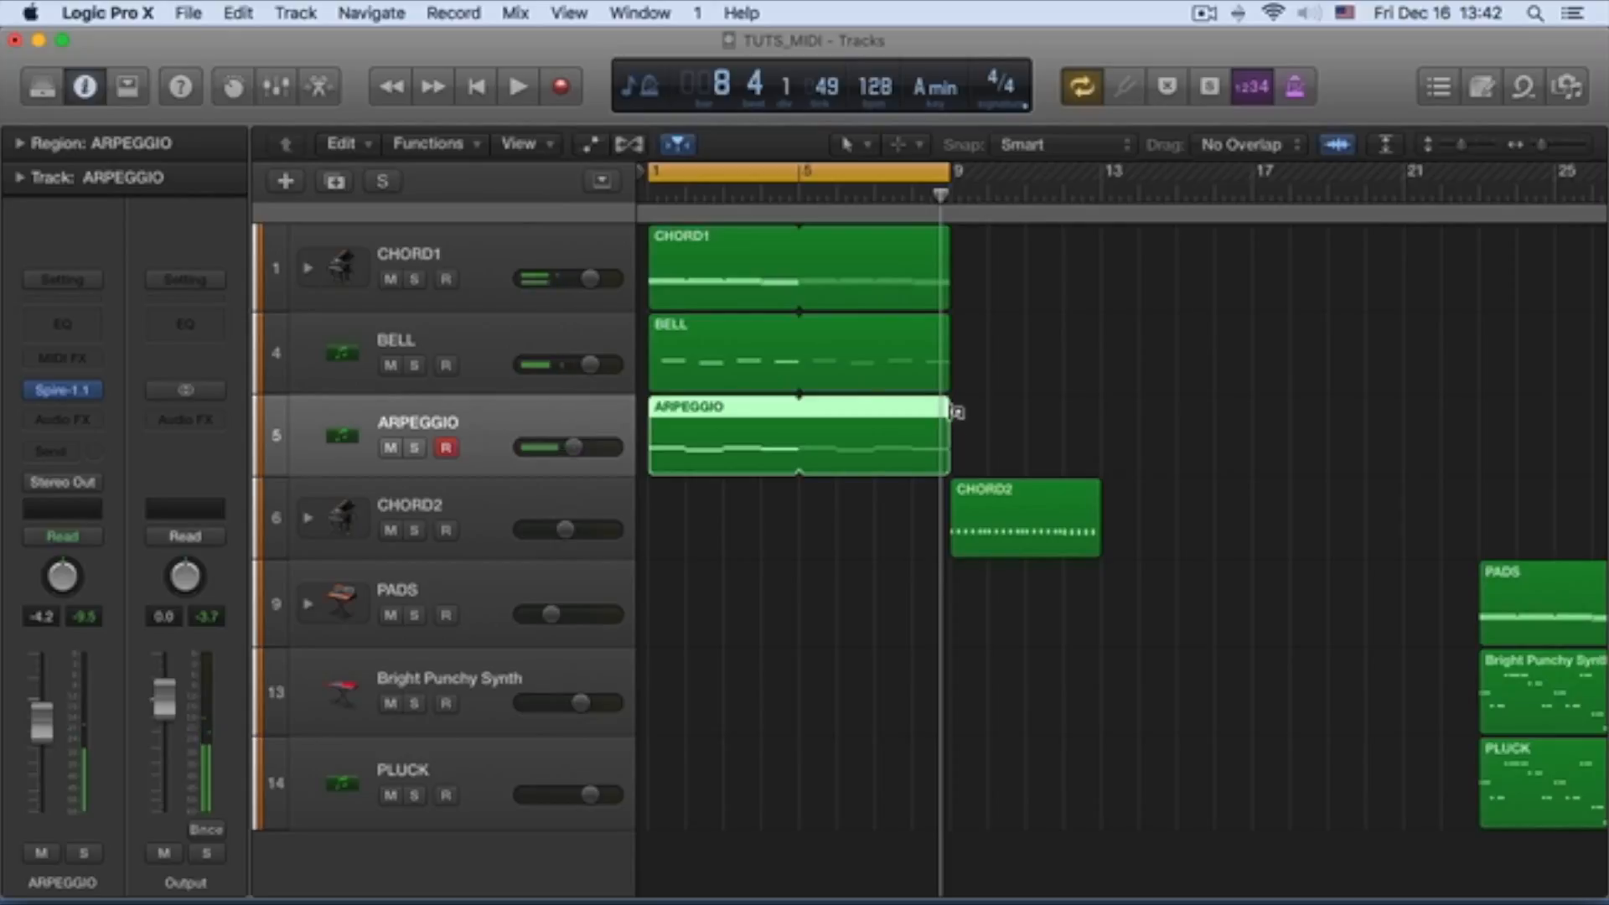
Step: Extend the ARPEGGIO region's loop to bar 17 and turn off the cycle range
left_click_drag(956, 412, 1253, 429)
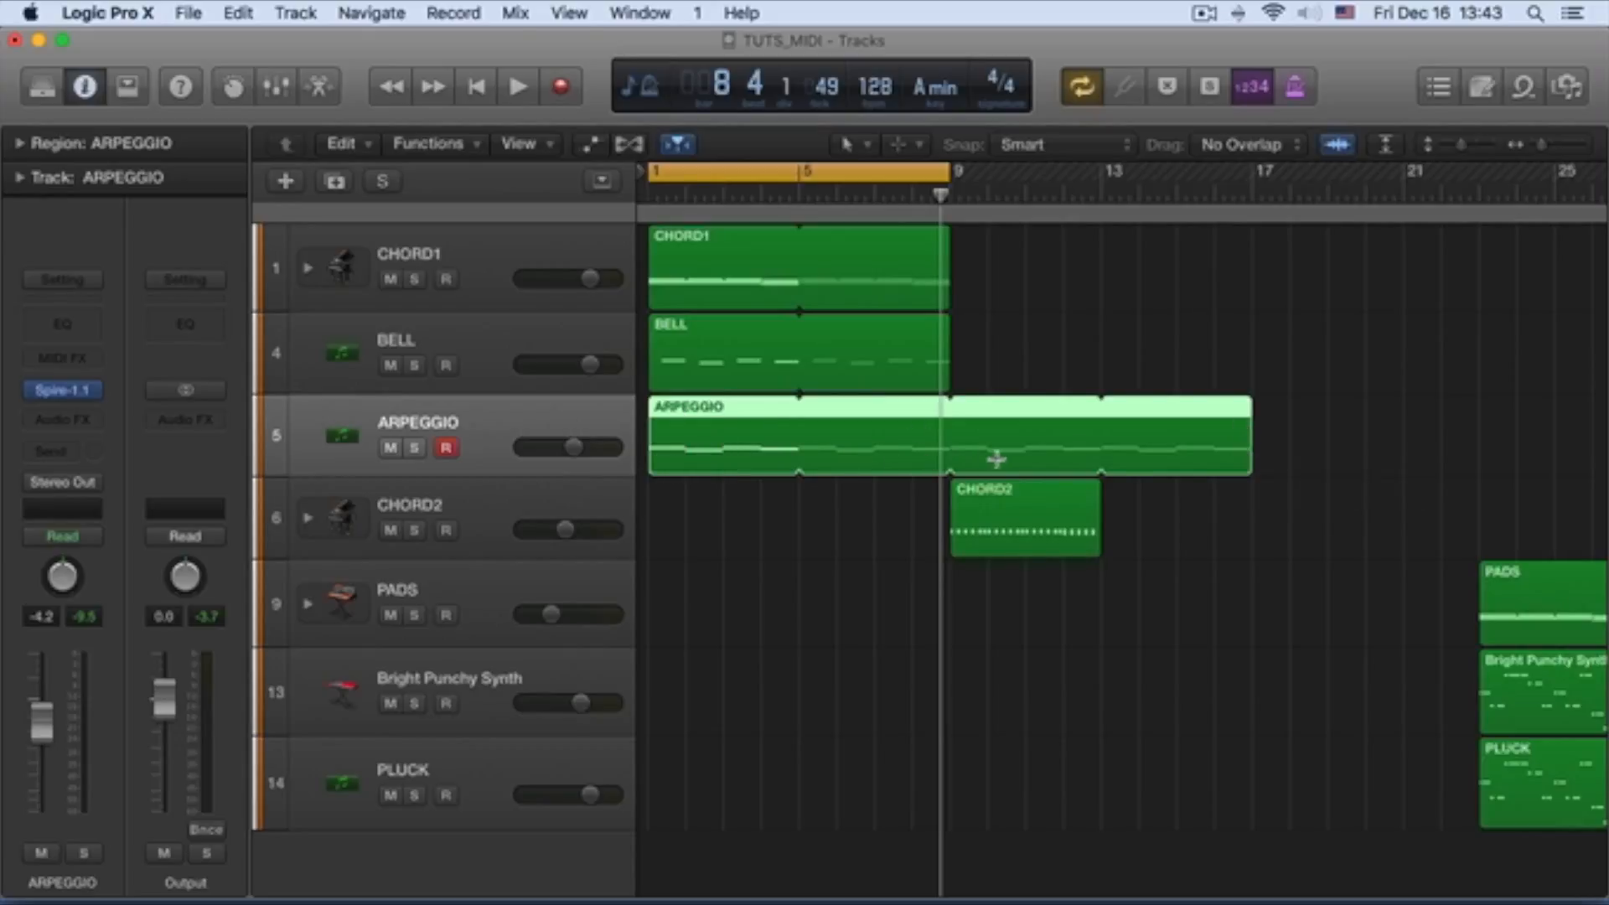
left_click(977, 498)
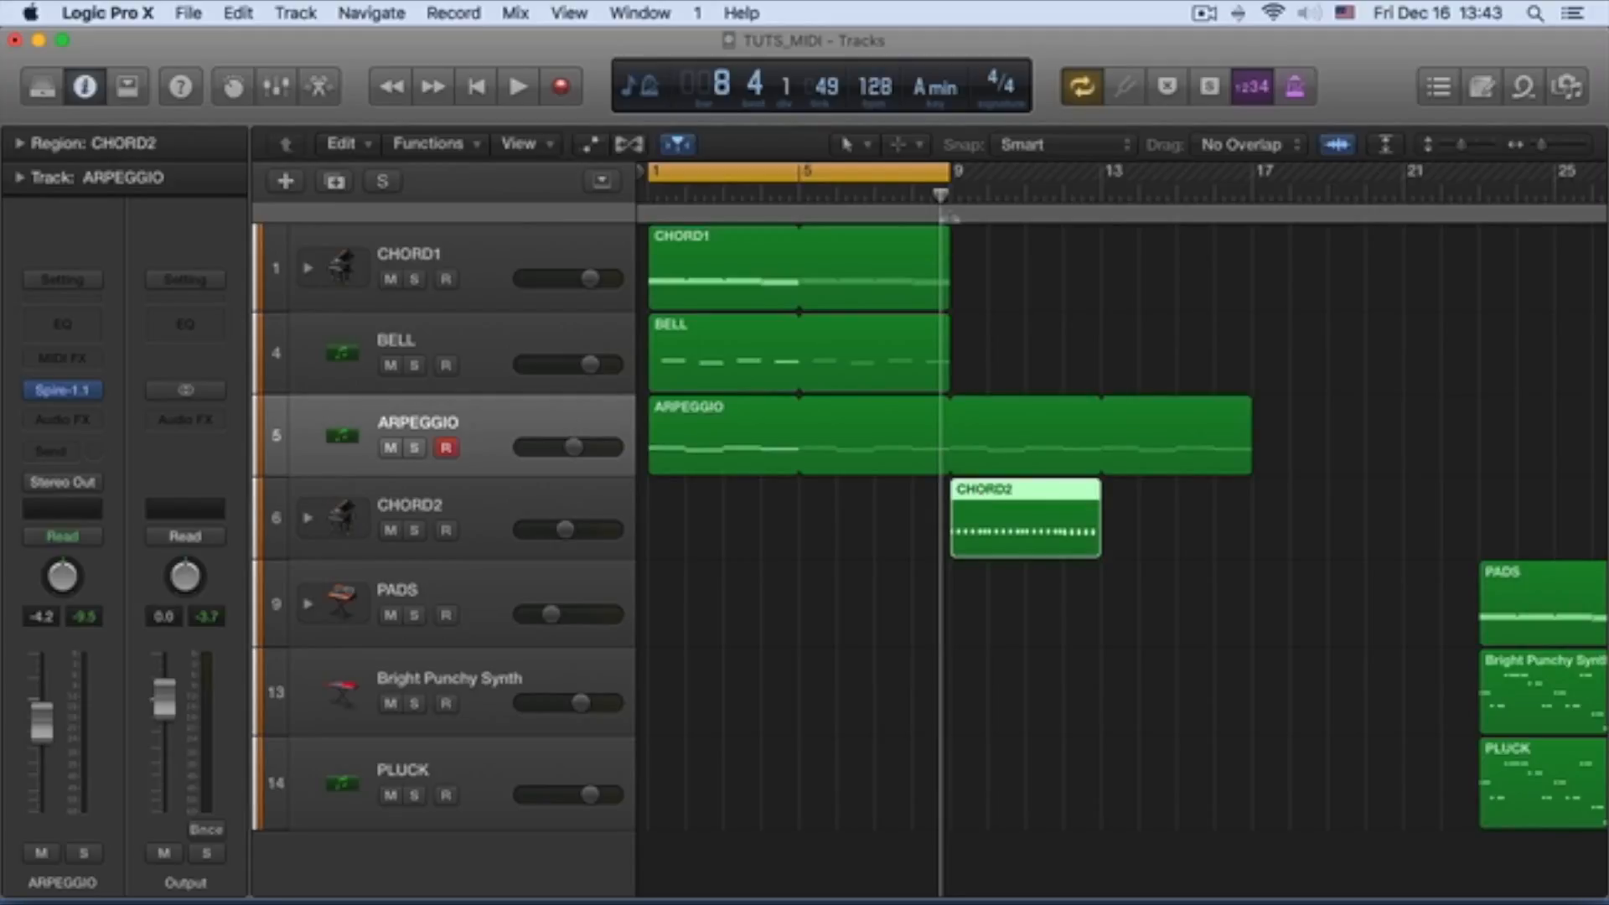
left_click(915, 172)
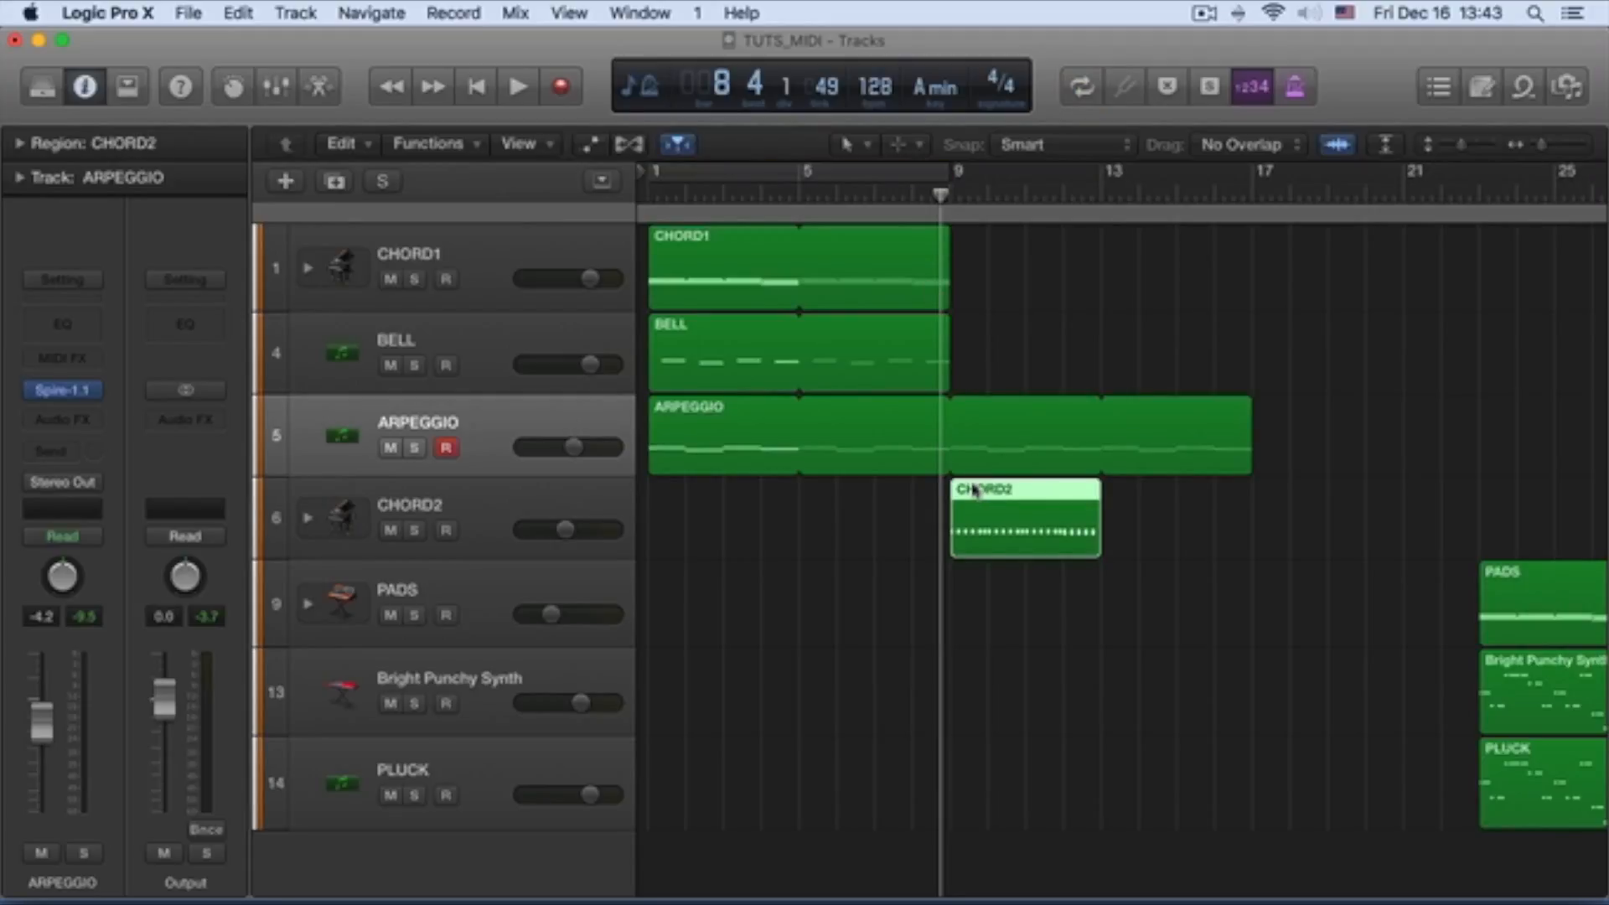
Step: Move the CHORD2 track directly below CHORD1 in the track order
left_click(401, 501)
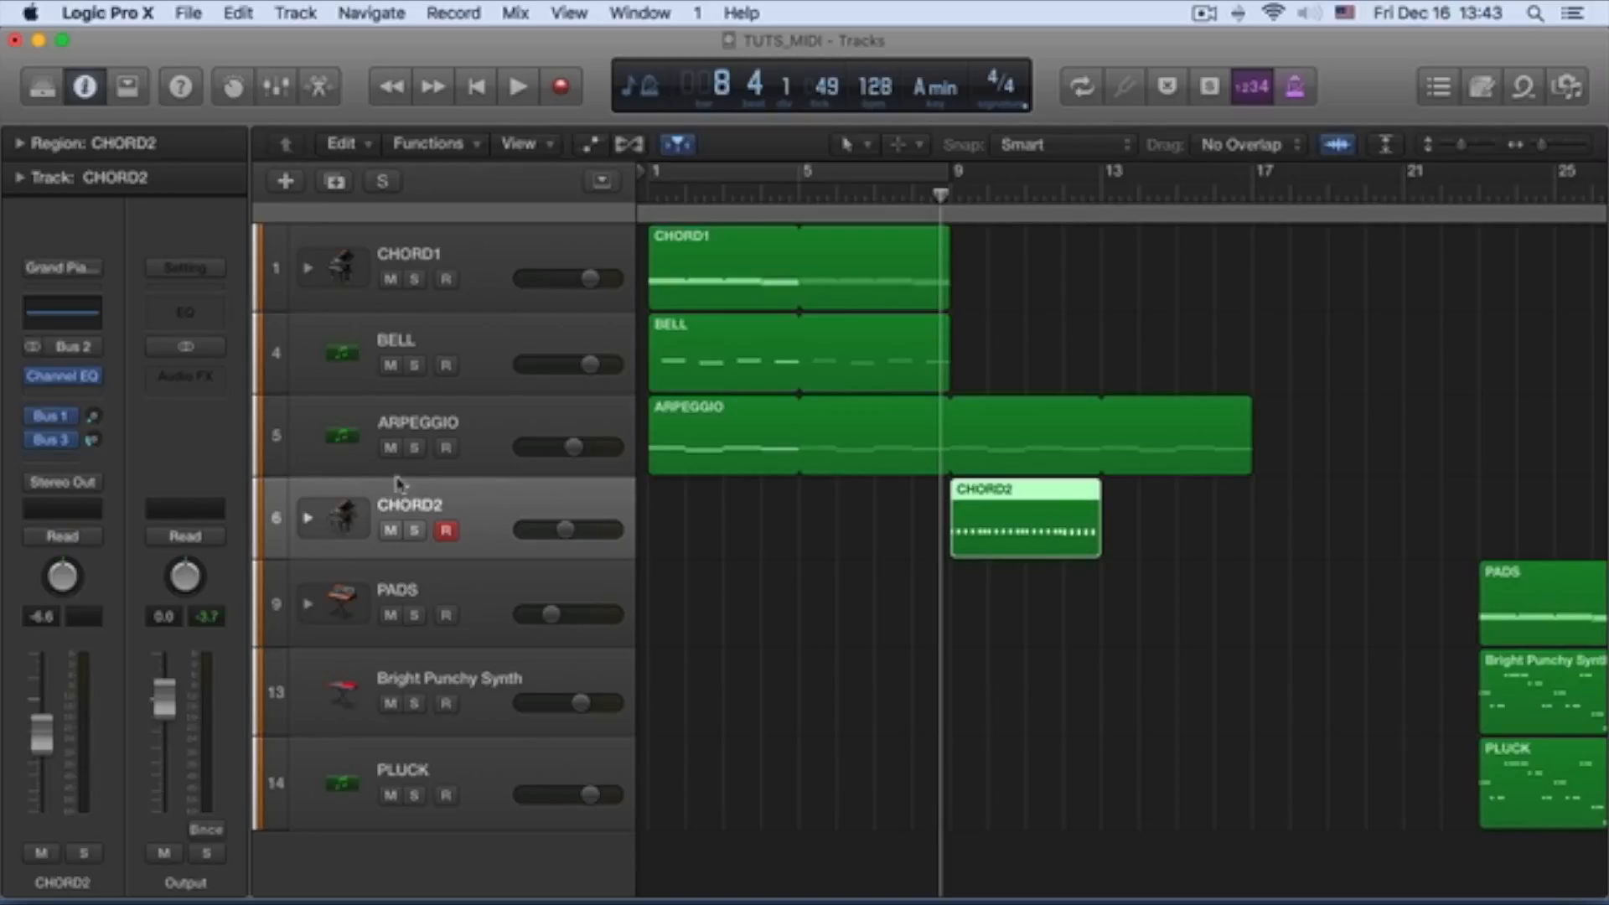
left_click_drag(401, 483, 410, 340)
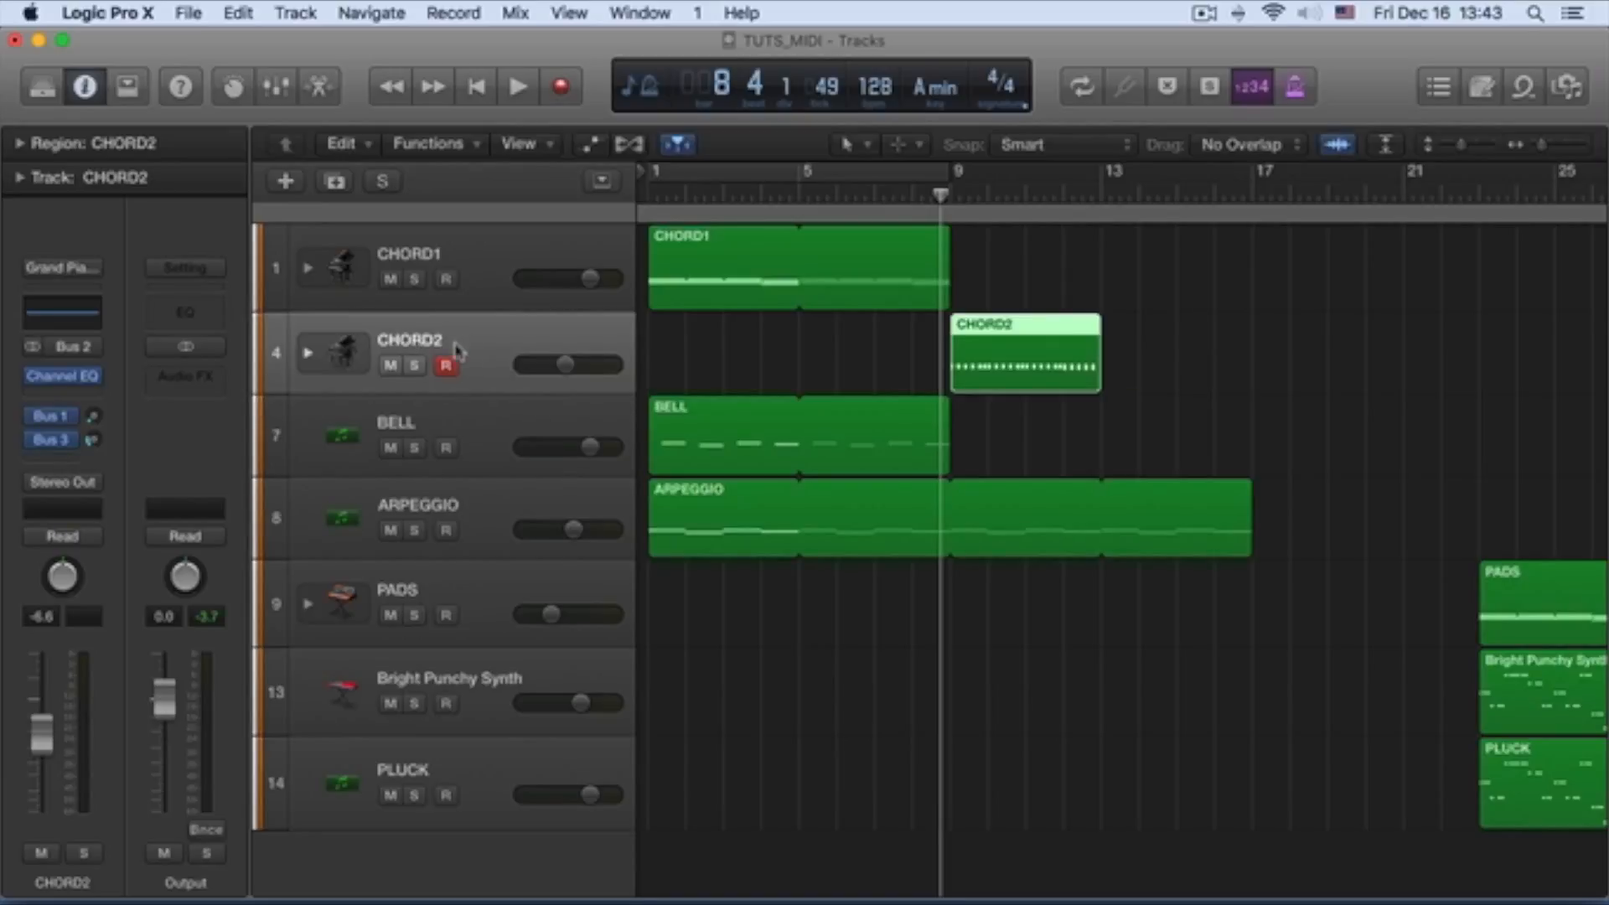
key("space")
key("space")
Step: Start playback from bar 6 and extend the BELL region's loop to bar 17
left_click(832, 196)
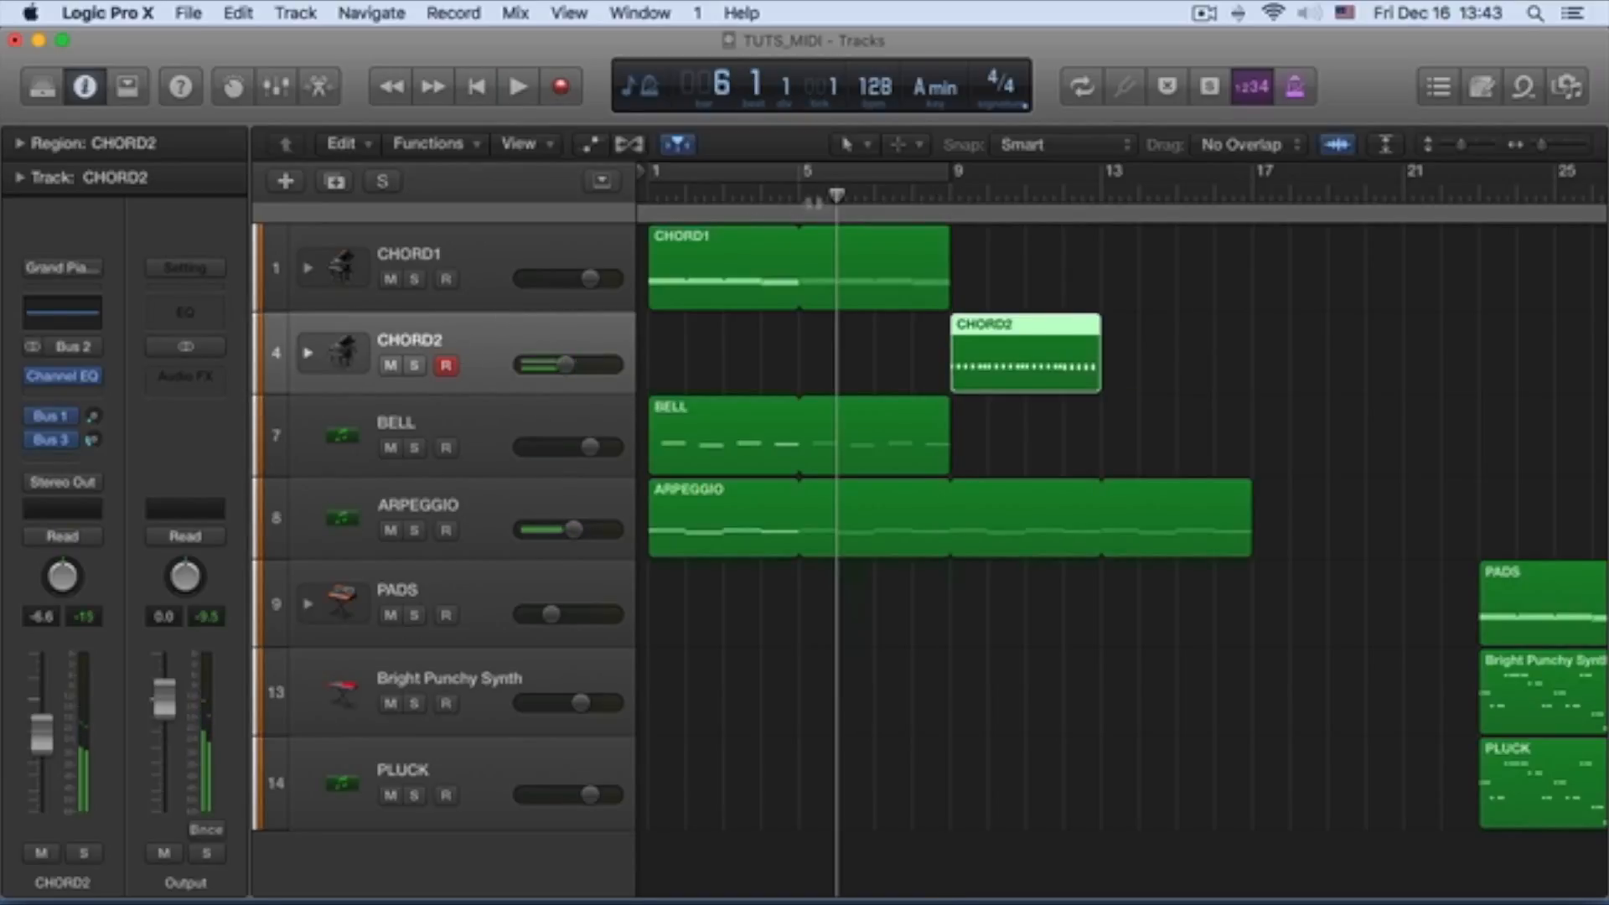
key("space")
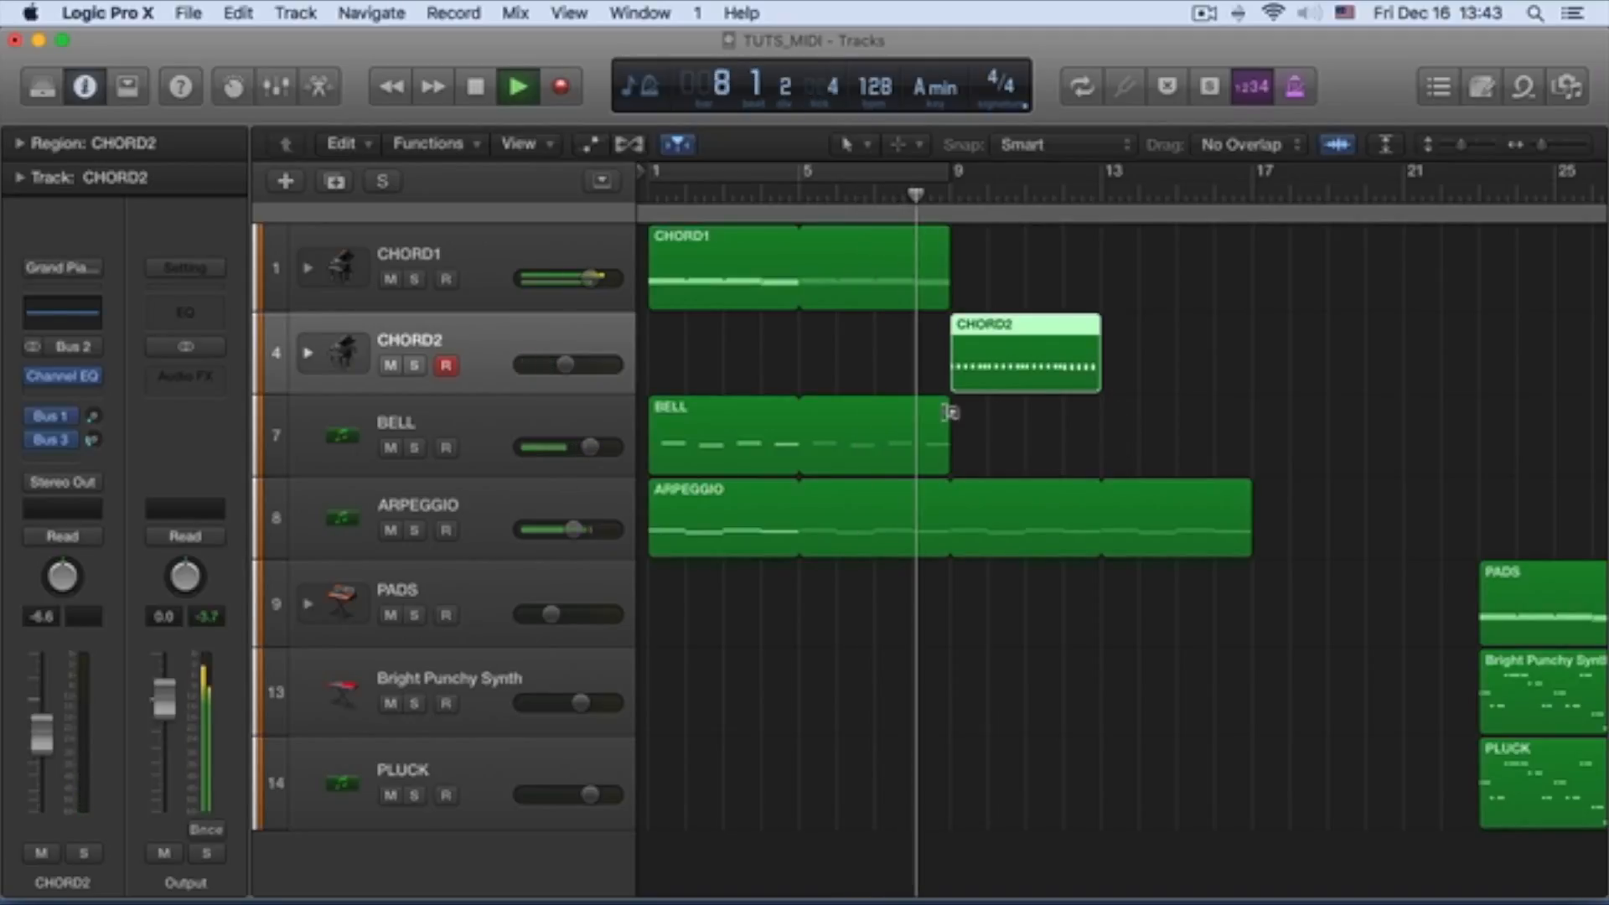
left_click_drag(948, 408, 1101, 420)
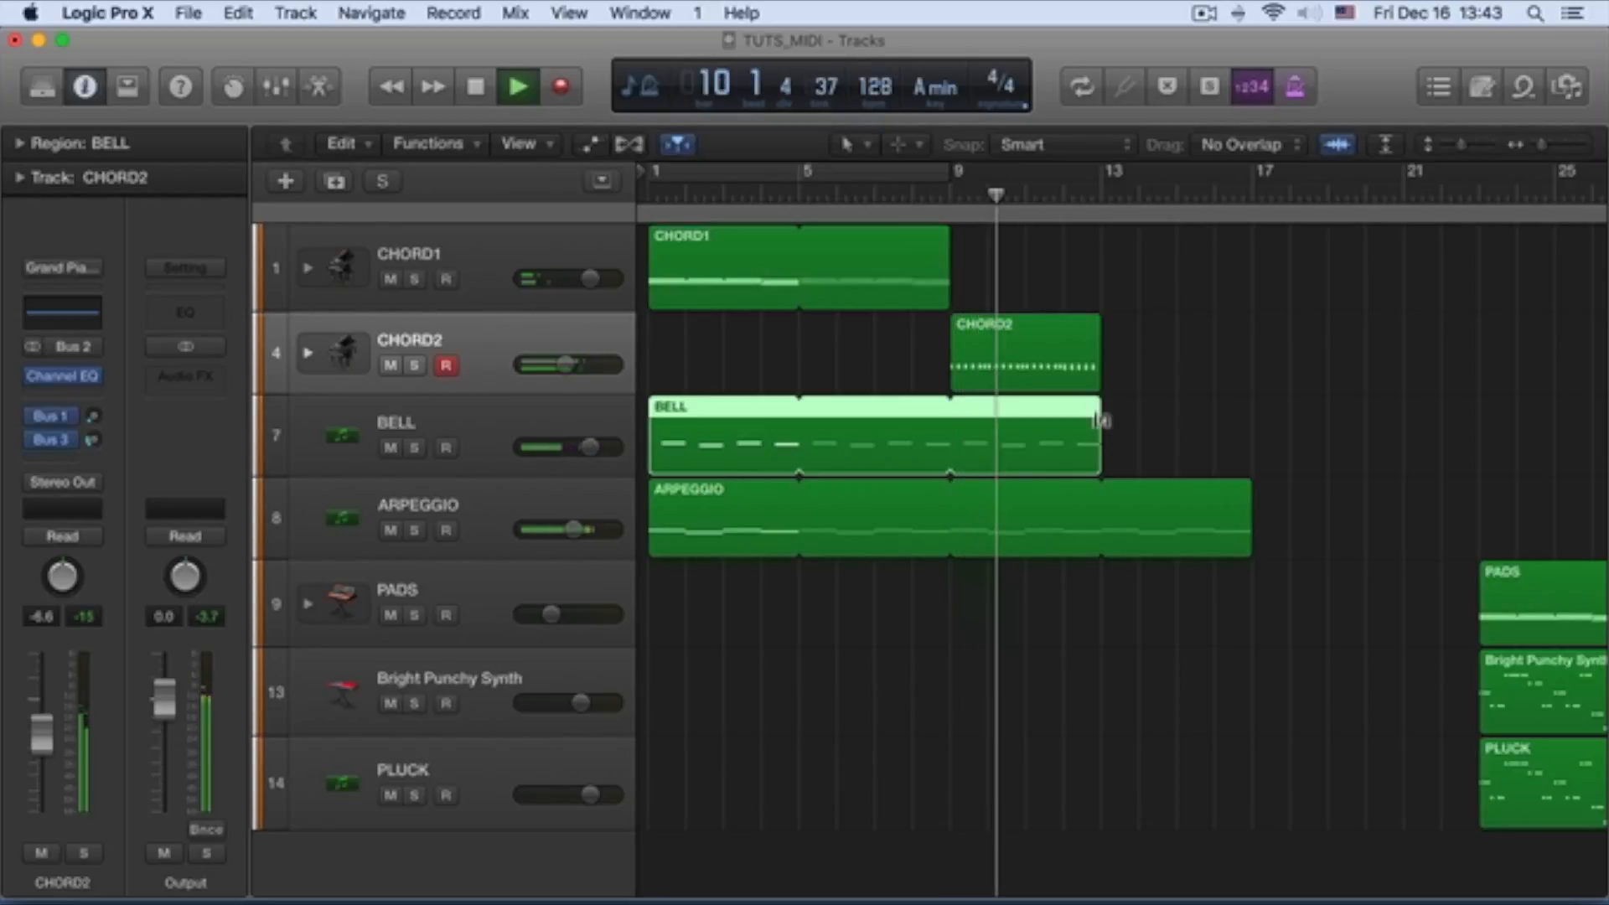
scroll(1098, 419, "right", 5)
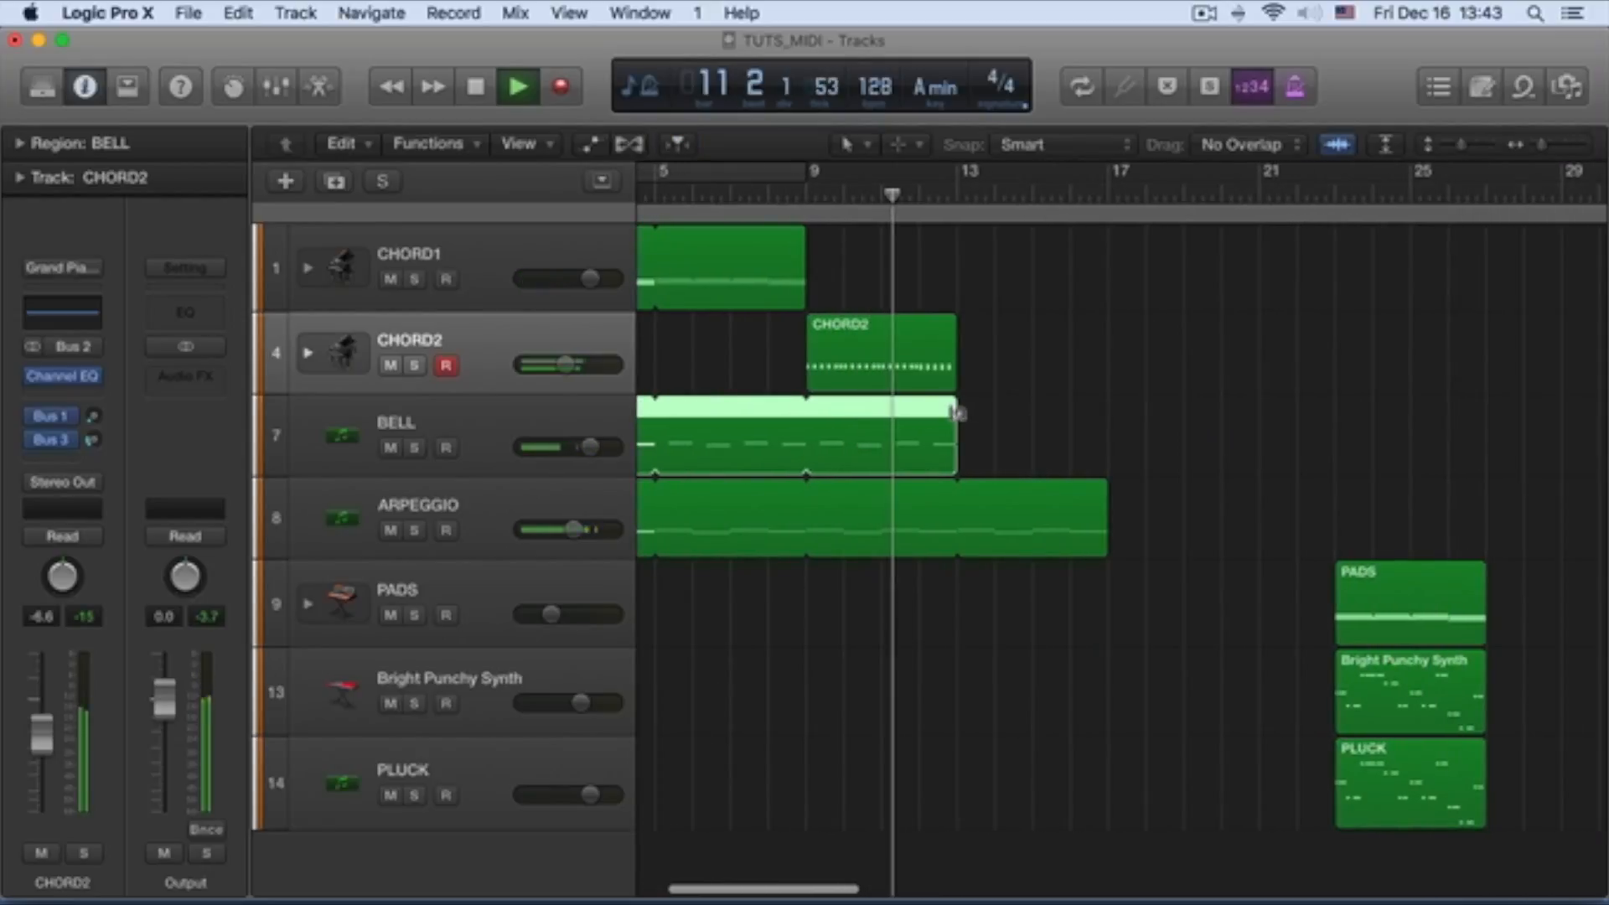
left_click_drag(959, 410, 1099, 420)
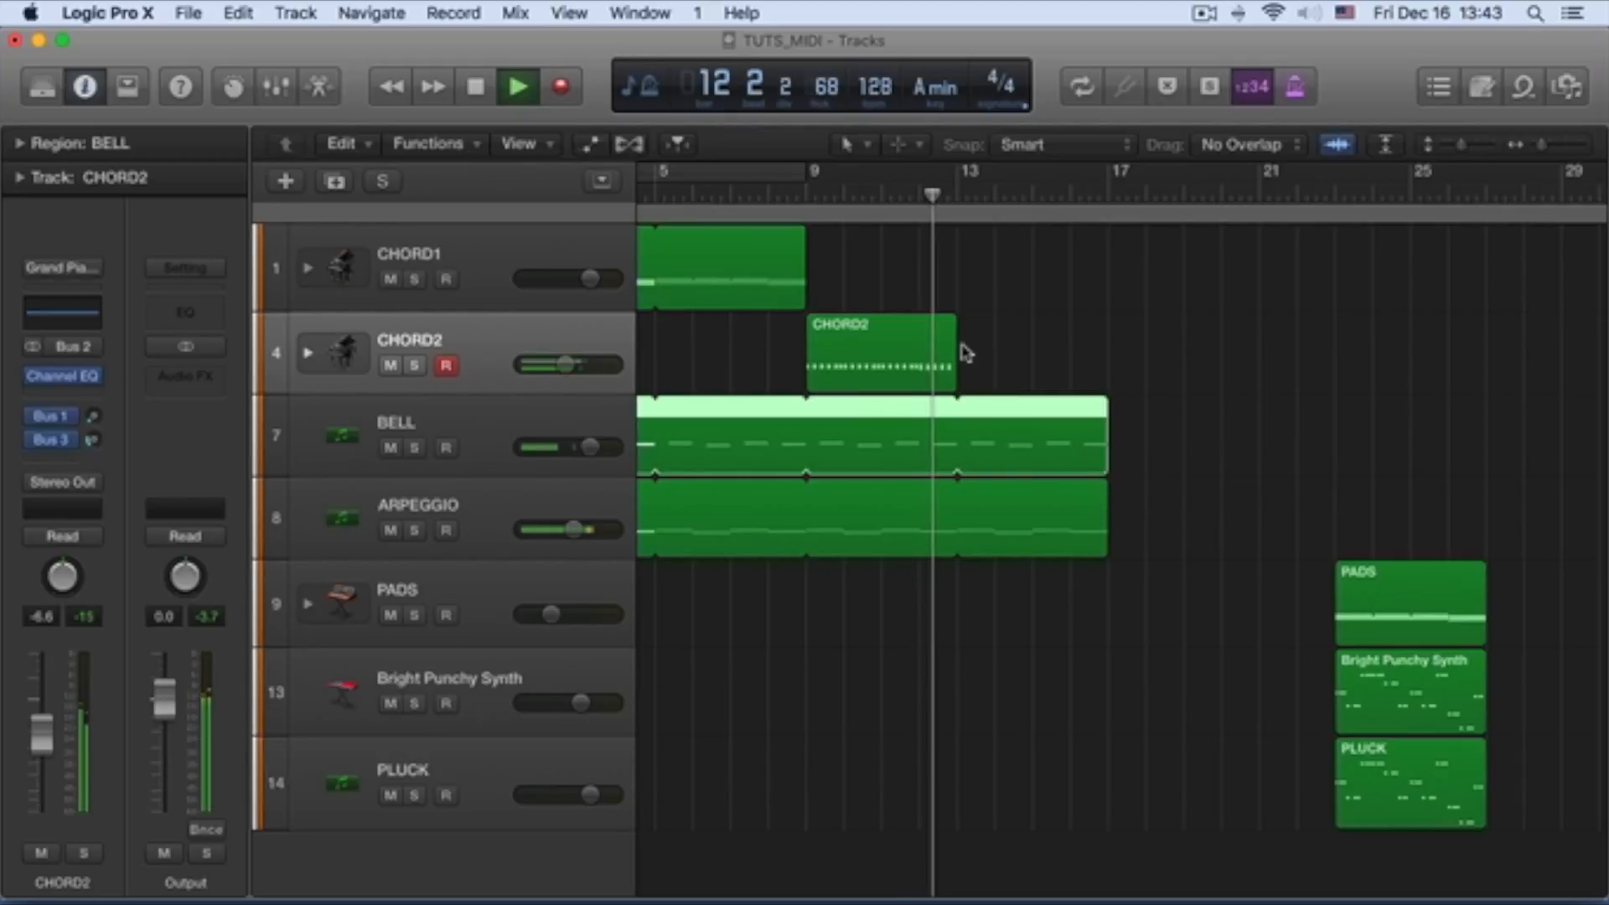
Step: Loop the CHORD2 and CHORD1 regions up to bar 17 and stop playback
left_click_drag(958, 331, 1110, 328)
scroll(981, 362, "up", 1)
scroll(981, 362, "down", 1)
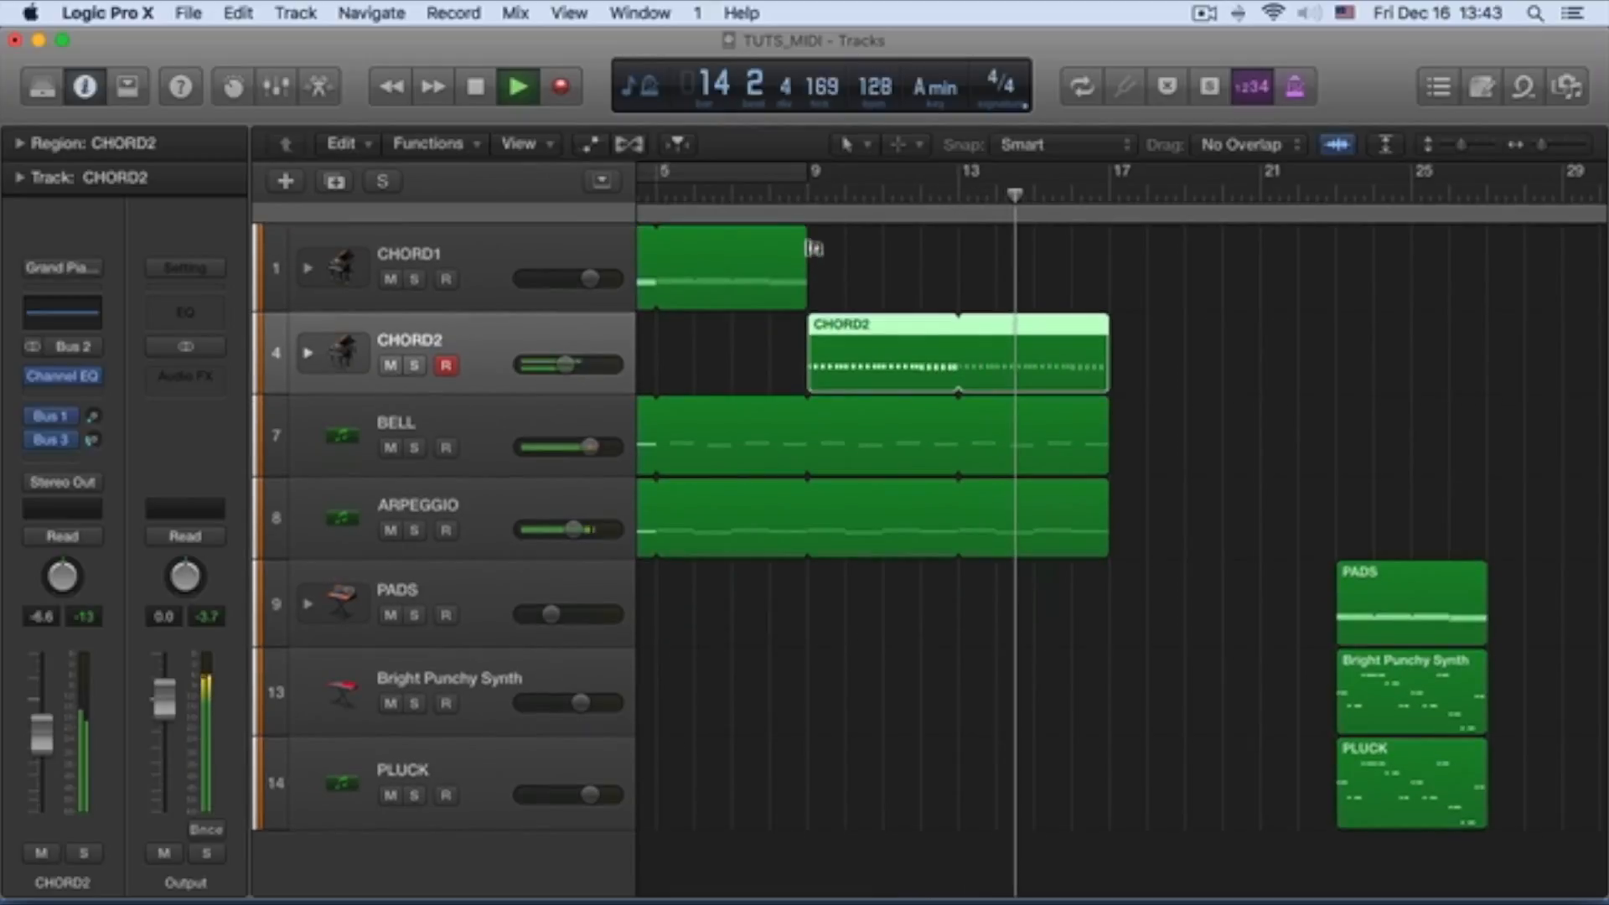
left_click_drag(803, 244, 1109, 251)
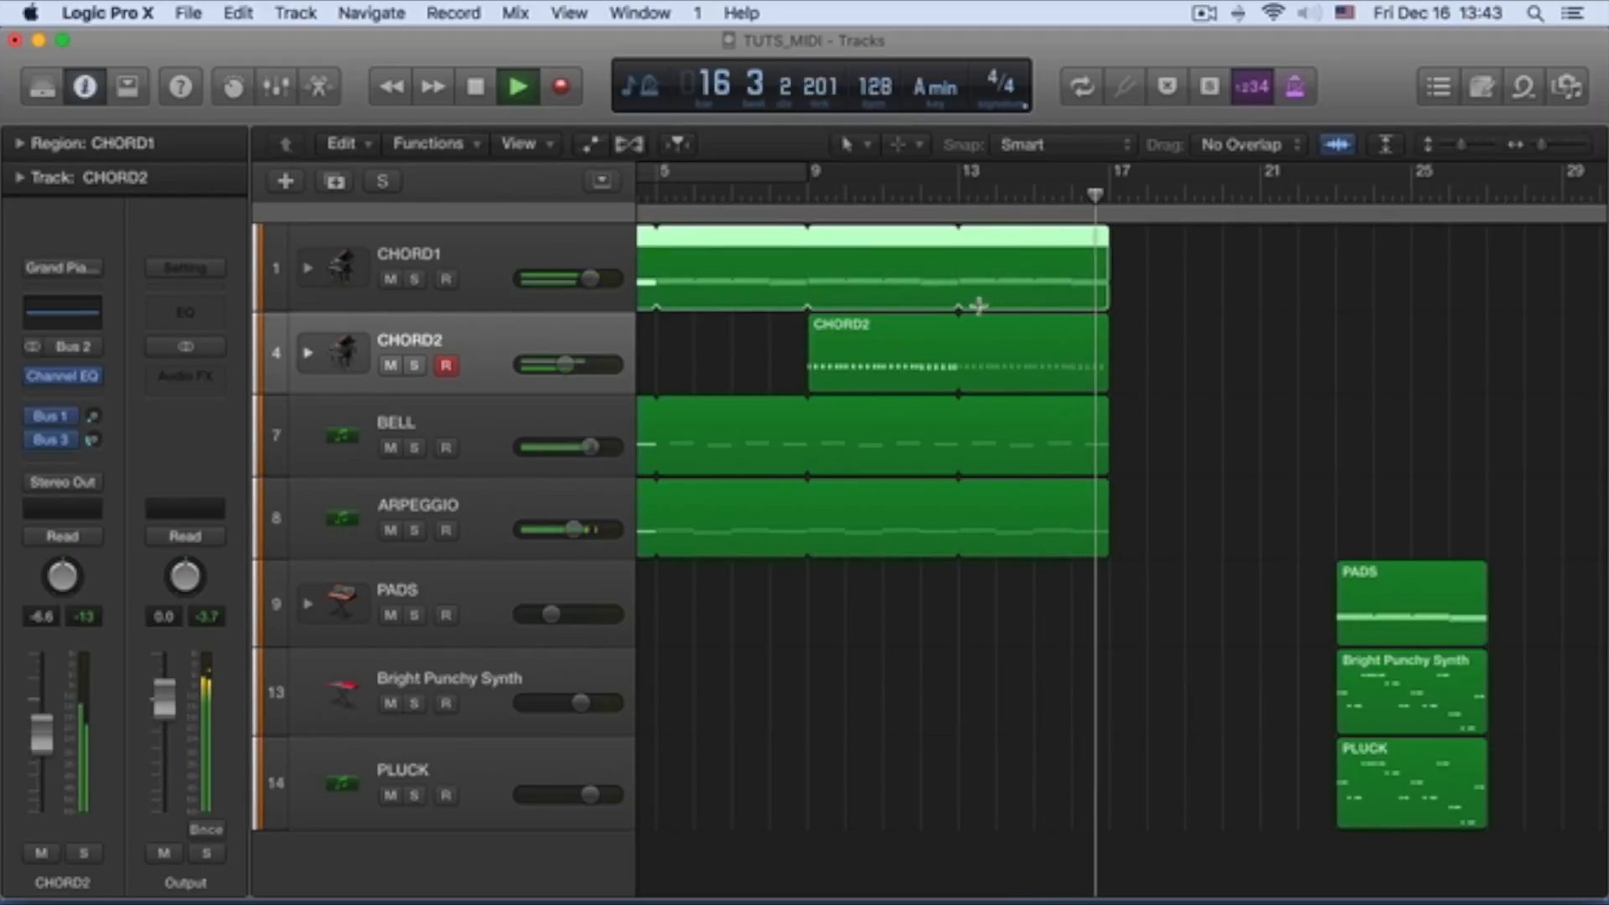
key("space")
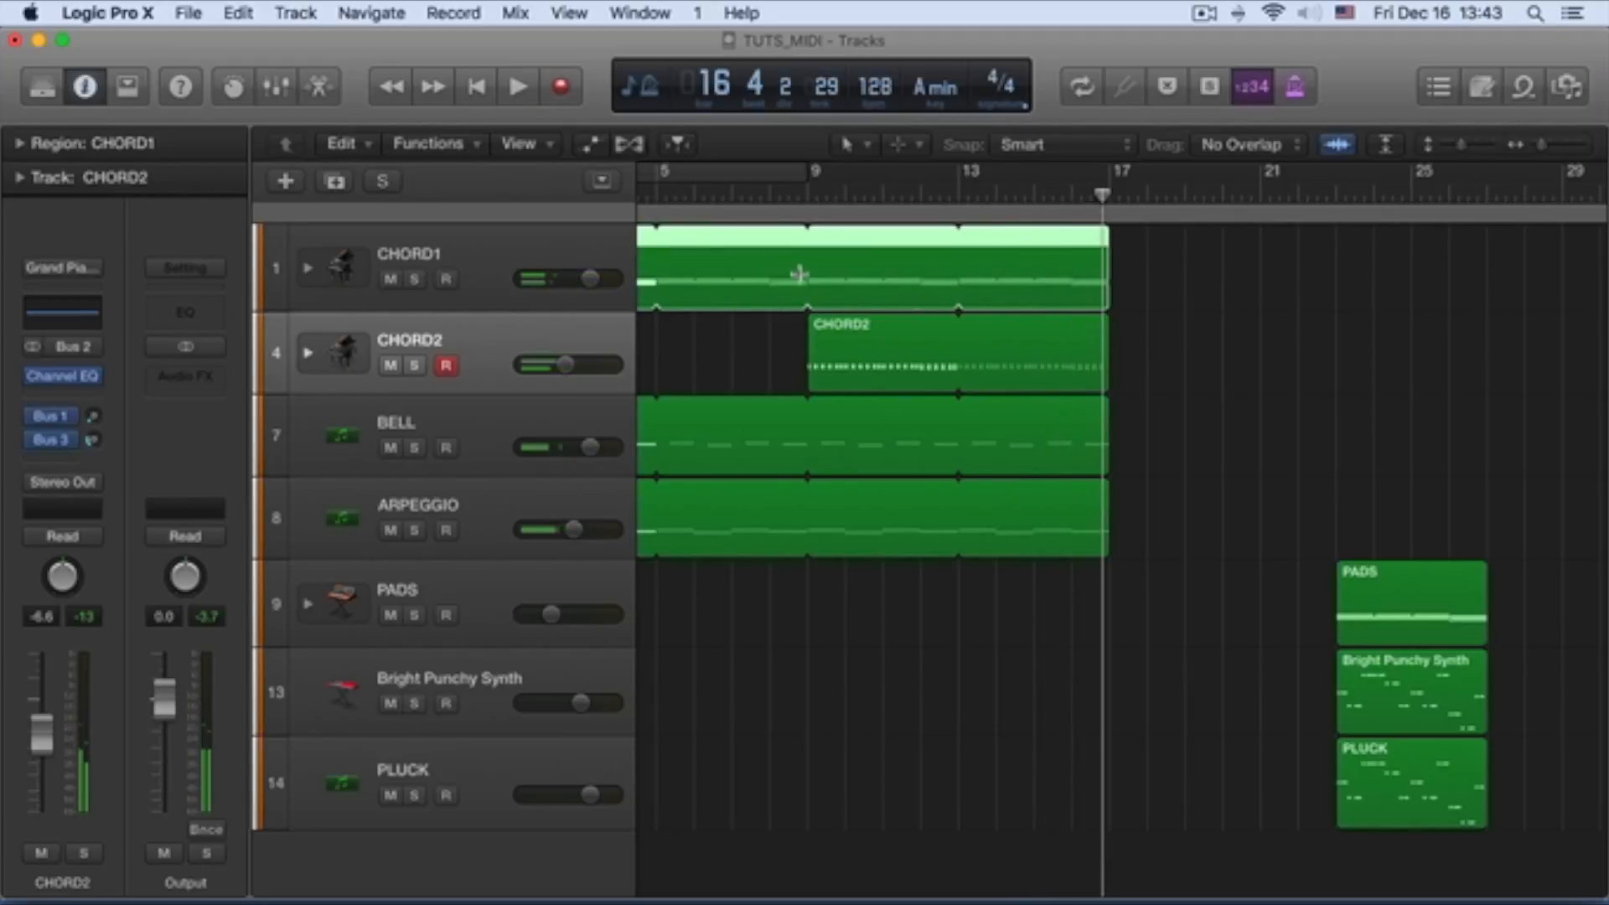
Step: Play the arrangement from the start, lower the CHORD1 volume and raise the CHORD2 volume to -4.8 dB
key("Return")
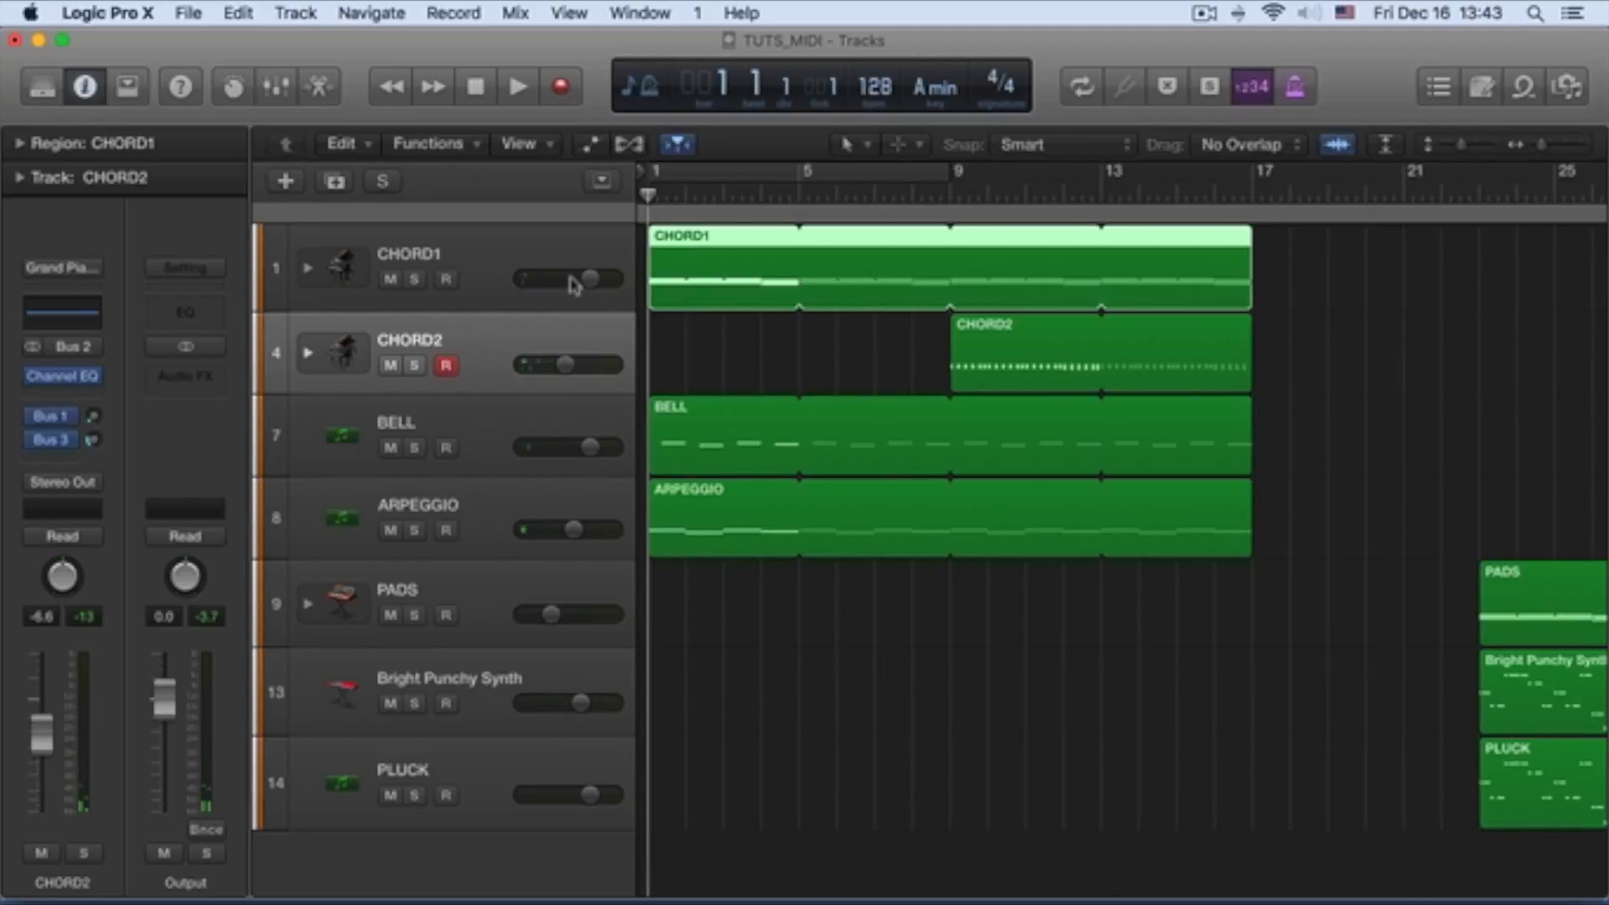
key("space")
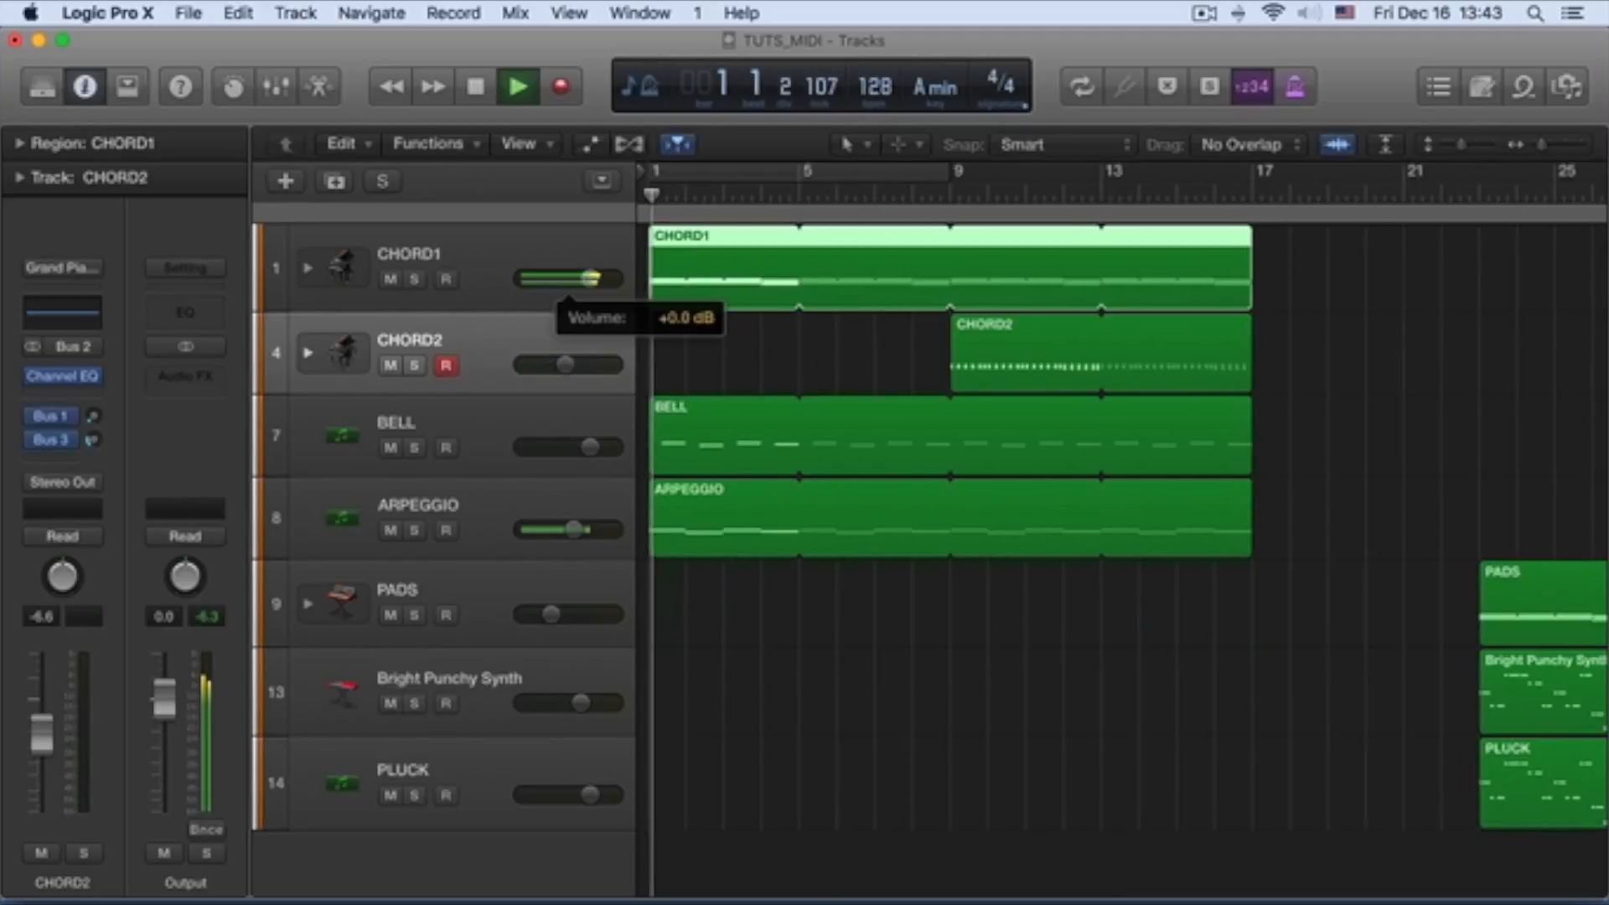
left_click_drag(591, 279, 567, 279)
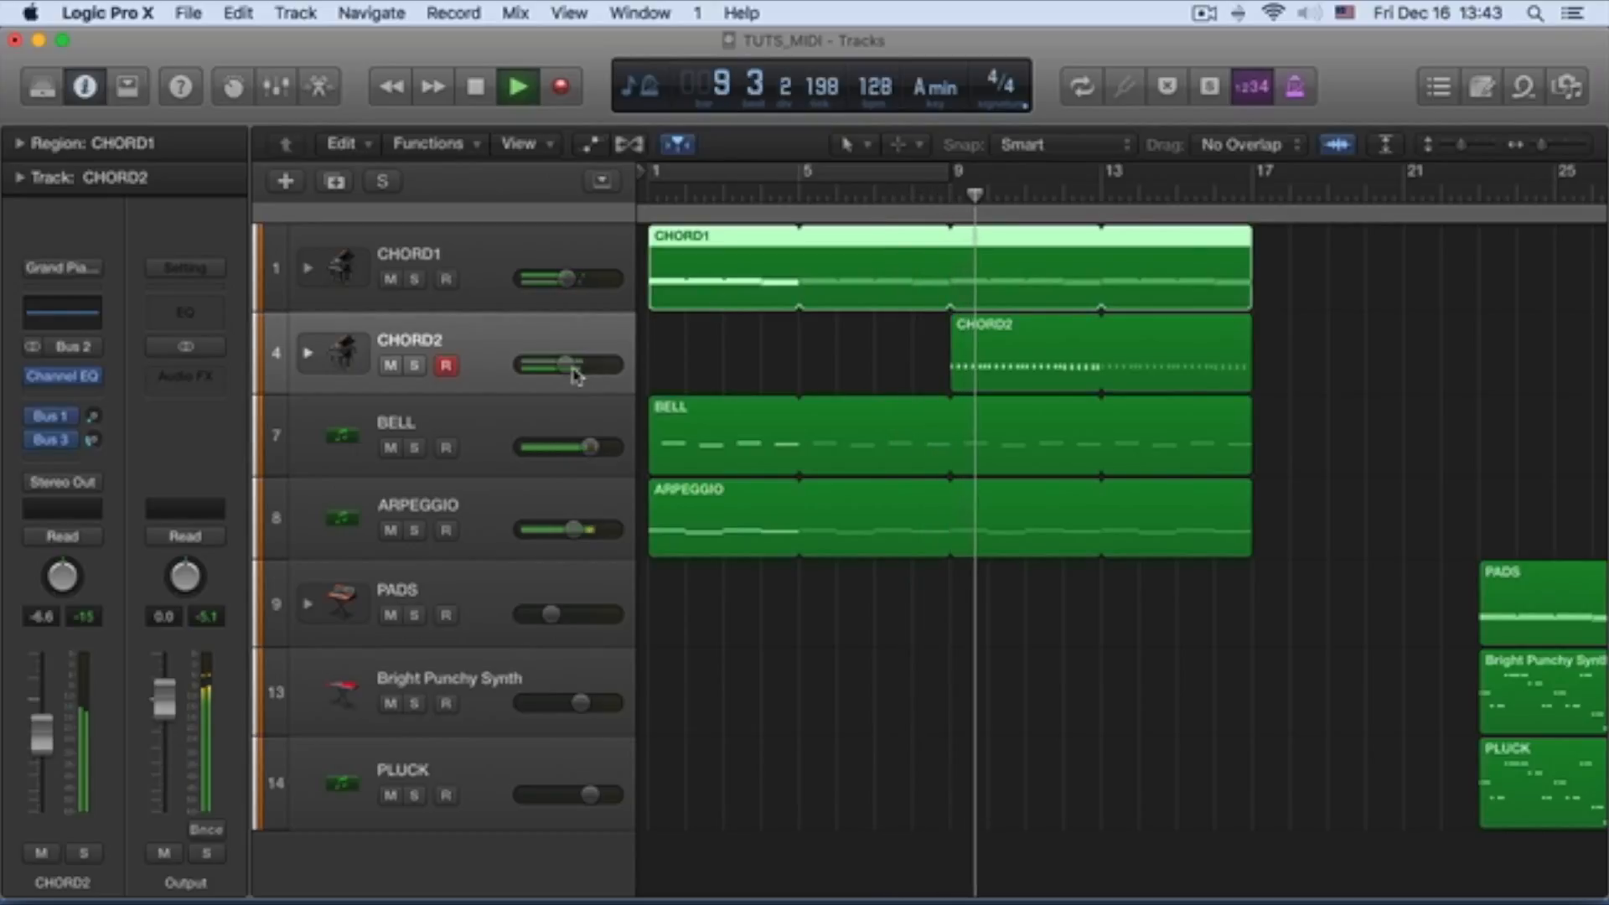
left_click_drag(567, 364, 574, 365)
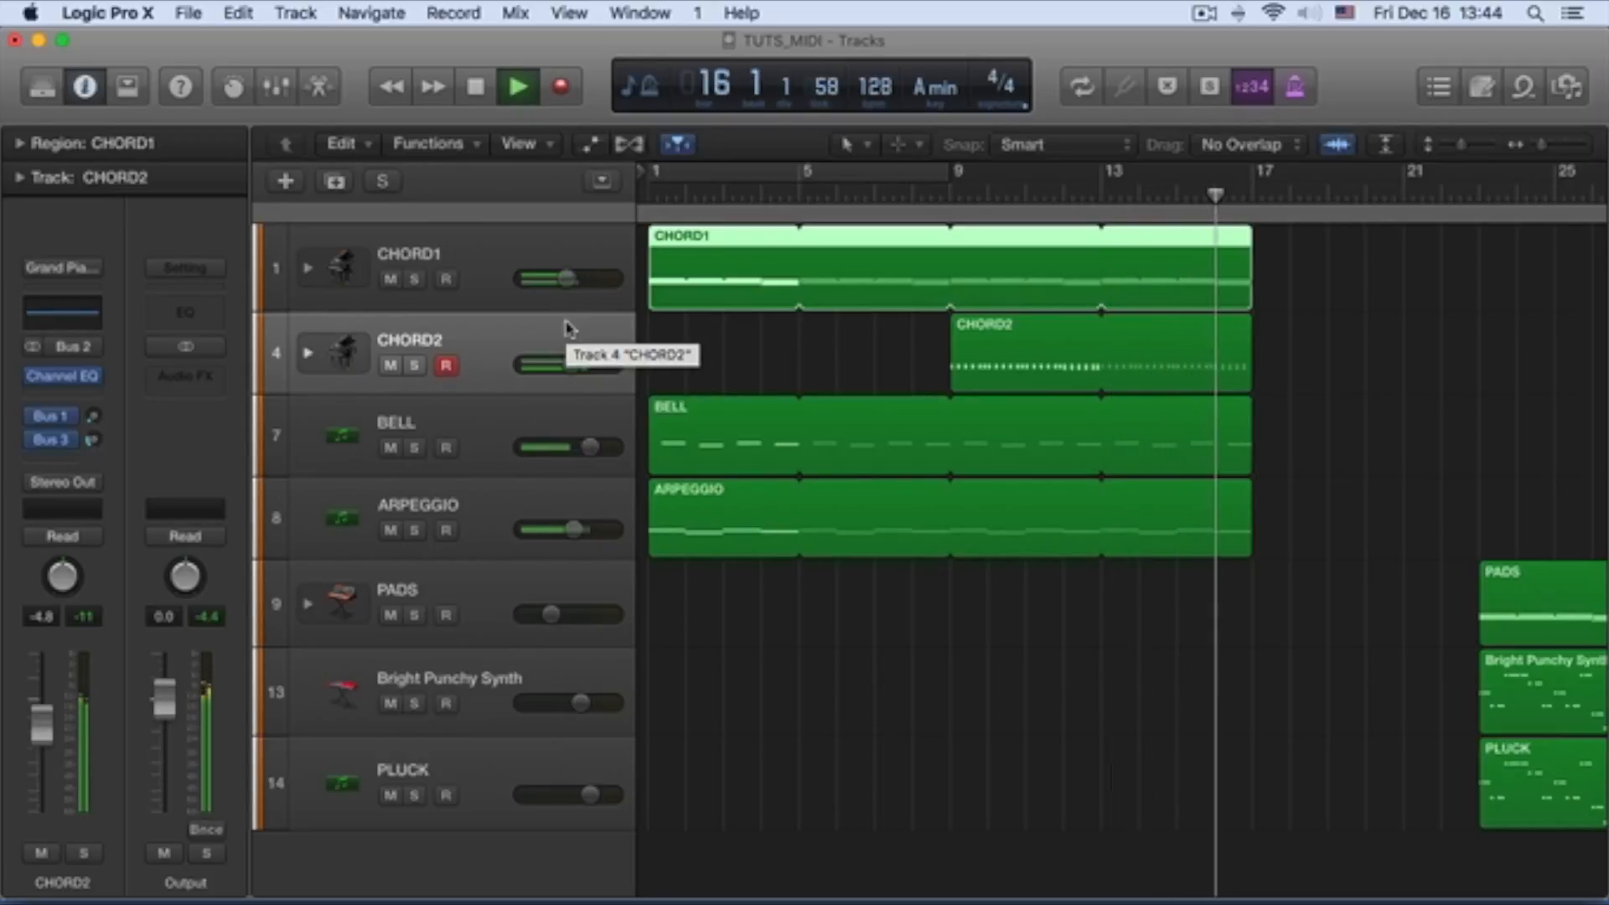
Step: Stop playback, select the ARPEGGIO track and show the automation lanes
key("space")
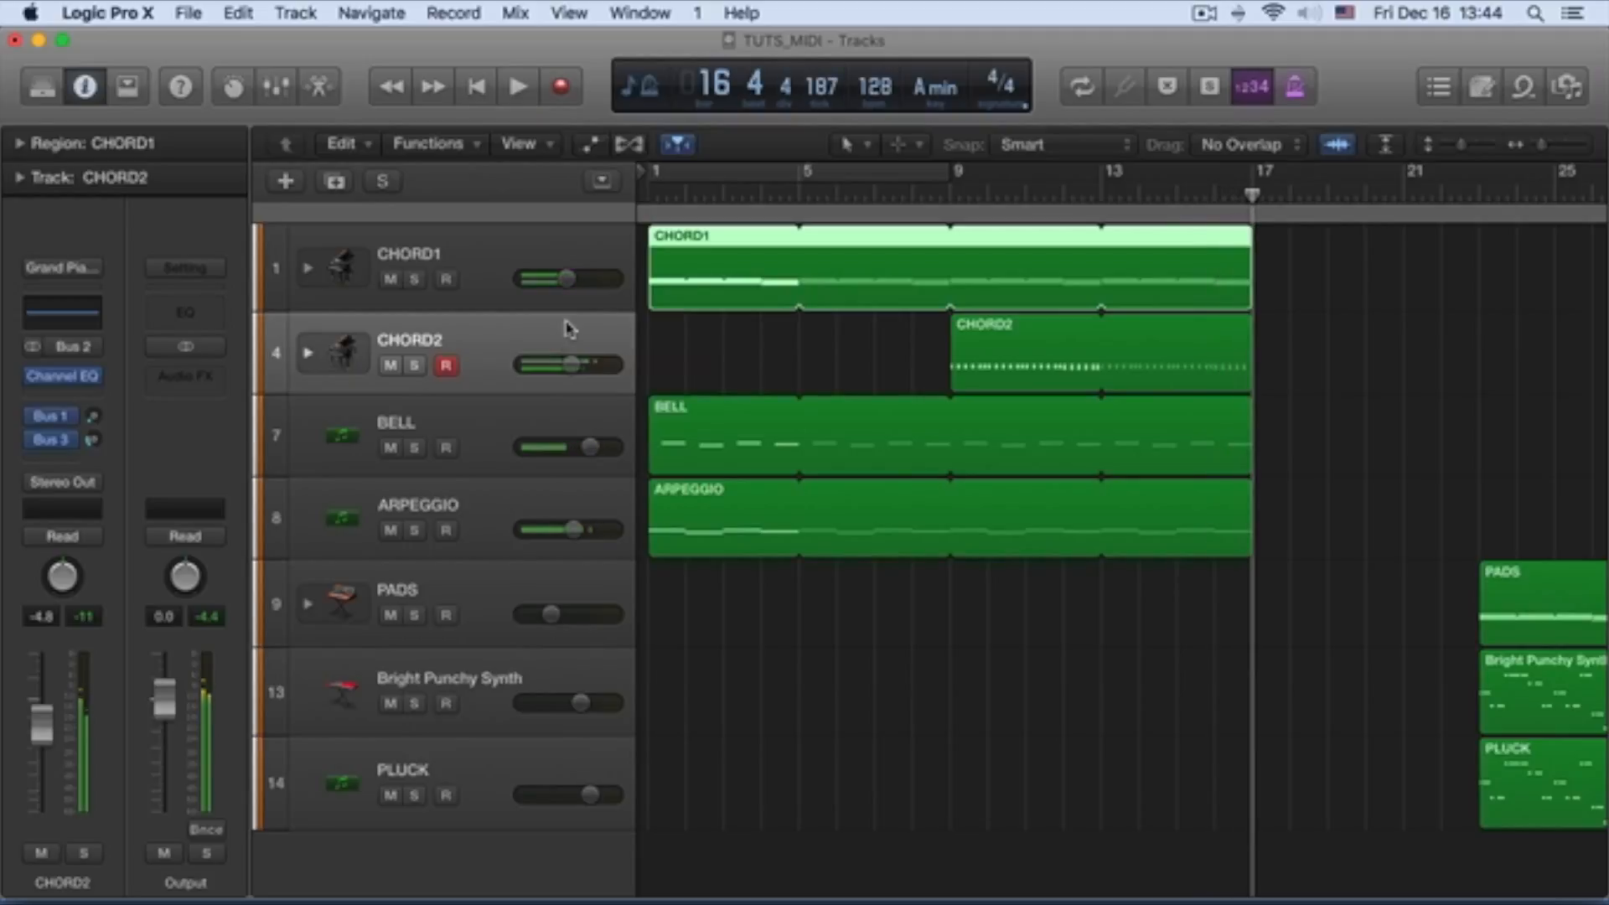
left_click(549, 419)
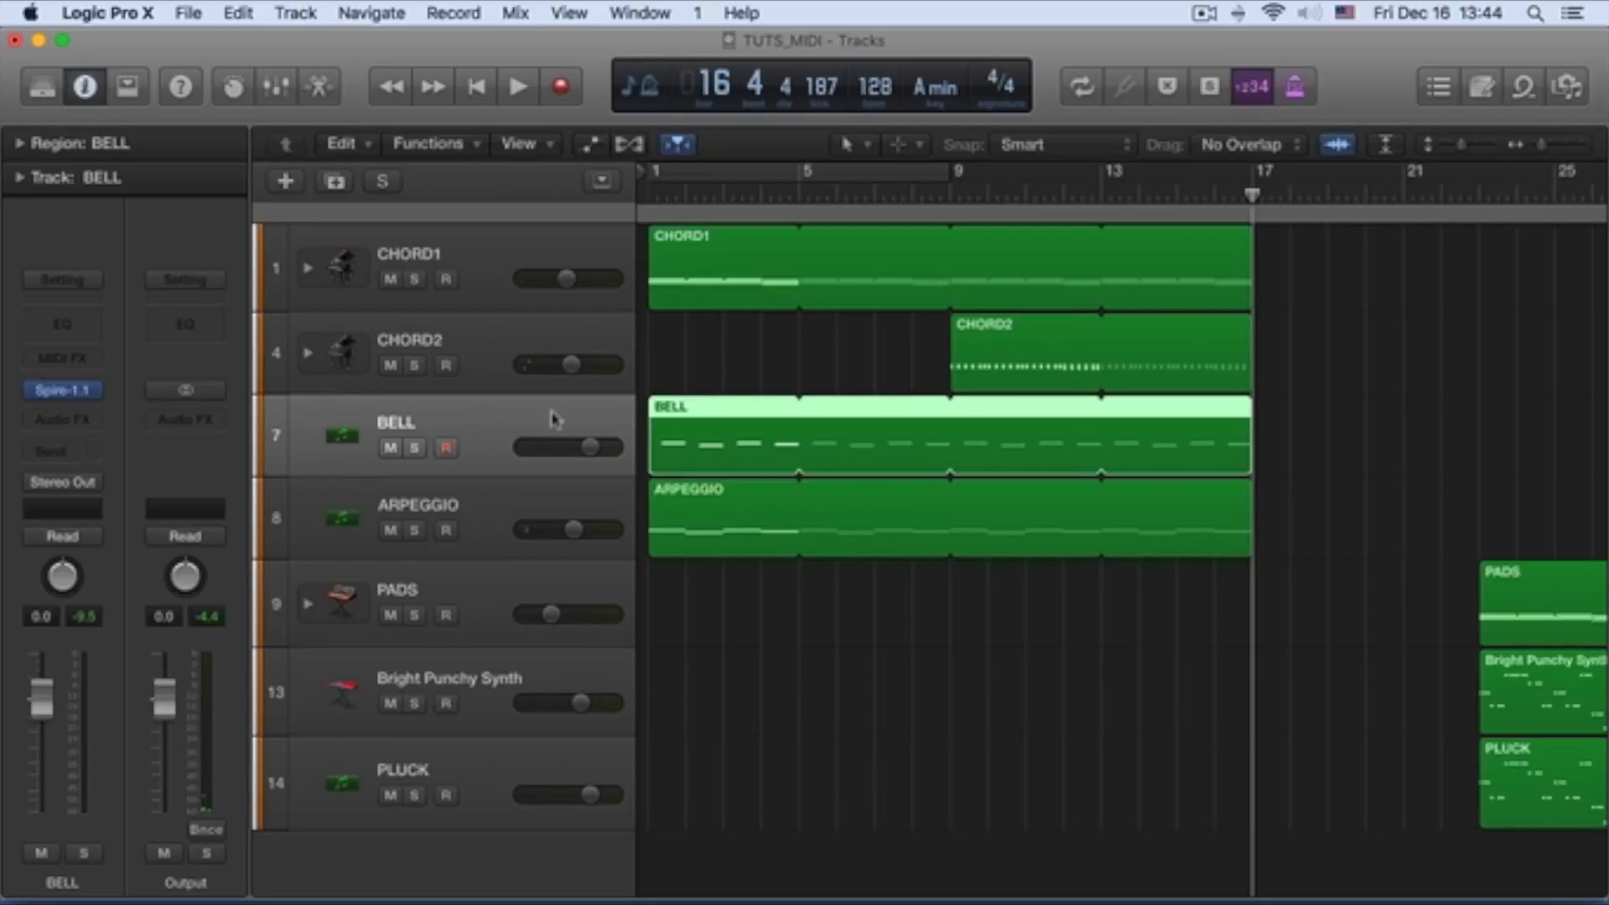
left_click(549, 502)
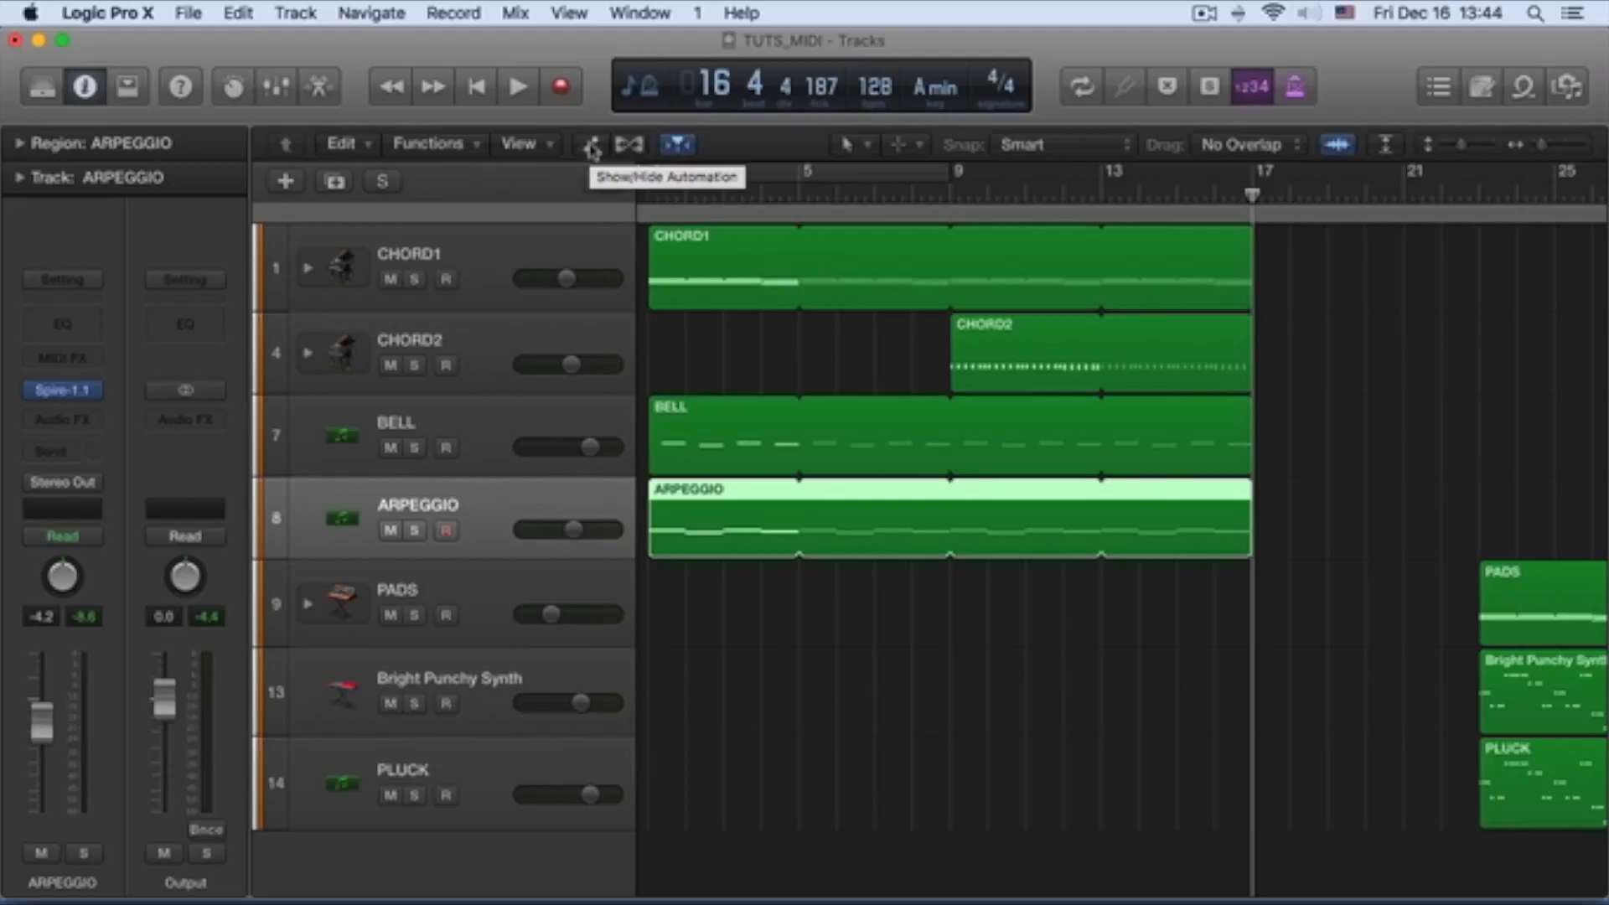
left_click(592, 147)
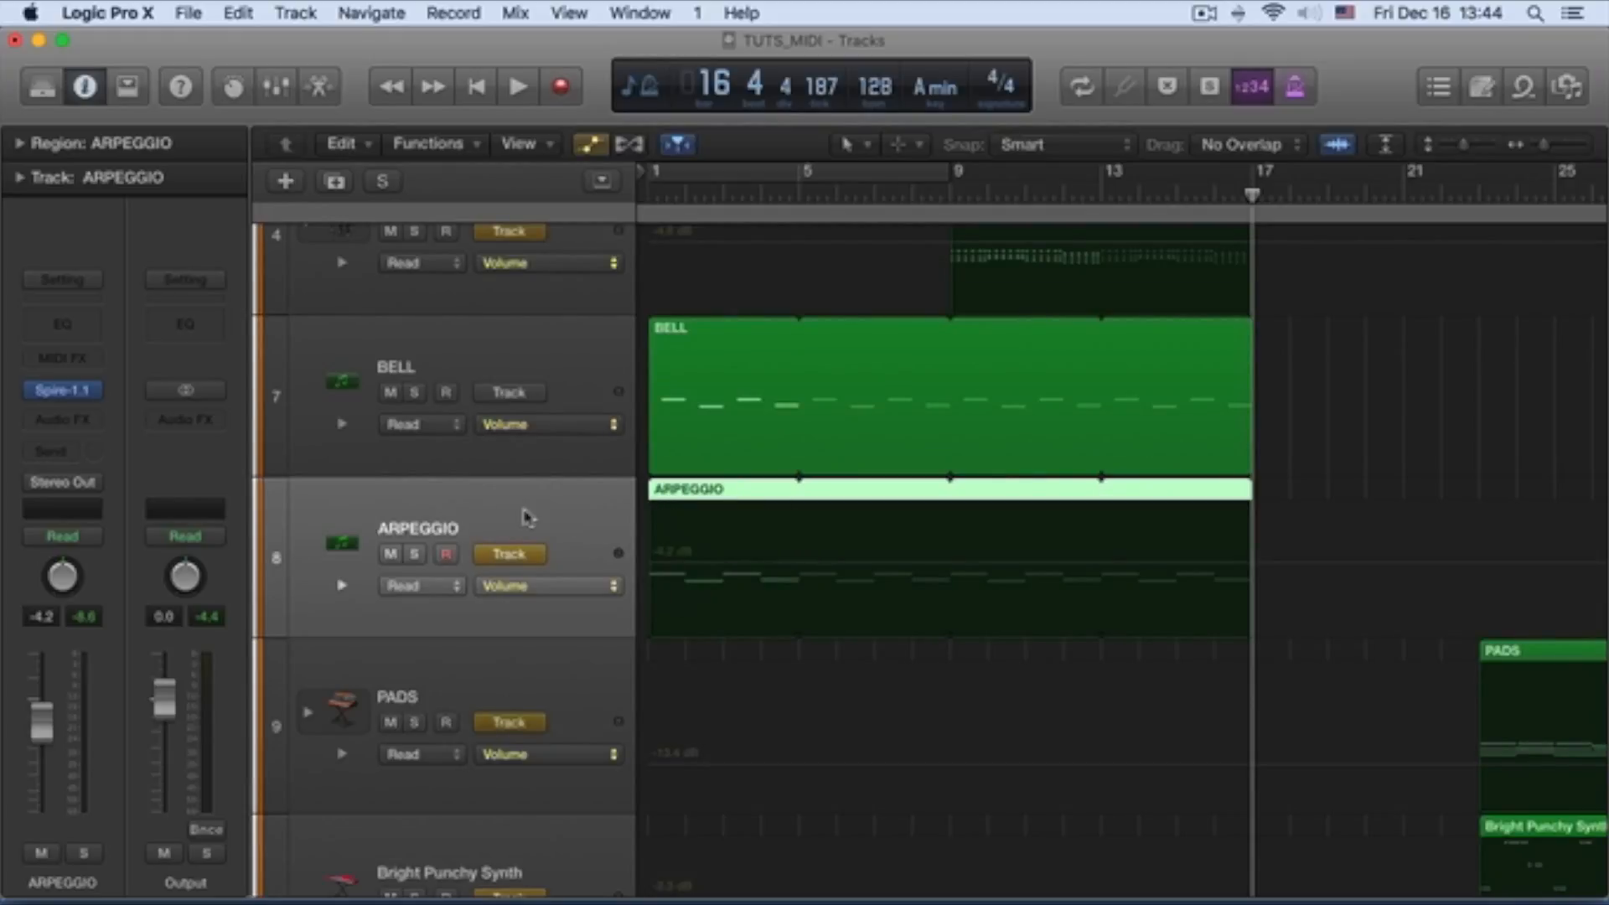
Step: Automate the ARPEGGIO volume to rise from -∞ dB at bar 1 to -9.0 dB at bar 17
left_click(662, 572)
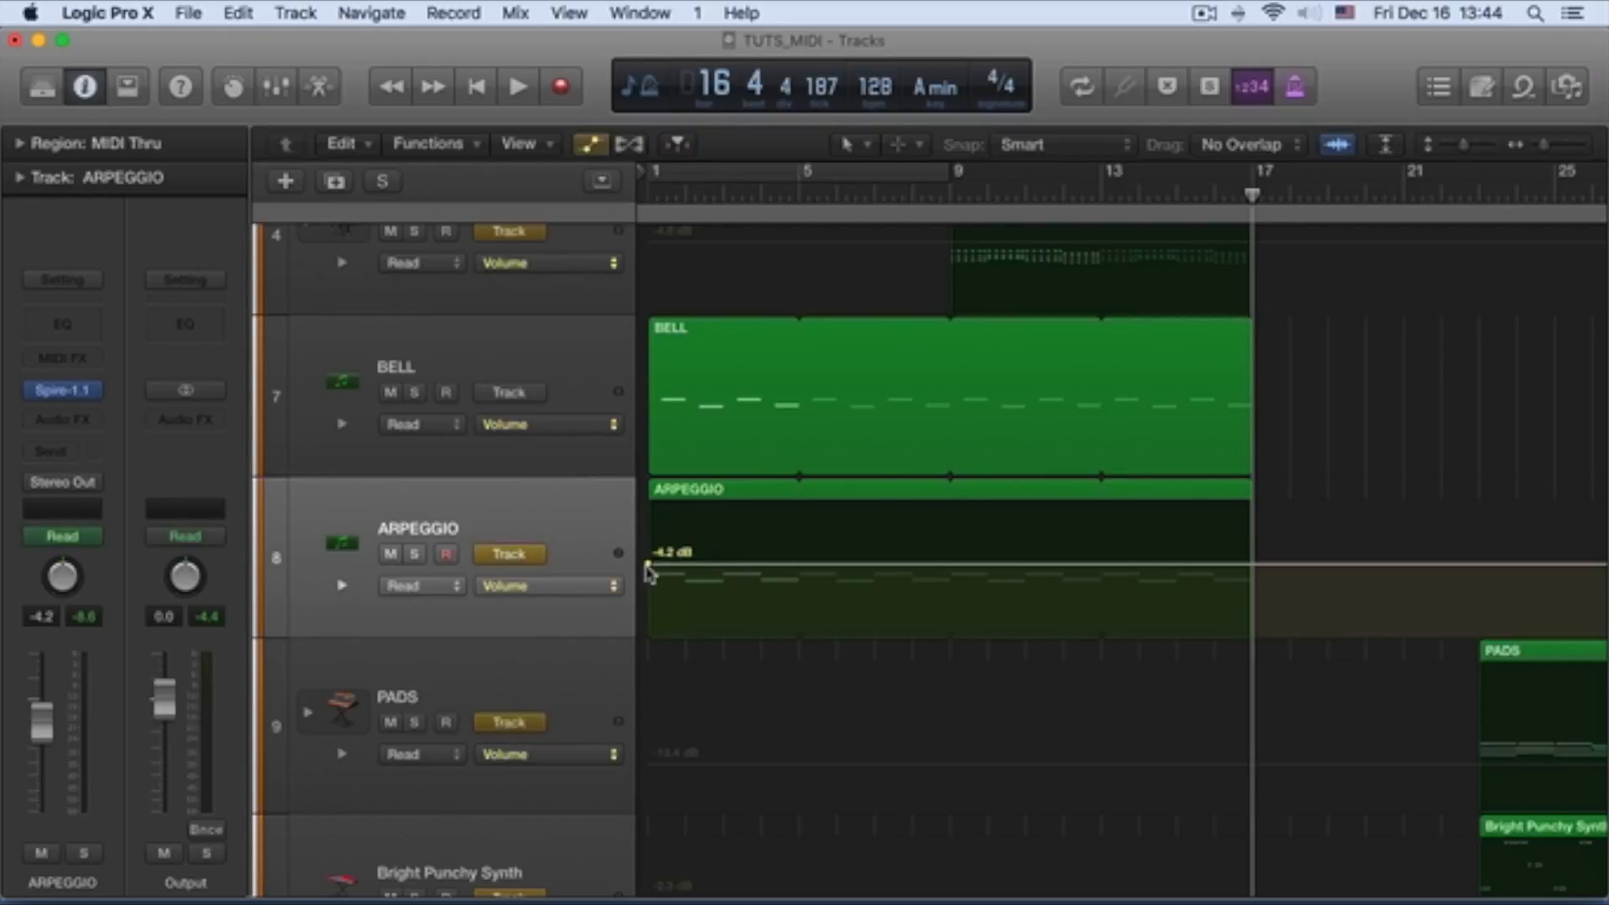
left_click_drag(651, 572, 654, 668)
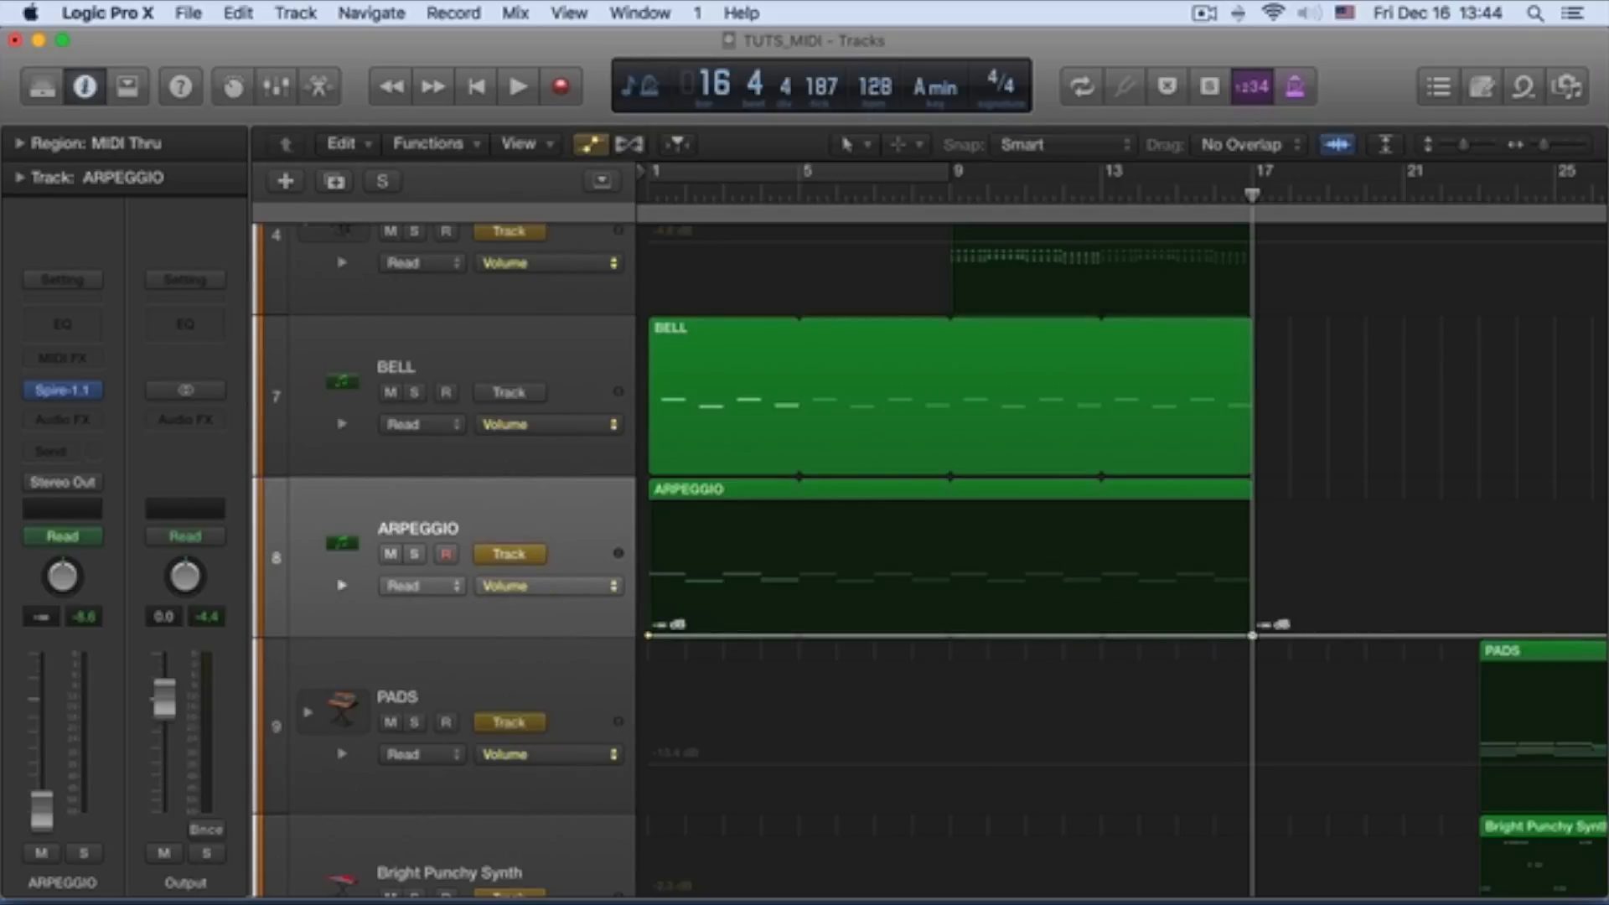
left_click_drag(1252, 635, 1253, 581)
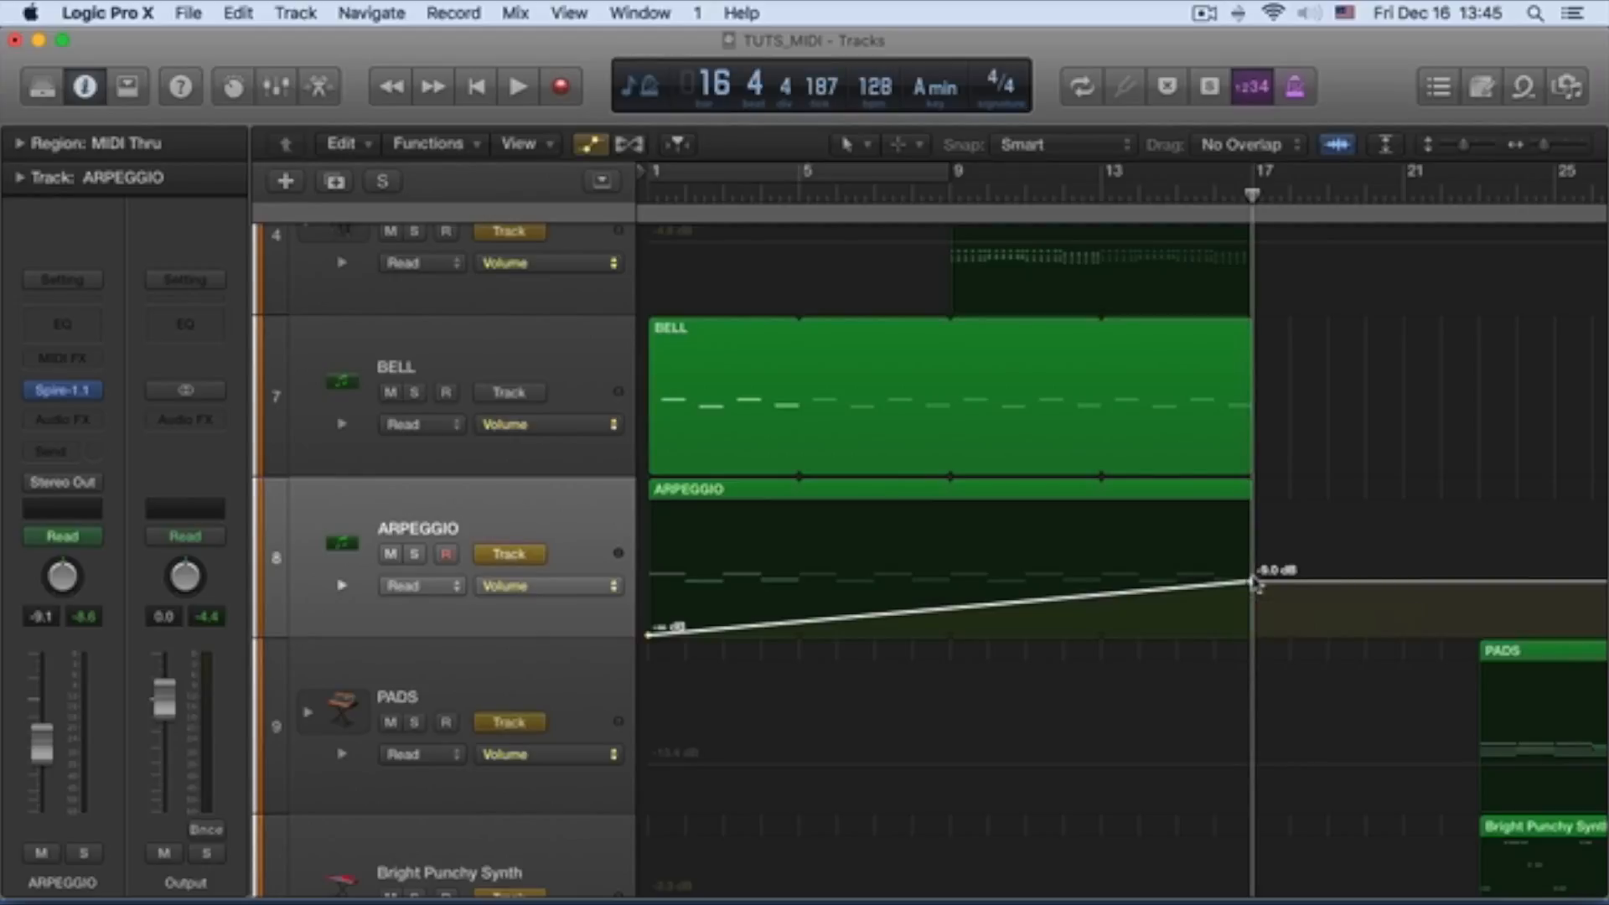
Step: Play the arrangement from the start and raise the ARPEGGIO volume automation point at bar 17 to -4.6 dB
key("Return")
key("space")
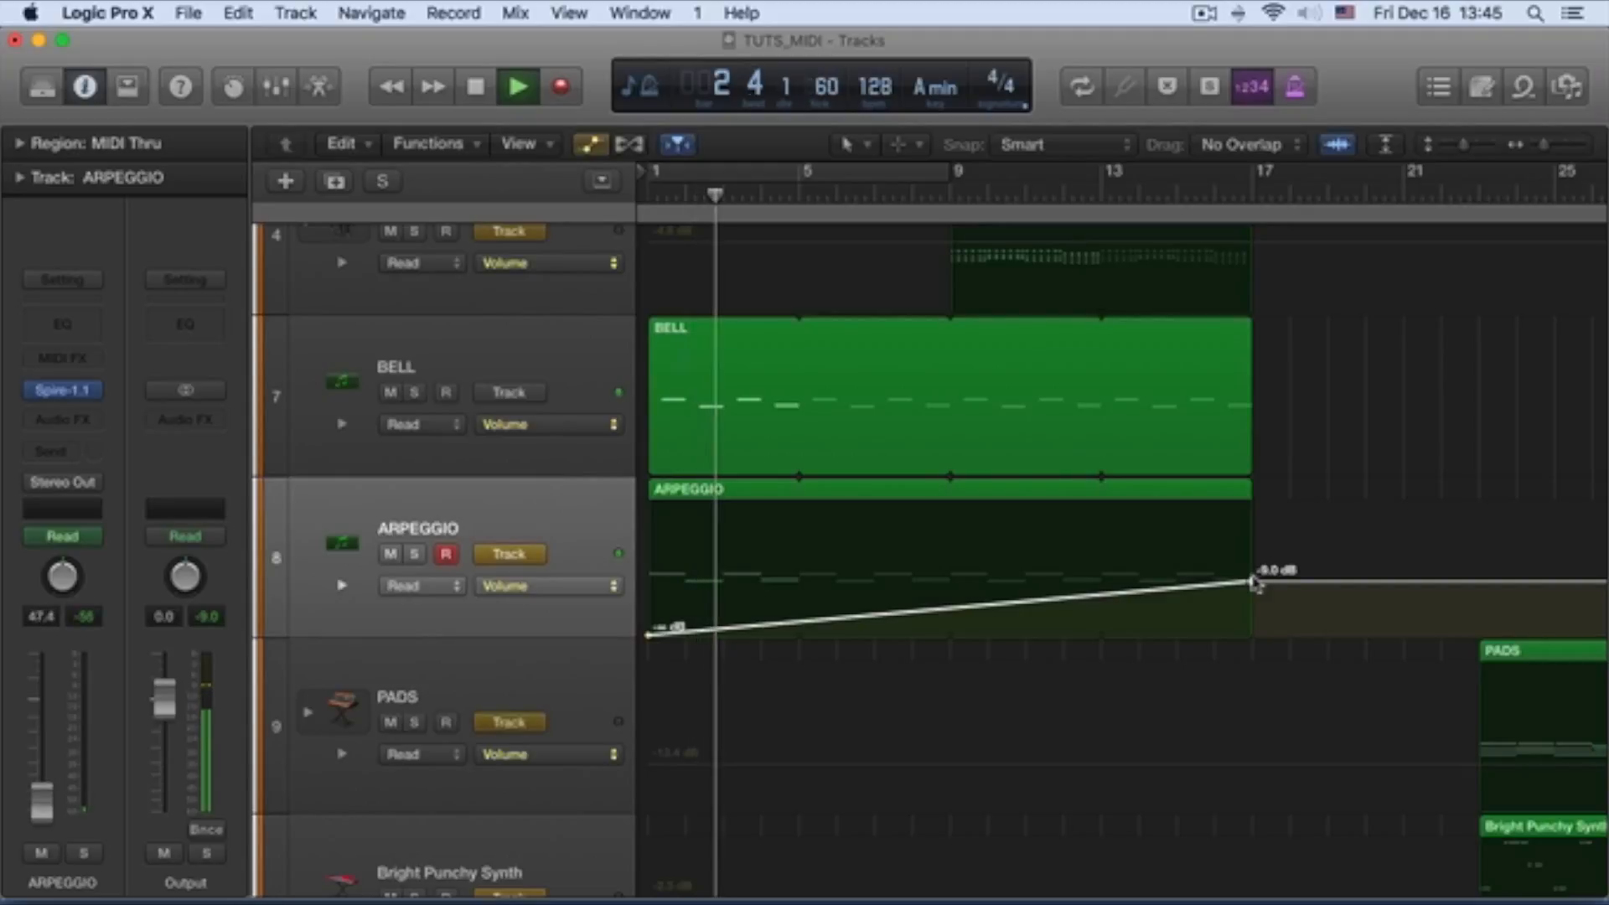
left_click_drag(1253, 584, 1253, 571)
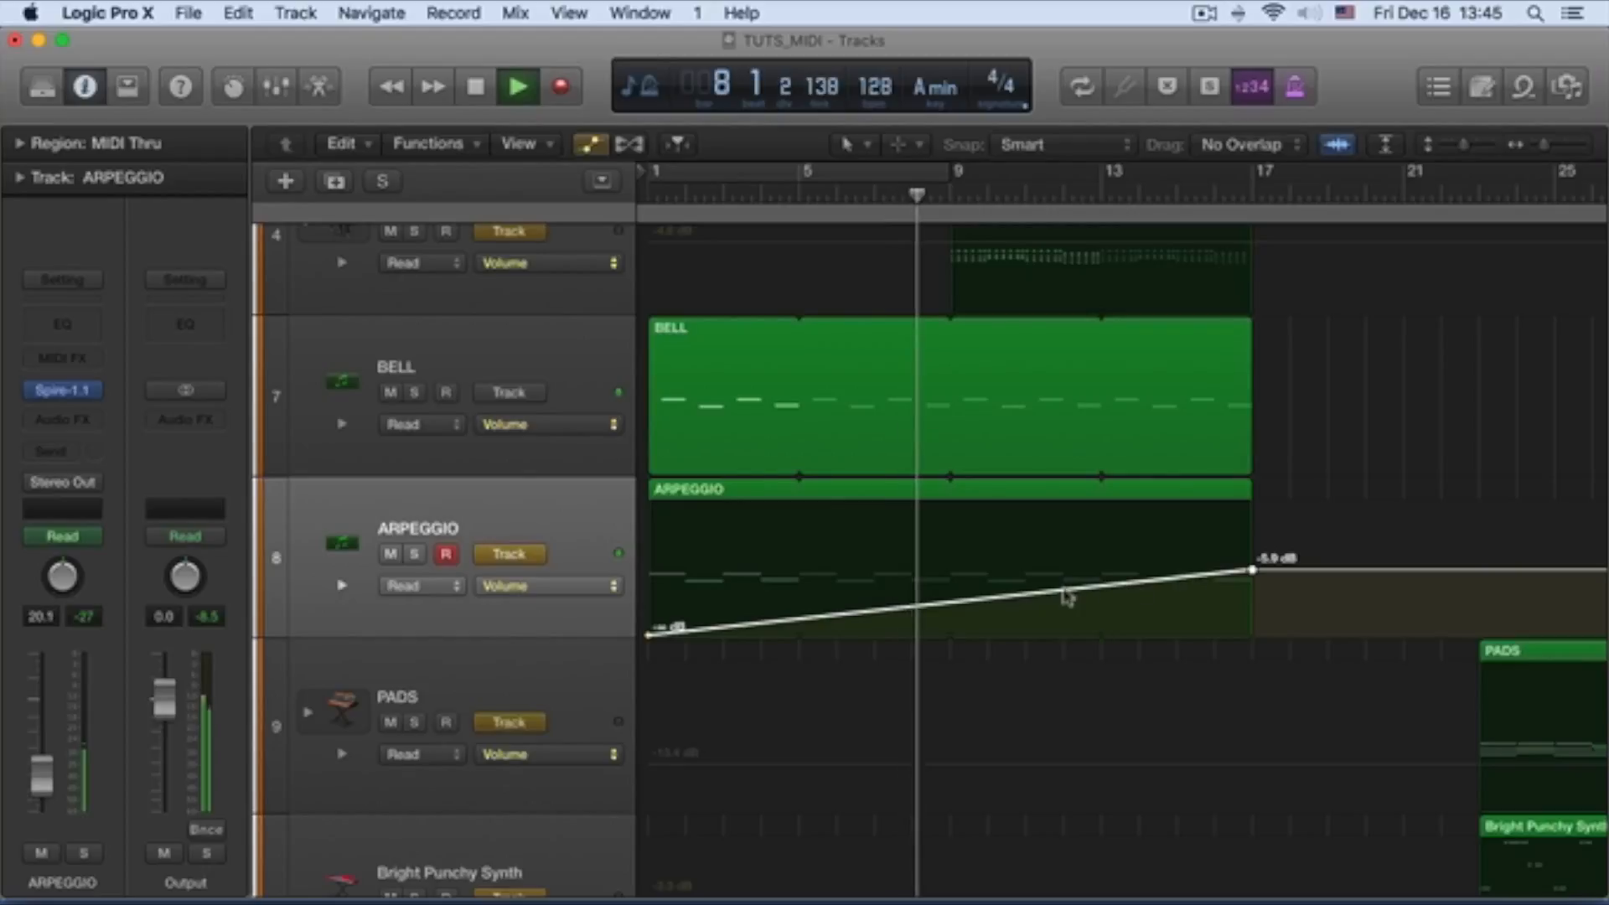
left_click(1252, 570)
left_click_drag(1252, 570, 1252, 566)
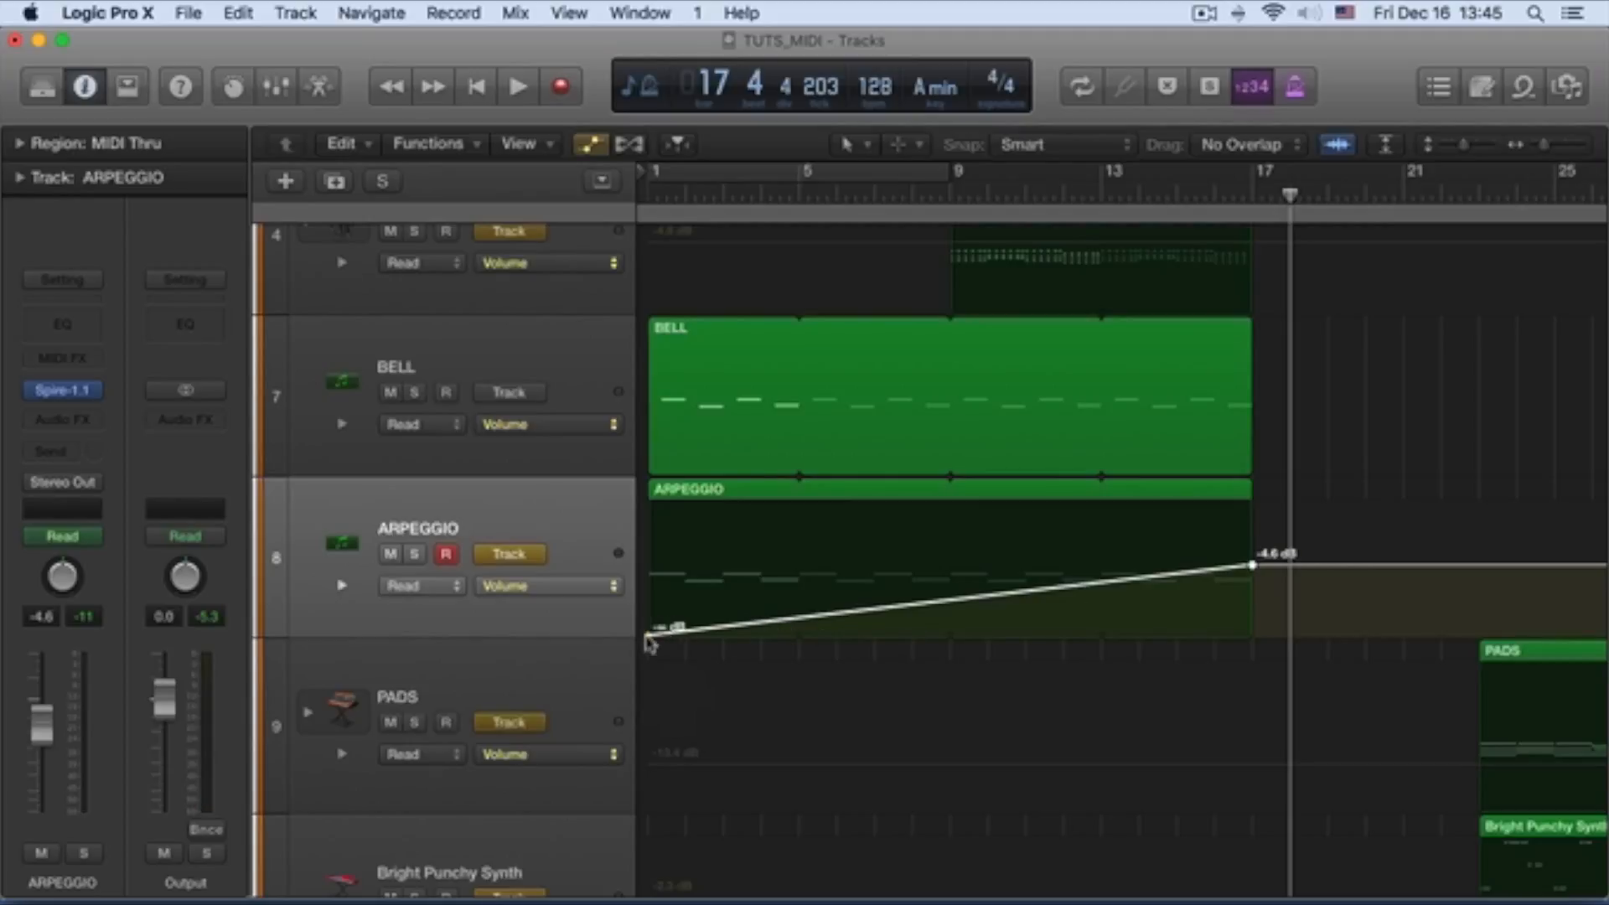
Step: Raise the ARPEGGIO fade's starting point to -19.2 dB, replay from the start and add a volume point of about -5.6 dB at bar 9
left_click_drag(648, 635, 649, 611)
key("Return")
key("space")
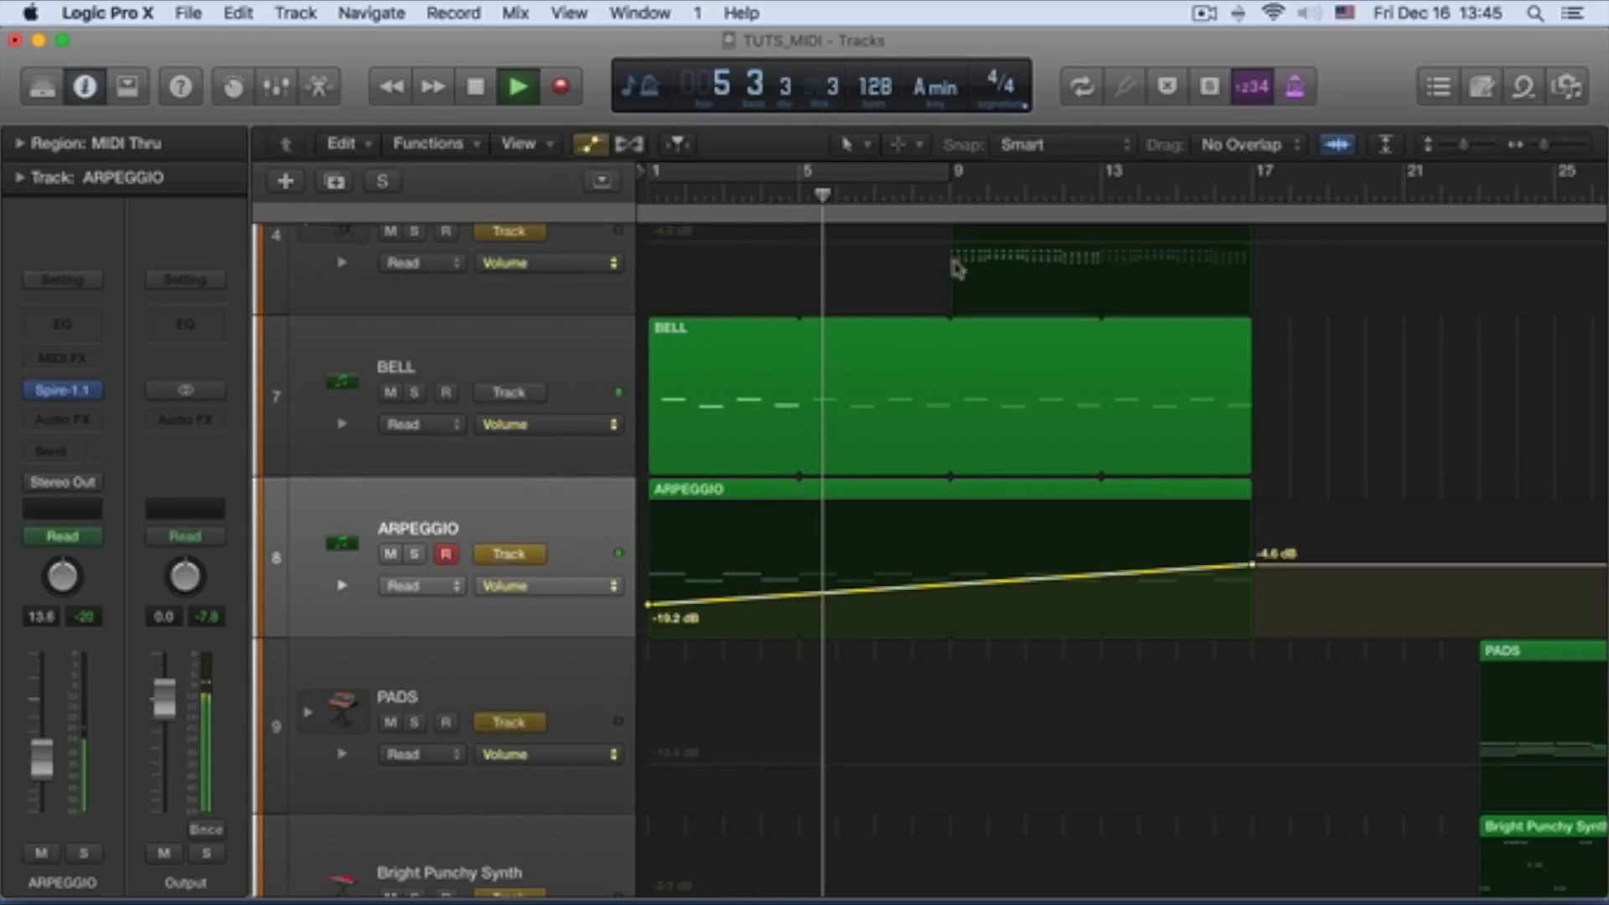
left_click(956, 594)
left_click_drag(956, 593, 953, 571)
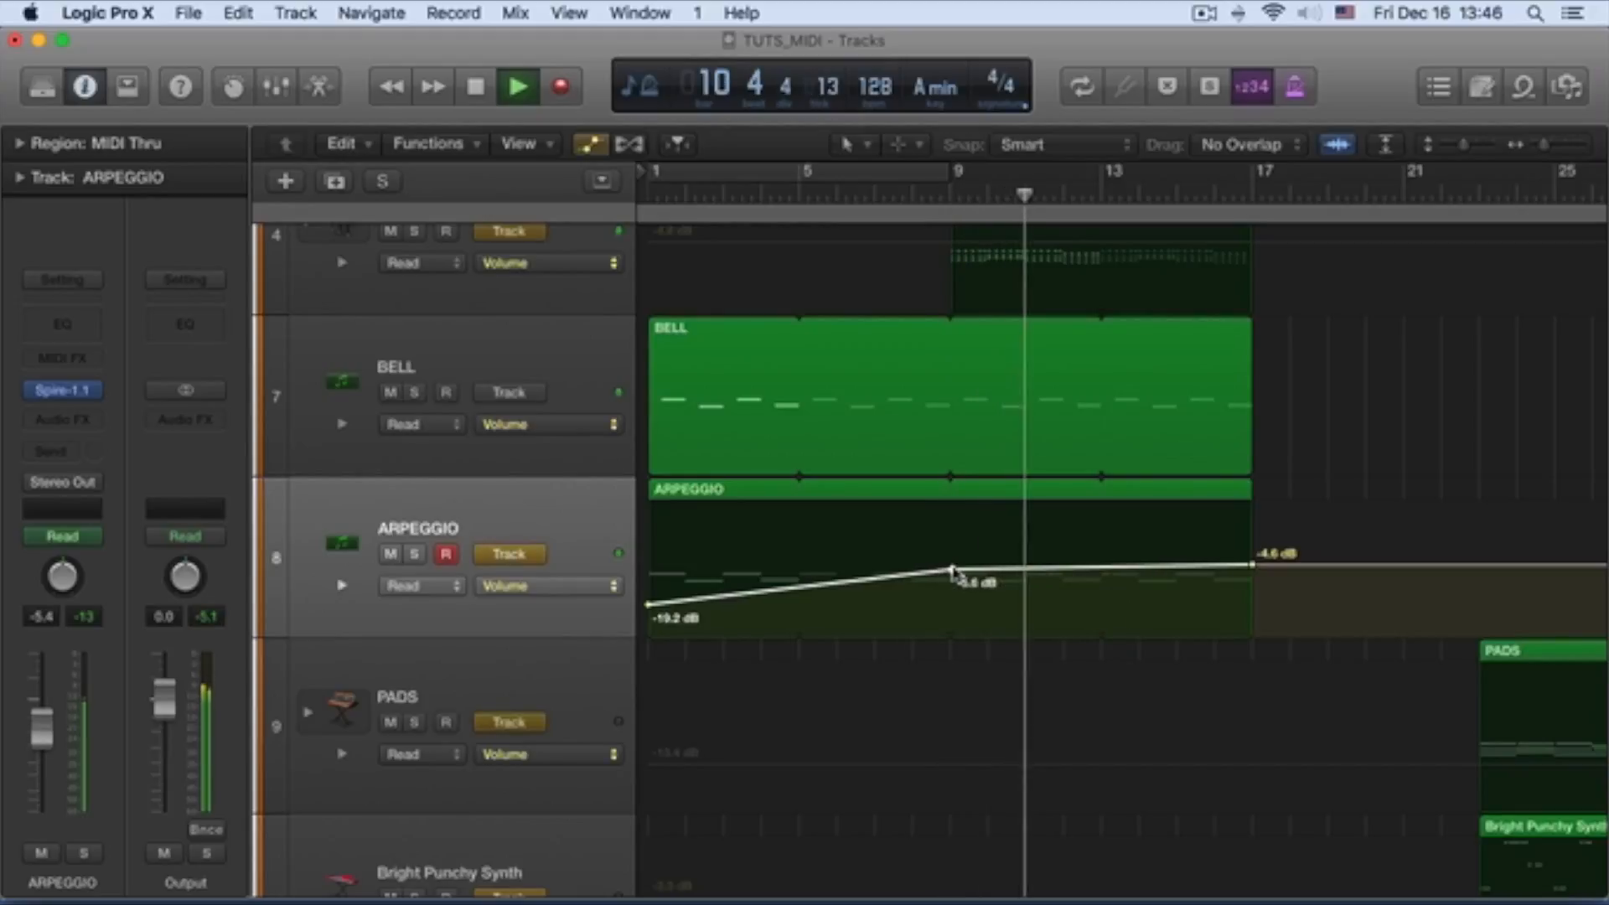